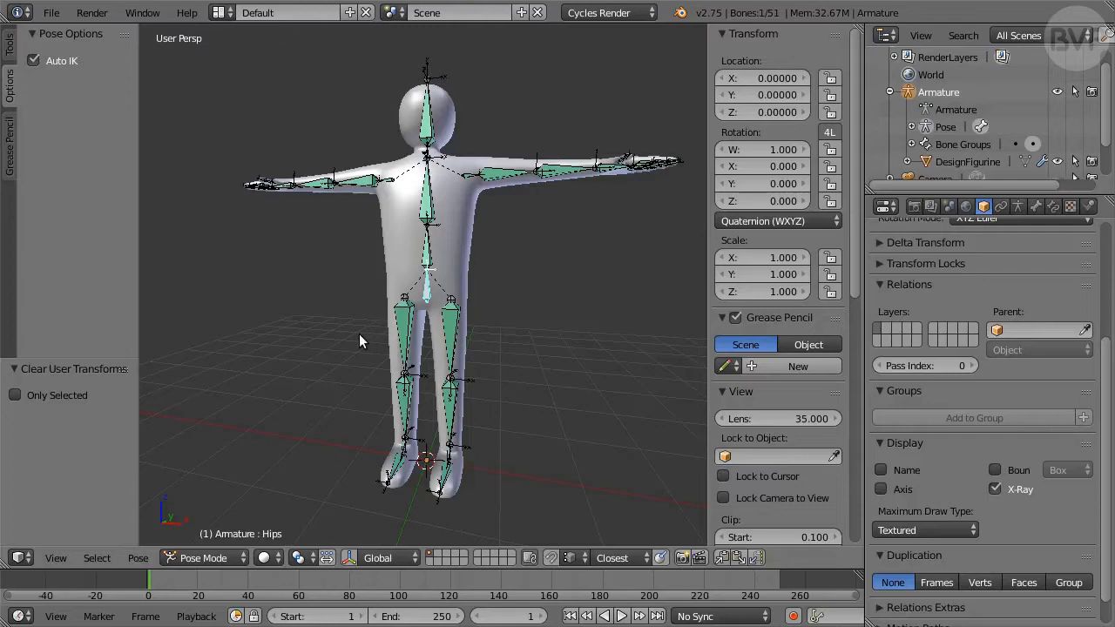
Step: Select the R_Hand bone and split the viewport into a quad view with the hand framed in the top, front and right views
{"action": "middle_click_drag", "start_coordinate": [359, 334], "coordinate": [381, 427]}
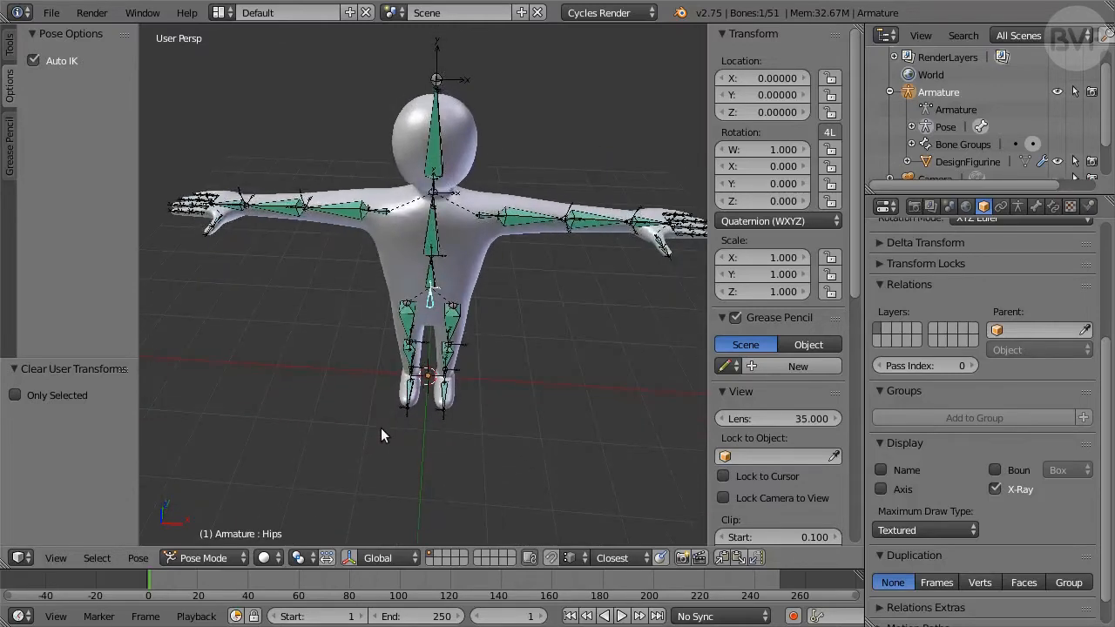
{"action": "right_click", "coordinate": [234, 204]}
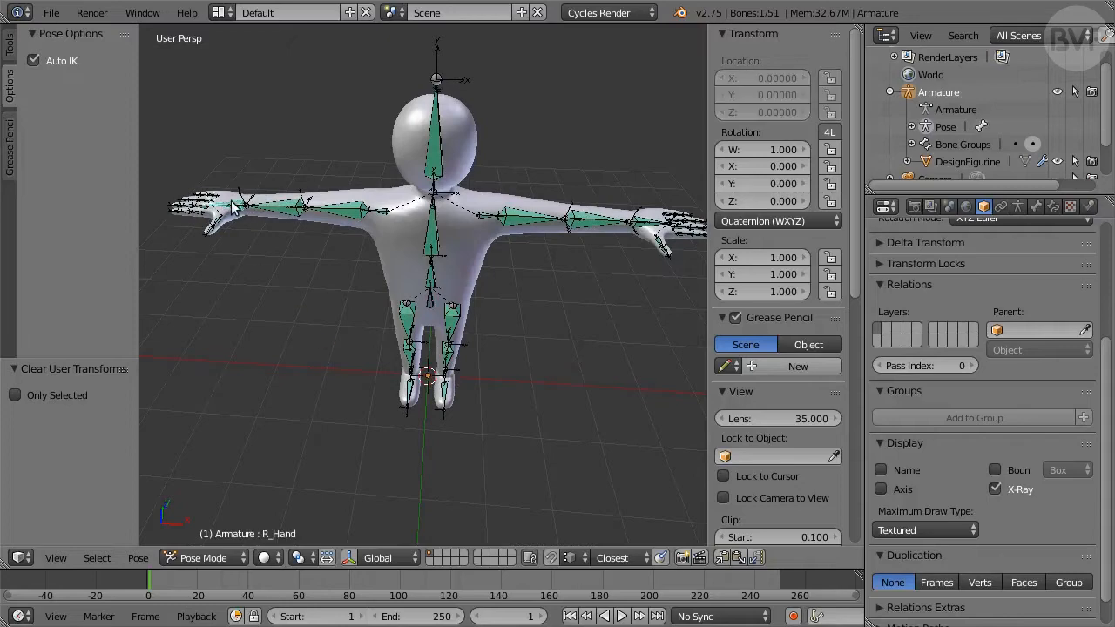
{"action": "key", "text": "ctrl+alt+q"}
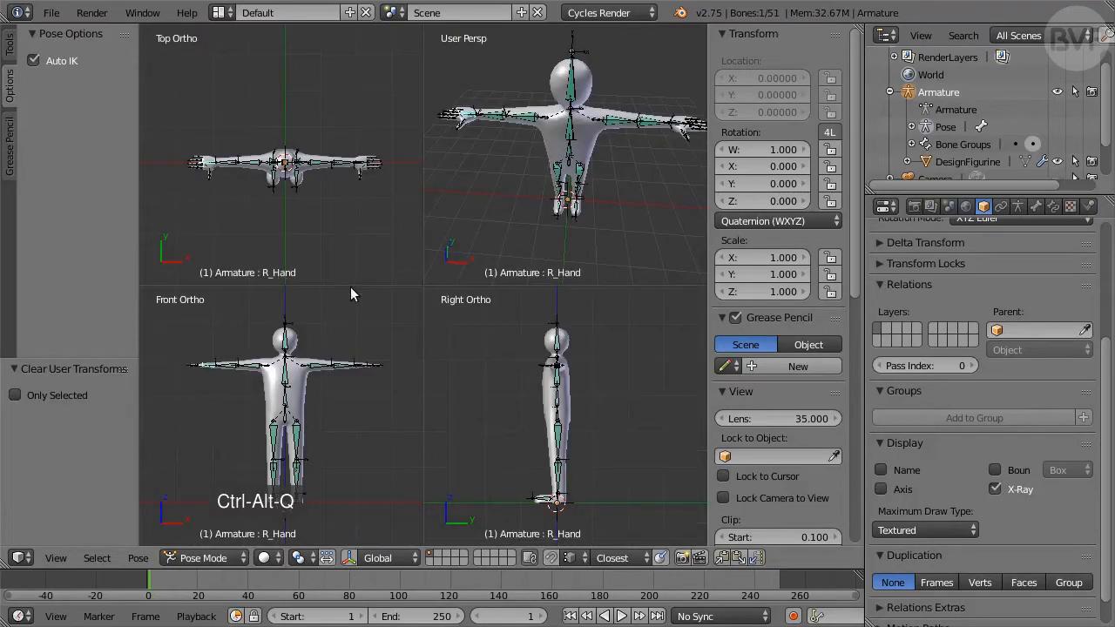
{"action": "key", "text": "ctrl+Up"}
{"action": "key", "text": "KP_Decimal"}
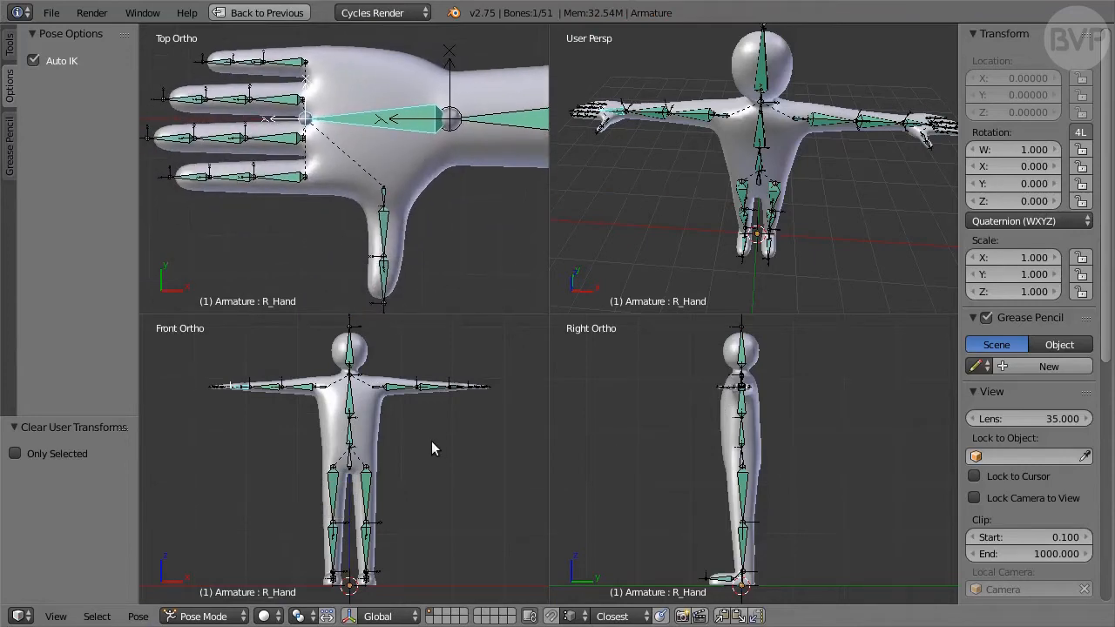
{"action": "key", "text": "KP_Decimal"}
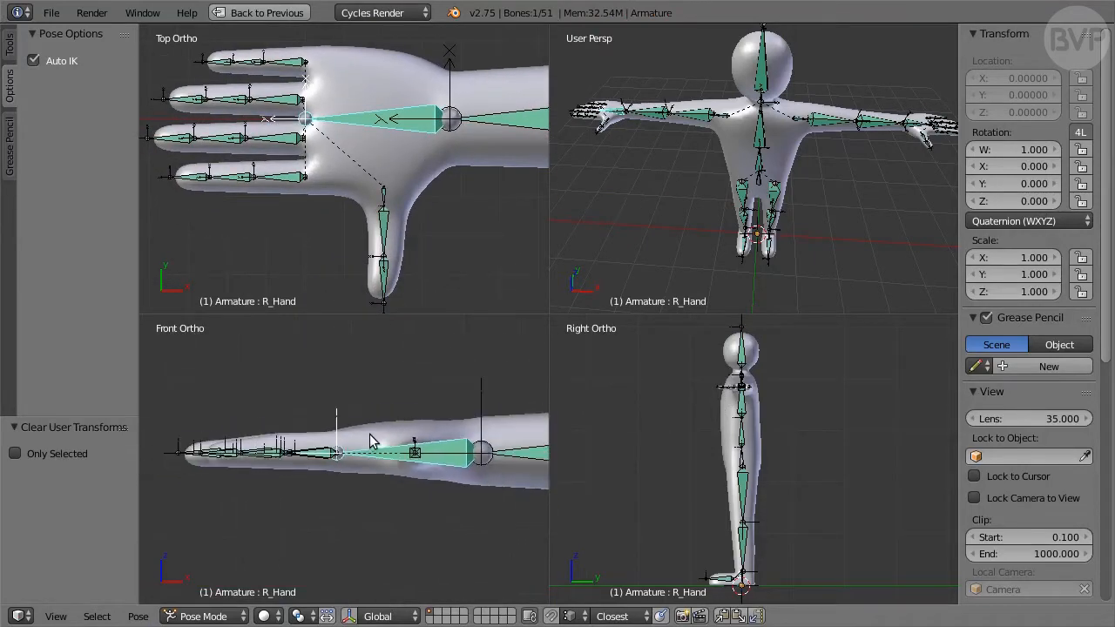
{"action": "key", "text": "KP_Decimal"}
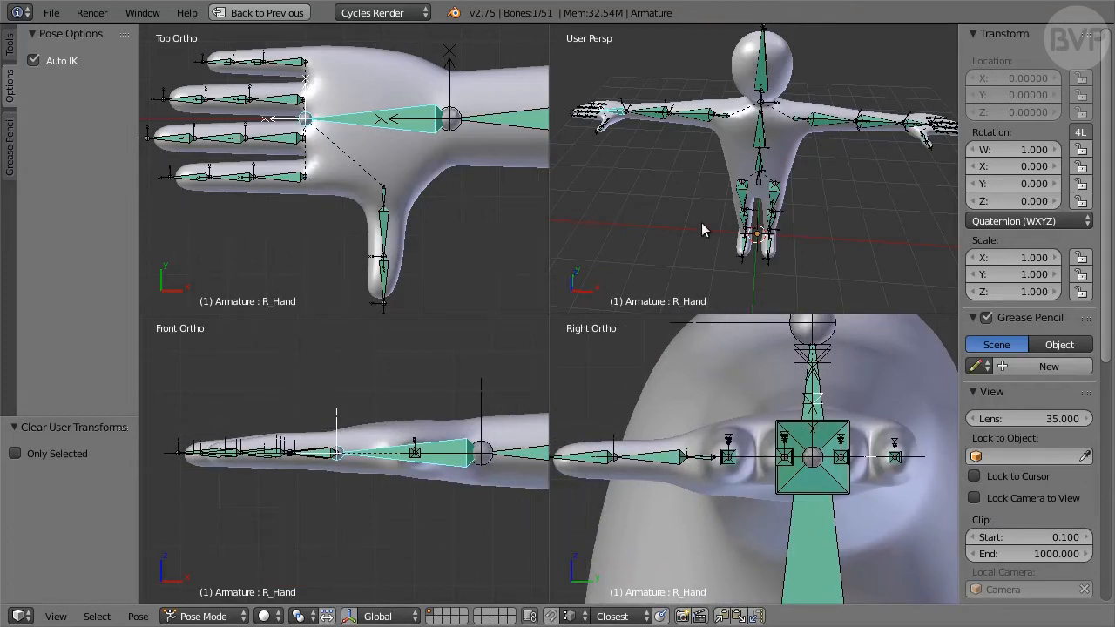
{"action": "key", "text": "ctrl+Down"}
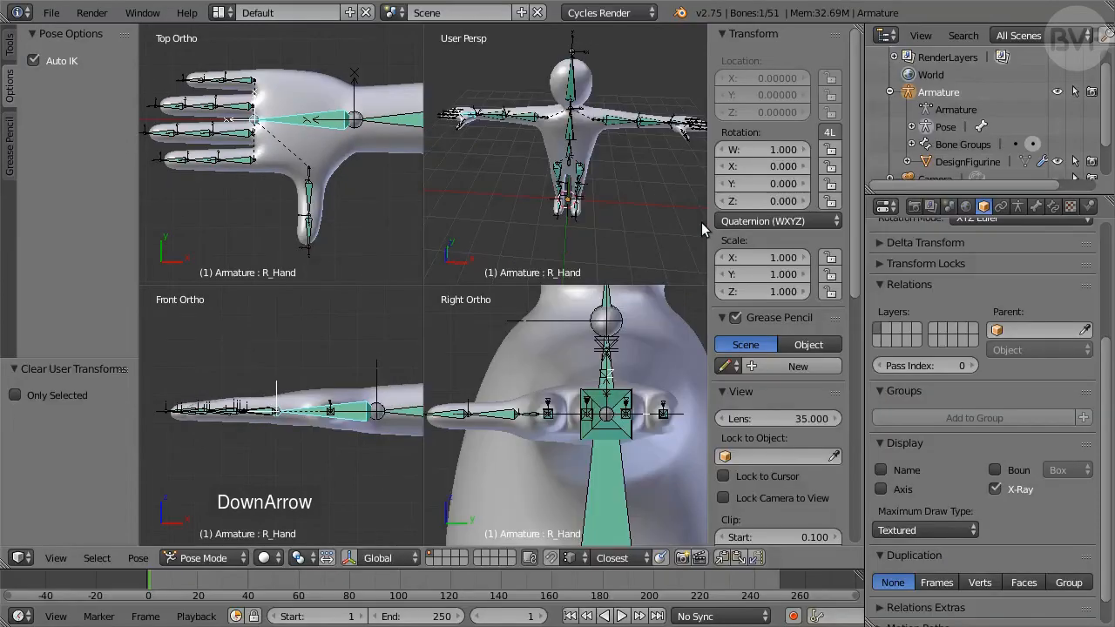
Step: Display the armature's bones as sticks and create a new pose library for it
{"action": "left_click", "coordinate": [1017, 207]}
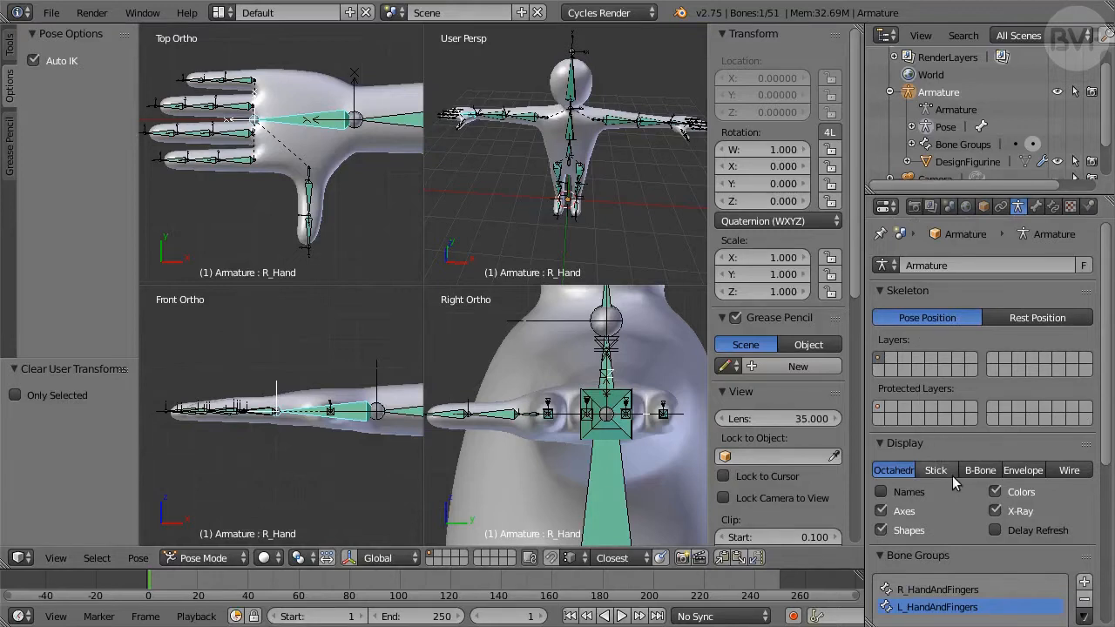
{"action": "left_click", "coordinate": [952, 475]}
{"action": "scroll", "coordinate": [1056, 488], "scroll_direction": "down", "scroll_amount": 7}
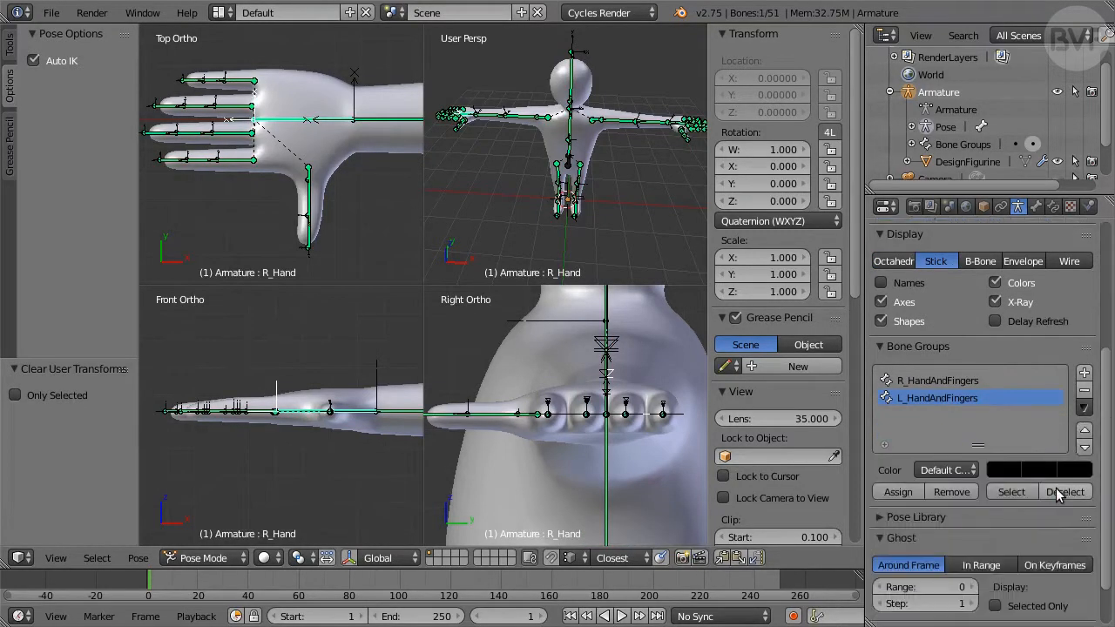
{"action": "left_click", "coordinate": [940, 482]}
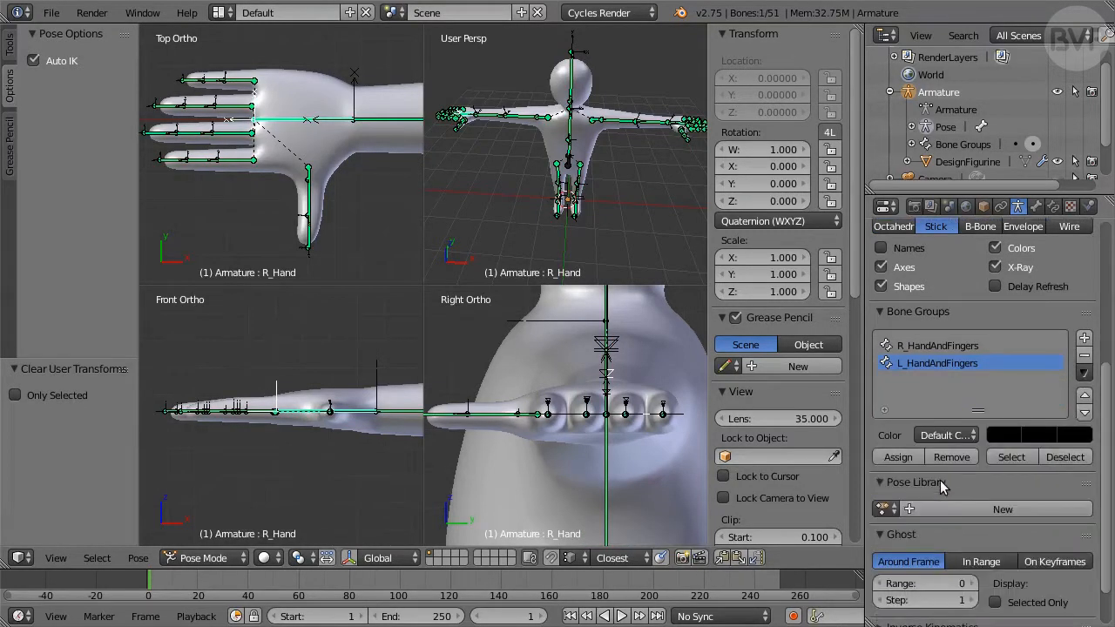
{"action": "left_click", "coordinate": [958, 504]}
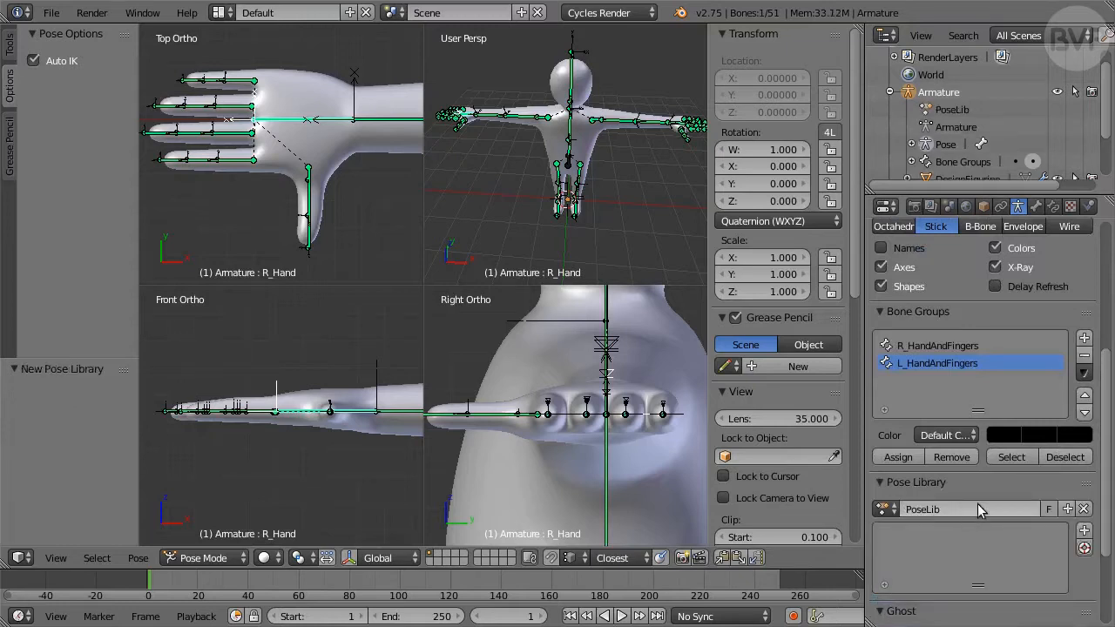
{"action": "scroll", "coordinate": [1011, 491], "scroll_direction": "down", "scroll_amount": 2}
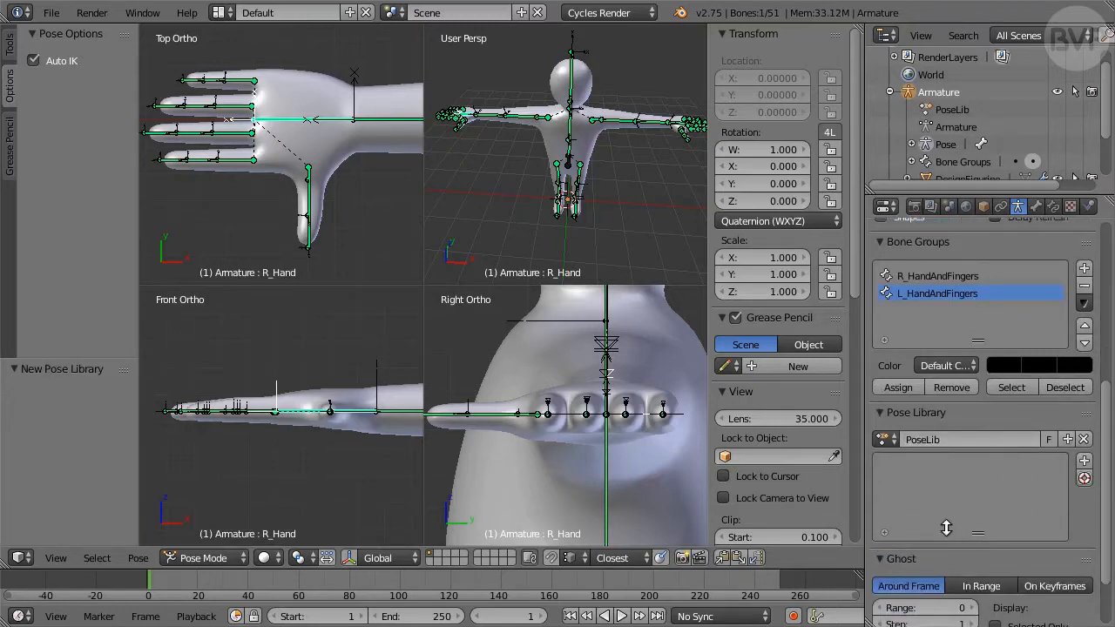
Step: Clear the bone selection and select all bones in the same bone group as R_Hand
{"action": "key", "text": "ctrl+Up"}
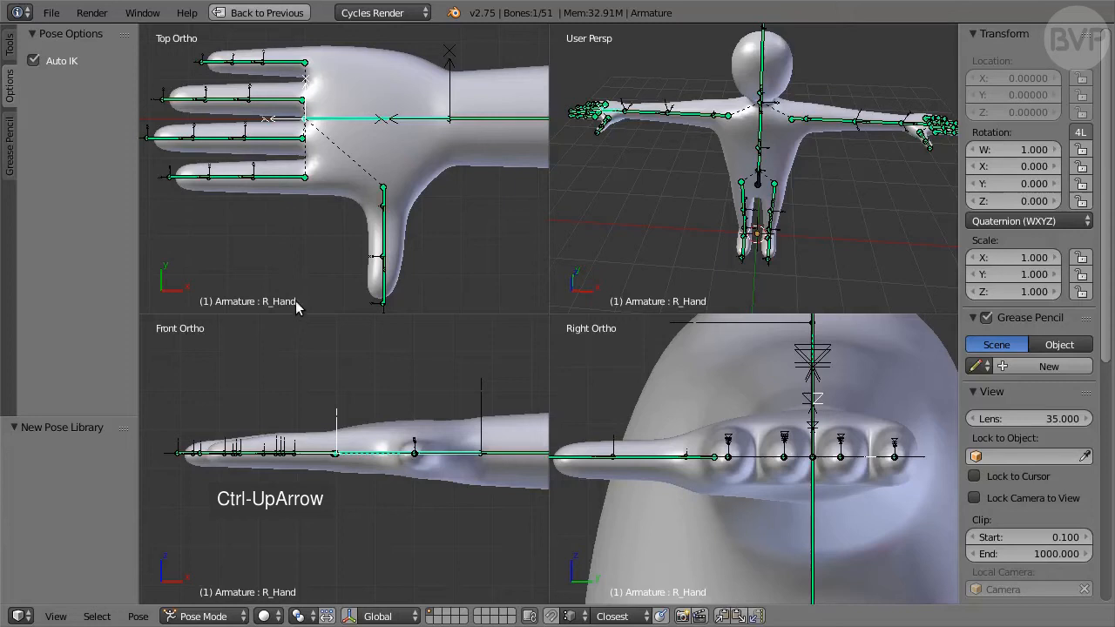
{"action": "key", "text": "a"}
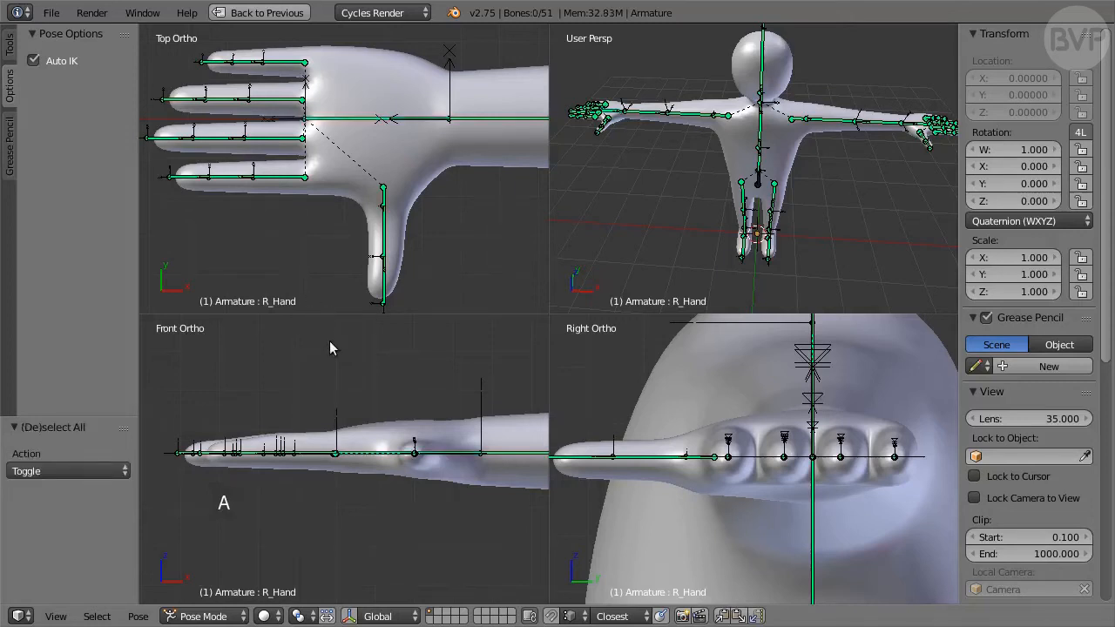
{"action": "right_click", "coordinate": [347, 124]}
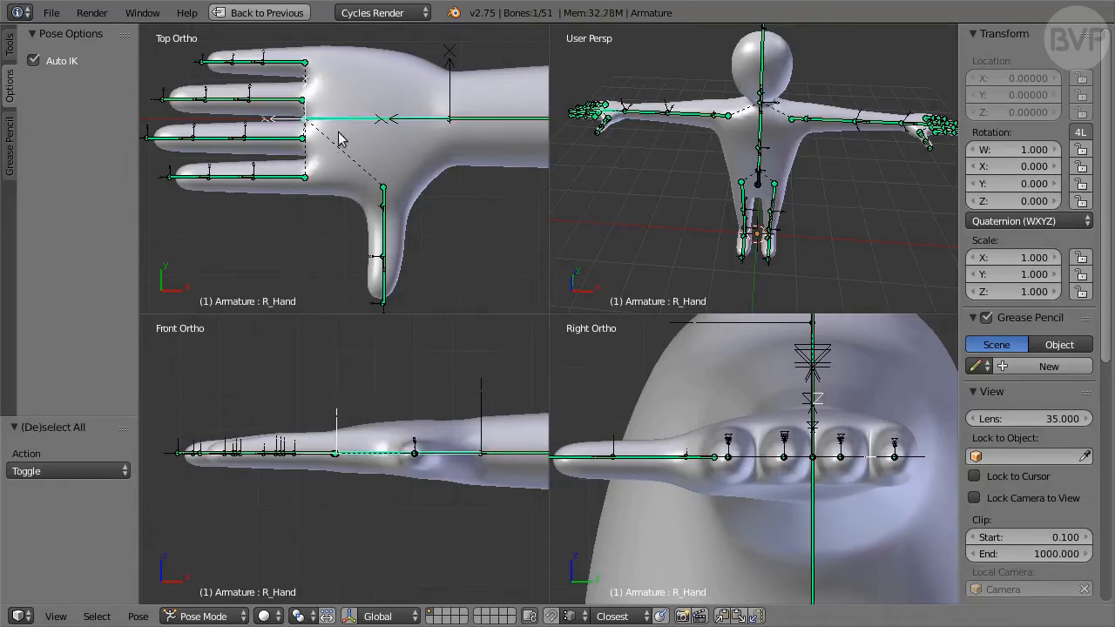
{"action": "key", "text": "shift+g"}
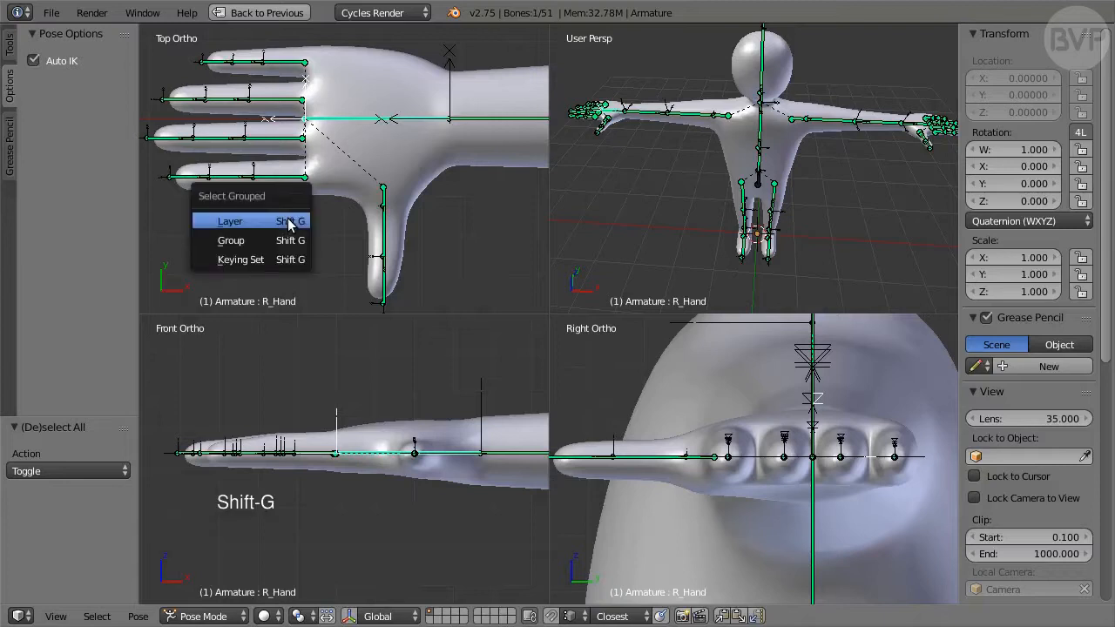
{"action": "left_click", "coordinate": [290, 241]}
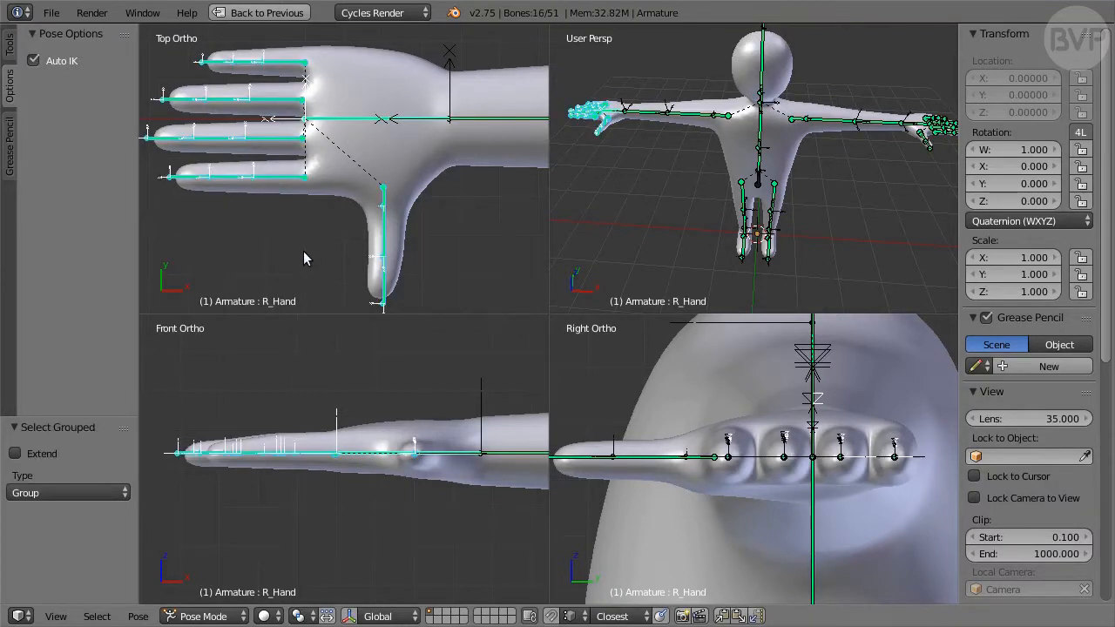
Step: Add the right hand's current pose to the pose library and name it R_Hand_RESET
{"action": "key", "text": "ctrl+Down"}
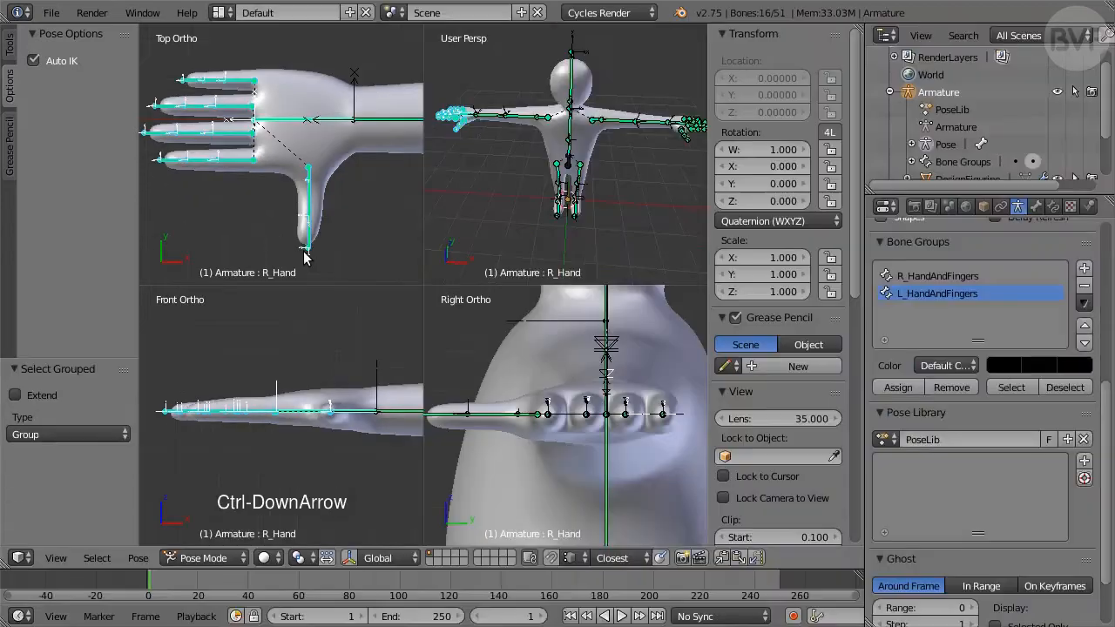
{"action": "left_click", "coordinate": [1084, 459]}
{"action": "left_click", "coordinate": [1035, 466]}
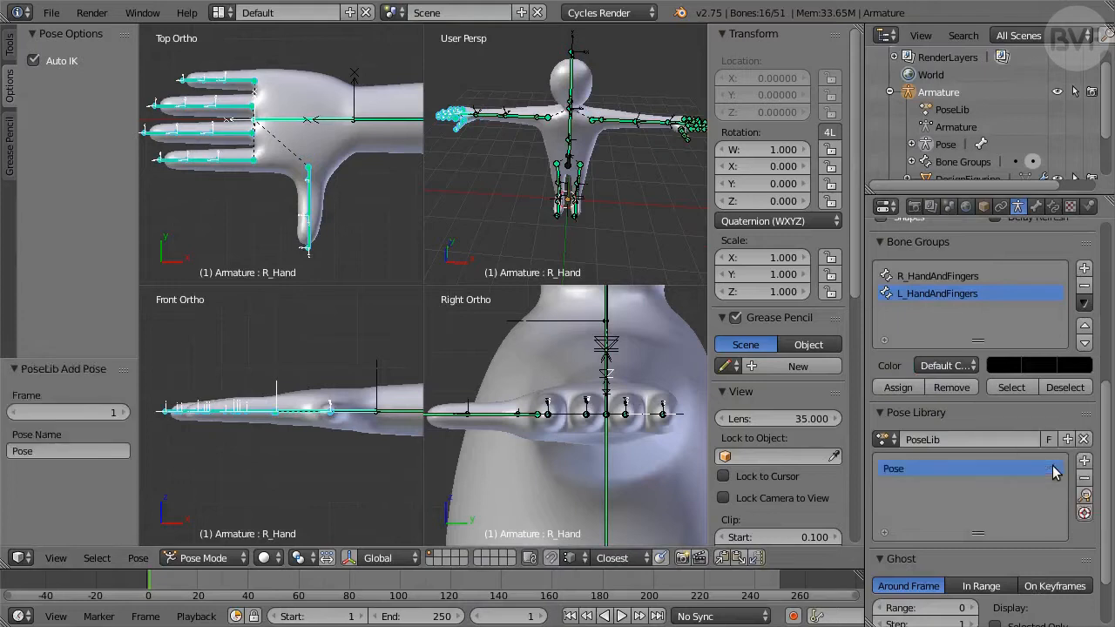
{"action": "double_click", "coordinate": [945, 471]}
{"action": "type", "text": "R_Hand_RESET"}
{"action": "key", "text": "Return"}
Step: Select all bones in the same bone group as the L_Hand bone
{"action": "middle_click_drag", "start_coordinate": [662, 139], "coordinate": [587, 165]}
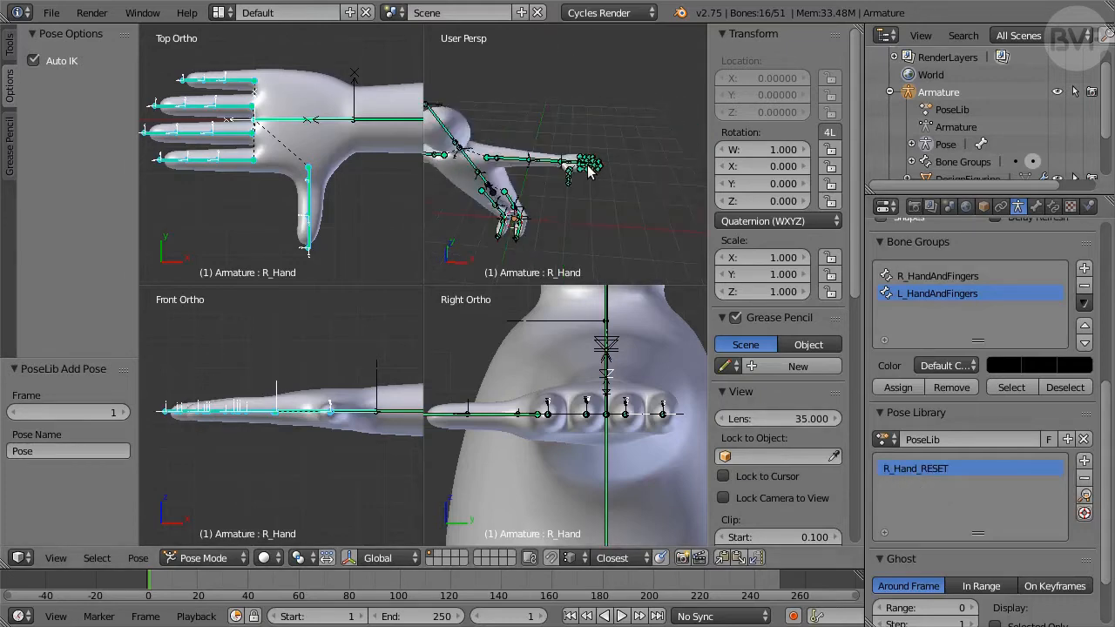
{"action": "scroll", "coordinate": [587, 168], "scroll_direction": "up", "scroll_amount": 5}
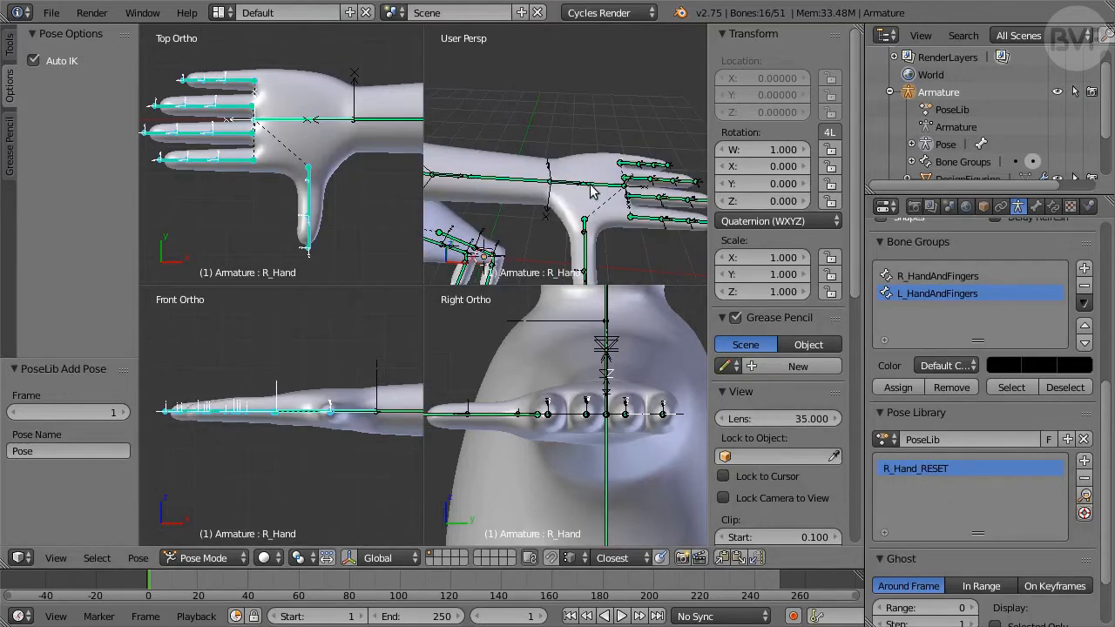
{"action": "right_click", "coordinate": [591, 187]}
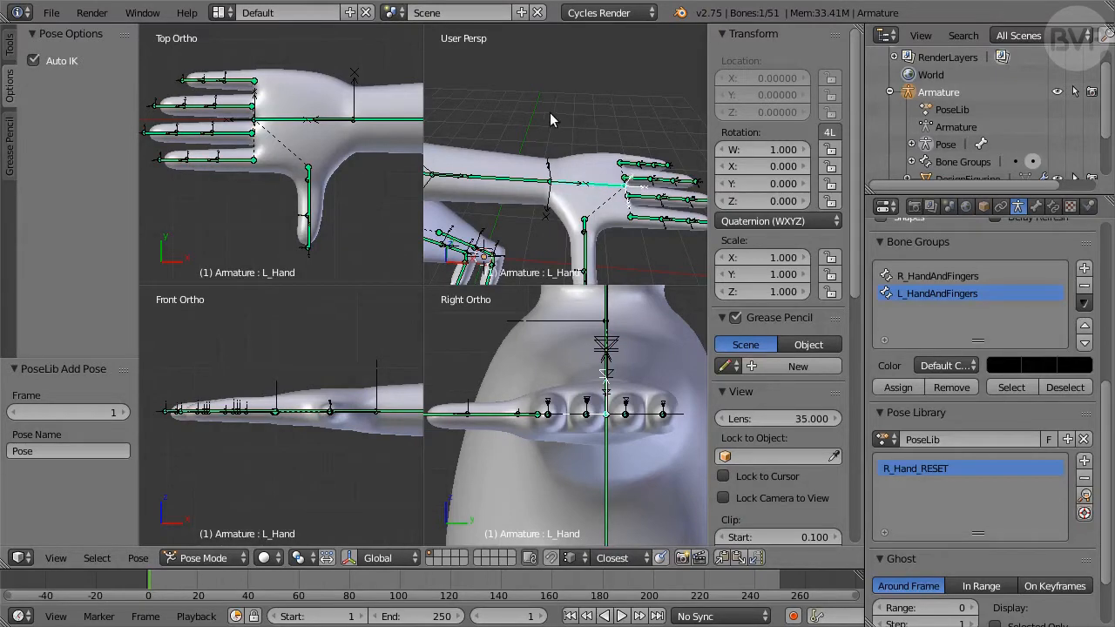
{"action": "key", "text": "shift+g"}
{"action": "left_click", "coordinate": [519, 112]}
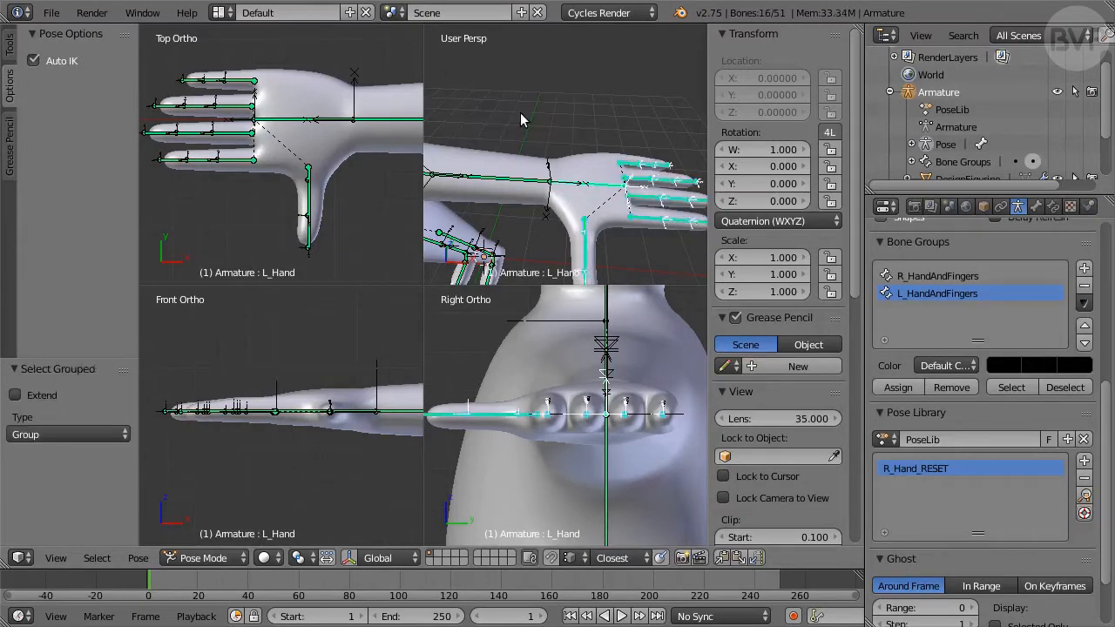
Step: Add the left hand's current pose to the pose library and name it L_Hand_RESET
{"action": "left_click", "coordinate": [1085, 462]}
{"action": "left_click", "coordinate": [1093, 468]}
{"action": "double_click", "coordinate": [901, 486]}
{"action": "type", "text": "L_"}
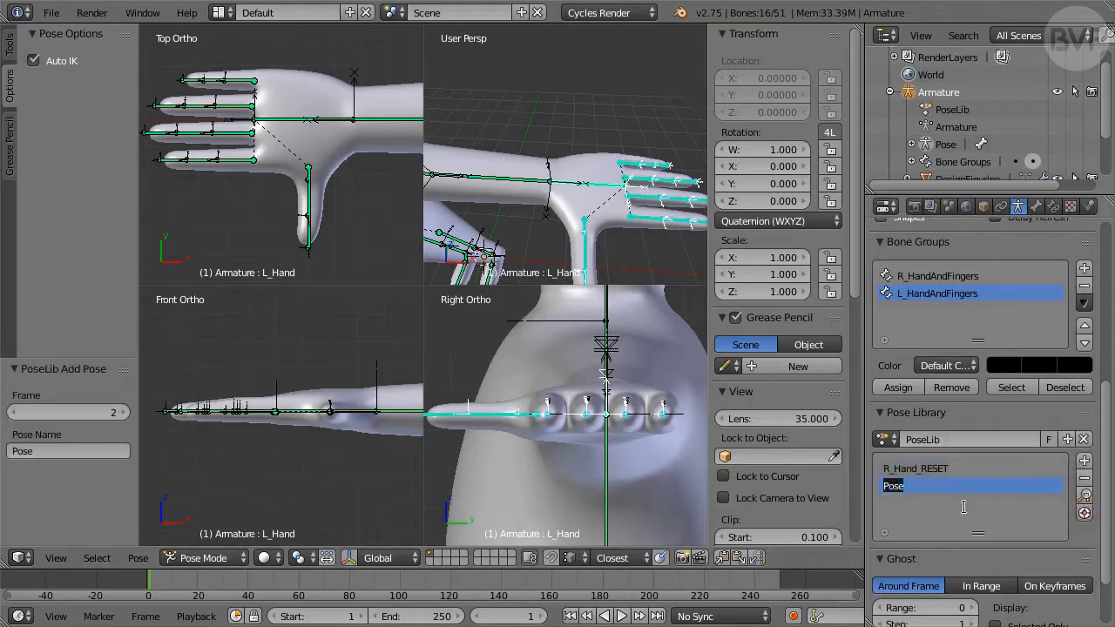
{"action": "type", "text": "Hand_RESET"}
{"action": "key", "text": "Return"}
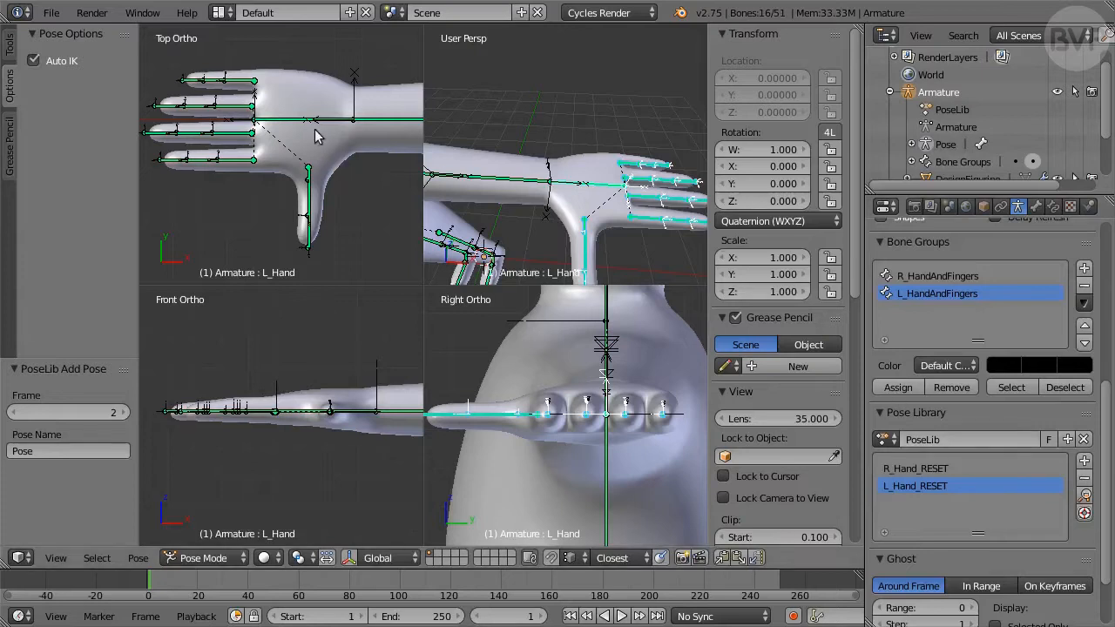
Step: Frame the R_Hand bone in a left orthographic view, then maximize the quad view and hide the transform properties
{"action": "right_click", "coordinate": [283, 123]}
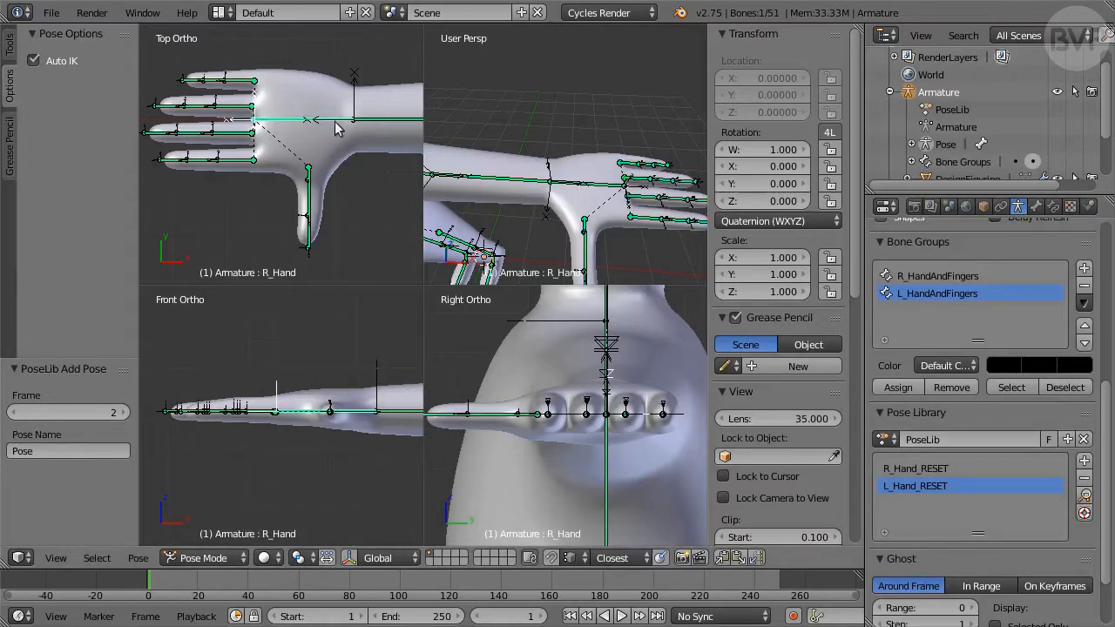
{"action": "key", "text": "KP_Decimal"}
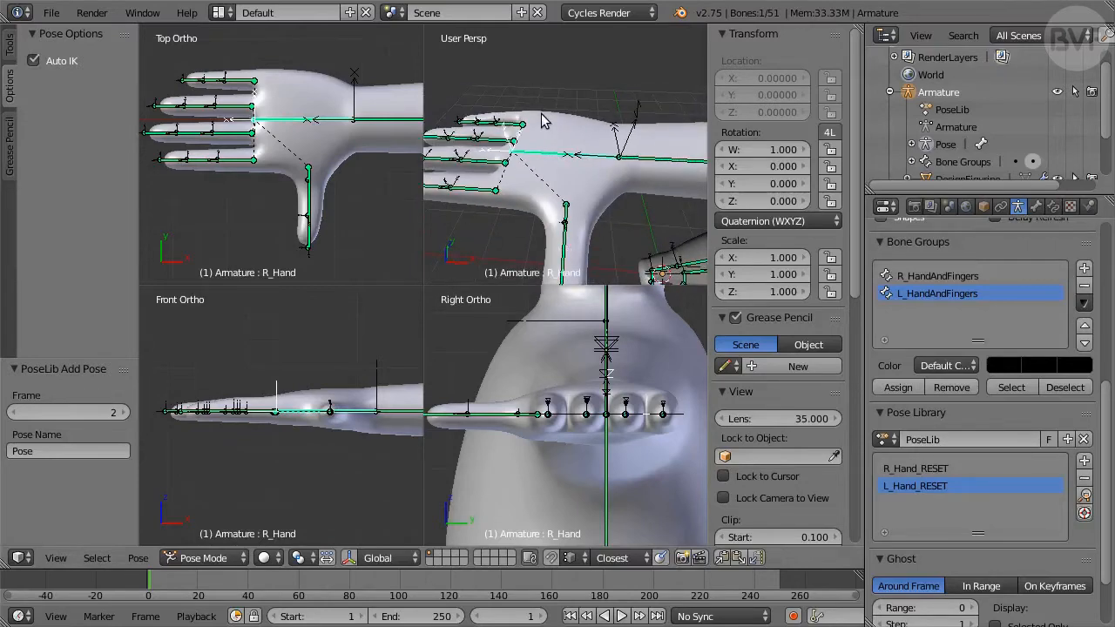
{"action": "key", "text": "ctrl+KP_3"}
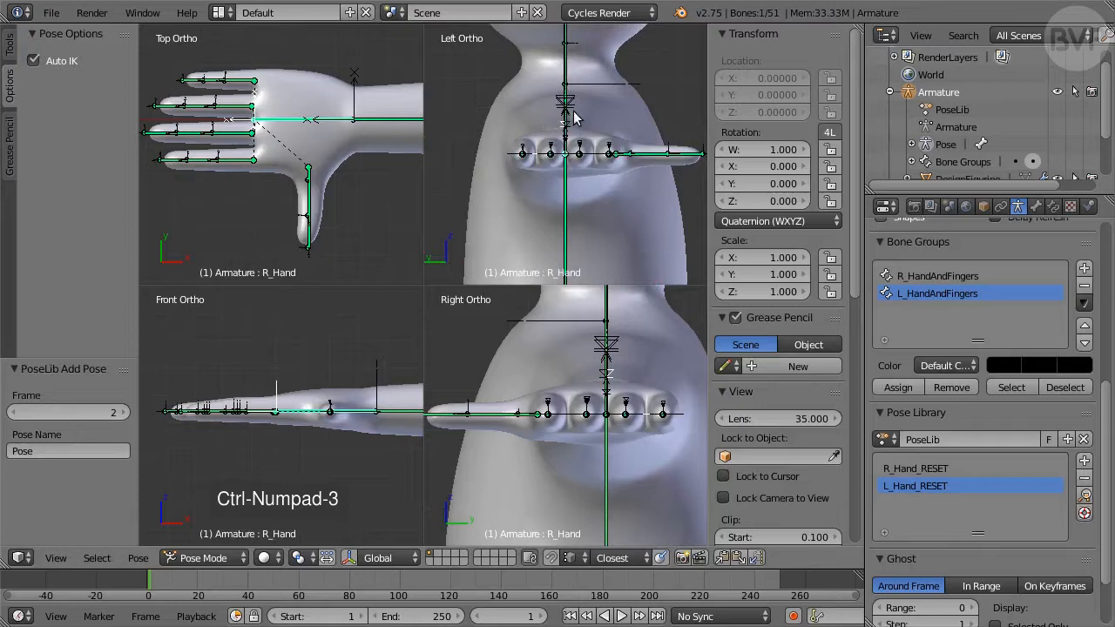
{"action": "middle_click_drag", "start_coordinate": [608, 118], "coordinate": [589, 125], "text": "shift"}
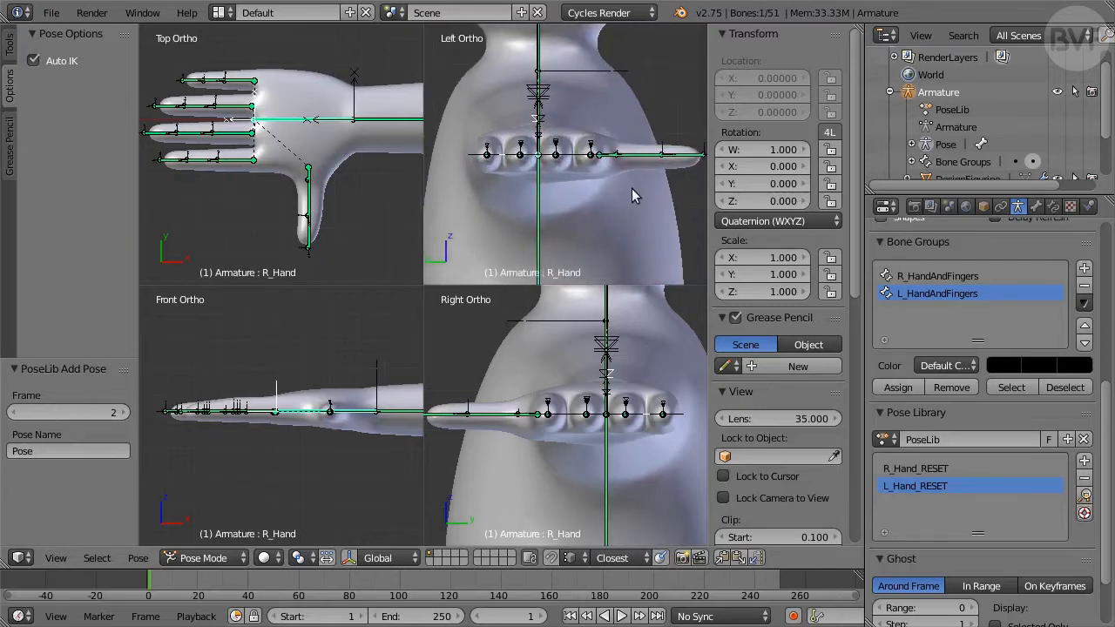
{"action": "key", "text": "ctrl+Up"}
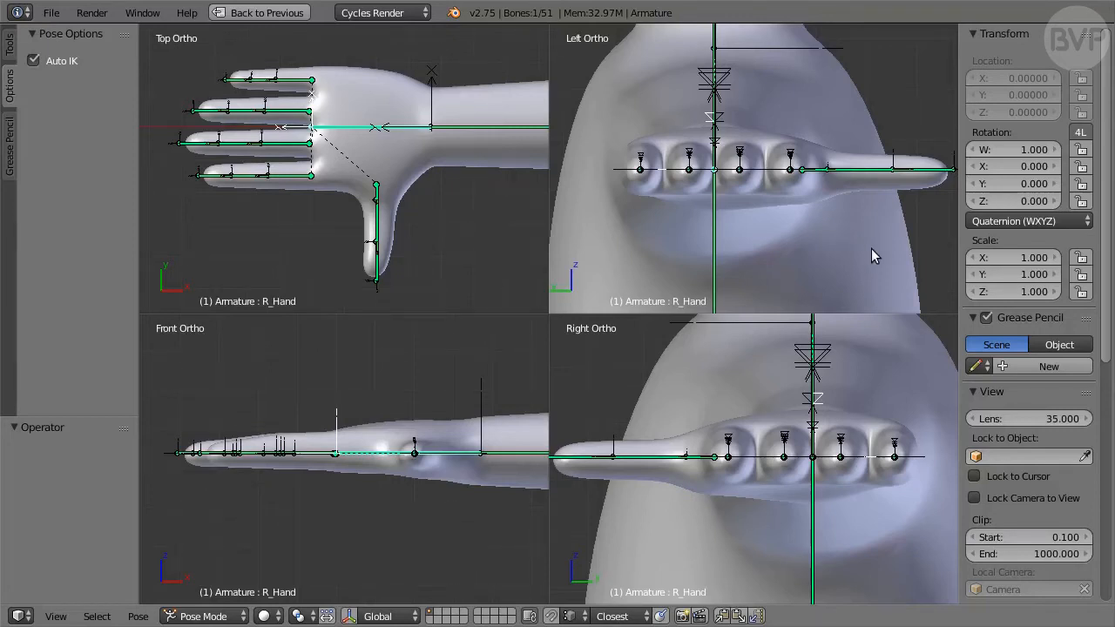
{"action": "key", "text": "n"}
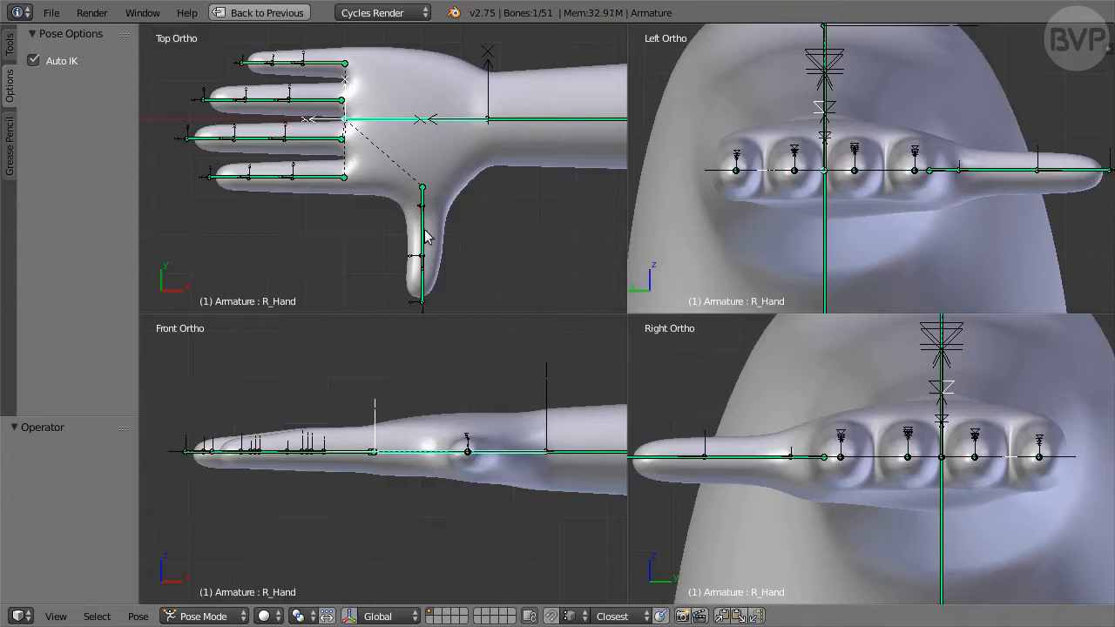
Step: Rotate the R_ThumbBase bone -45° around its local Y axis
{"action": "right_click", "coordinate": [423, 203]}
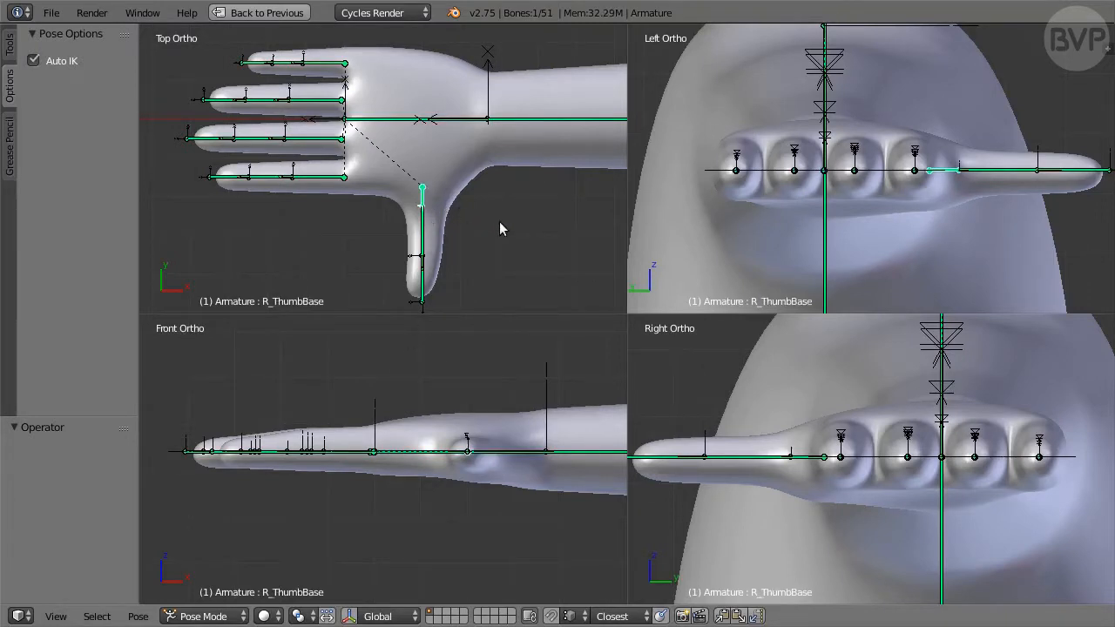
{"action": "key", "text": "r"}
{"action": "key", "text": "y"}
{"action": "key", "text": "y"}
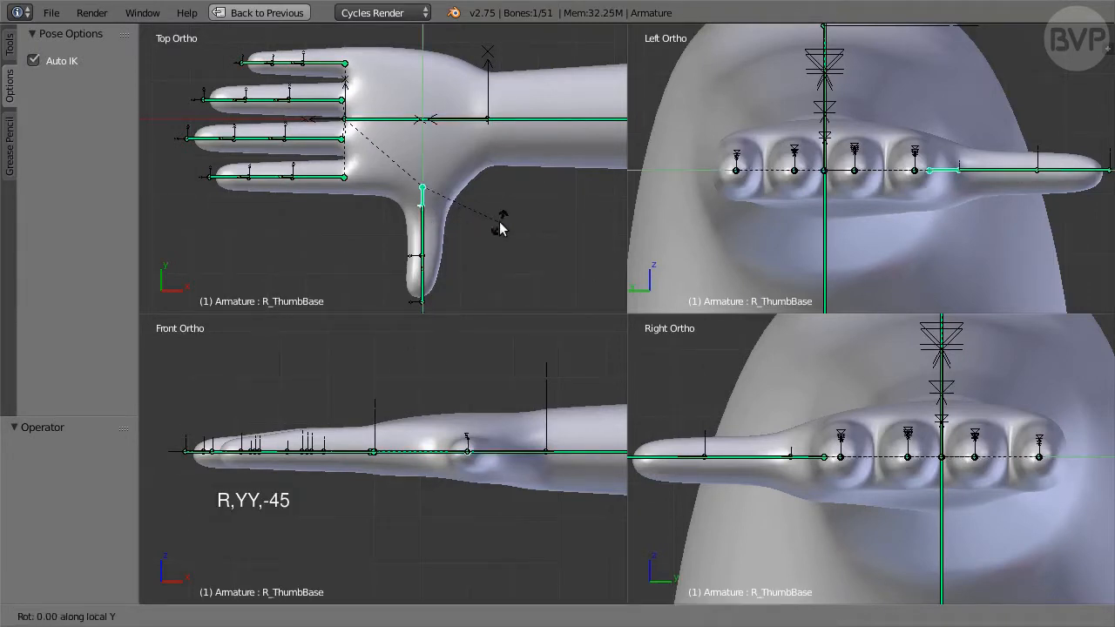
{"action": "type", "text": "-45"}
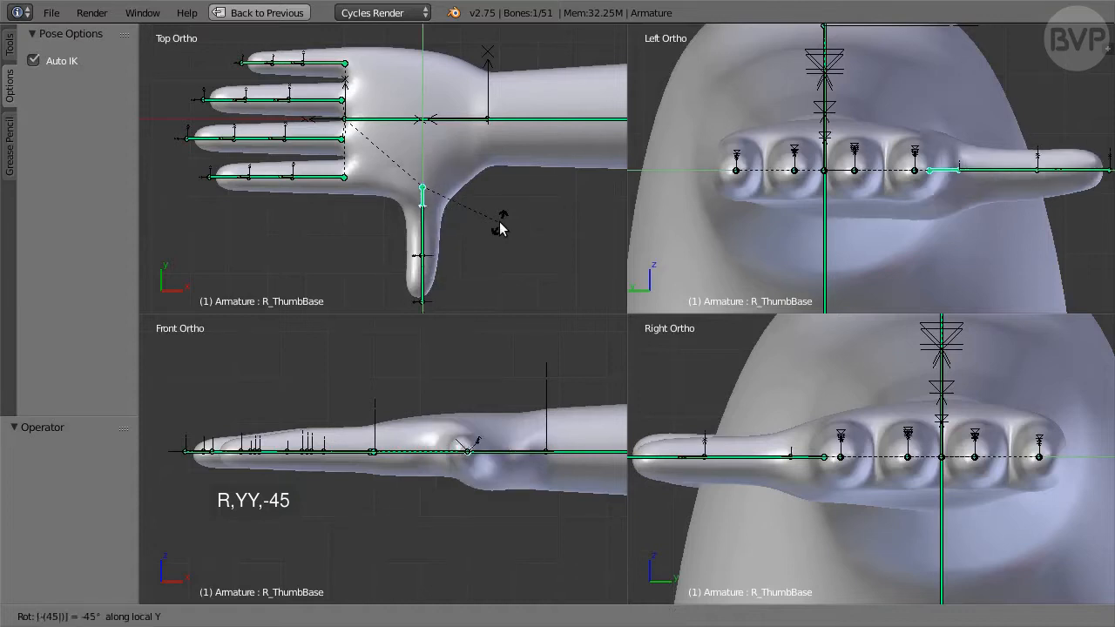
{"action": "key", "text": "Return"}
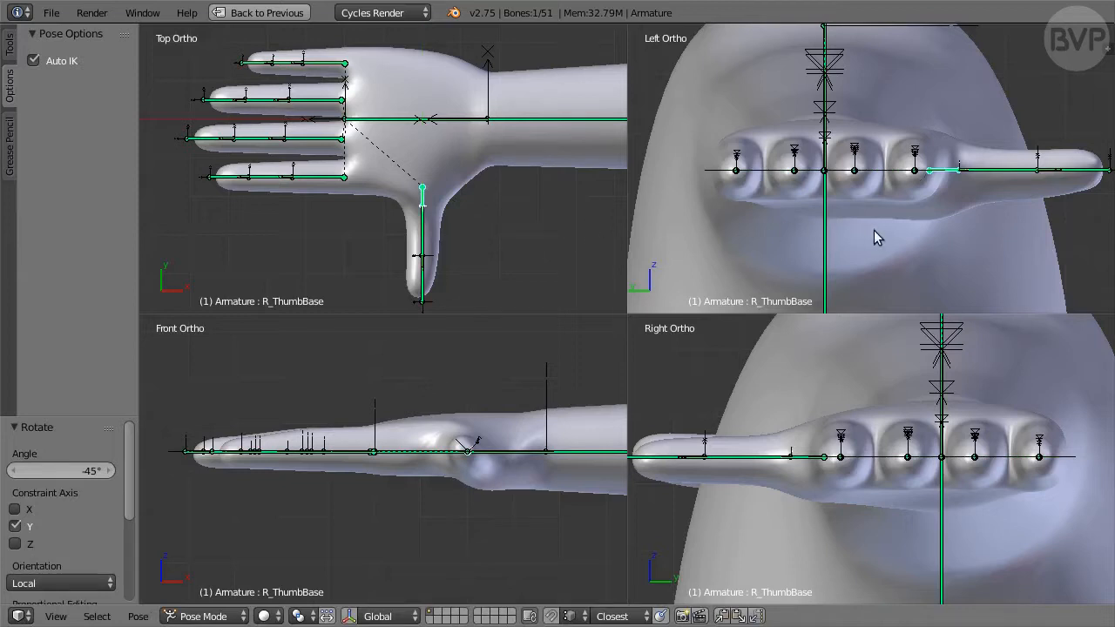
Step: Rotate the R_ThumbBase bone 30° in the left orthographic view and 35° in the top orthographic view
{"action": "type", "text": "r30"}
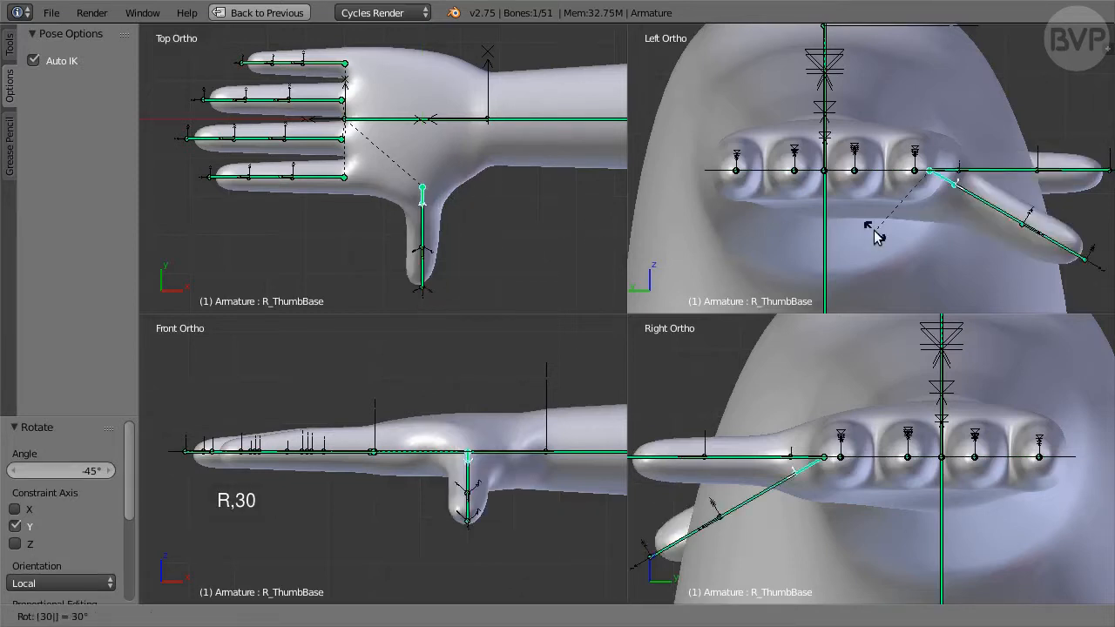
{"action": "key", "text": "Return"}
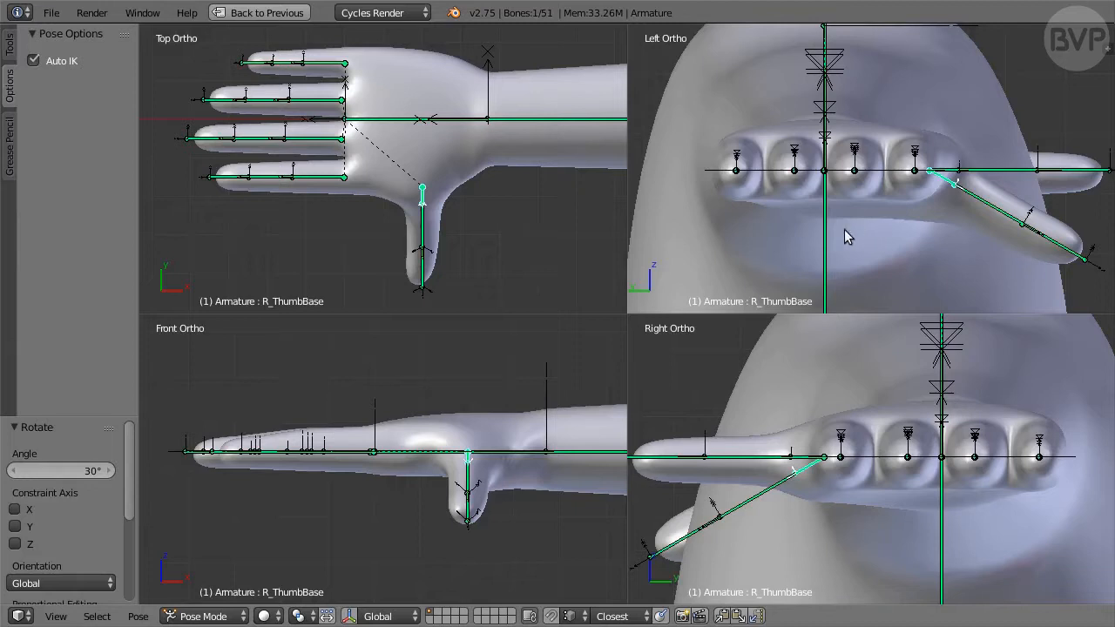
{"action": "type", "text": "r35"}
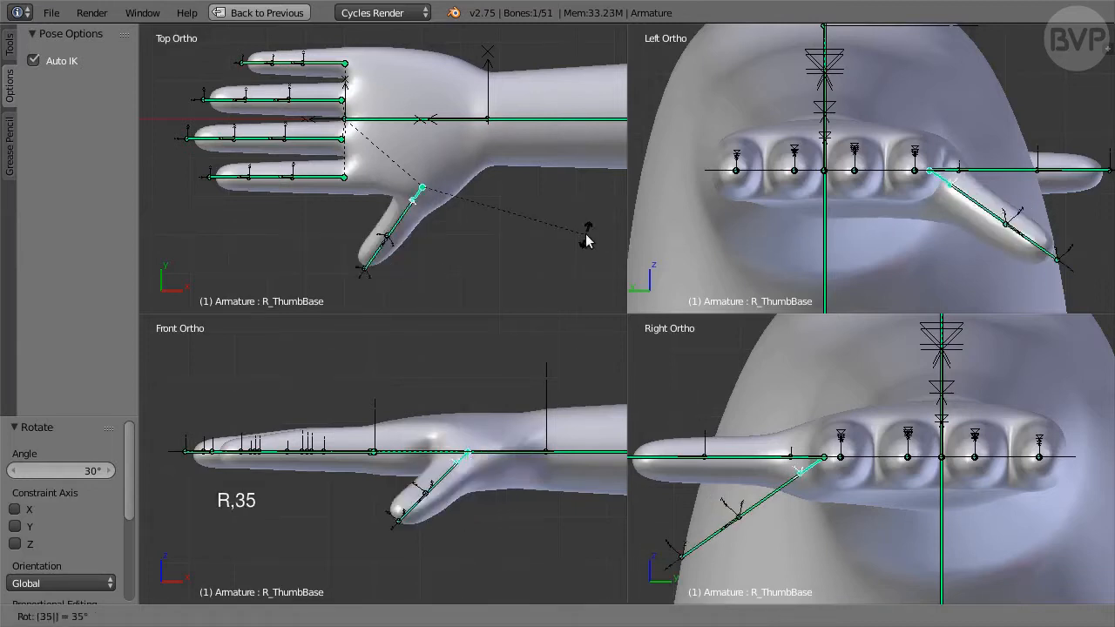
{"action": "key", "text": "Return"}
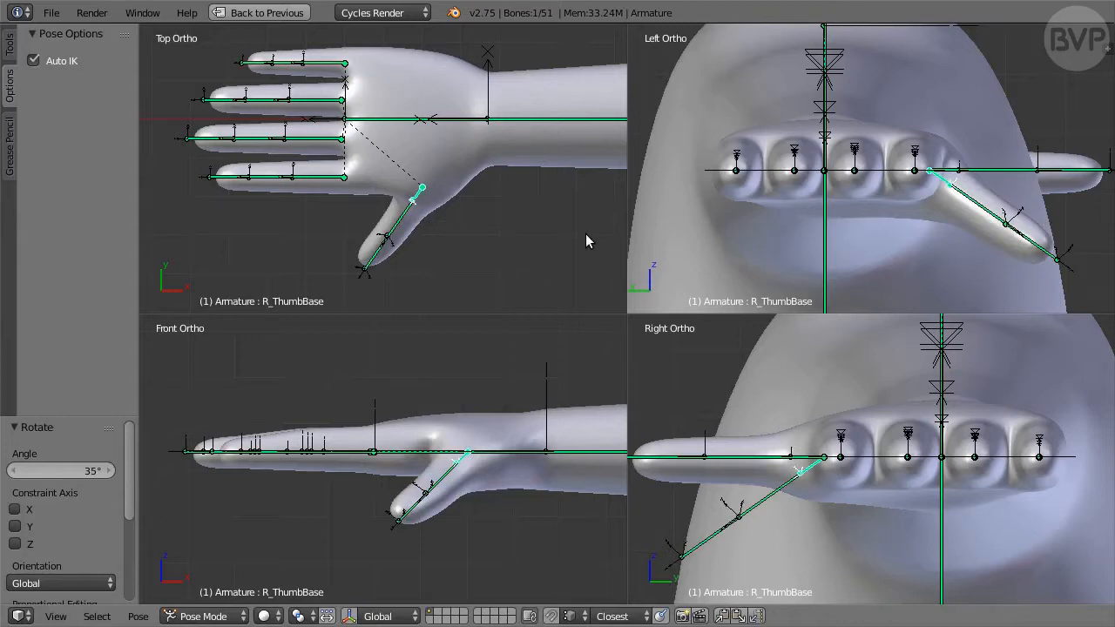
Step: Select the child bone R_ThumbMid and rotate it -12° around its local Y axis, plus 28° in the top view
{"action": "key", "text": "bracketright"}
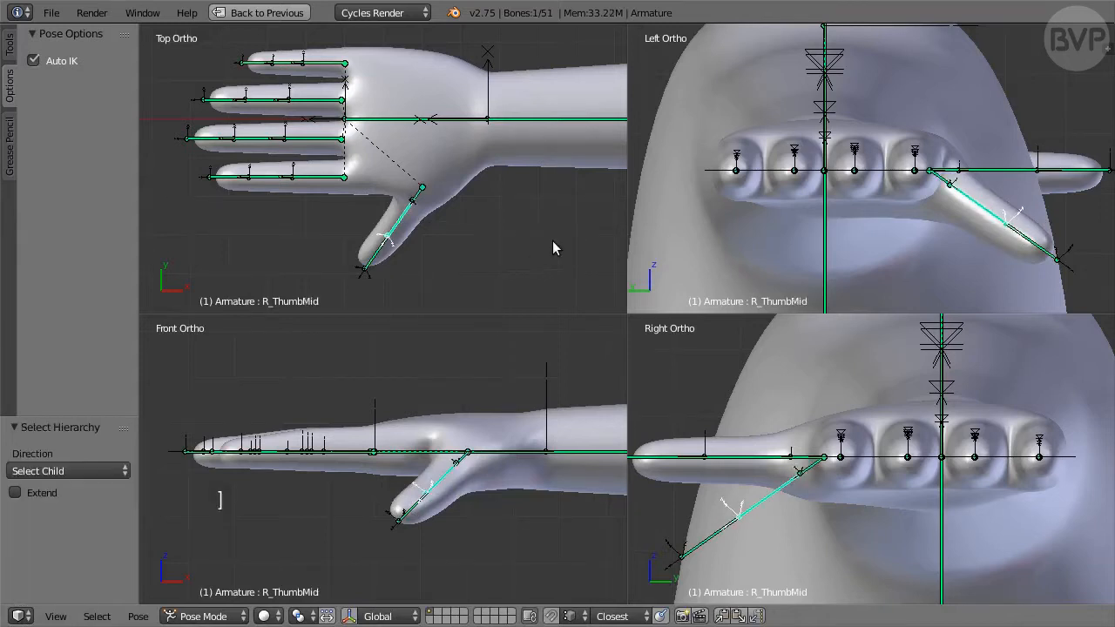
{"action": "key", "text": "r"}
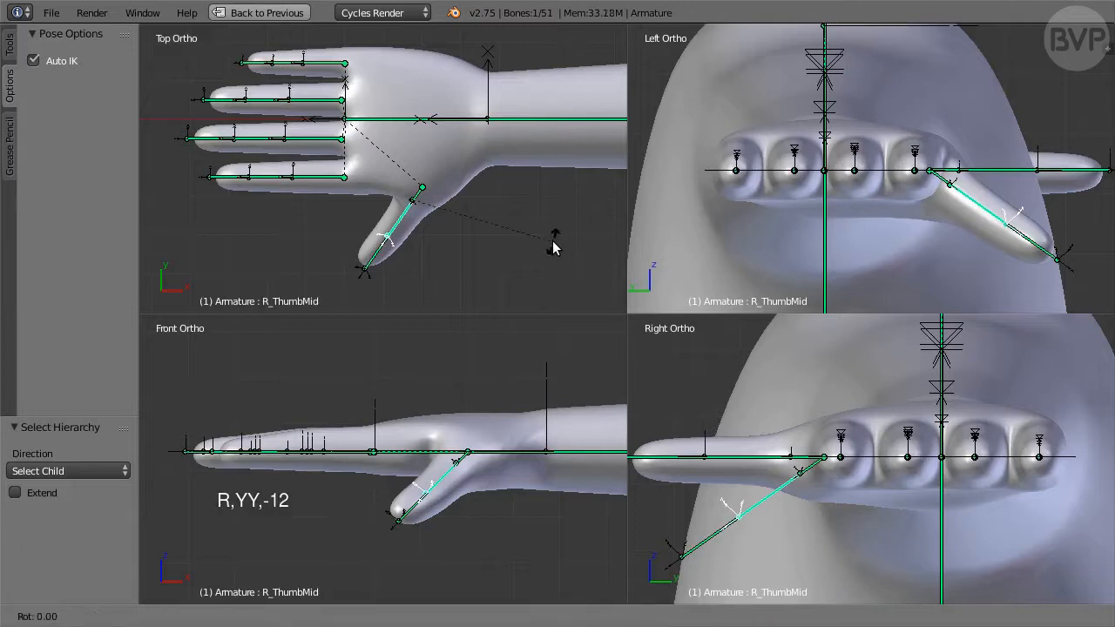
{"action": "key", "text": "y"}
{"action": "type", "text": "y"}
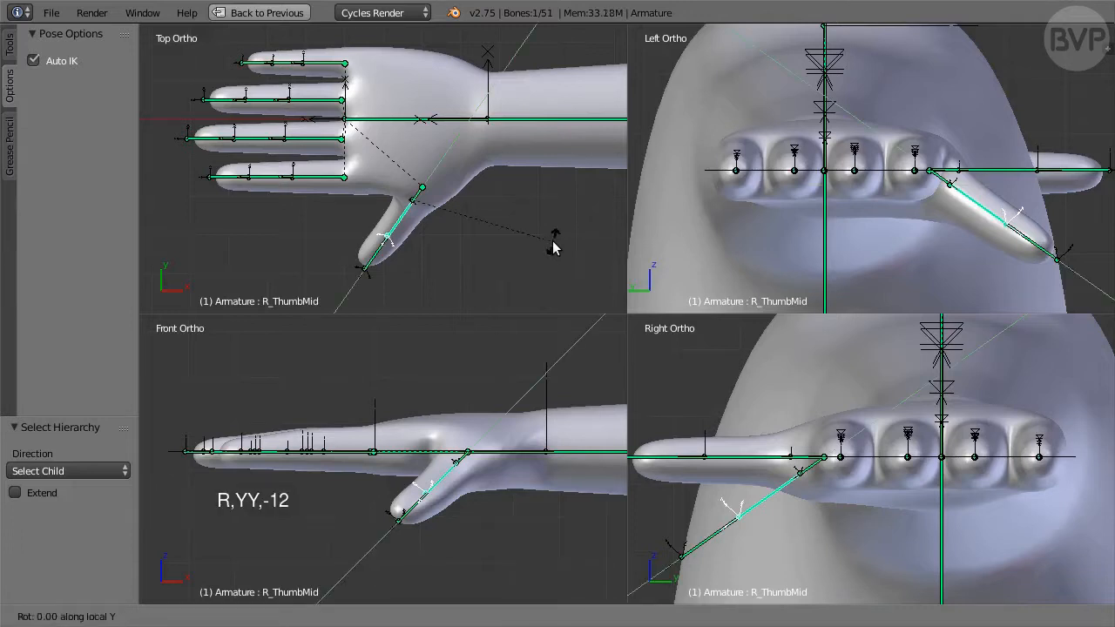
{"action": "type", "text": "-12"}
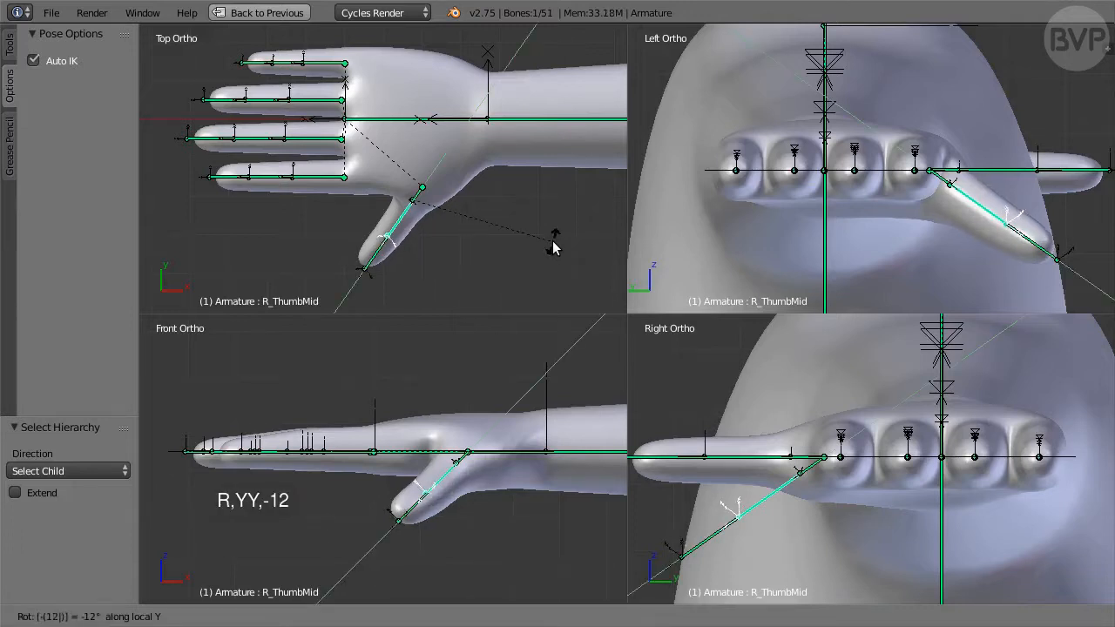
{"action": "key", "text": "Return"}
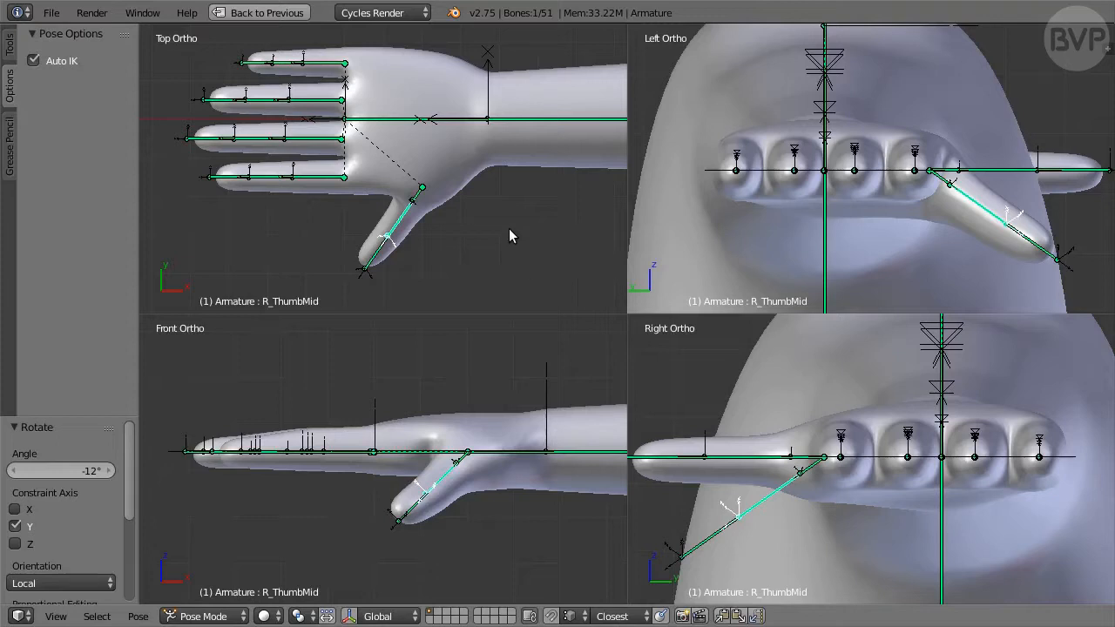
{"action": "type", "text": "r28"}
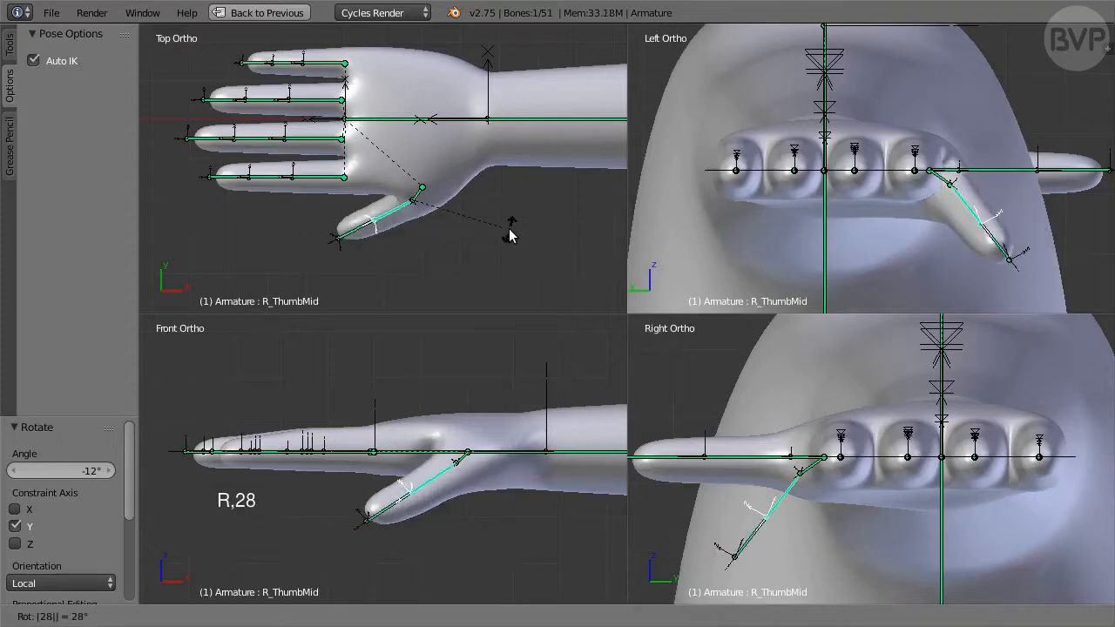
{"action": "key", "text": "Return"}
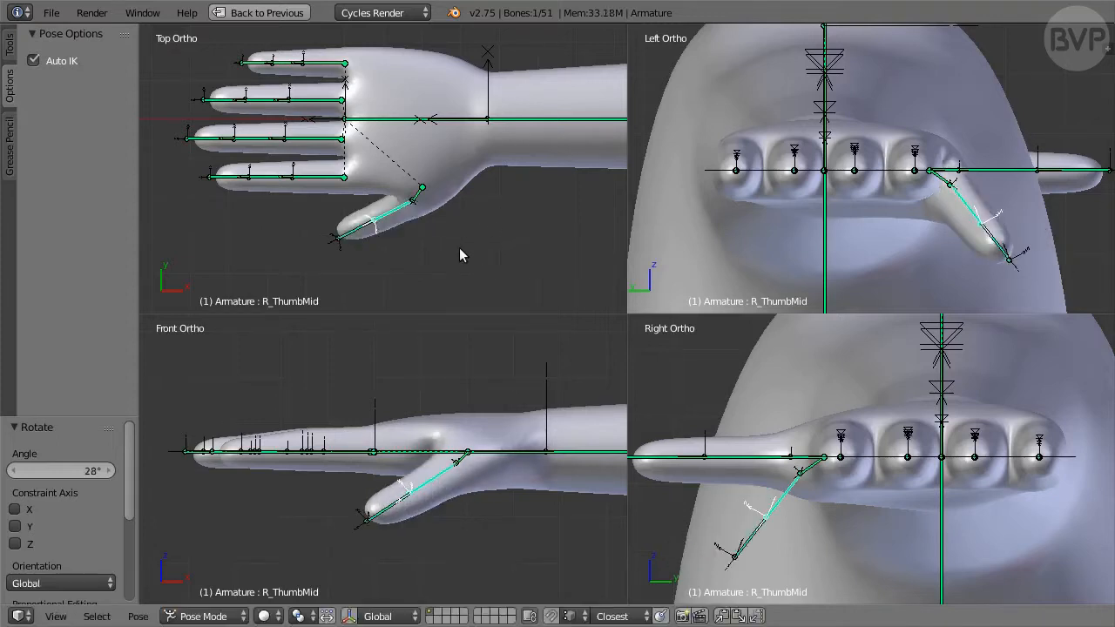
Step: Select the child bone R_ThumbTip and rotate it 6° around its local X axis
{"action": "key", "text": "bracketright"}
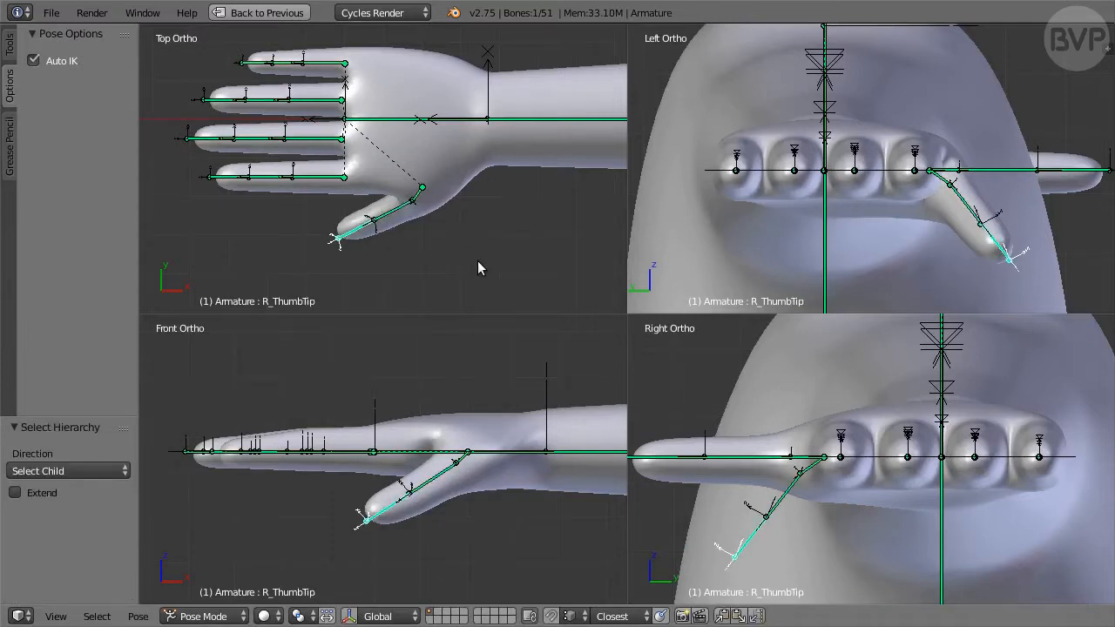
{"action": "key", "text": "r"}
{"action": "key", "text": "x"}
{"action": "key", "text": "x"}
{"action": "key", "text": "6"}
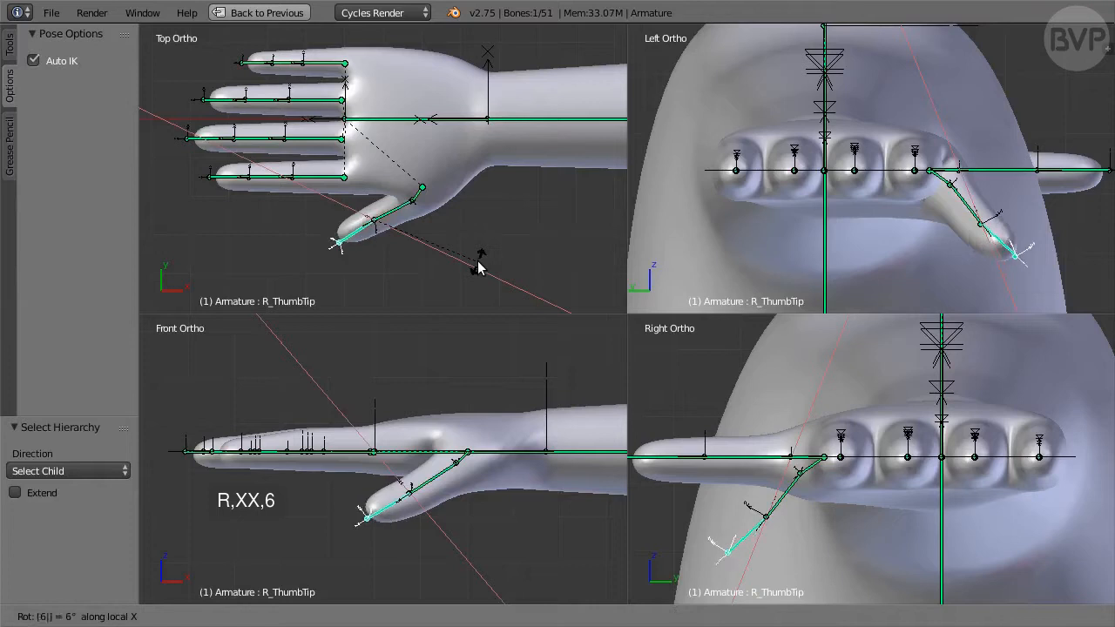
{"action": "key", "text": "Return"}
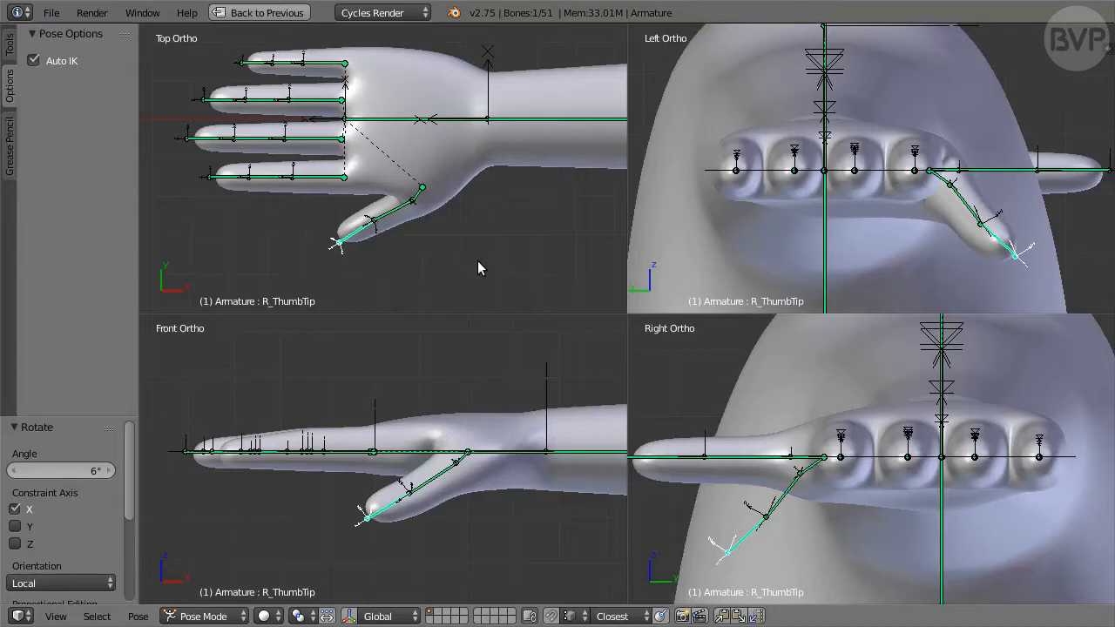
Step: Curl the index finger by moving R_IndexTip about 0.129 in X and -0.244 in Z, and rotate R_IndexBase about 2.5° in the top view
{"action": "right_click", "coordinate": [224, 178]}
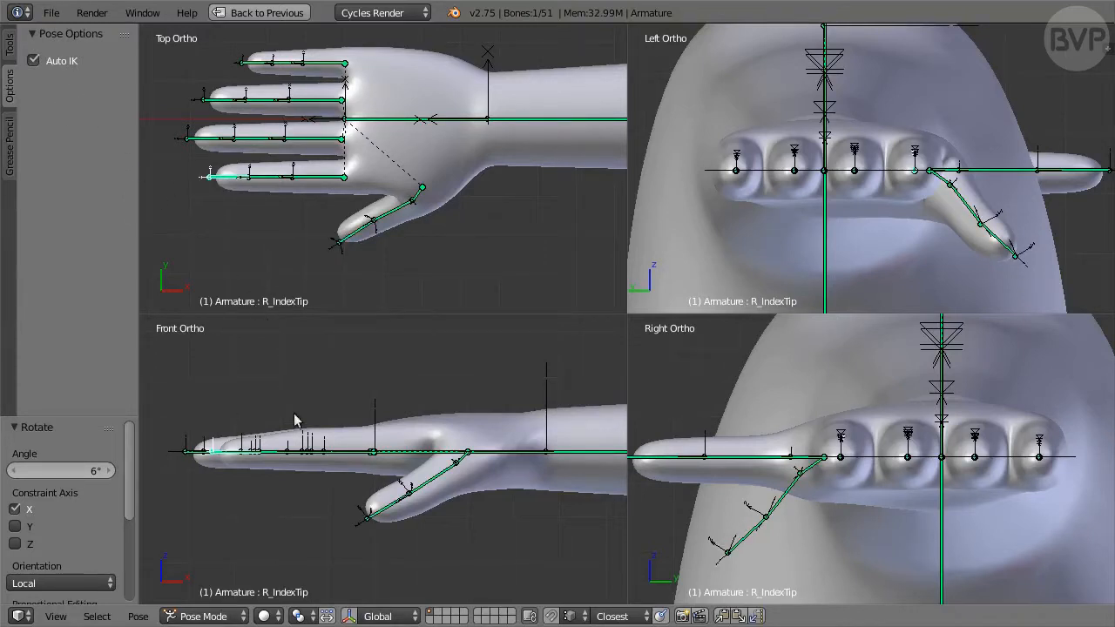
{"action": "middle_click_drag", "start_coordinate": [321, 472], "coordinate": [322, 439], "text": "shift"}
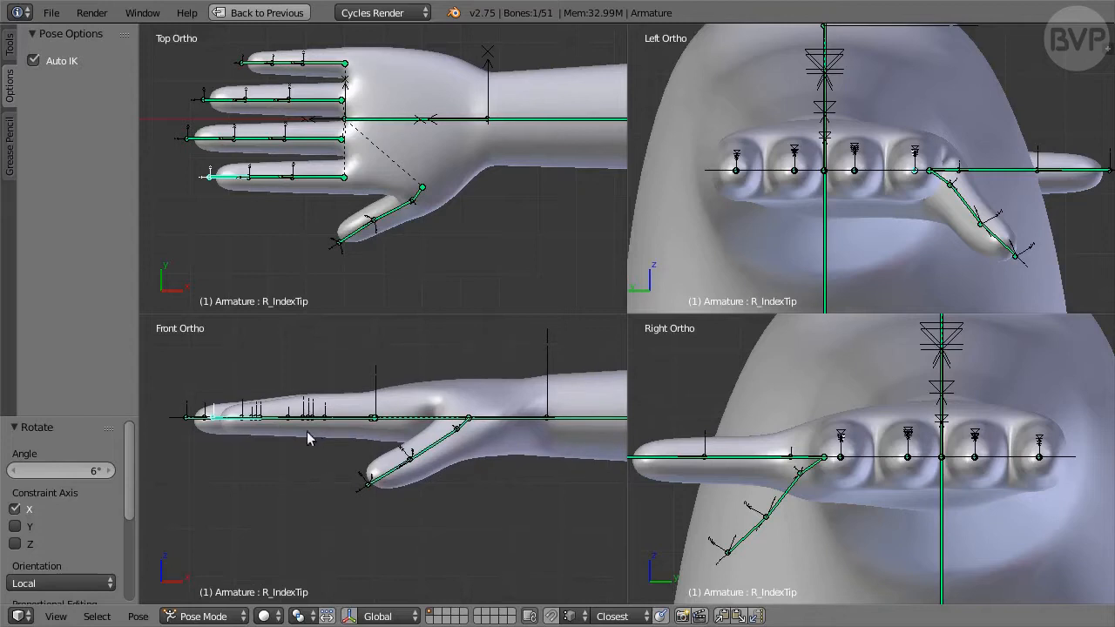
{"action": "key", "text": "g"}
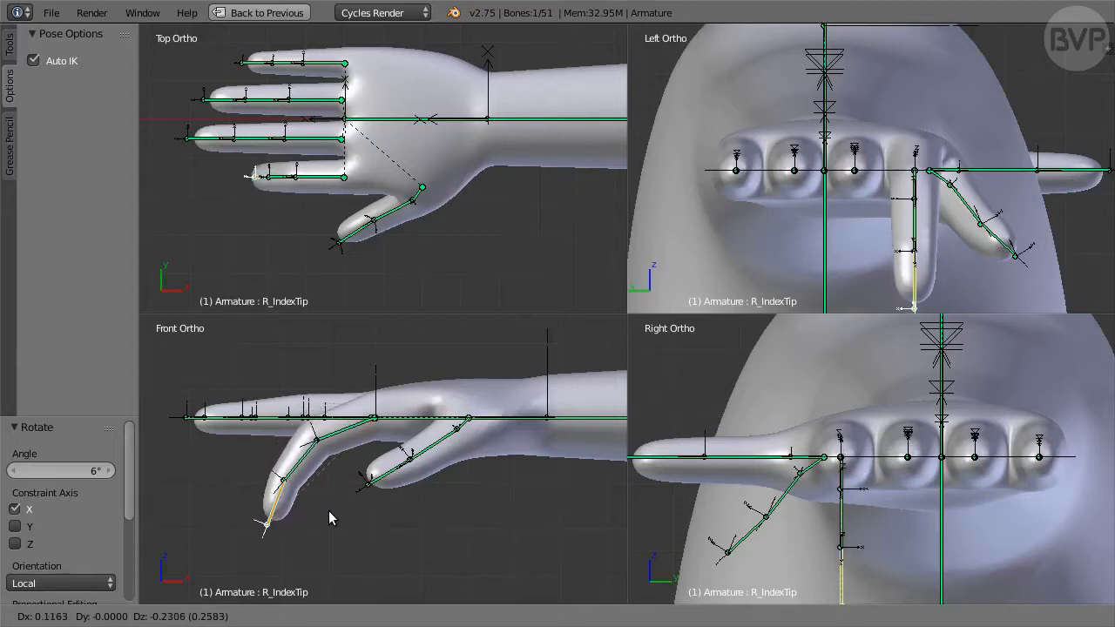
{"action": "left_click", "coordinate": [333, 517]}
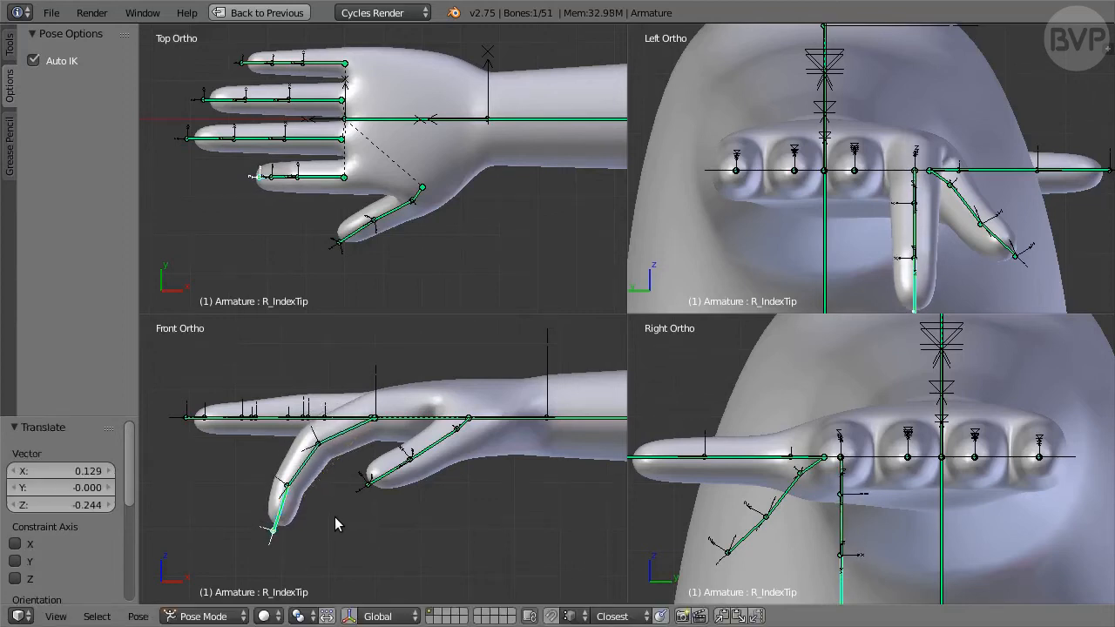
{"action": "right_click", "coordinate": [326, 179]}
{"action": "key", "text": "r"}
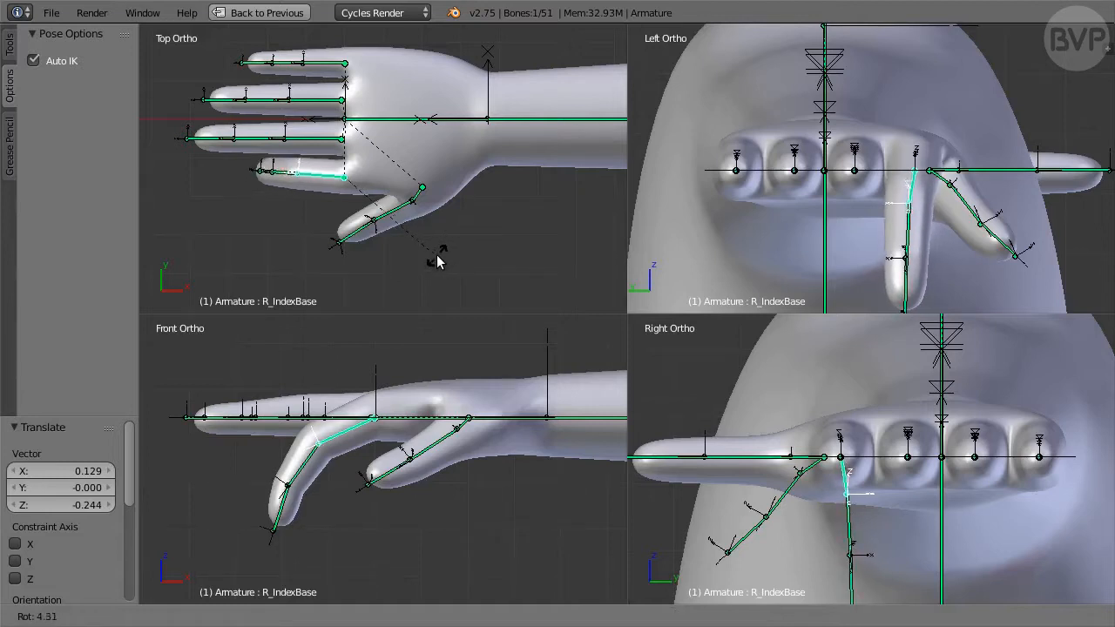
{"action": "left_click", "coordinate": [438, 259]}
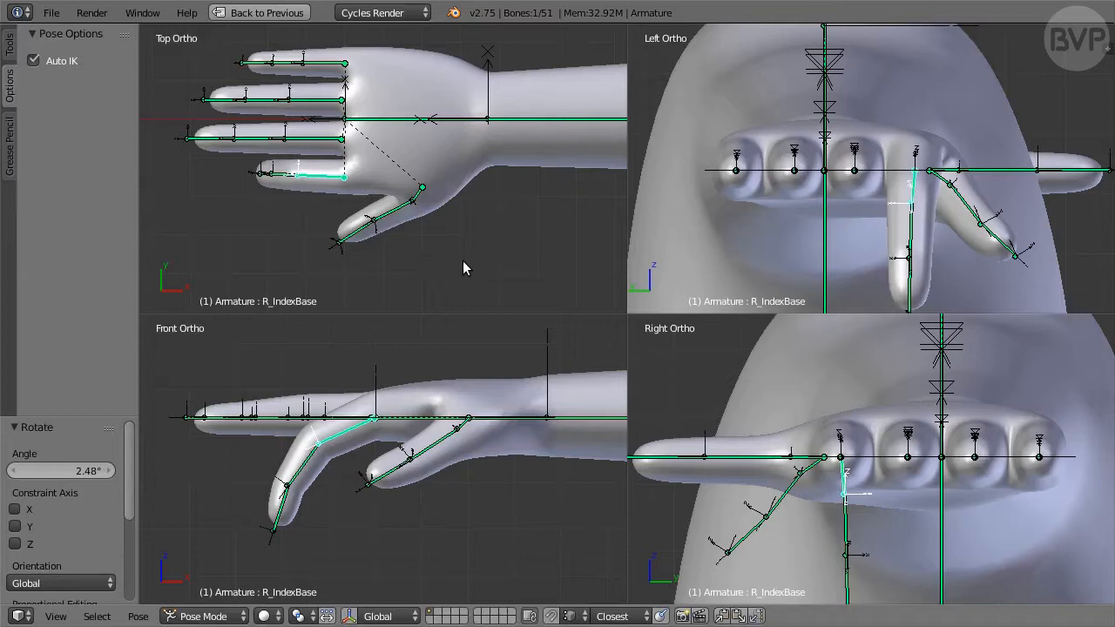
Step: Curl the middle finger downward by moving R_MiddleTip about 0.156 in X and -0.281 in Z in the front view
{"action": "right_click", "coordinate": [205, 140]}
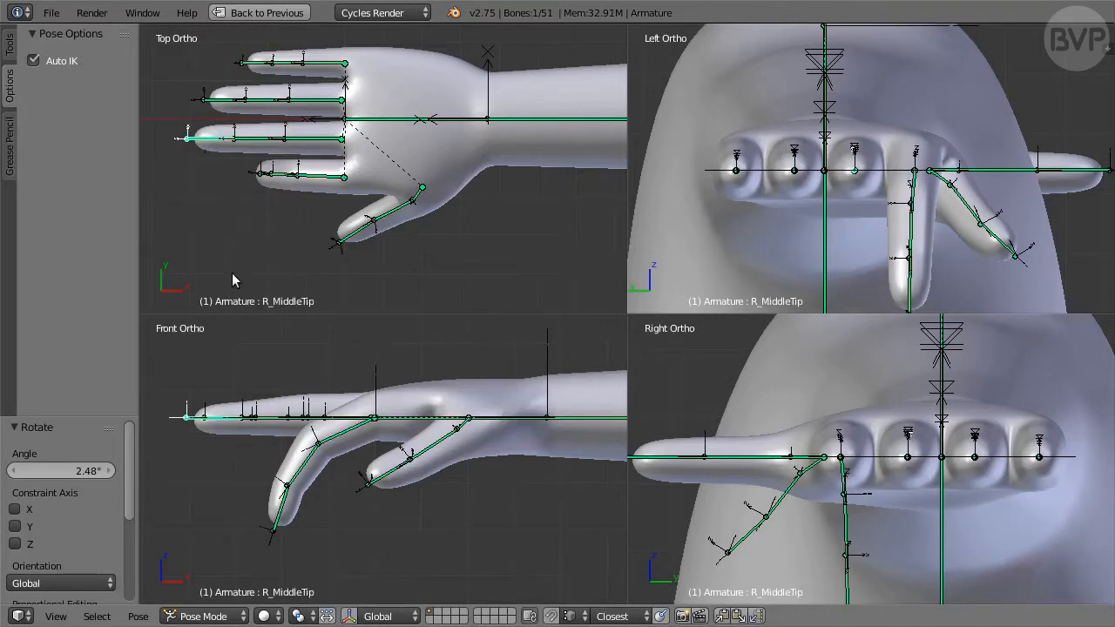
{"action": "key", "text": "g"}
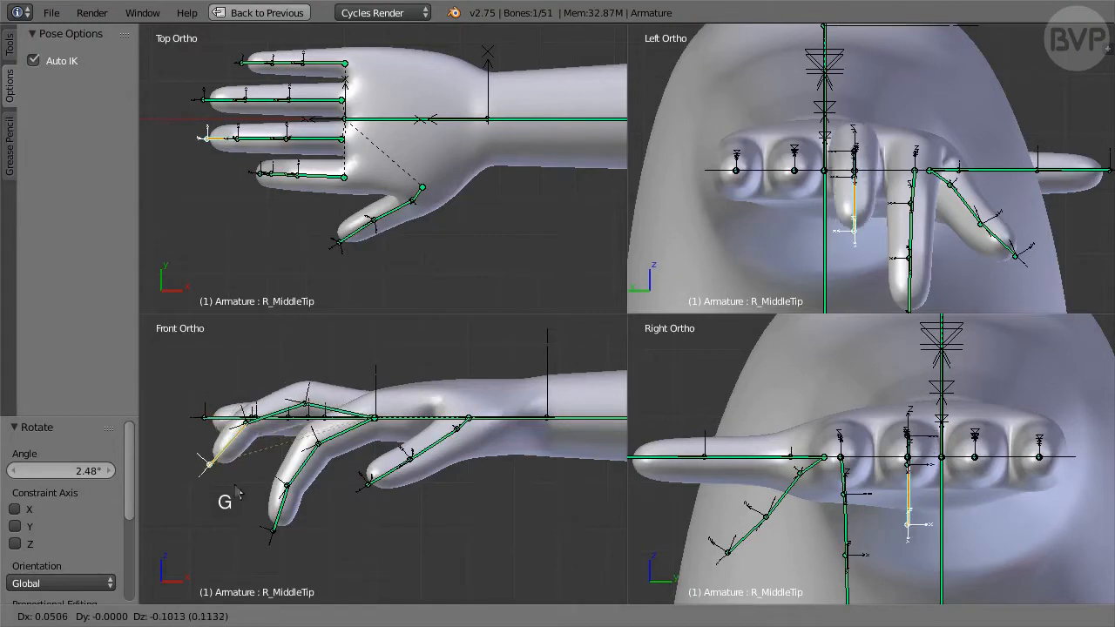
{"action": "left_click", "coordinate": [278, 571]}
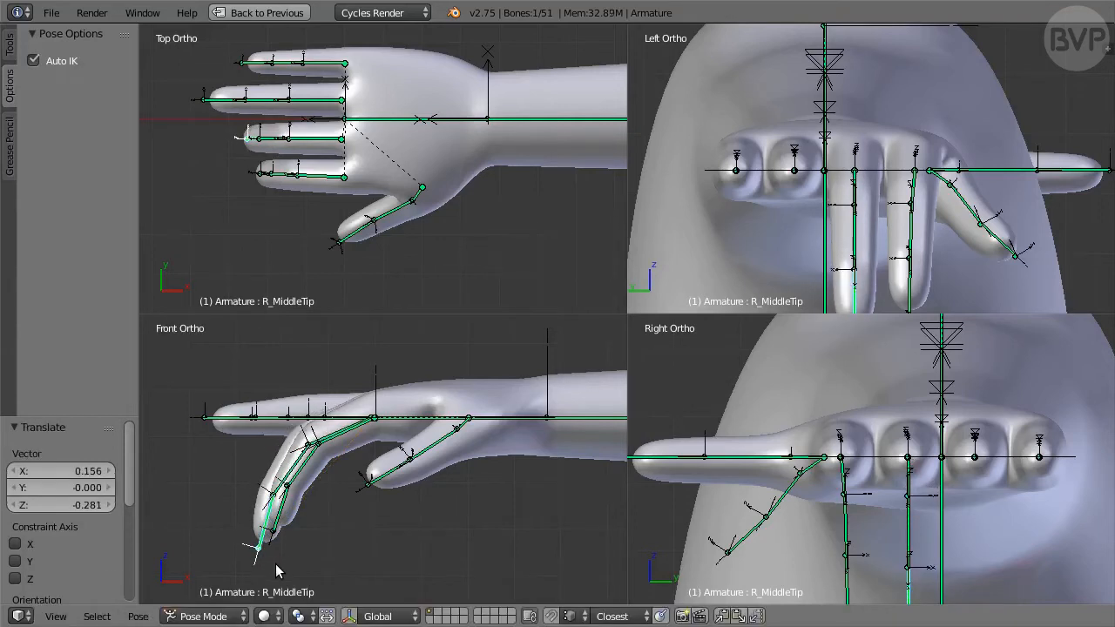
Step: Curl the ring finger by moving R_RingTip about 0.144 in X and -0.253 in Z, and rotate R_RingBase about -2.8° in the top view
{"action": "right_click", "coordinate": [214, 101]}
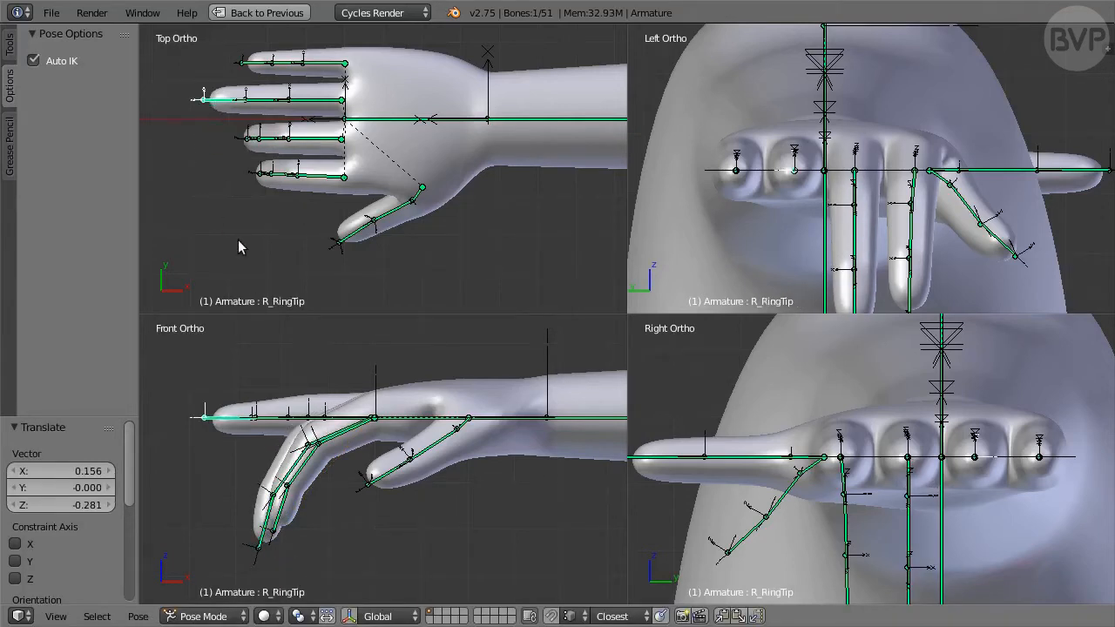
{"action": "key", "text": "g"}
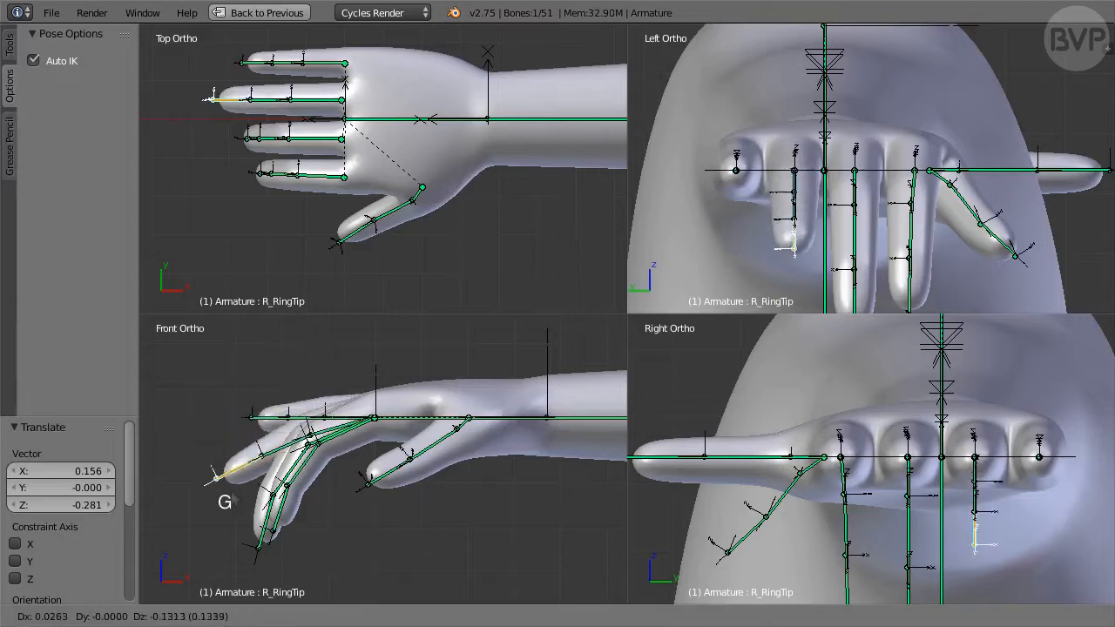
{"action": "left_click", "coordinate": [275, 555]}
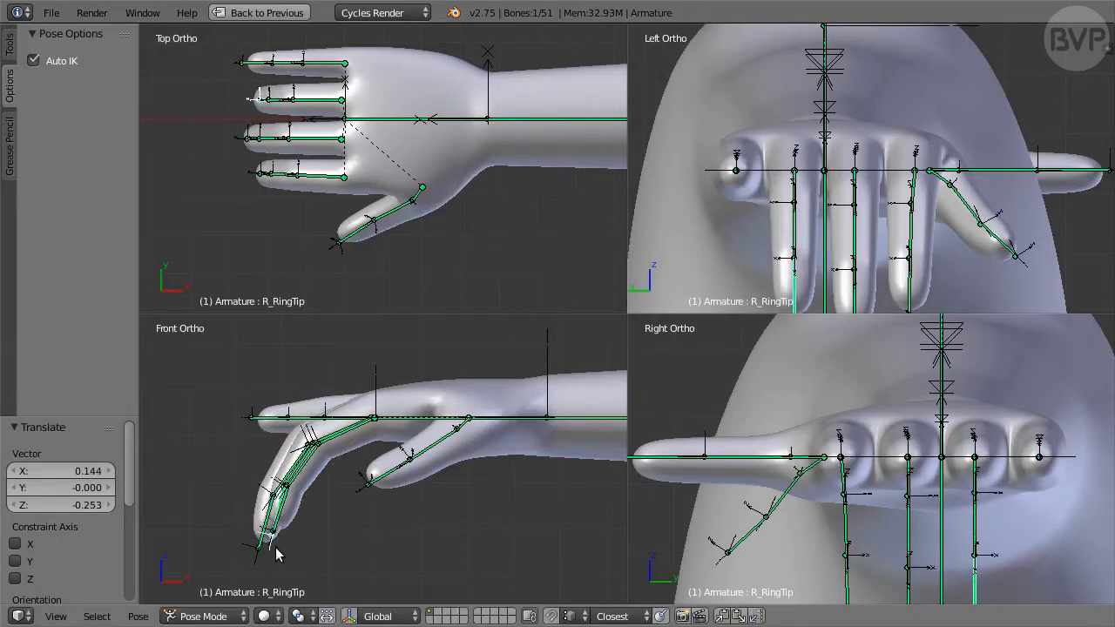
{"action": "right_click", "coordinate": [317, 101]}
{"action": "key", "text": "r"}
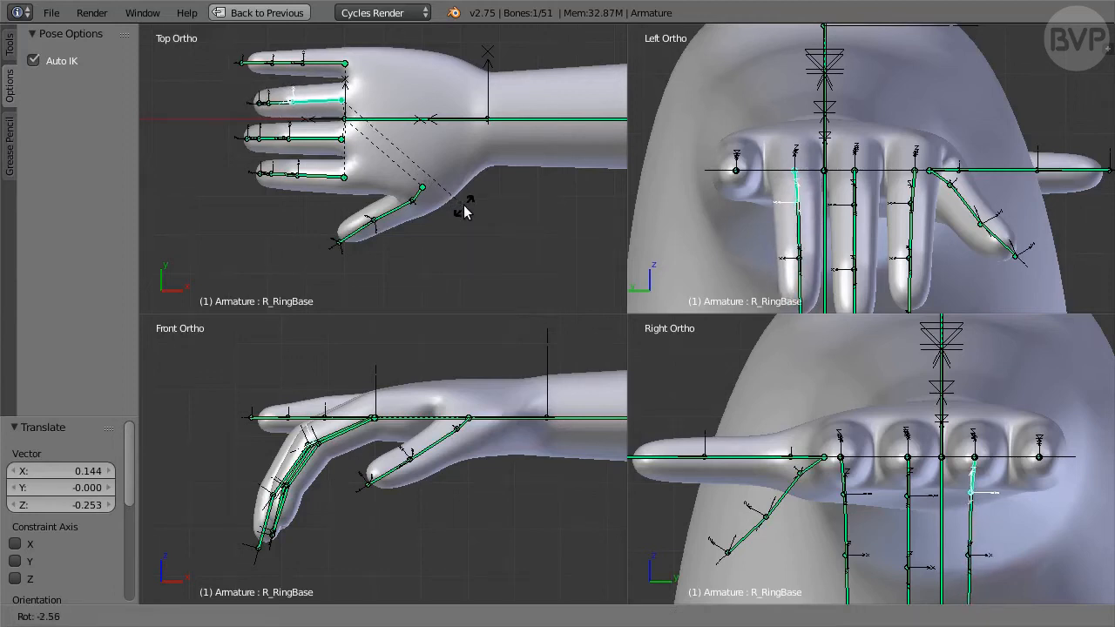
{"action": "left_click", "coordinate": [465, 210]}
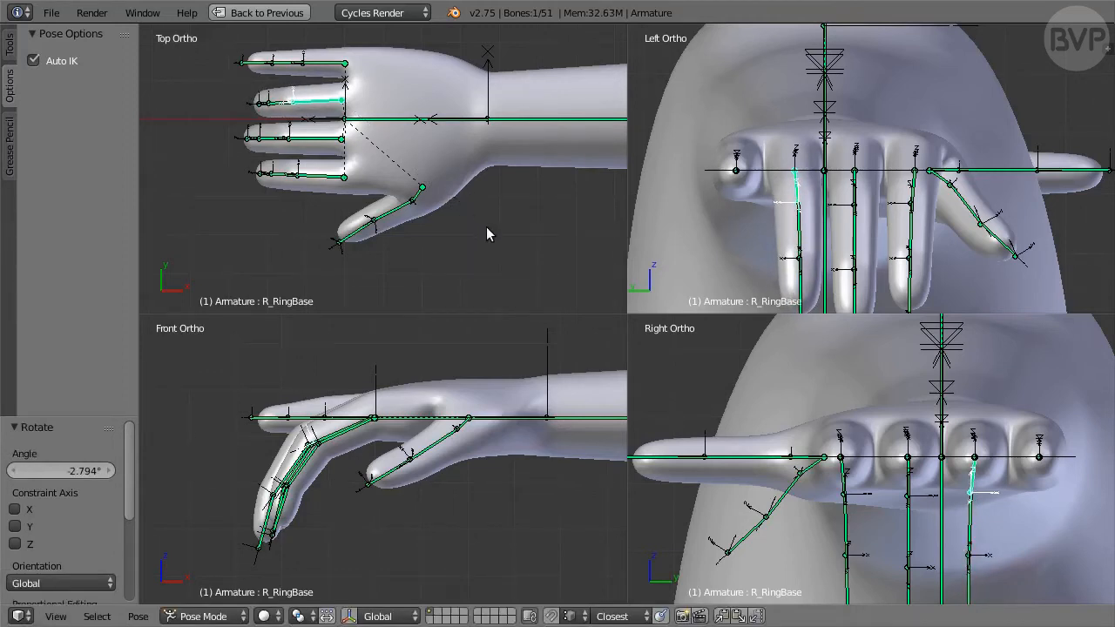
Step: Curl the pinky downward by moving R_PinkyTip about 0.113 in X and -0.193 in Z in the front view
{"action": "right_click", "coordinate": [252, 62]}
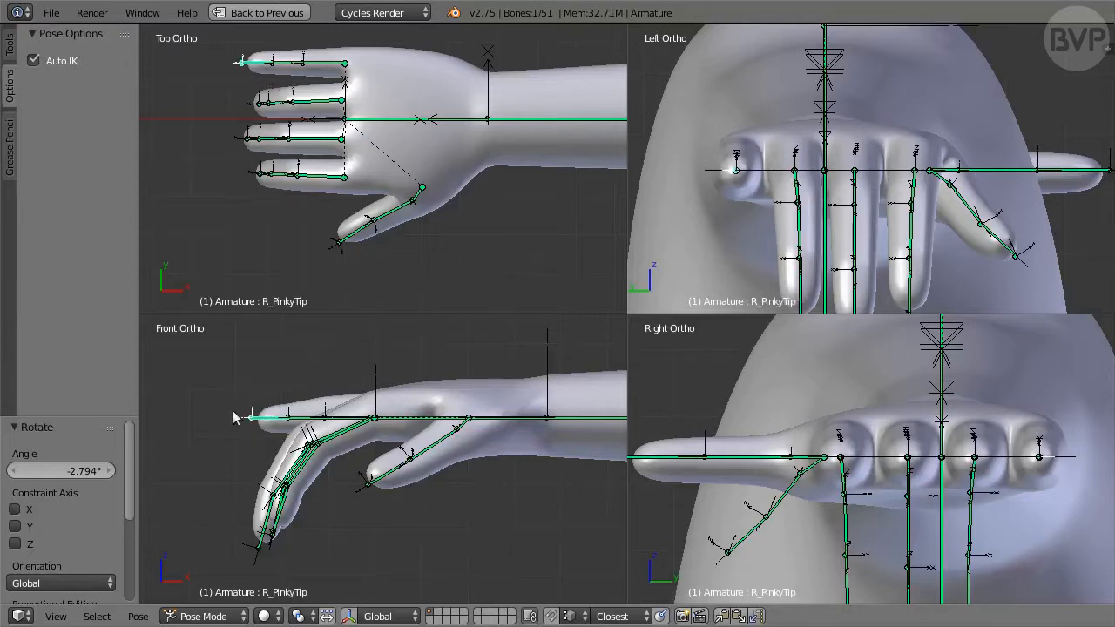
{"action": "key", "text": "g"}
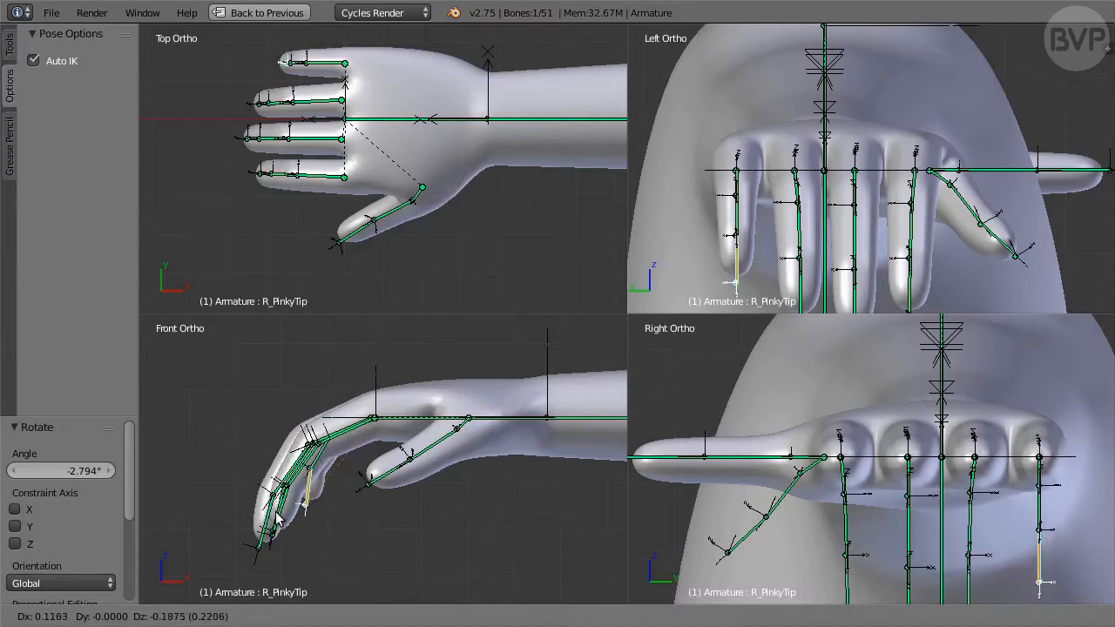
{"action": "left_click", "coordinate": [276, 516]}
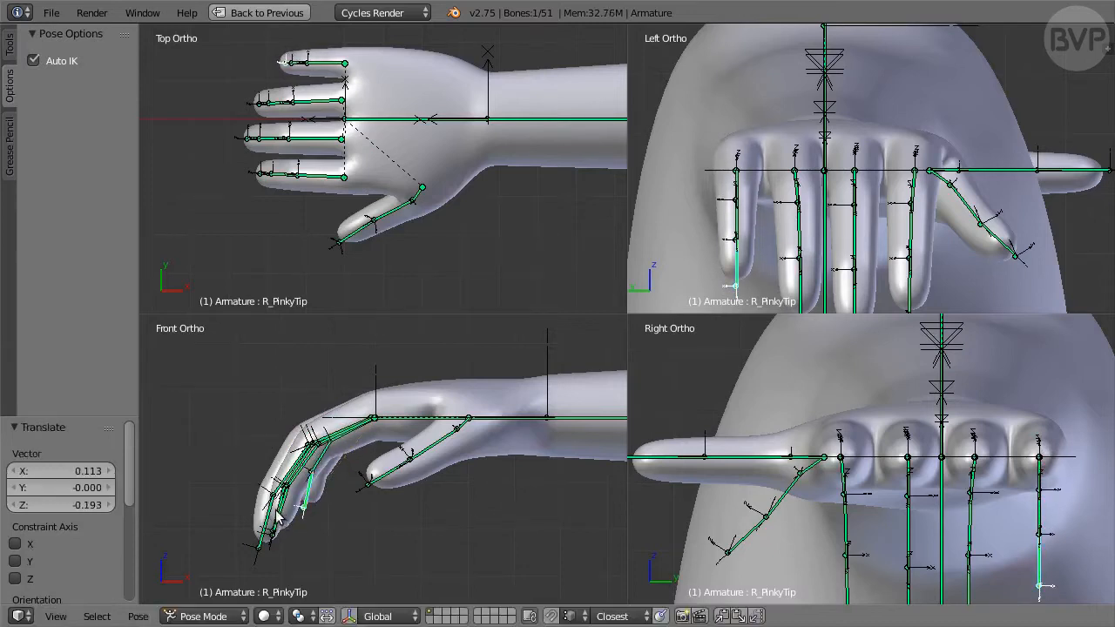
Step: Rotate the R_PinkyBase bone 12° around its local Y axis
{"action": "right_click", "coordinate": [329, 66]}
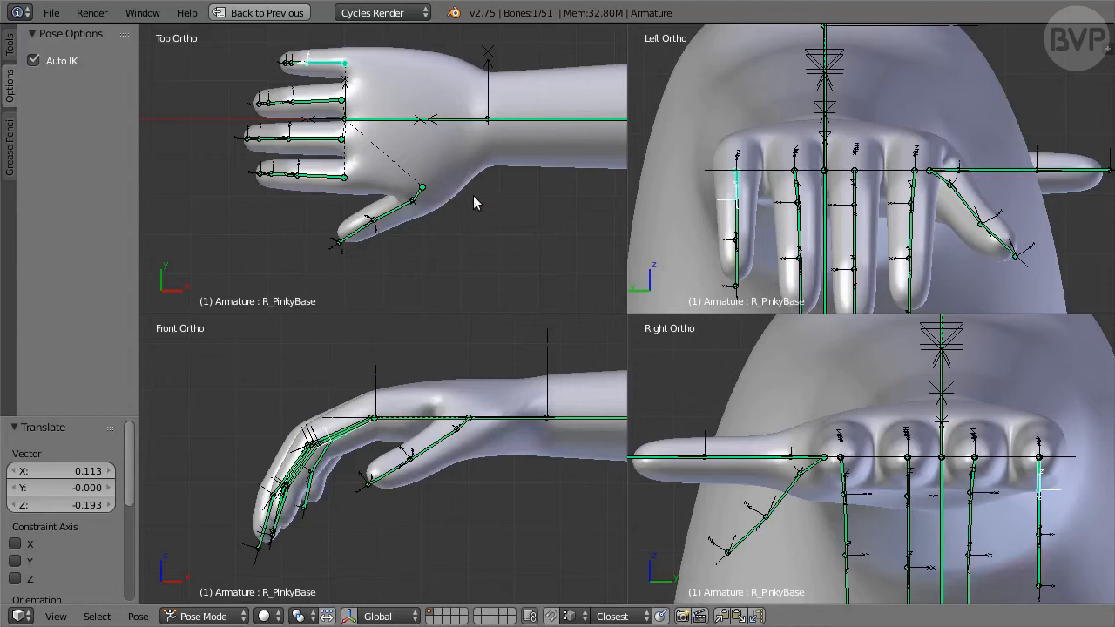
{"action": "key", "text": "r"}
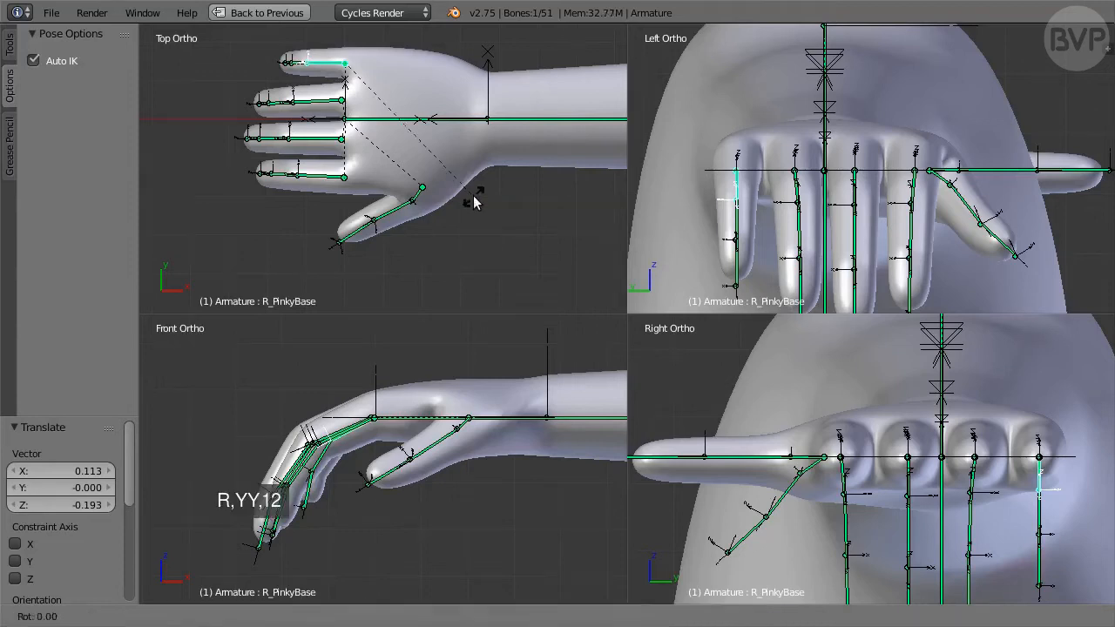
{"action": "key", "text": "y"}
{"action": "key", "text": "y"}
{"action": "key", "text": "1"}
{"action": "key", "text": "2"}
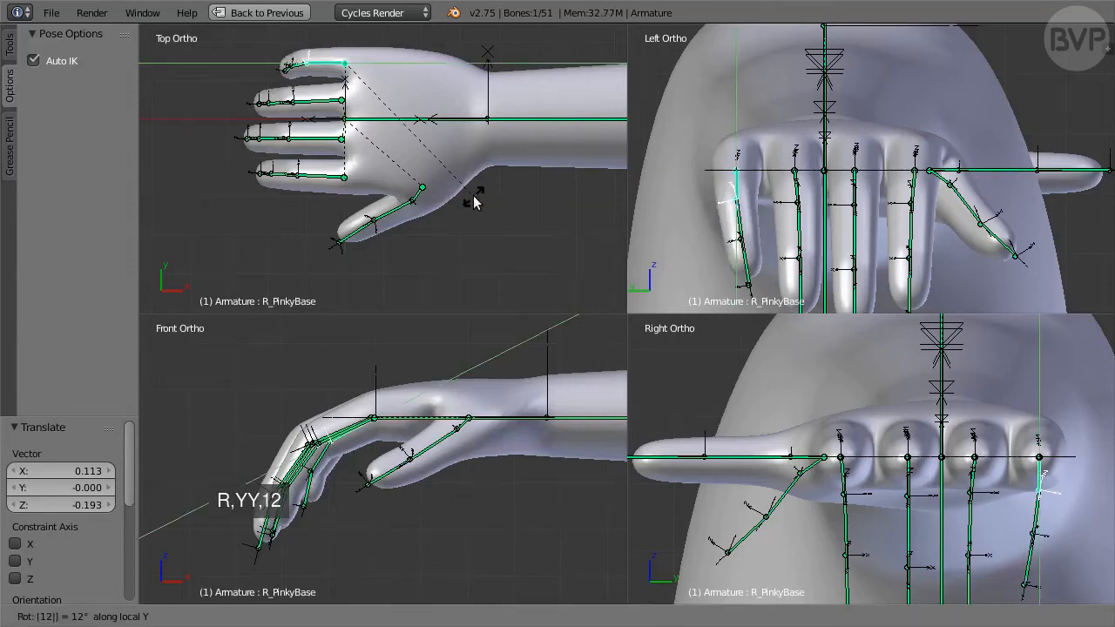
{"action": "key", "text": "Return"}
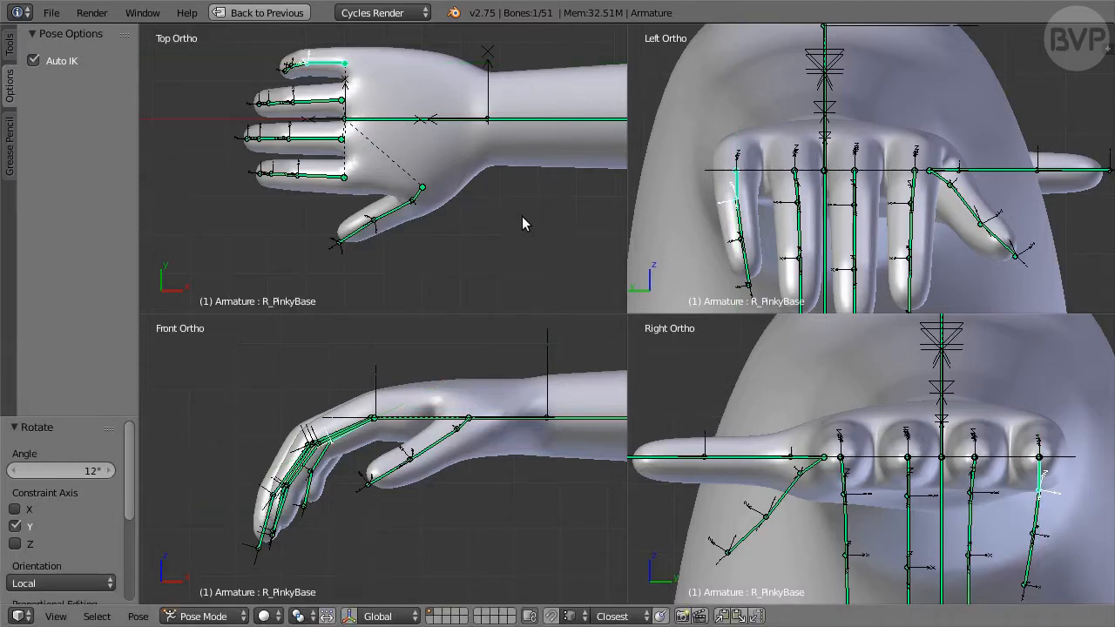
Step: Select all bones in the same bone group as R_PinkyBase and restore the full screen layout
{"action": "key", "text": "shift+g"}
{"action": "left_click", "coordinate": [490, 218]}
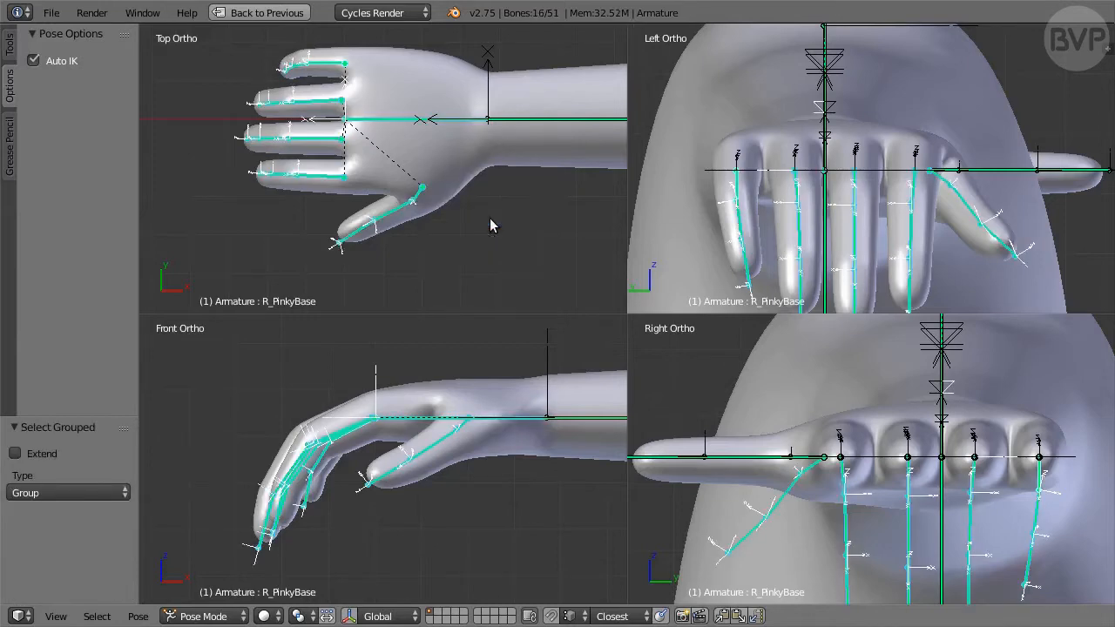
{"action": "key", "text": "ctrl+Down"}
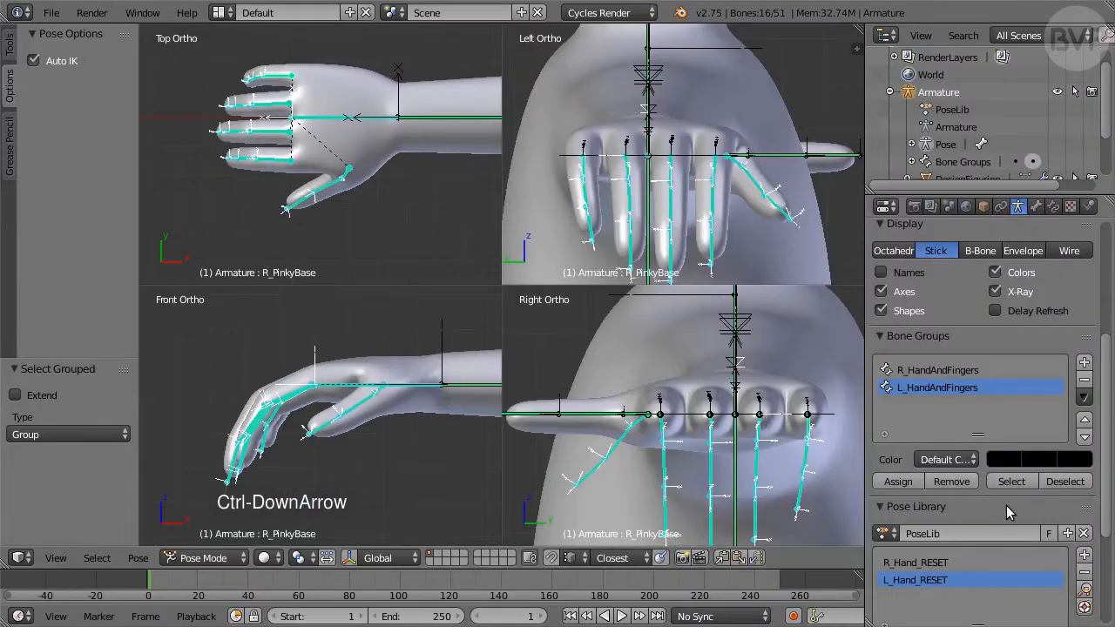
Step: Add the selected right-hand bones' pose to the PoseLib library as a new pose named R_Hand_Relaxed
{"action": "scroll", "coordinate": [1008, 512], "scroll_direction": "down", "scroll_amount": 2}
{"action": "left_click", "coordinate": [1085, 485]}
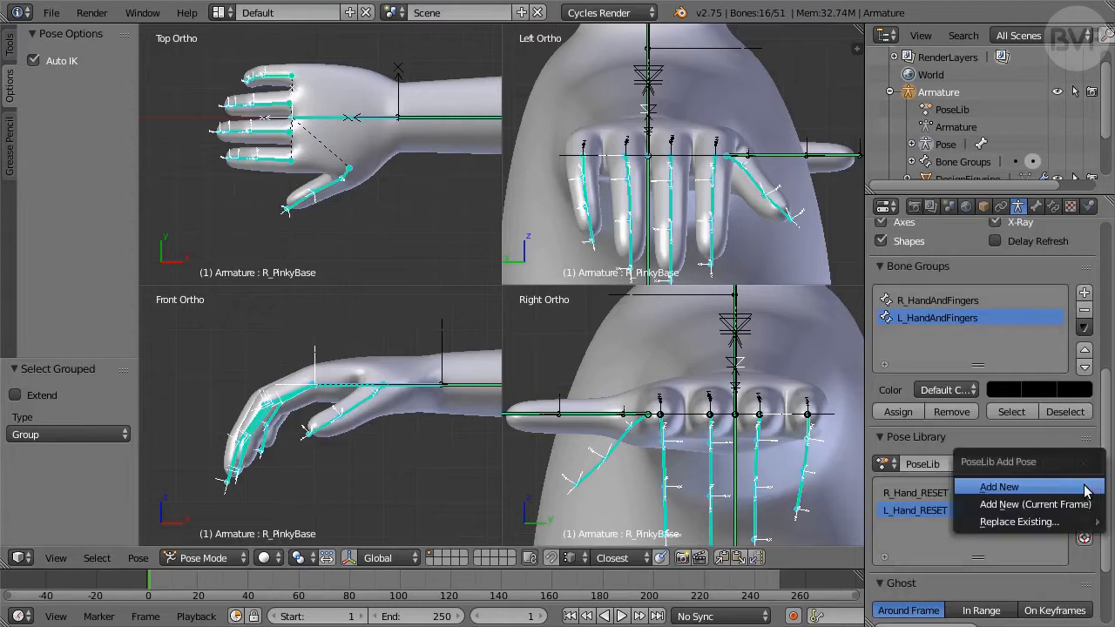
{"action": "left_click", "coordinate": [1039, 489]}
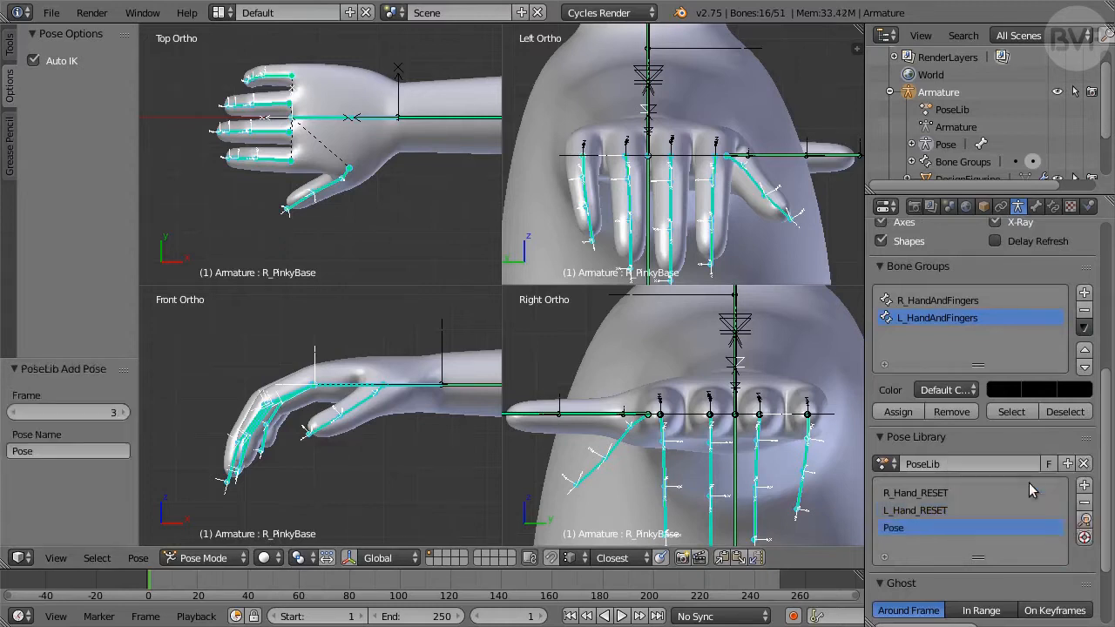
{"action": "double_click", "coordinate": [894, 529]}
{"action": "type", "text": "R_Hand_Relaxed"}
{"action": "key", "text": "Return"}
Step: Copy the right hand's pose and paste it X-flipped onto the left hand
{"action": "left_click", "coordinate": [137, 558]}
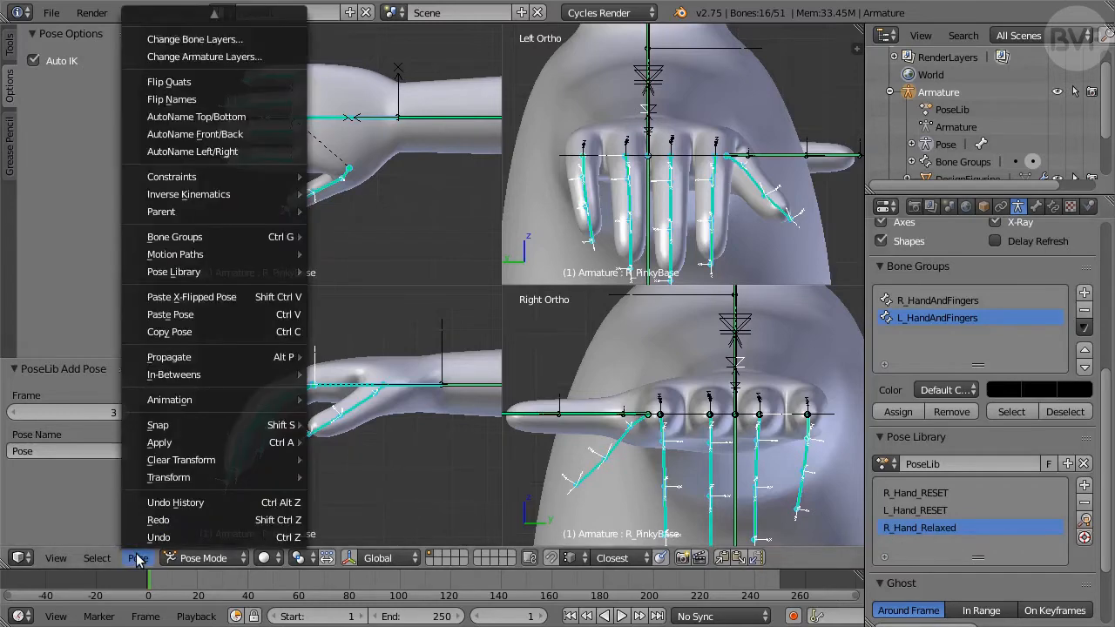
{"action": "left_click", "coordinate": [244, 336]}
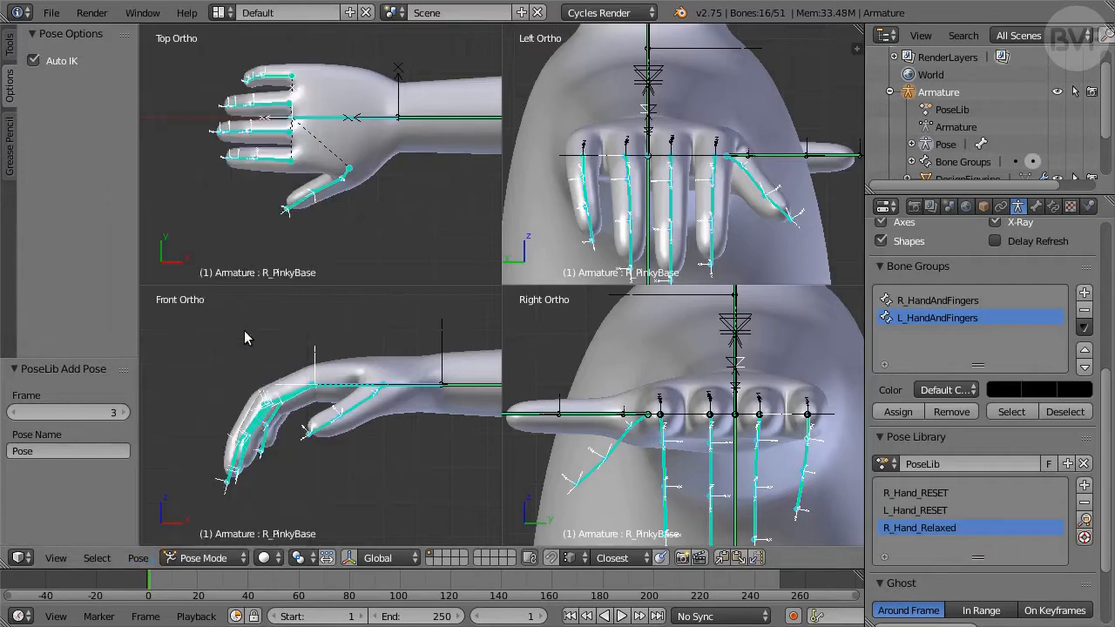
{"action": "left_click", "coordinate": [137, 557]}
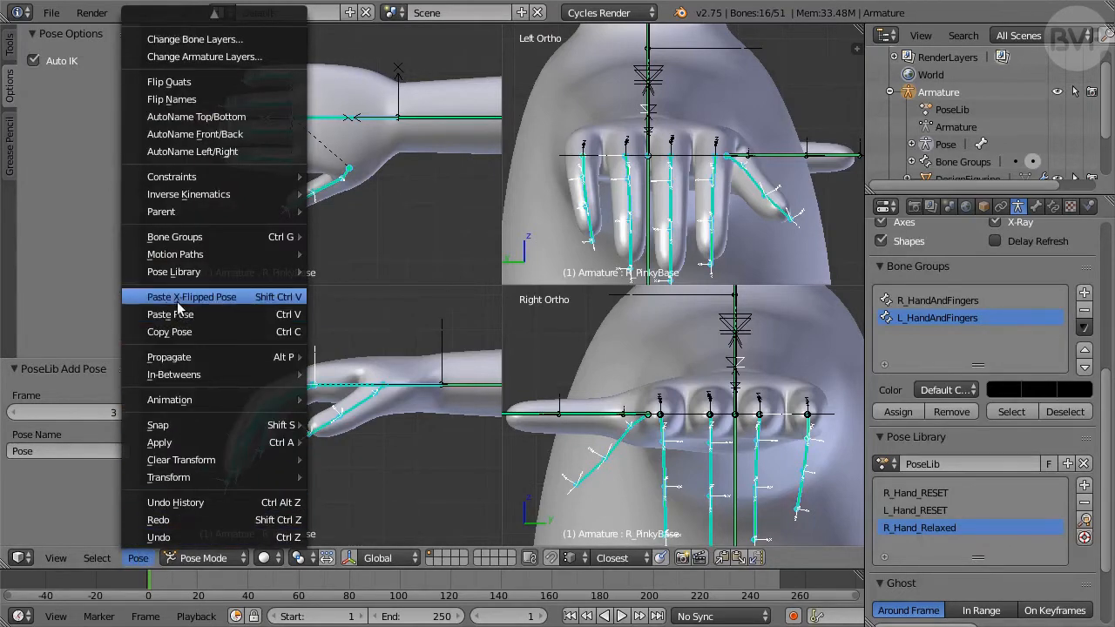
{"action": "left_click", "coordinate": [245, 298]}
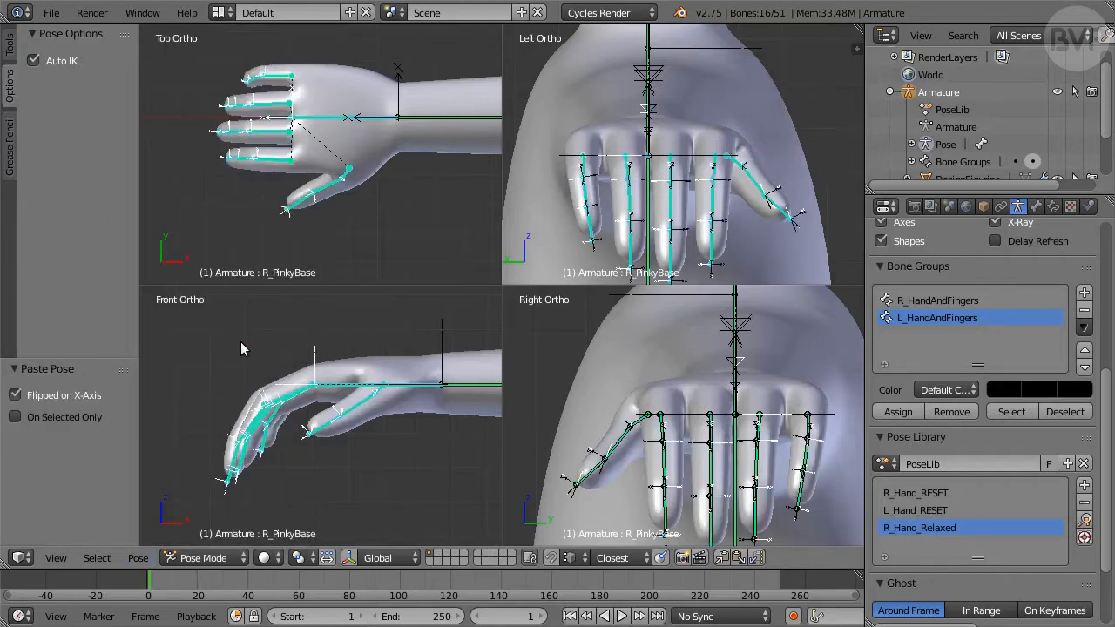
Step: Select only the L_HandAndFingers group's bones and add their pose to the library as L_Hand_Relaxed
{"action": "key", "text": "a"}
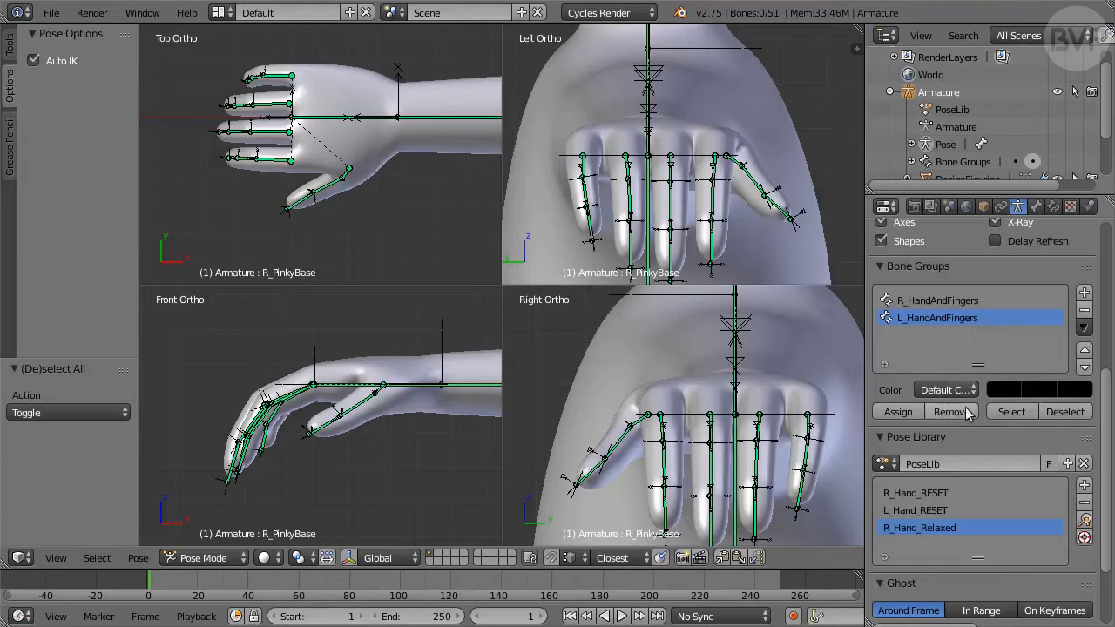
{"action": "left_click", "coordinate": [1032, 417]}
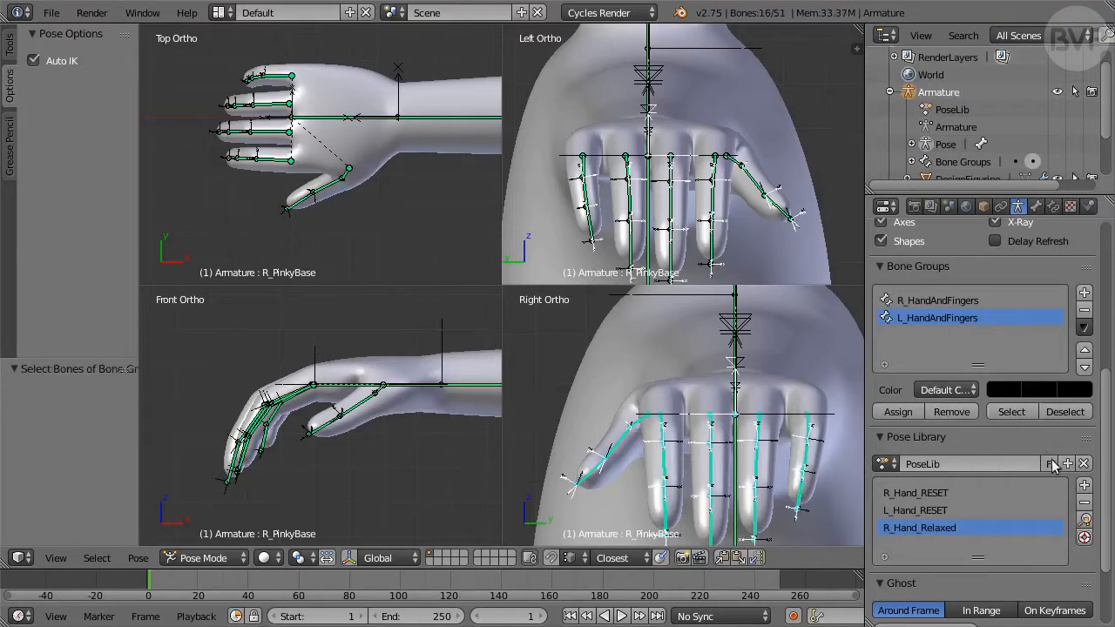
{"action": "left_click", "coordinate": [1084, 485]}
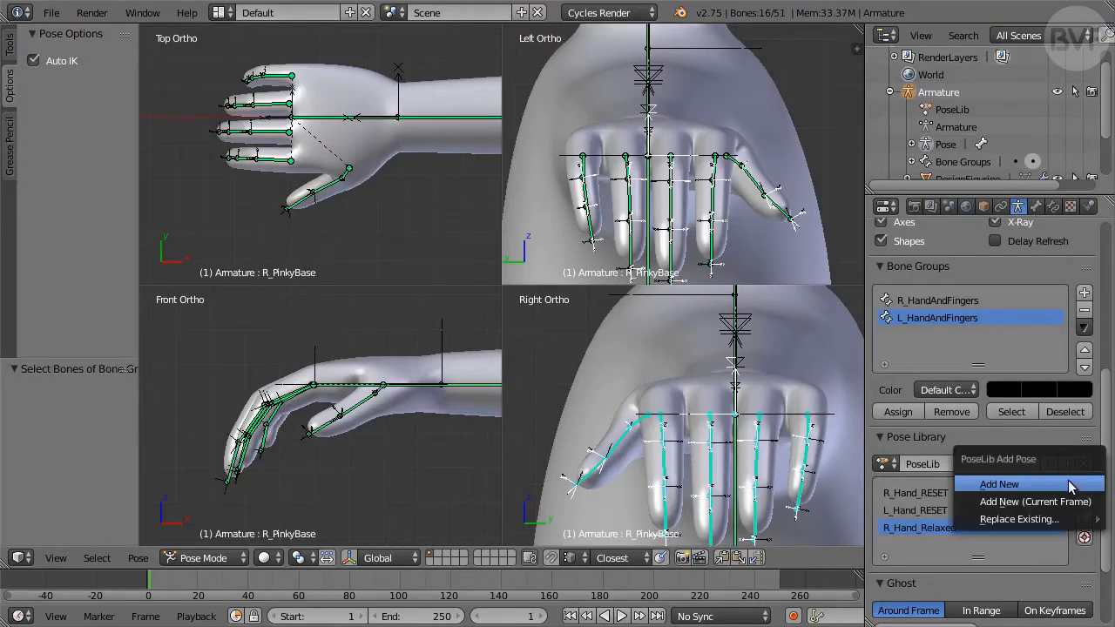
{"action": "left_click", "coordinate": [1071, 488]}
{"action": "double_click", "coordinate": [888, 544]}
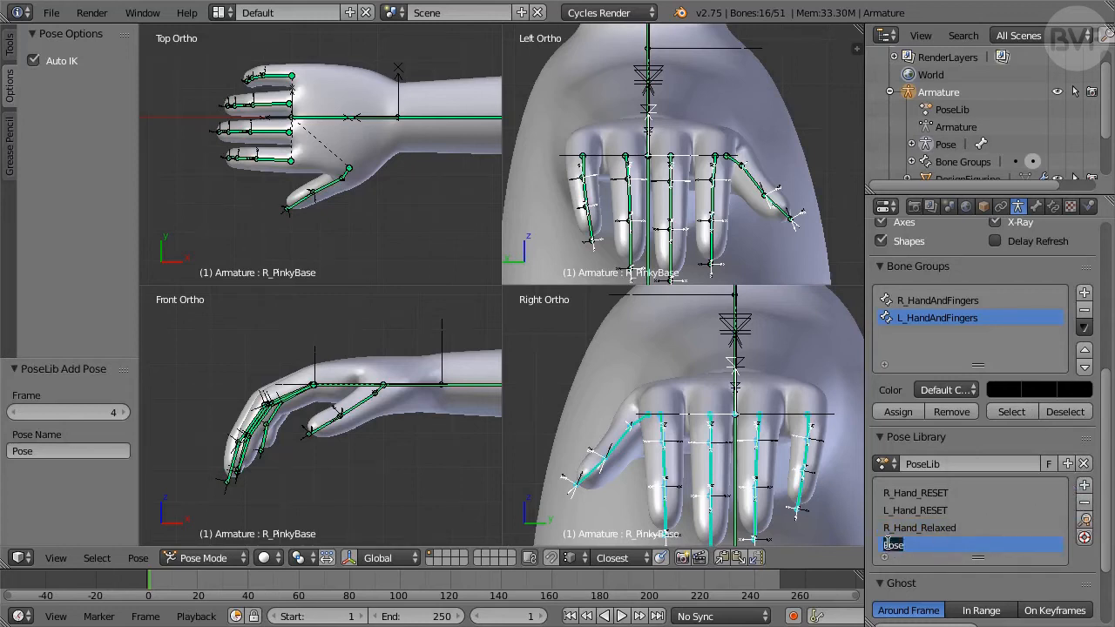
{"action": "type", "text": "L_Hand_Relaxed"}
{"action": "key", "text": "Return"}
Step: Lengthen the pose library's list and enlarge the Properties editor to make room for more poses
{"action": "scroll", "coordinate": [984, 553], "scroll_direction": "down", "scroll_amount": 3}
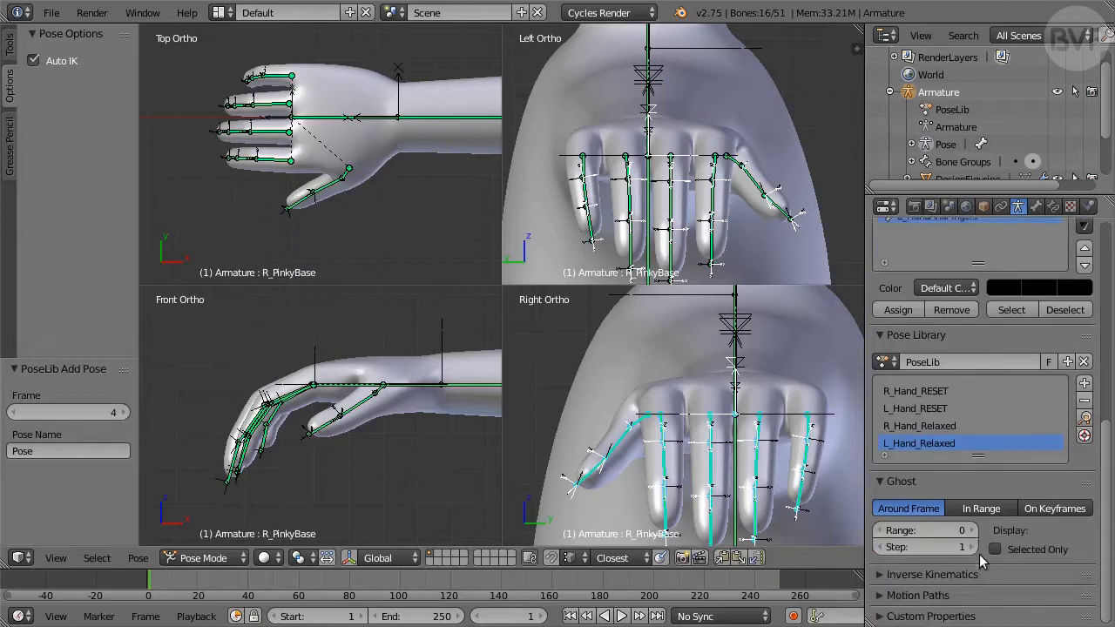
{"action": "left_click_drag", "start_coordinate": [978, 455], "coordinate": [978, 492]}
{"action": "scroll", "coordinate": [979, 392], "scroll_direction": "up", "scroll_amount": 2}
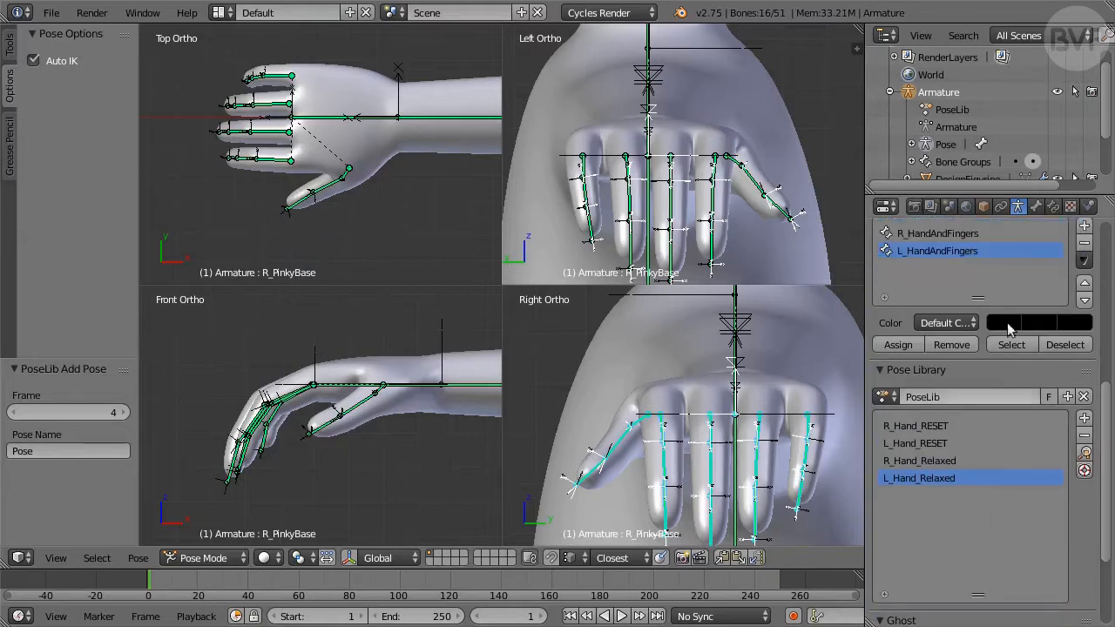
{"action": "left_click_drag", "start_coordinate": [989, 191], "coordinate": [989, 137]}
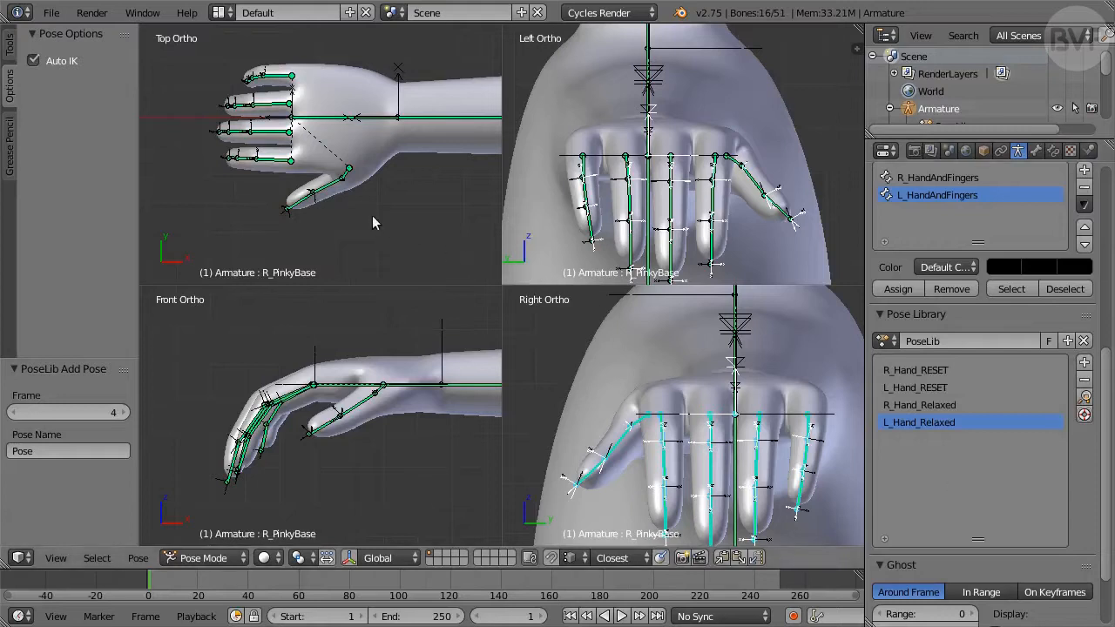
Step: Straighten the right index finger by moving R_IndexTip about -0.129 in X and 0.225 in Z in the front view
{"action": "right_click", "coordinate": [273, 159]}
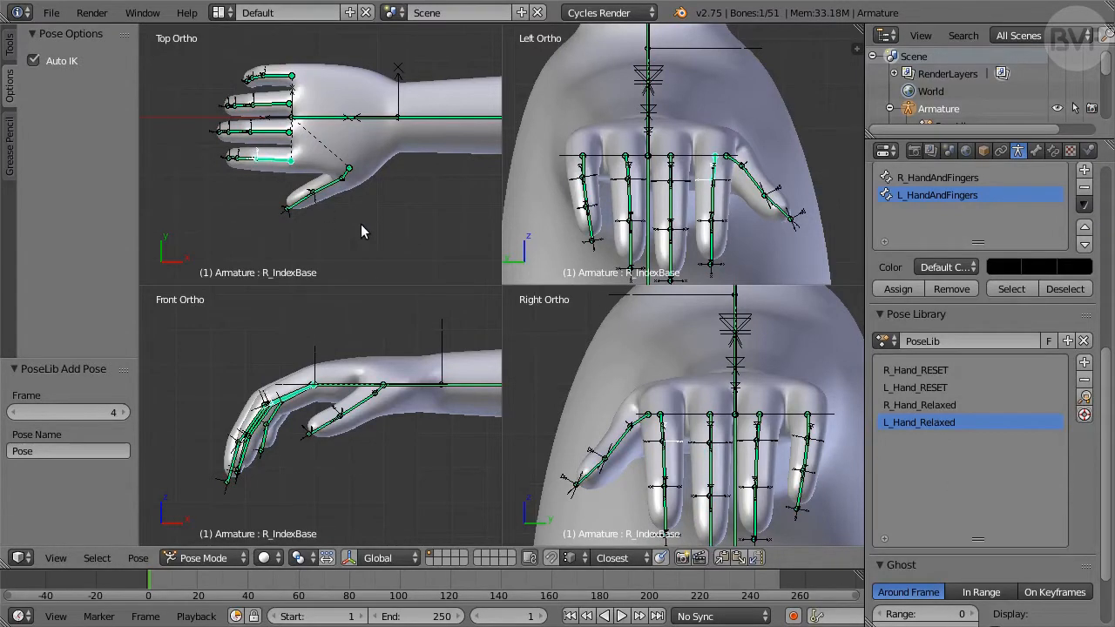
{"action": "key", "text": "bracketright"}
{"action": "key", "text": "bracketright"}
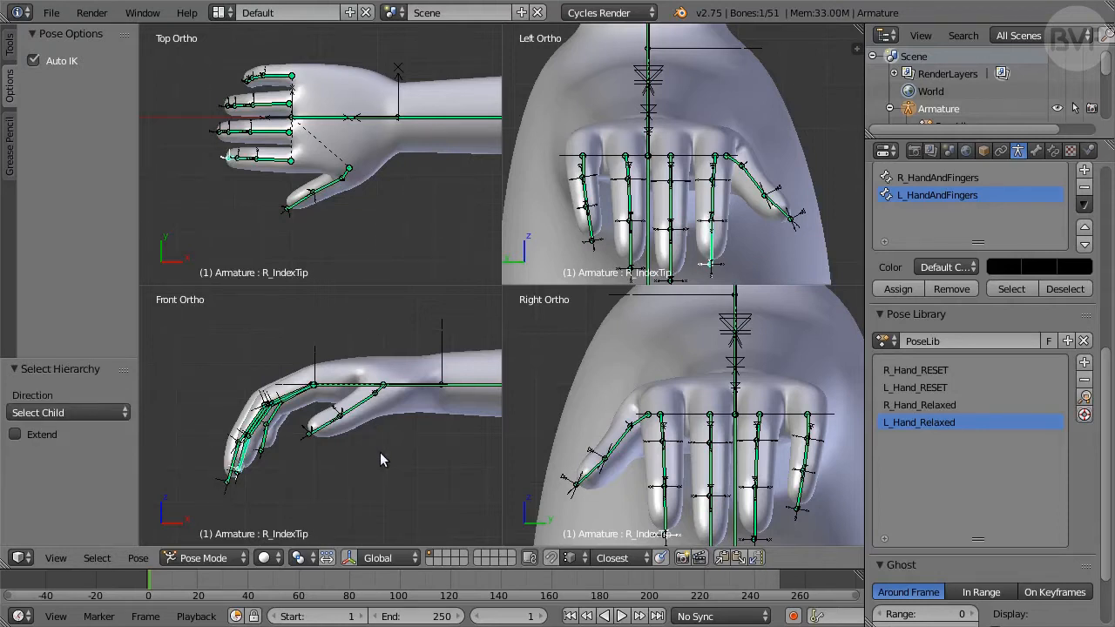
{"action": "key", "text": "g"}
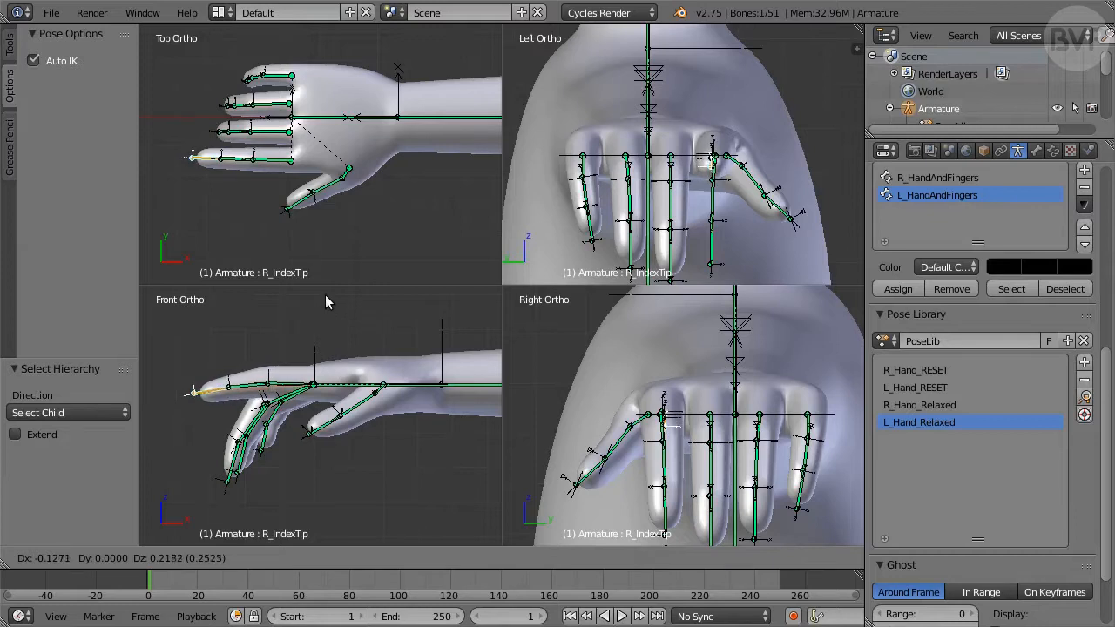
{"action": "left_click", "coordinate": [319, 517]}
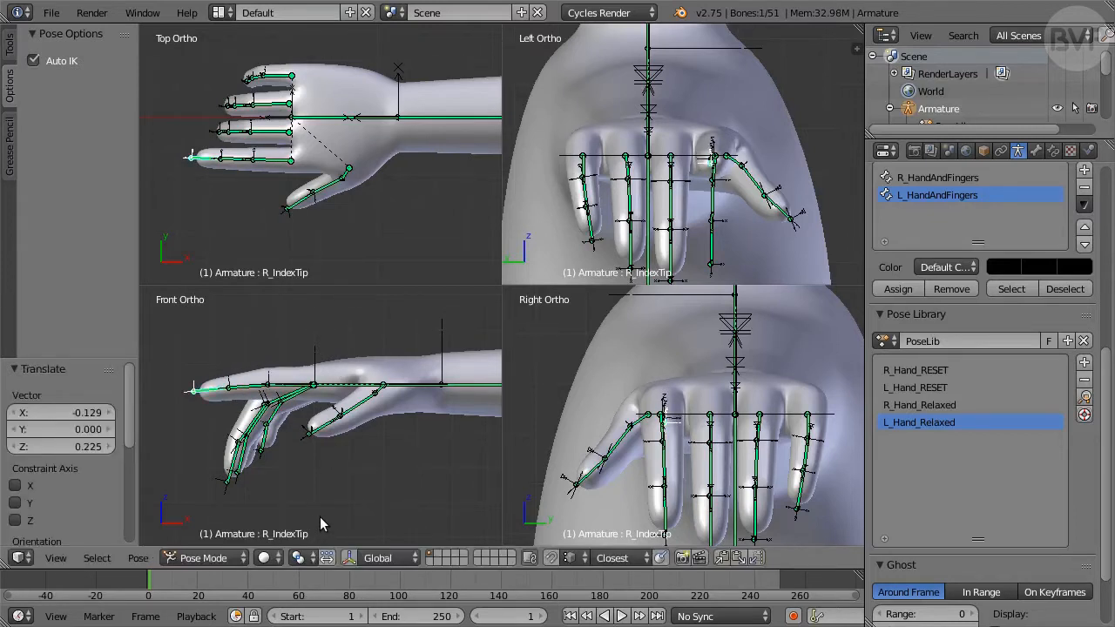
Step: Curl the right middle finger inward by moving R_MiddleTip about 0.237 in X and 0.103 in Z in the front view
{"action": "right_click", "coordinate": [231, 460]}
{"action": "key", "text": "g"}
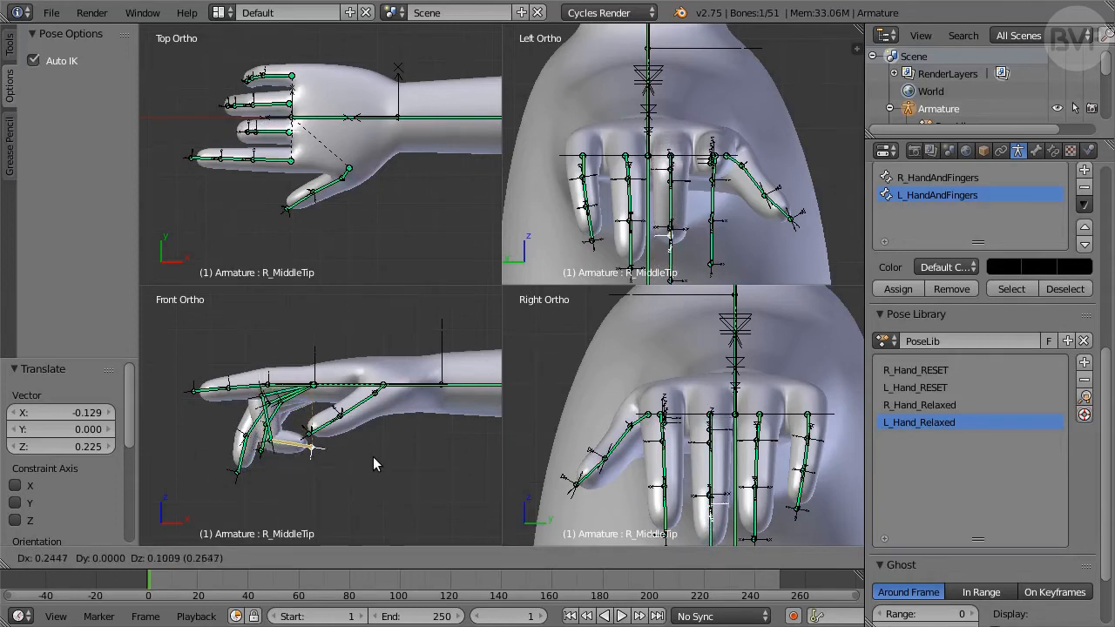
{"action": "left_click", "coordinate": [370, 457]}
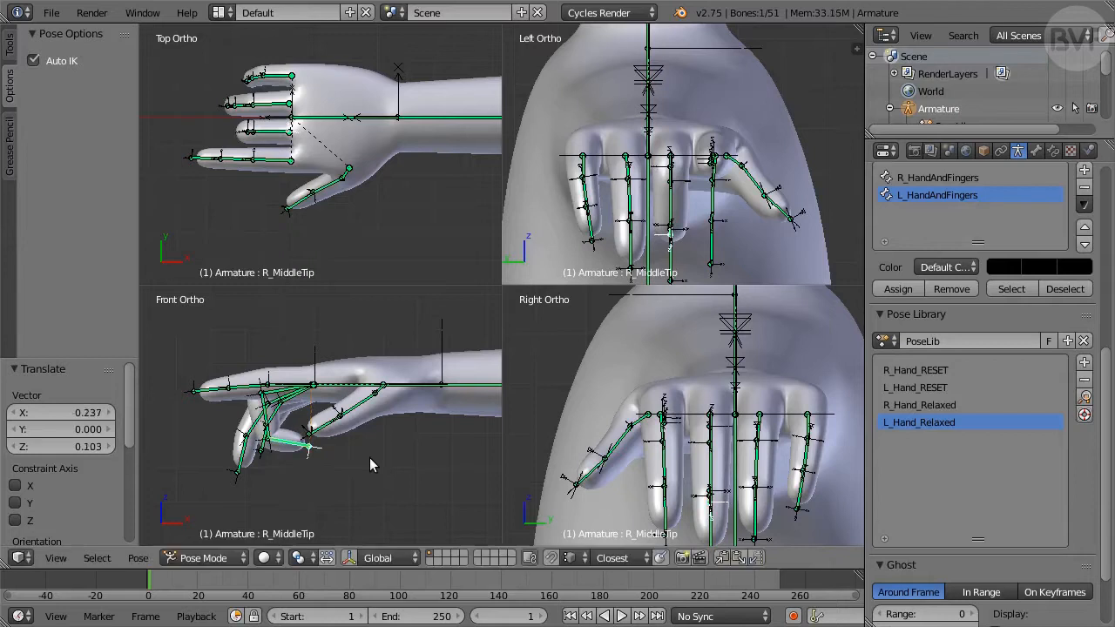
Step: Curl the right ring finger by moving R_RingTip inward and rotating it about -30.7°, and rotate R_RingMid about -10.1°
{"action": "right_click", "coordinate": [247, 462]}
{"action": "key", "text": "g"}
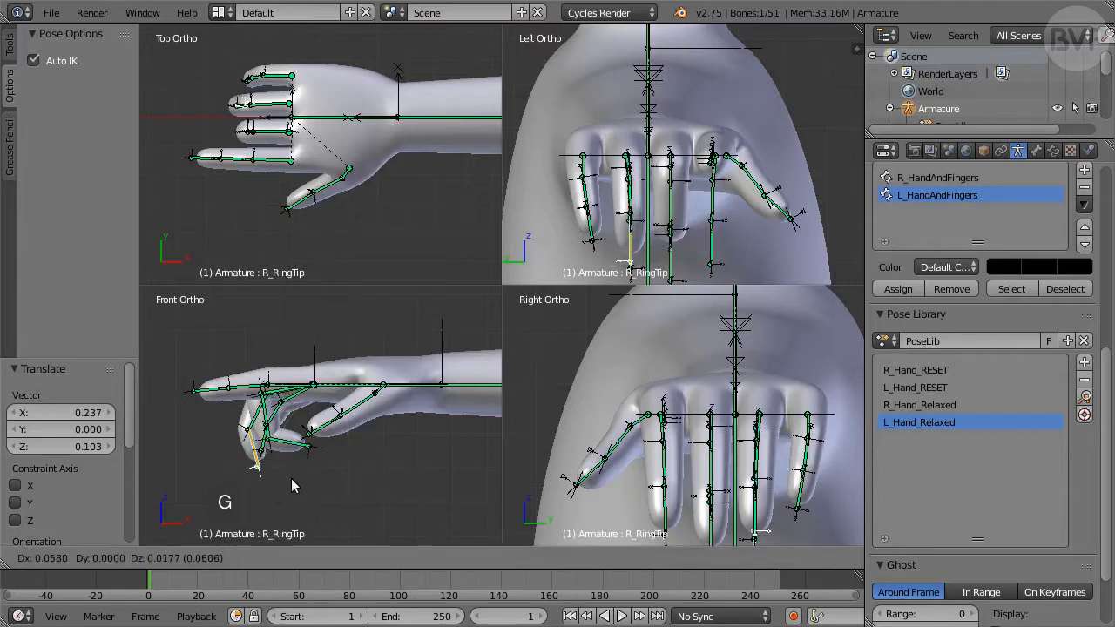
{"action": "left_click", "coordinate": [332, 451]}
{"action": "key", "text": "r"}
{"action": "left_click", "coordinate": [363, 452]}
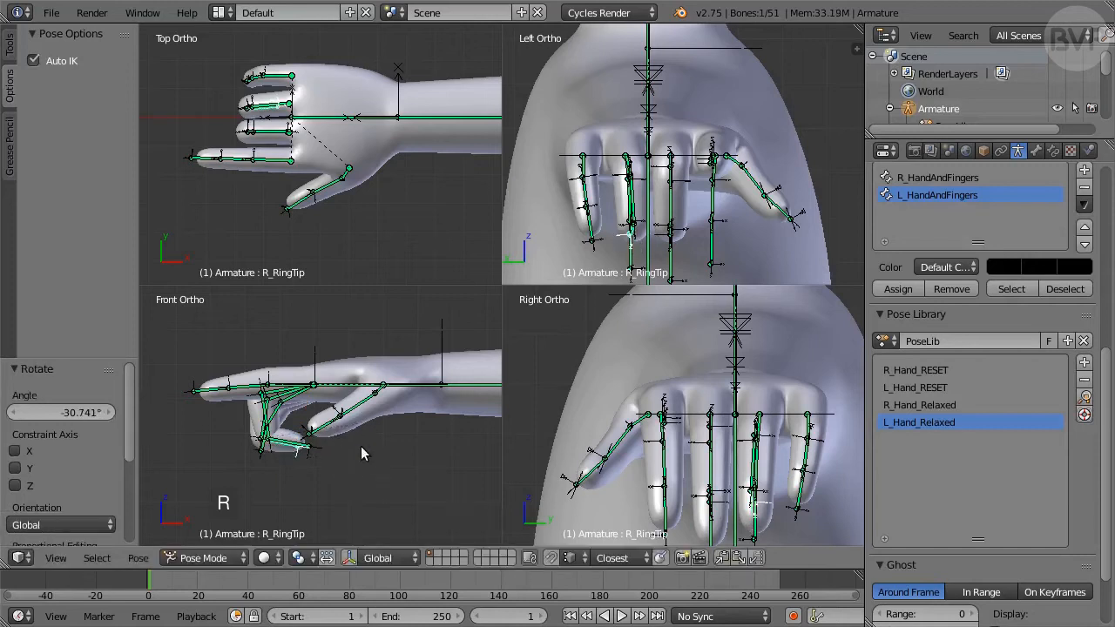
{"action": "key", "text": "bracketleft"}
{"action": "key", "text": "r"}
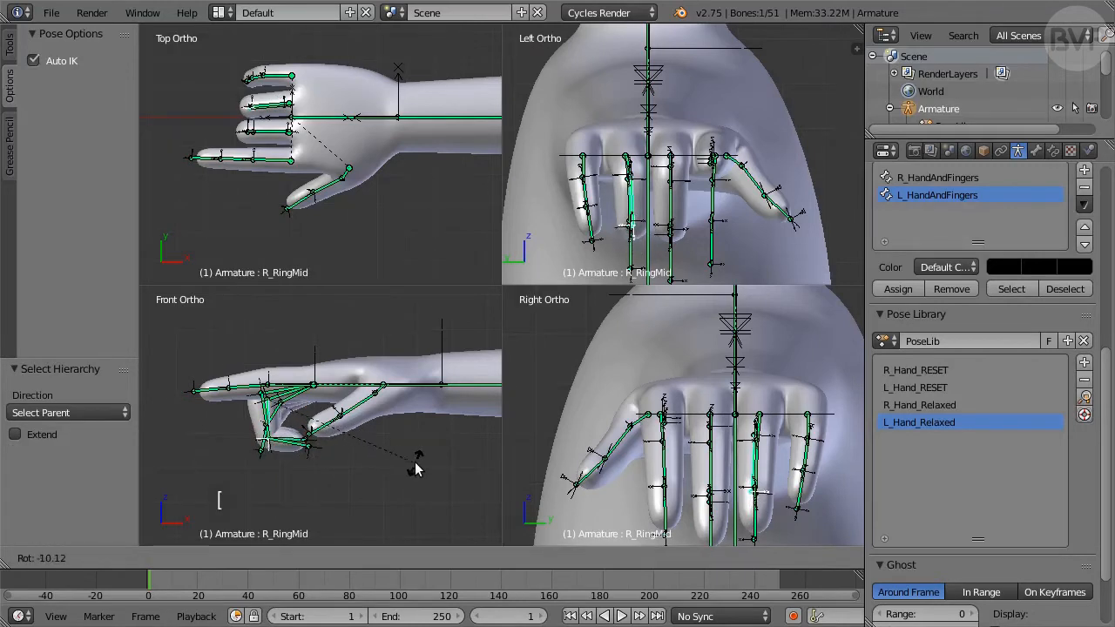
{"action": "left_click", "coordinate": [417, 471]}
Step: Move R_PinkyTip about 0.106 in X and 0.071 in Z, plus a further -0.020 in X and 0.136 in Z
{"action": "right_click", "coordinate": [262, 447]}
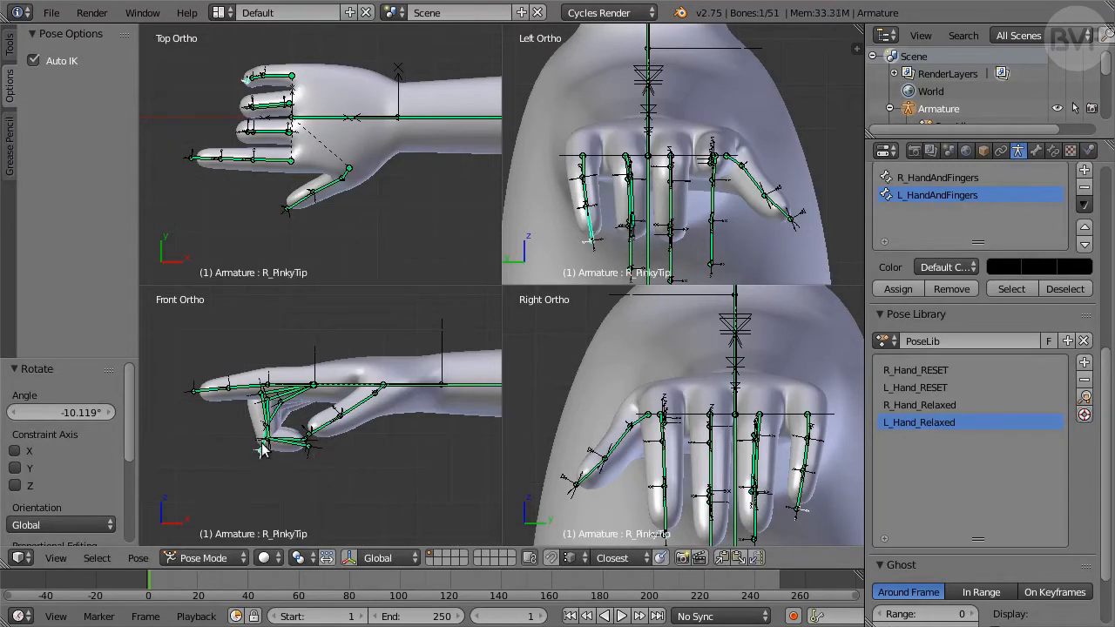
{"action": "key", "text": "g"}
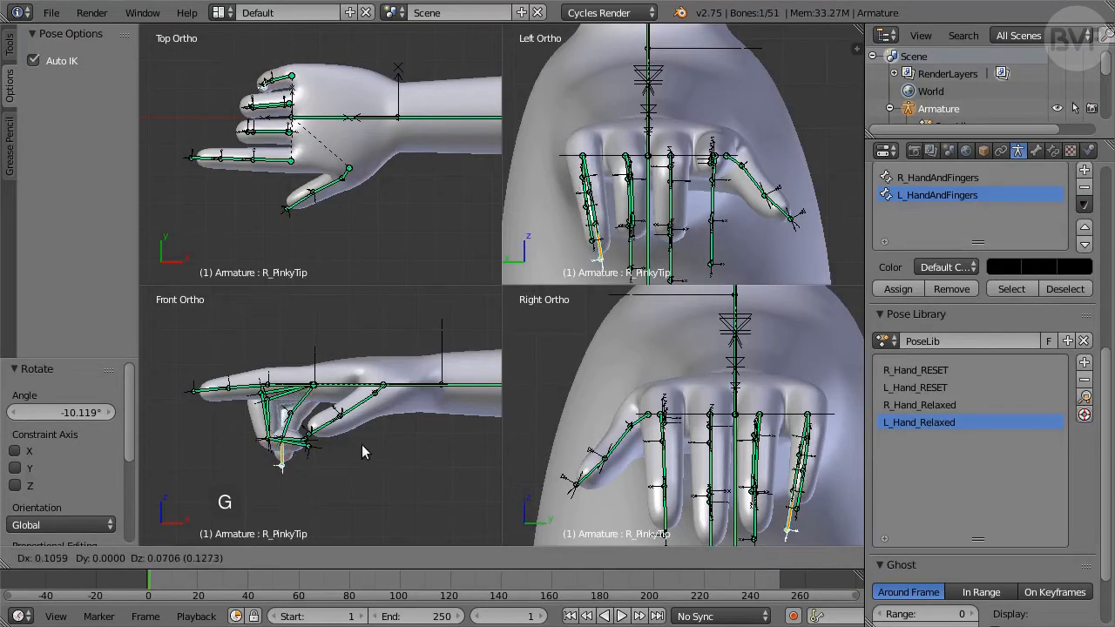
{"action": "left_click", "coordinate": [387, 494]}
{"action": "key", "text": "g"}
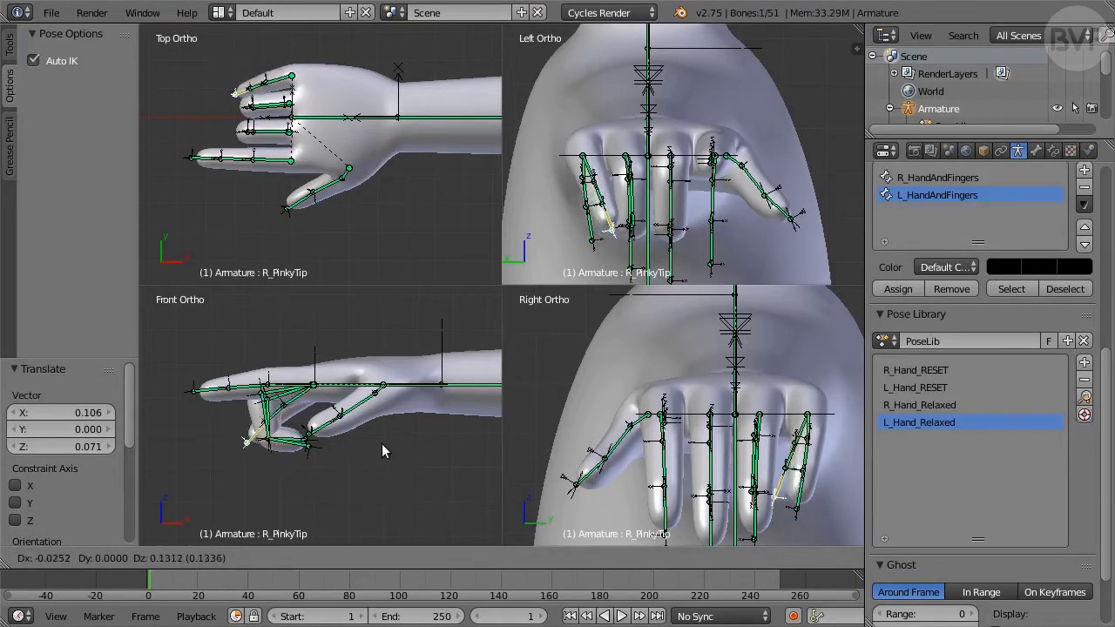
{"action": "left_click", "coordinate": [382, 442]}
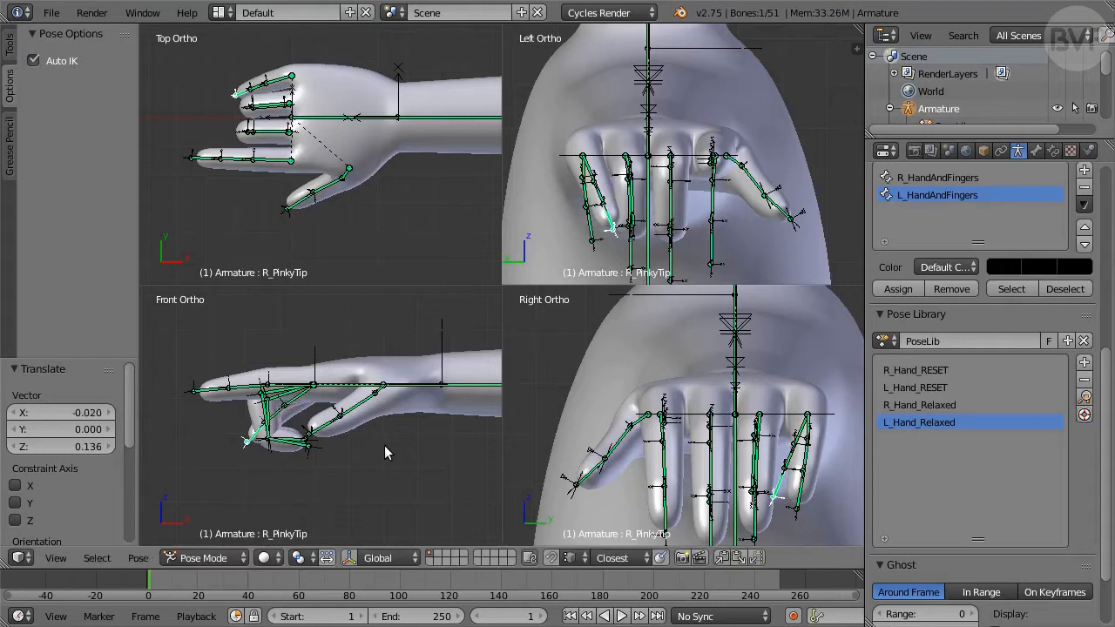
Step: Curl the right pinky inward by rotating R_PinkyMid and R_PinkyTip in the front view, and rotate R_PinkyMid a further -15.6° or so
{"action": "key", "text": "bracketleft"}
{"action": "key", "text": "r"}
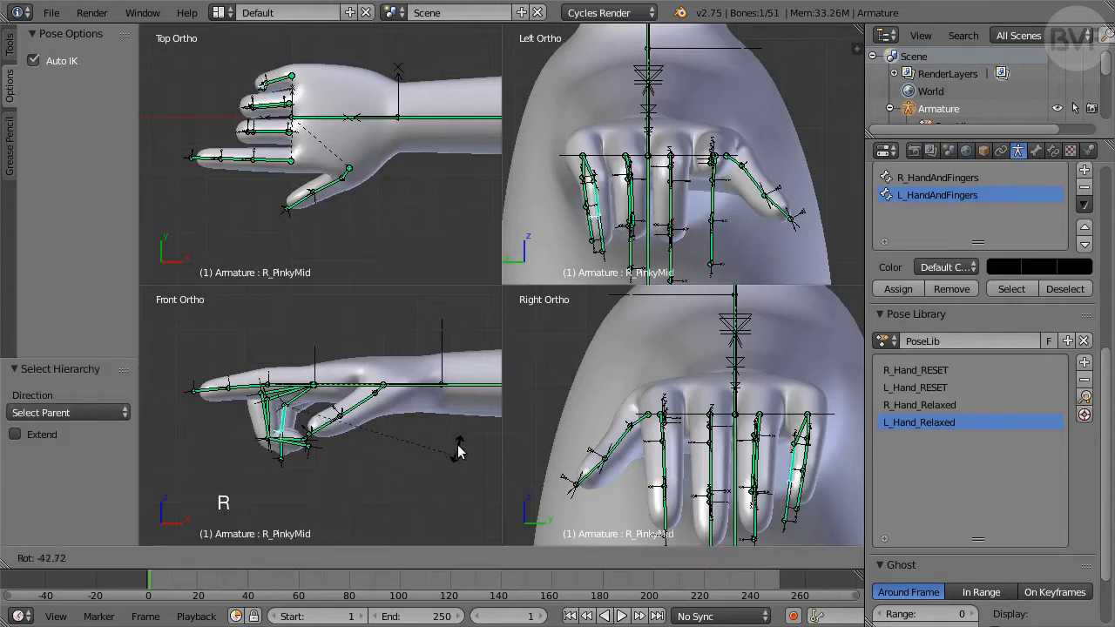
{"action": "left_click", "coordinate": [462, 435]}
{"action": "key", "text": "bracketright"}
{"action": "key", "text": "r"}
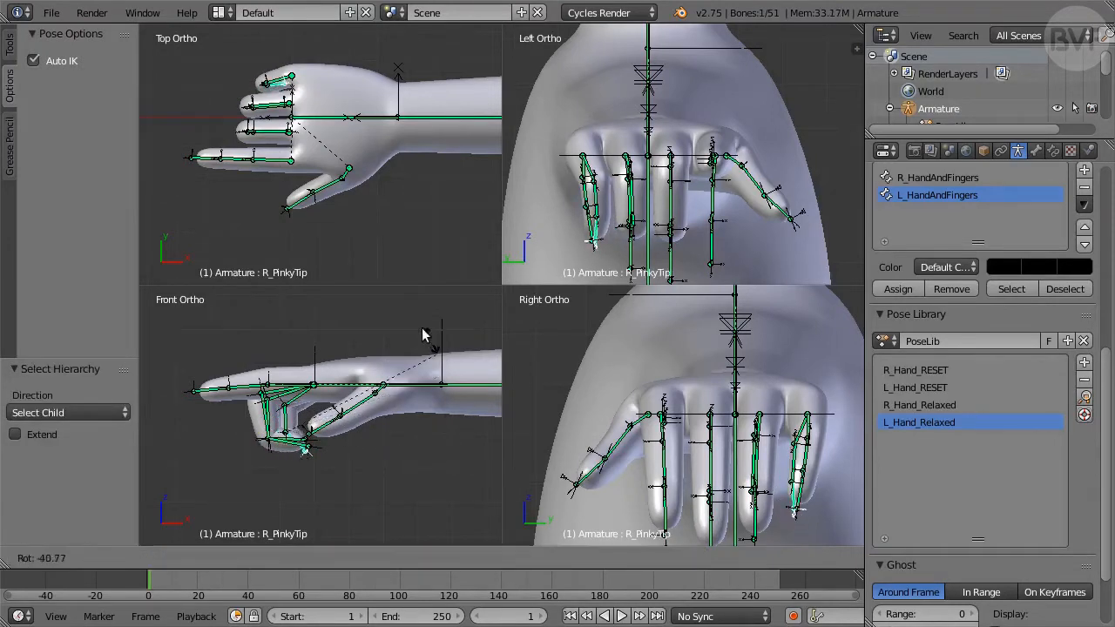
{"action": "left_click", "coordinate": [417, 448]}
{"action": "key", "text": "bracketleft"}
{"action": "key", "text": "r"}
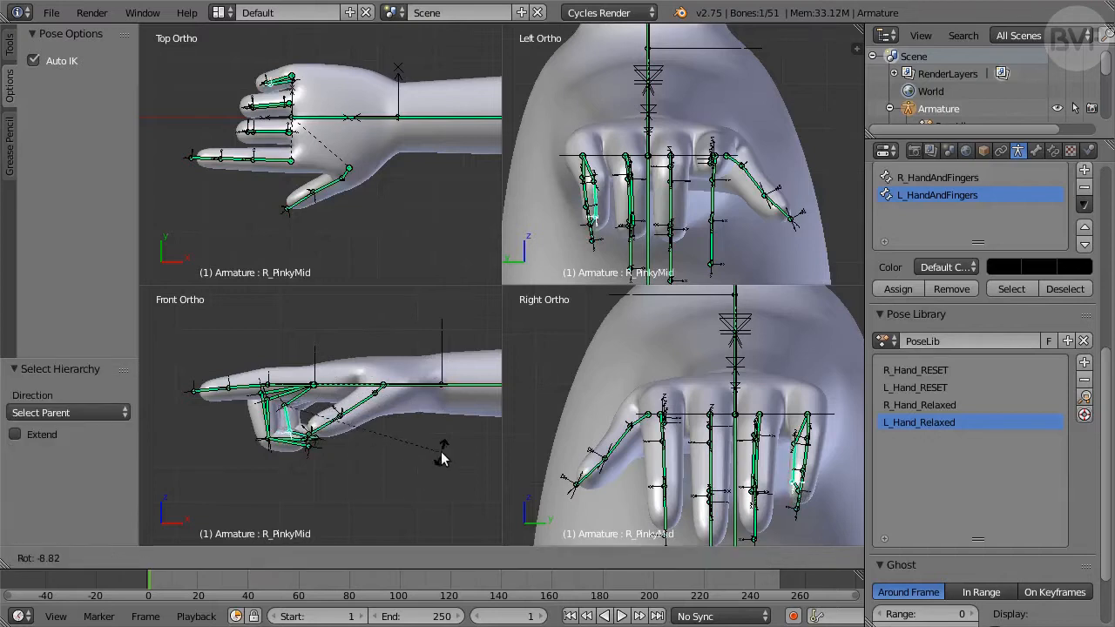
{"action": "left_click", "coordinate": [448, 440]}
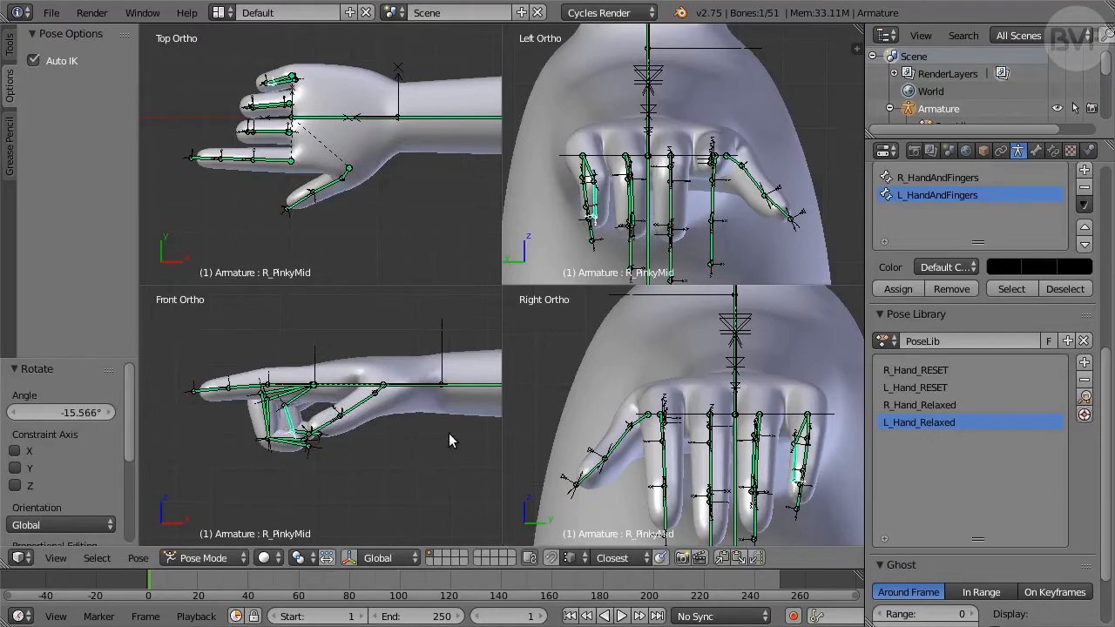
Step: Rotate the R_ThumbMid bone about -14° around its local Z axis
{"action": "right_click", "coordinate": [339, 196]}
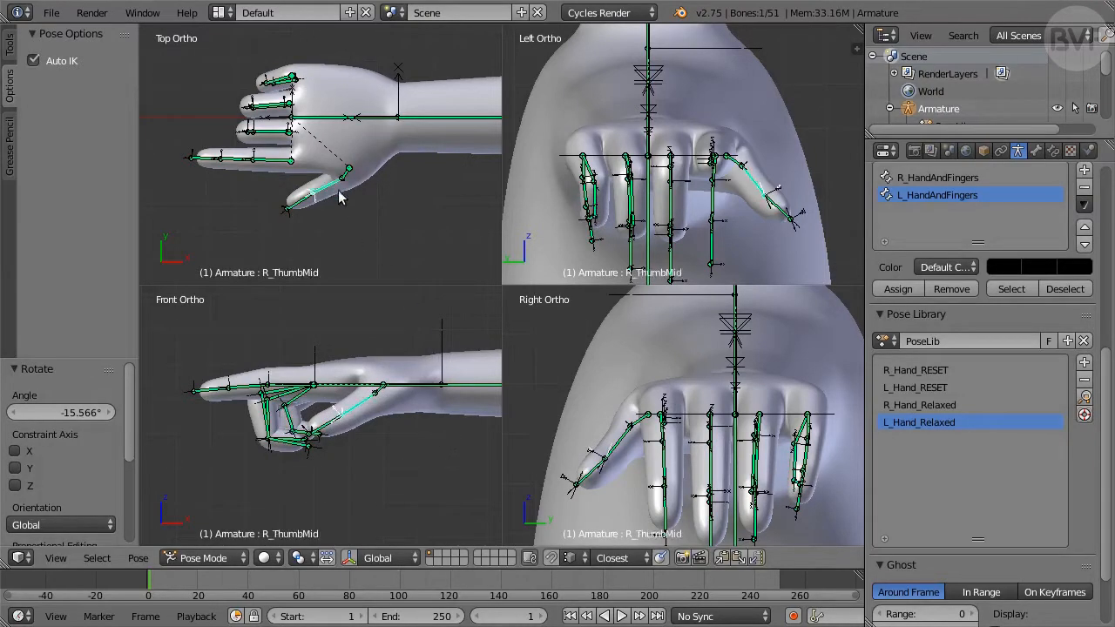
{"action": "key", "text": "r"}
{"action": "key", "text": "z"}
{"action": "key", "text": "z"}
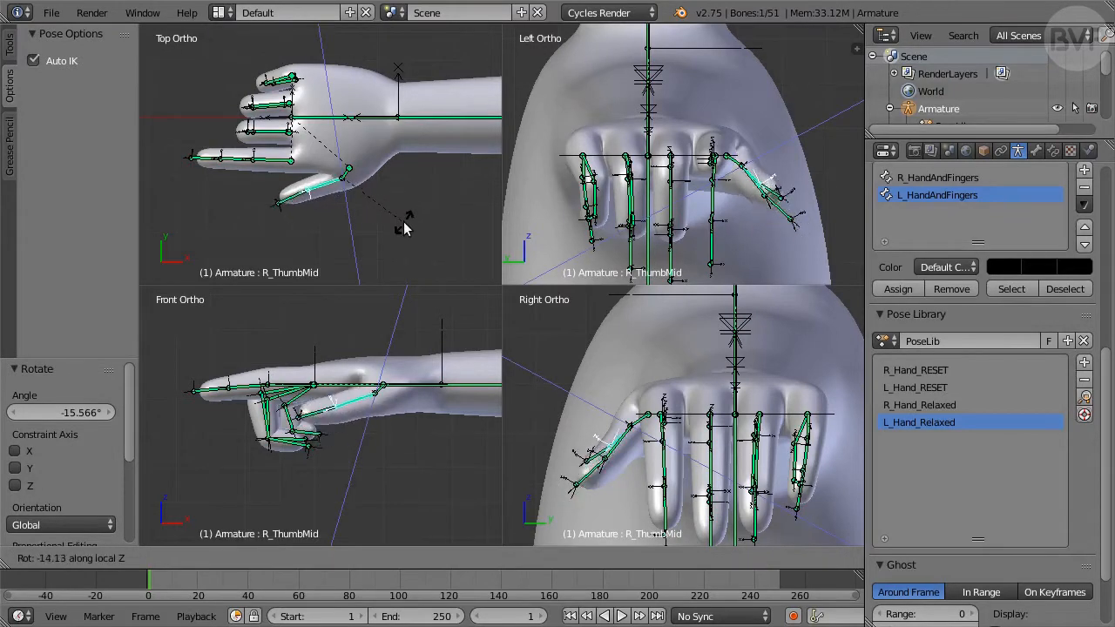
{"action": "left_click", "coordinate": [387, 237]}
Step: Rotate the R_ThumbTip bone inward around its local Z axis, and about -8.4° around its local X axis
{"action": "key", "text": "bracketright"}
{"action": "key", "text": "r"}
{"action": "key", "text": "z"}
{"action": "key", "text": "z"}
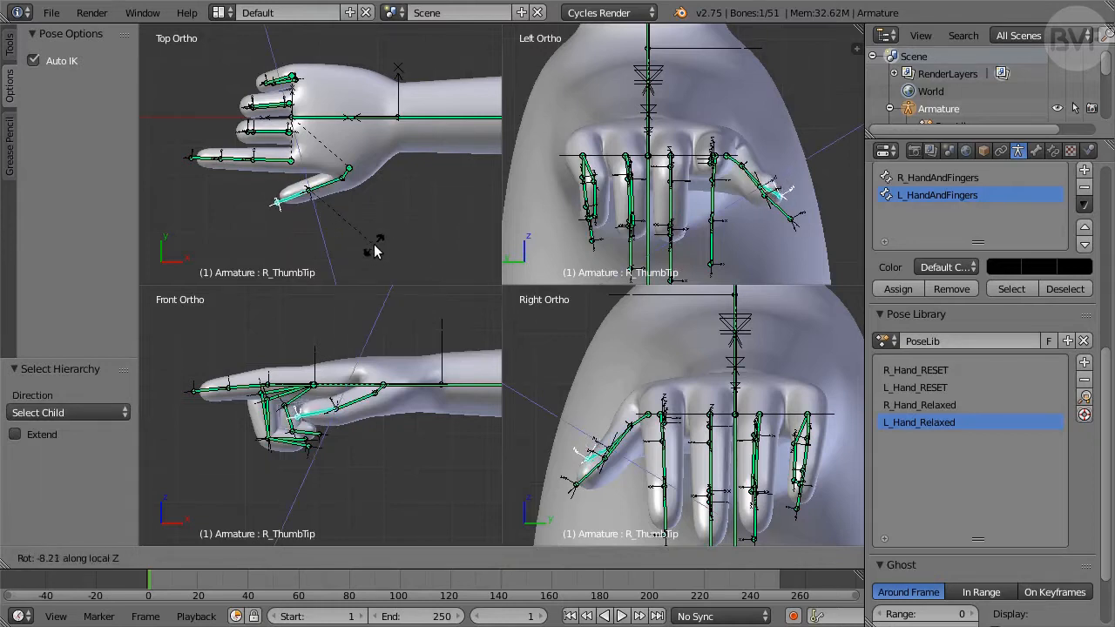
{"action": "left_click", "coordinate": [390, 251]}
{"action": "key", "text": "r"}
{"action": "key", "text": "x"}
{"action": "key", "text": "x"}
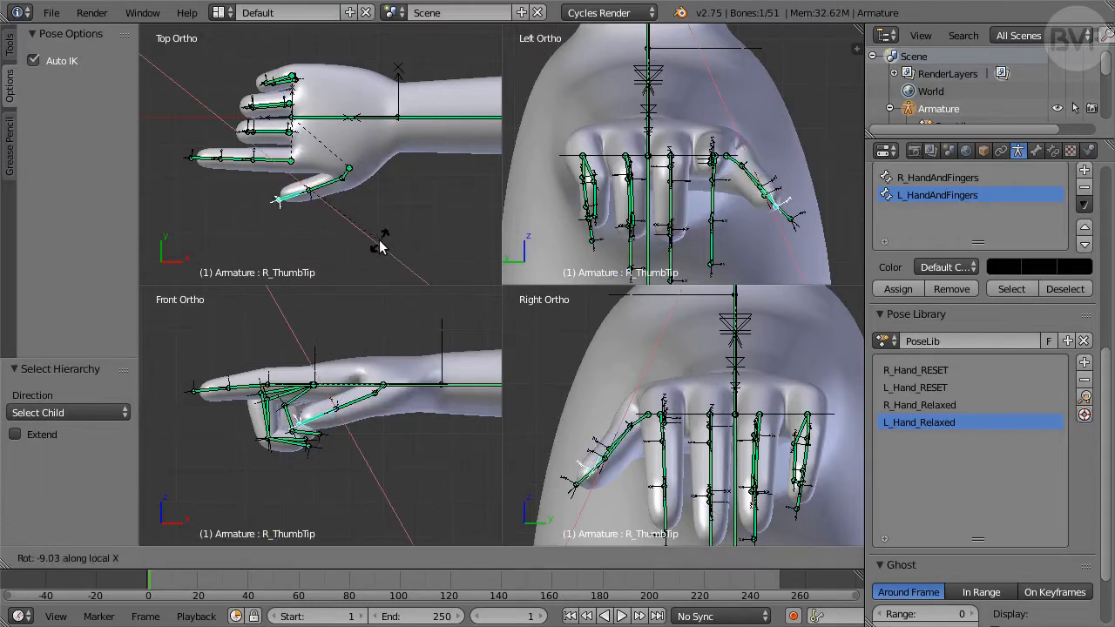
{"action": "left_click", "coordinate": [383, 246]}
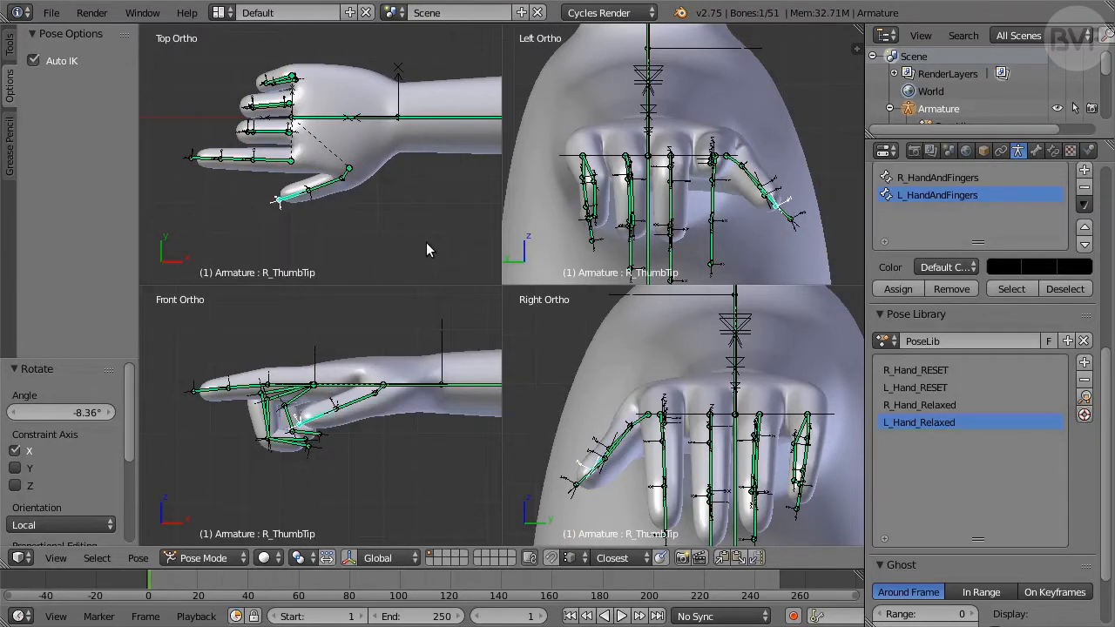
Step: Select all bones in the right hand's bone group and store them in the pose library as R_Hand_Pointing
{"action": "key", "text": "shift+g"}
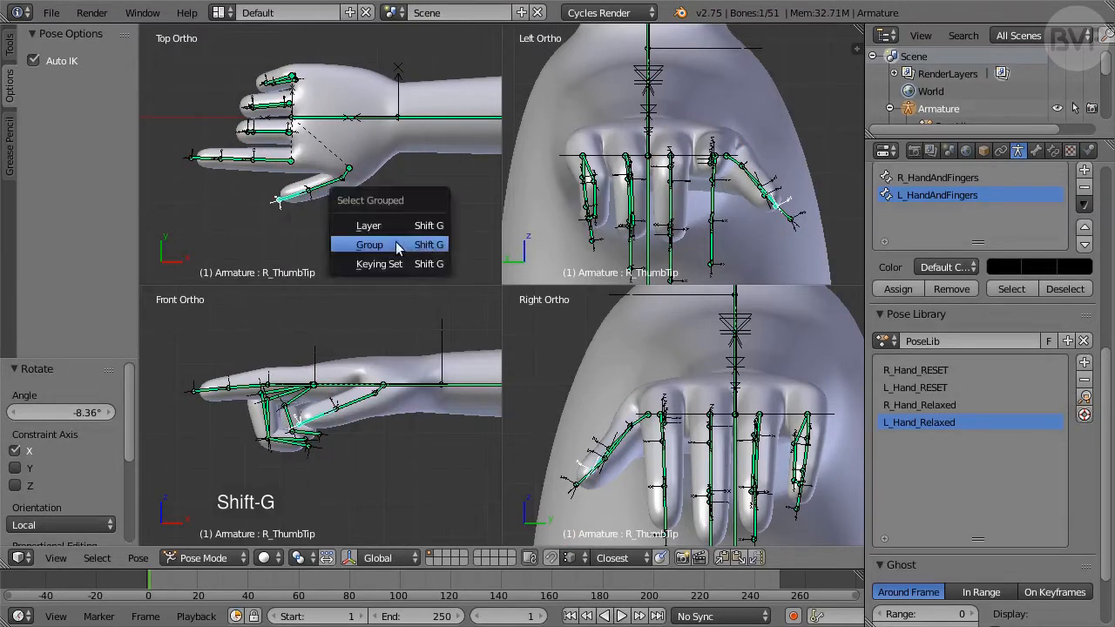
{"action": "left_click", "coordinate": [397, 246]}
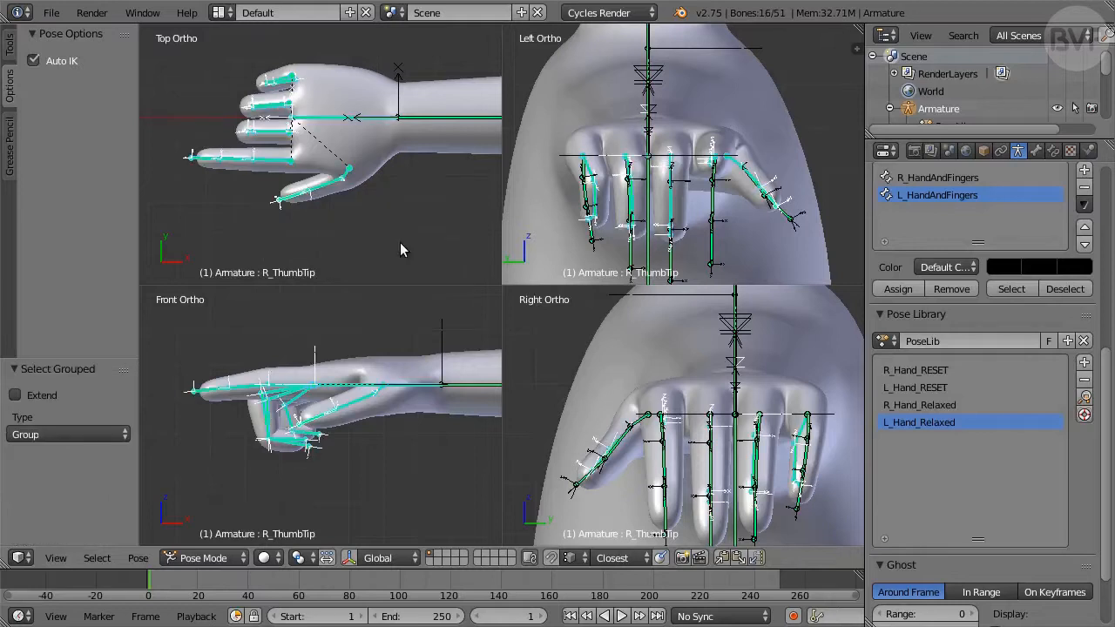
{"action": "left_click", "coordinate": [1084, 363]}
{"action": "left_click", "coordinate": [1037, 363]}
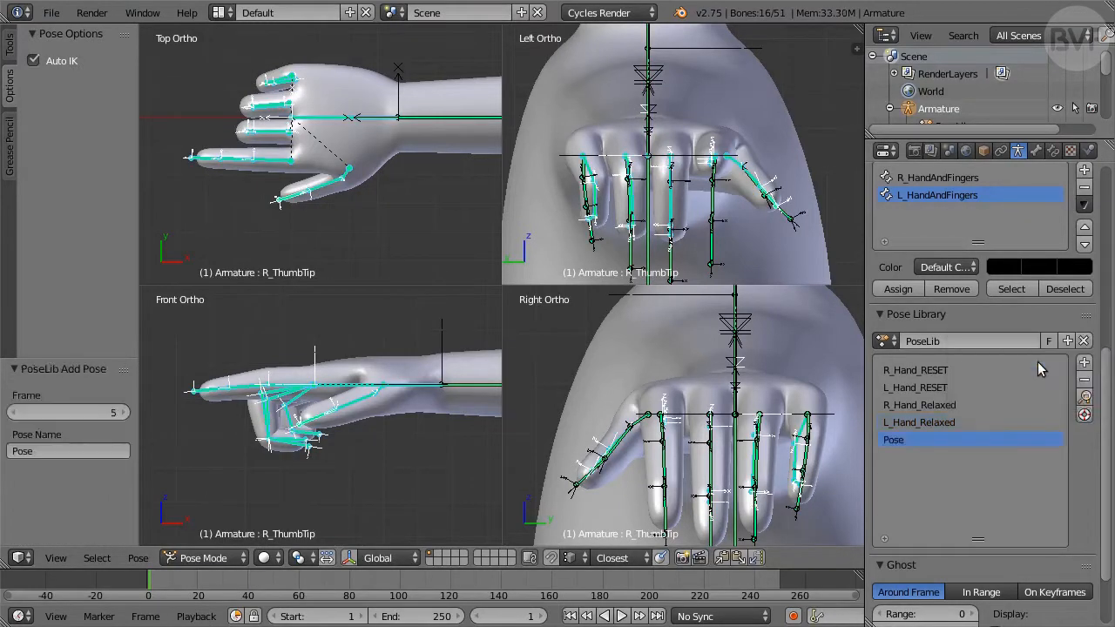
{"action": "double_click", "coordinate": [897, 441]}
{"action": "type", "text": "R_Hand_Pointing"}
{"action": "key", "text": "Return"}
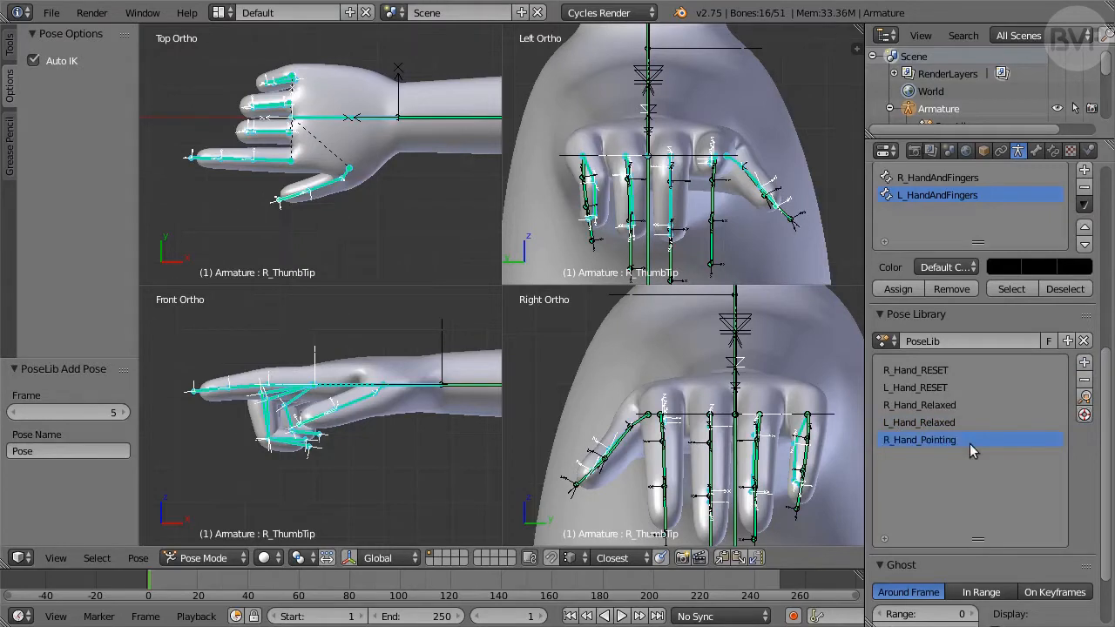
Step: Copy the right hand's pointing pose and paste it X-flipped onto the left hand
{"action": "left_click", "coordinate": [138, 558]}
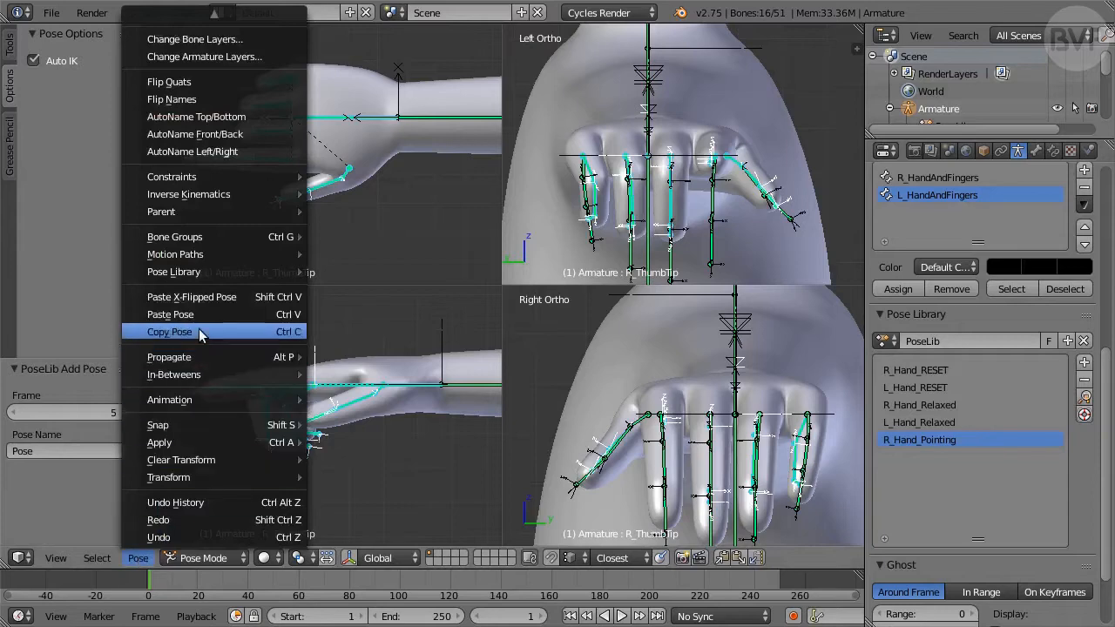
{"action": "left_click", "coordinate": [229, 333]}
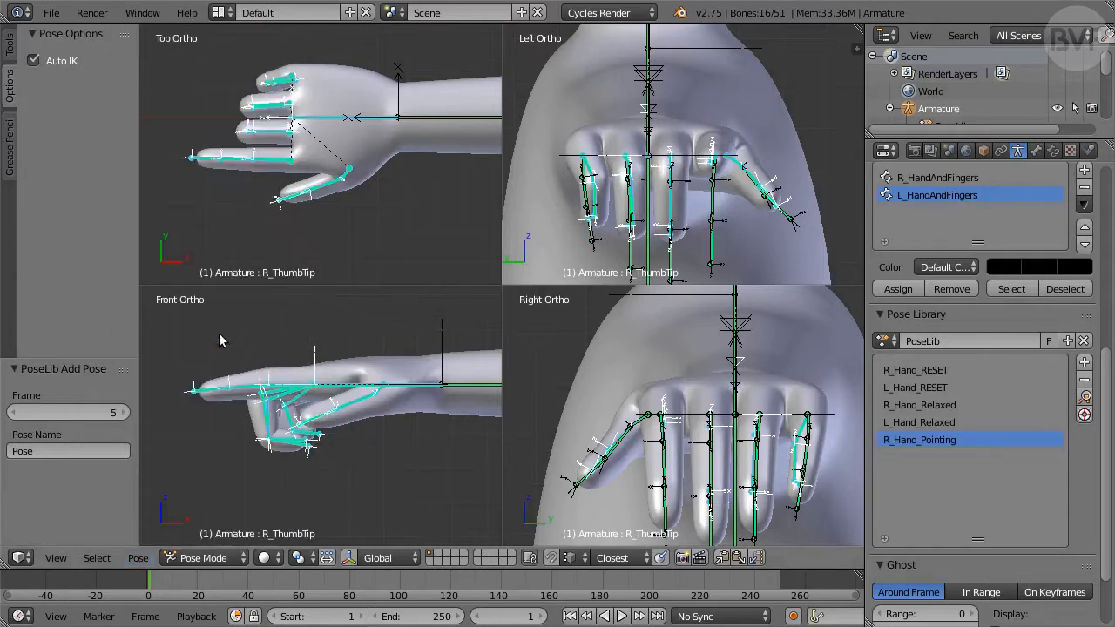
{"action": "left_click", "coordinate": [139, 558]}
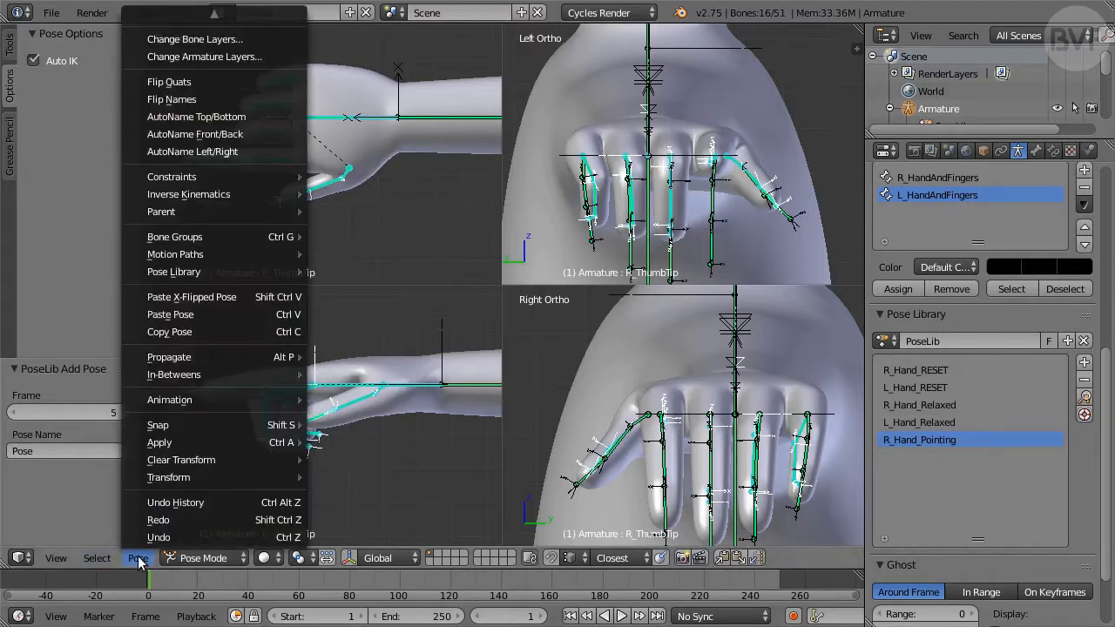
{"action": "left_click", "coordinate": [247, 297]}
Step: Select only the L_HandAndFingers group's bones and add their pose to the library as L_Hand_Pointing
{"action": "key", "text": "a"}
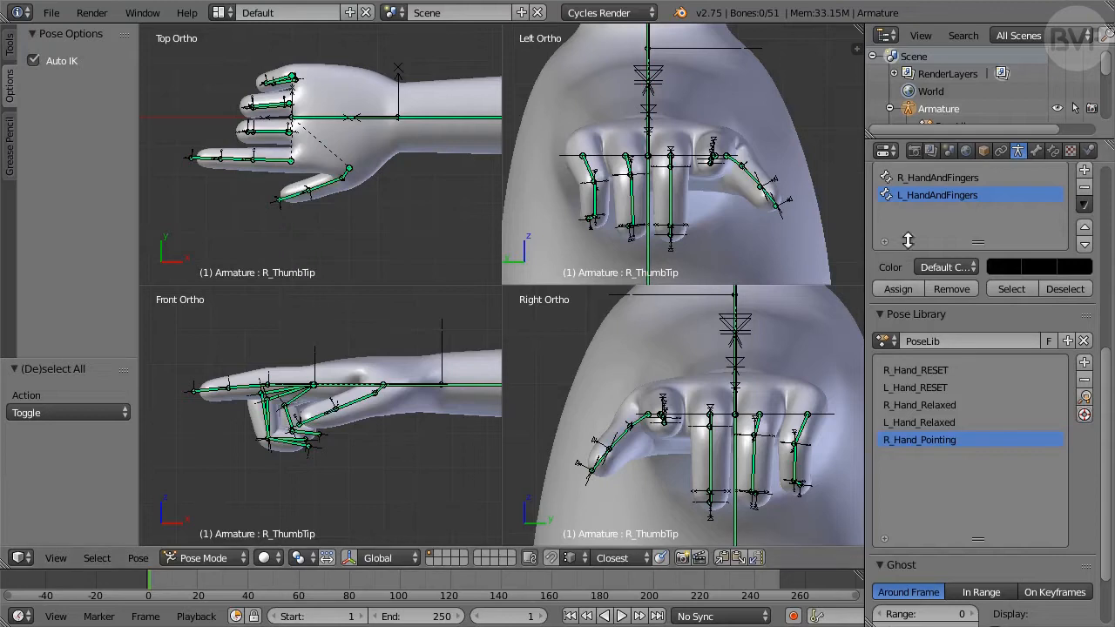
{"action": "left_click", "coordinate": [1030, 291]}
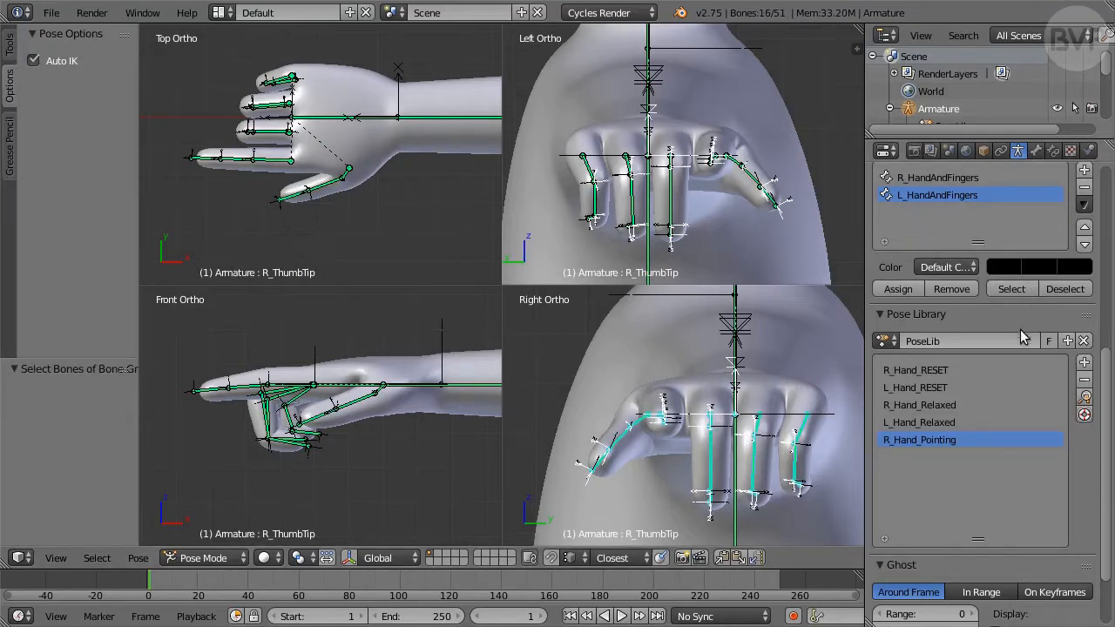
{"action": "left_click", "coordinate": [1086, 364]}
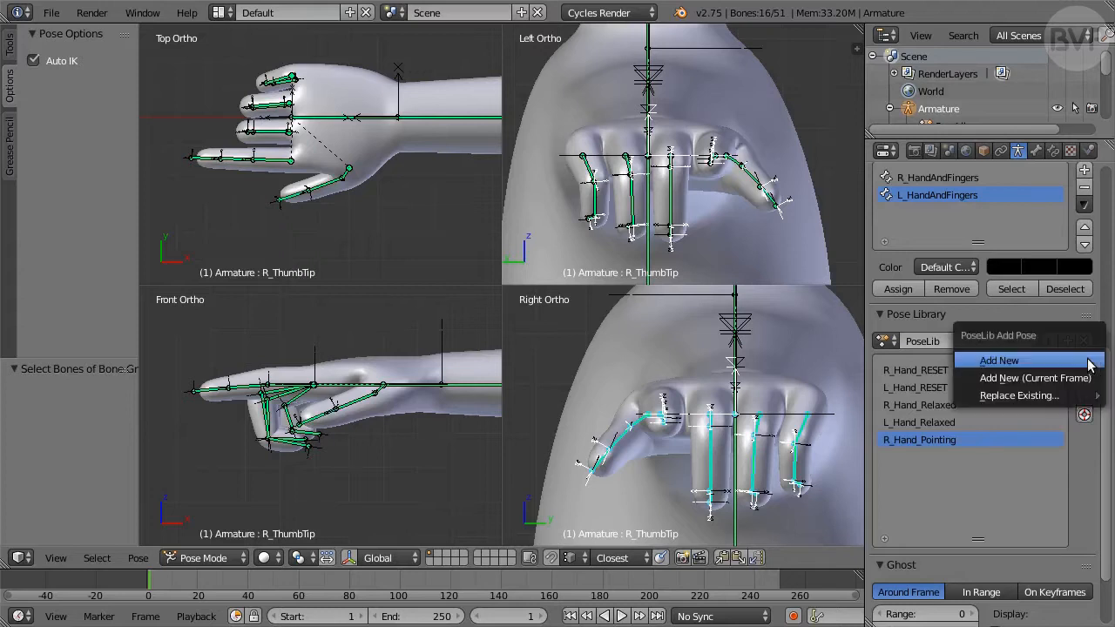
{"action": "left_click", "coordinate": [1066, 363]}
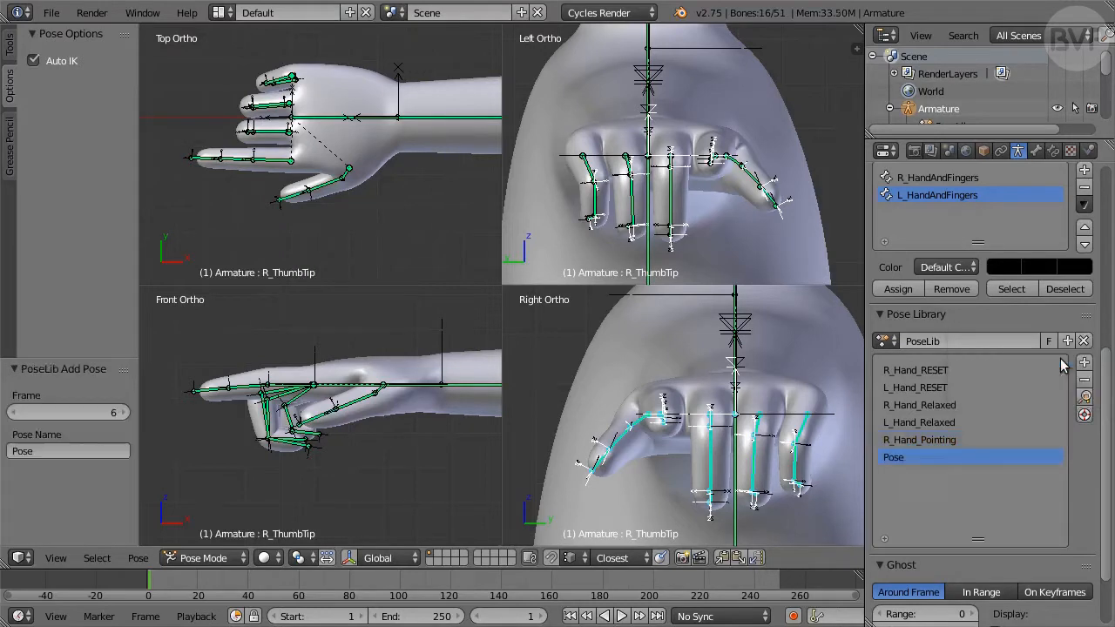
{"action": "double_click", "coordinate": [895, 459]}
{"action": "type", "text": "L_Hand_Pointing"}
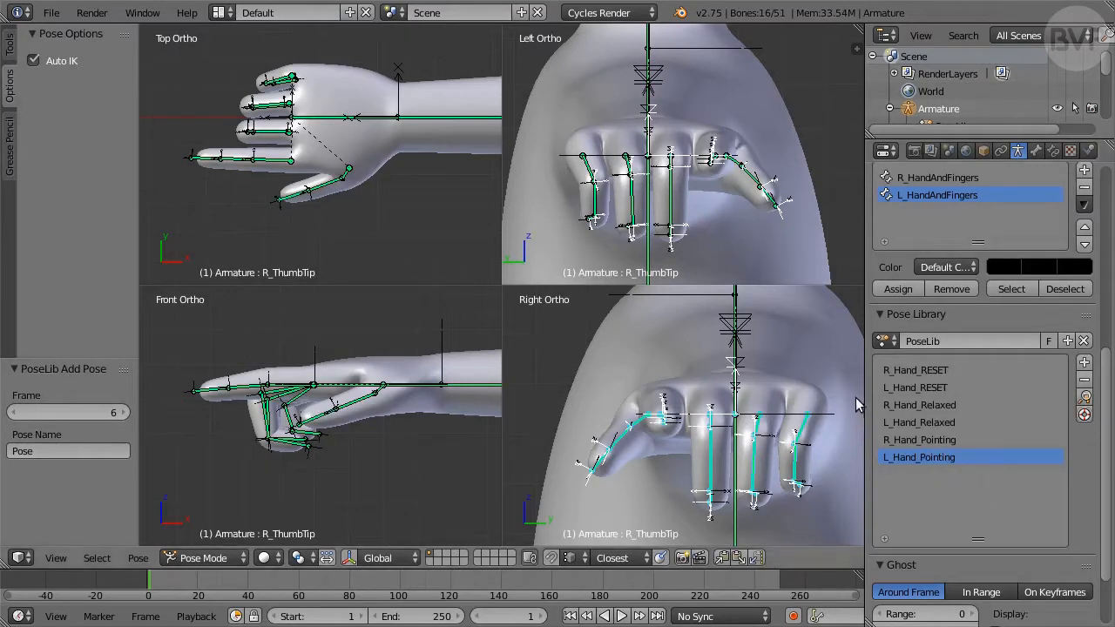
Step: Apply the R_Hand_Relaxed pose with no bones selected, and move R_IndexTip inward 0.237 in X and 0.040 in Z
{"action": "type", "text": "a"}
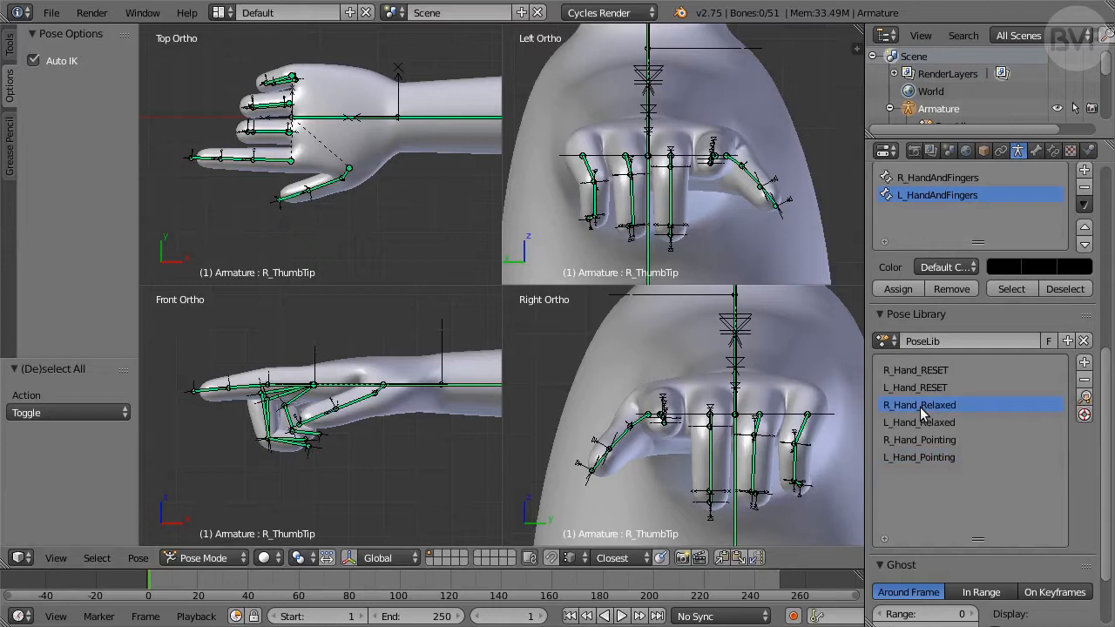
{"action": "left_click", "coordinate": [1085, 399]}
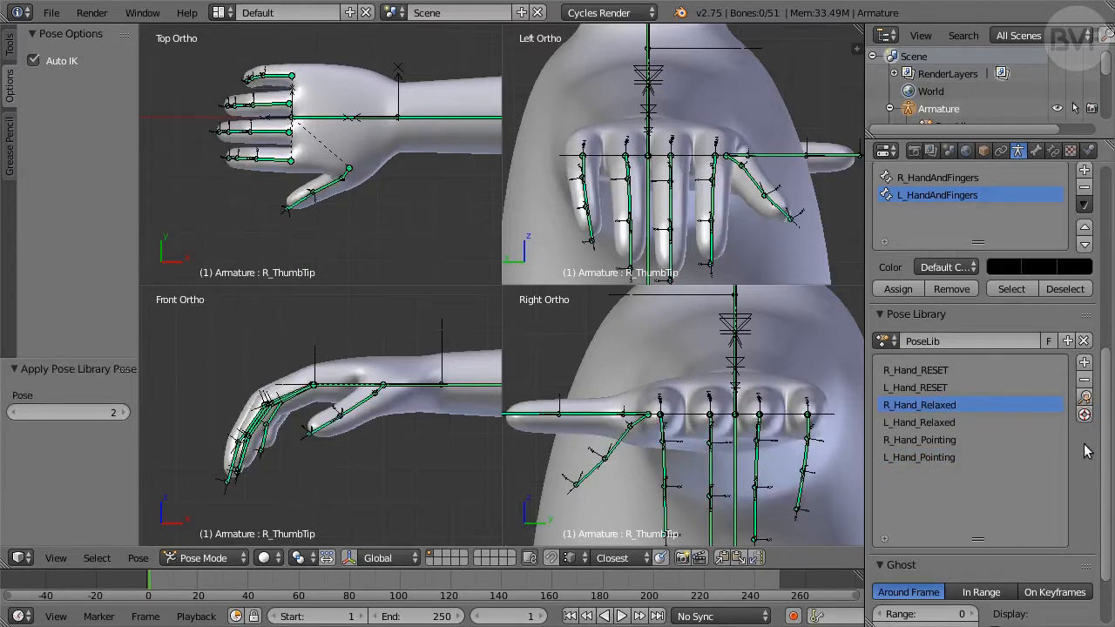
{"action": "right_click", "coordinate": [285, 168]}
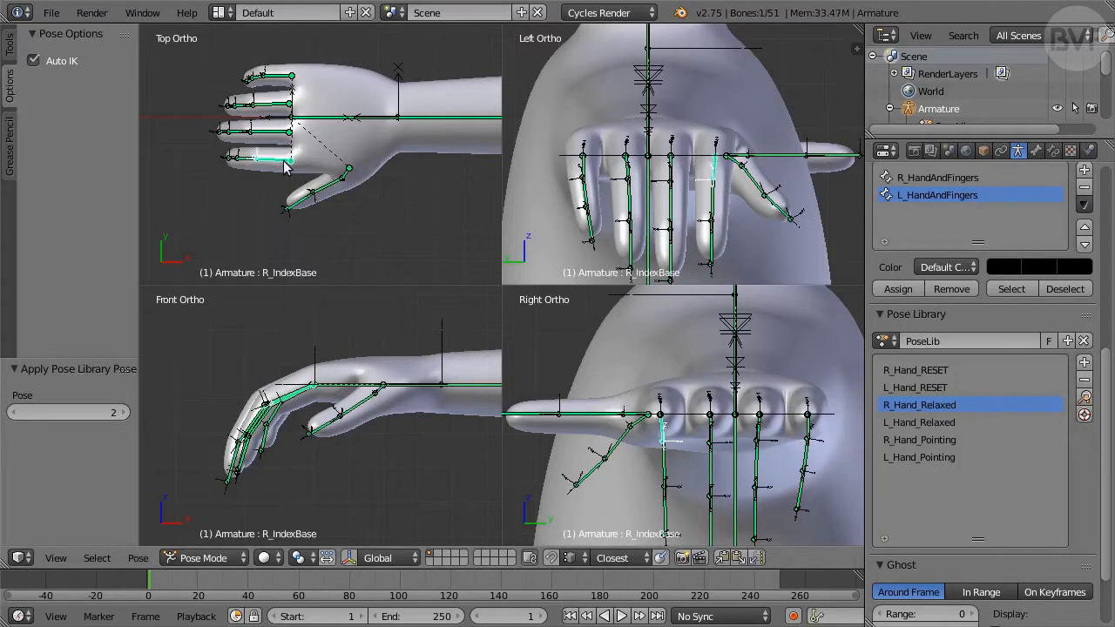
{"action": "key", "text": "bracketright"}
{"action": "key", "text": "bracketright"}
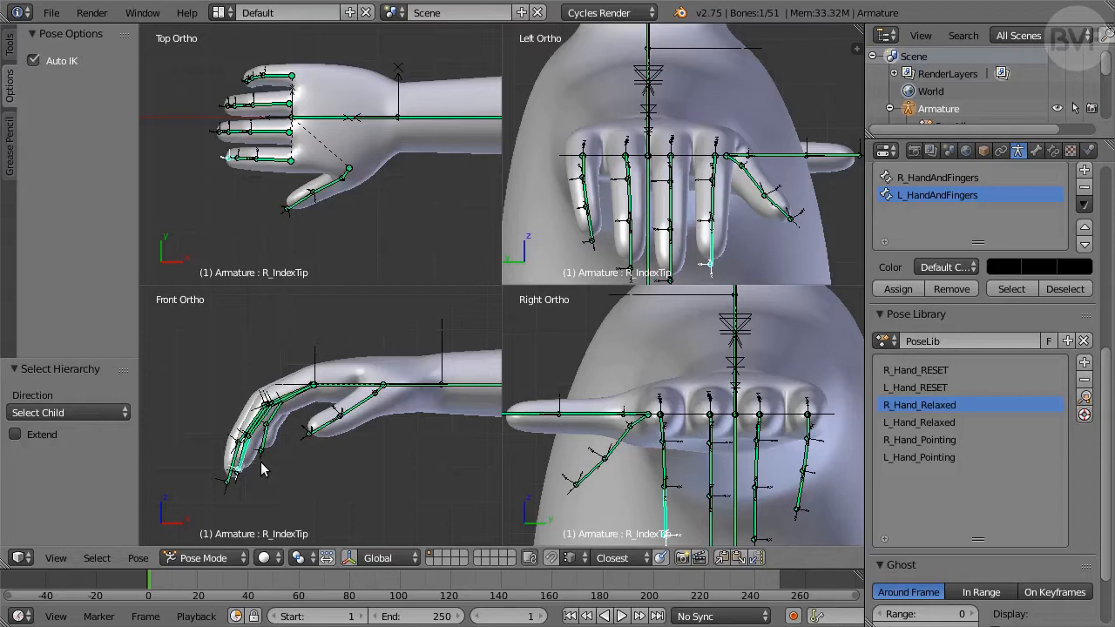
{"action": "key", "text": "g"}
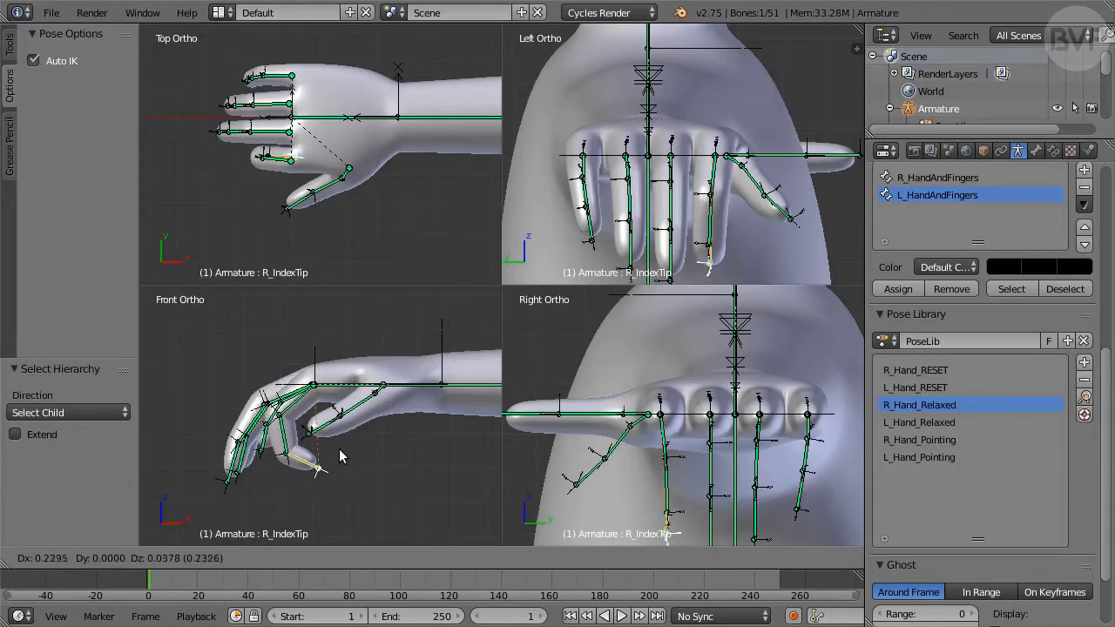
{"action": "left_click", "coordinate": [342, 447]}
Step: Curl the right index finger further by rotating R_IndexTip and rotating R_IndexMid about -11.5° in the front view
{"action": "key", "text": "r"}
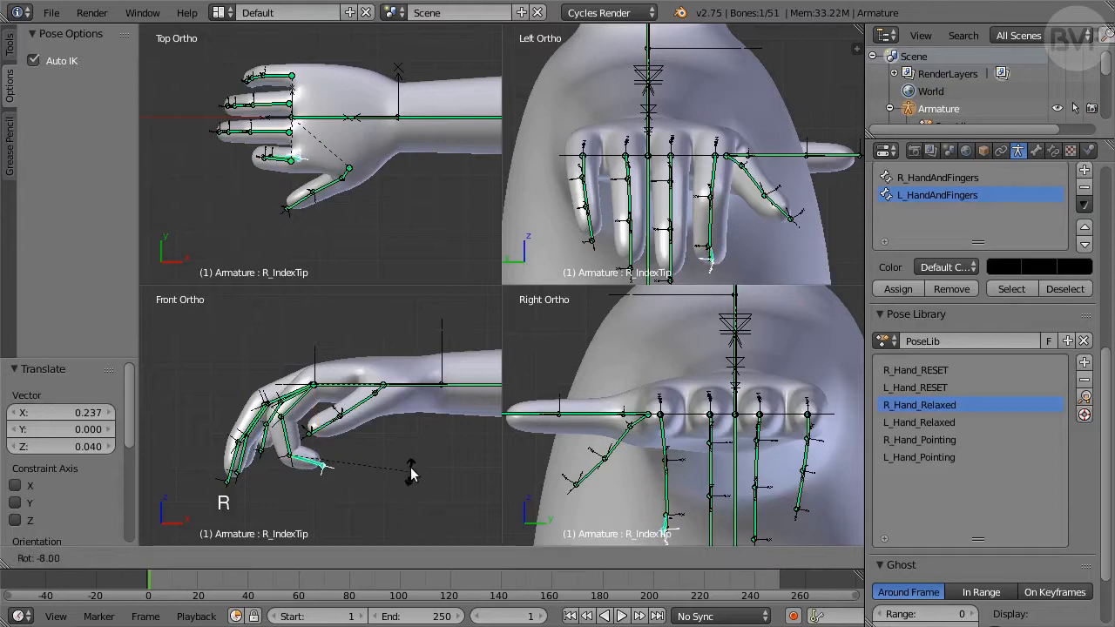
{"action": "left_click", "coordinate": [411, 465]}
{"action": "key", "text": "bracketleft"}
{"action": "key", "text": "r"}
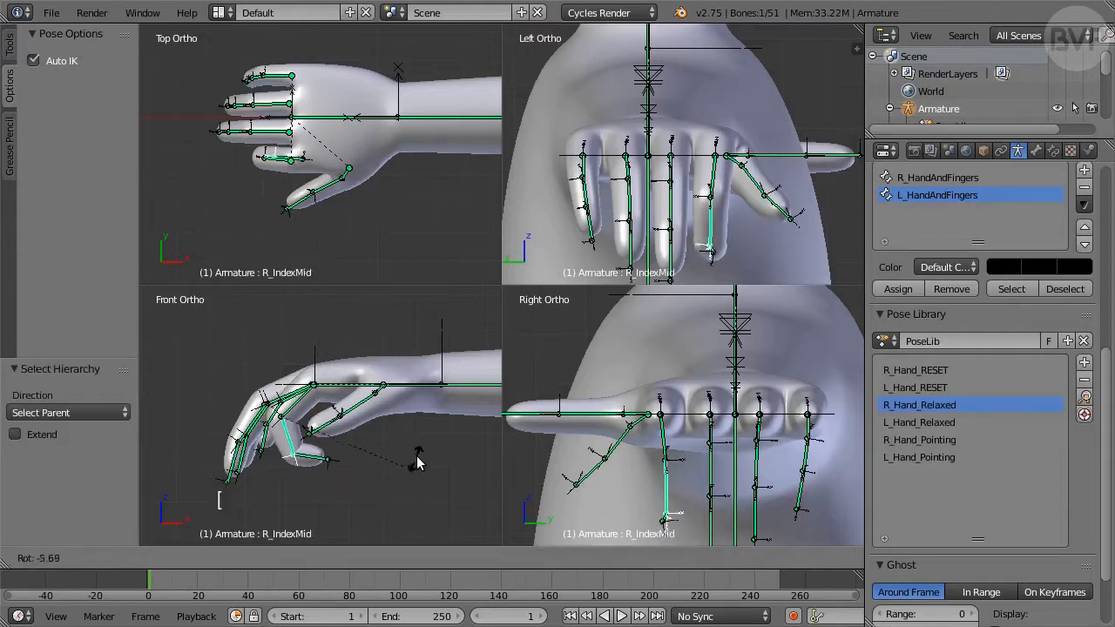
{"action": "left_click", "coordinate": [418, 455]}
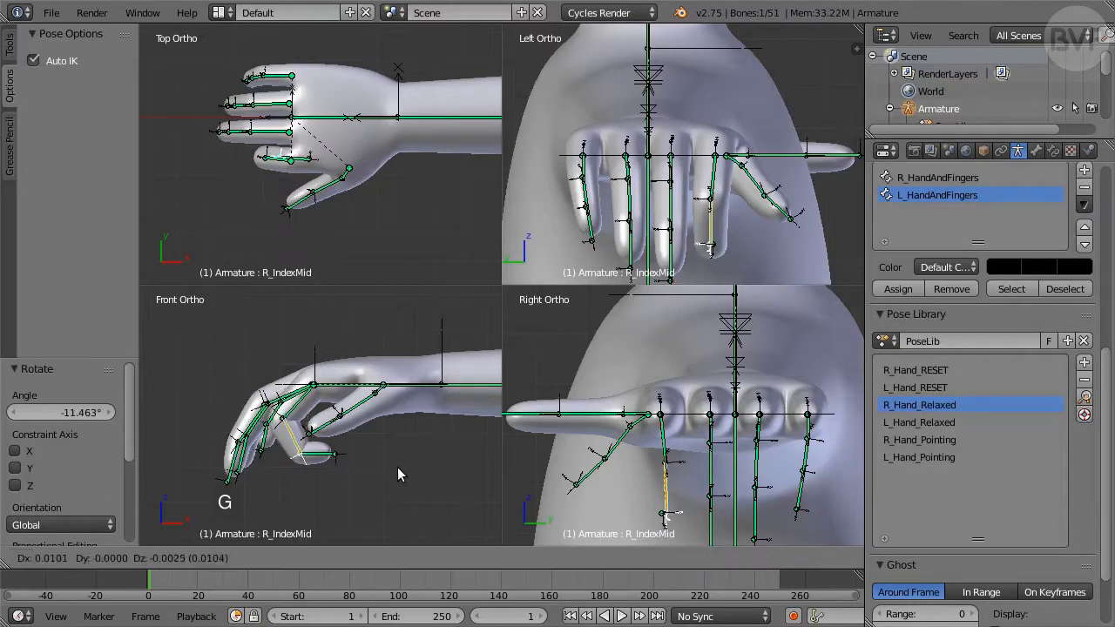
{"action": "left_click", "coordinate": [396, 471]}
Step: Rotate R_IndexBase -10° in the top view, and 8° around its local Y axis
{"action": "key", "text": "bracketleft"}
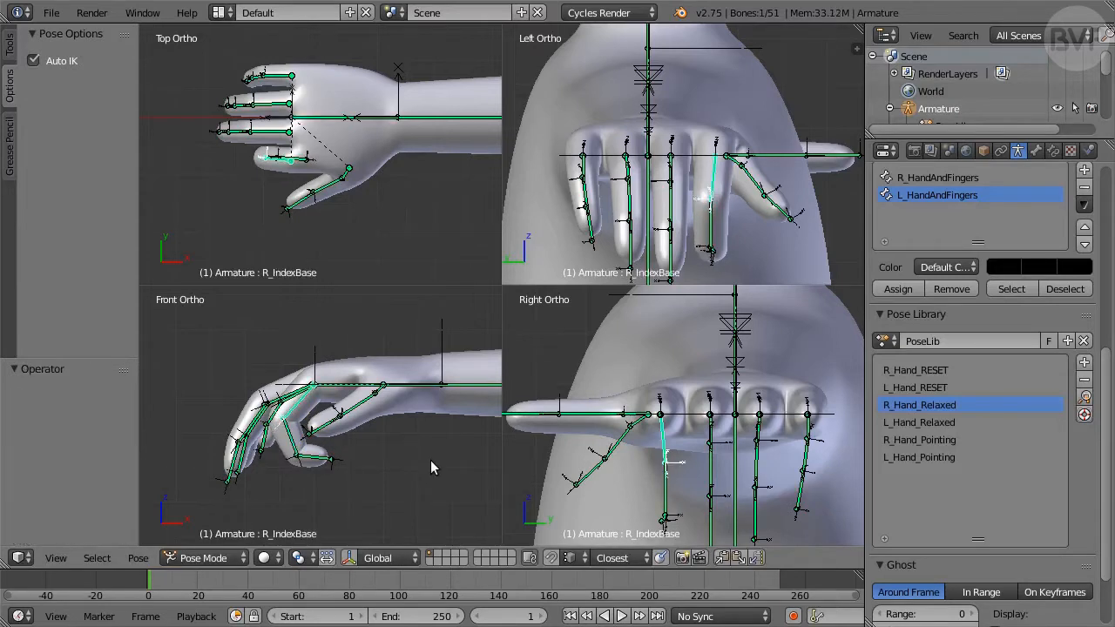
{"action": "type", "text": "r-10"}
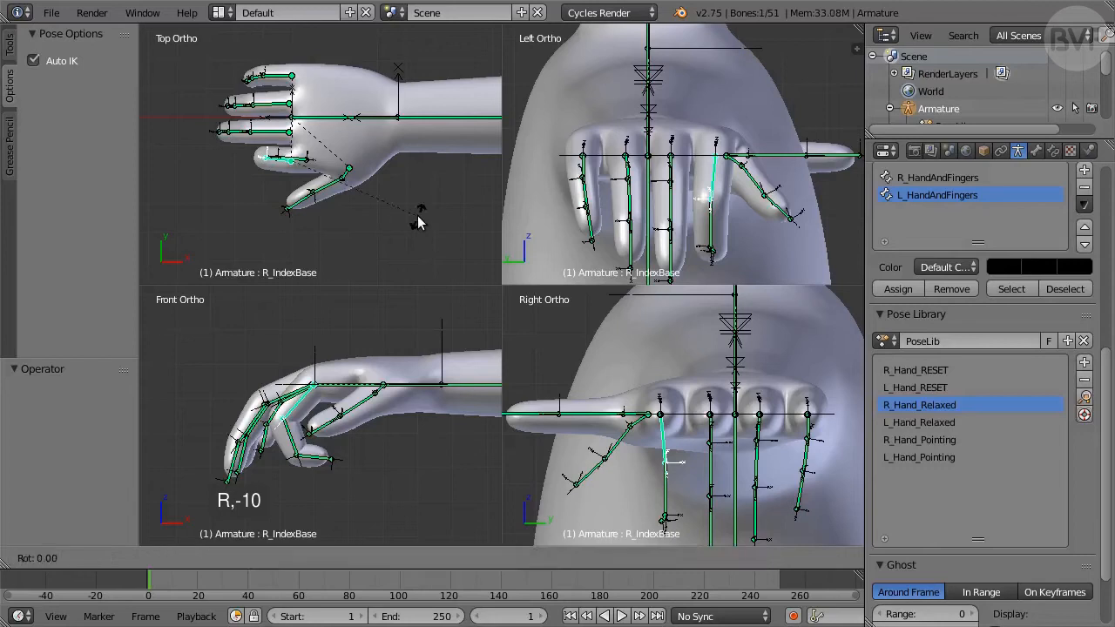
{"action": "key", "text": "Return"}
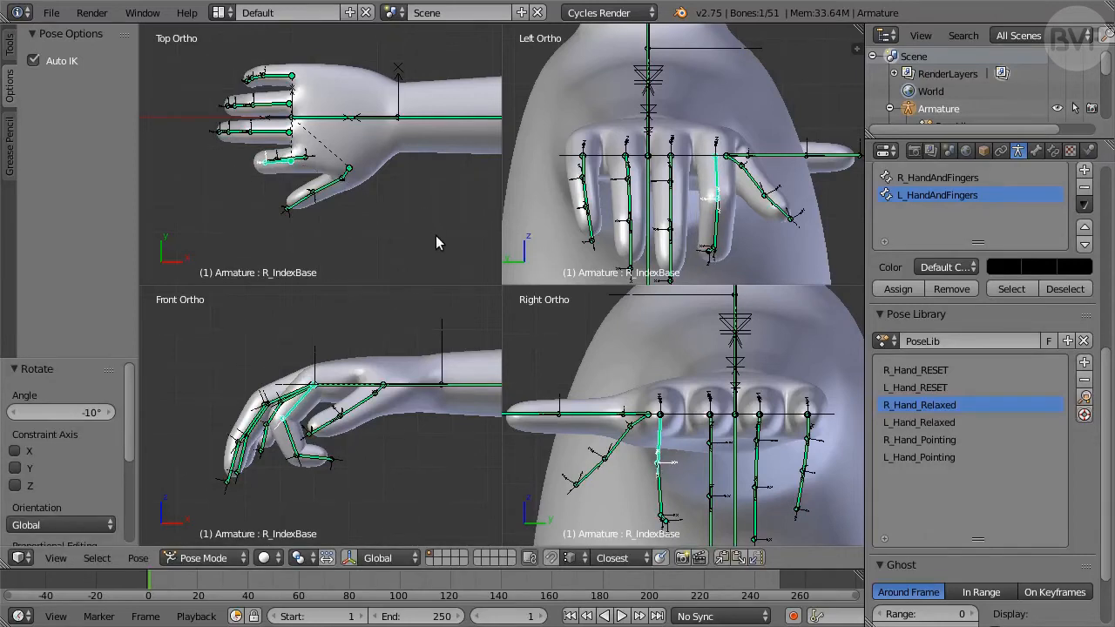
{"action": "key", "text": "r"}
{"action": "key", "text": "y"}
{"action": "key", "text": "y"}
{"action": "type", "text": "8"}
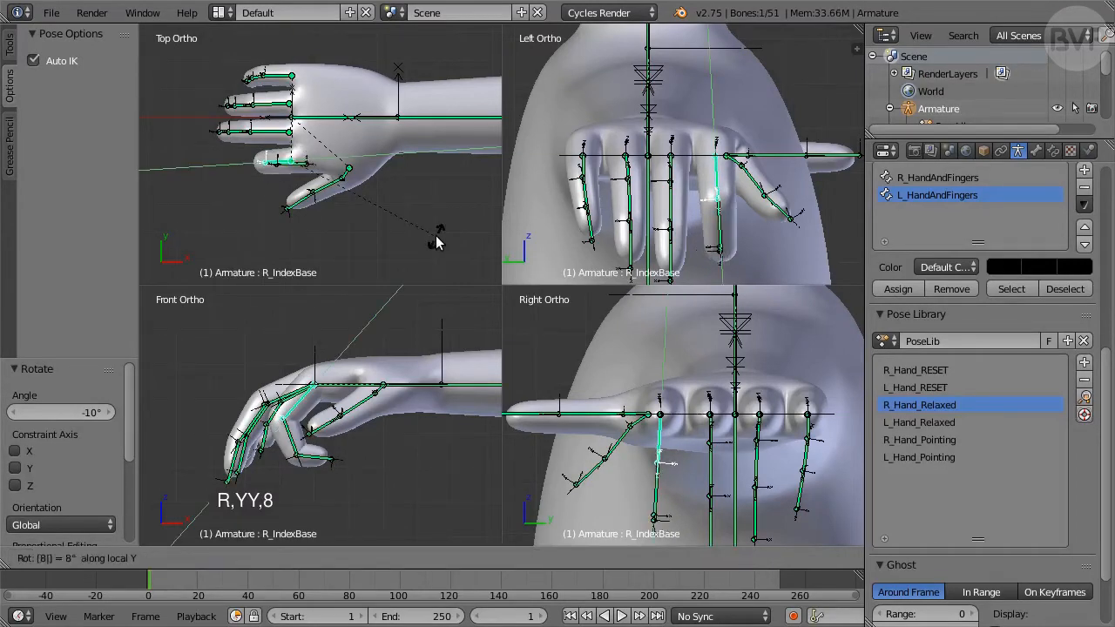
{"action": "key", "text": "Return"}
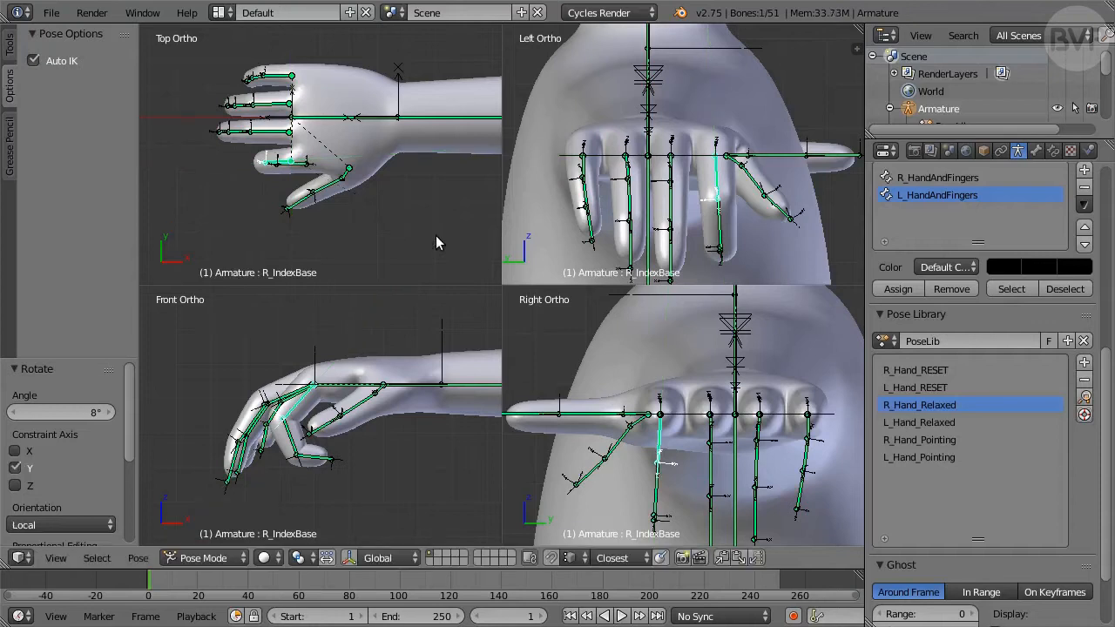
Step: Rotate the R_ThumbBase bone 20° around its local Z axis
{"action": "right_click", "coordinate": [347, 178]}
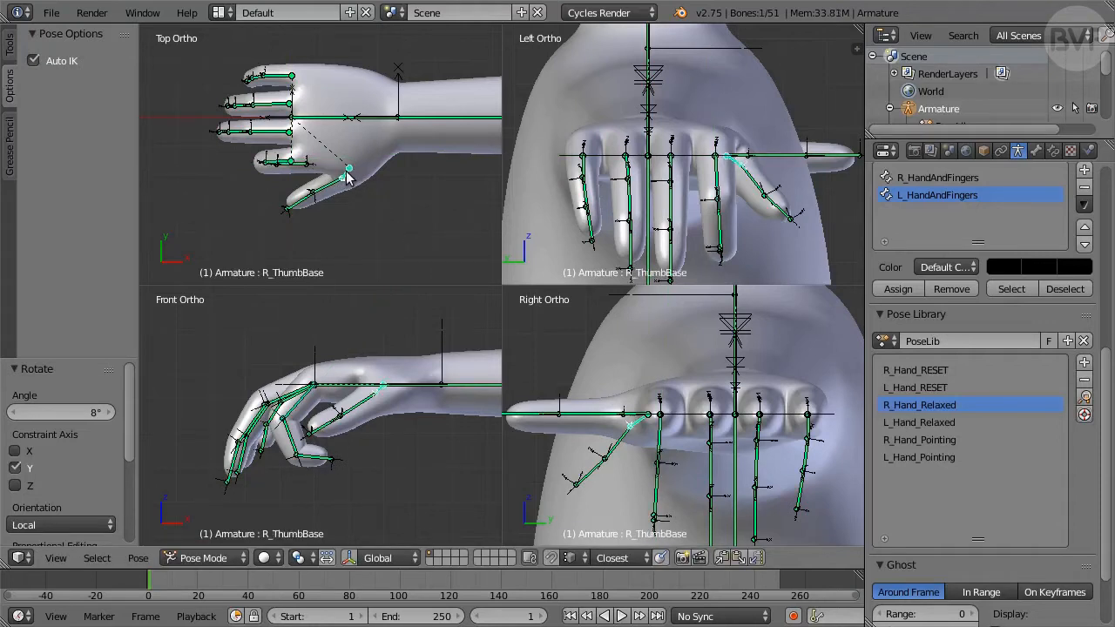
{"action": "key", "text": "r"}
{"action": "key", "text": "z"}
{"action": "key", "text": "z"}
{"action": "type", "text": "20"}
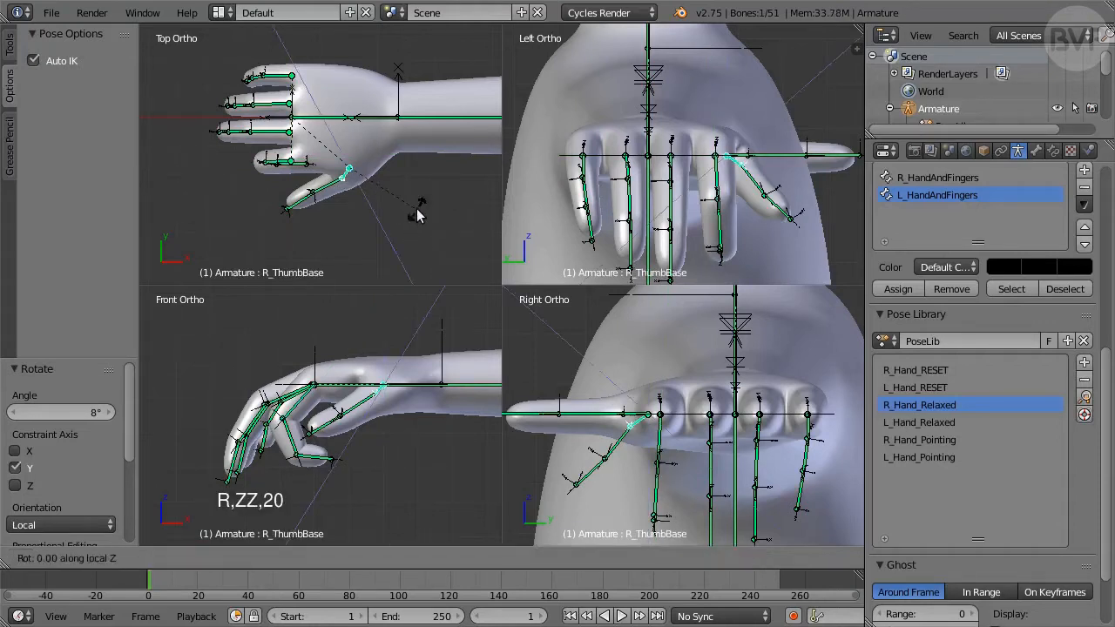
{"action": "key", "text": "Return"}
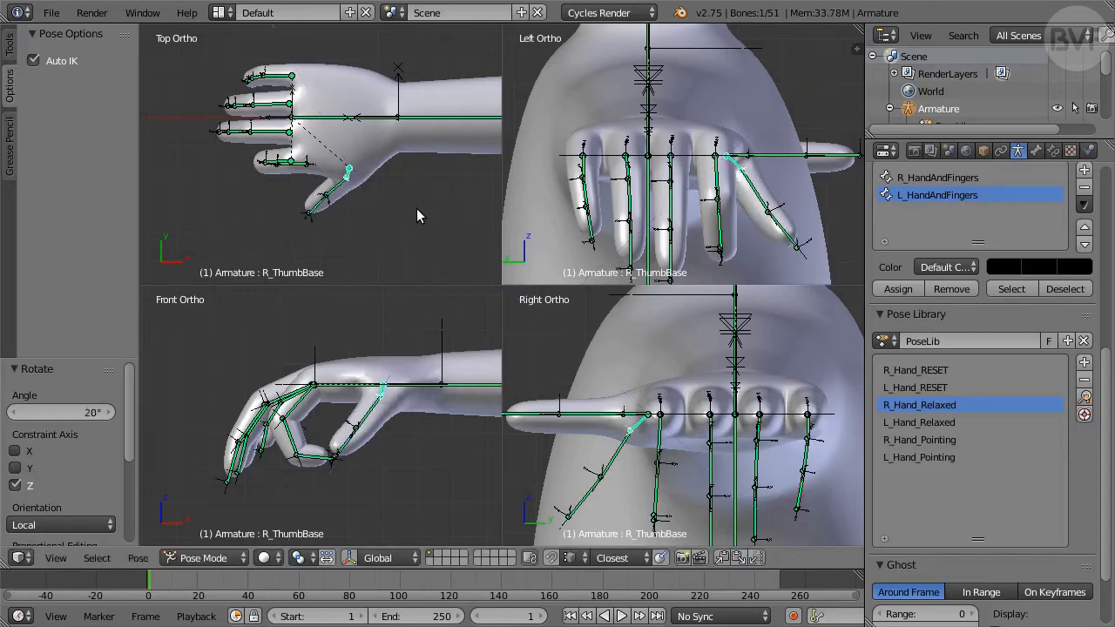
Step: Rotate the R_ThumbBase bone -15° around its local X axis
{"action": "key", "text": "r"}
{"action": "key", "text": "x"}
{"action": "key", "text": "x"}
{"action": "type", "text": "-15"}
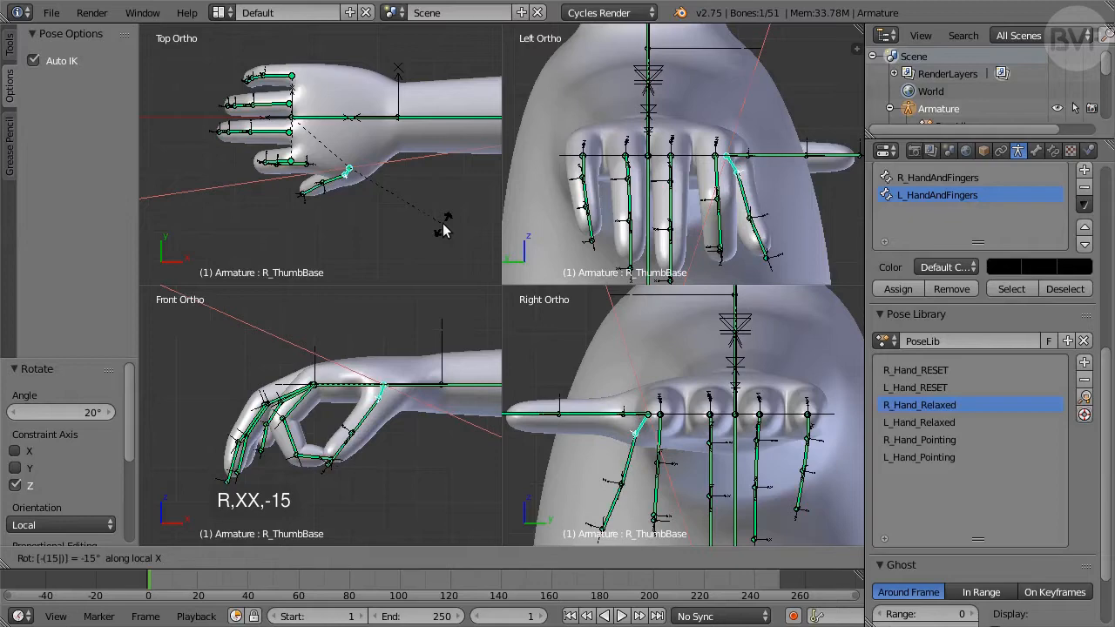
{"action": "key", "text": "Return"}
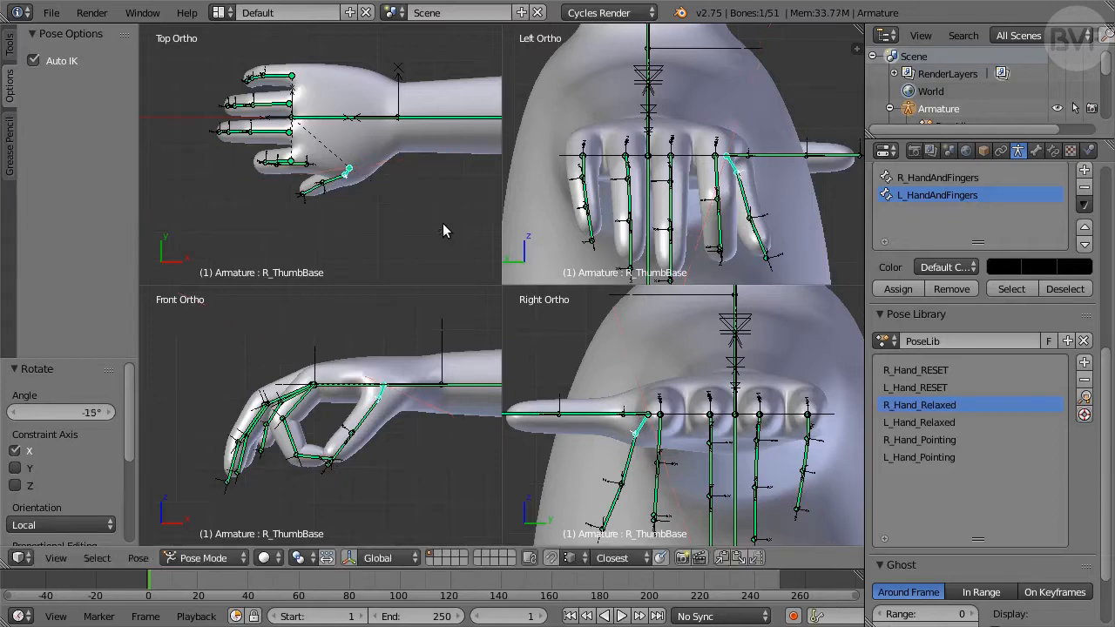
Step: Switch from the quad view to a single view and examine the right hand's thumb and index finger in perspective
{"action": "key", "text": "ctrl+alt+q"}
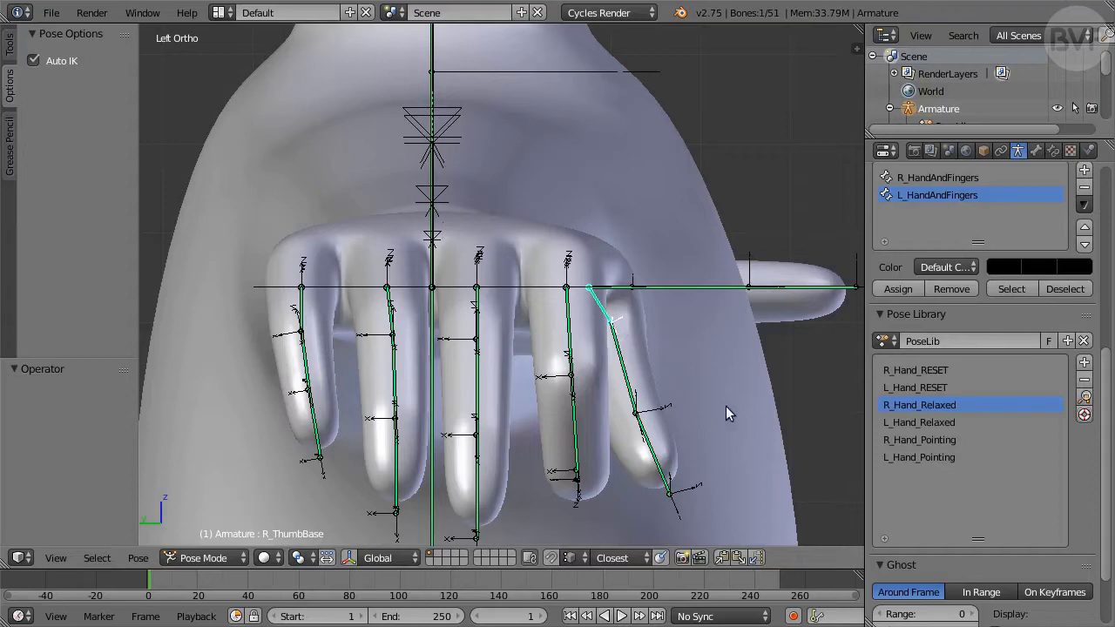
{"action": "middle_click_drag", "start_coordinate": [726, 405], "coordinate": [677, 444]}
{"action": "scroll", "coordinate": [705, 410], "scroll_direction": "down", "scroll_amount": 4}
{"action": "scroll", "coordinate": [623, 358], "scroll_direction": "up", "scroll_amount": 2}
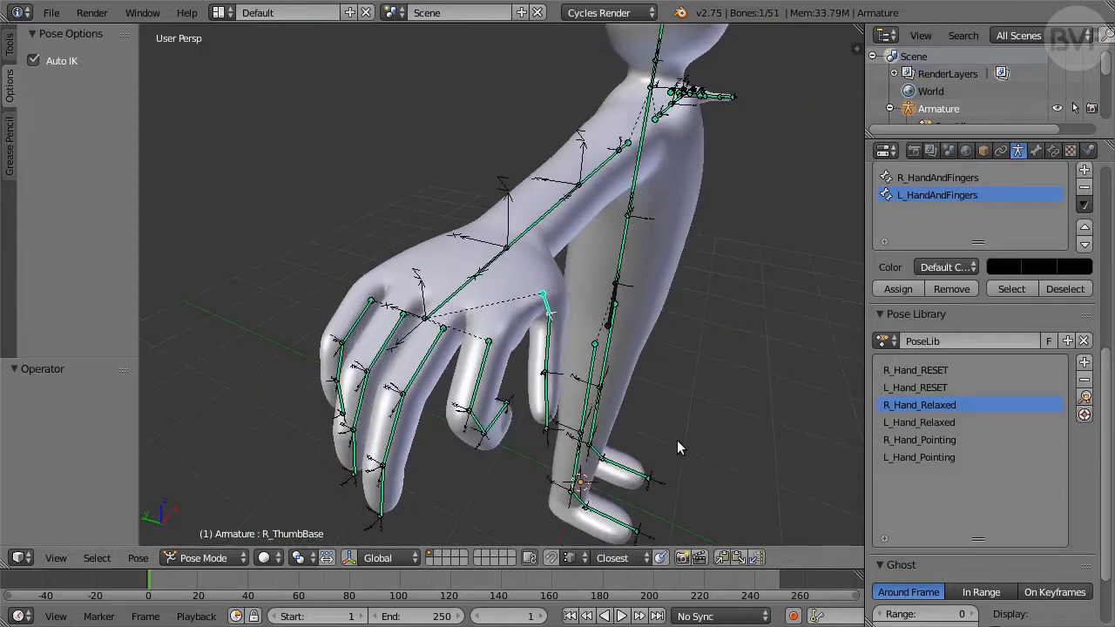
Step: Rotate R_ThumbTip about 30° and R_ThumbMid about 5° in the perspective view, bending the right thumb toward the index fingertip
{"action": "right_click", "coordinate": [550, 413]}
{"action": "key", "text": "r"}
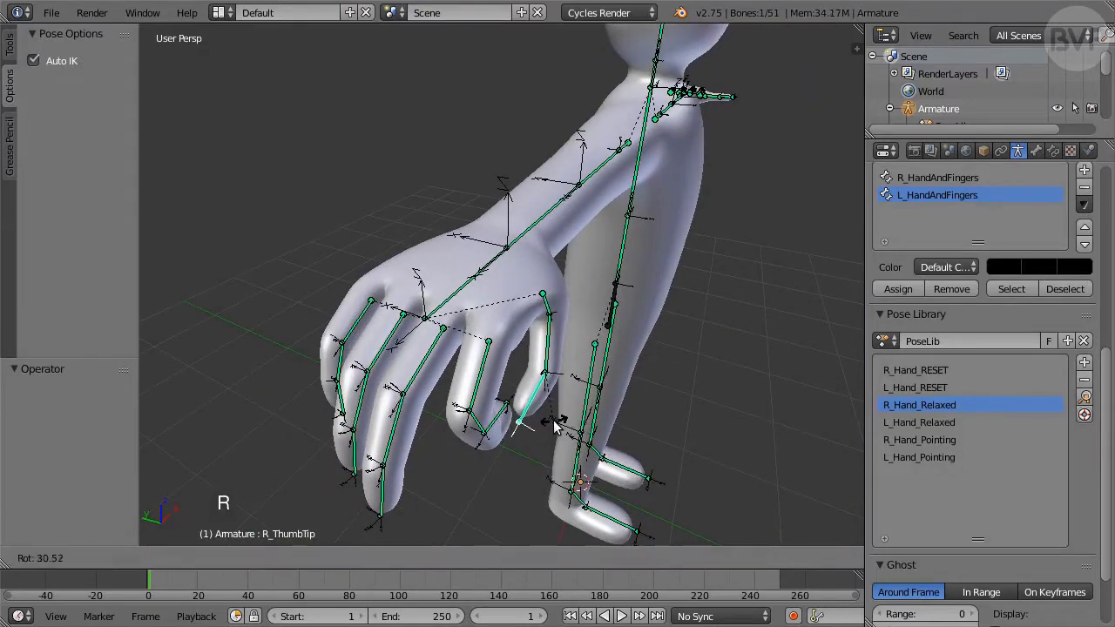
{"action": "left_click", "coordinate": [554, 425]}
{"action": "middle_click_drag", "start_coordinate": [596, 410], "coordinate": [635, 384]}
{"action": "right_click", "coordinate": [551, 355]}
{"action": "key", "text": "r"}
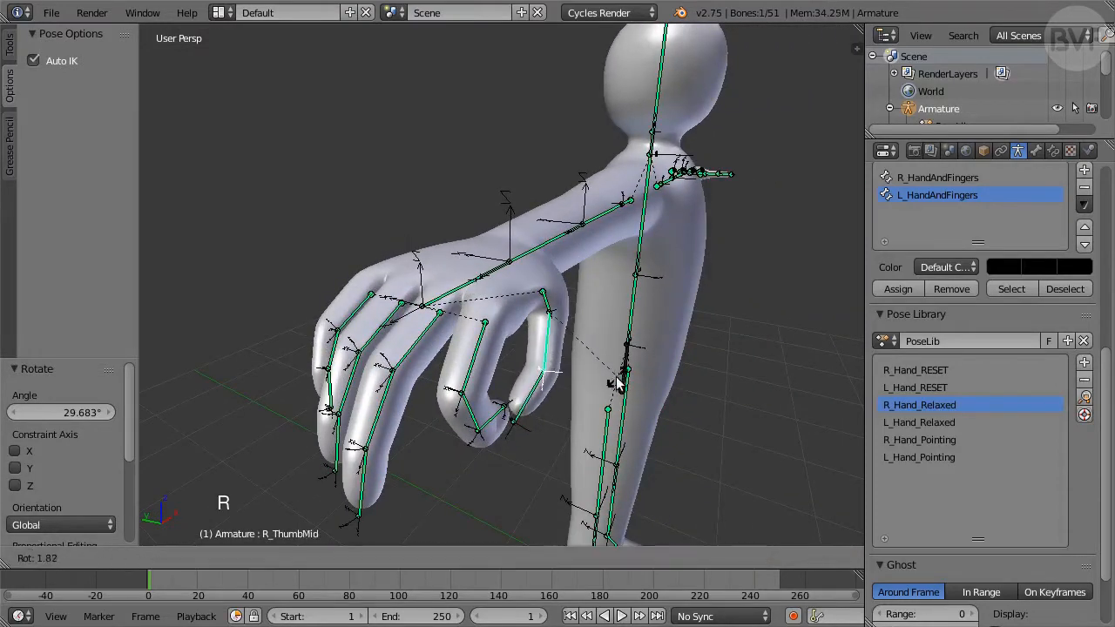
{"action": "left_click", "coordinate": [618, 383]}
Step: Check the thumb and index contact from the side, restore the quad view, and set its perspective pane to the left orthographic view
{"action": "middle_click_drag", "start_coordinate": [648, 379], "coordinate": [602, 336]}
{"action": "scroll", "coordinate": [540, 386], "scroll_direction": "up", "scroll_amount": 2}
{"action": "mouse_move", "coordinate": [528, 343]}
{"action": "middle_mouse_down"}
{"action": "mouse_move", "coordinate": [605, 348]}
{"action": "mouse_move", "coordinate": [538, 340]}
{"action": "middle_mouse_up"}
{"action": "mouse_move", "coordinate": [598, 365]}
{"action": "middle_mouse_down"}
{"action": "mouse_move", "coordinate": [353, 241]}
{"action": "mouse_move", "coordinate": [325, 319]}
{"action": "mouse_move", "coordinate": [590, 349]}
{"action": "mouse_move", "coordinate": [614, 380]}
{"action": "middle_mouse_up"}
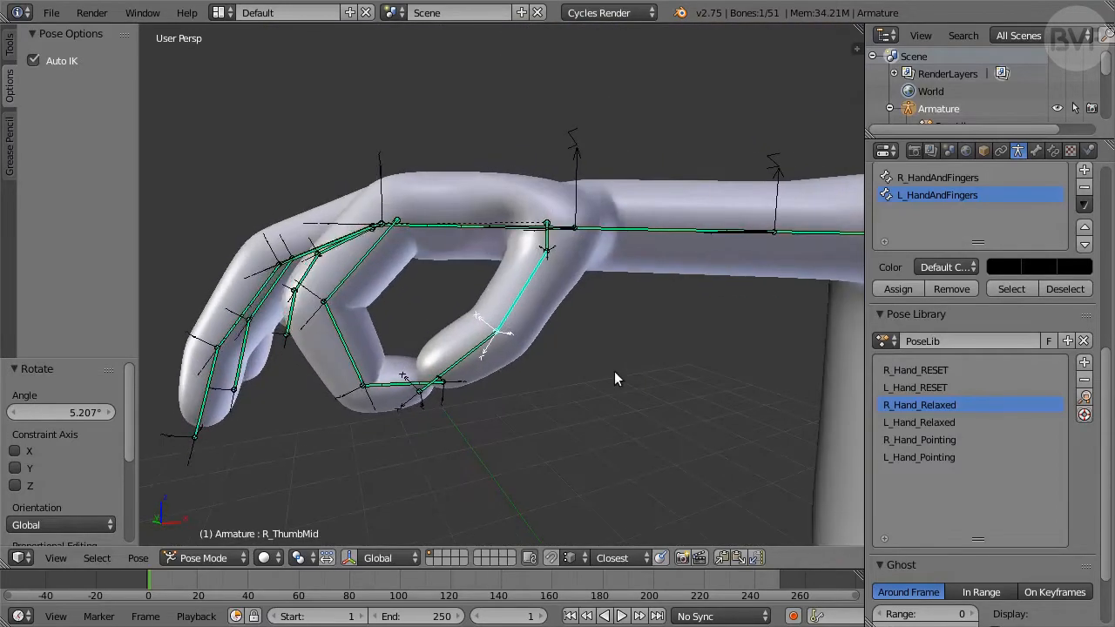
{"action": "key", "text": "ctrl+alt+q"}
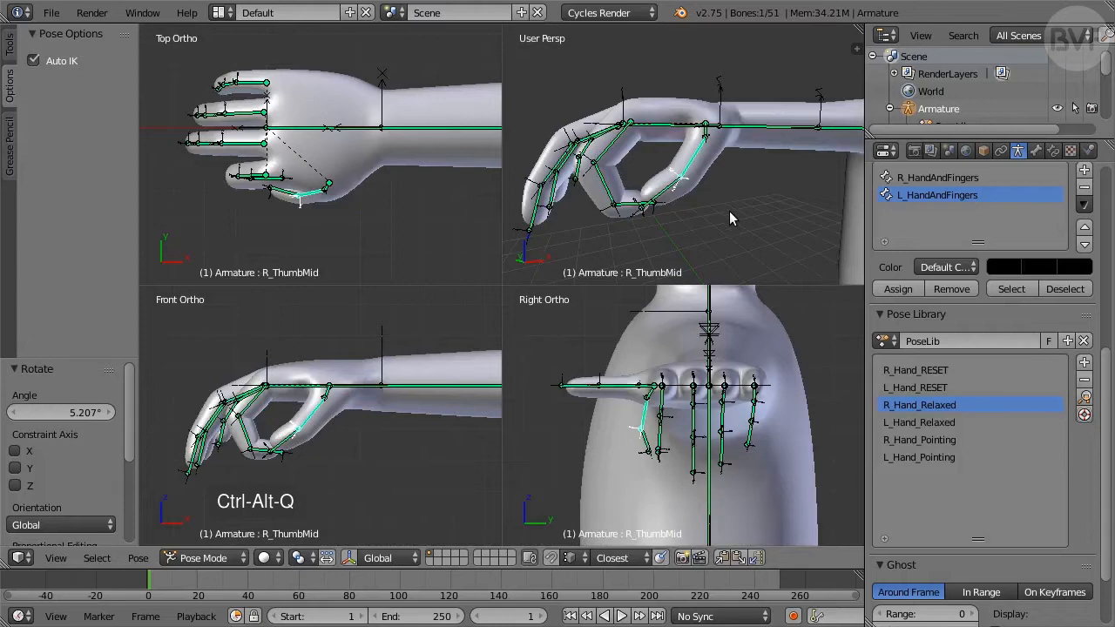
{"action": "key", "text": "ctrl+KP_3"}
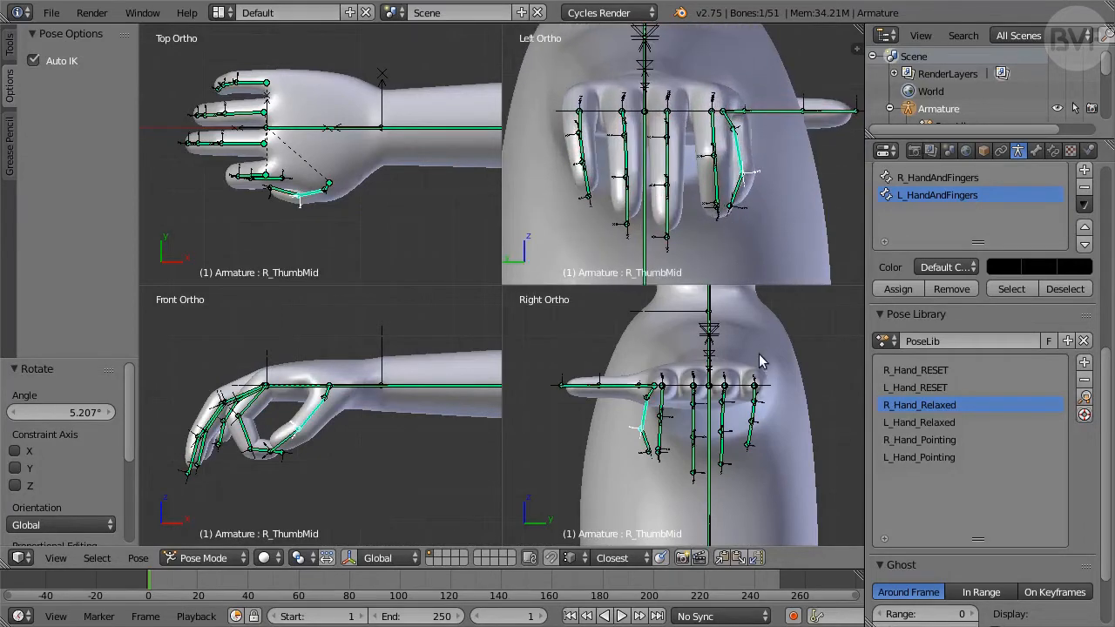
{"action": "scroll", "coordinate": [760, 362], "scroll_direction": "up", "scroll_amount": 1}
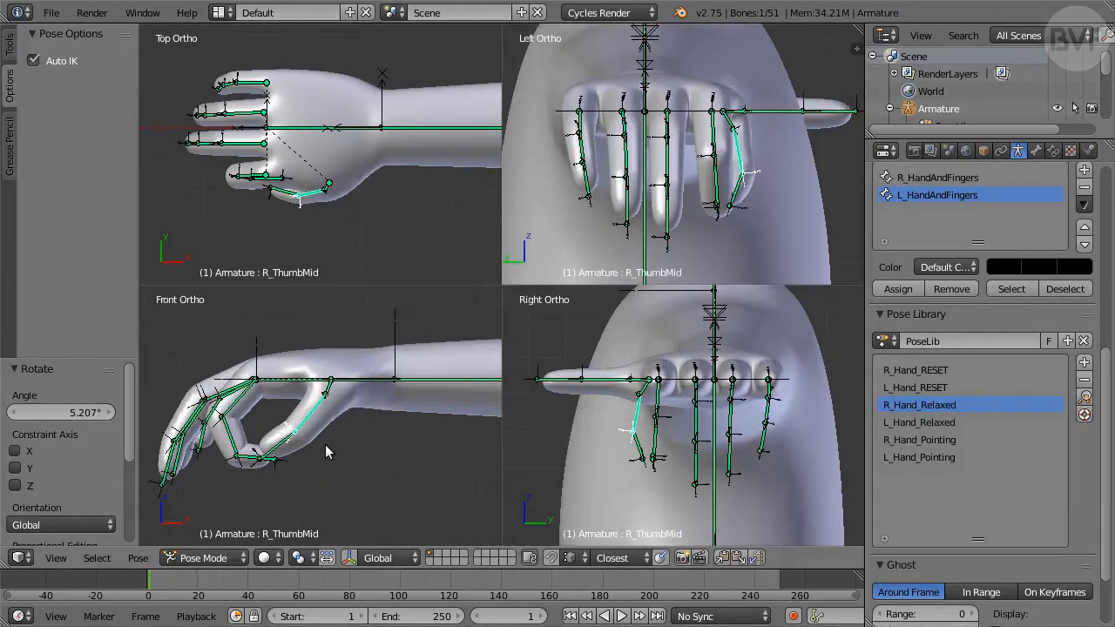
{"action": "scroll", "coordinate": [375, 432], "scroll_direction": "up", "scroll_amount": 1}
{"action": "scroll", "coordinate": [420, 219], "scroll_direction": "up", "scroll_amount": 1}
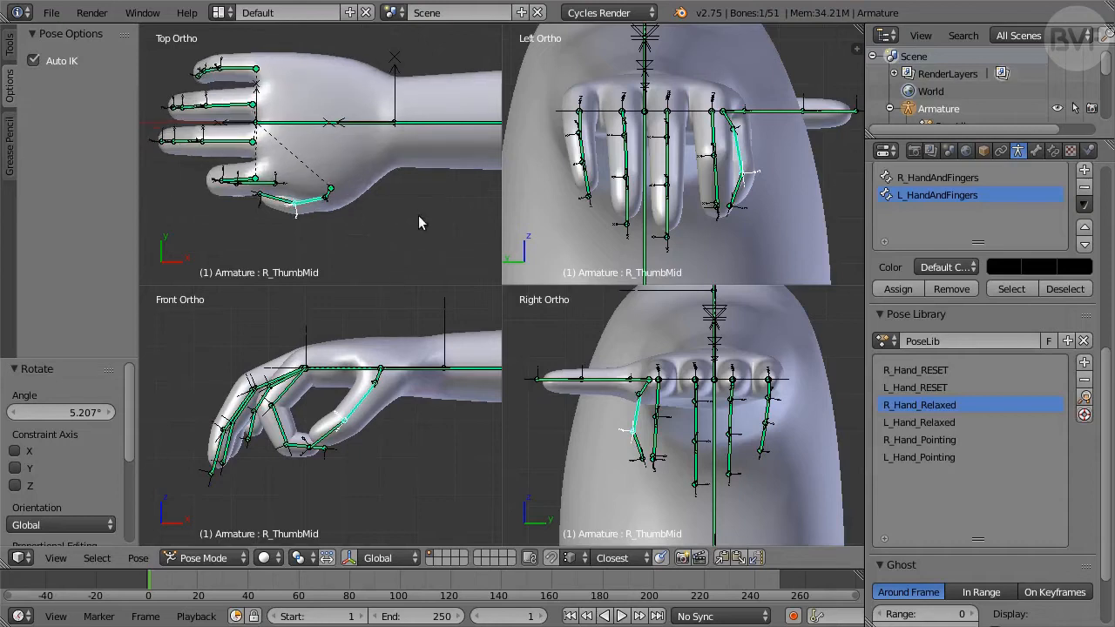
{"action": "middle_click_drag", "start_coordinate": [417, 215], "coordinate": [430, 219], "text": "shift"}
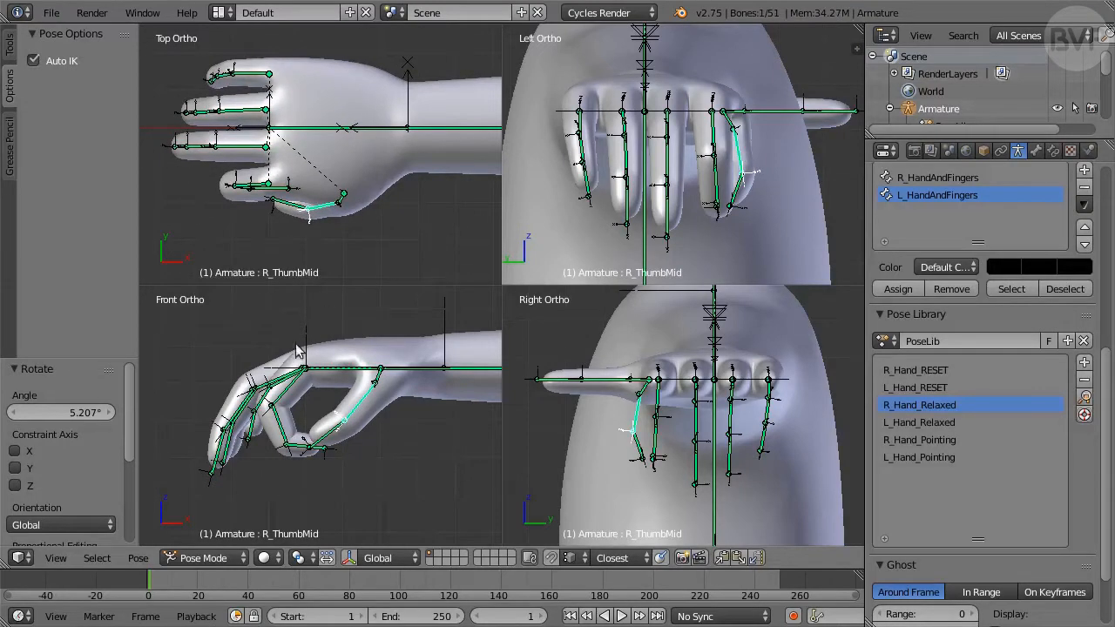
Step: In the front view, move R_RingTip about -0.054 in X and 0.058 in Z, and R_PinkyTip about -0.012 in X and 0.175 in Z
{"action": "right_click", "coordinate": [229, 460]}
{"action": "key", "text": "g"}
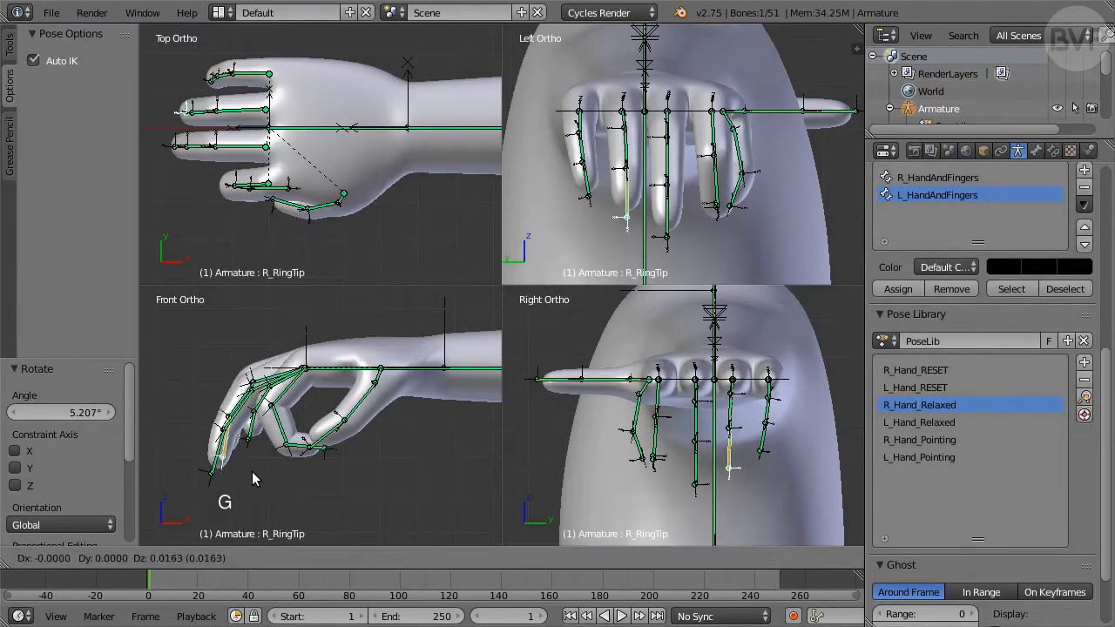
{"action": "left_click", "coordinate": [255, 471]}
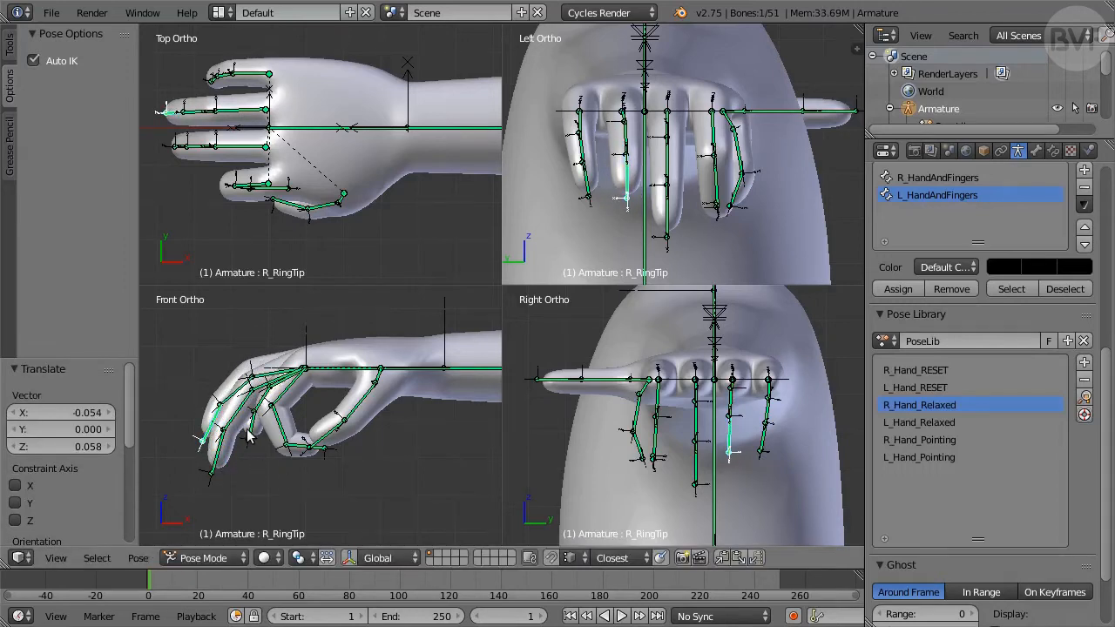
{"action": "right_click", "coordinate": [249, 435]}
{"action": "key", "text": "g"}
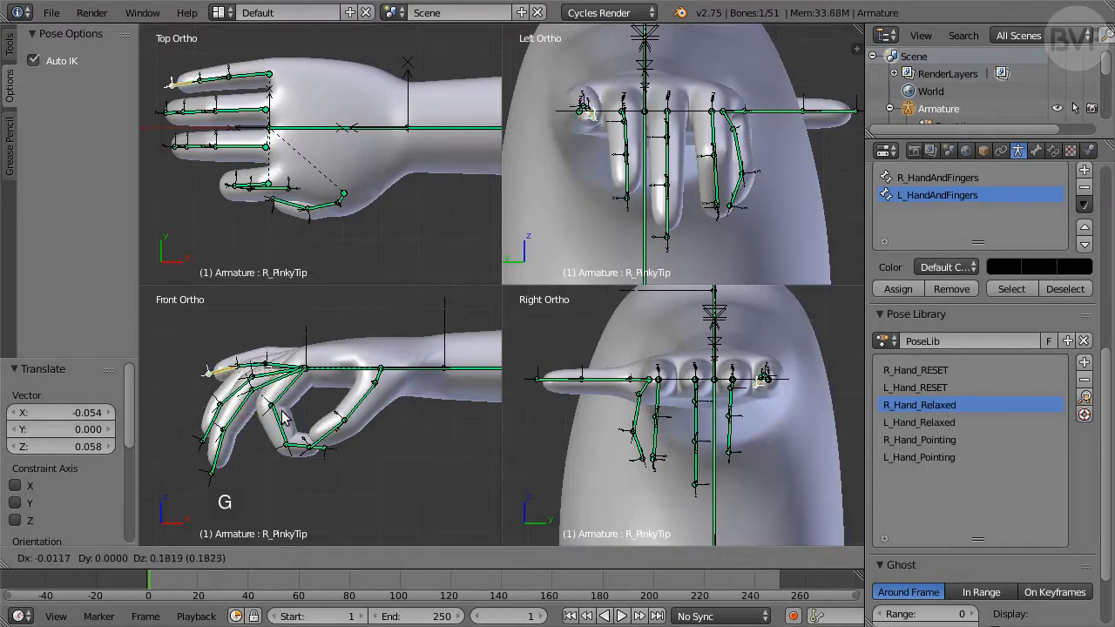
{"action": "left_click", "coordinate": [282, 419]}
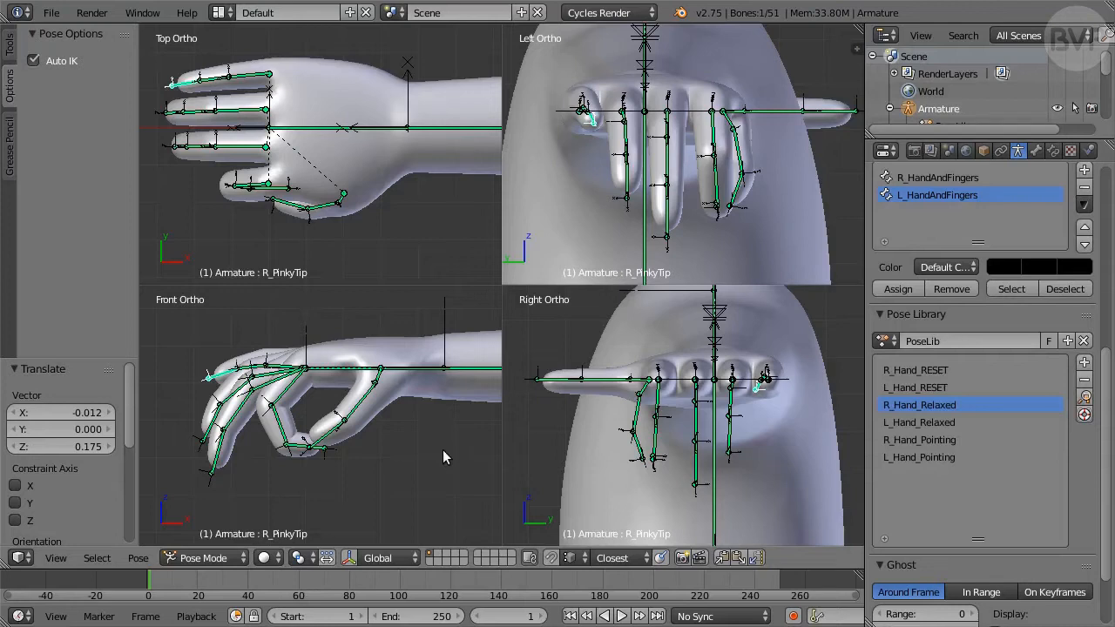
Step: Select all bones in the right hand's bone group and store their pose in the library as R_Hand_Pinching
{"action": "key", "text": "shift+g"}
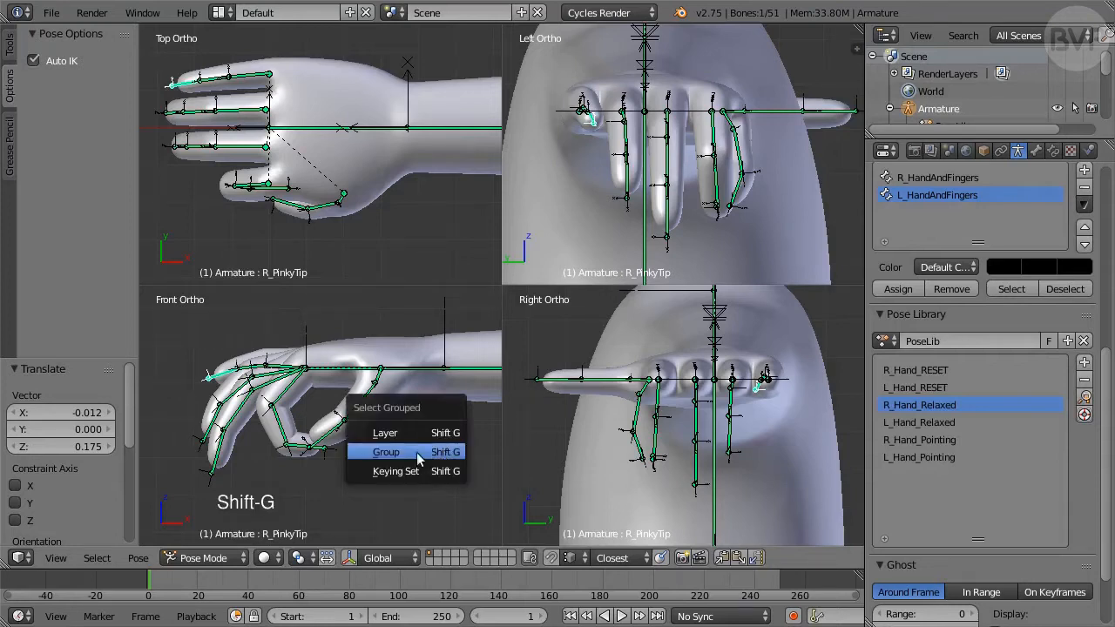
{"action": "left_click", "coordinate": [417, 452]}
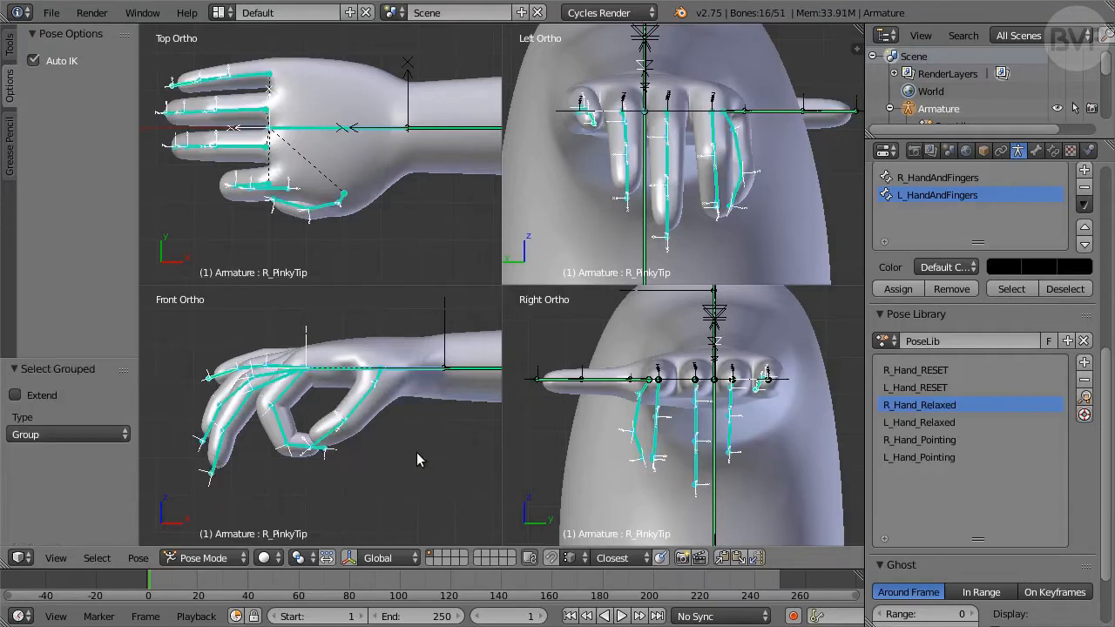
{"action": "left_click", "coordinate": [1085, 361]}
{"action": "left_click", "coordinate": [1002, 362]}
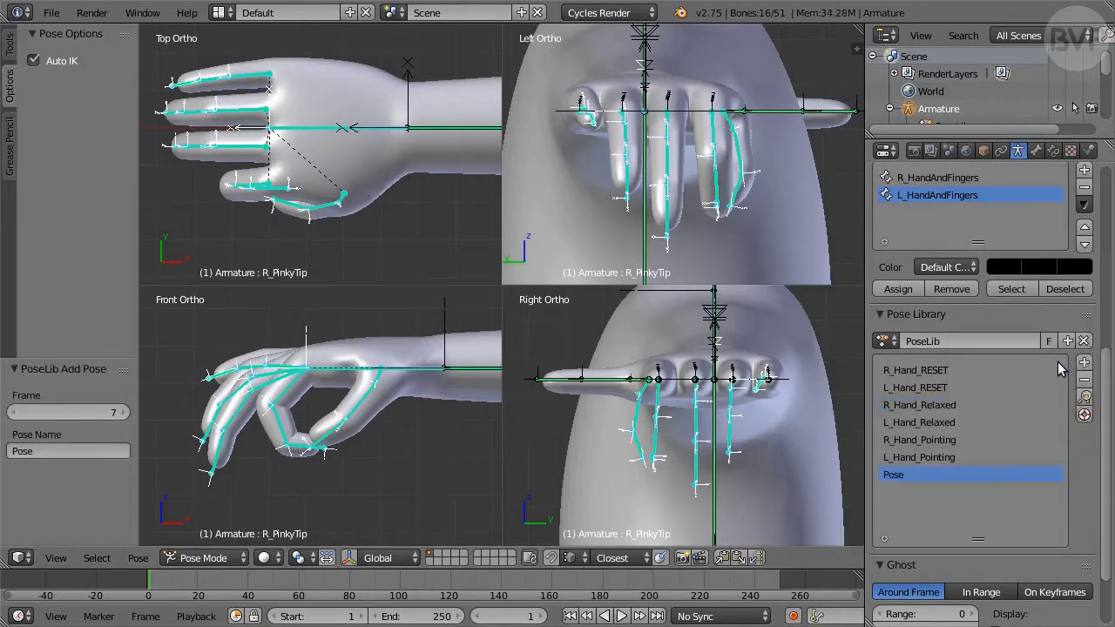
{"action": "double_click", "coordinate": [897, 472]}
{"action": "type", "text": "R_Hand_Pinching"}
{"action": "key", "text": "Return"}
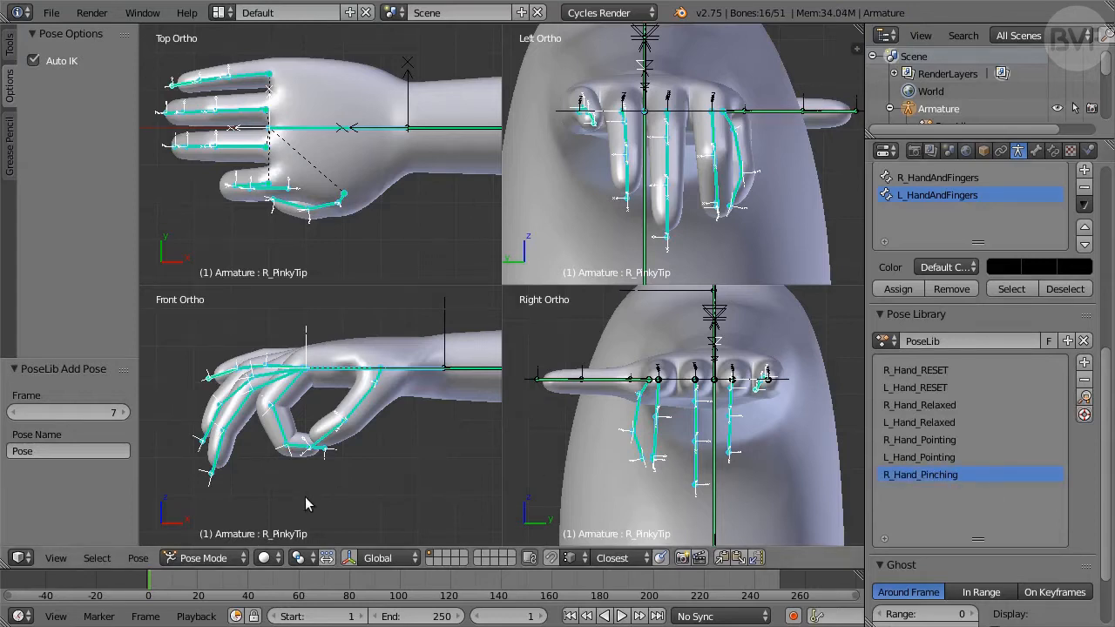
Step: Copy the right hand's pinching pose and paste it X-flipped onto the left hand
{"action": "left_click", "coordinate": [138, 557]}
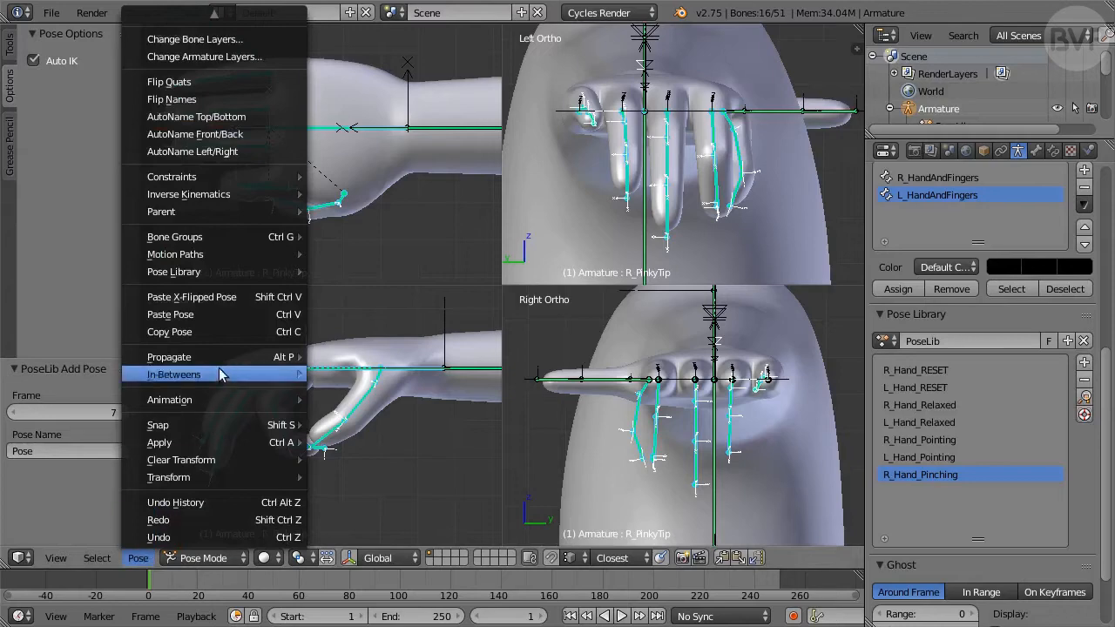
{"action": "left_click", "coordinate": [244, 331]}
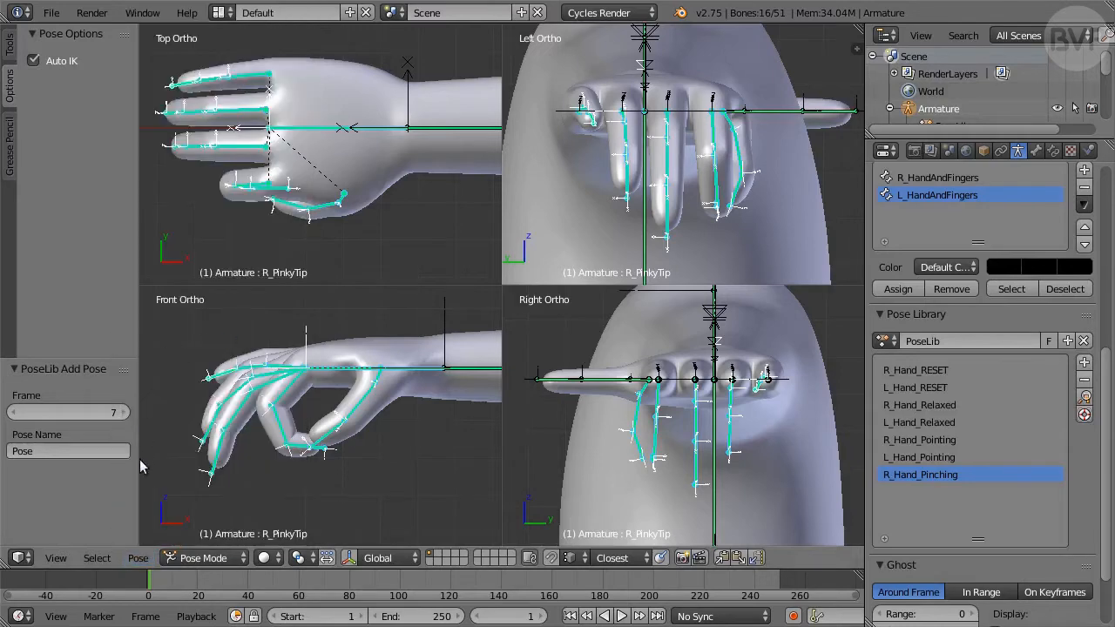
{"action": "left_click", "coordinate": [137, 558]}
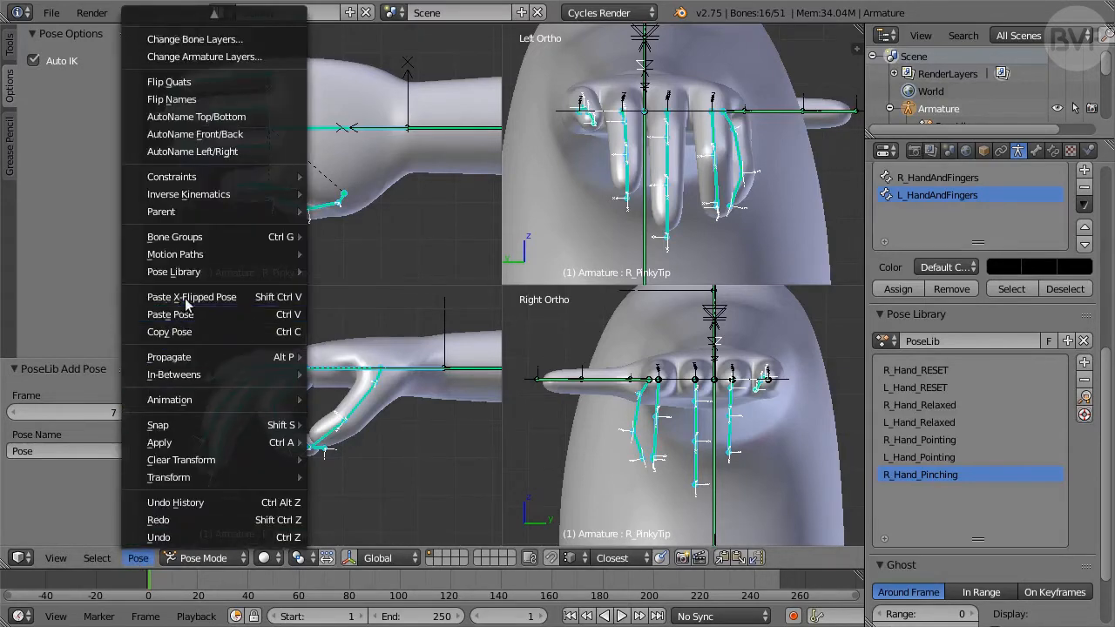
{"action": "left_click", "coordinate": [245, 297]}
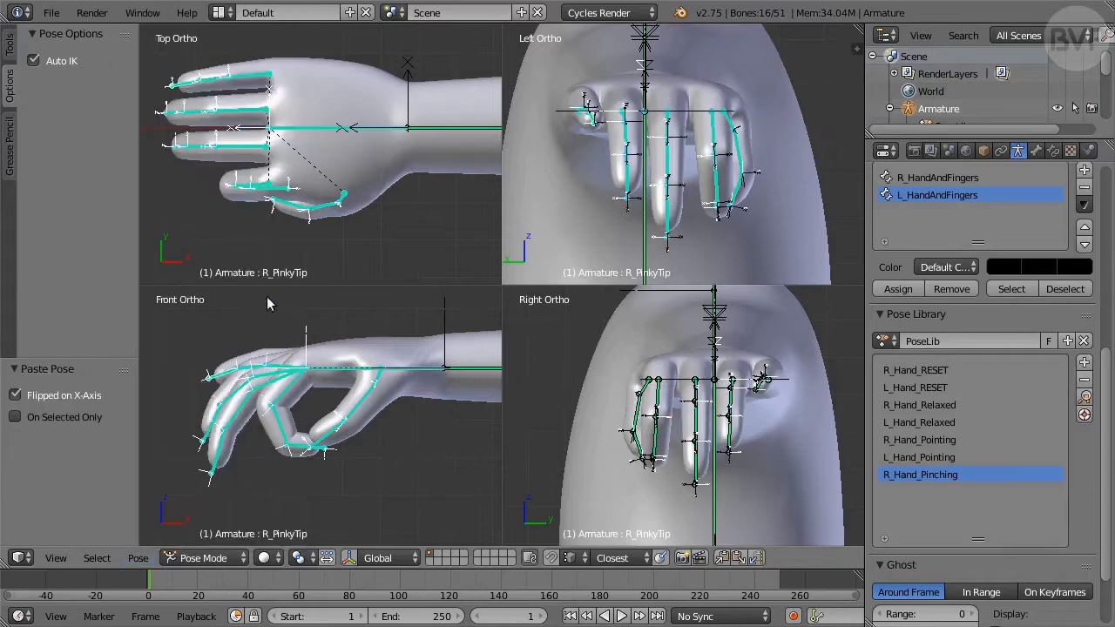
Step: Select only the bones of the L_HandAndFingers group and store their pose in the library as L_Hand_Pinching
{"action": "key", "text": "a"}
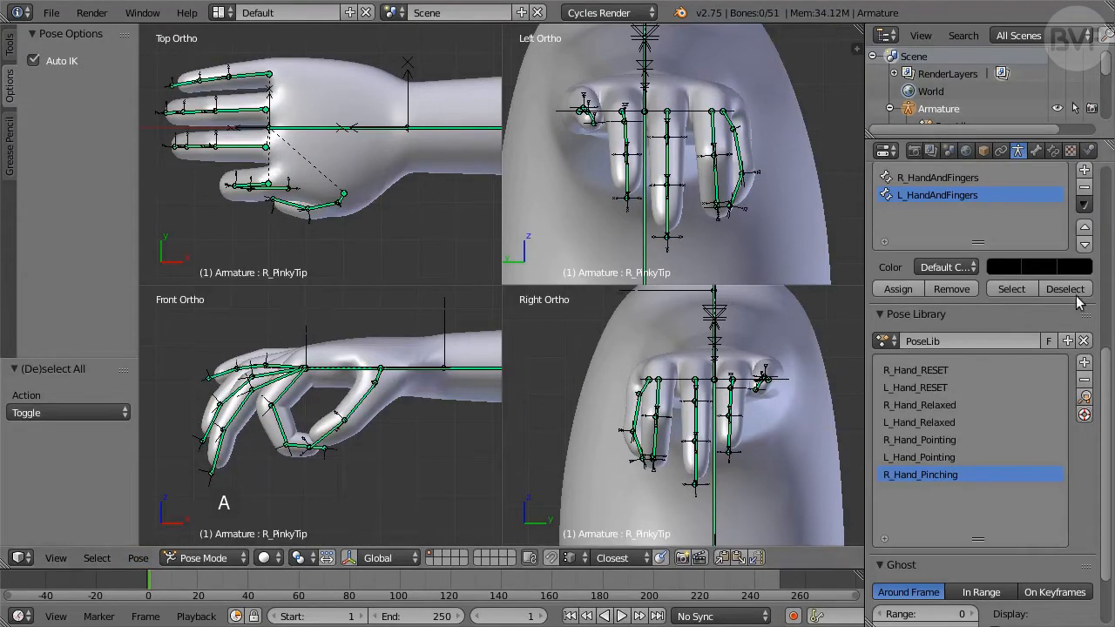
{"action": "left_click", "coordinate": [1012, 289]}
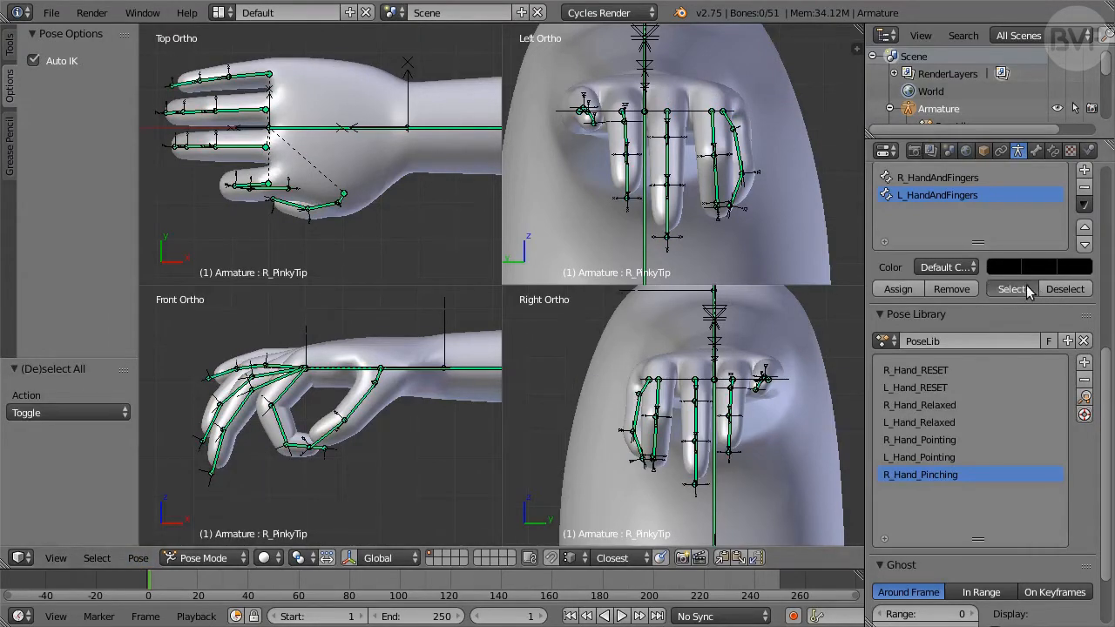
{"action": "left_click", "coordinate": [1084, 362]}
{"action": "left_click", "coordinate": [1052, 365]}
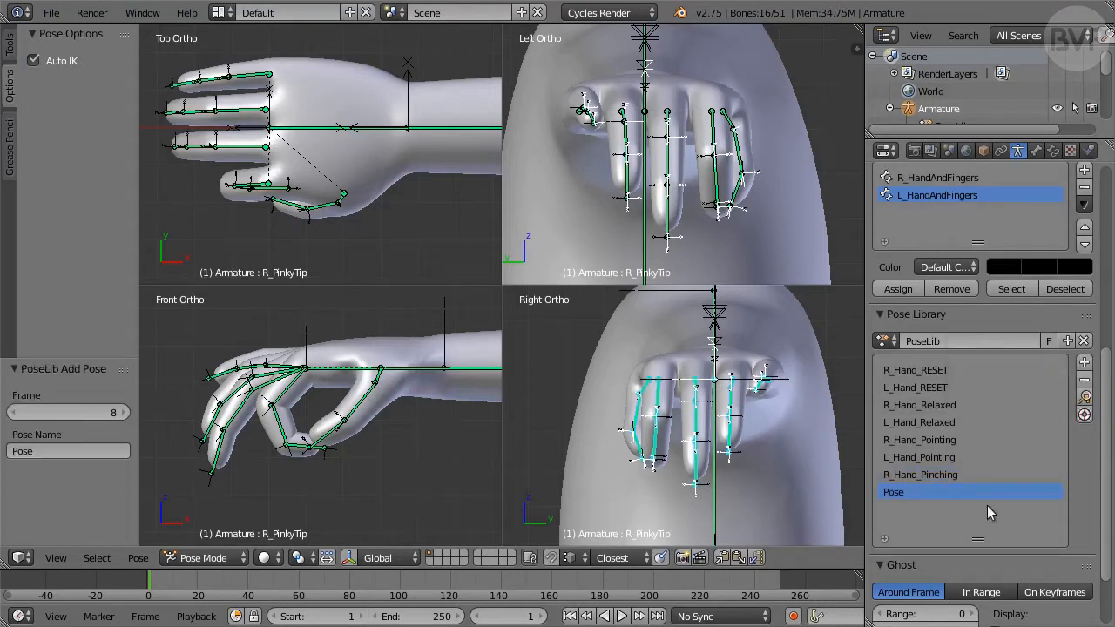
{"action": "double_click", "coordinate": [898, 493]}
{"action": "type", "text": "L_Hand_Pinching"}
{"action": "key", "text": "Return"}
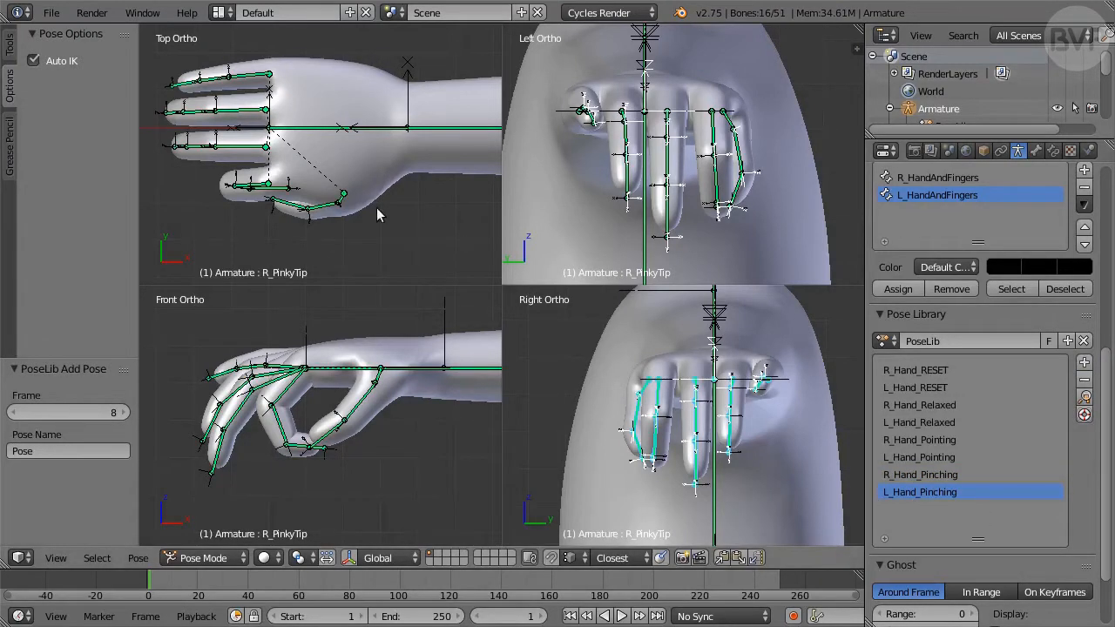
Step: Rotate the R_ThumbBase bone -13° in the front view
{"action": "right_click", "coordinate": [339, 203]}
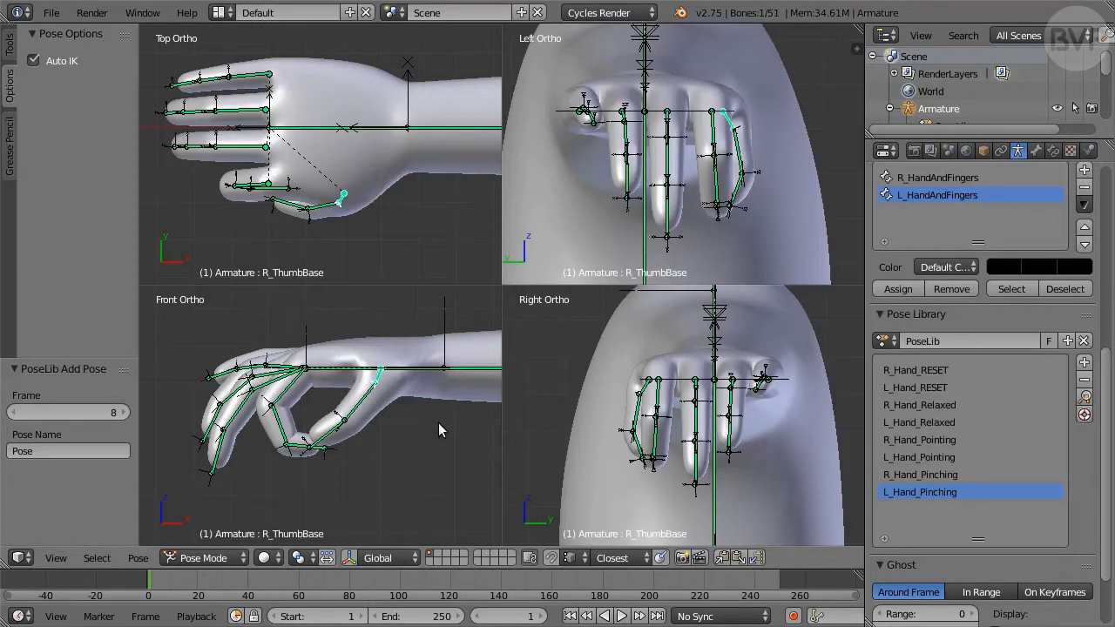
{"action": "type", "text": "r-13"}
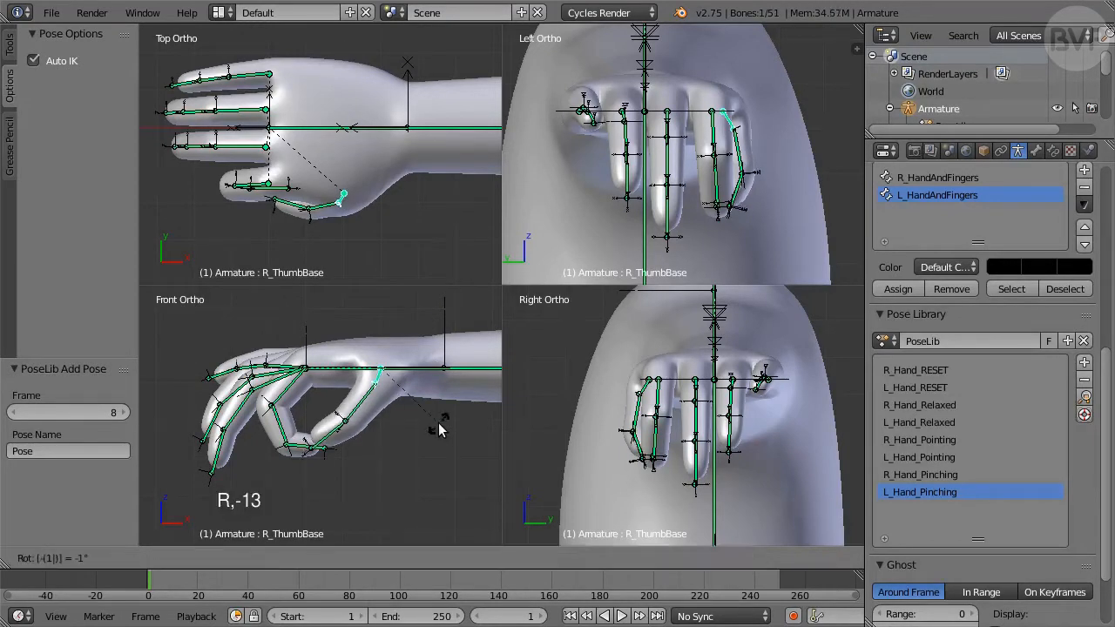
{"action": "key", "text": "Return"}
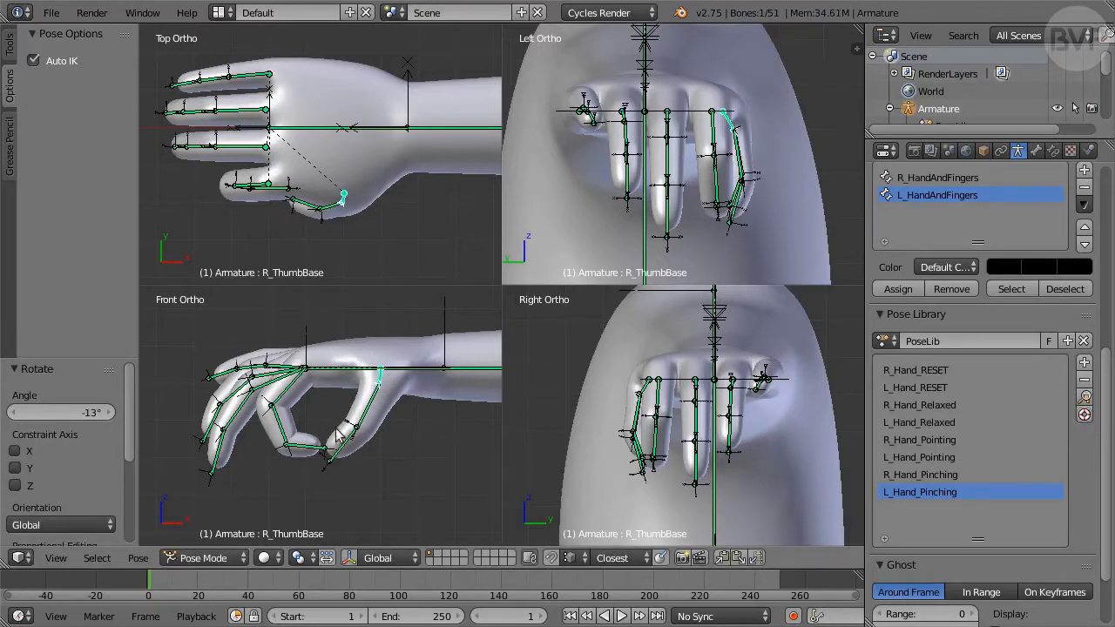
Step: In the front view, move R_IndexTip about -0.11 in X and -0.035 in Z, and rotate it about 13°
{"action": "right_click", "coordinate": [307, 447]}
{"action": "key", "text": "g"}
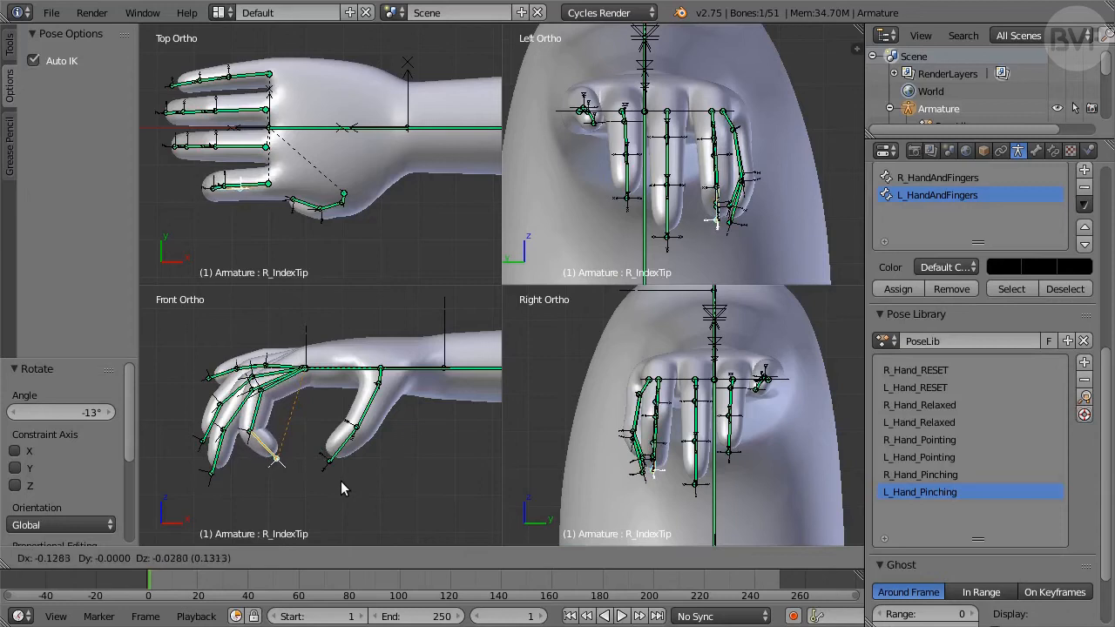
{"action": "left_click", "coordinate": [349, 482]}
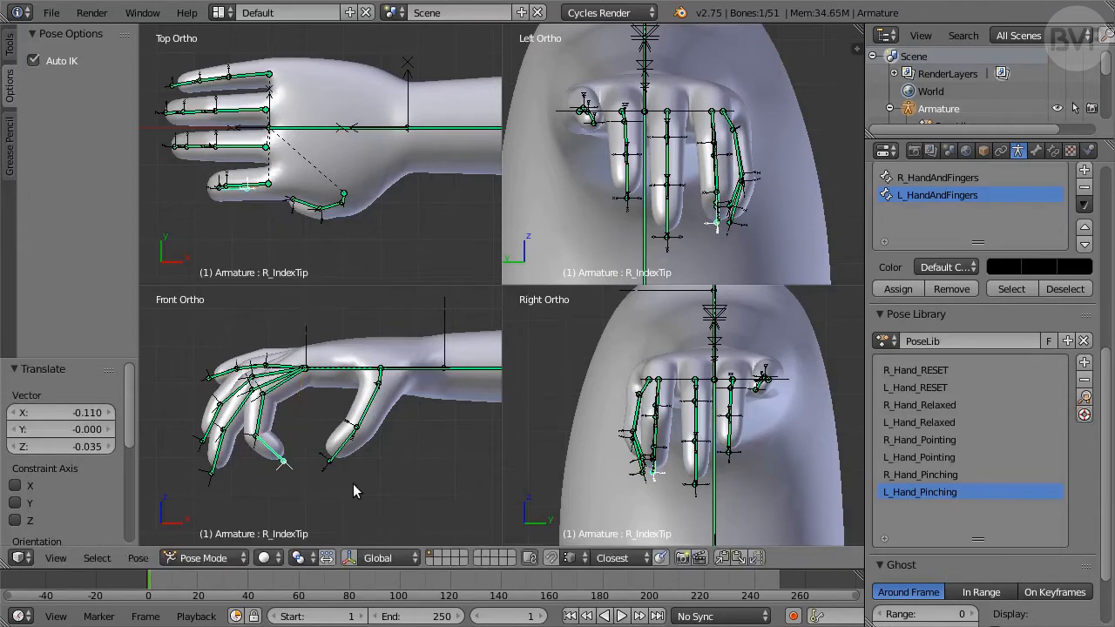
{"action": "key", "text": "r"}
{"action": "left_click", "coordinate": [332, 504]}
Step: Rotate the R_IndexBase bone about 5.6° in the front view
{"action": "right_click", "coordinate": [290, 394]}
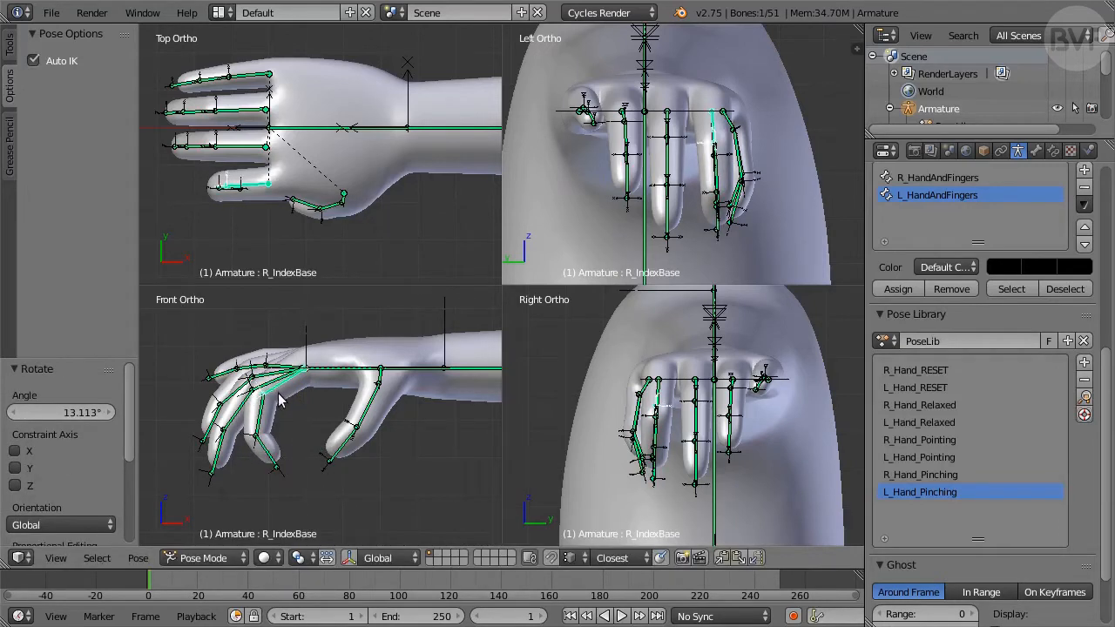
{"action": "key", "text": "r"}
{"action": "left_click", "coordinate": [304, 426]}
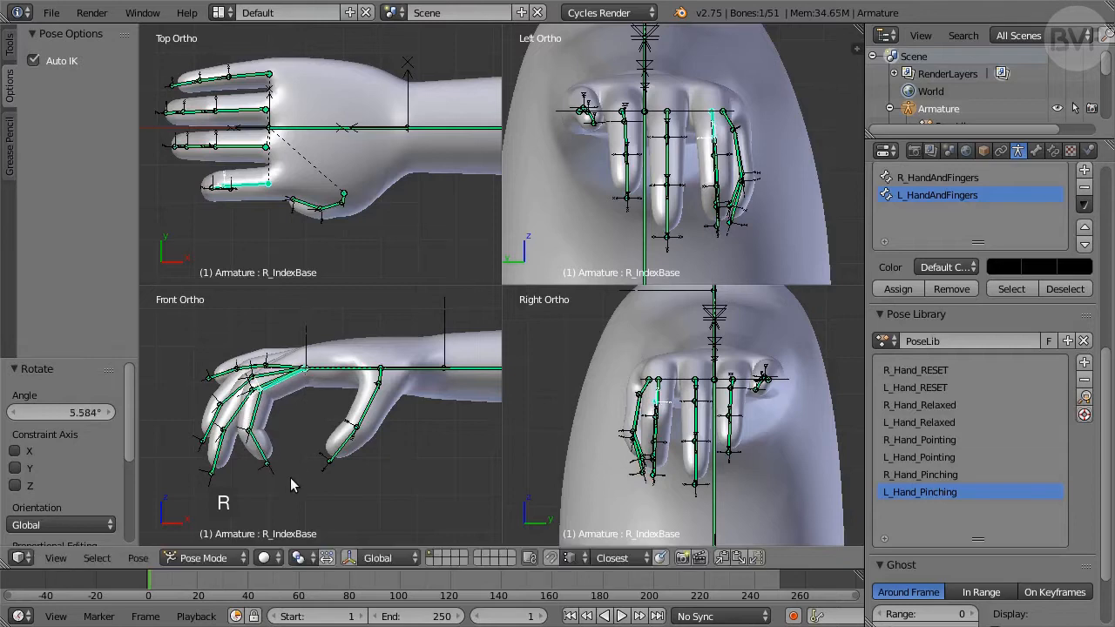
Step: In the front view, move R_MiddleTip about 0.166 in X and -0.009 in Z, and R_RingTip about 0.177 in X and -0.061 in Z
{"action": "right_click", "coordinate": [223, 457]}
{"action": "key", "text": "g"}
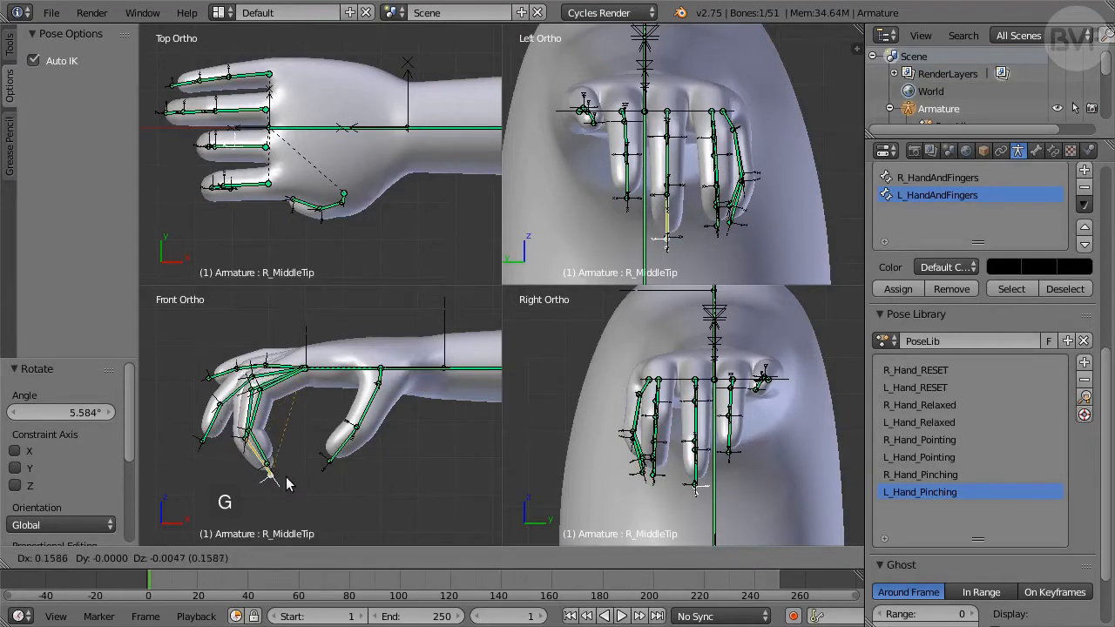
{"action": "left_click", "coordinate": [284, 481]}
{"action": "right_click", "coordinate": [219, 440]}
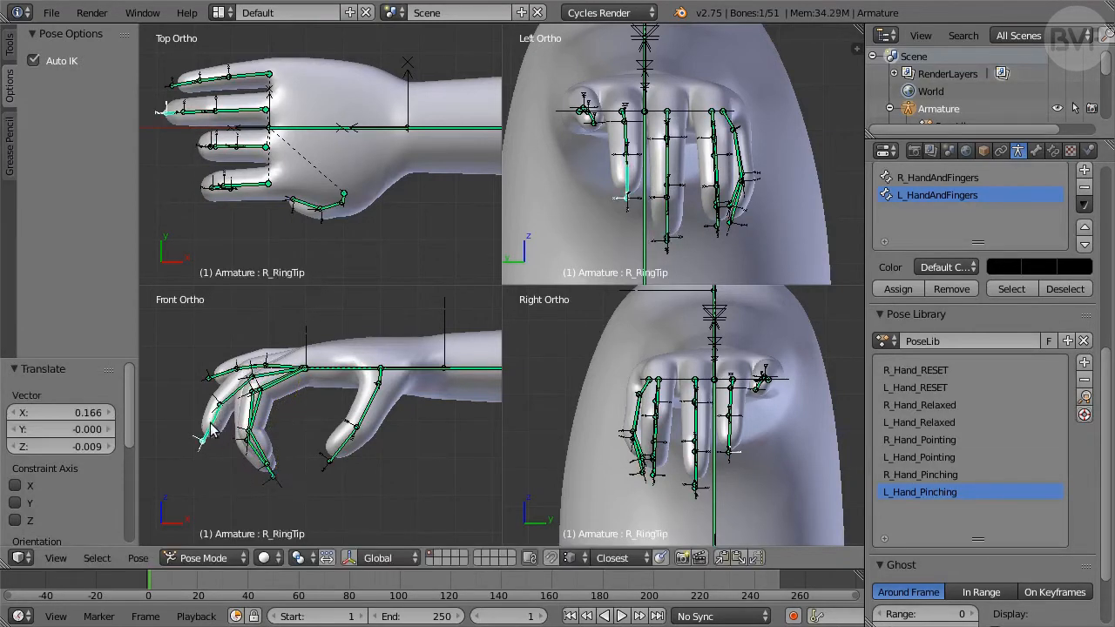
{"action": "key", "text": "g"}
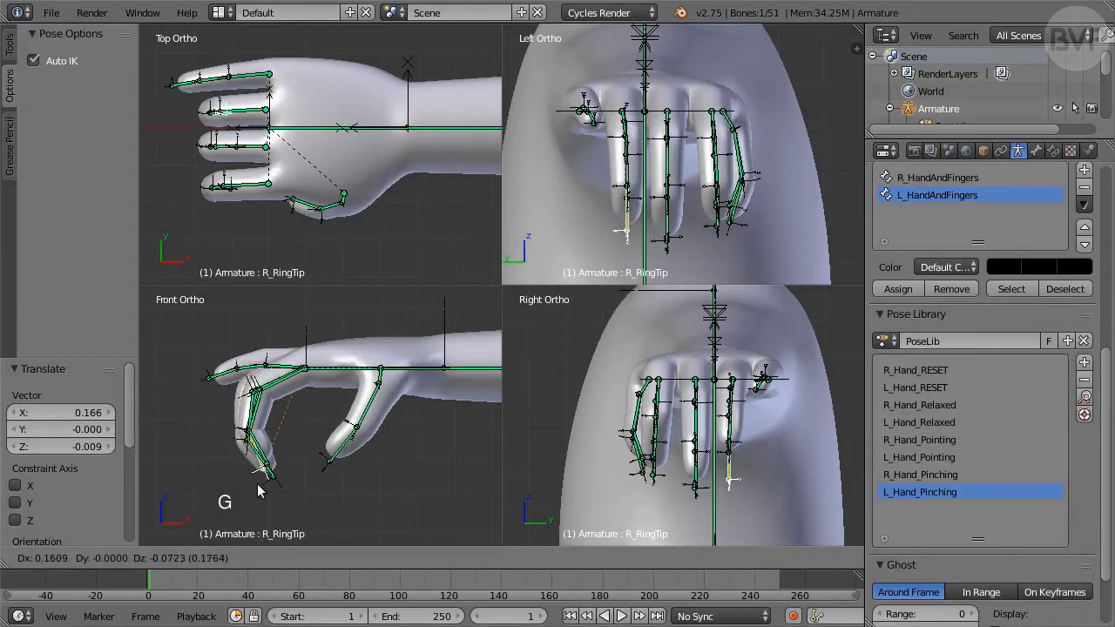
{"action": "left_click", "coordinate": [264, 471]}
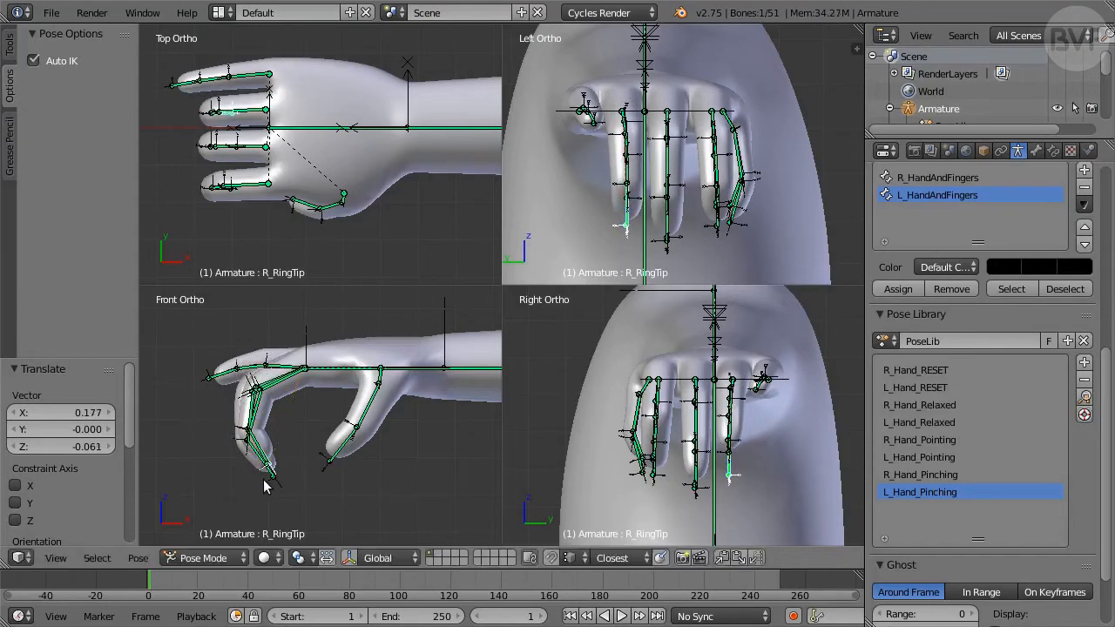
Step: In the front view, move R_PinkyTip about 0.203 in X and -0.019 in Z, and rotate it about -24°
{"action": "right_click", "coordinate": [189, 410]}
{"action": "key", "text": "g"}
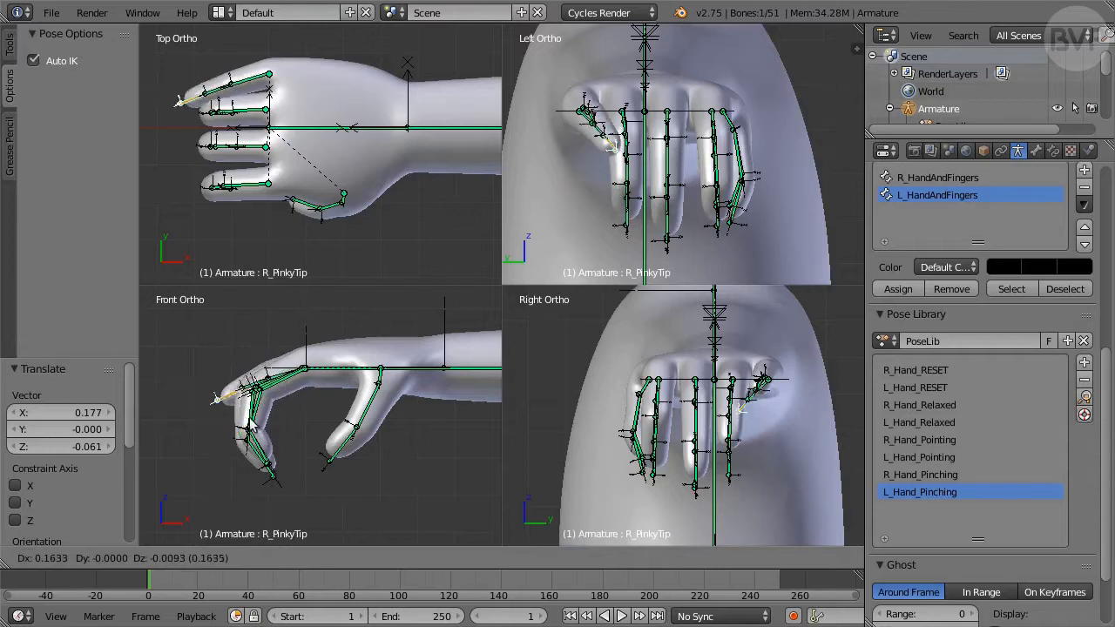
{"action": "left_click", "coordinate": [279, 450]}
{"action": "key", "text": "r"}
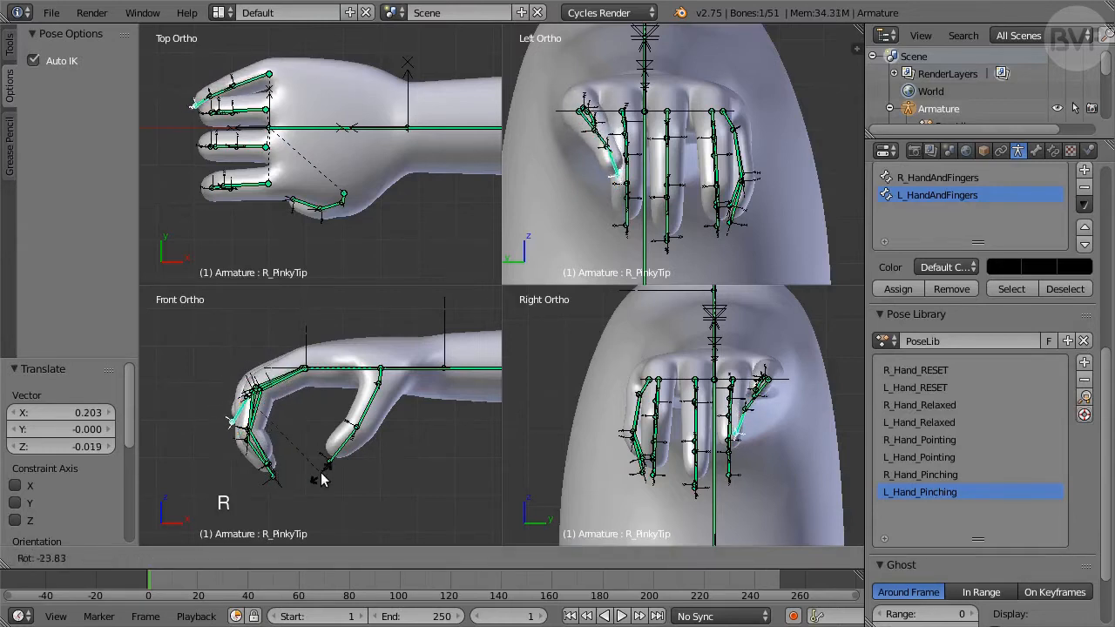
{"action": "left_click", "coordinate": [322, 479]}
Step: Rotate R_PinkyMid about -15.7° in the front view and R_PinkyBase about 10.6° in the top view
{"action": "key", "text": "bracketleft"}
{"action": "key", "text": "r"}
{"action": "left_click", "coordinate": [373, 496]}
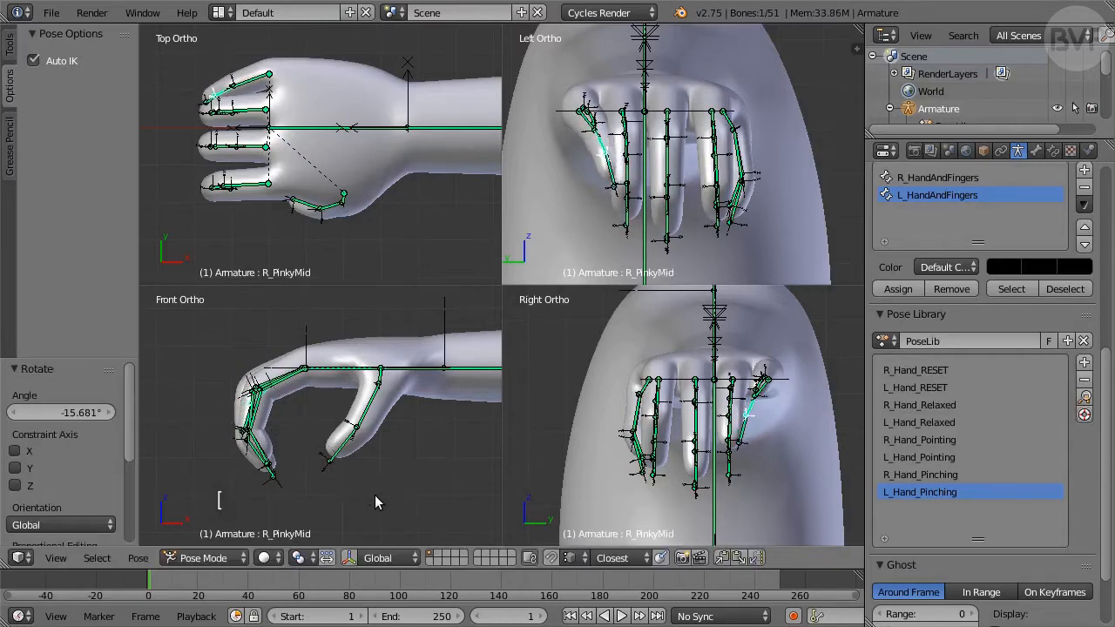
{"action": "right_click", "coordinate": [257, 81]}
{"action": "key", "text": "r"}
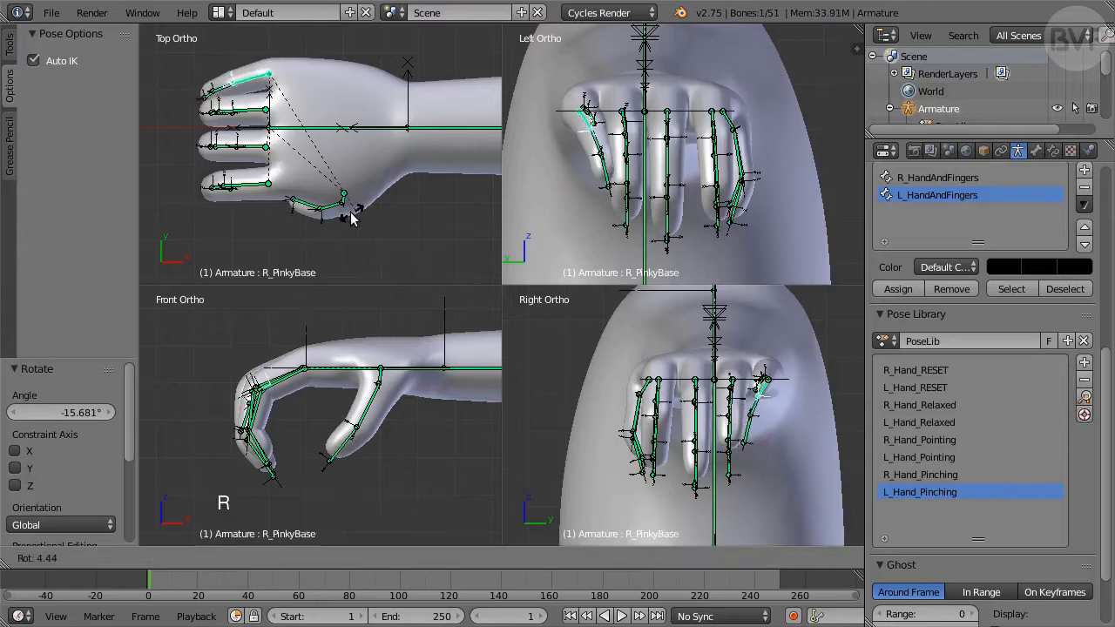
{"action": "left_click", "coordinate": [341, 218]}
Step: Rotate R_IndexBase about 8.4° in the top view and about -6.7° around its local Y axis
{"action": "right_click", "coordinate": [251, 185]}
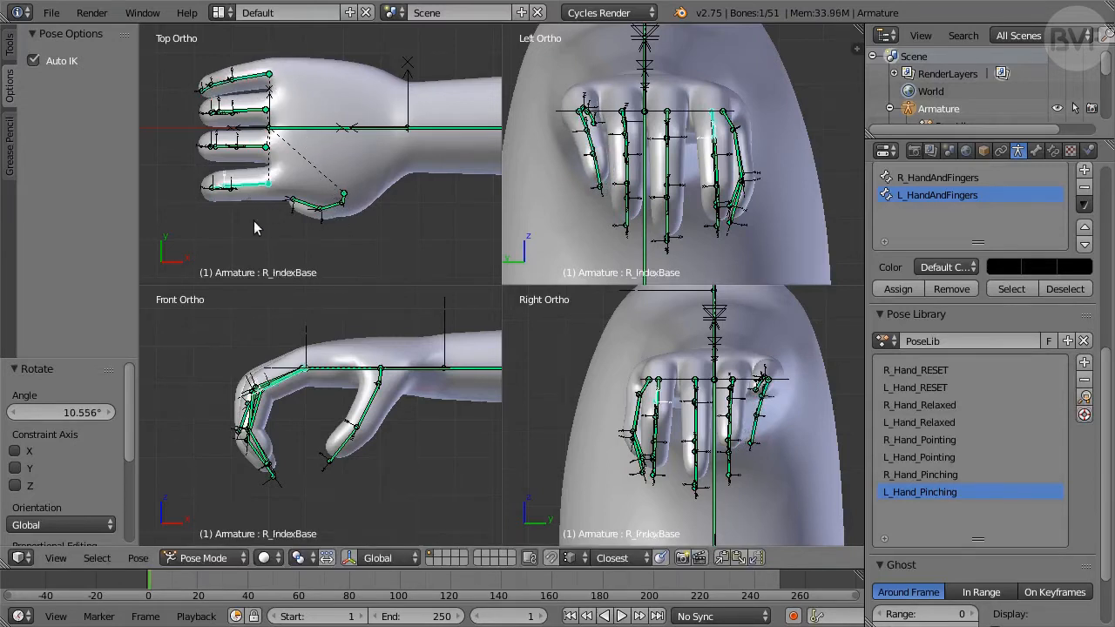
{"action": "key", "text": "r"}
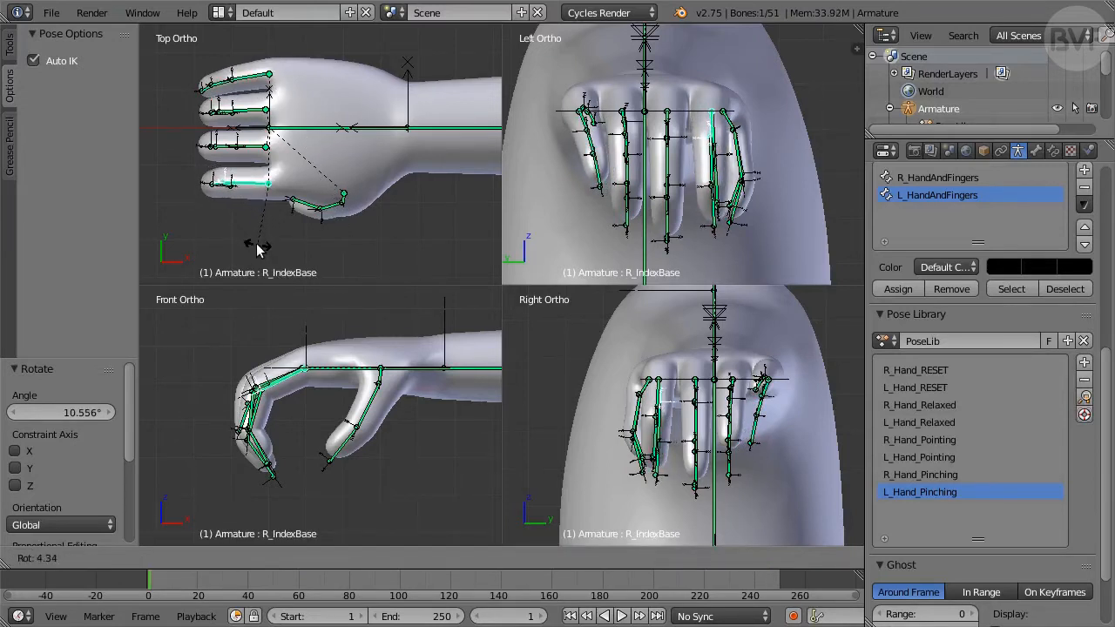
{"action": "left_click", "coordinate": [254, 251]}
{"action": "key", "text": "r"}
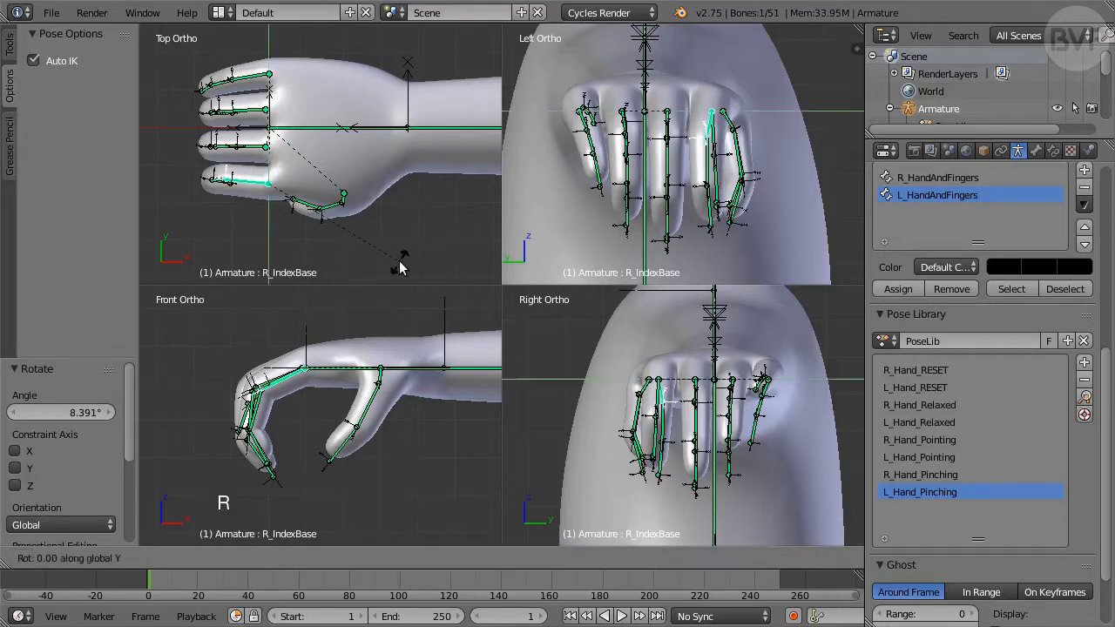
{"action": "key", "text": "y"}
{"action": "key", "text": "y"}
{"action": "left_click", "coordinate": [451, 271]}
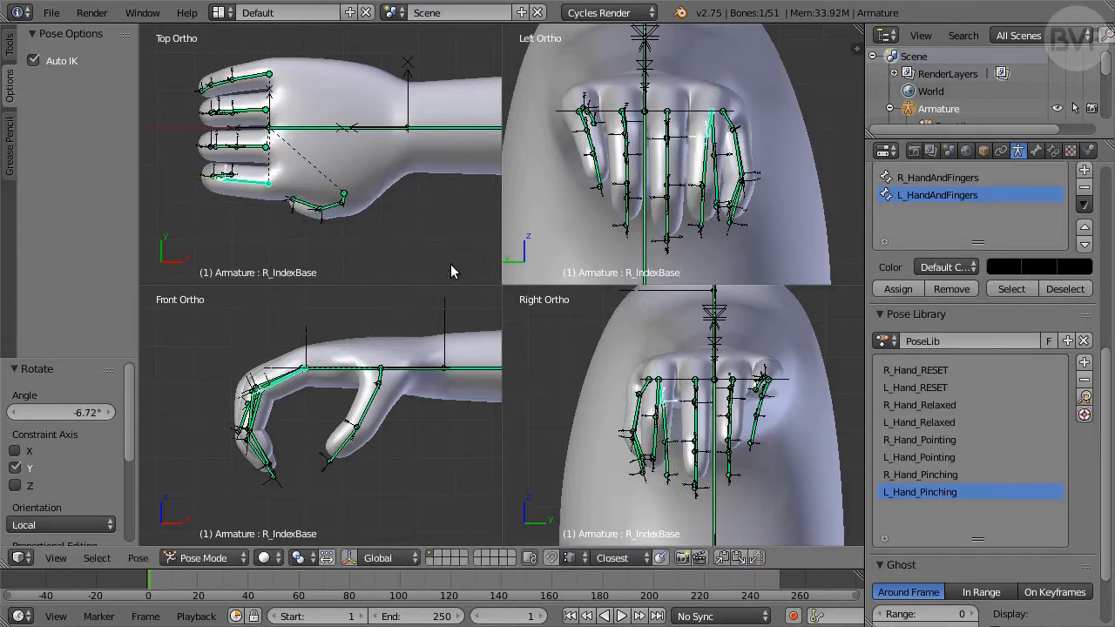
Step: Fine-tune R_IndexBase with rotations of about -2.5° in the top view, -2° around local Y, and 2.9° in the top view
{"action": "key", "text": "r"}
{"action": "left_click", "coordinate": [388, 261]}
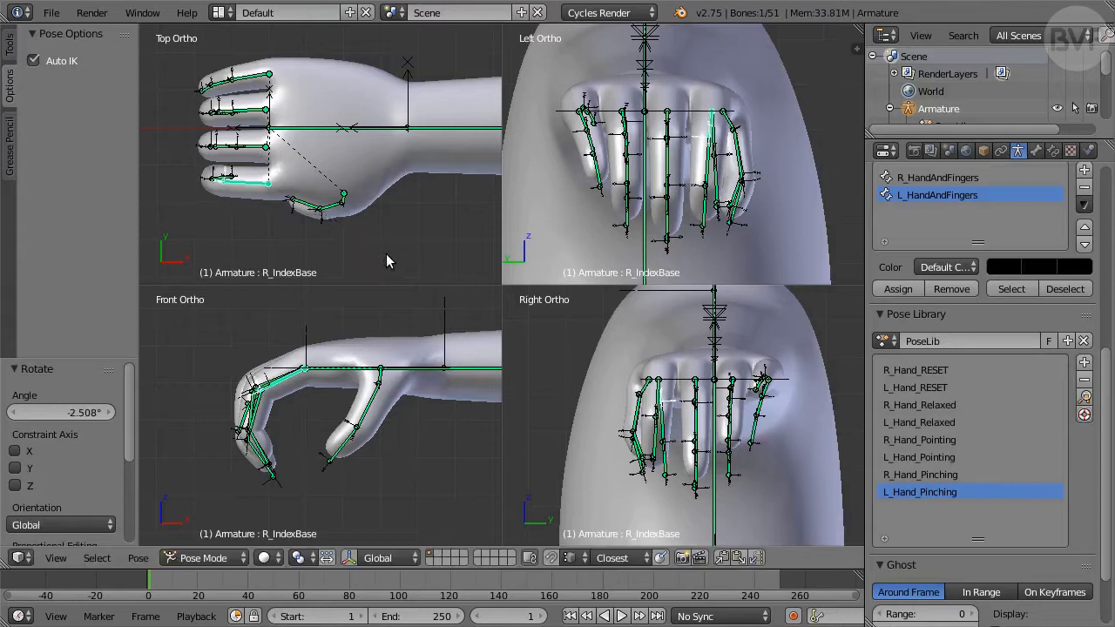
{"action": "key", "text": "r"}
{"action": "key", "text": "y"}
{"action": "key", "text": "y"}
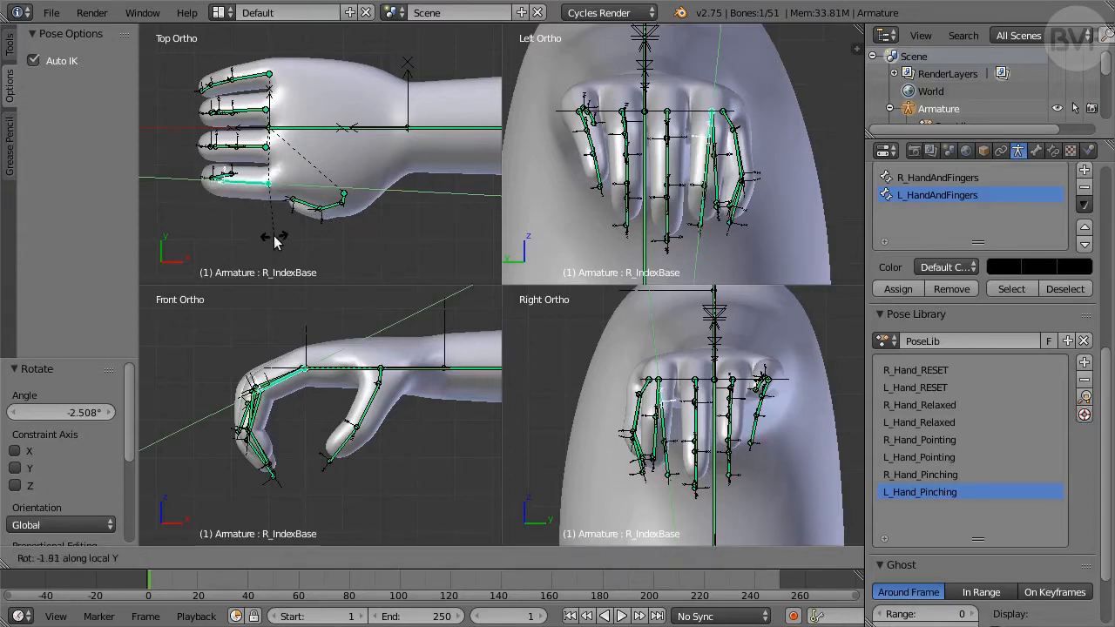
{"action": "left_click", "coordinate": [276, 251]}
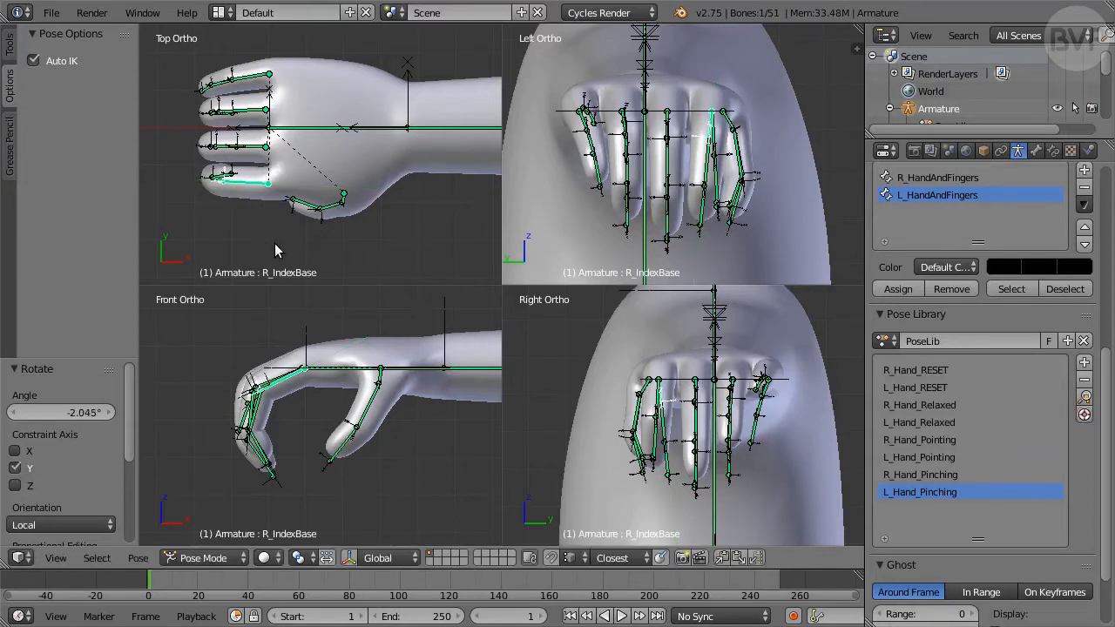
{"action": "key", "text": "r"}
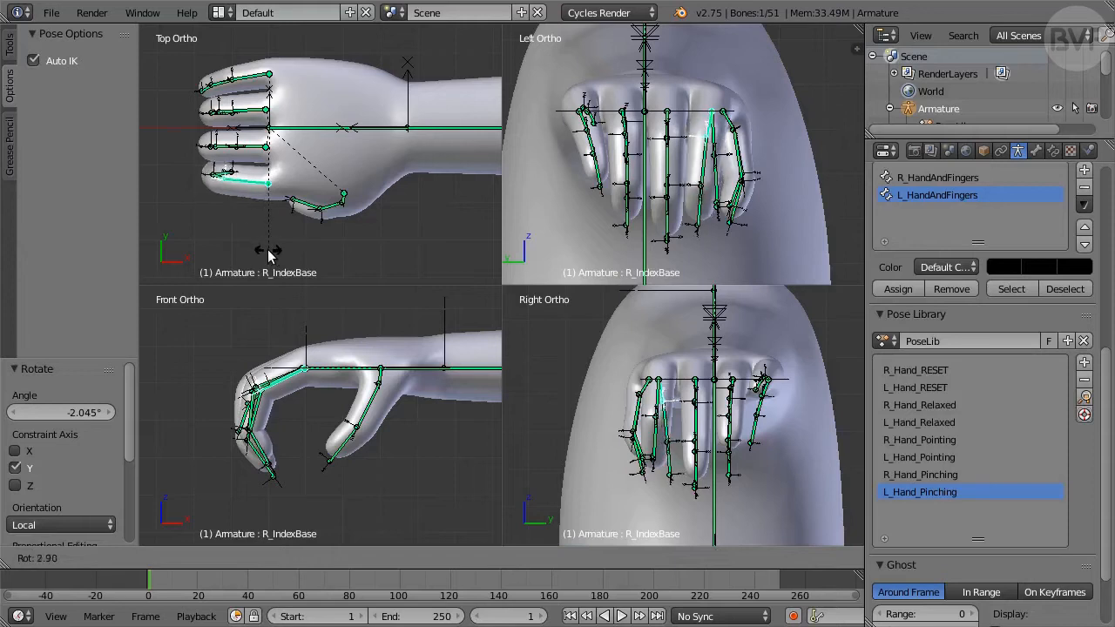
{"action": "left_click", "coordinate": [270, 253]}
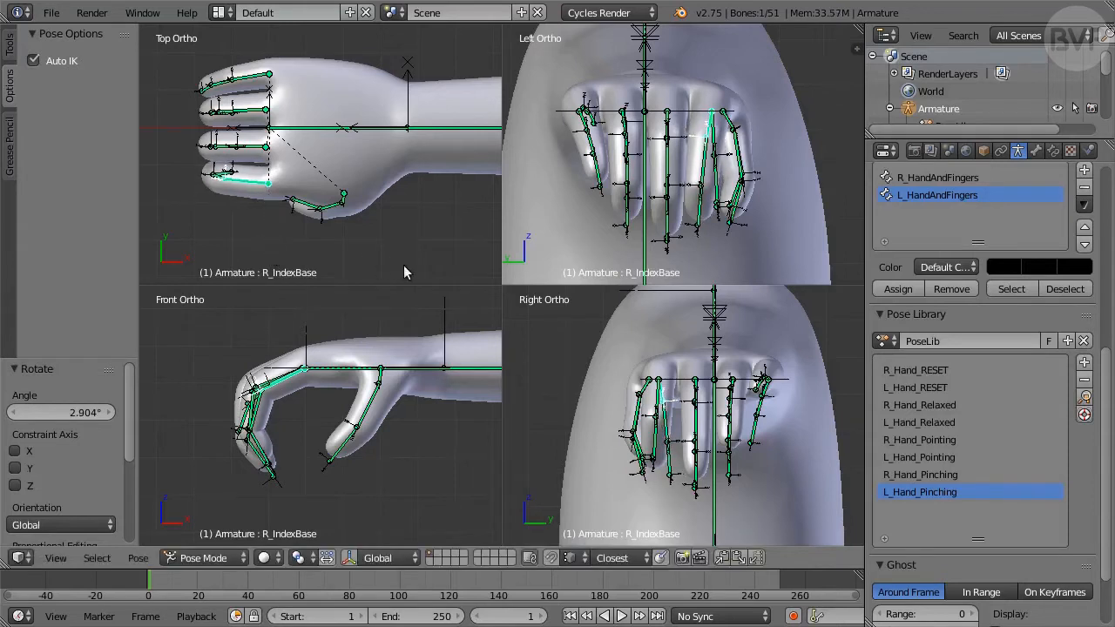
Step: In the front view, rotate R_ThumbMid about -5.9° and R_ThumbTip about -2.6°
{"action": "right_click", "coordinate": [370, 409]}
{"action": "key", "text": "r"}
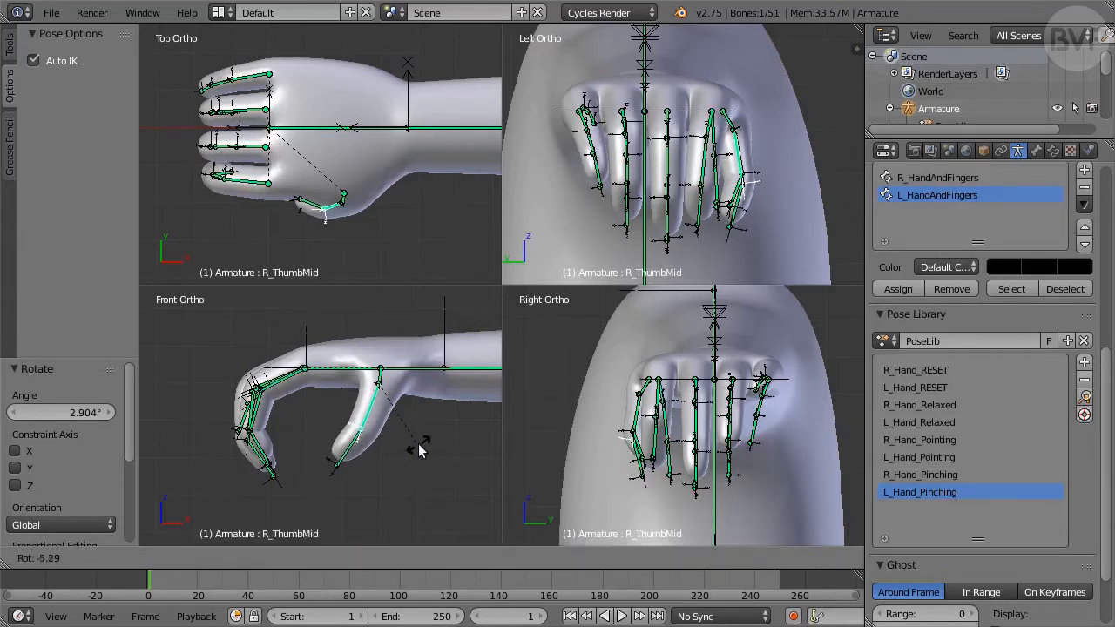
{"action": "left_click", "coordinate": [418, 445]}
{"action": "right_click", "coordinate": [350, 451]}
{"action": "key", "text": "r"}
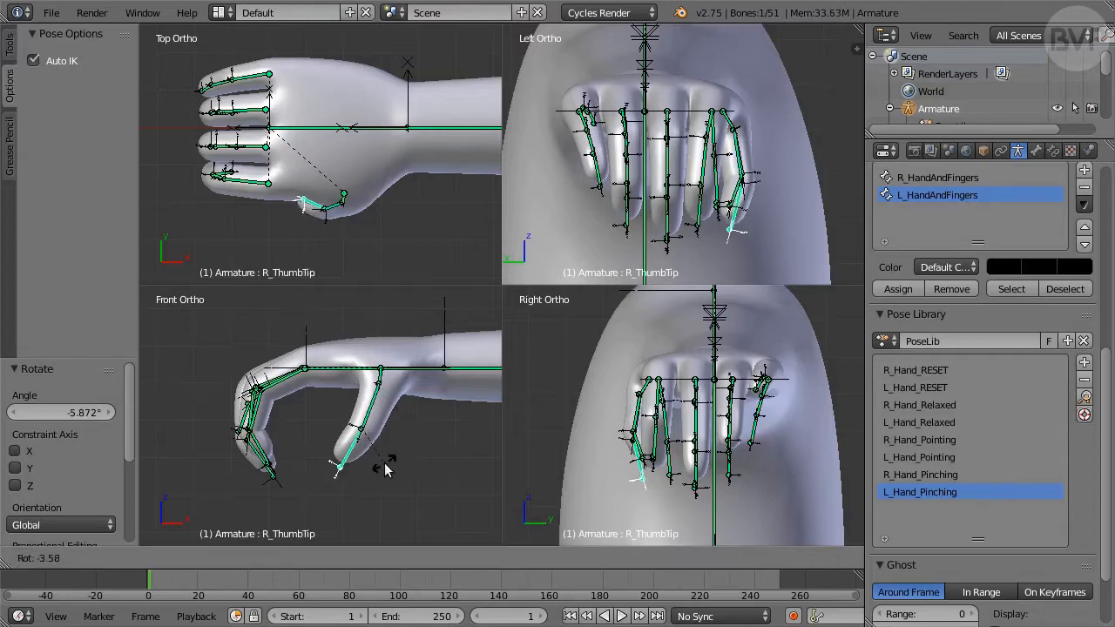
{"action": "left_click", "coordinate": [389, 462]}
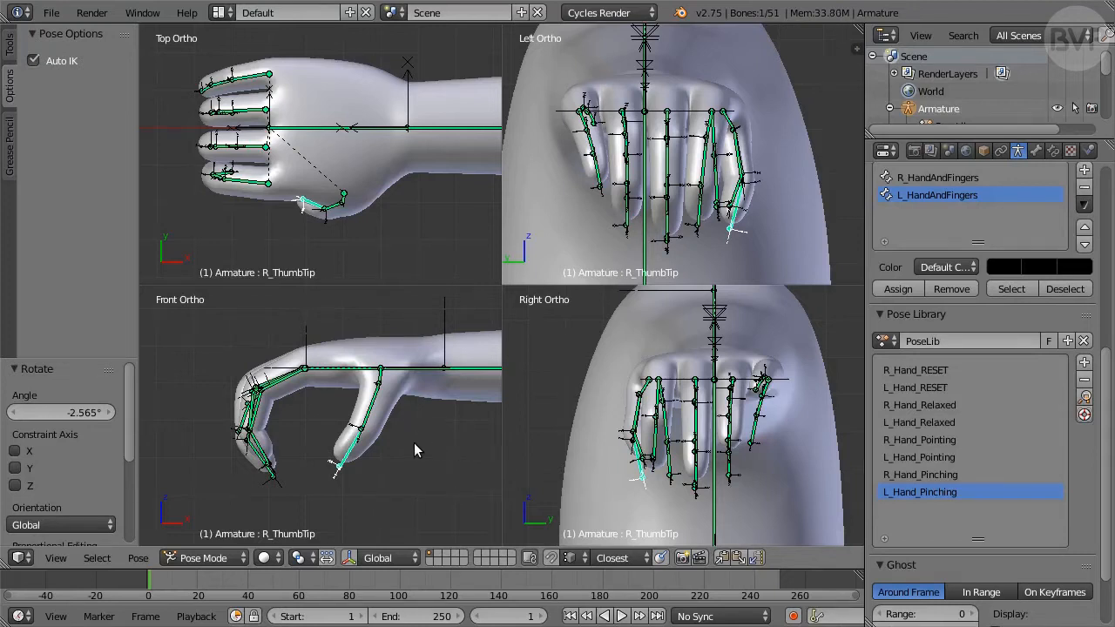
Step: Select all bones in the right hand's bone group and store their pose in the library as R_Hand_Grasping
{"action": "key", "text": "shift+g"}
{"action": "left_click", "coordinate": [388, 445]}
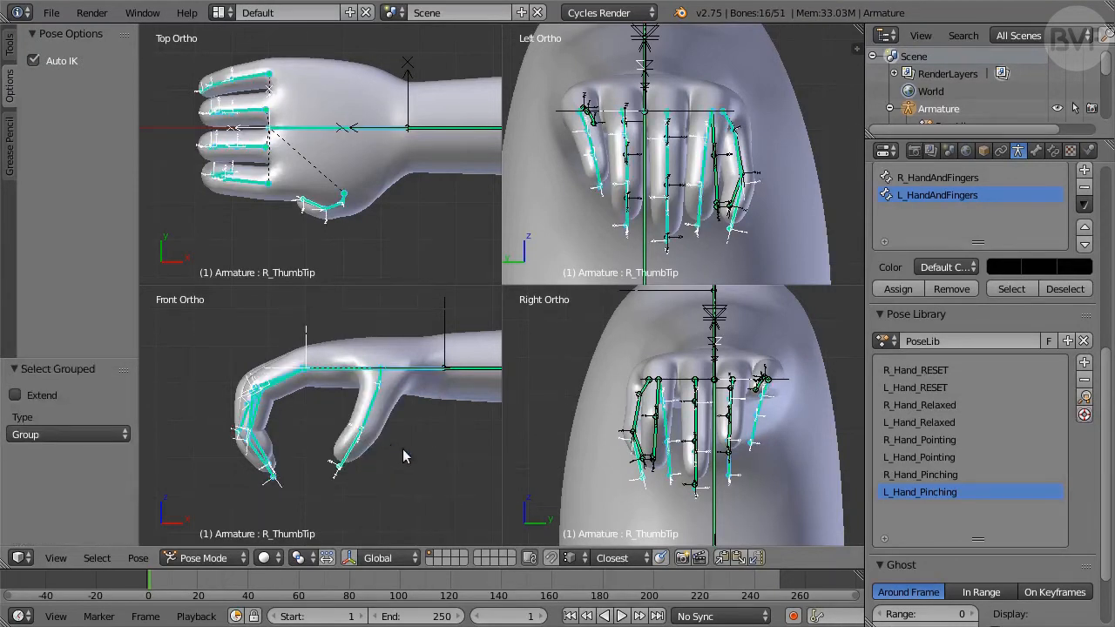
{"action": "left_click", "coordinate": [1084, 362]}
{"action": "left_click", "coordinate": [1049, 366]}
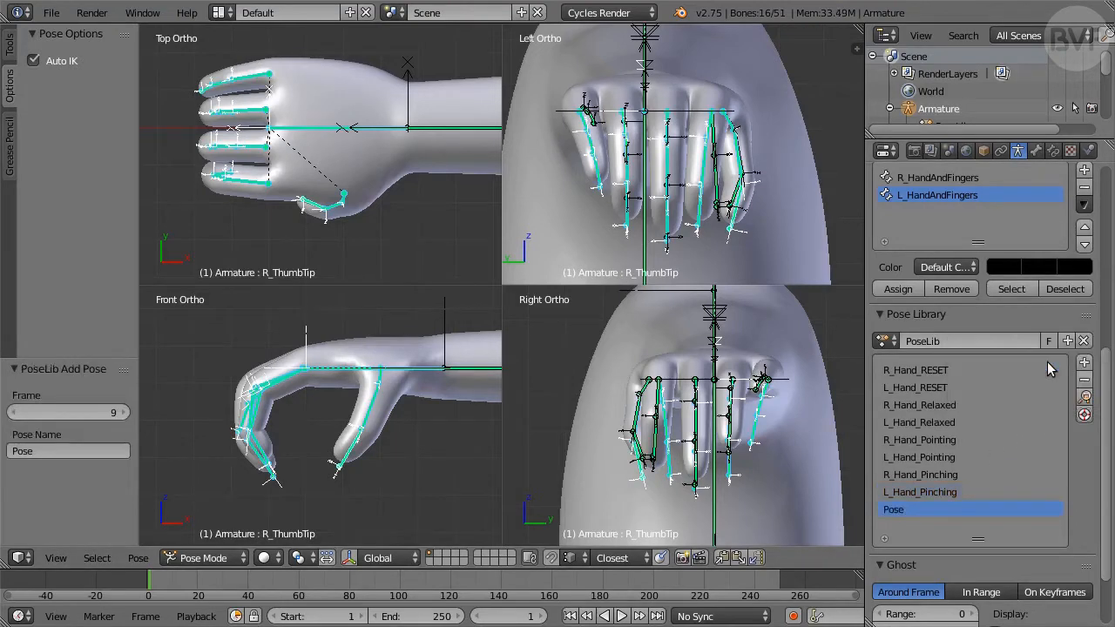
{"action": "double_click", "coordinate": [897, 512]}
{"action": "type", "text": "R_Hand_Grasping"}
{"action": "key", "text": "Return"}
Step: Copy the right-hand grasping pose and paste it X-flipped onto the left hand
{"action": "left_click", "coordinate": [138, 557]}
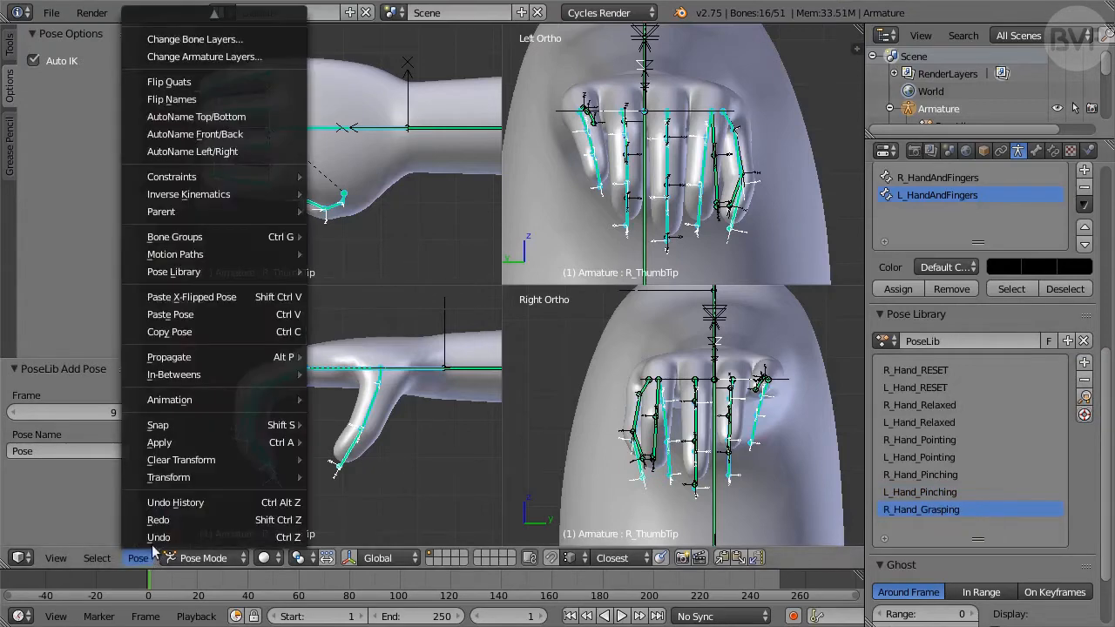
{"action": "left_click", "coordinate": [249, 337]}
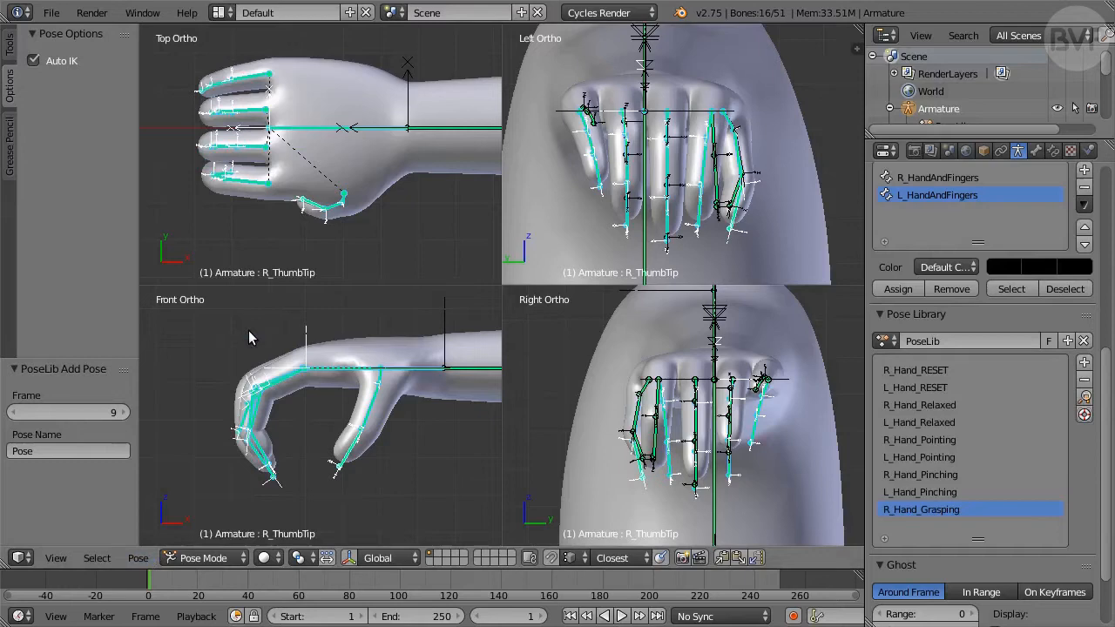
{"action": "left_click", "coordinate": [138, 557]}
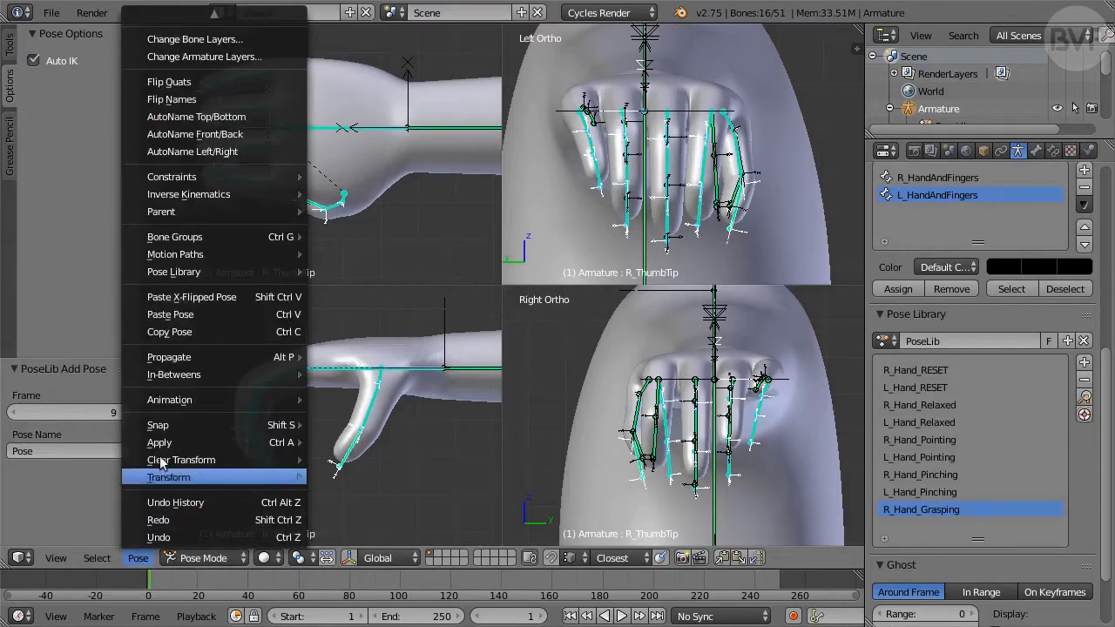
{"action": "left_click", "coordinate": [249, 297]}
Step: Select only the L_HandAndFingers bones, store their pose as L_Hand_Grasping, and enlarge the pose list
{"action": "key", "text": "a"}
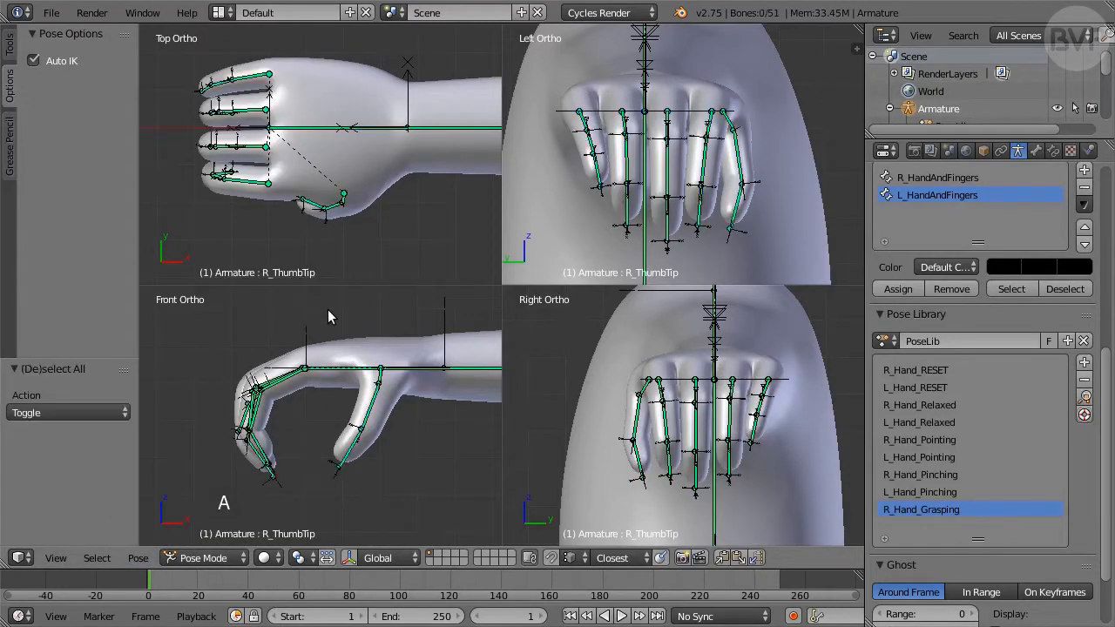
{"action": "left_click", "coordinate": [1012, 289]}
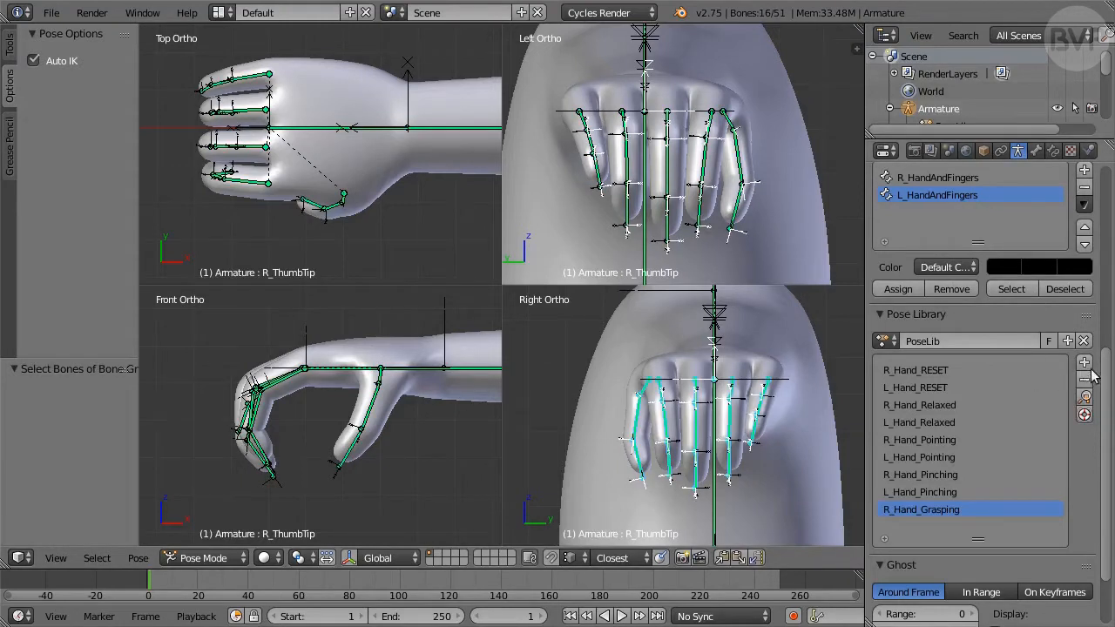
{"action": "left_click", "coordinate": [1084, 362]}
{"action": "left_click", "coordinate": [1054, 372]}
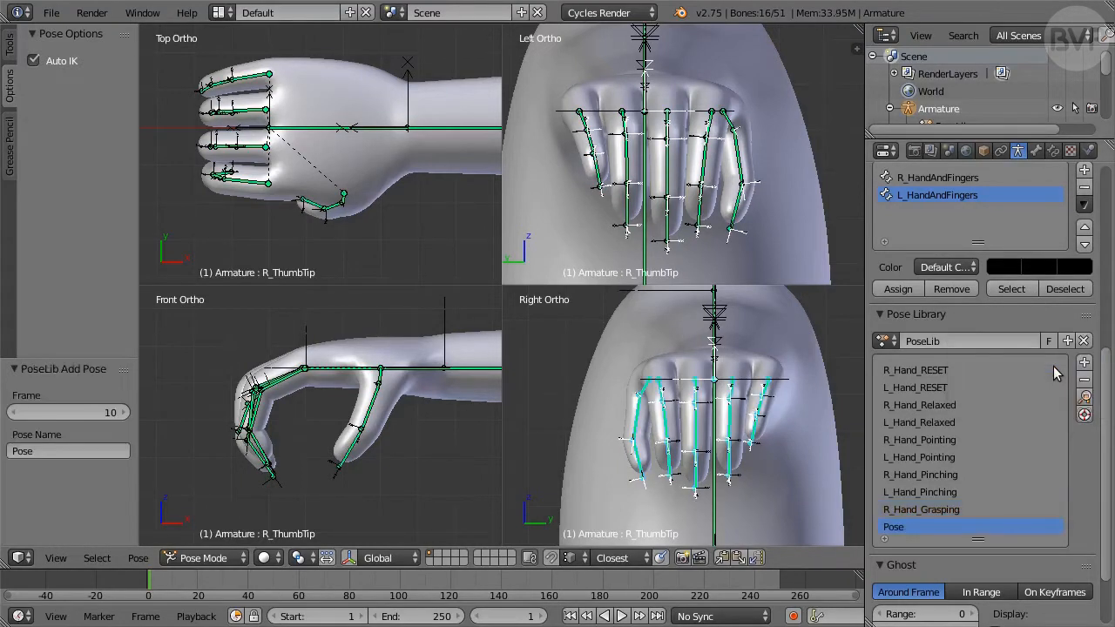
{"action": "double_click", "coordinate": [893, 527]}
{"action": "type", "text": "L_Hand_Grasping"}
{"action": "left_click_drag", "start_coordinate": [978, 538], "coordinate": [981, 567]}
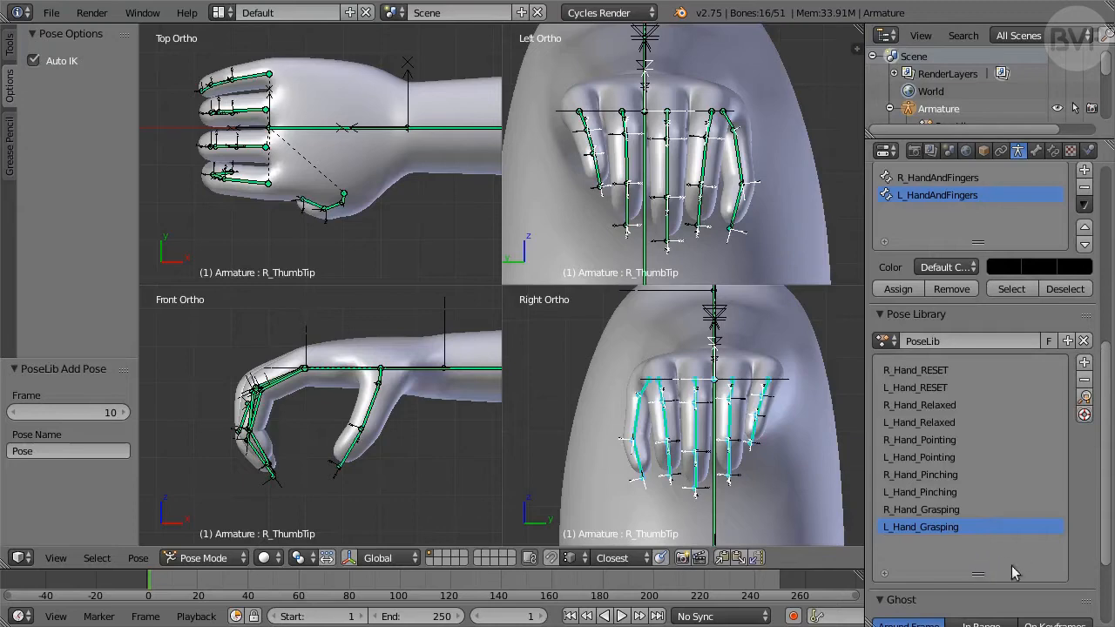
Step: Curl the right index finger in the front view by moving R_IndexTip inward and rotating R_IndexMid about -79.5°
{"action": "right_click", "coordinate": [247, 190]}
{"action": "key", "text": "bracketright"}
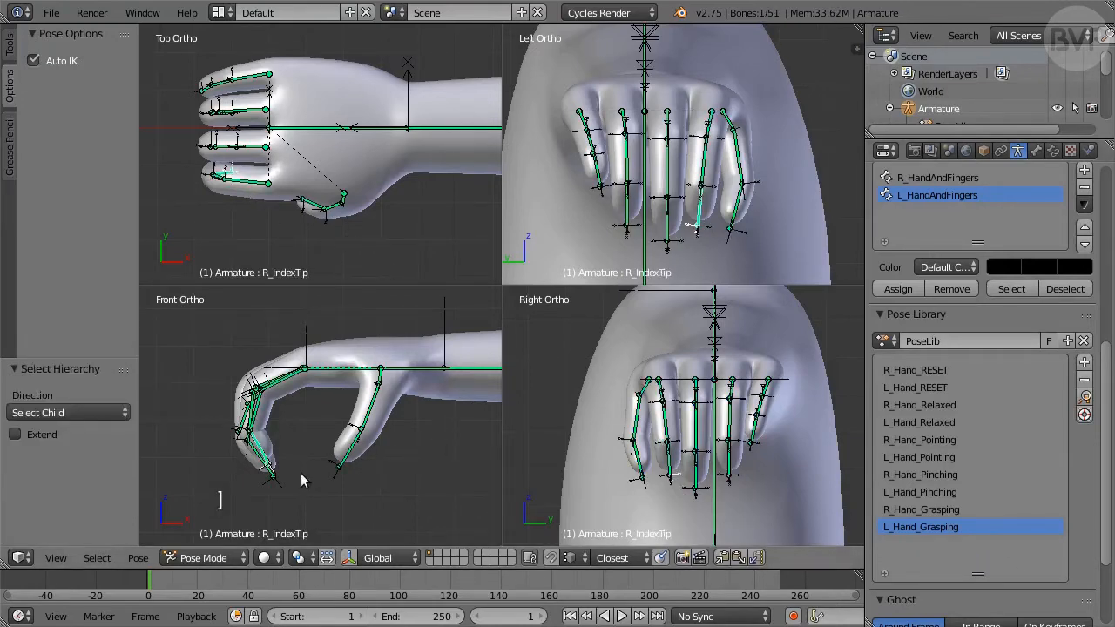
{"action": "key", "text": "g"}
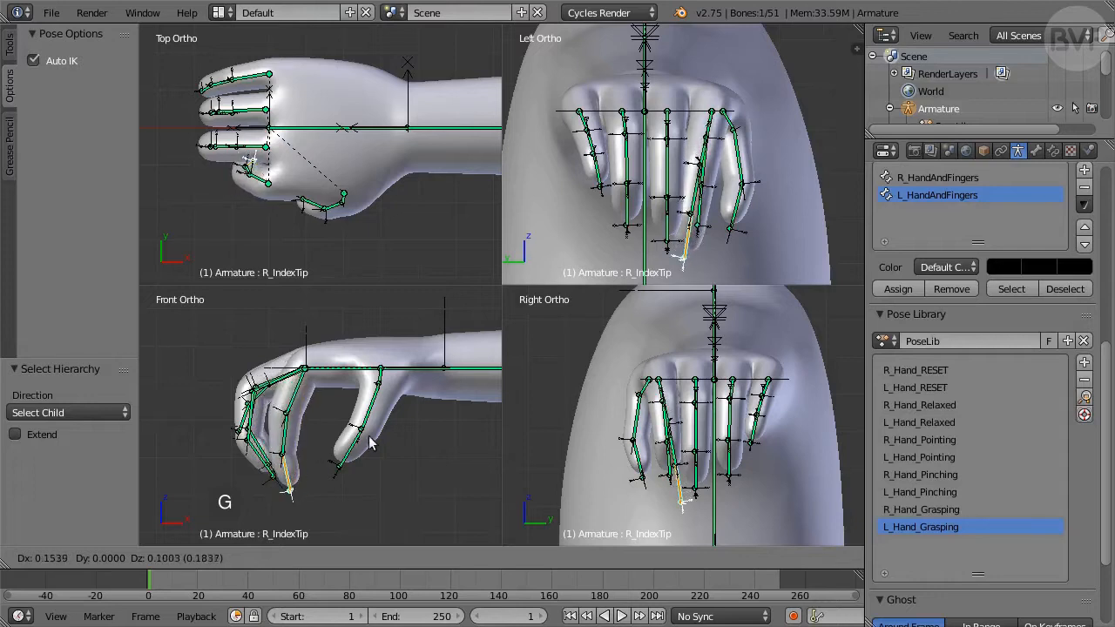
{"action": "left_click", "coordinate": [436, 444]}
{"action": "key", "text": "bracketleft"}
{"action": "key", "text": "r"}
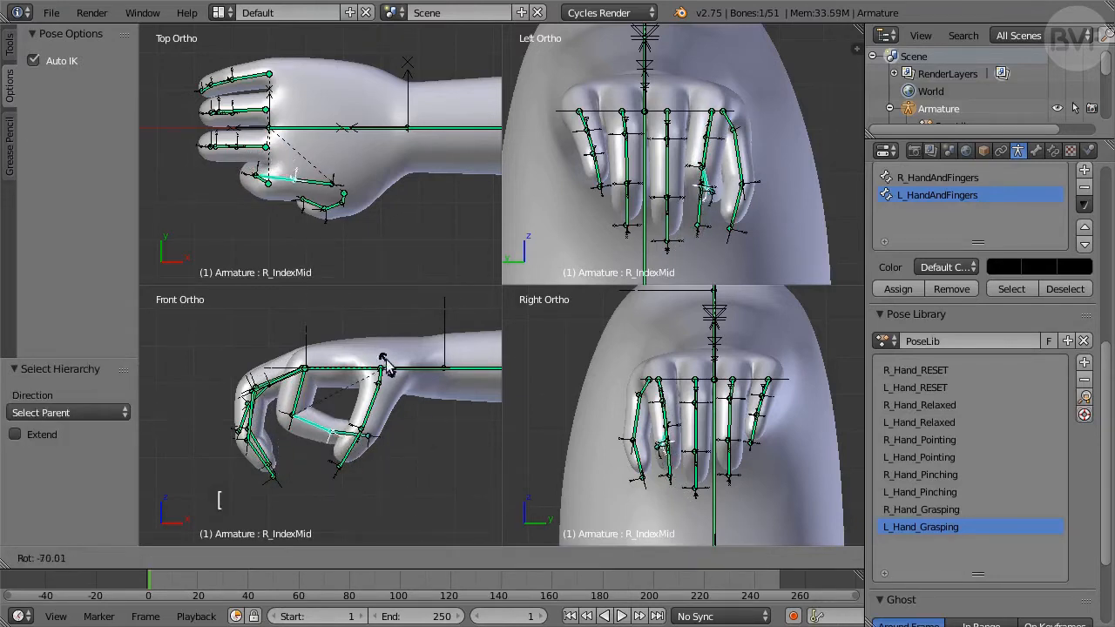
{"action": "left_click", "coordinate": [378, 354]}
Step: Rotate R_IndexBase about -5.4° around its local Y axis and about -19° in the front view
{"action": "right_click", "coordinate": [302, 399]}
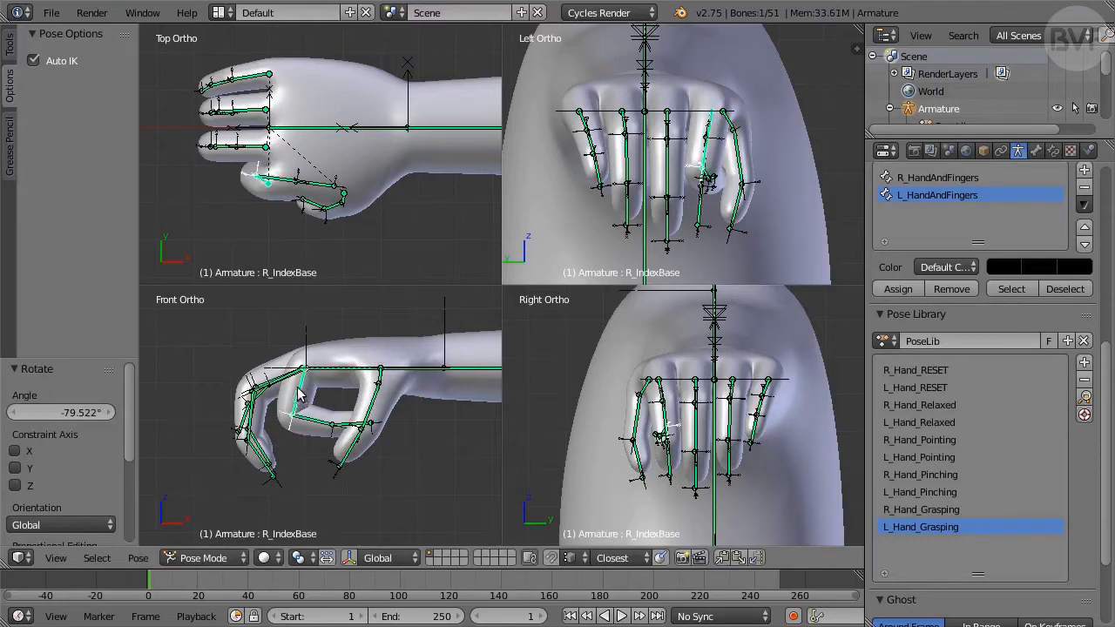
{"action": "key", "text": "r"}
{"action": "key", "text": "y"}
{"action": "key", "text": "y"}
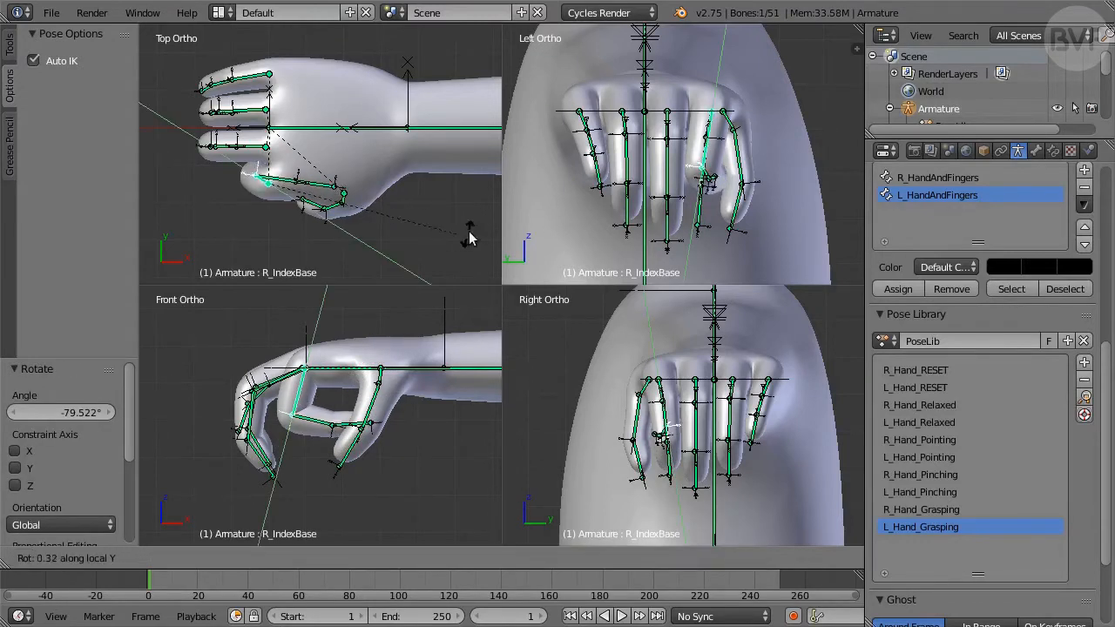
{"action": "left_click", "coordinate": [147, 225]}
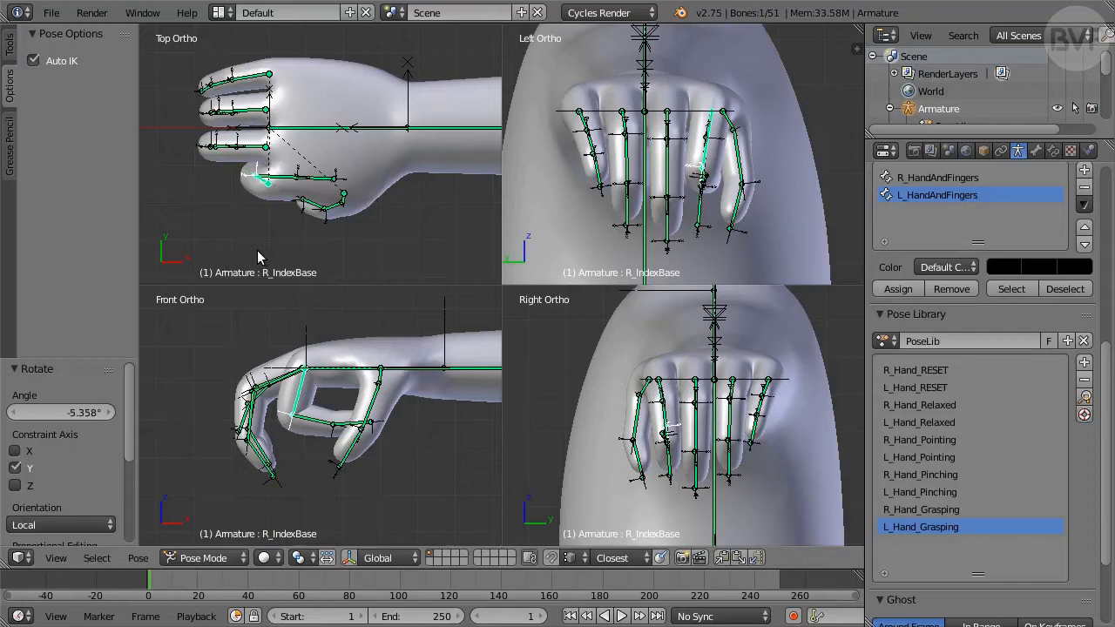
{"action": "key", "text": "r"}
{"action": "left_click", "coordinate": [324, 455]}
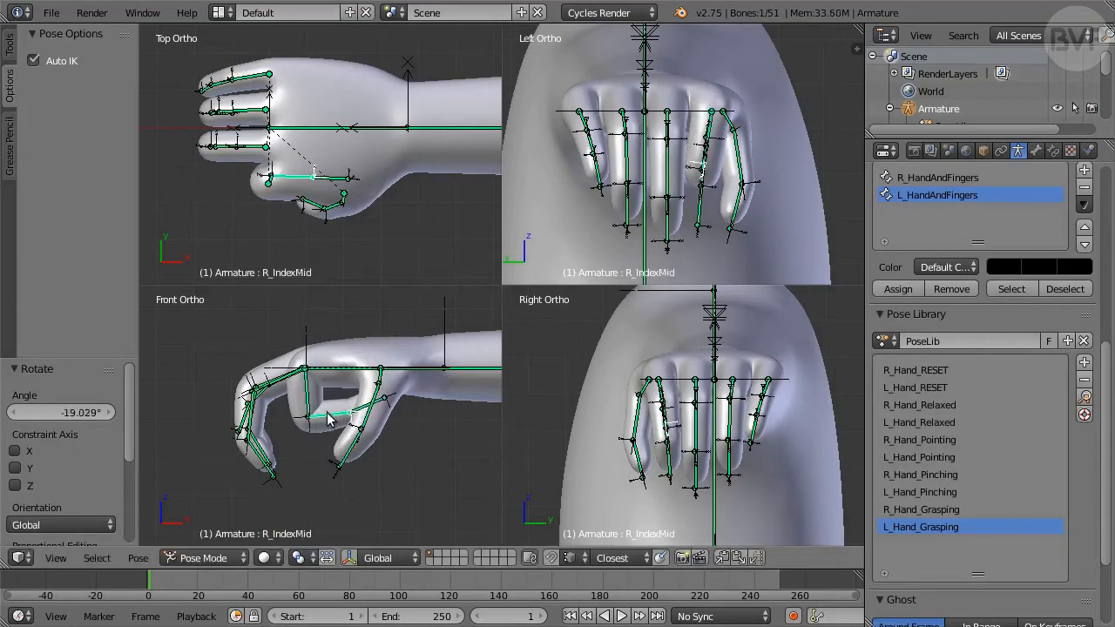
Step: In the front view, rotate R_IndexTip about -82° and R_IndexMid about -3.5°
{"action": "key", "text": "bracketright"}
{"action": "key", "text": "r"}
{"action": "left_click", "coordinate": [377, 392]}
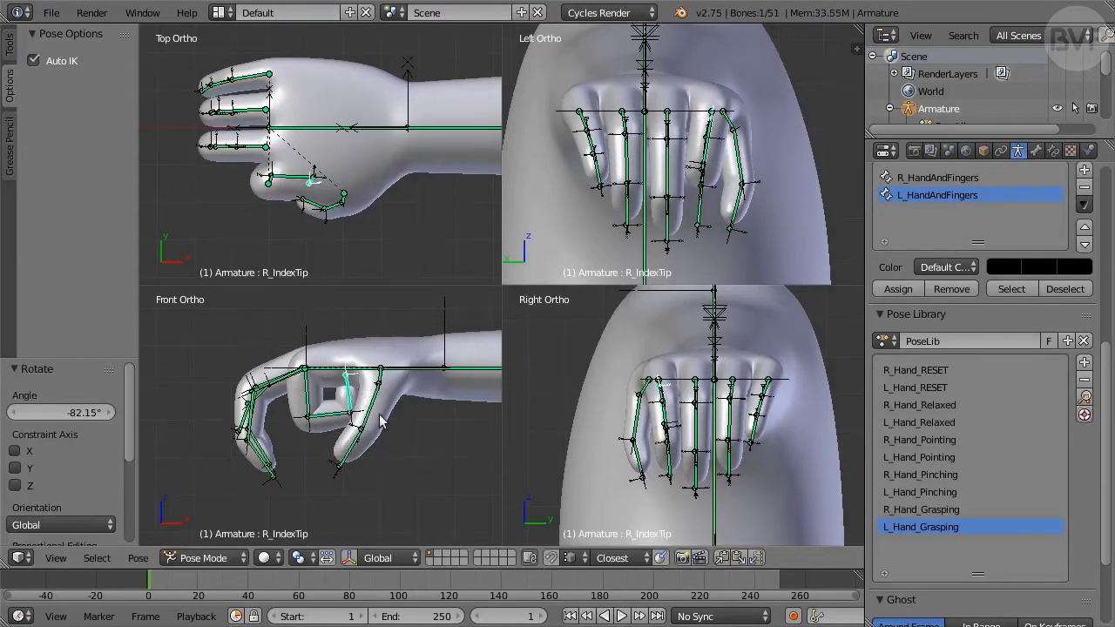
{"action": "right_click", "coordinate": [323, 416]}
Step: Curl the right middle finger in the front view by moving R_MiddleTip 0.285 in X and 0.294 in Z and rotating it about -45.4°
{"action": "right_click", "coordinate": [264, 472]}
{"action": "key", "text": "g"}
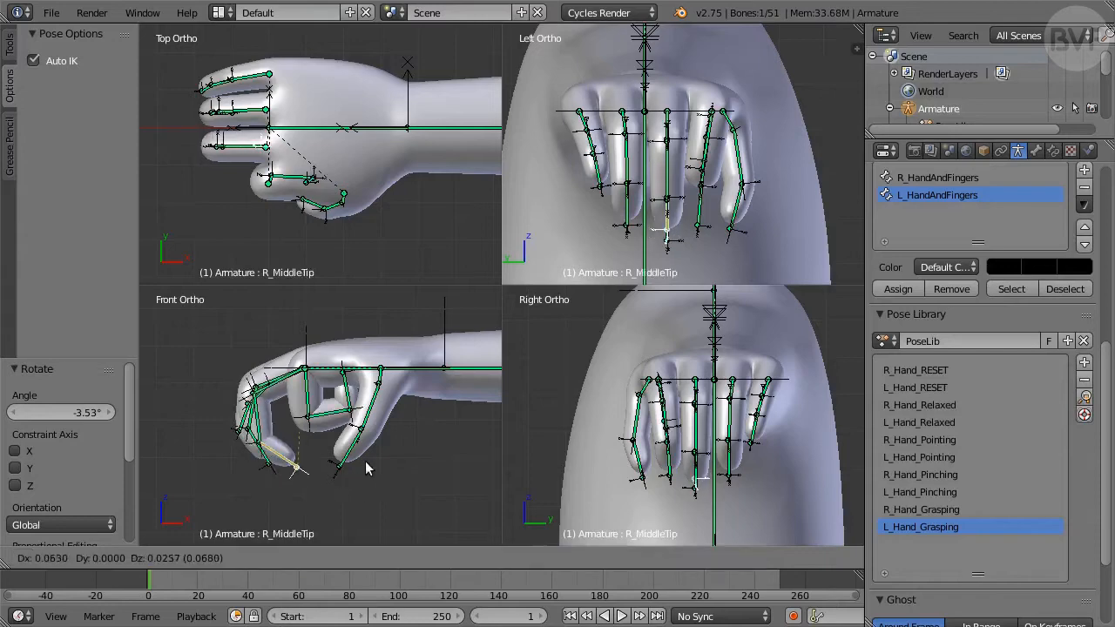
{"action": "left_click", "coordinate": [442, 380]}
{"action": "key", "text": "r"}
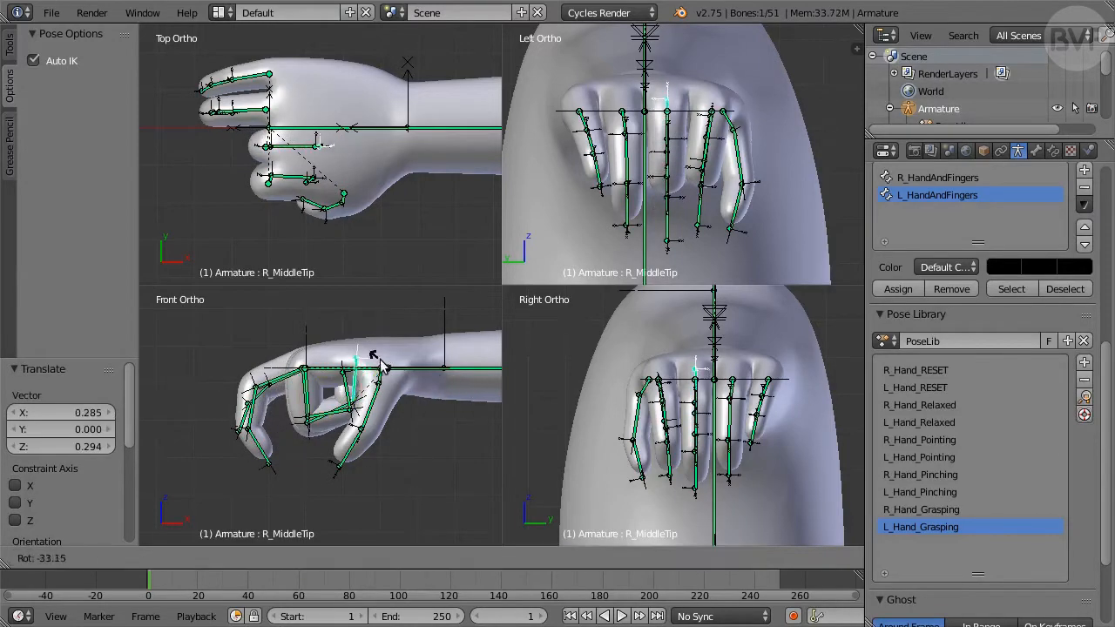
{"action": "left_click", "coordinate": [407, 440]}
Step: Curl the right ring finger in the front view by moving R_RingTip inward, rotating R_RingMid, and rotating R_RingTip about -64.5°
{"action": "right_click", "coordinate": [268, 451]}
{"action": "key", "text": "g"}
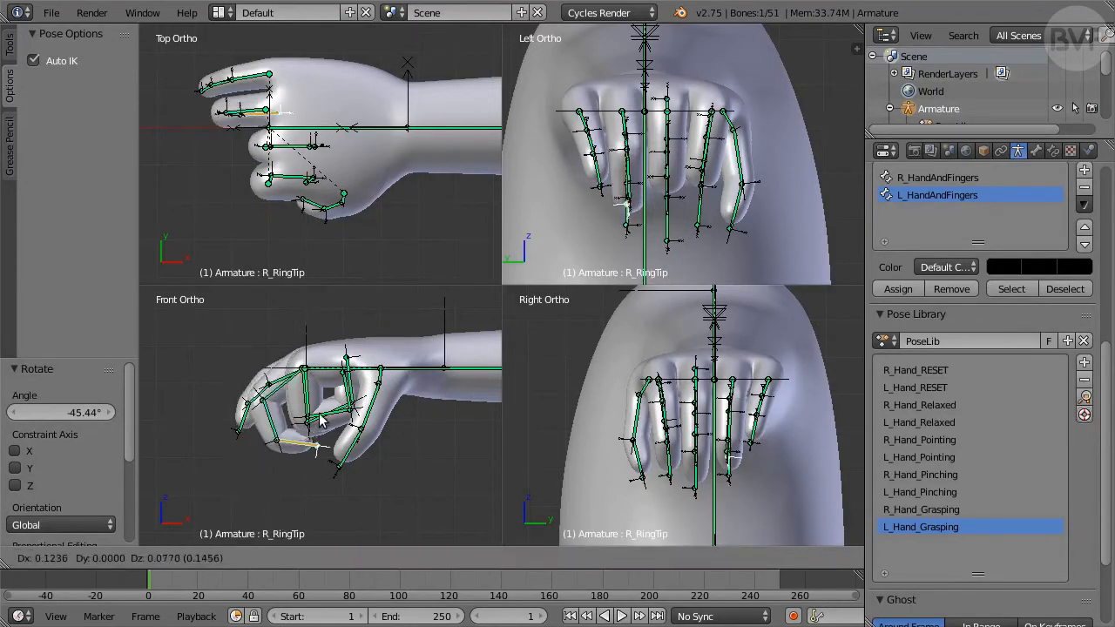
{"action": "left_click", "coordinate": [385, 430]}
{"action": "key", "text": "bracketleft"}
{"action": "key", "text": "r"}
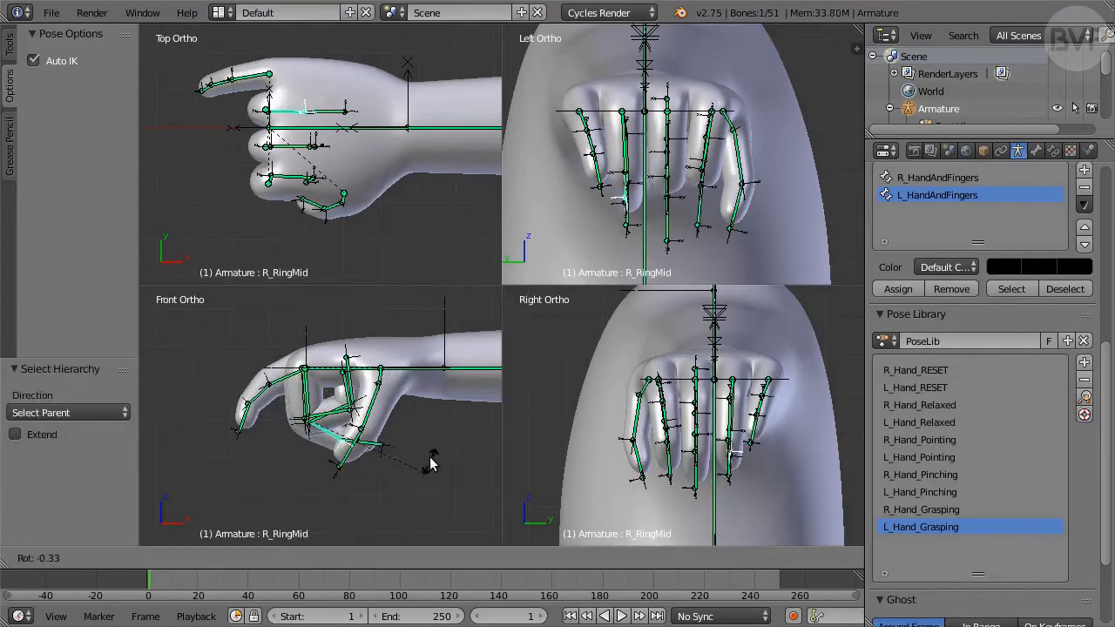
{"action": "left_click", "coordinate": [426, 382]}
{"action": "key", "text": "bracketright"}
{"action": "key", "text": "r"}
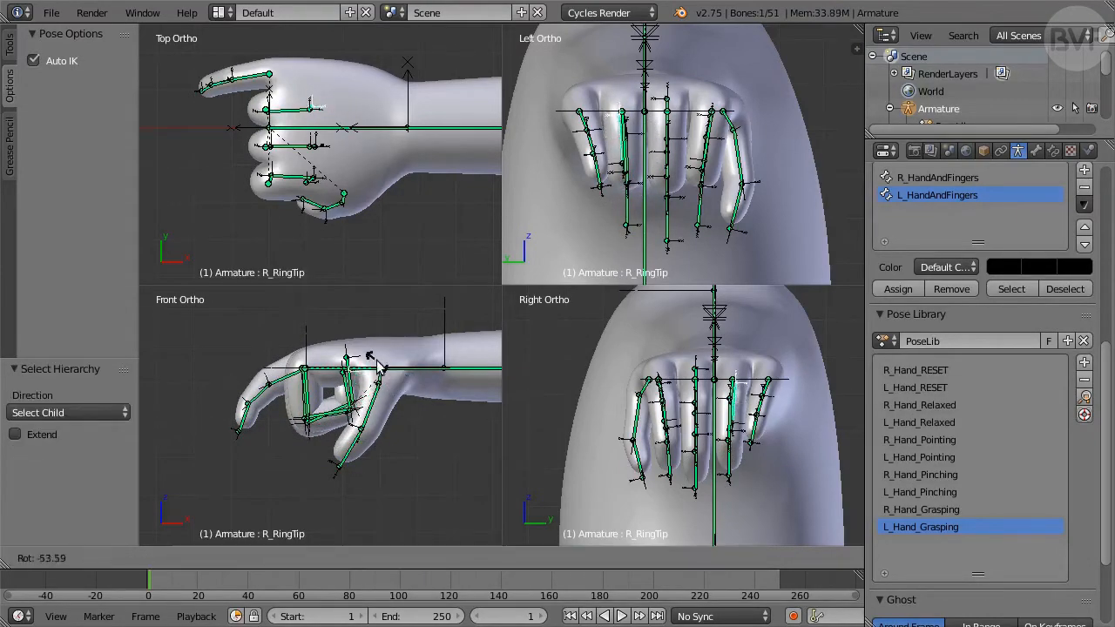
{"action": "left_click", "coordinate": [377, 366]}
Step: Pull the right pinky inward in the front view by moving R_PinkyTip 0.520 in X and 0.021 in Z
{"action": "right_click", "coordinate": [244, 433]}
{"action": "key", "text": "g"}
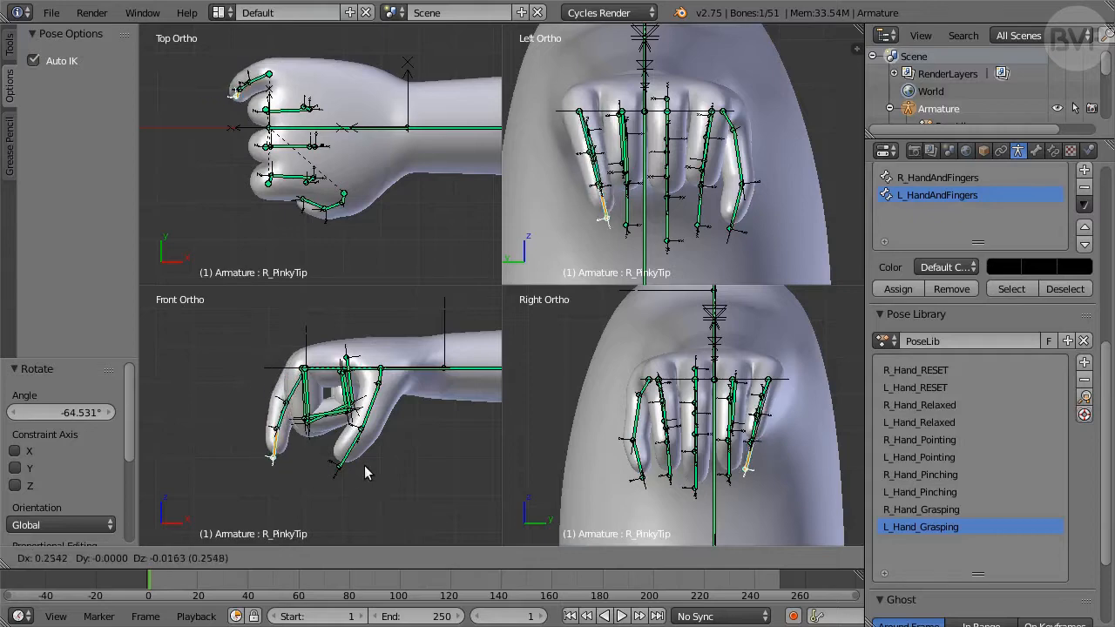
{"action": "left_click", "coordinate": [383, 392]}
Step: Rotate R_PinkyBase around its local Y axis and about 10.7° in the top view
{"action": "right_click", "coordinate": [257, 82]}
{"action": "key", "text": "r"}
{"action": "key", "text": "y"}
{"action": "key", "text": "y"}
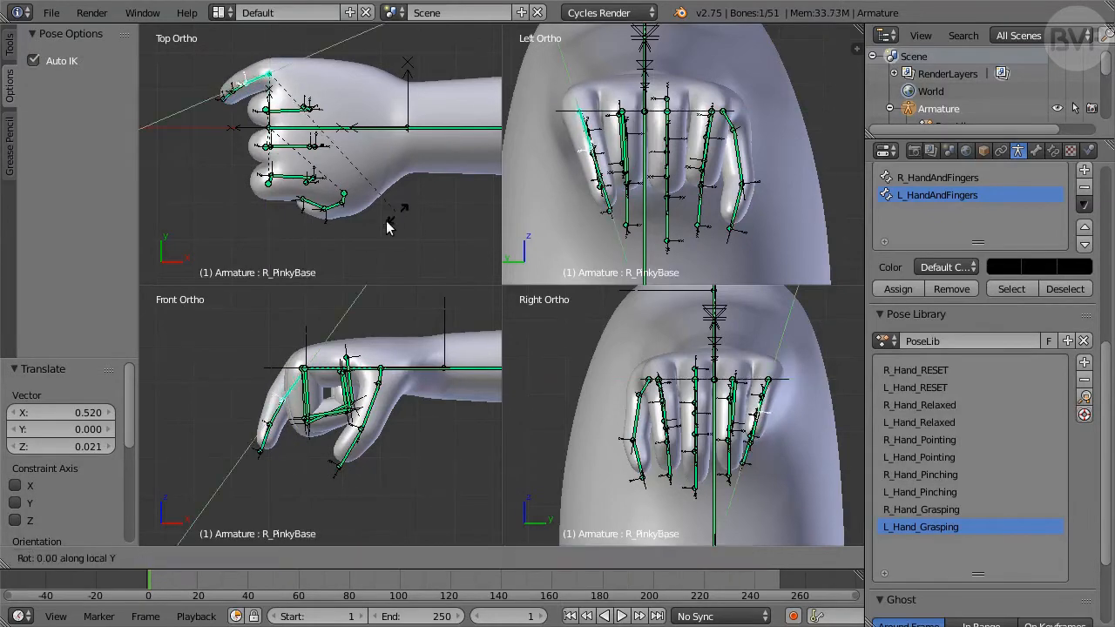
{"action": "left_click", "coordinate": [418, 208]}
{"action": "key", "text": "r"}
{"action": "left_click", "coordinate": [389, 229]}
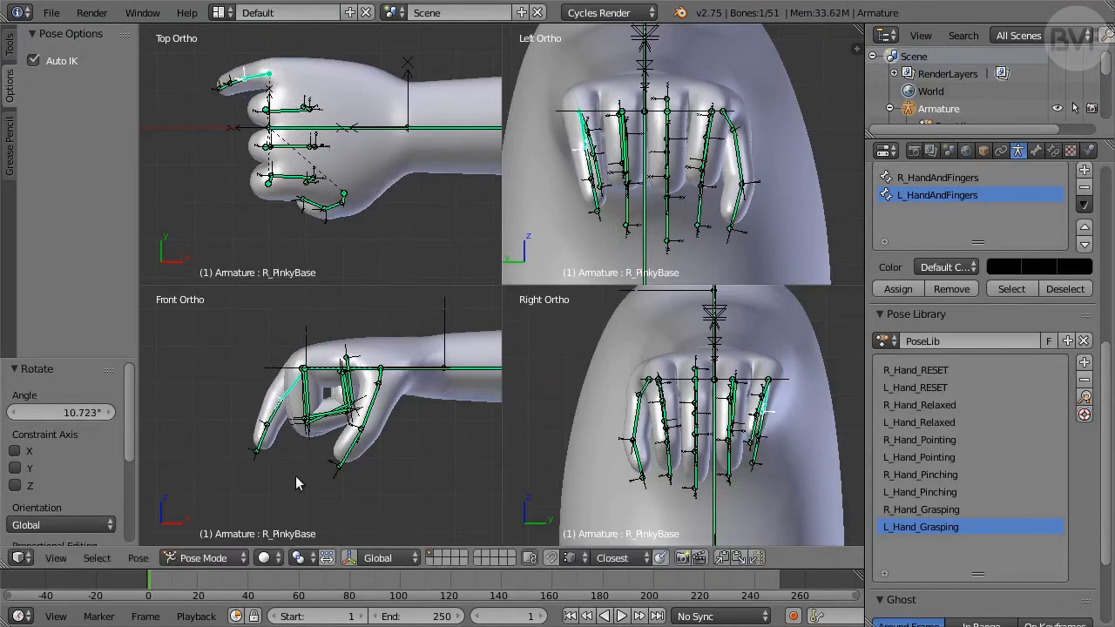
Step: Curl the right pinky in the front view by rotating R_PinkyBase, R_PinkyMid by about -90°, and R_PinkyTip into the palm
{"action": "key", "text": "r"}
{"action": "left_click", "coordinate": [376, 477]}
{"action": "key", "text": "bracketright"}
{"action": "key", "text": "r"}
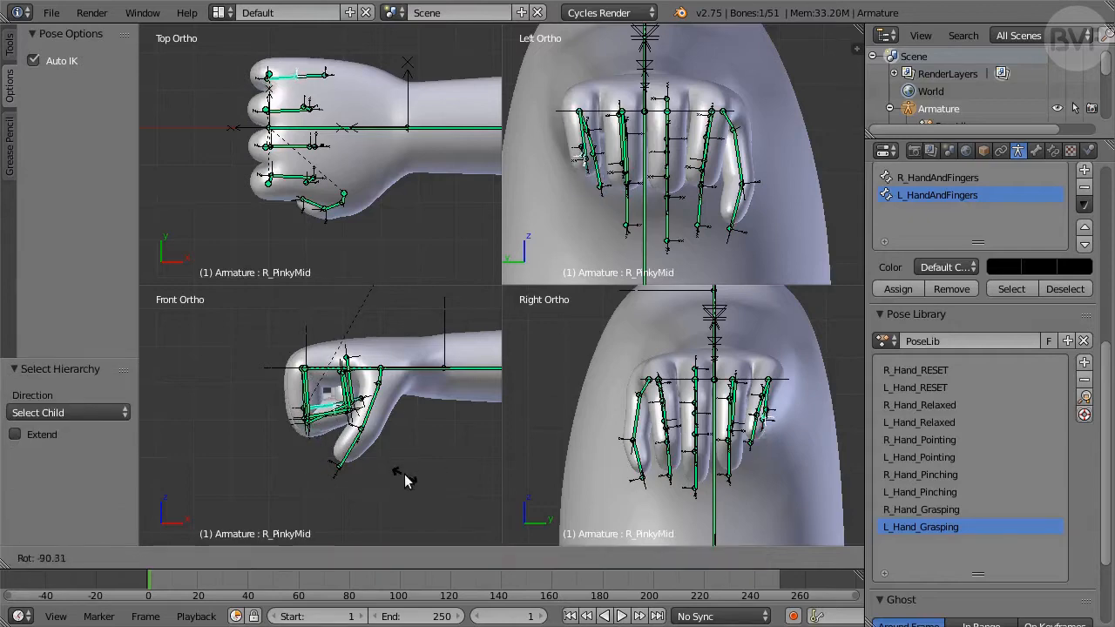
{"action": "left_click", "coordinate": [404, 475]}
{"action": "key", "text": "bracketright"}
{"action": "key", "text": "r"}
{"action": "left_click", "coordinate": [362, 392]}
Step: Rotate R_PinkyBase about -6.2° in the left view
{"action": "key", "text": "bracketleft"}
{"action": "key", "text": "bracketleft"}
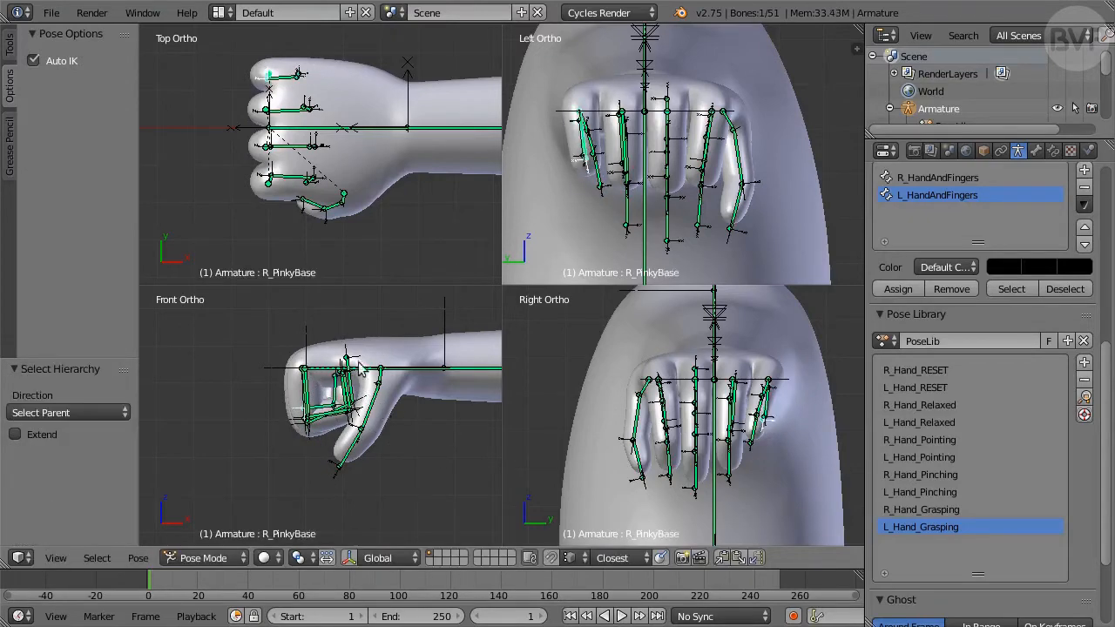
{"action": "key", "text": "r"}
{"action": "left_click", "coordinate": [571, 228]}
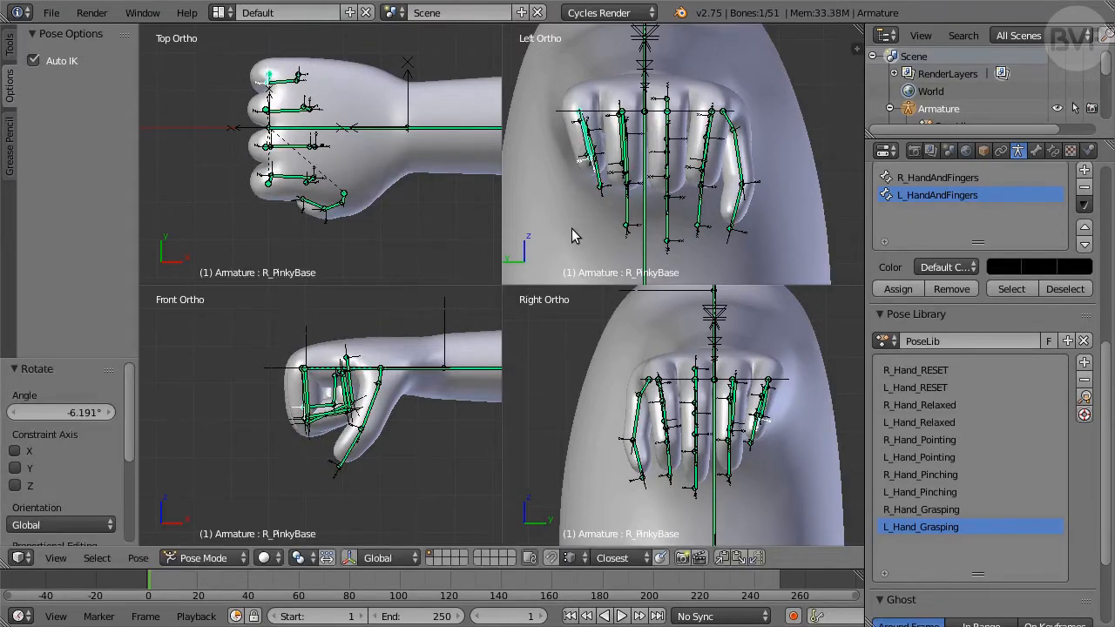
Step: Rotate R_ThumbMid about 9.9° in the left view and about 11.9° in the front view
{"action": "right_click", "coordinate": [377, 409]}
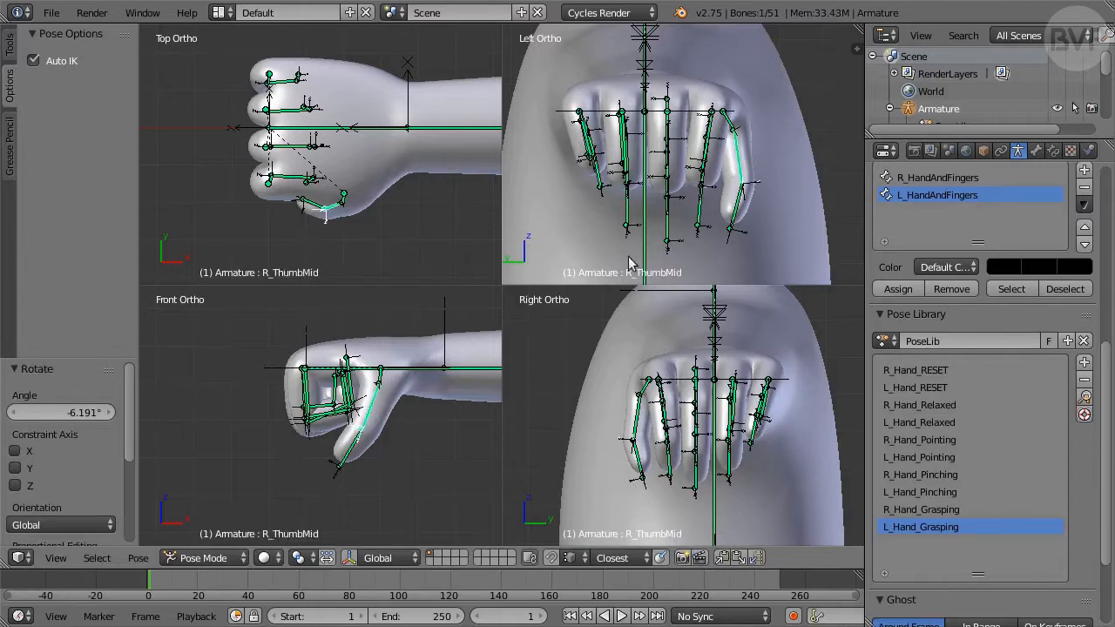
{"action": "key", "text": "r"}
{"action": "left_click", "coordinate": [756, 229]}
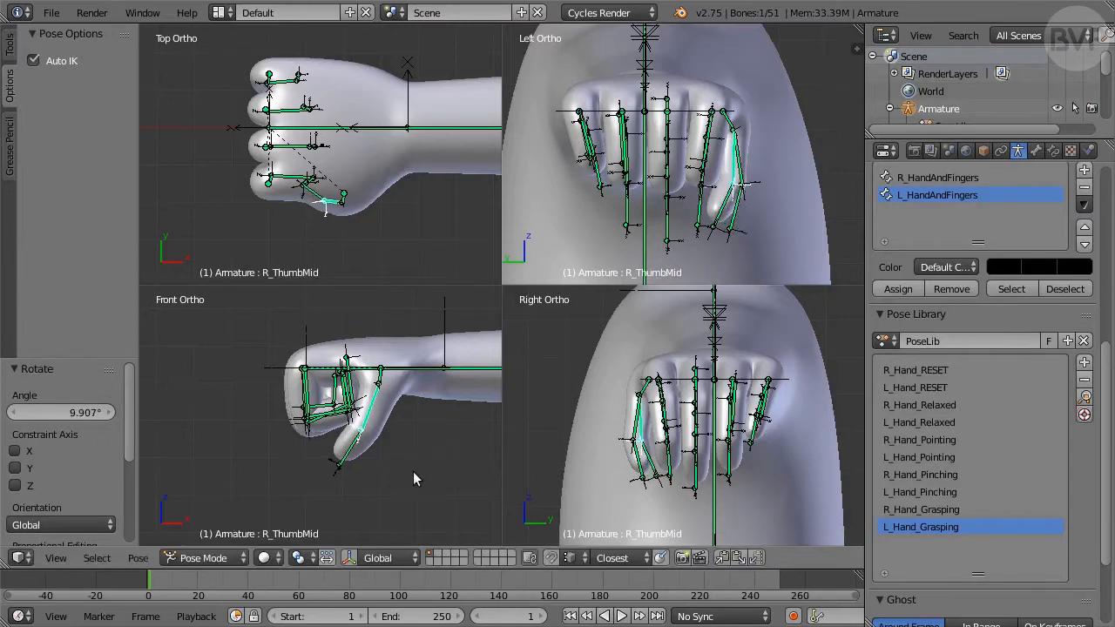
{"action": "key", "text": "r"}
{"action": "left_click", "coordinate": [392, 471]}
Step: Rotate R_ThumbTip about 6.4° in the left view
{"action": "right_click", "coordinate": [330, 449]}
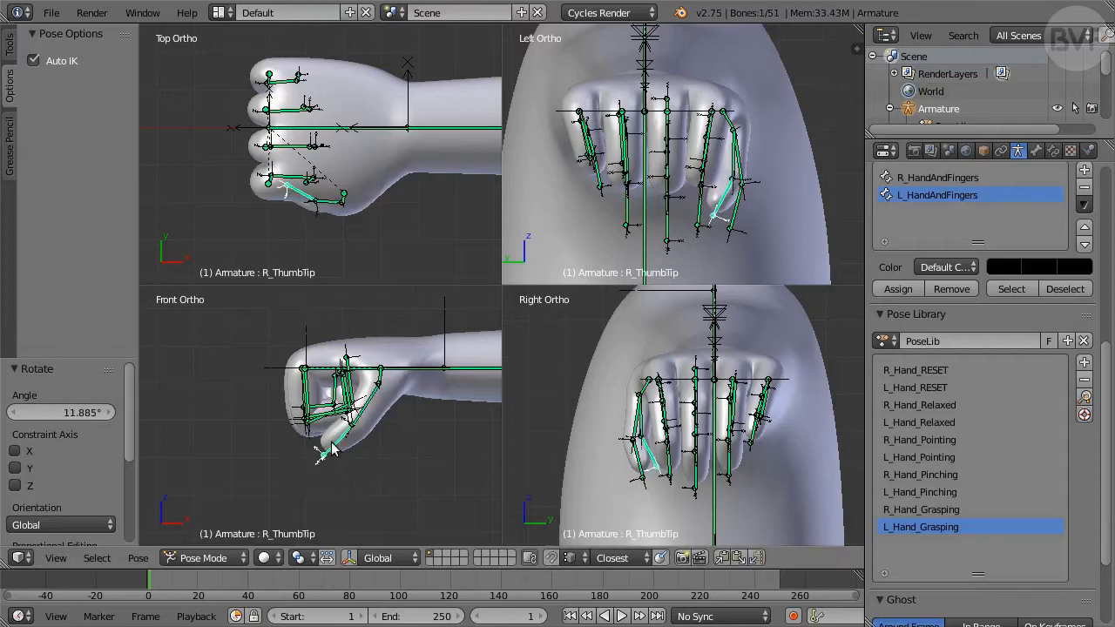
{"action": "key", "text": "r"}
{"action": "left_click", "coordinate": [778, 241]}
Step: In a single perspective view, rotate R_RingBase about 4.8° around its local Y axis
{"action": "key", "text": "ctrl+alt+q"}
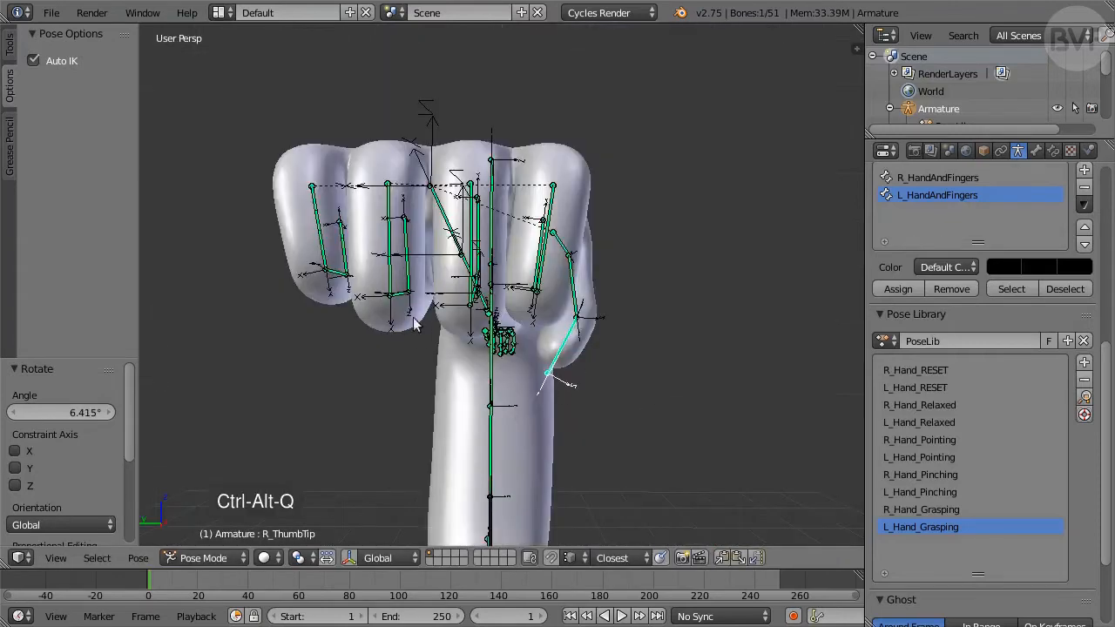
{"action": "right_click", "coordinate": [390, 266]}
{"action": "middle_click_drag", "start_coordinate": [389, 265], "coordinate": [453, 337]}
{"action": "key", "text": "r"}
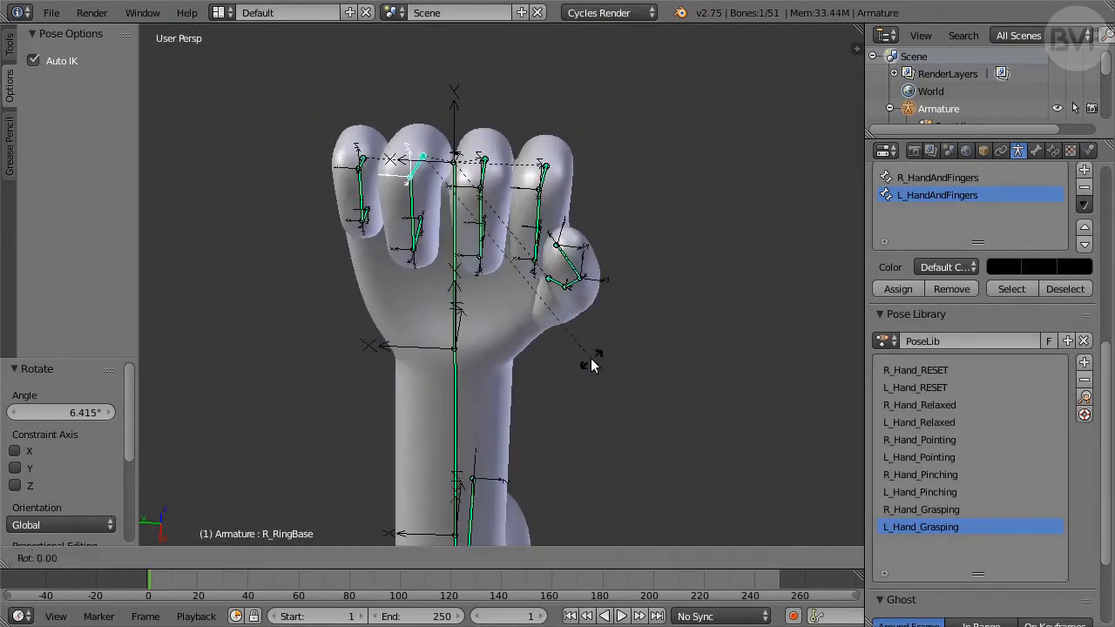
{"action": "key", "text": "y"}
{"action": "key", "text": "y"}
{"action": "left_click", "coordinate": [608, 344]}
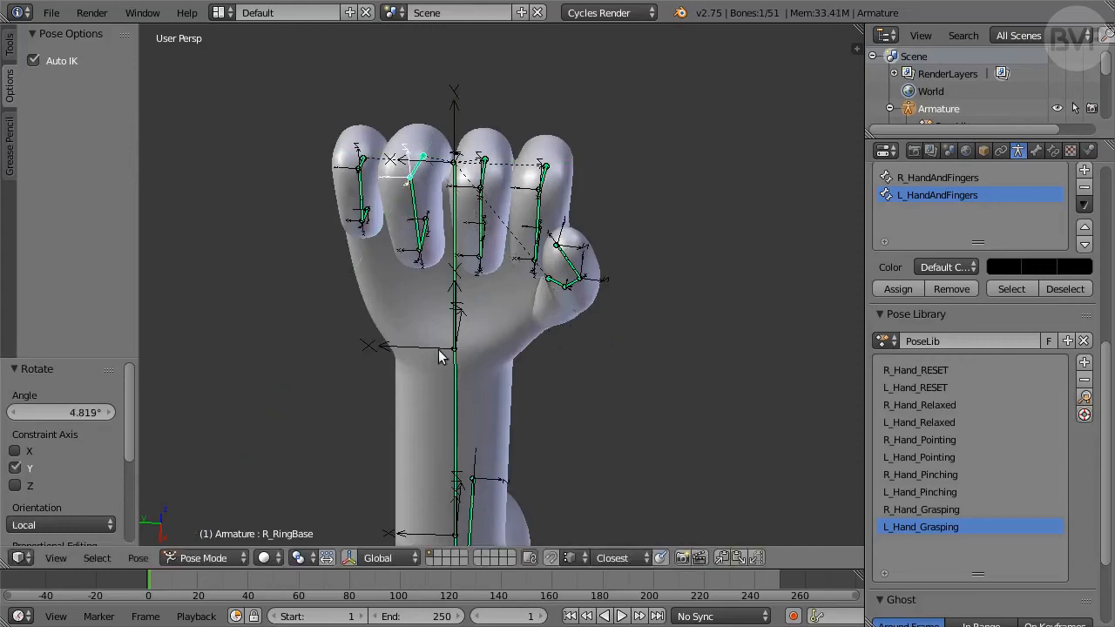
Step: Looking at the knuckles from the front, rotate R_RingBase about -2.9° in the view plane
{"action": "middle_click_drag", "start_coordinate": [374, 302], "coordinate": [402, 413]}
{"action": "key", "text": "r"}
{"action": "key", "text": "y"}
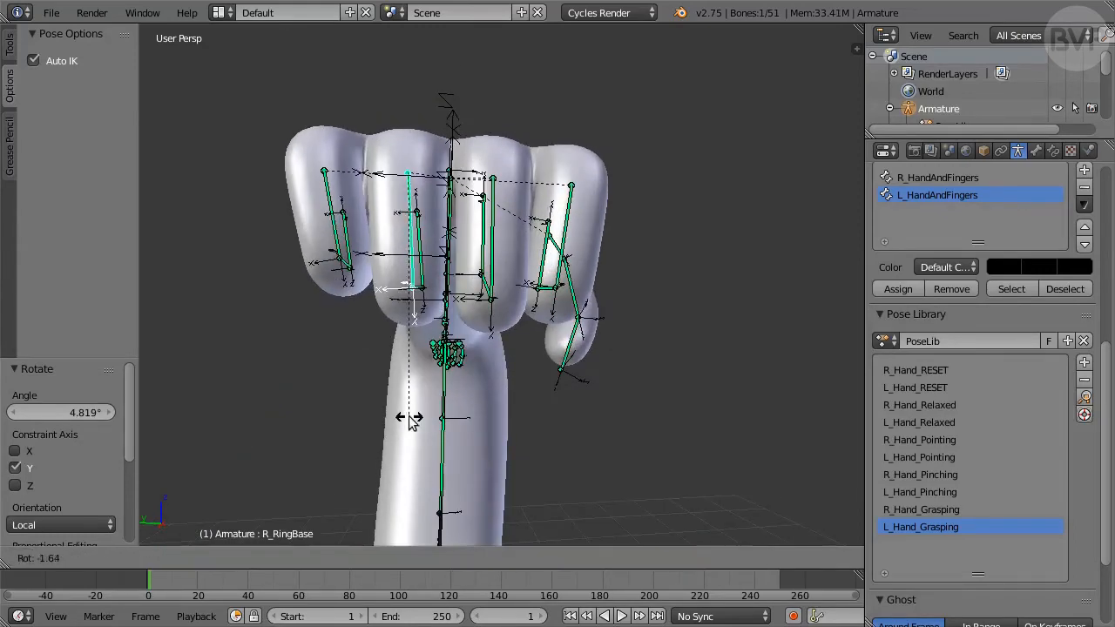
{"action": "left_click", "coordinate": [413, 416]}
Step: Rotate R_IndexBase about -5.5° around its local Y axis
{"action": "middle_click_drag", "start_coordinate": [481, 414], "coordinate": [552, 357]}
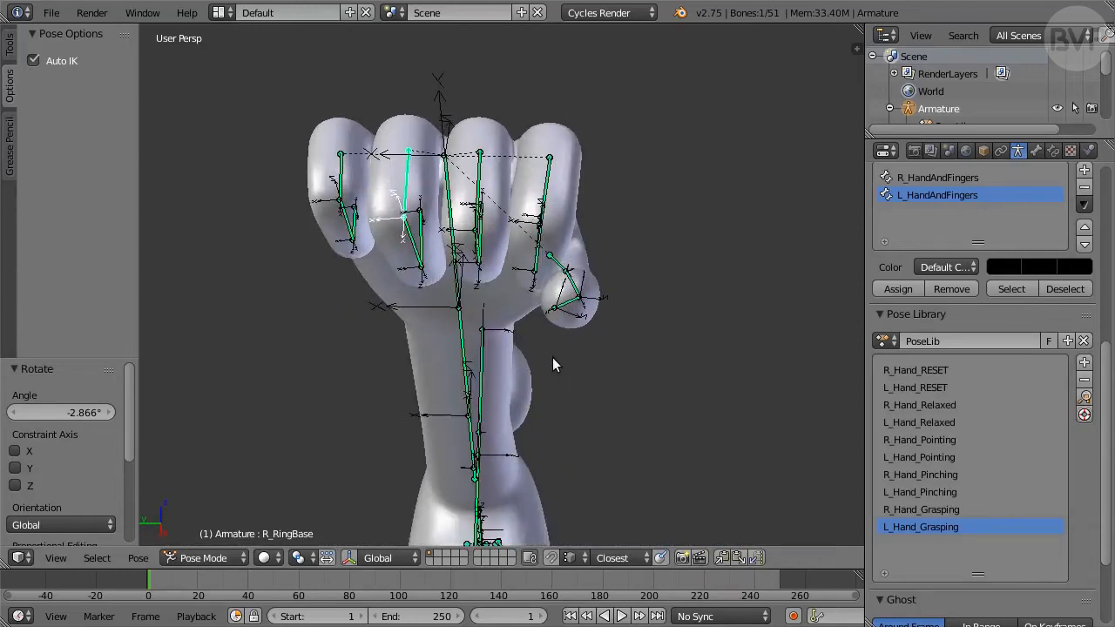
{"action": "right_click", "coordinate": [547, 192]}
{"action": "key", "text": "r"}
{"action": "key", "text": "y"}
{"action": "key", "text": "y"}
{"action": "left_click", "coordinate": [644, 331]}
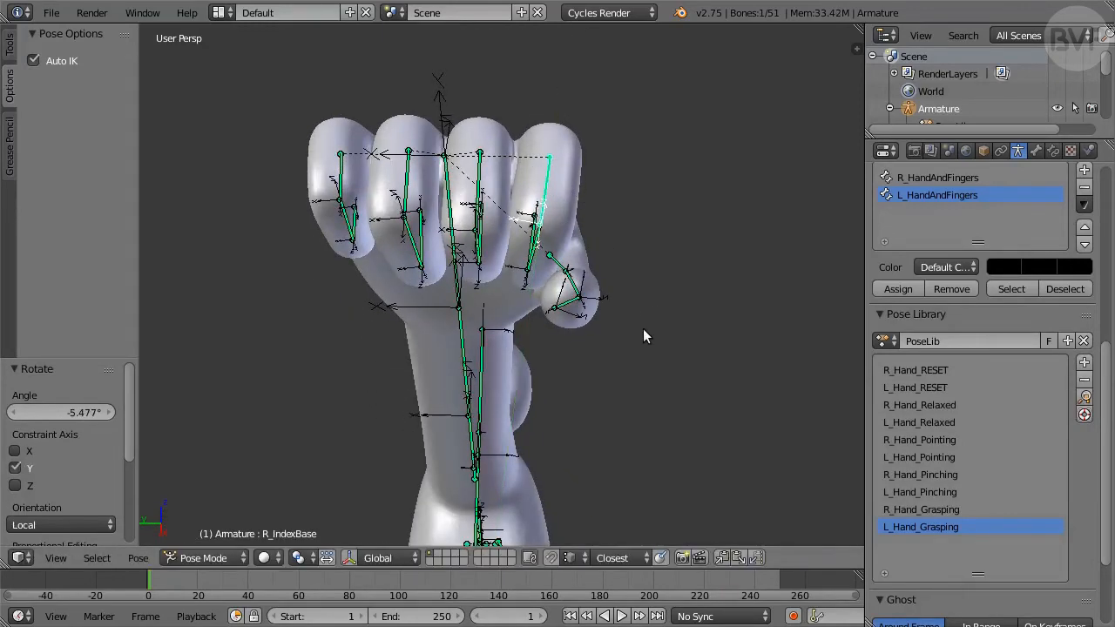
Step: Inspect the fist from several angles, and restore the quad view with the perspective view switched to Left Ortho
{"action": "middle_click_drag", "start_coordinate": [642, 335], "coordinate": [443, 469]}
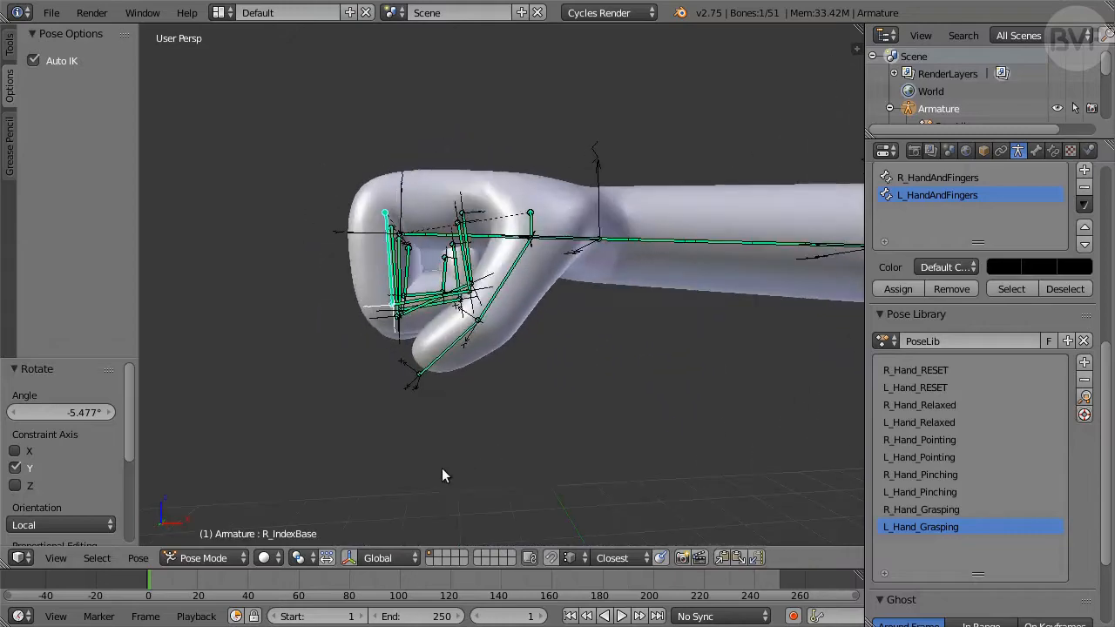
{"action": "middle_click_drag", "start_coordinate": [497, 332], "coordinate": [658, 342]}
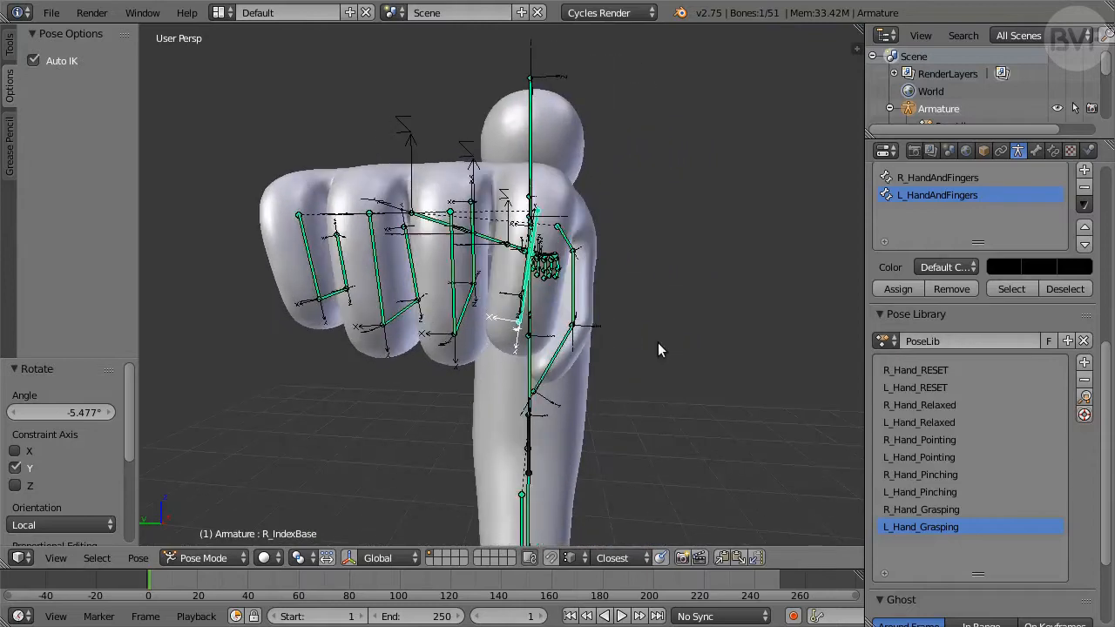
{"action": "key", "text": "ctrl+alt+q"}
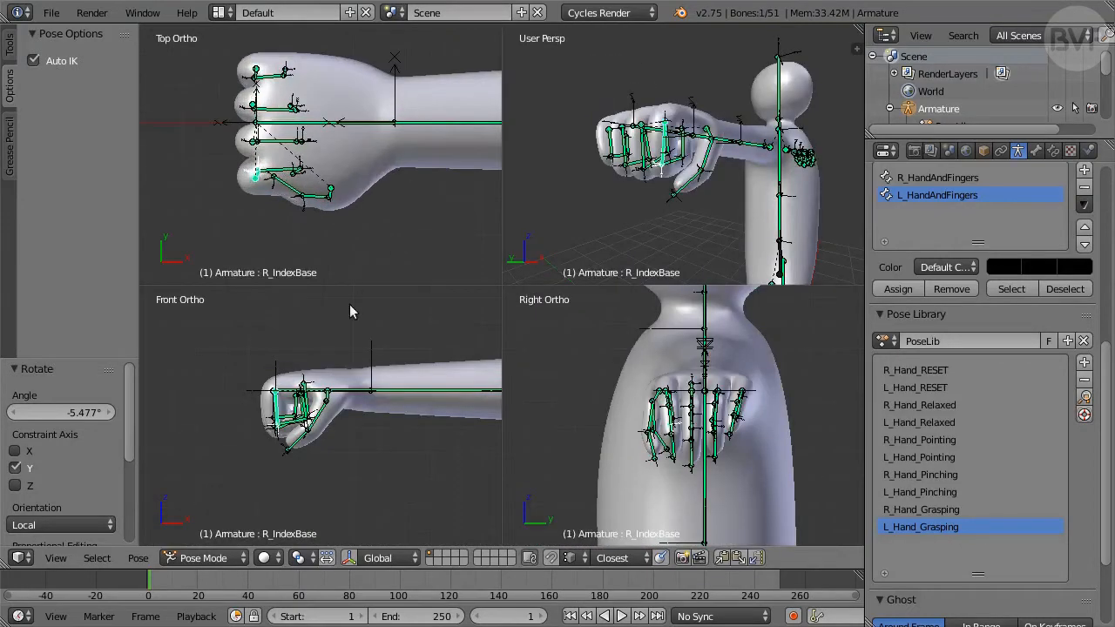
{"action": "scroll", "coordinate": [357, 390], "scroll_direction": "up", "scroll_amount": 5}
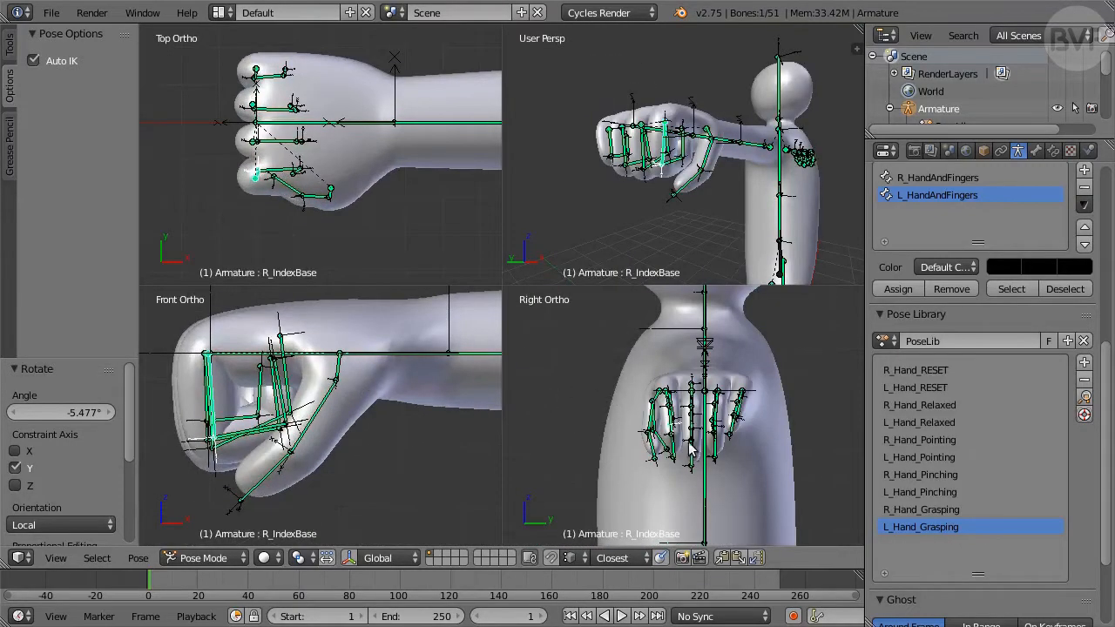
{"action": "scroll", "coordinate": [688, 446], "scroll_direction": "up", "scroll_amount": 3}
{"action": "key", "text": "ctrl+KP_3"}
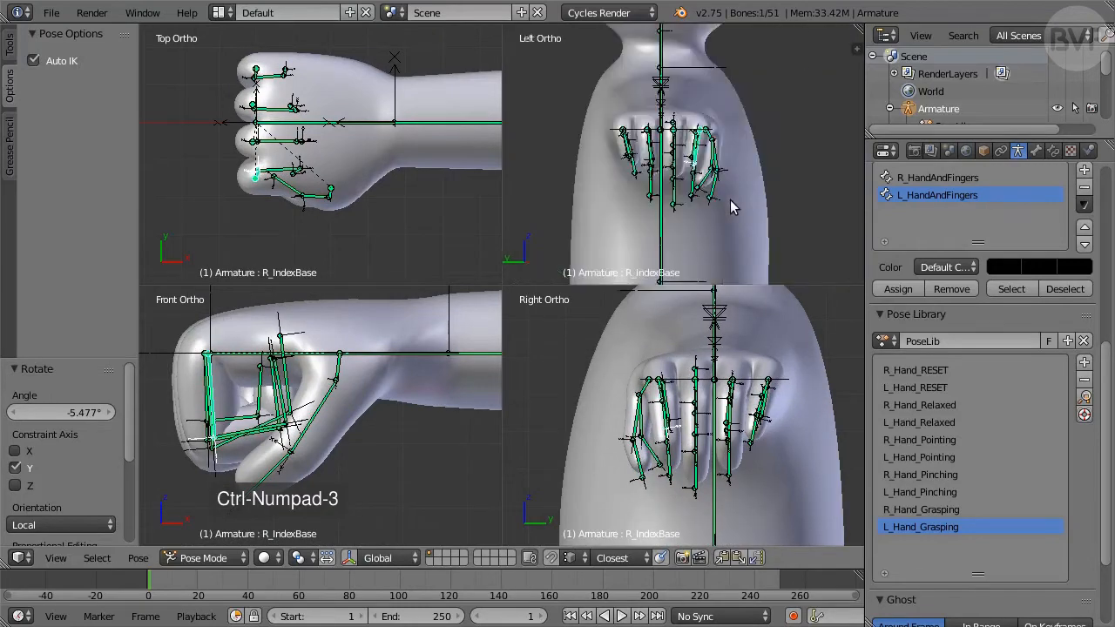
{"action": "scroll", "coordinate": [731, 207], "scroll_direction": "up", "scroll_amount": 5}
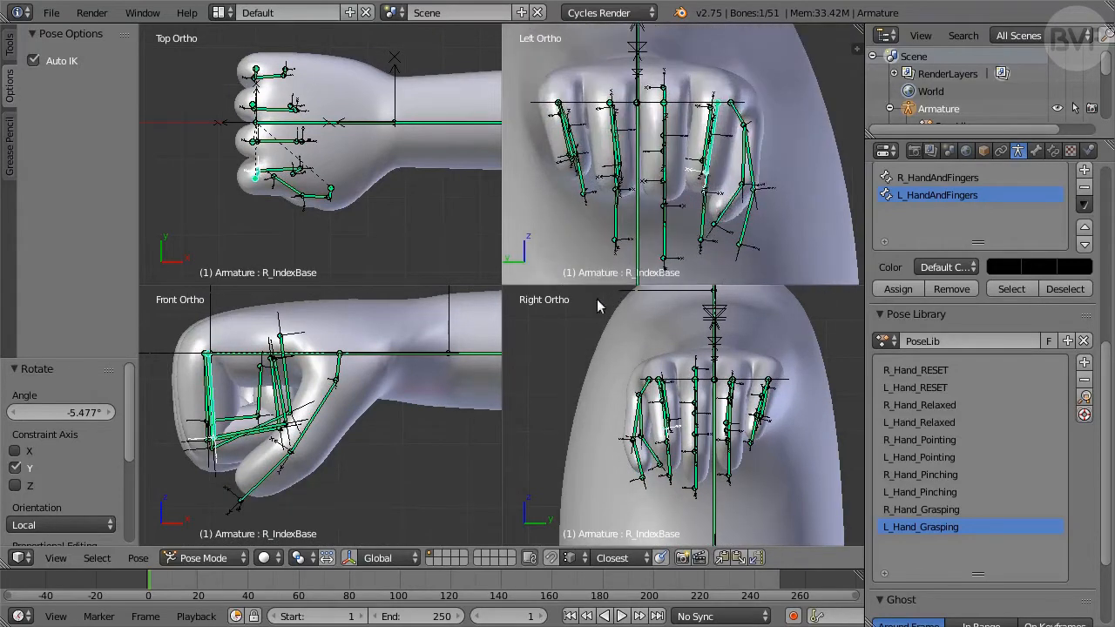
Step: Select all bones in R_IndexBase's bone group and store their pose in the library as R_Hand_Fist
{"action": "key", "text": "shift+g"}
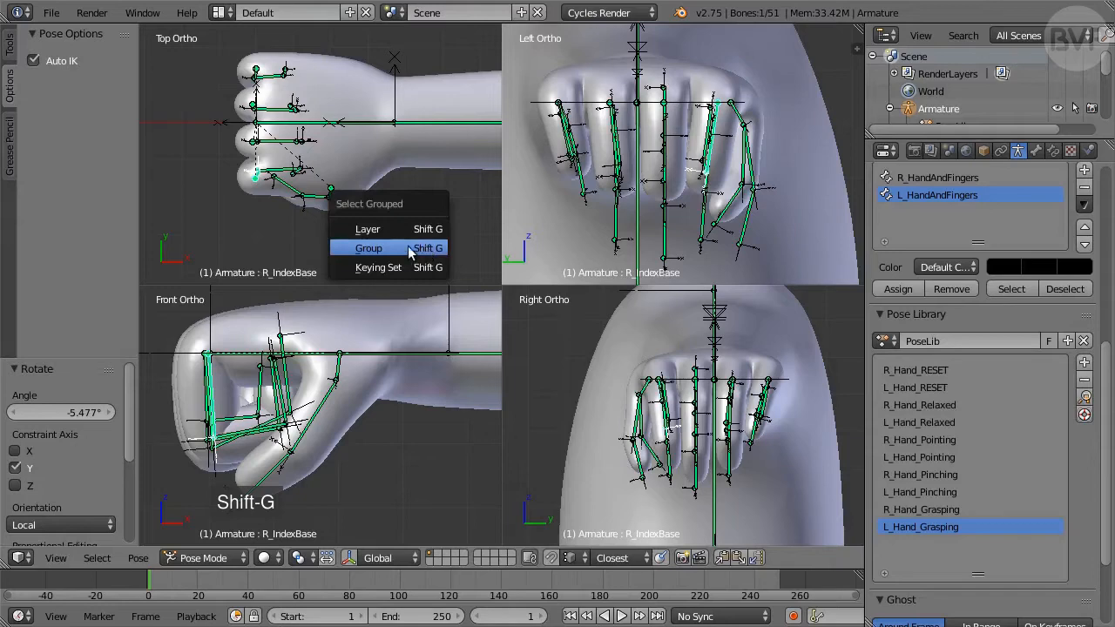
{"action": "left_click", "coordinate": [409, 252]}
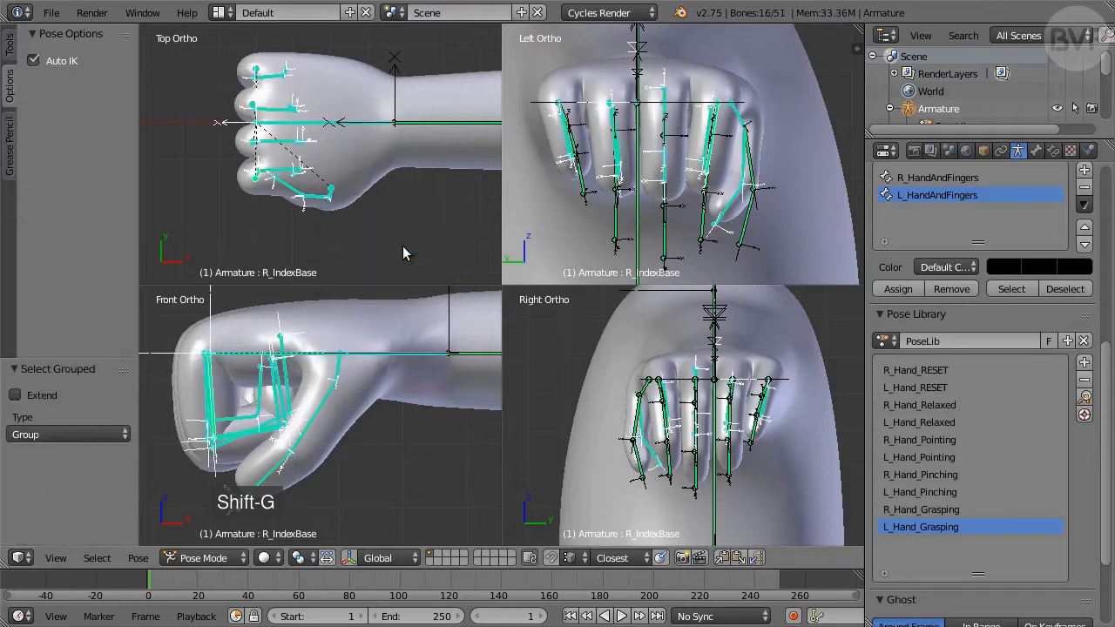
{"action": "left_click", "coordinate": [1087, 369]}
{"action": "left_click", "coordinate": [1073, 368]}
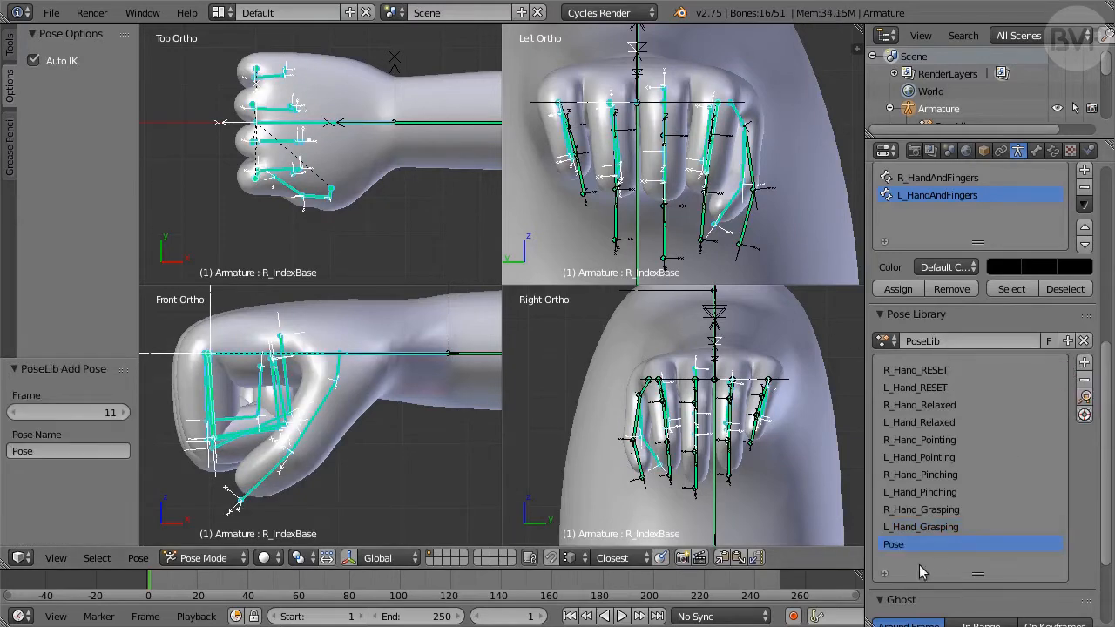
{"action": "double_click", "coordinate": [897, 545]}
{"action": "type", "text": "R_Hand_Fist"}
Step: Copy the right-hand fist pose and paste it X-flipped onto the left hand
{"action": "left_click", "coordinate": [137, 558]}
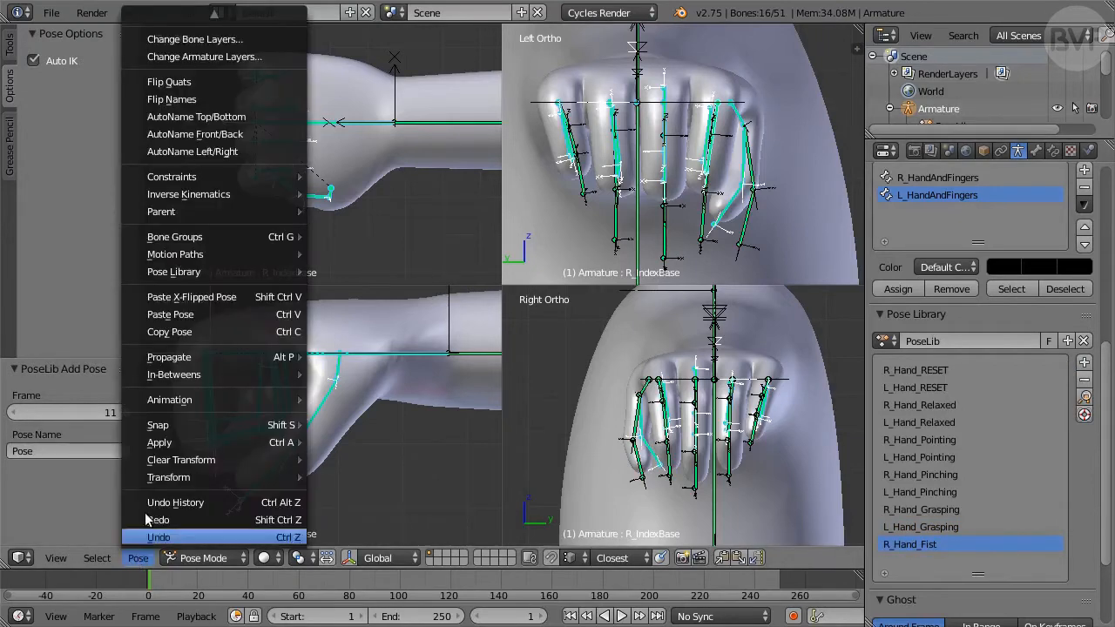
{"action": "left_click", "coordinate": [252, 332]}
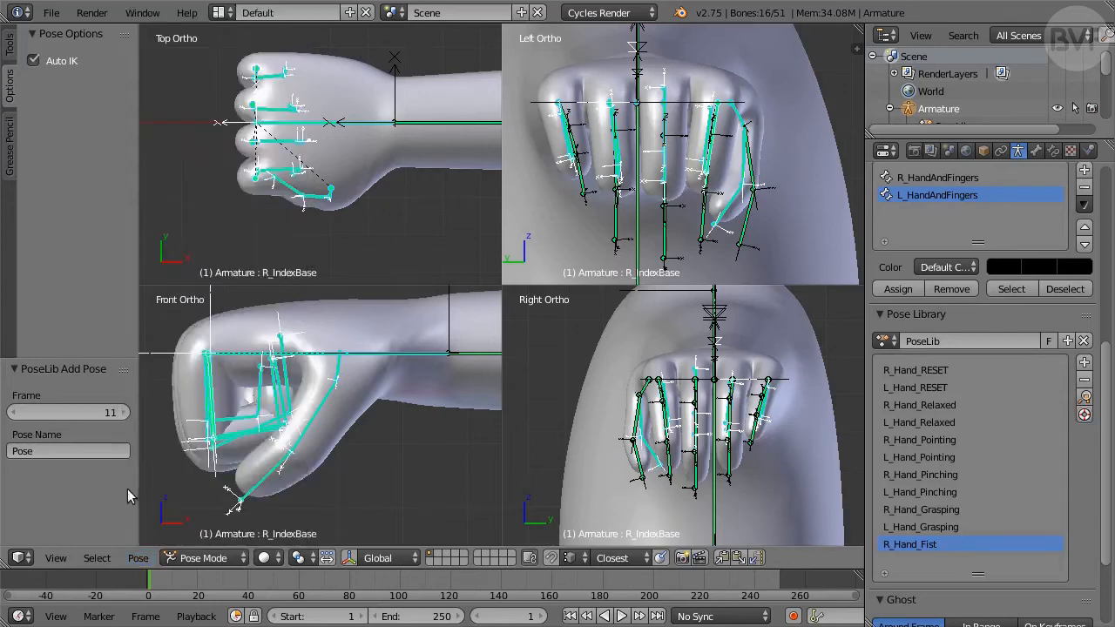
{"action": "left_click", "coordinate": [138, 558]}
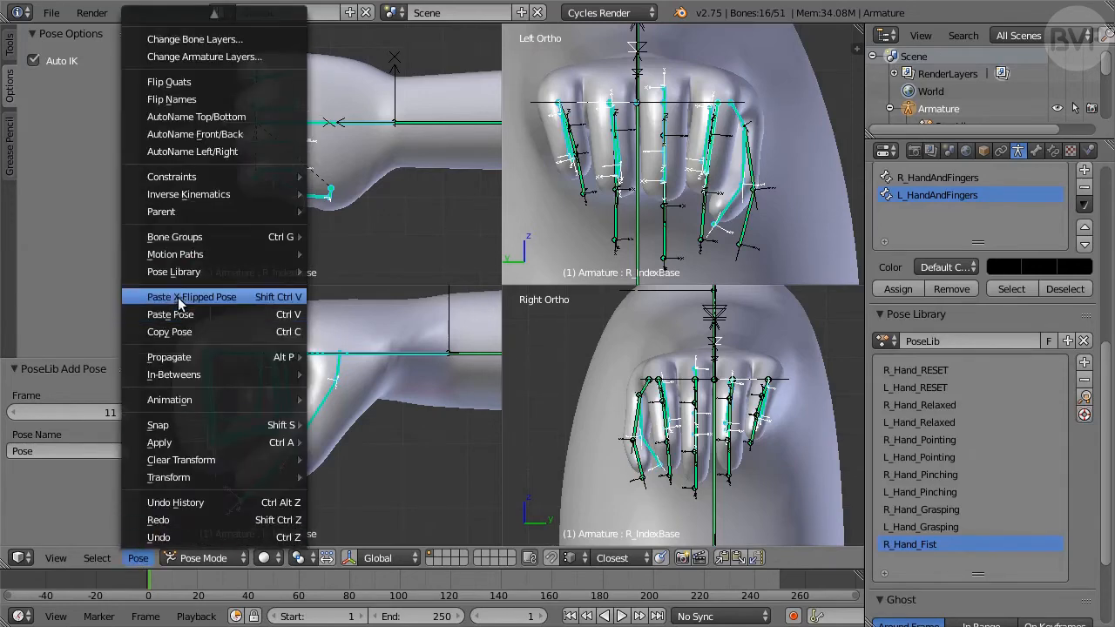
{"action": "left_click", "coordinate": [248, 297]}
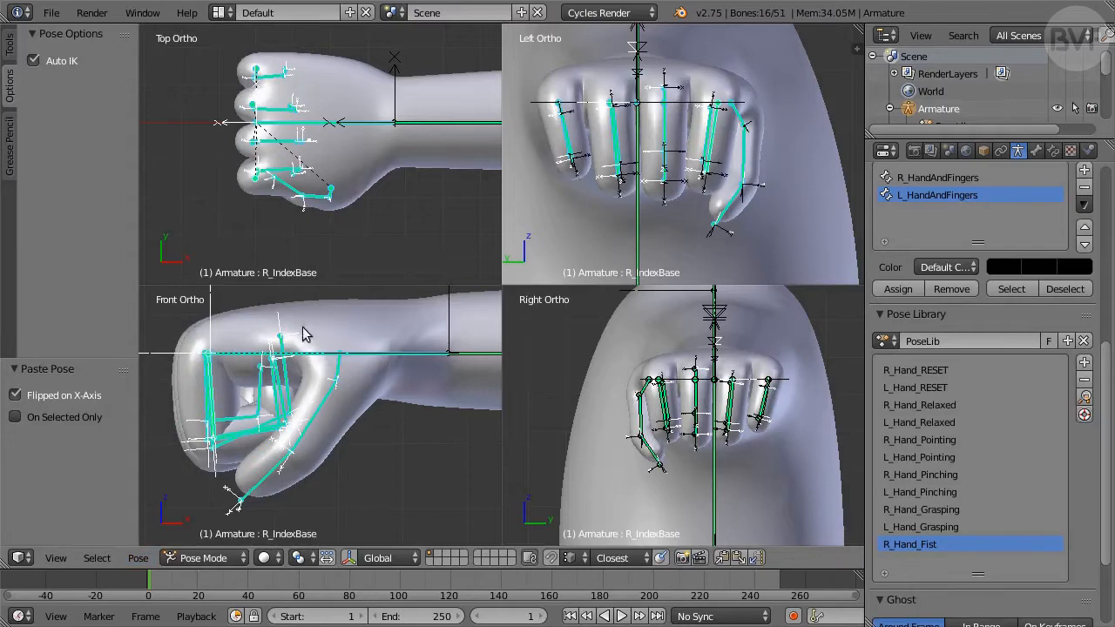
Step: Select only the bones of the L_HandAndFingers group and store their pose in the library as L_Hand_Fist
{"action": "key", "text": "a"}
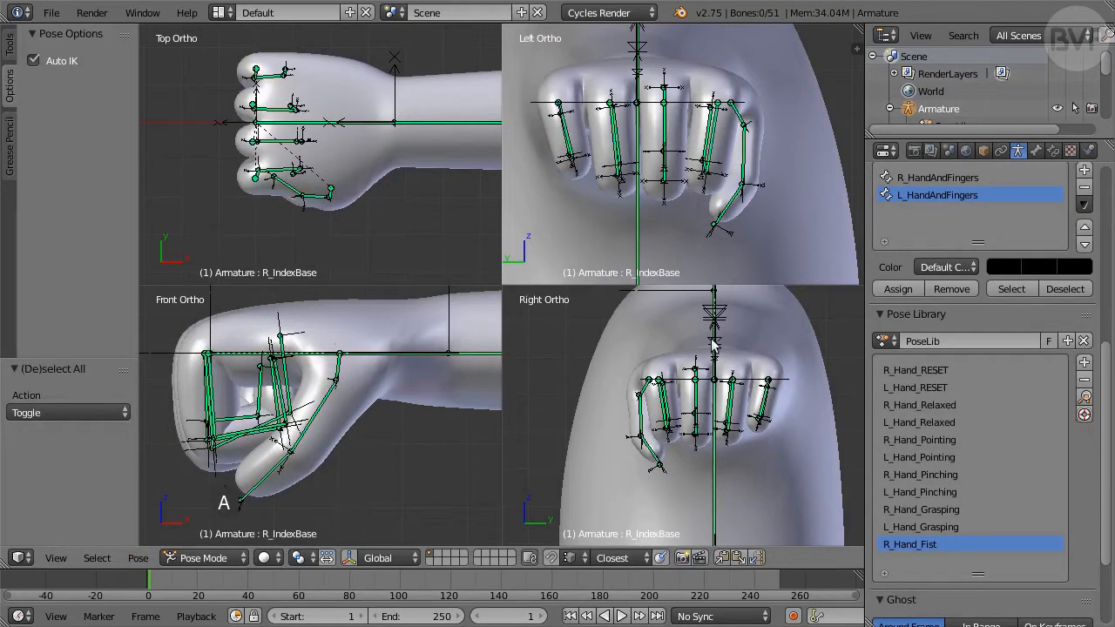
{"action": "left_click", "coordinate": [1011, 288]}
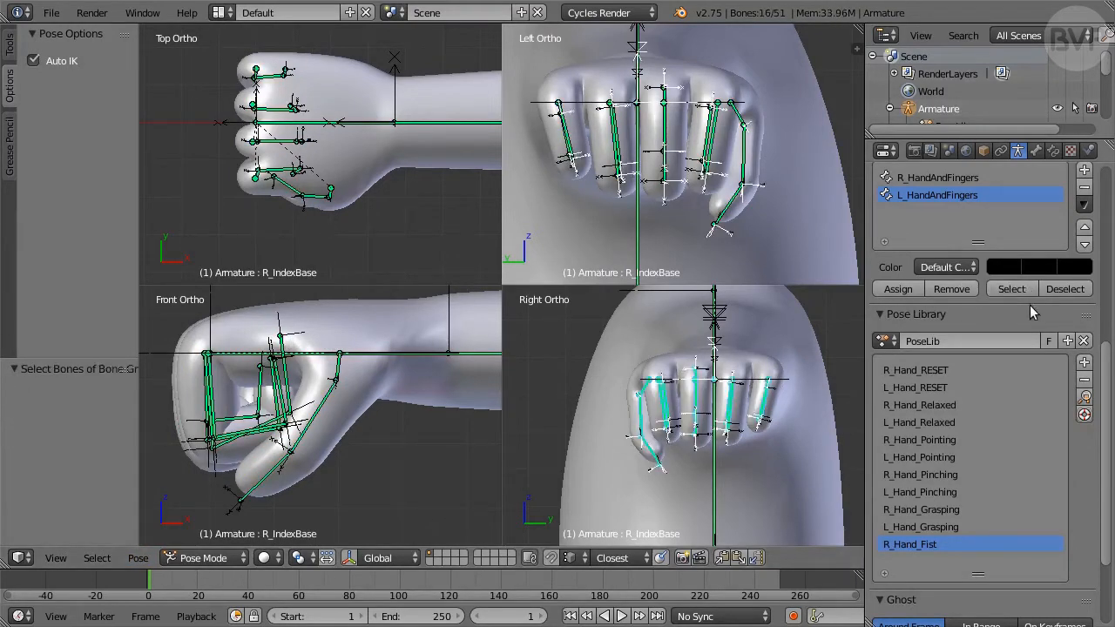
{"action": "left_click", "coordinate": [1083, 362]}
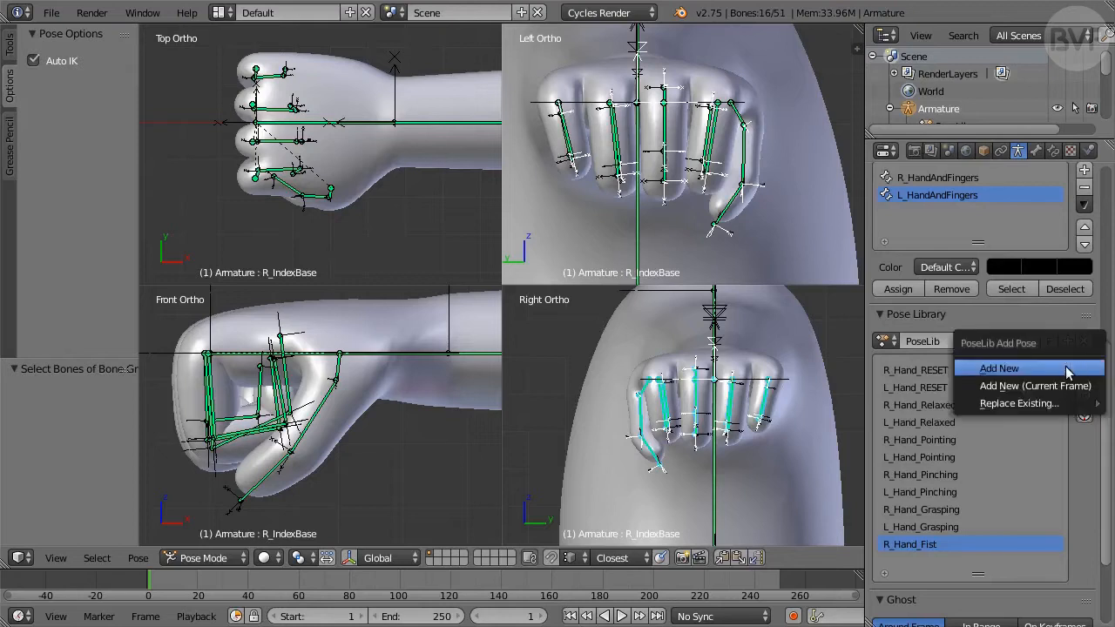
{"action": "left_click", "coordinate": [1067, 372]}
{"action": "double_click", "coordinate": [893, 562]}
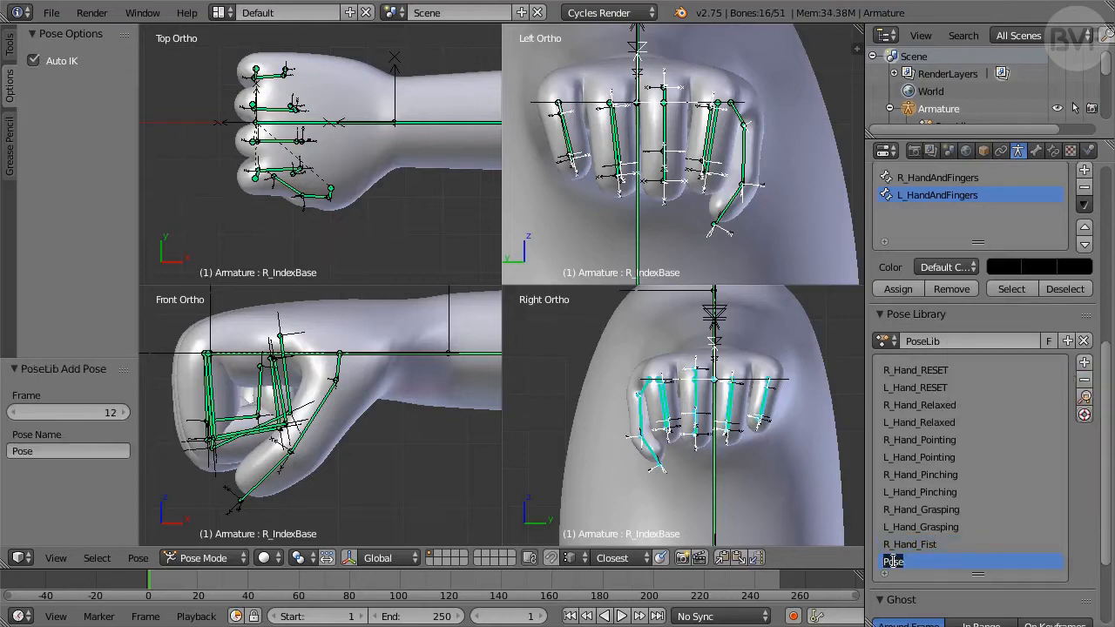
{"action": "type", "text": "L_Hand_Fist"}
{"action": "key", "text": "Return"}
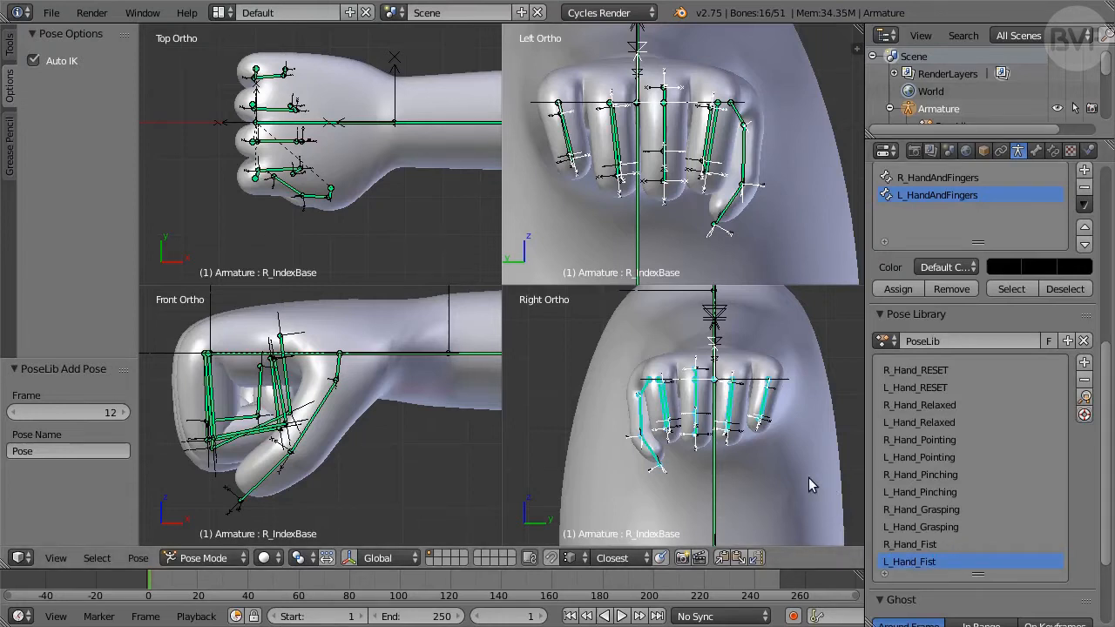
Step: Return to a single perspective view of the whole figurine and clear all user transforms from the armature
{"action": "key", "text": "ctrl+alt+q"}
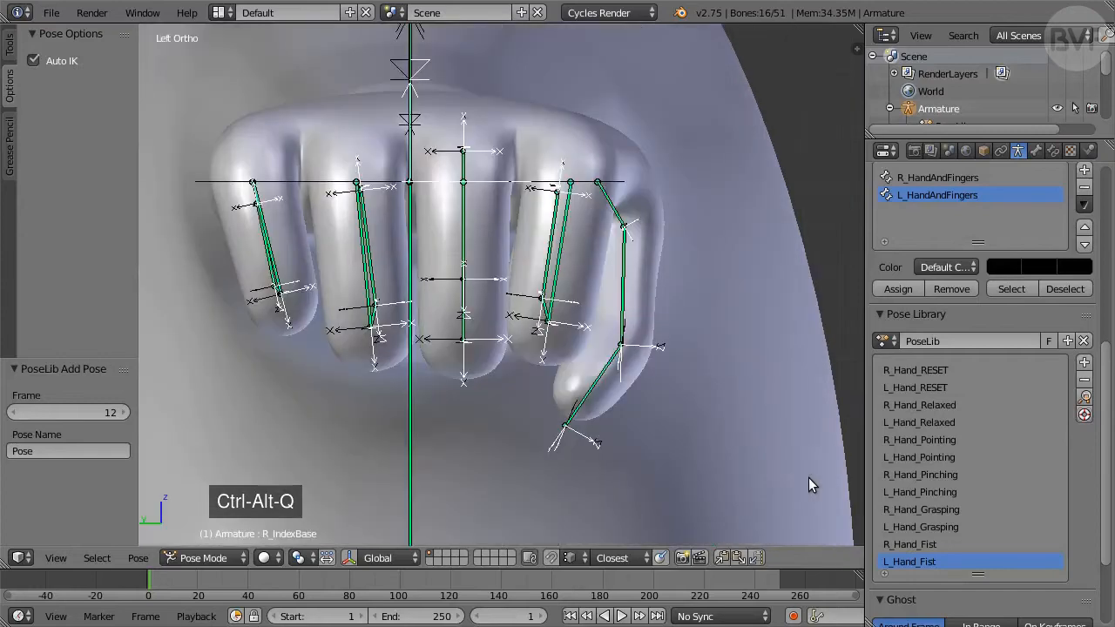
{"action": "scroll", "coordinate": [799, 390], "scroll_direction": "down", "scroll_amount": 3}
{"action": "middle_click_drag", "start_coordinate": [812, 359], "coordinate": [651, 317]}
{"action": "scroll", "coordinate": [703, 389], "scroll_direction": "down", "scroll_amount": 5}
{"action": "key", "text": "w"}
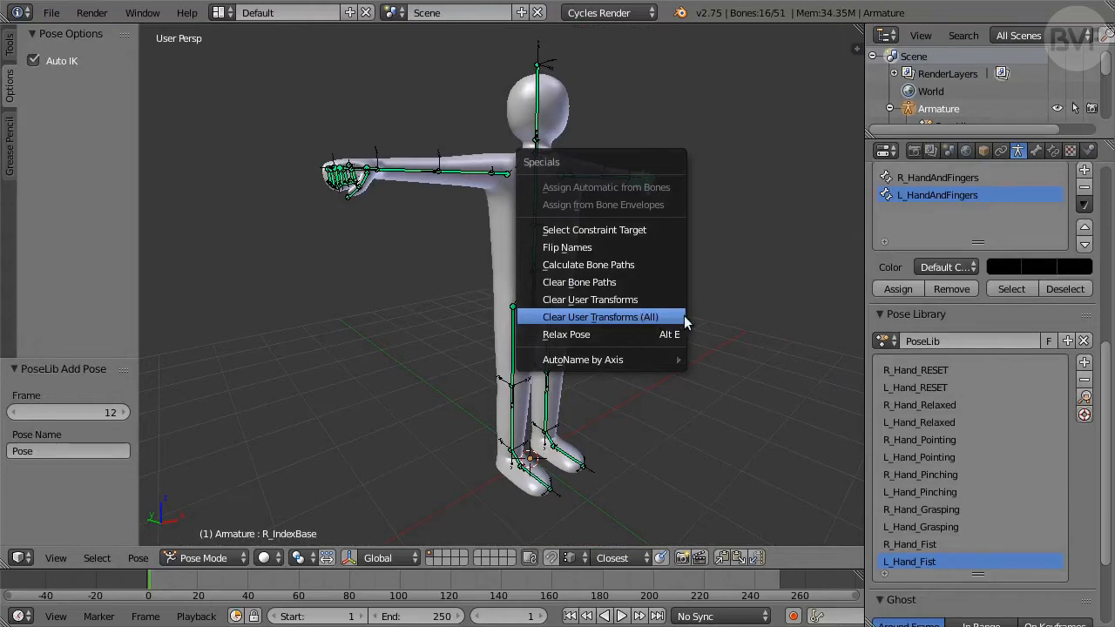
{"action": "left_click", "coordinate": [676, 317]}
Step: Switch the armature's bone display to Octahedral and deselect all bones
{"action": "scroll", "coordinate": [974, 407], "scroll_direction": "down", "scroll_amount": 3}
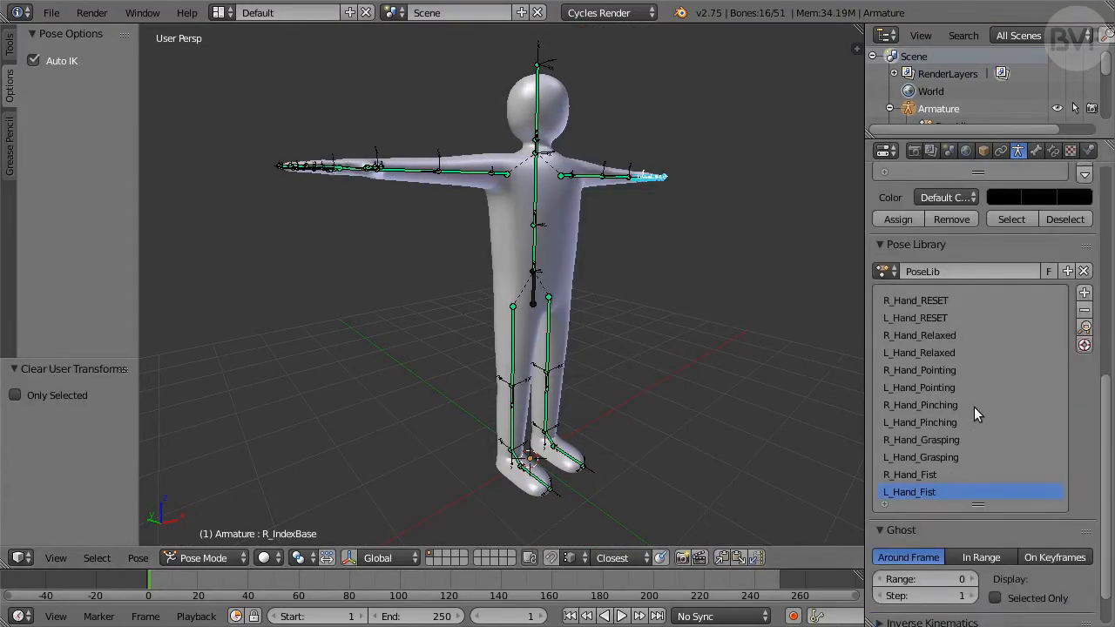
{"action": "scroll", "coordinate": [974, 407], "scroll_direction": "up", "scroll_amount": 9}
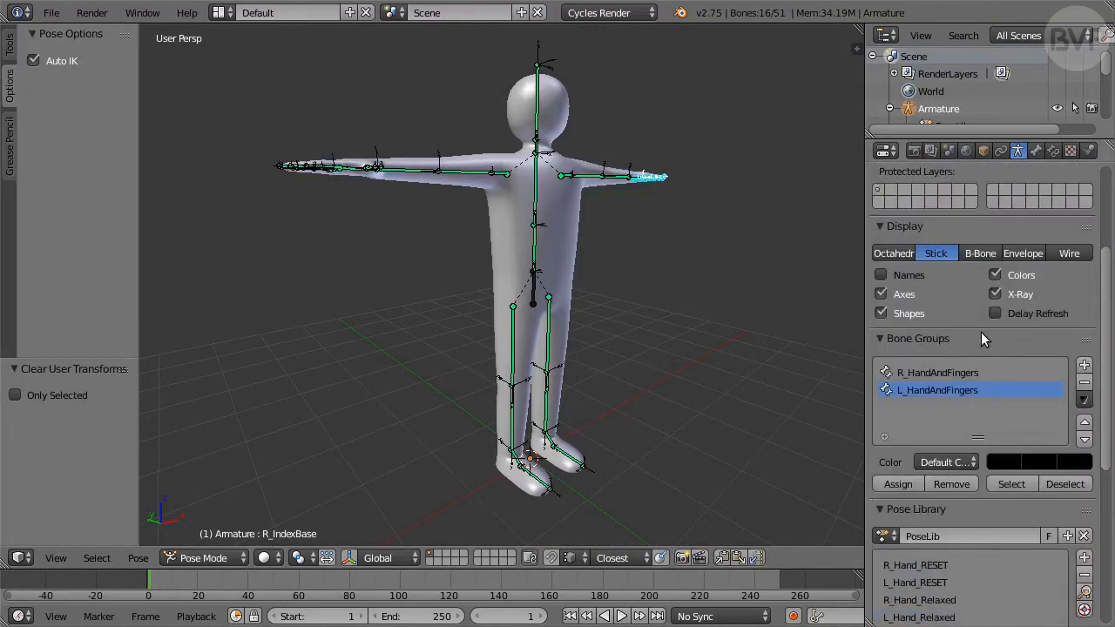
{"action": "left_click", "coordinate": [885, 253]}
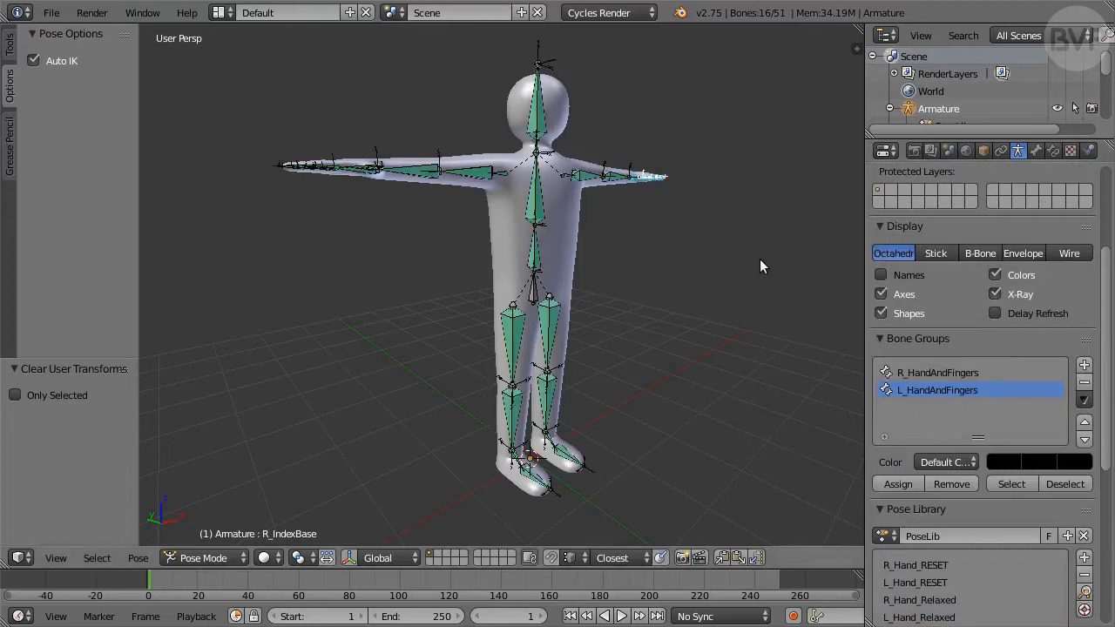
{"action": "key", "text": "a"}
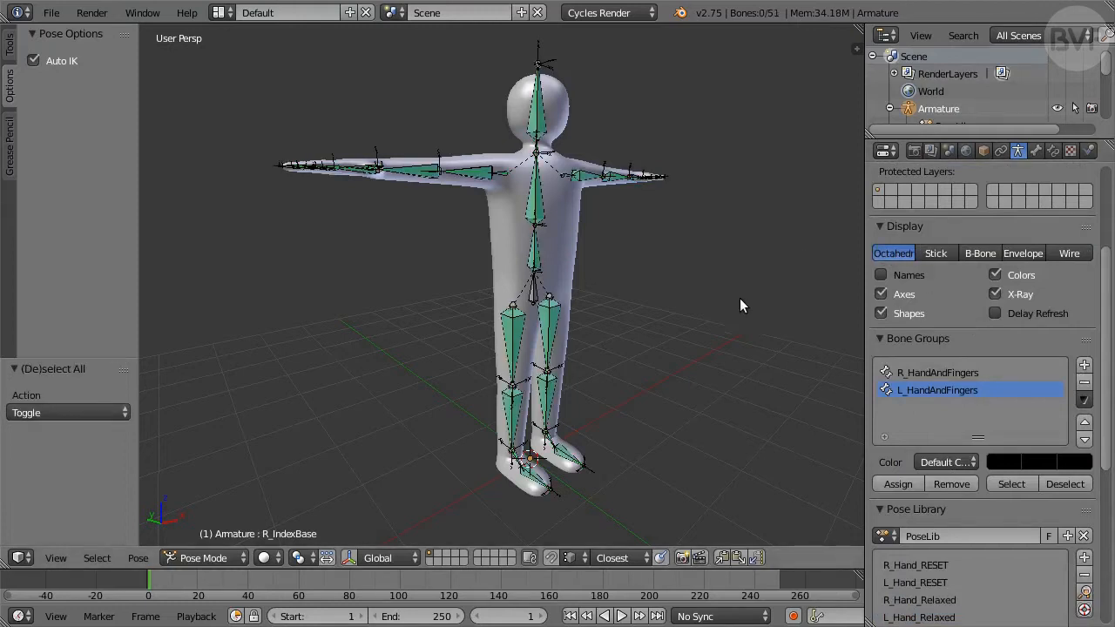
Step: Add an IK constraint targeting a new empty object to R_LegThigh, with a chain length of 1
{"action": "right_click", "coordinate": [514, 416]}
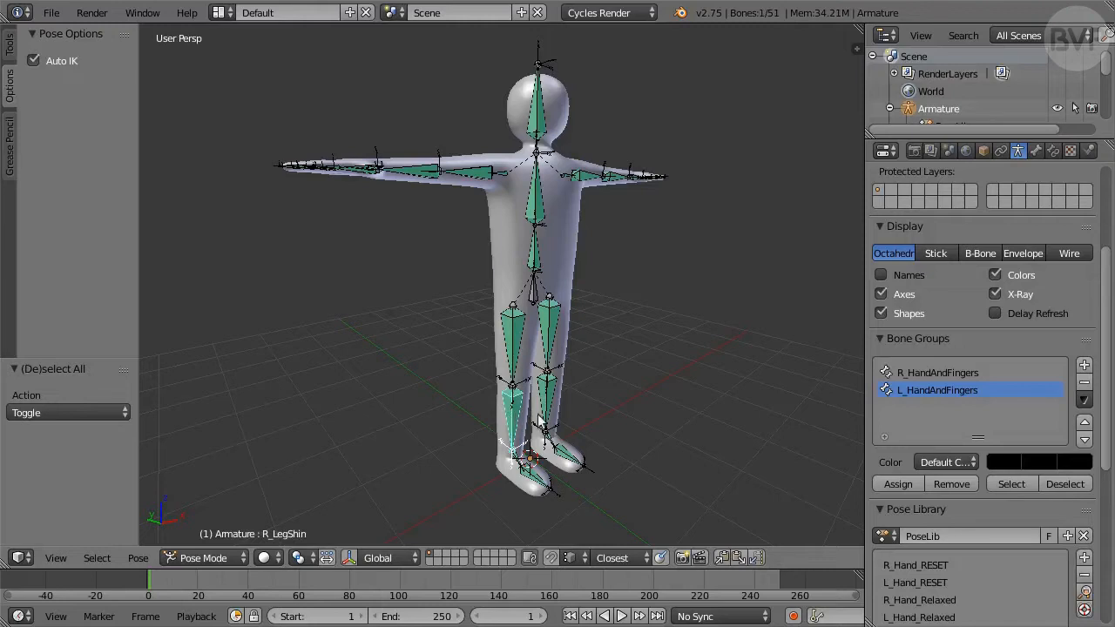
{"action": "right_click", "coordinate": [514, 340]}
{"action": "key", "text": "shift+i"}
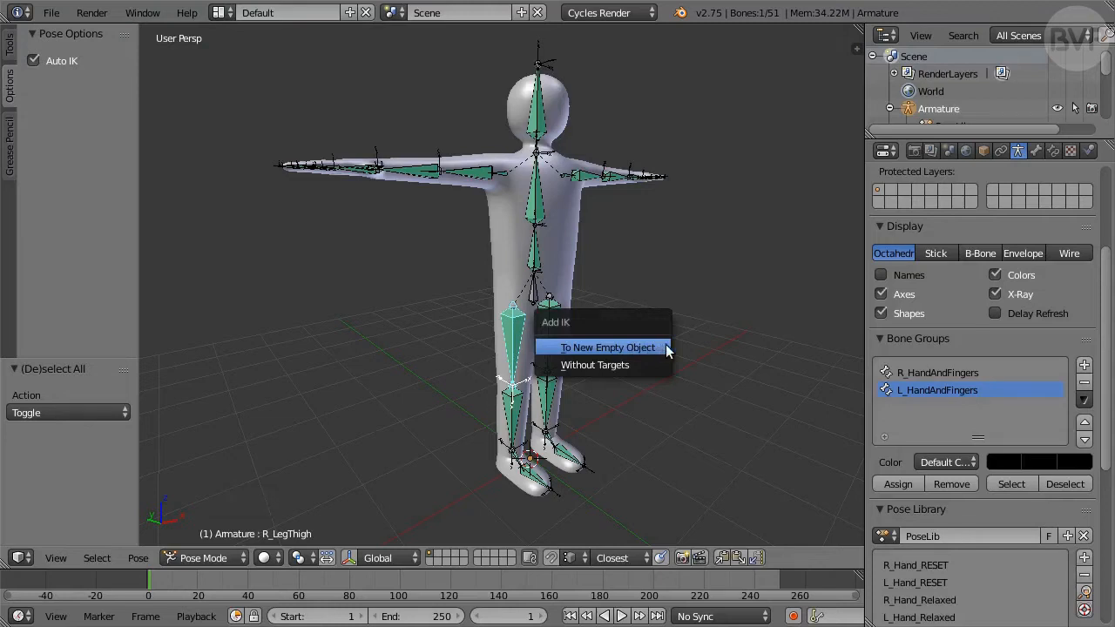
{"action": "left_click", "coordinate": [666, 348]}
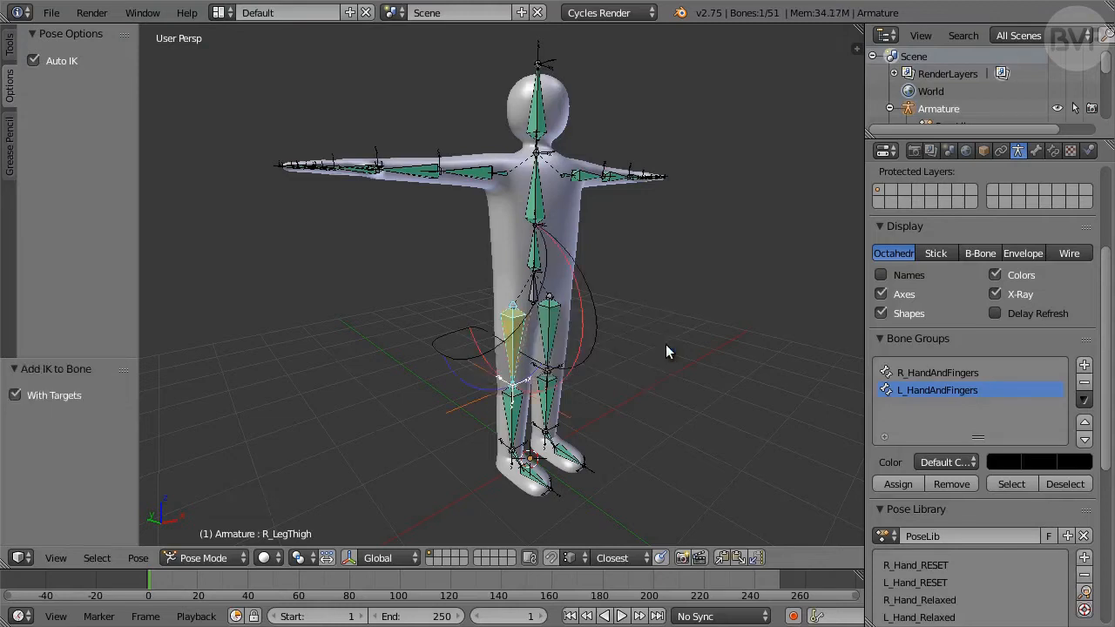
{"action": "left_click", "coordinate": [1053, 152]}
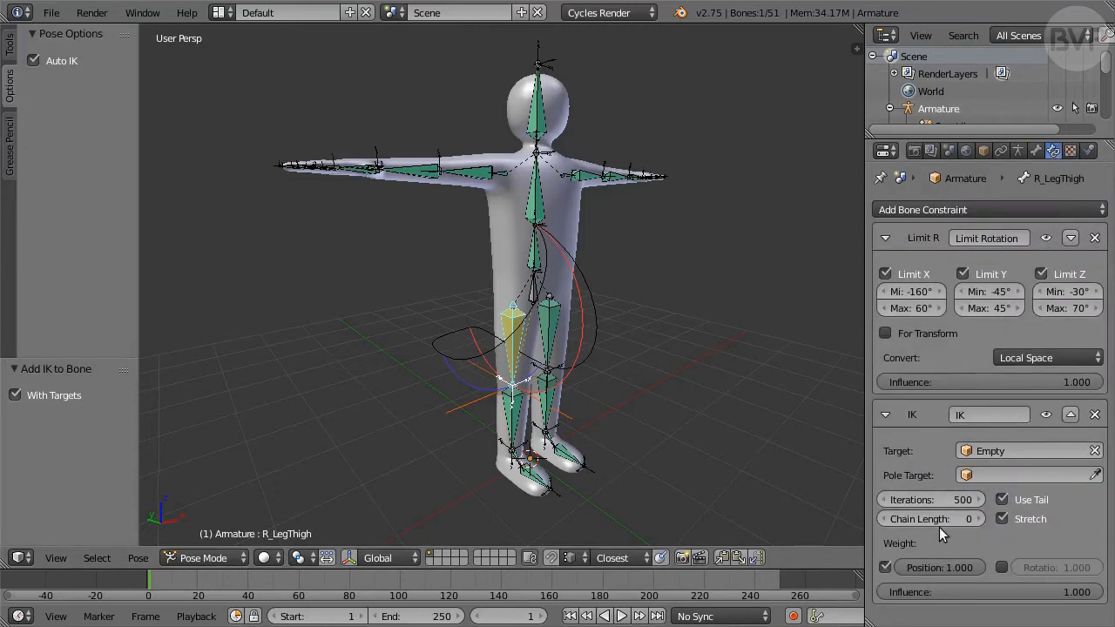
{"action": "left_click", "coordinate": [979, 519]}
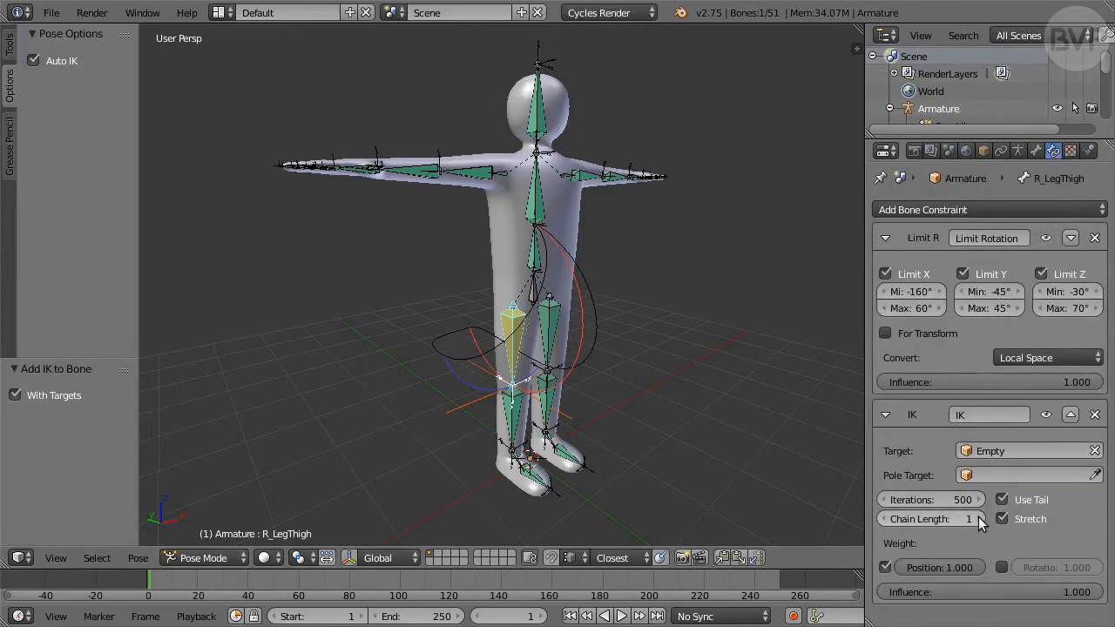
Step: Rename the thigh's IK target empty DF_IK_R_Thigh and enable its X-Ray display
{"action": "scroll", "coordinate": [1025, 96], "scroll_direction": "down", "scroll_amount": 2}
{"action": "scroll", "coordinate": [1025, 95], "scroll_direction": "down", "scroll_amount": 5}
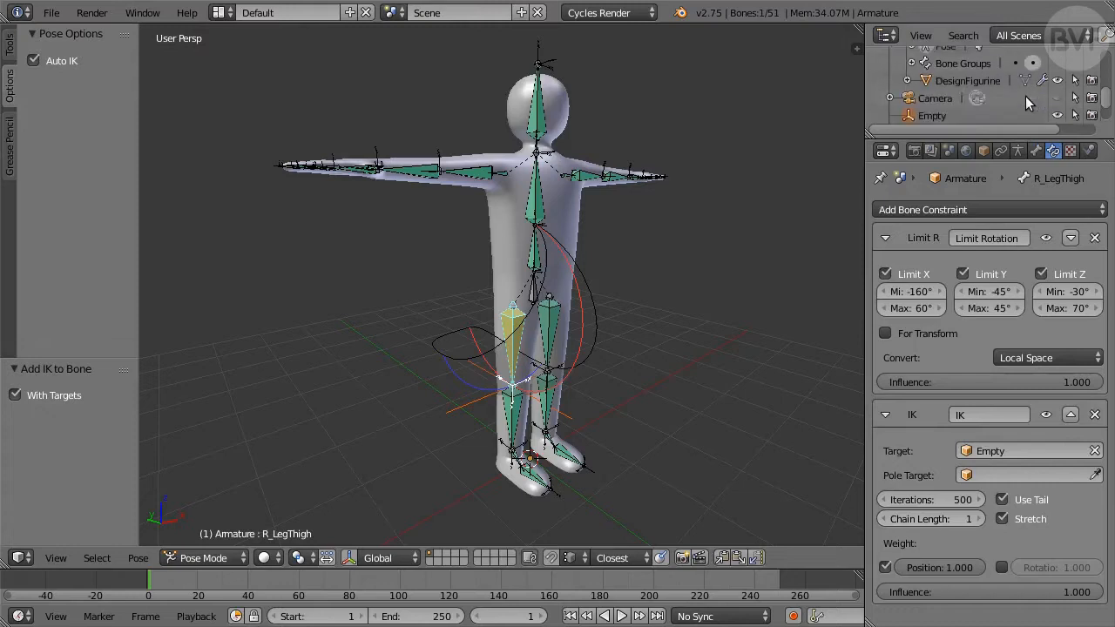
{"action": "double_click", "coordinate": [932, 87]}
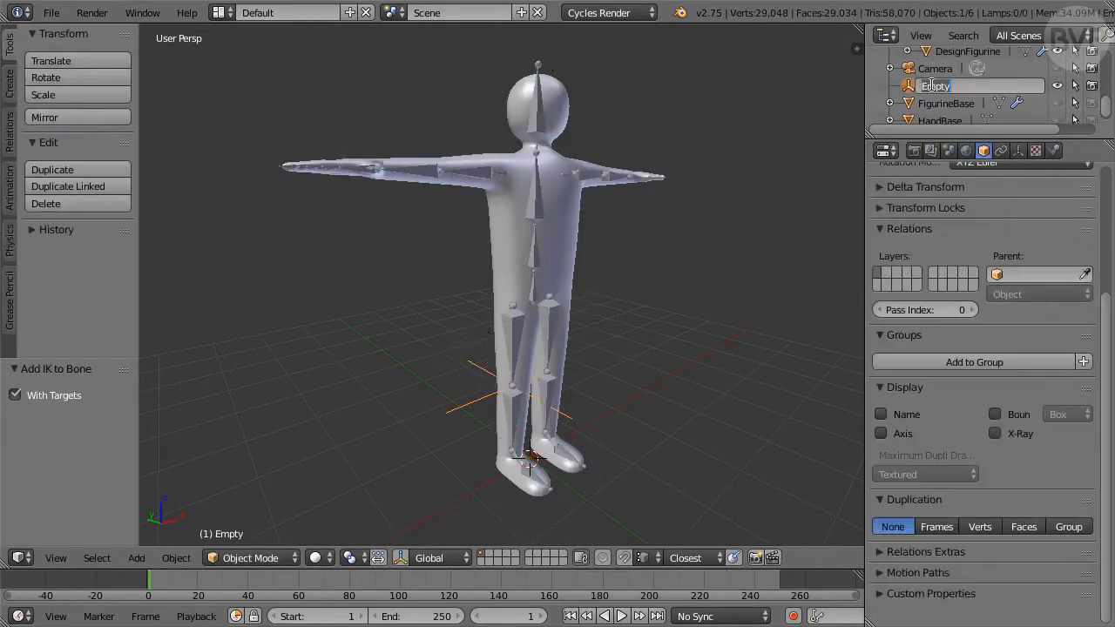
{"action": "type", "text": "DF_IK_R_Thigh"}
{"action": "key", "text": "Return"}
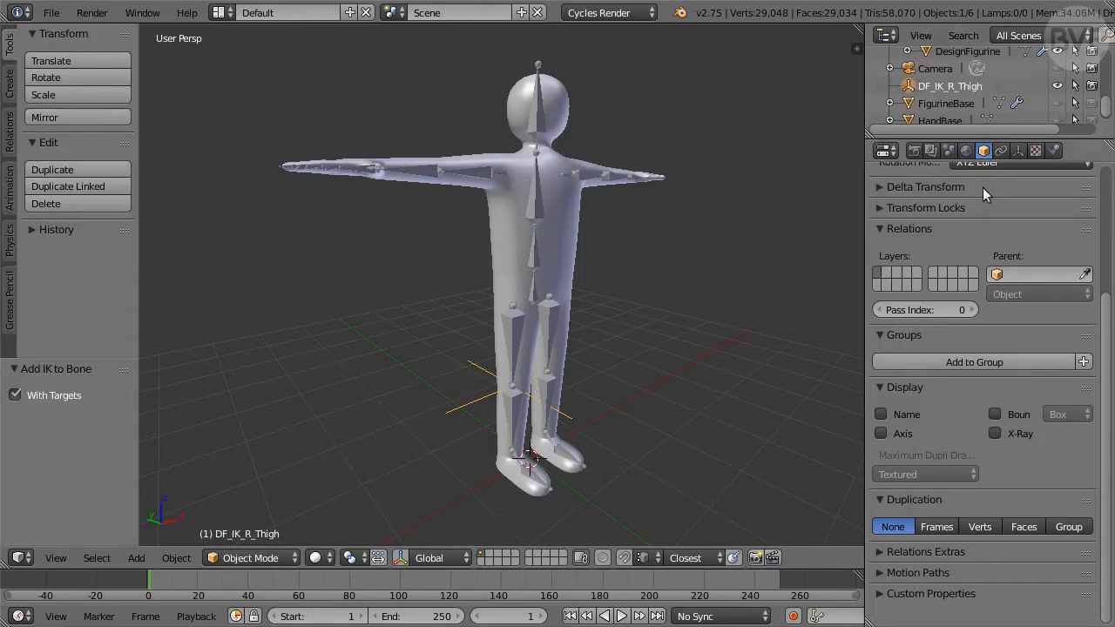
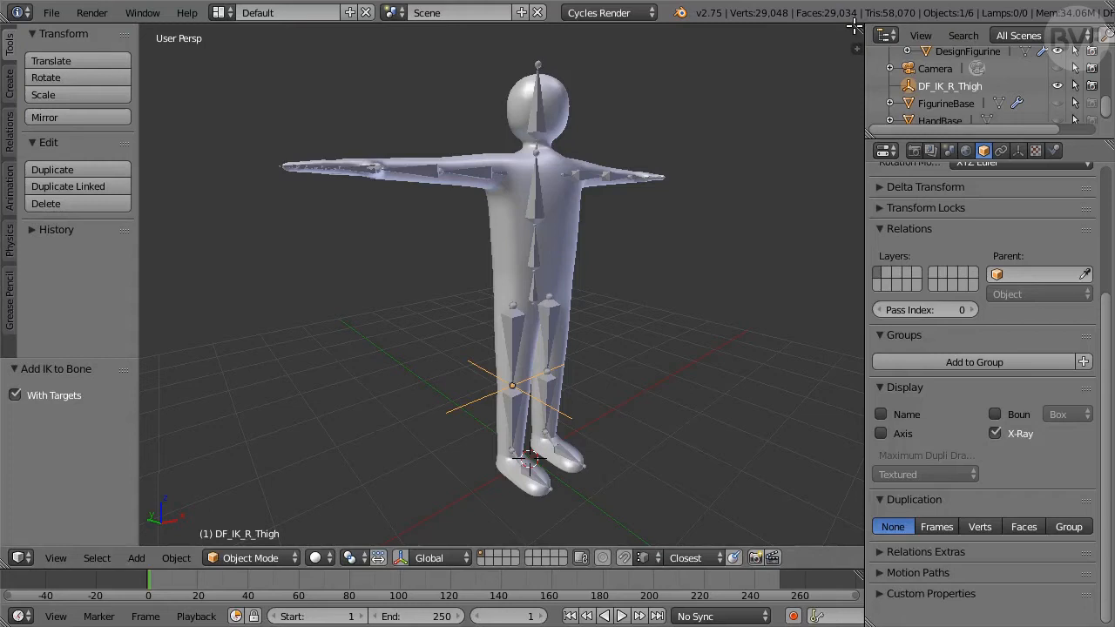
Step: Split the 3D view and turn the new area into a narrow Properties editor showing the empty's data settings
{"action": "left_click_drag", "start_coordinate": [857, 28], "coordinate": [591, 4]}
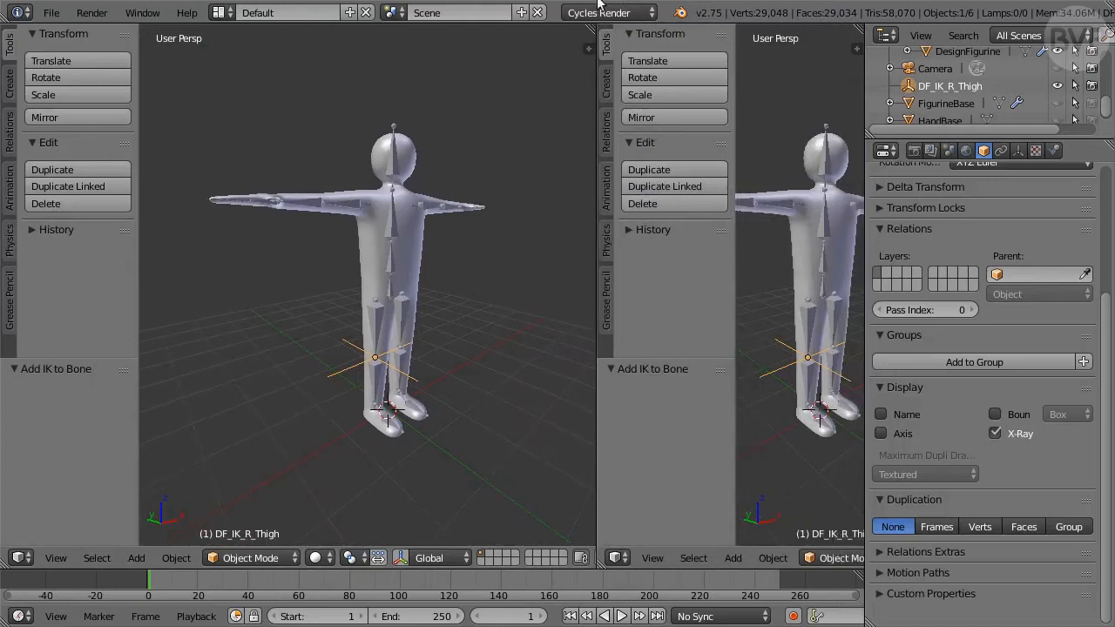
{"action": "left_click", "coordinate": [617, 558]}
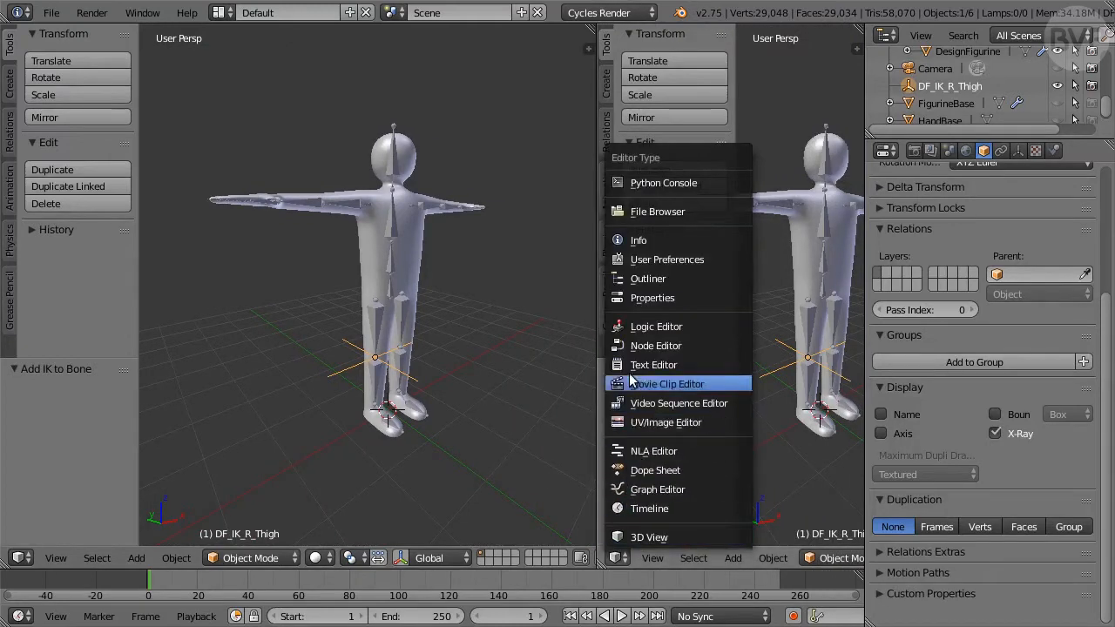
{"action": "left_click", "coordinate": [692, 299]}
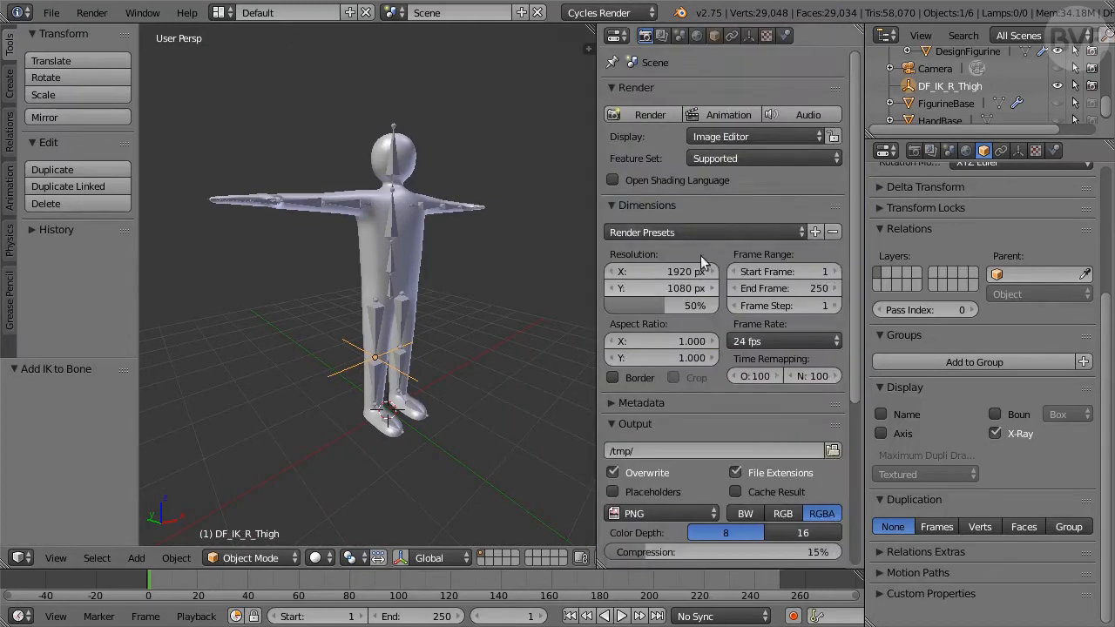
{"action": "left_click", "coordinate": [749, 37]}
{"action": "left_click_drag", "start_coordinate": [596, 232], "coordinate": [652, 237]}
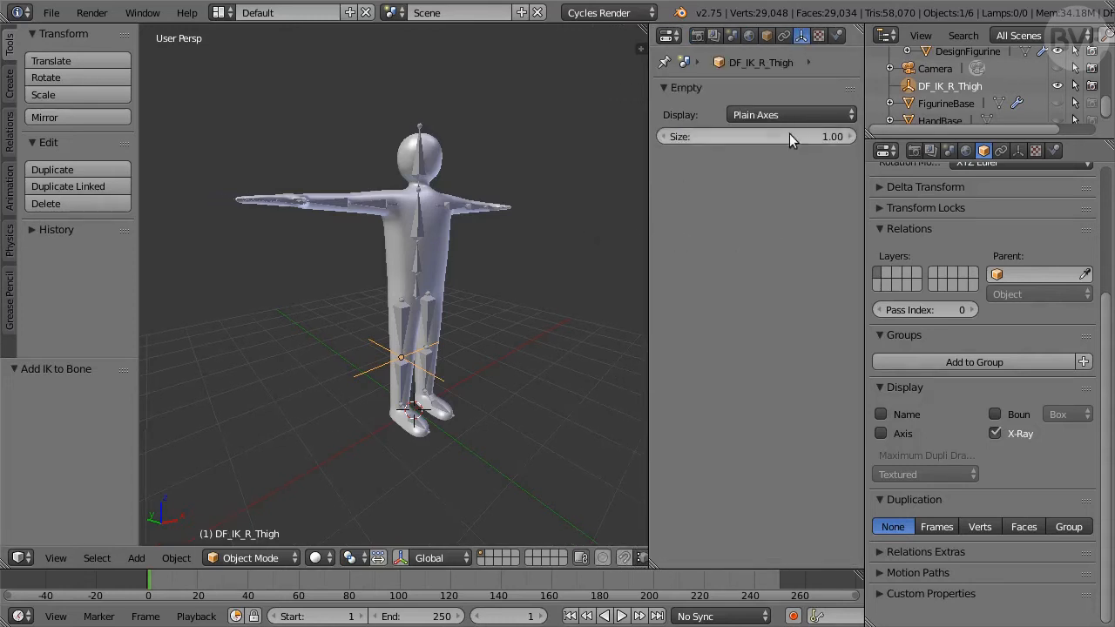
Step: Display the DF_IK_R_Thigh empty as a Cube with a size of 0.08
{"action": "left_click", "coordinate": [800, 115]}
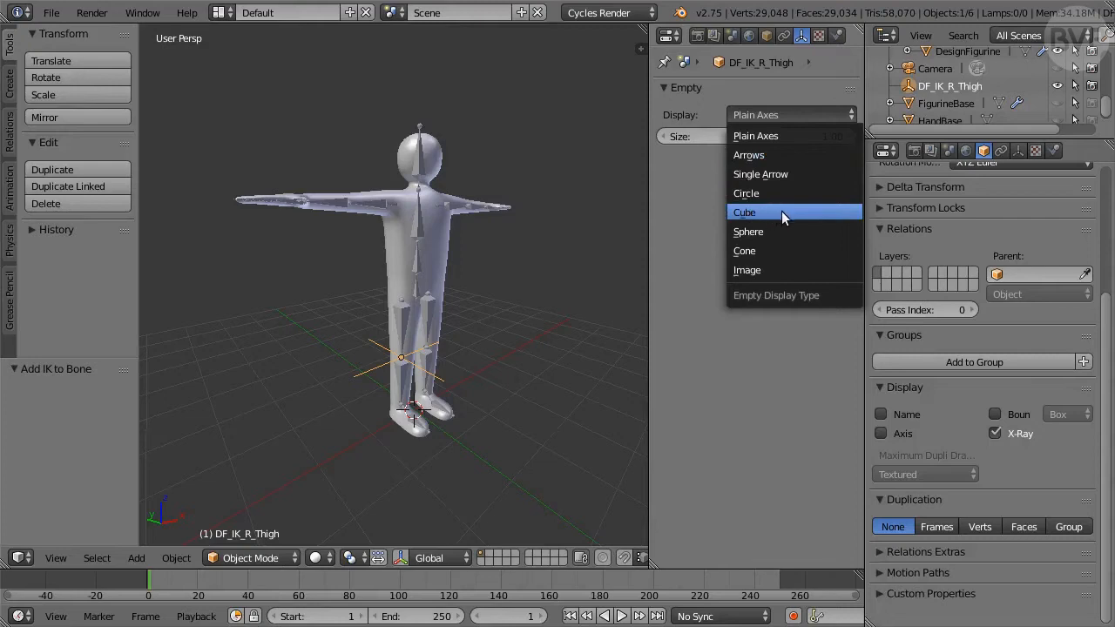
{"action": "left_click", "coordinate": [782, 213]}
{"action": "left_click", "coordinate": [776, 136]}
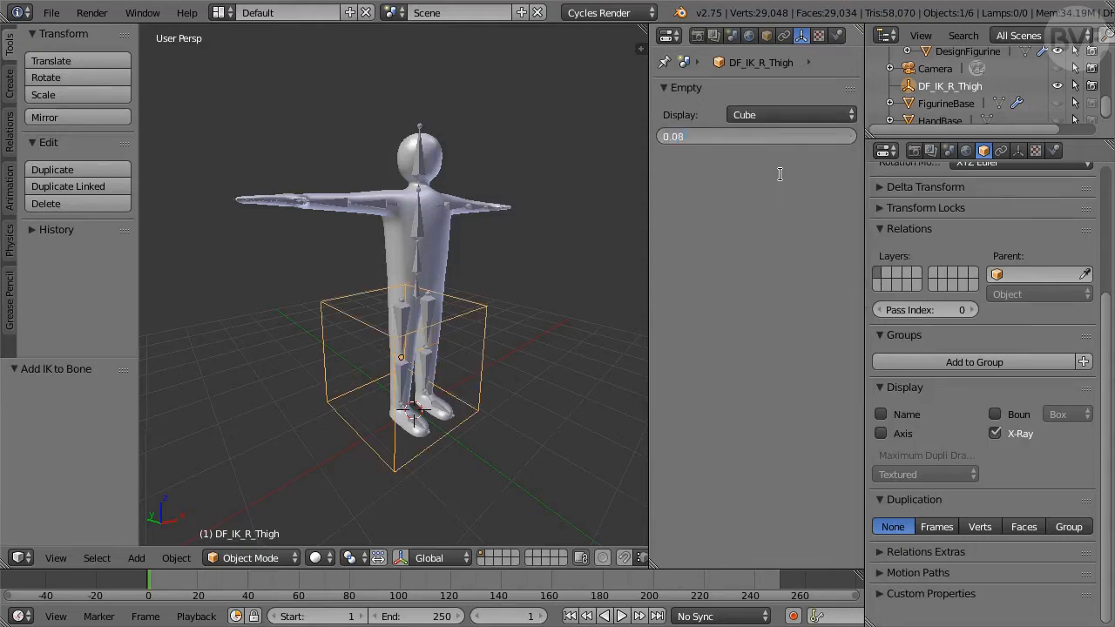
{"action": "type", "text": "0.08"}
{"action": "key", "text": "Return"}
Step: Add an IK constraint targeting a new empty object to R_LegShin, with a chain length of 2
{"action": "scroll", "coordinate": [563, 283], "scroll_direction": "up", "scroll_amount": 5}
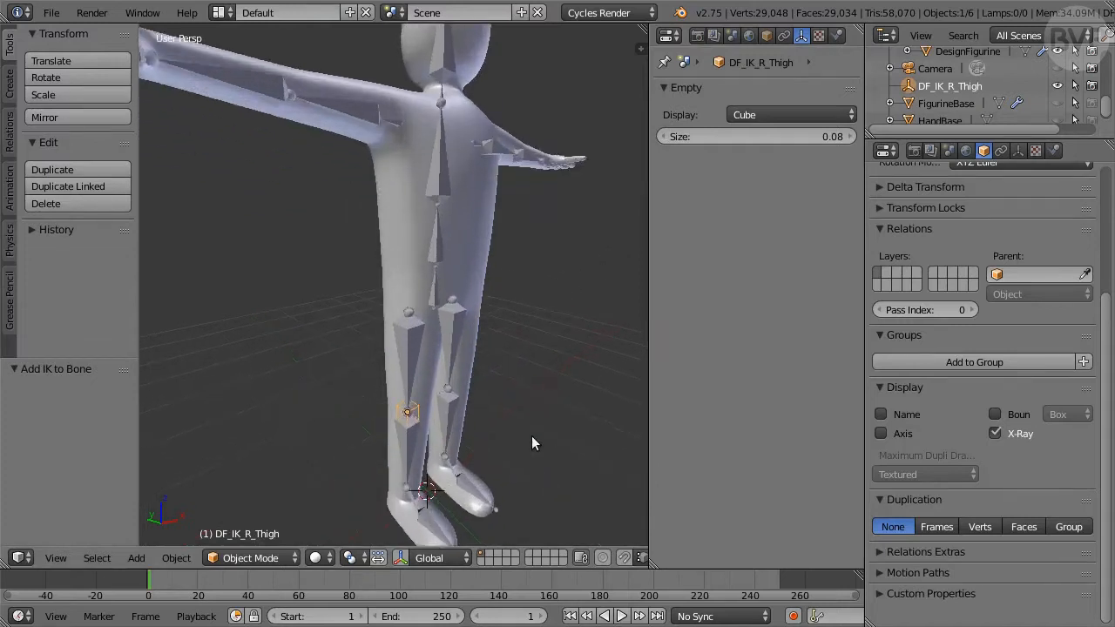
{"action": "scroll", "coordinate": [532, 435], "scroll_direction": "up", "scroll_amount": 3}
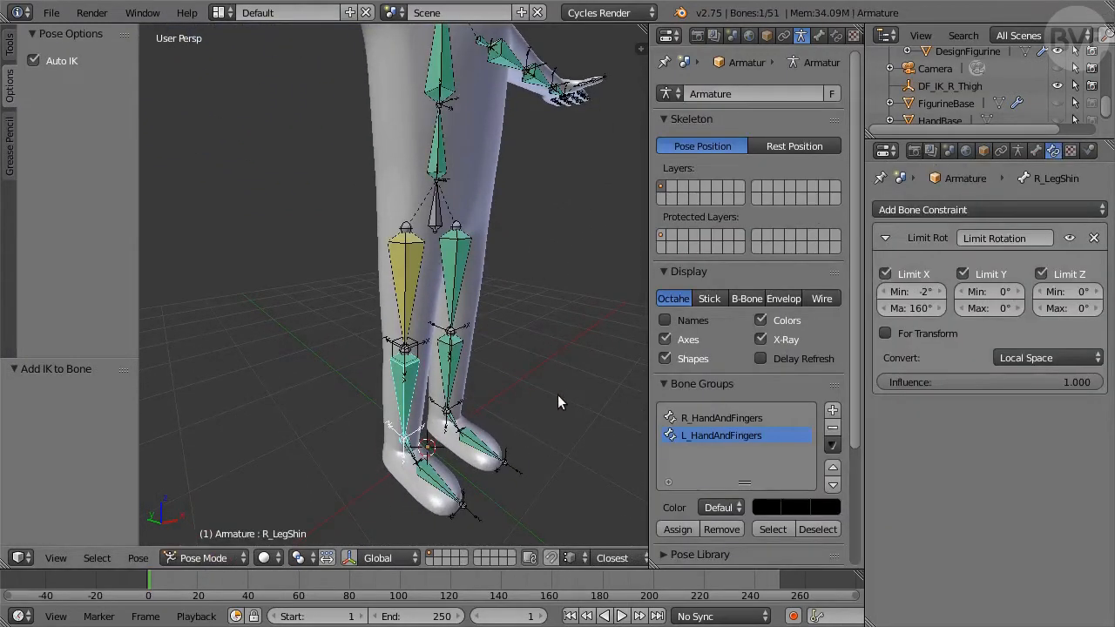
{"action": "key", "text": "shift+i"}
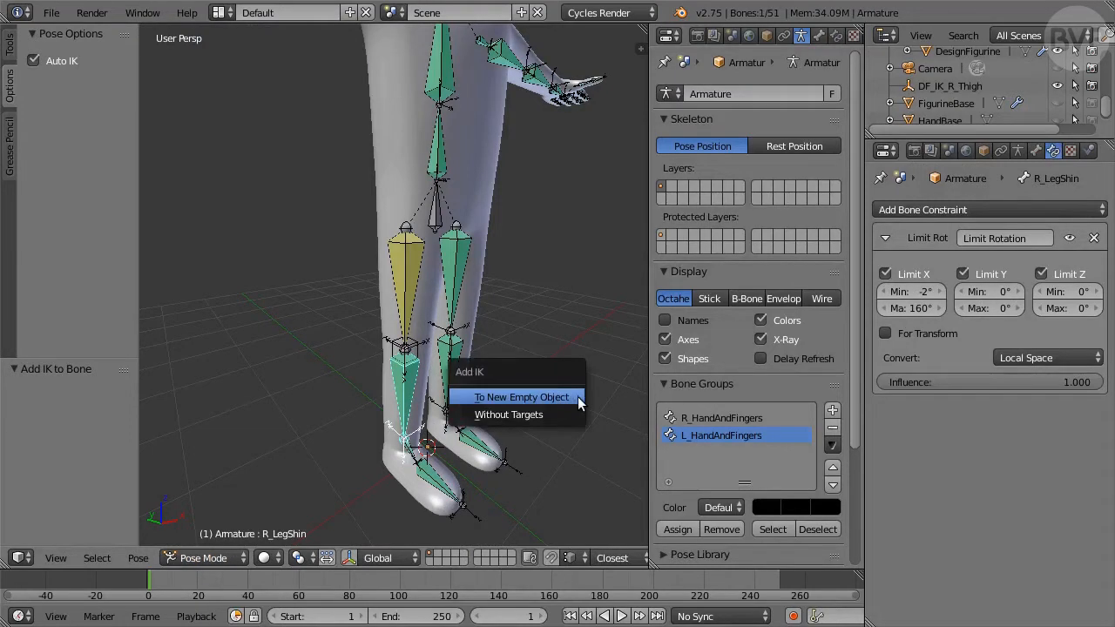
{"action": "left_click", "coordinate": [578, 396]}
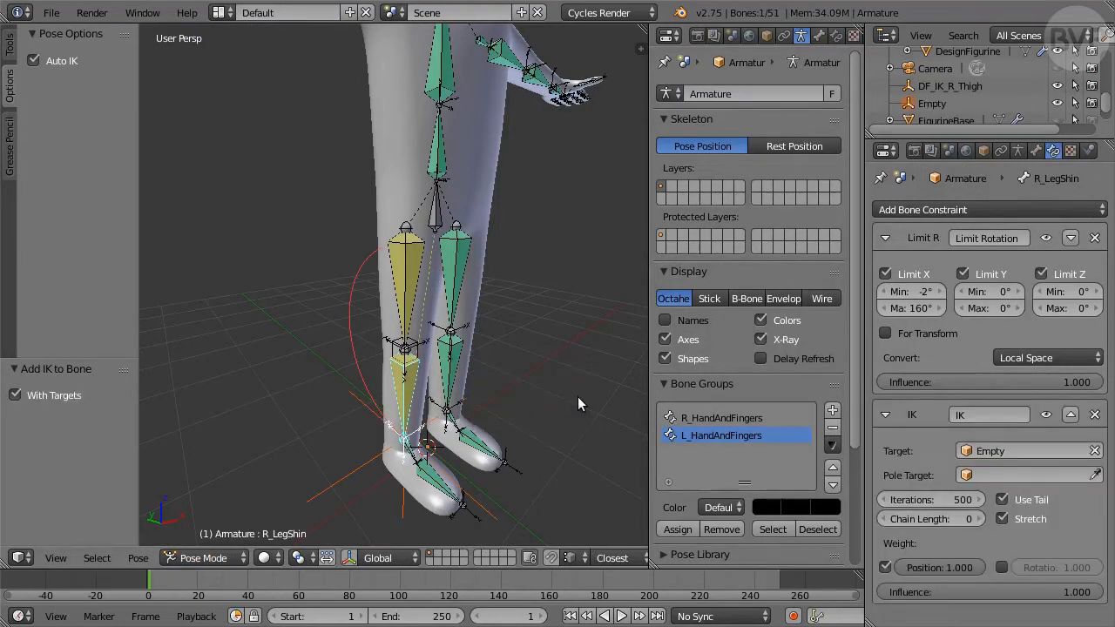
{"action": "left_click", "coordinate": [978, 519]}
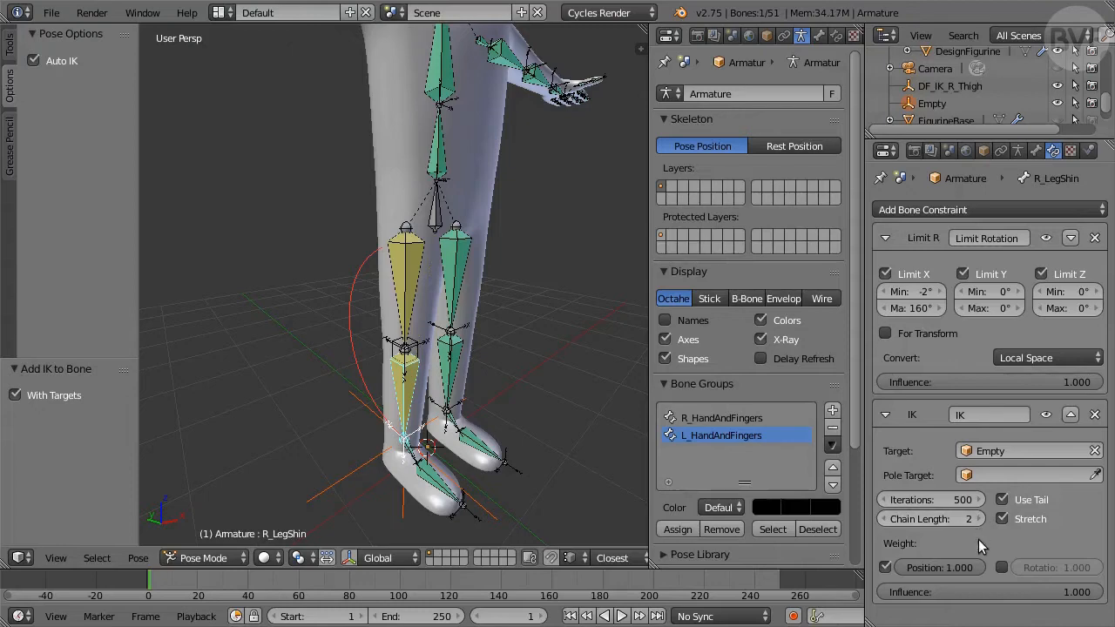
Step: Rename the shin's IK target empty DF_IK_R_Shin
{"action": "left_click", "coordinate": [934, 103]}
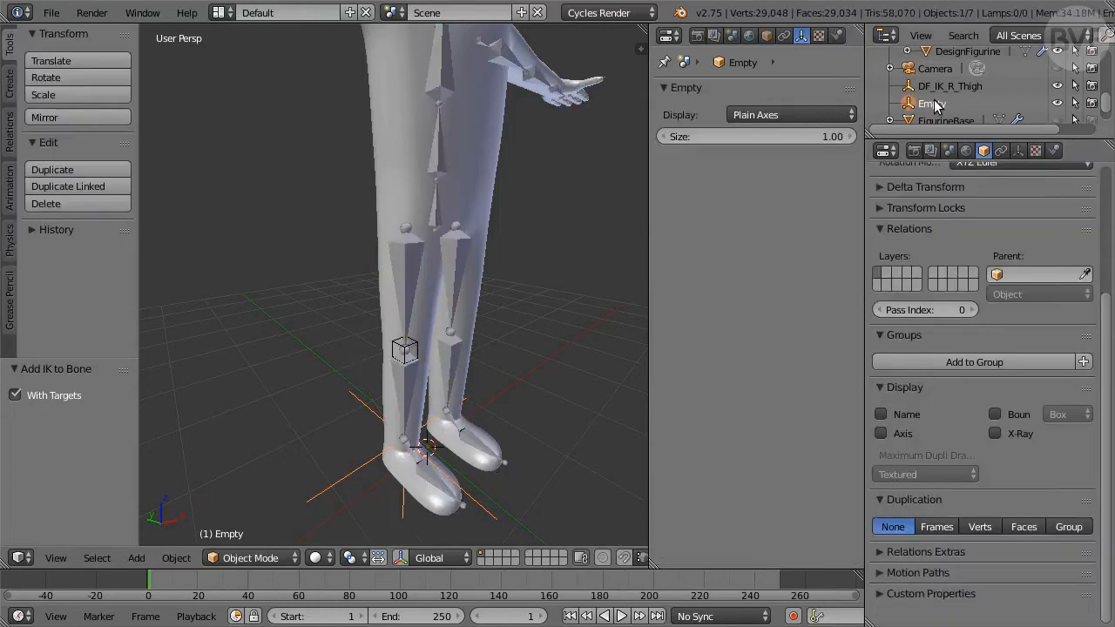
{"action": "double_click", "coordinate": [933, 103]}
{"action": "type", "text": "DF_"}
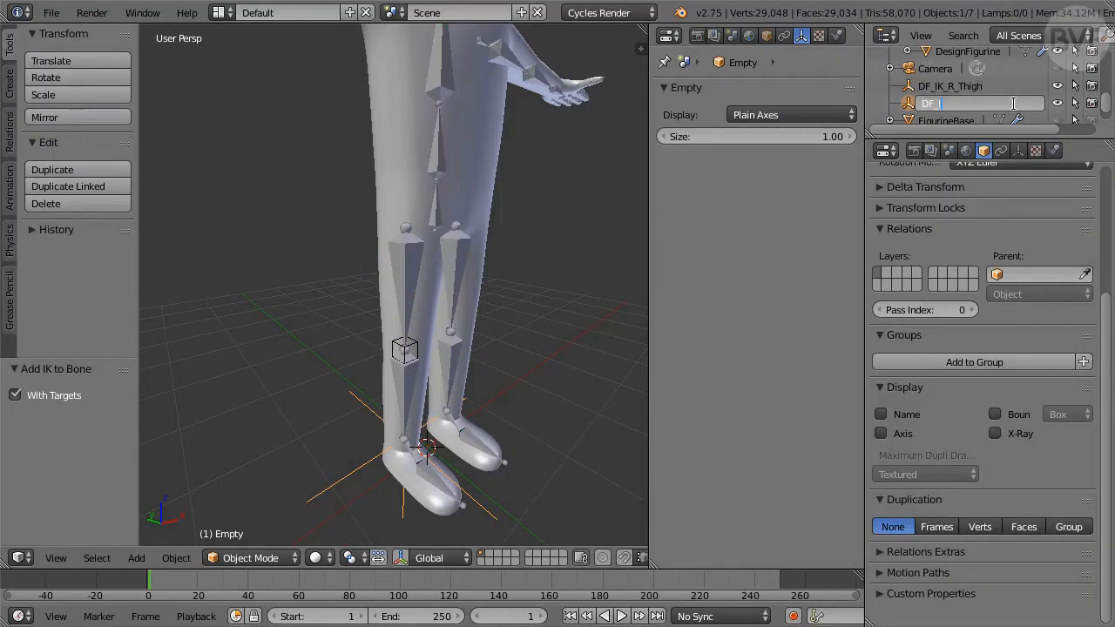
{"action": "type", "text": "IK_R_Shin"}
{"action": "key", "text": "Return"}
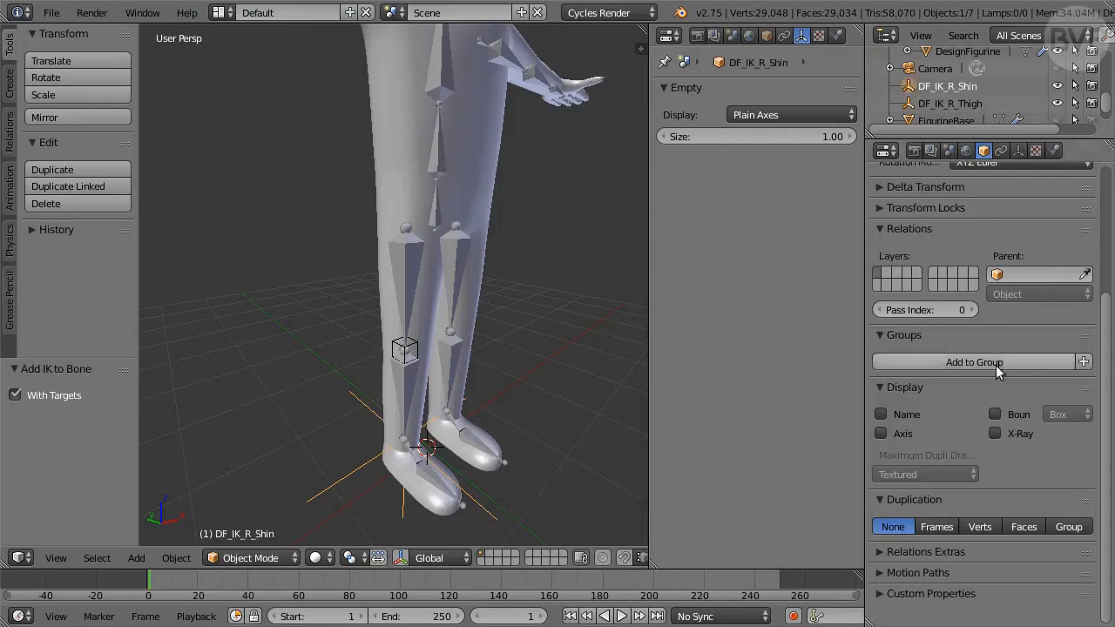
Step: Enable X-Ray for the DF_IK_R_Shin empty and set its display type to Cube
{"action": "left_click", "coordinate": [994, 433]}
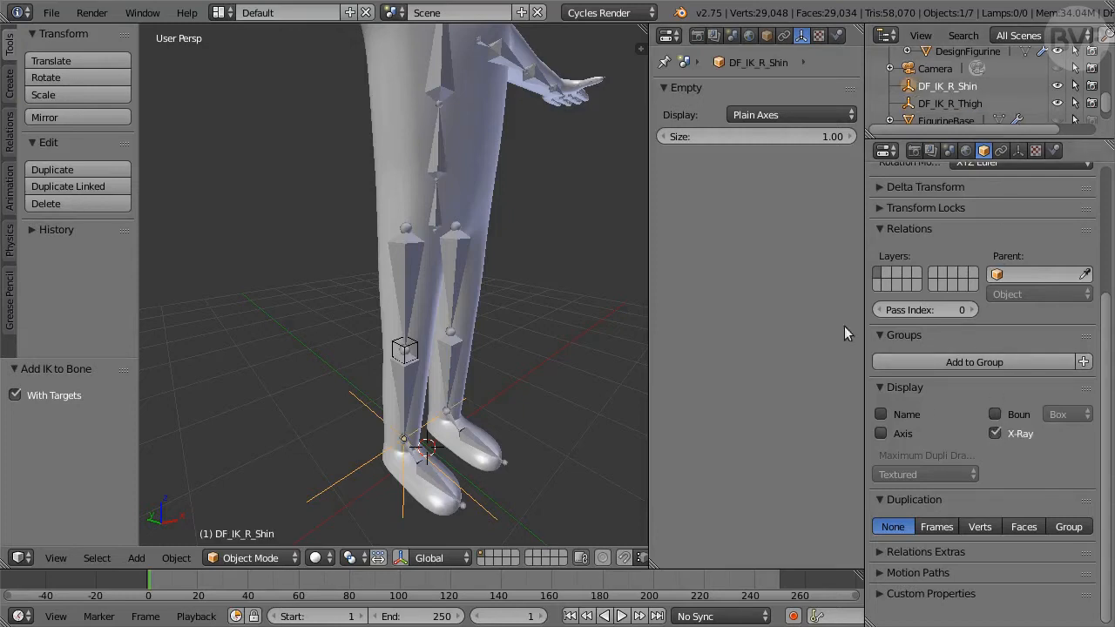
{"action": "left_click", "coordinate": [776, 113]}
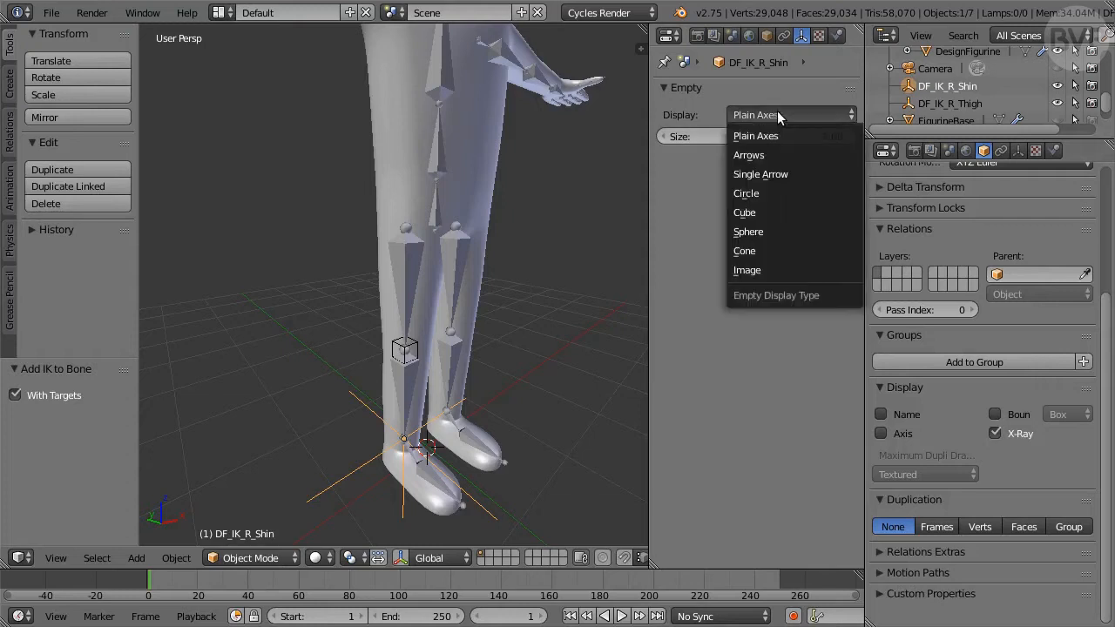
{"action": "left_click", "coordinate": [782, 213]}
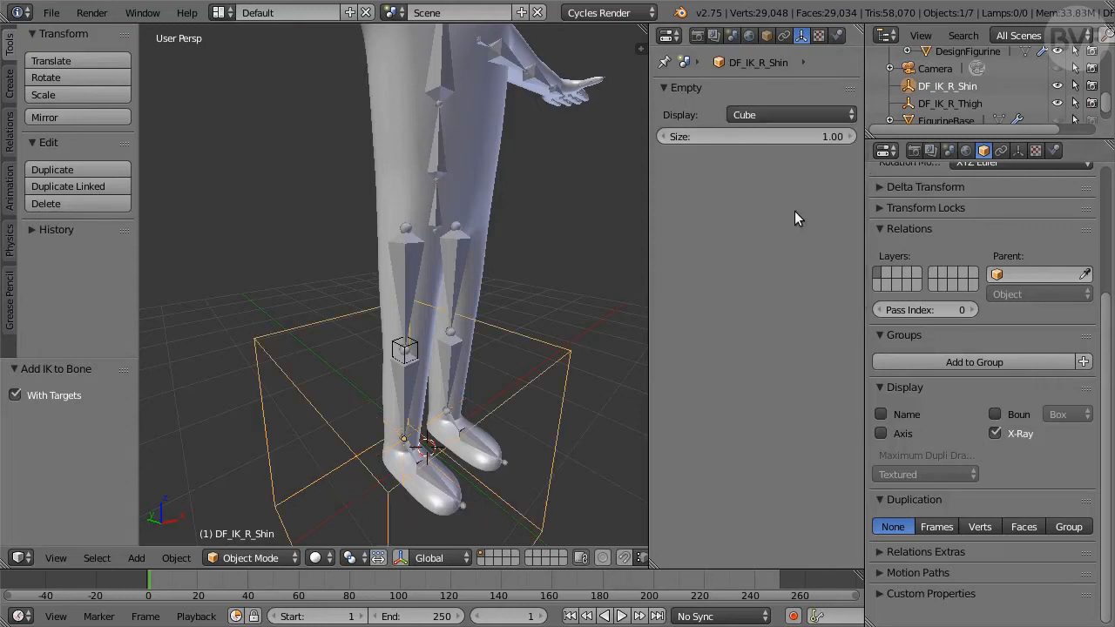
Step: Set the display size of the DF_IK_R_Shin empty to 0.12
{"action": "left_click", "coordinate": [816, 136]}
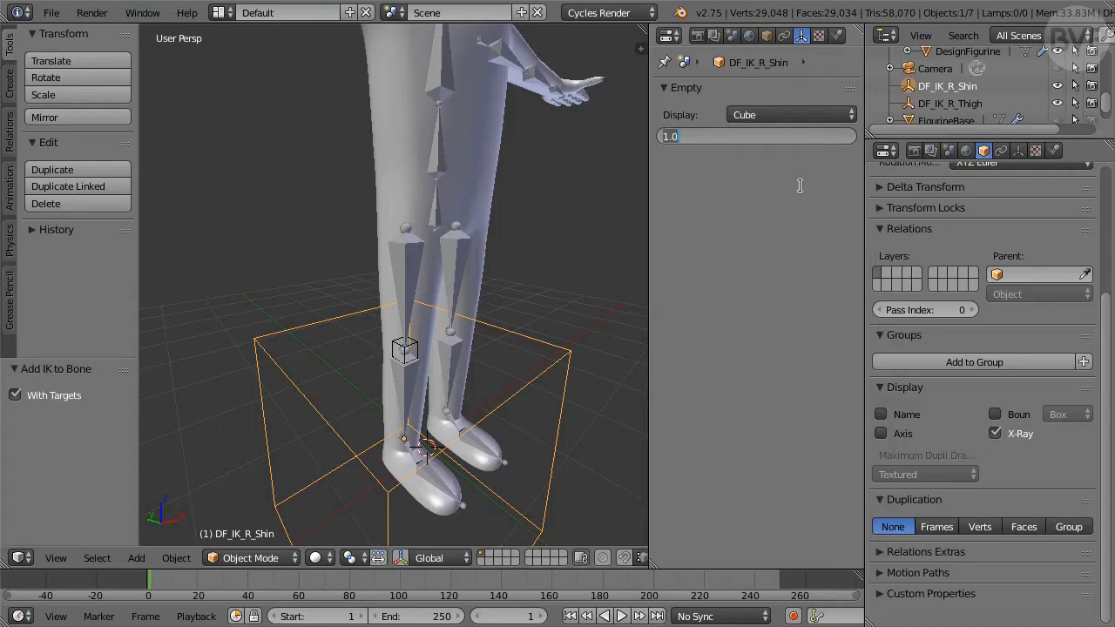
{"action": "type", "text": "0.12"}
{"action": "key", "text": "Return"}
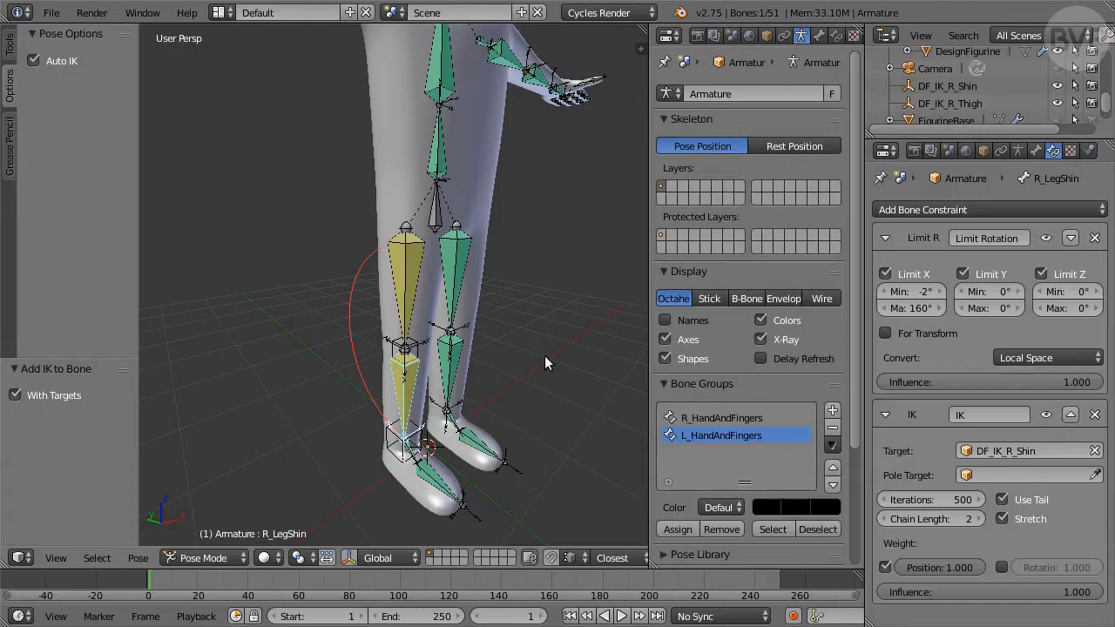
Step: Add an IK constraint targeting a new empty to the R_FootAnkle bone and set its chain length to 1
{"action": "key", "text": "bracketright"}
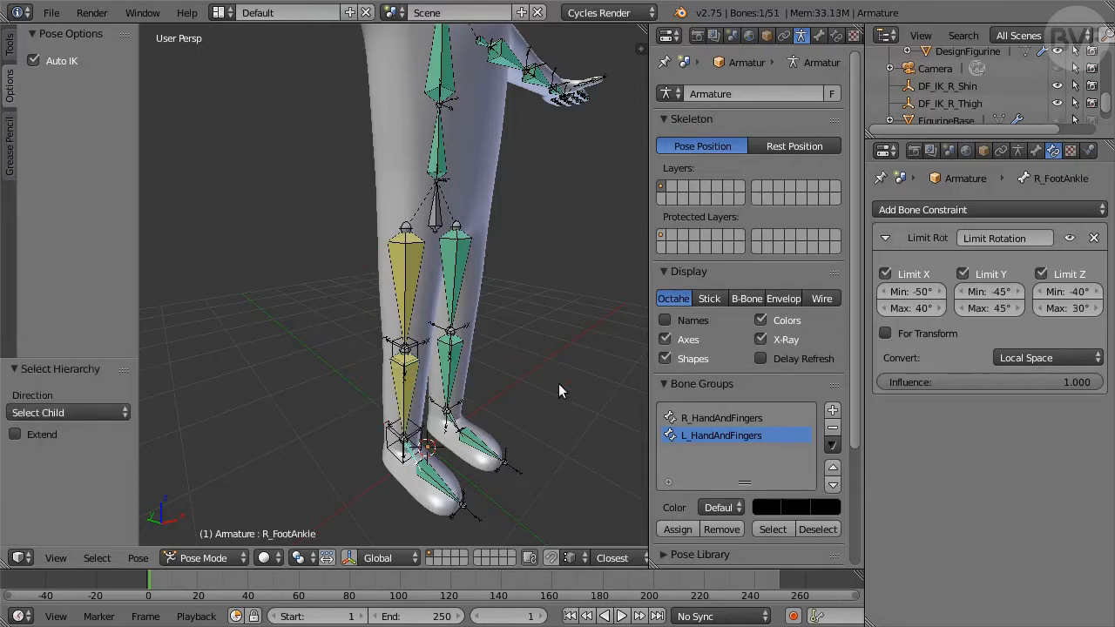
{"action": "key", "text": "shift+i"}
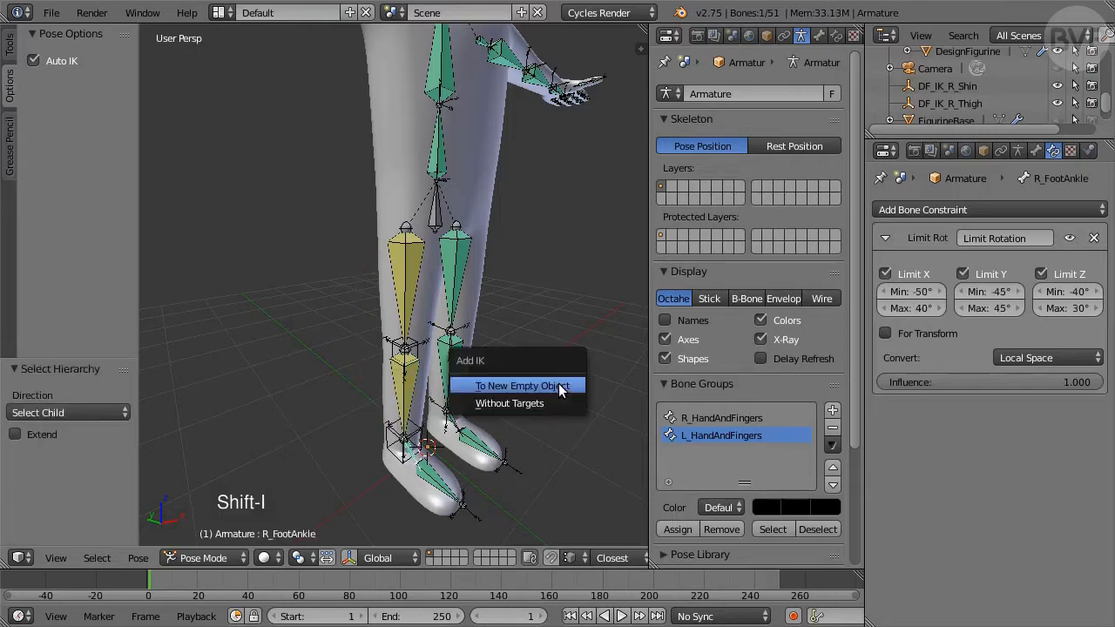
{"action": "left_click", "coordinate": [576, 385]}
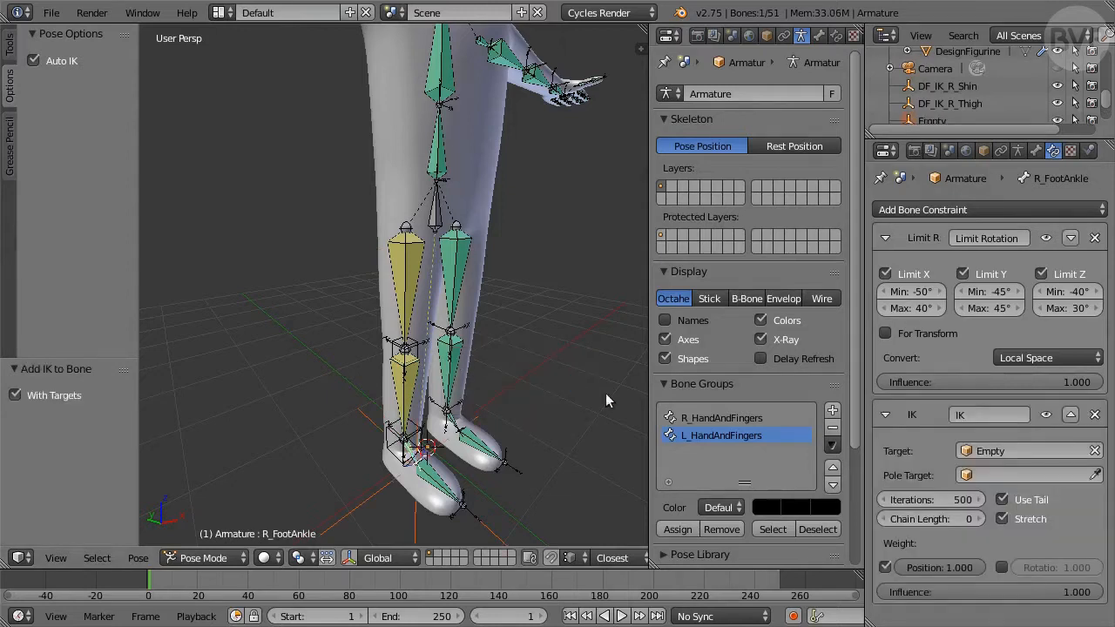
{"action": "left_click", "coordinate": [981, 518]}
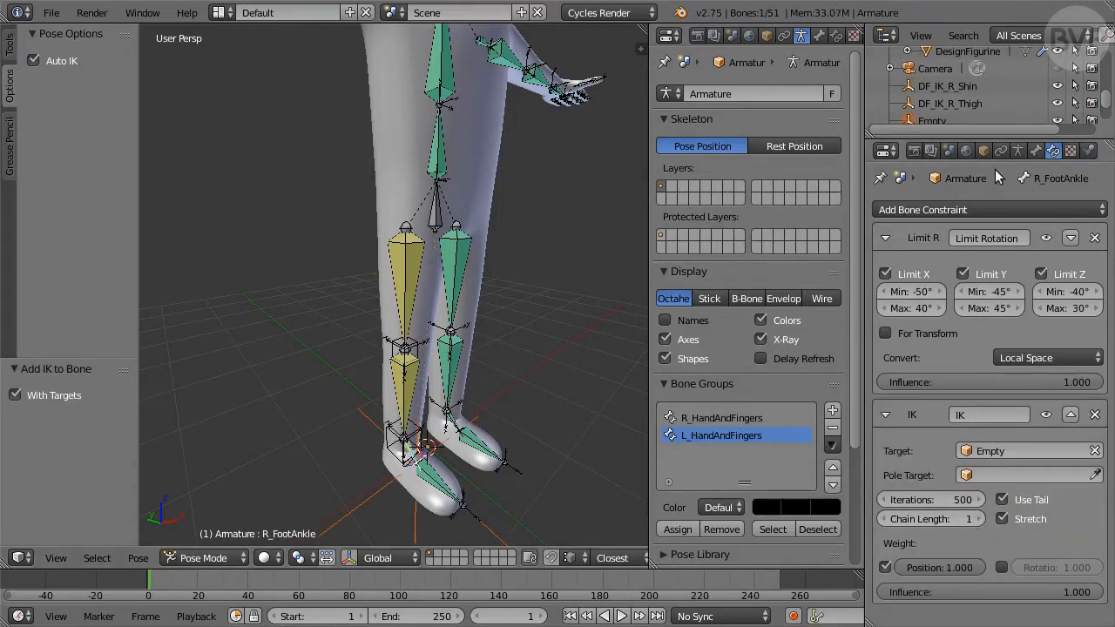
Step: Rename the new right ankle target empty as DF_IK_R_Ankle
{"action": "scroll", "coordinate": [1003, 92], "scroll_direction": "down", "scroll_amount": 2}
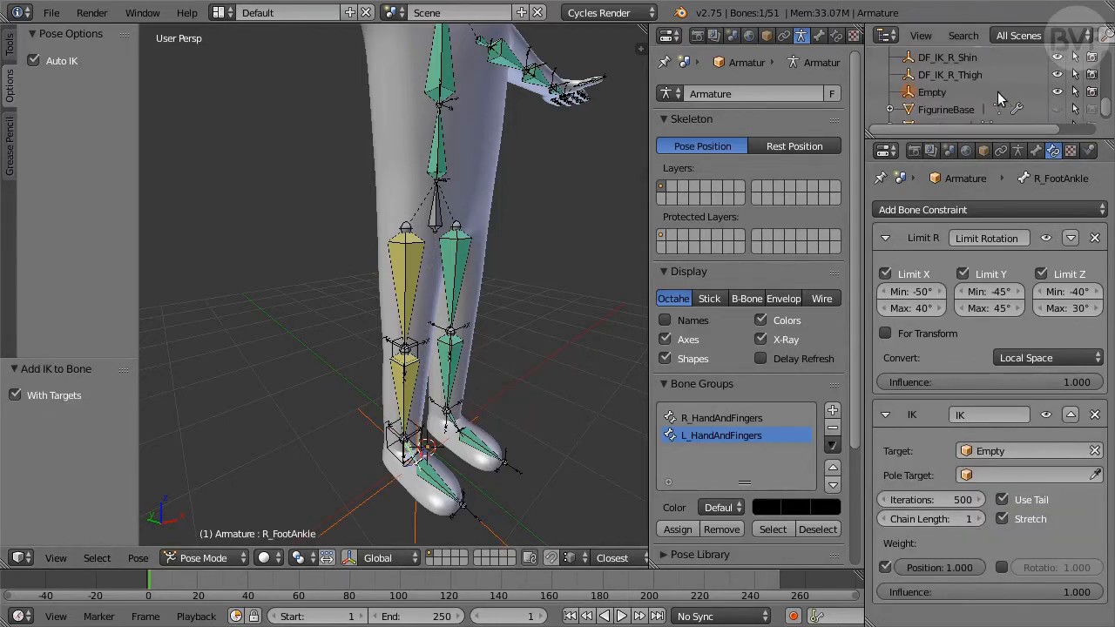
{"action": "double_click", "coordinate": [934, 91]}
{"action": "type", "text": "DF_IK"}
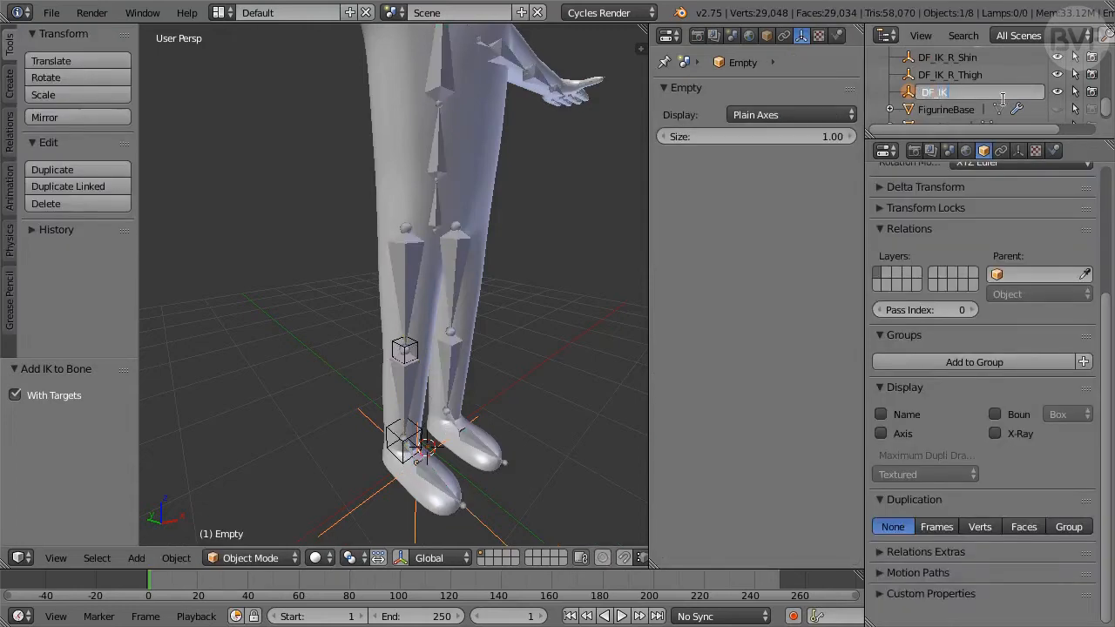
{"action": "type", "text": "_R_Ankle"}
{"action": "key", "text": "Return"}
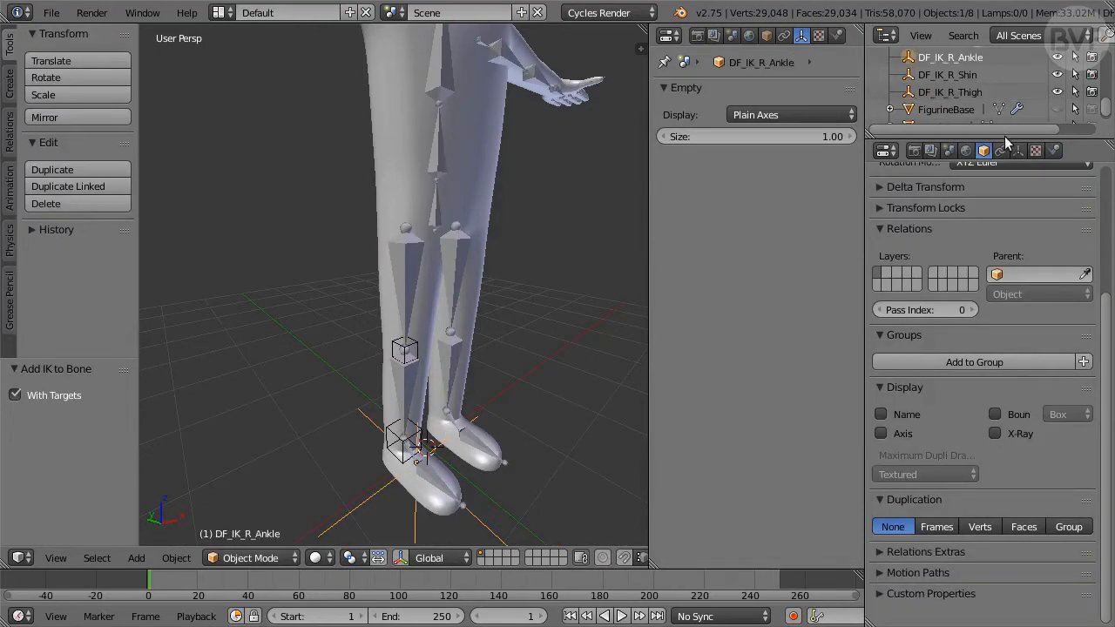
Step: Enable X-Ray for the DF_IK_R_Ankle empty and display it as a cube of size 0.08
{"action": "left_click", "coordinate": [1009, 442]}
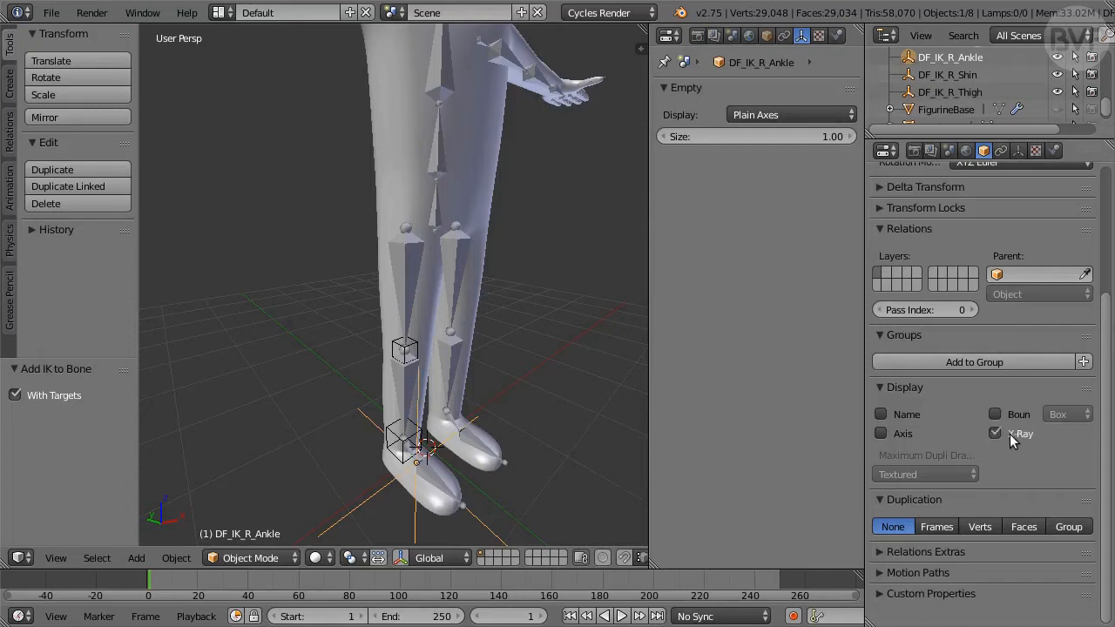
{"action": "left_click", "coordinate": [795, 115]}
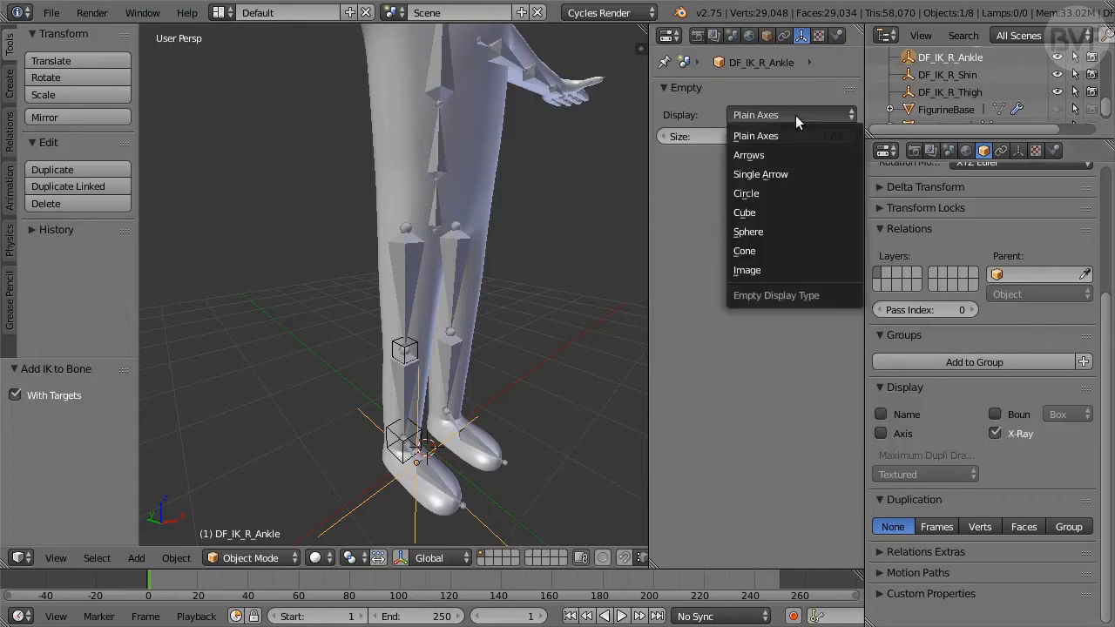
{"action": "left_click", "coordinate": [801, 214]}
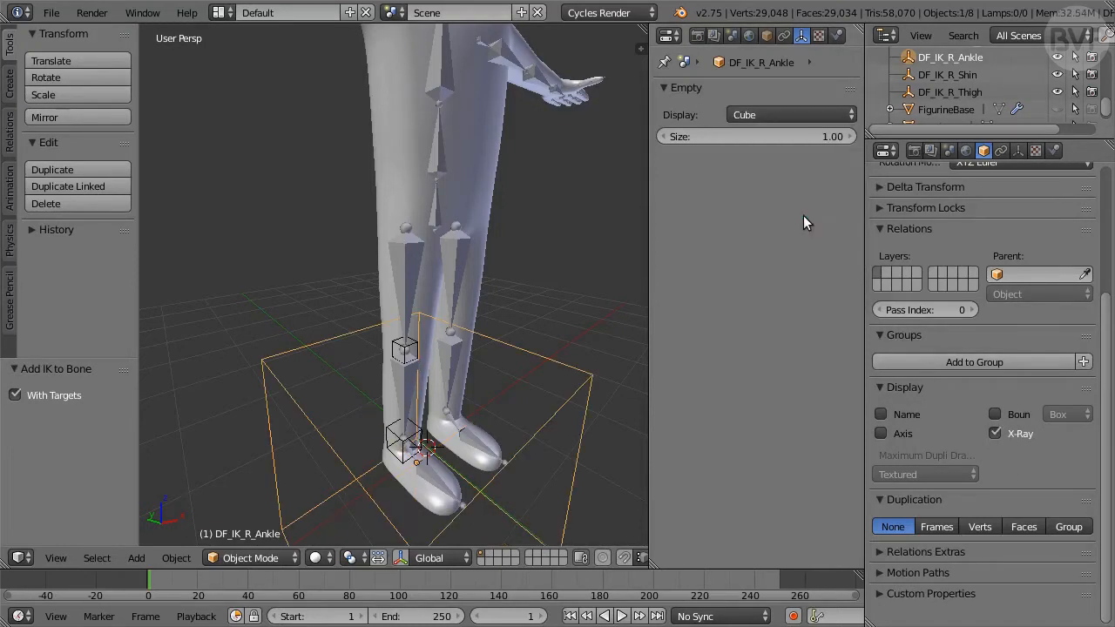
{"action": "left_click", "coordinate": [788, 143]}
{"action": "type", "text": "0.0"}
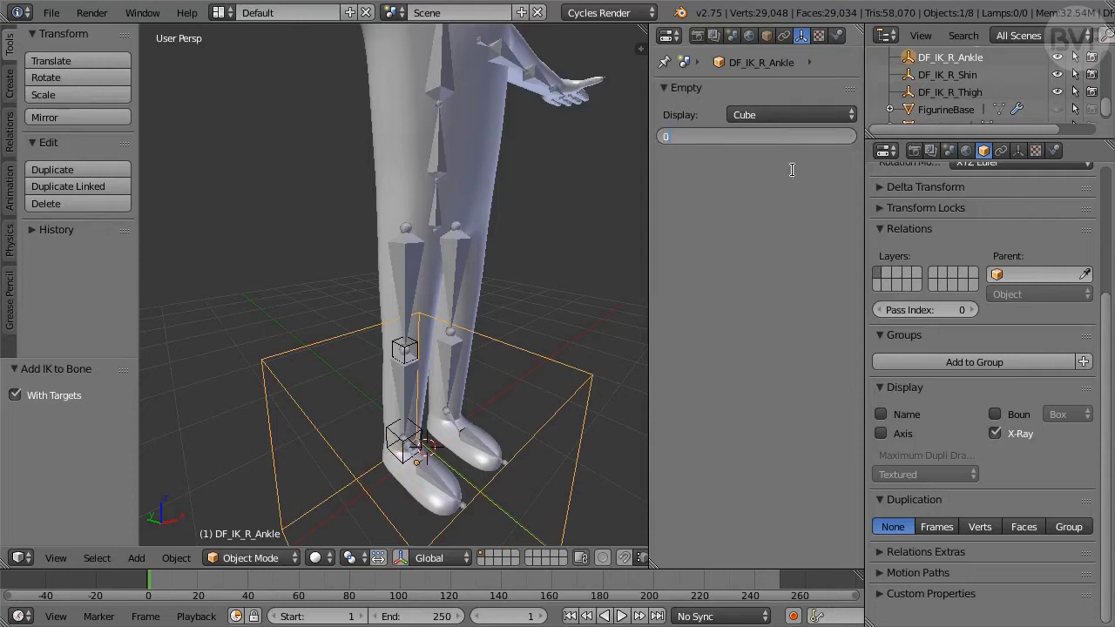
{"action": "type", "text": "8"}
{"action": "key", "text": "Return"}
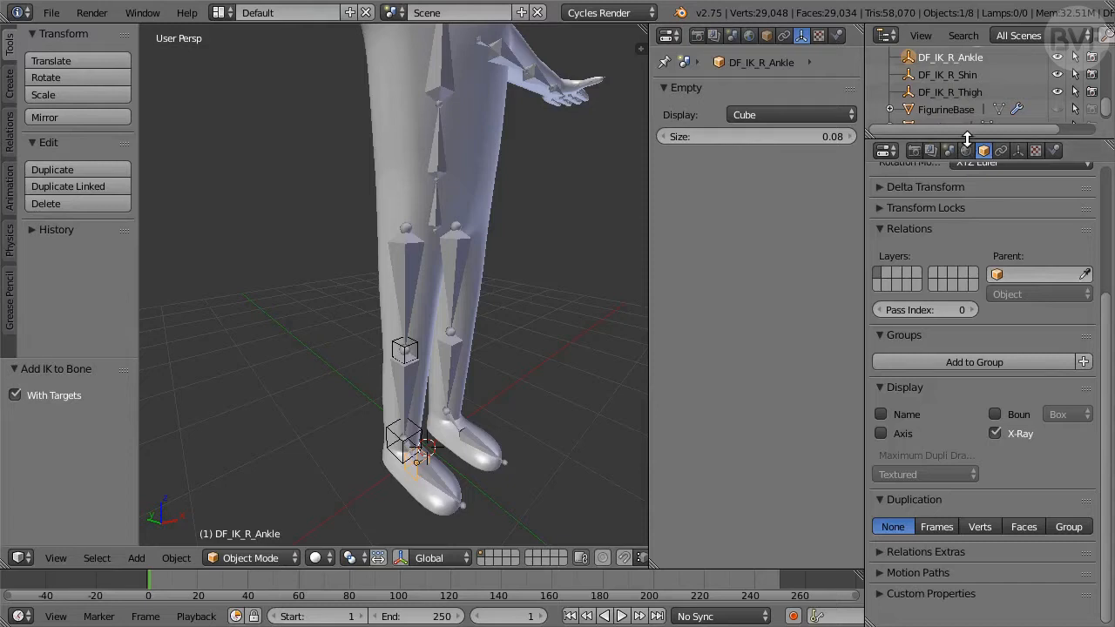
Step: Parent the DF_IK_R_Ankle and DF_IK_R_Thigh empties to DF_IK_R_Shin and expand the parent in the object hierarchy
{"action": "left_click_drag", "start_coordinate": [967, 139], "coordinate": [961, 192]}
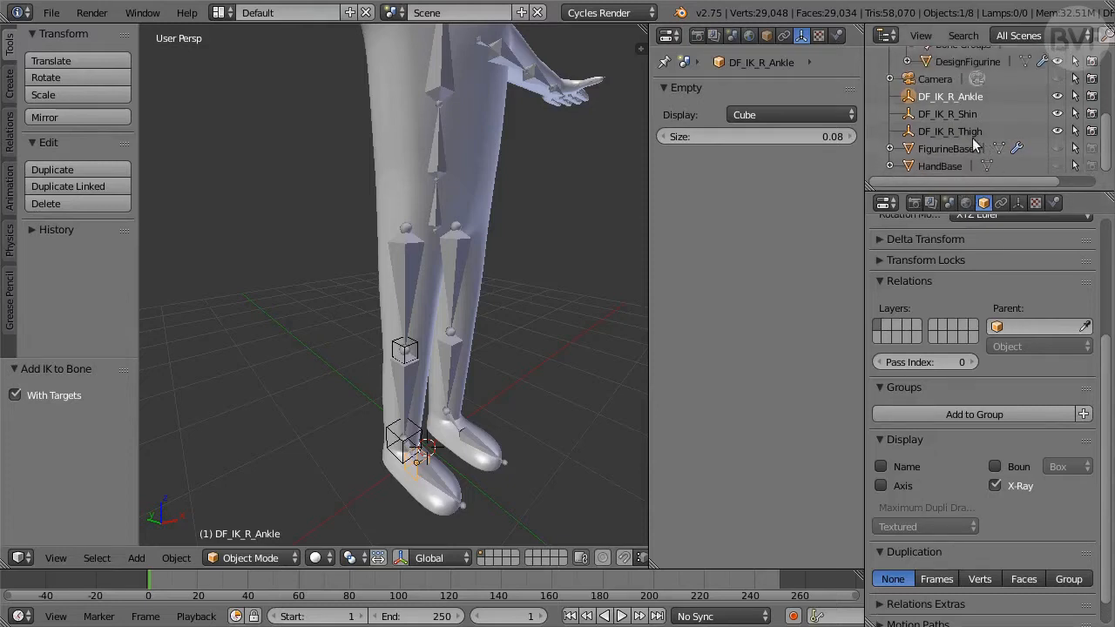
{"action": "mouse_move", "coordinate": [909, 132]}
{"action": "left_mouse_down"}
{"action": "mouse_move", "coordinate": [908, 118]}
{"action": "mouse_move", "coordinate": [910, 133]}
{"action": "left_mouse_up"}
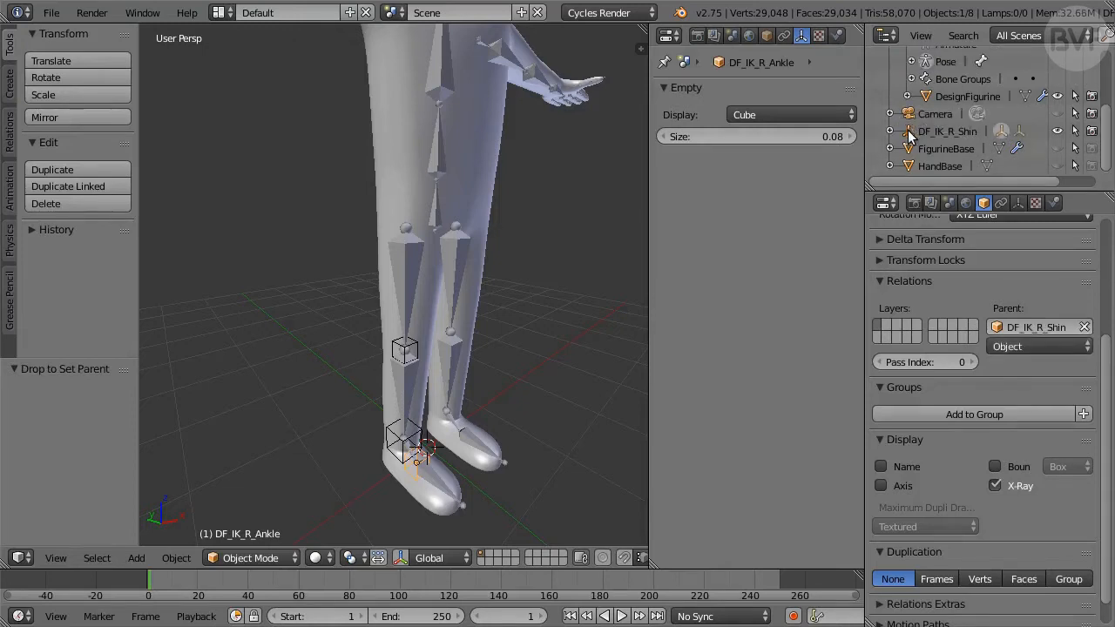
{"action": "left_click", "coordinate": [889, 131]}
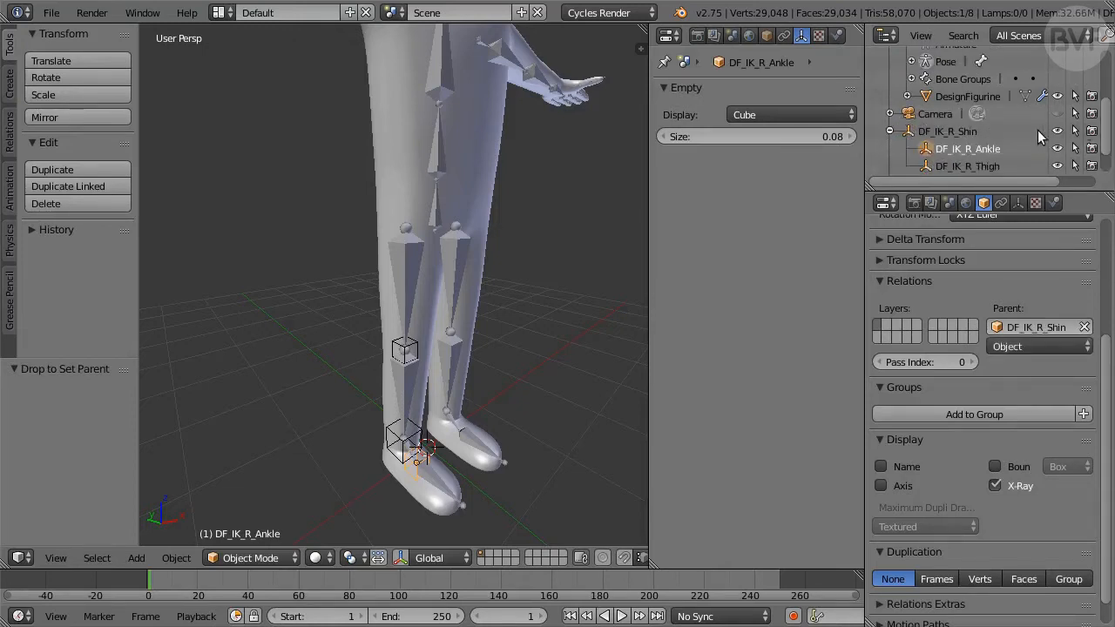
{"action": "scroll", "coordinate": [1036, 130], "scroll_direction": "down", "scroll_amount": 2}
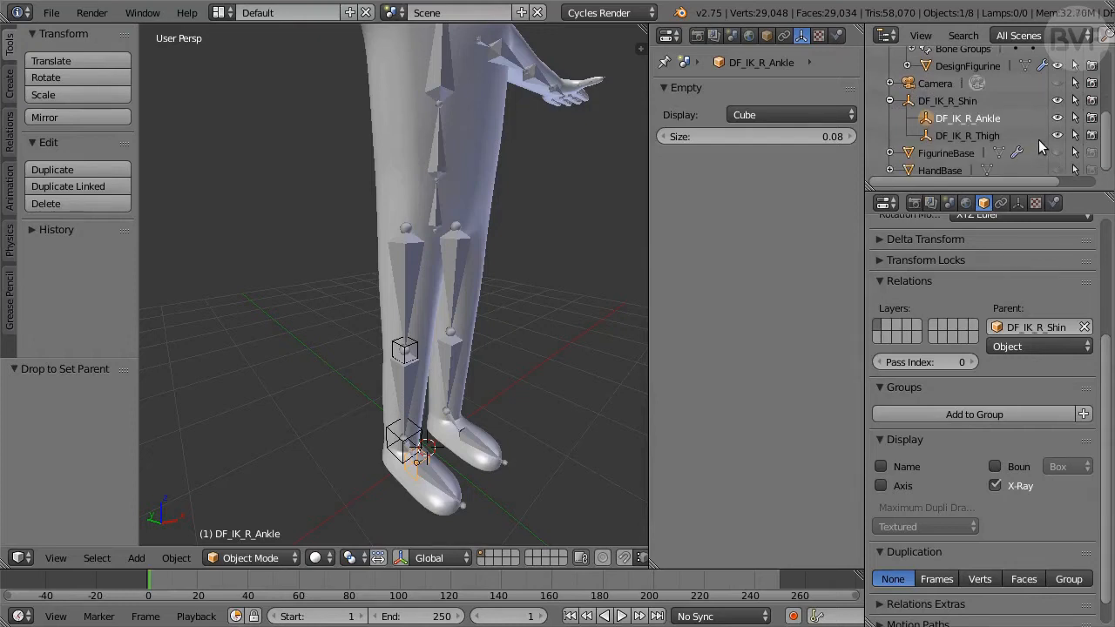
Step: Add an IK constraint targeting a new empty to the L_LegThigh bone and raise its chain length by one
{"action": "right_click", "coordinate": [458, 272]}
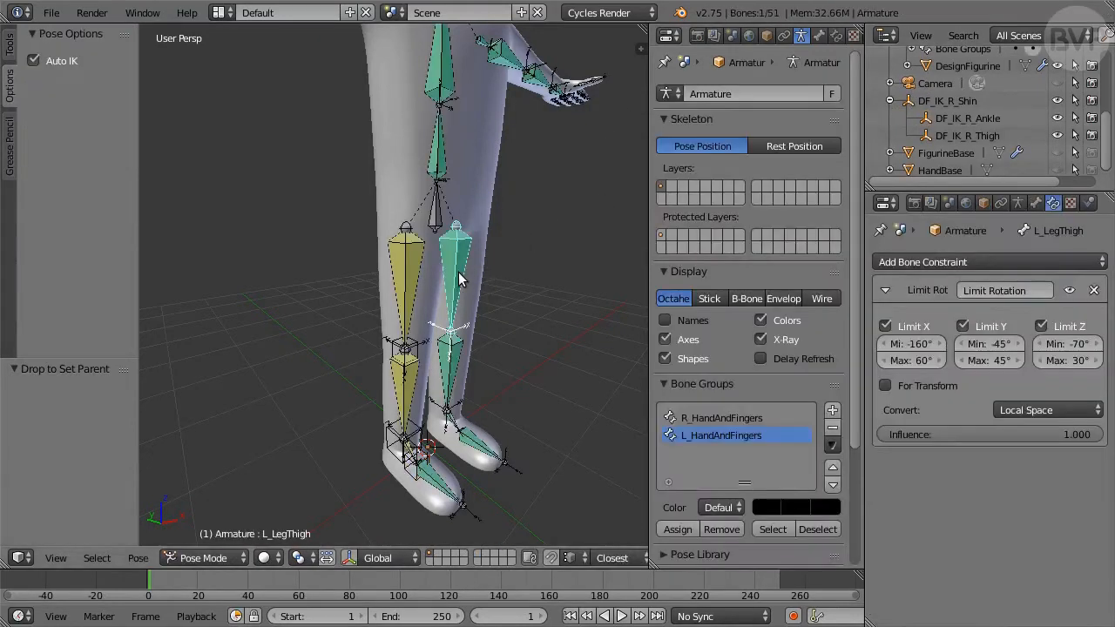
{"action": "key", "text": "shift+i"}
{"action": "left_click", "coordinate": [546, 273]}
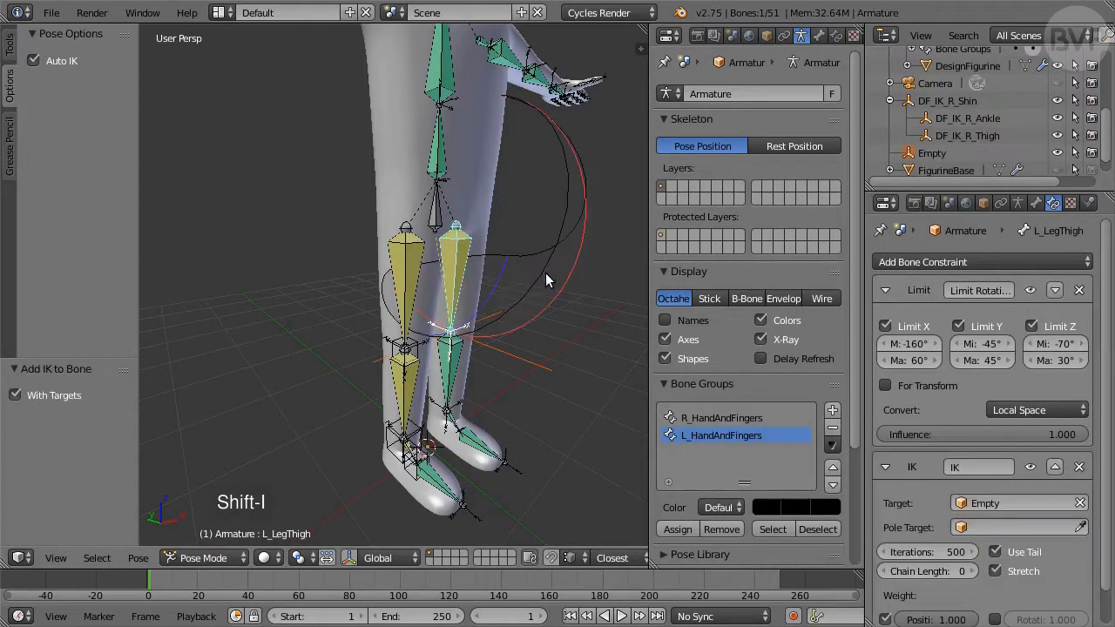
{"action": "left_click", "coordinate": [969, 570]}
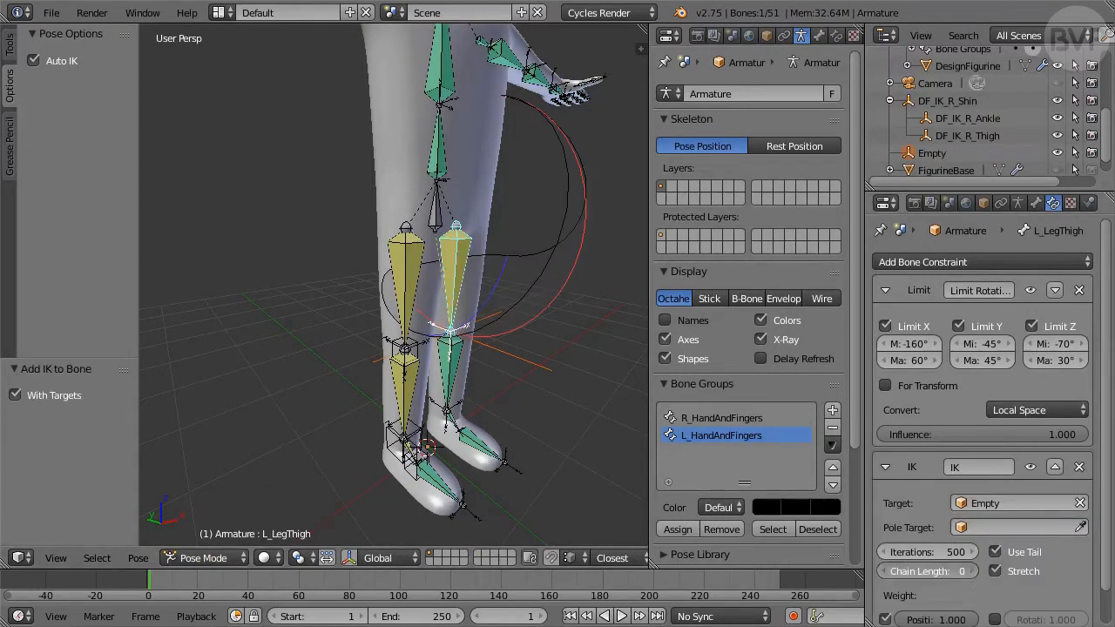
Step: Rename the new left thigh target empty as DF_IK_L_Thigh
{"action": "left_click", "coordinate": [934, 152]}
{"action": "double_click", "coordinate": [1030, 150]}
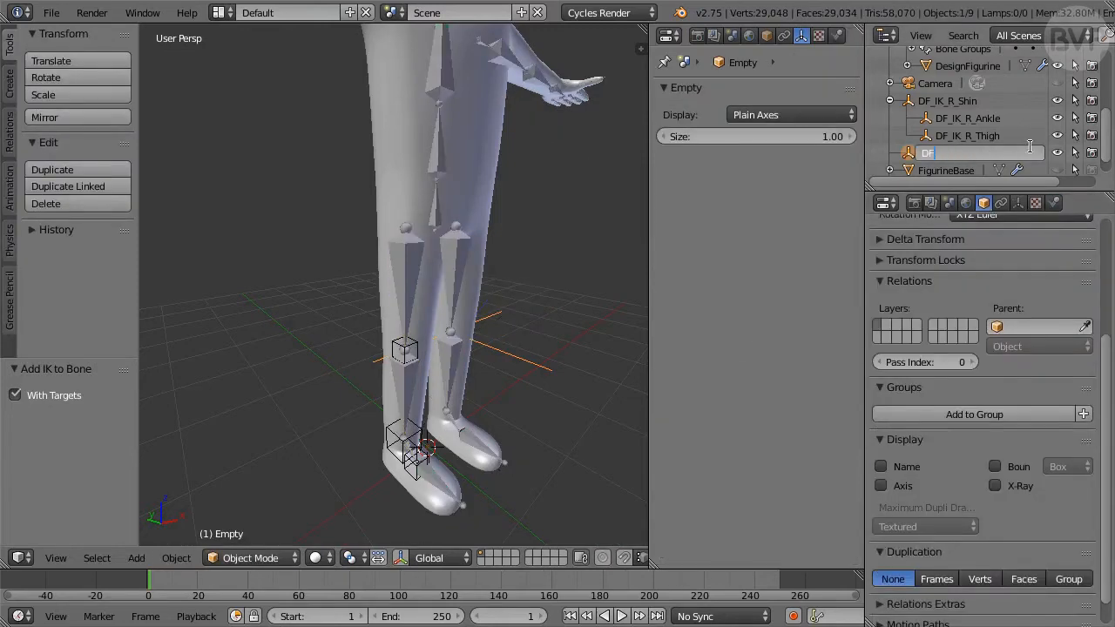
{"action": "type", "text": "DF_IK_L_Thigh"}
{"action": "key", "text": "Return"}
Step: Enable X-Ray for the DF_IK_L_Thigh empty and display it as a sphere of size 0.1
{"action": "left_click", "coordinate": [1015, 486]}
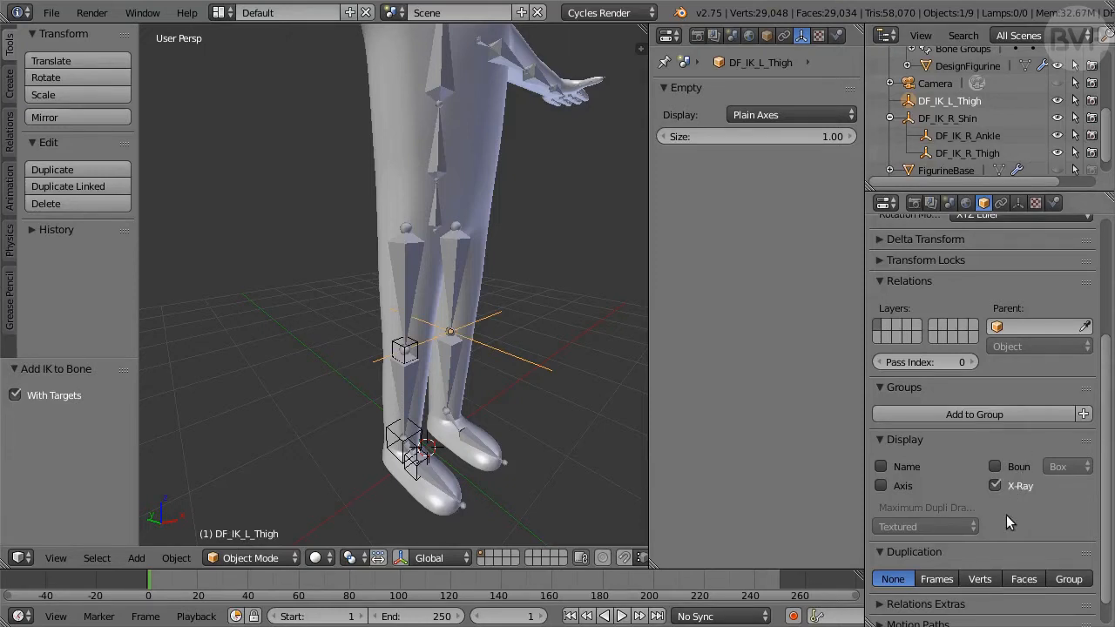
{"action": "left_click", "coordinate": [794, 114]}
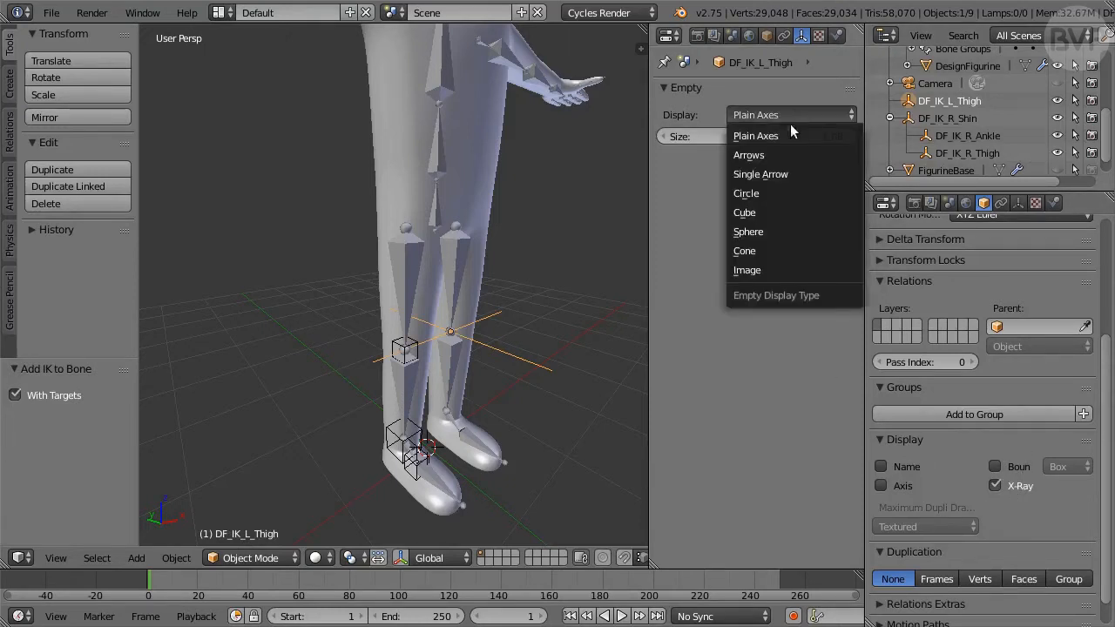
{"action": "left_click", "coordinate": [799, 232]}
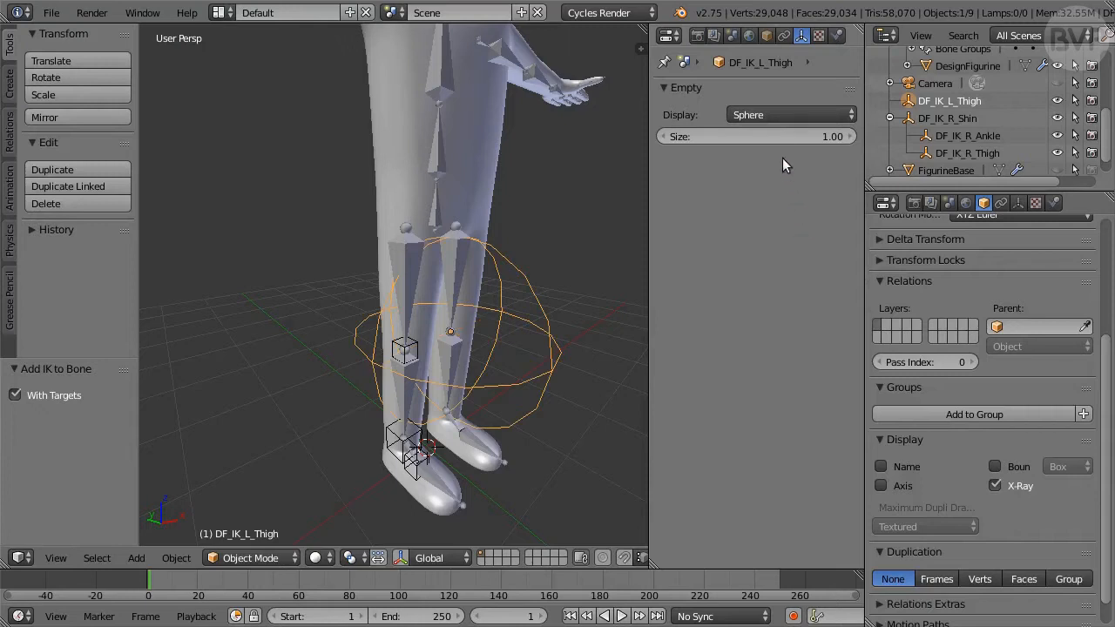
{"action": "left_click", "coordinate": [780, 136]}
{"action": "type", "text": "0.1"}
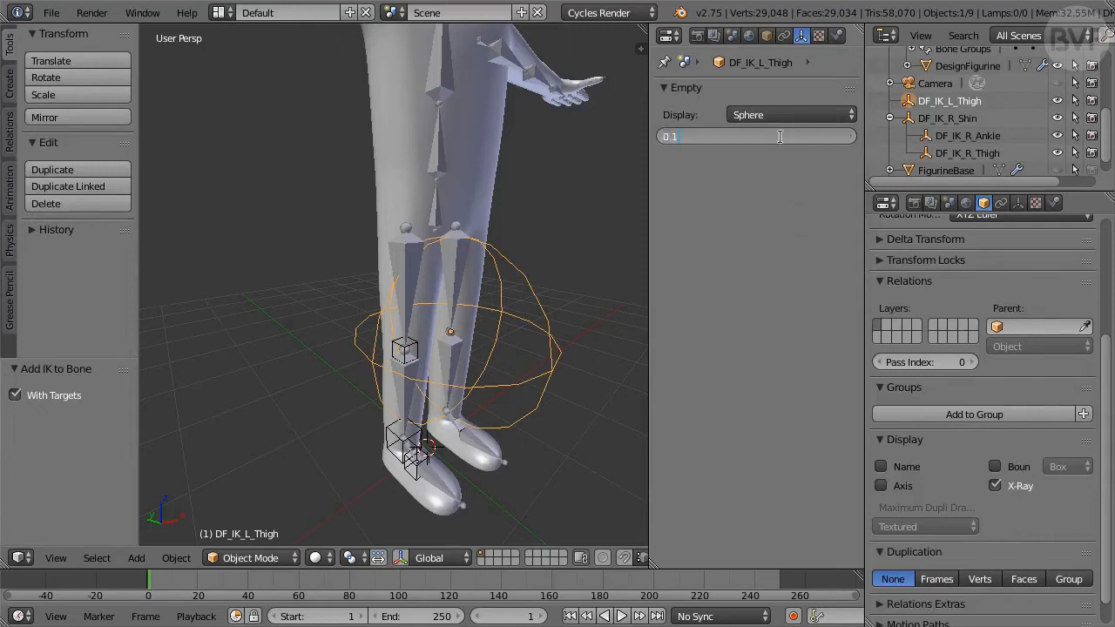
{"action": "key", "text": "Return"}
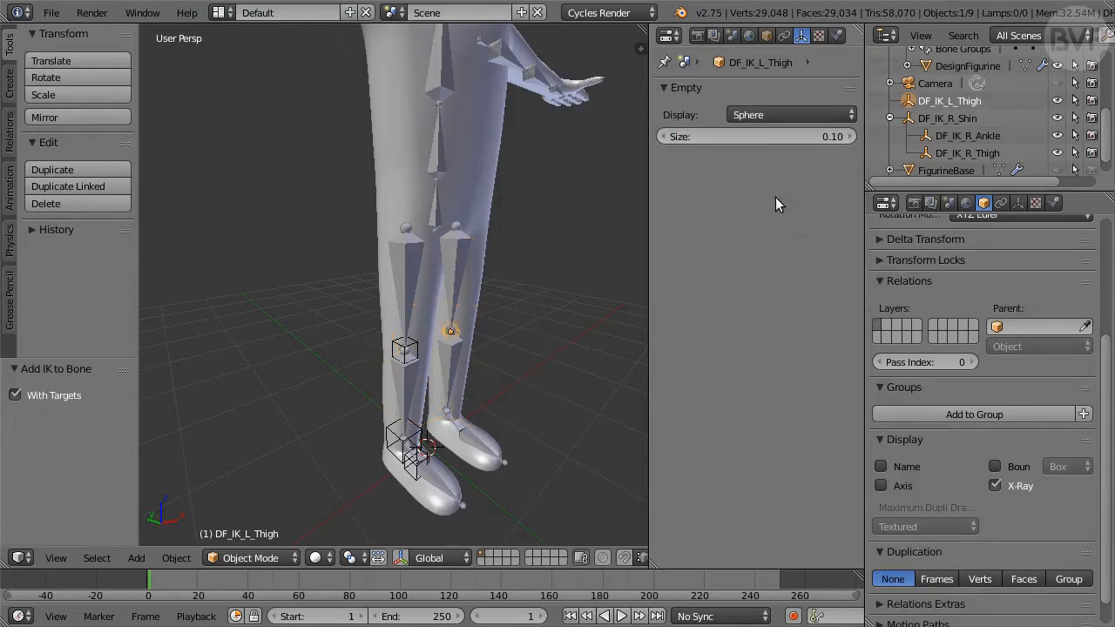
Step: Add an IK constraint targeting a new empty to the L_LegShin bone and set its chain length to 2
{"action": "right_click", "coordinate": [455, 364]}
{"action": "key", "text": "shift+i"}
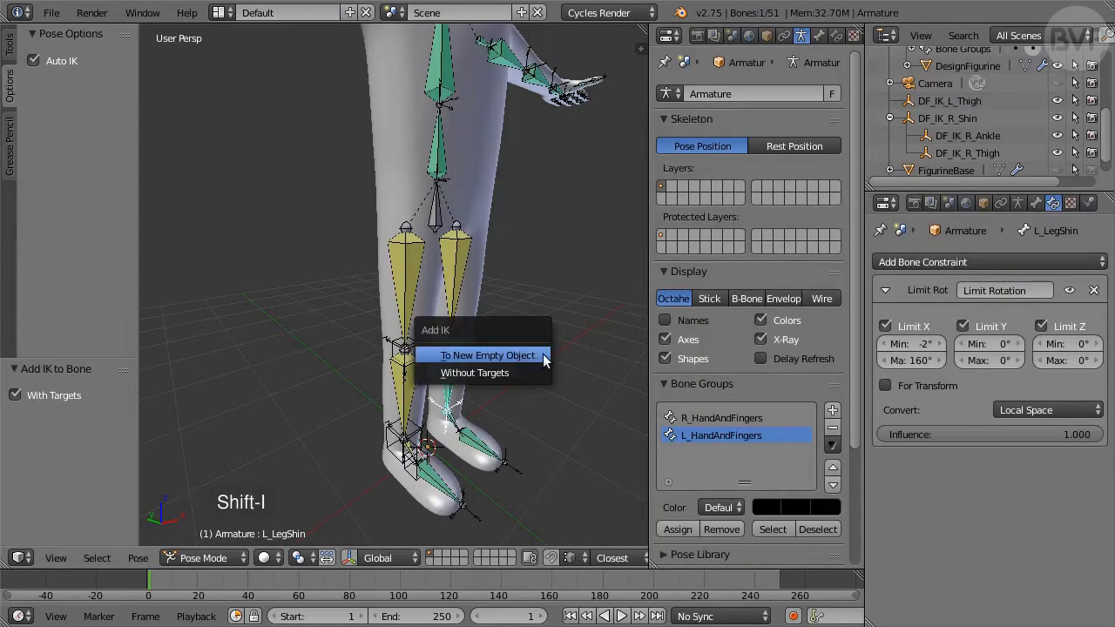
{"action": "left_click", "coordinate": [523, 355]}
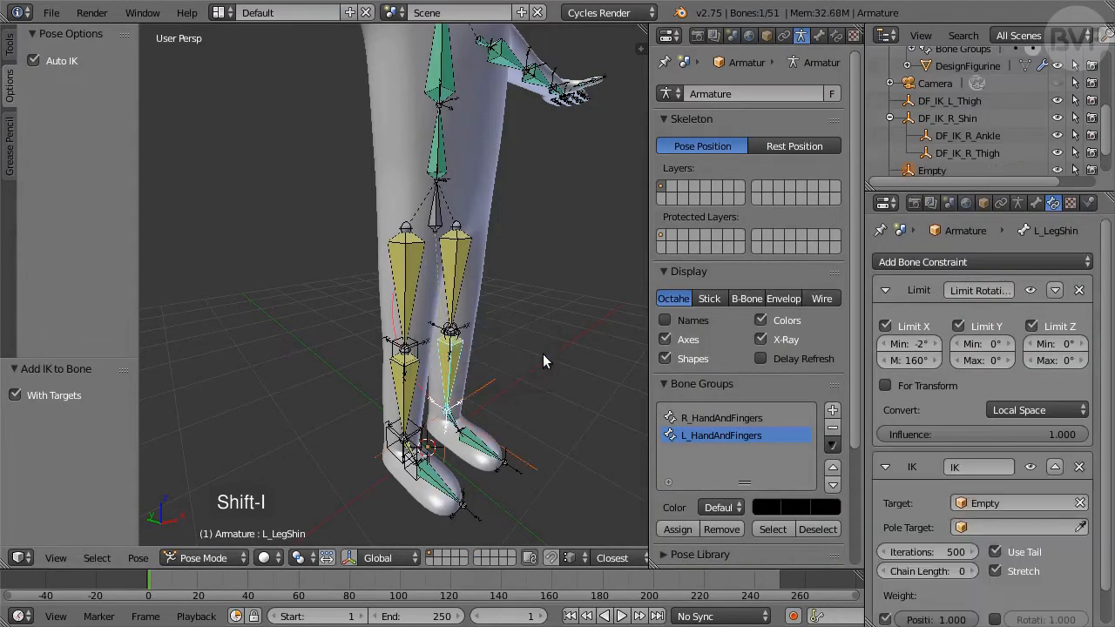
{"action": "left_click", "coordinate": [970, 573]}
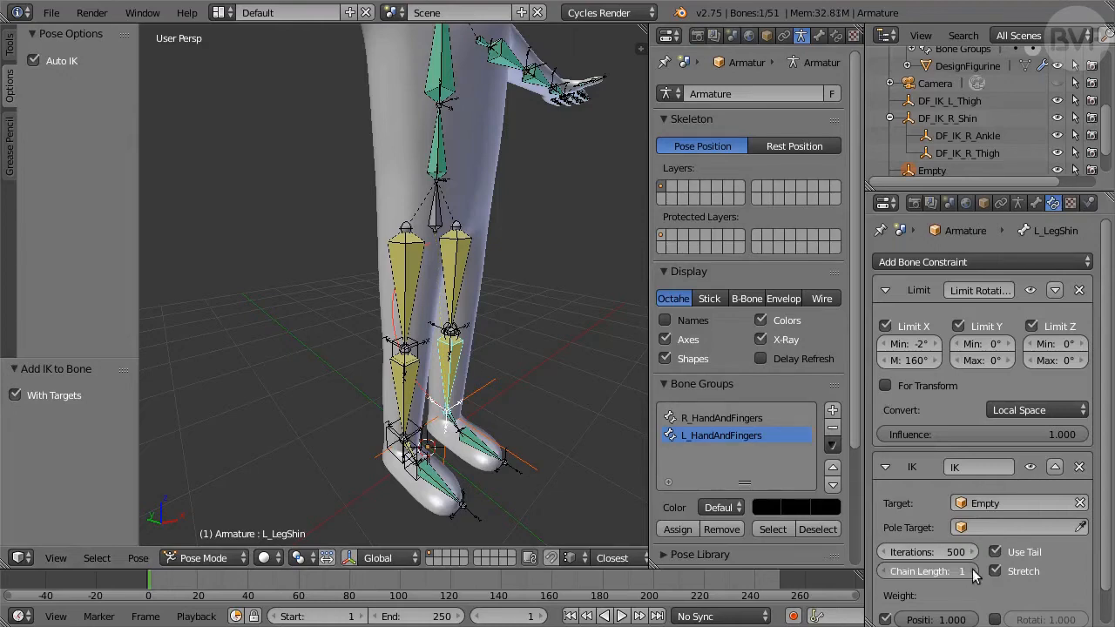
{"action": "left_click", "coordinate": [972, 571]}
Step: Rename the new left shin target empty as DF_IK_L_Shin
{"action": "scroll", "coordinate": [1023, 161], "scroll_direction": "down", "scroll_amount": 1}
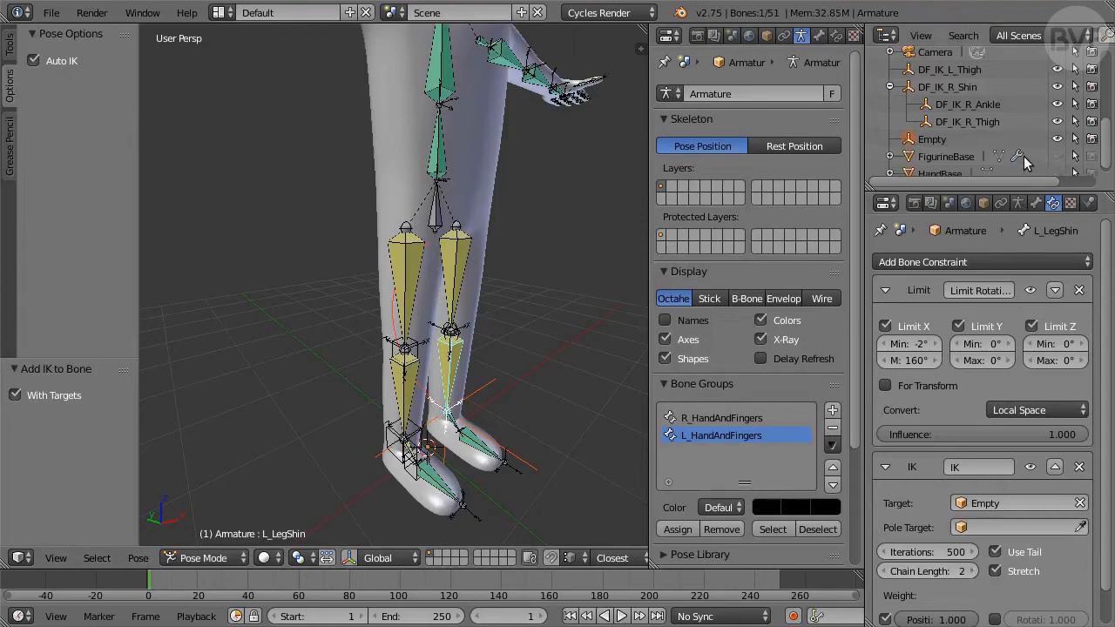
{"action": "double_click", "coordinate": [930, 142]}
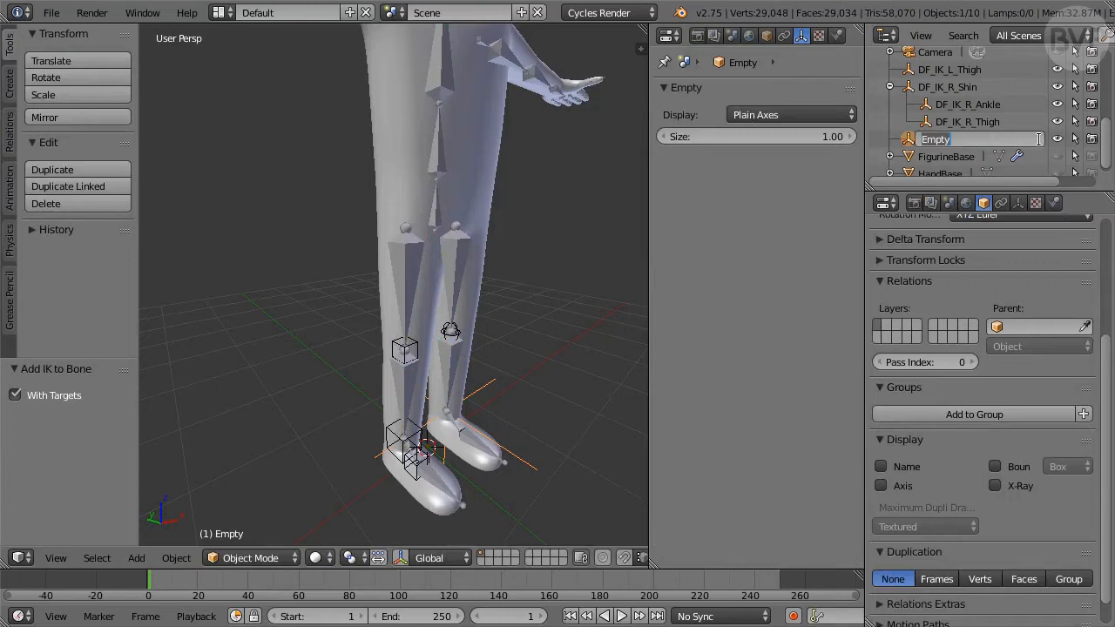
{"action": "type", "text": "DF_IK_L_Shin"}
{"action": "key", "text": "Return"}
Step: Enable X-Ray for the DF_IK_L_Shin empty and display it as a sphere of size 0.15
{"action": "left_click", "coordinate": [994, 485]}
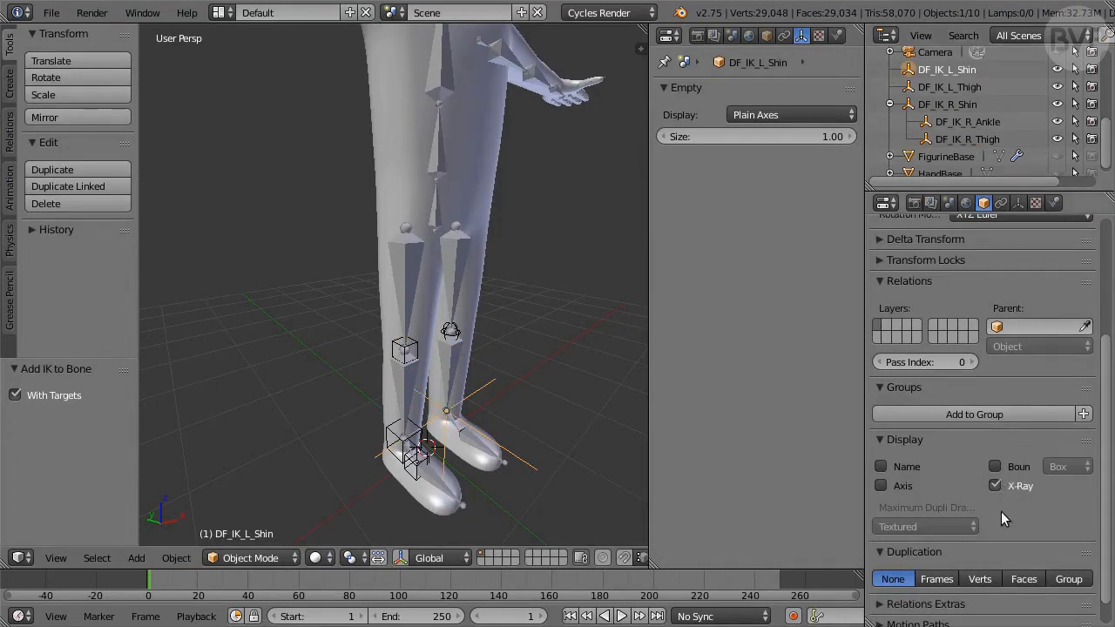
{"action": "left_click", "coordinate": [801, 118]}
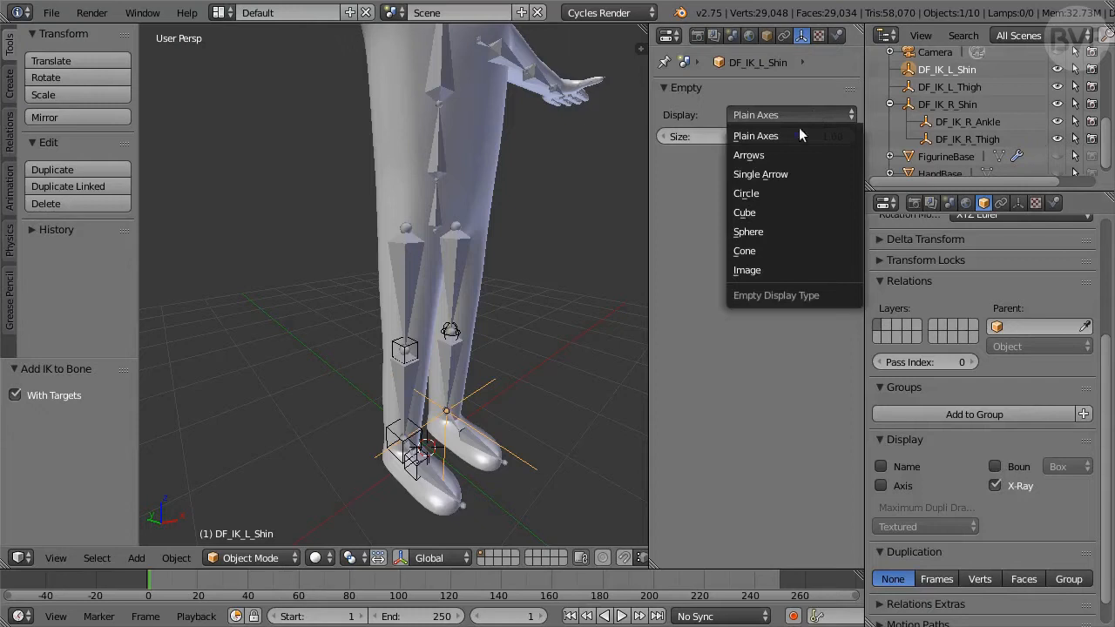
{"action": "left_click", "coordinate": [819, 231]}
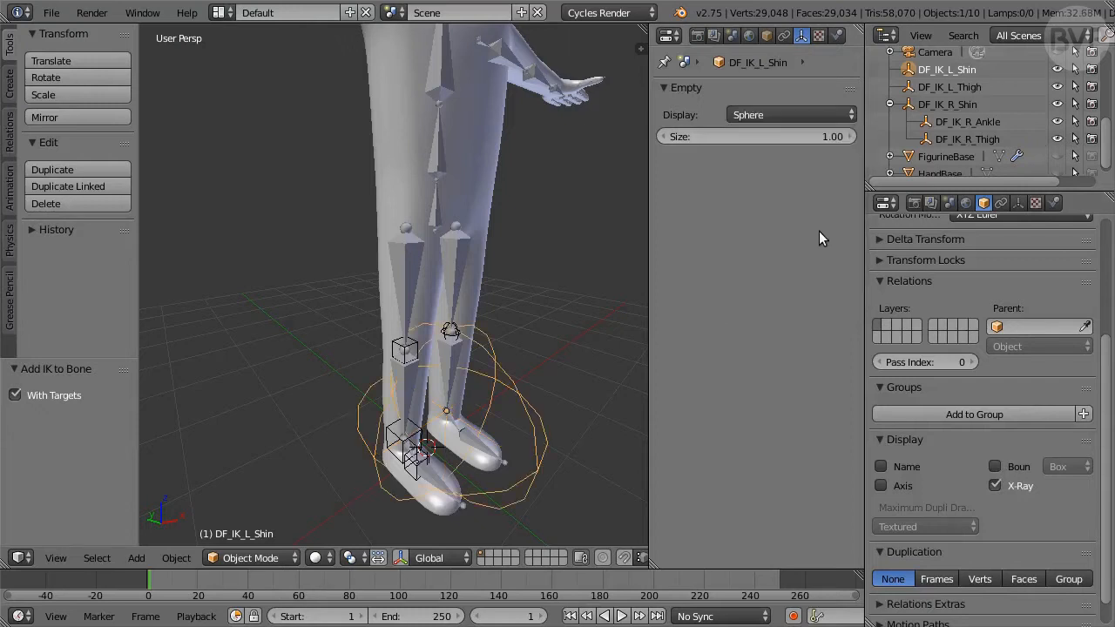
{"action": "left_click", "coordinate": [774, 135]}
{"action": "type", "text": "0.15"}
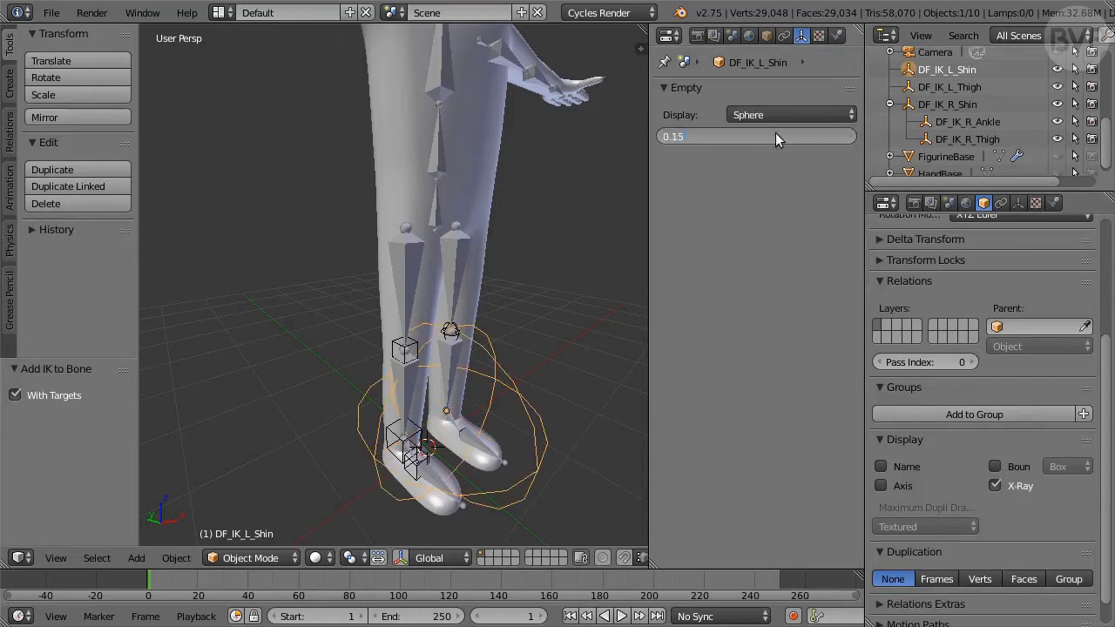
{"action": "key", "text": "Return"}
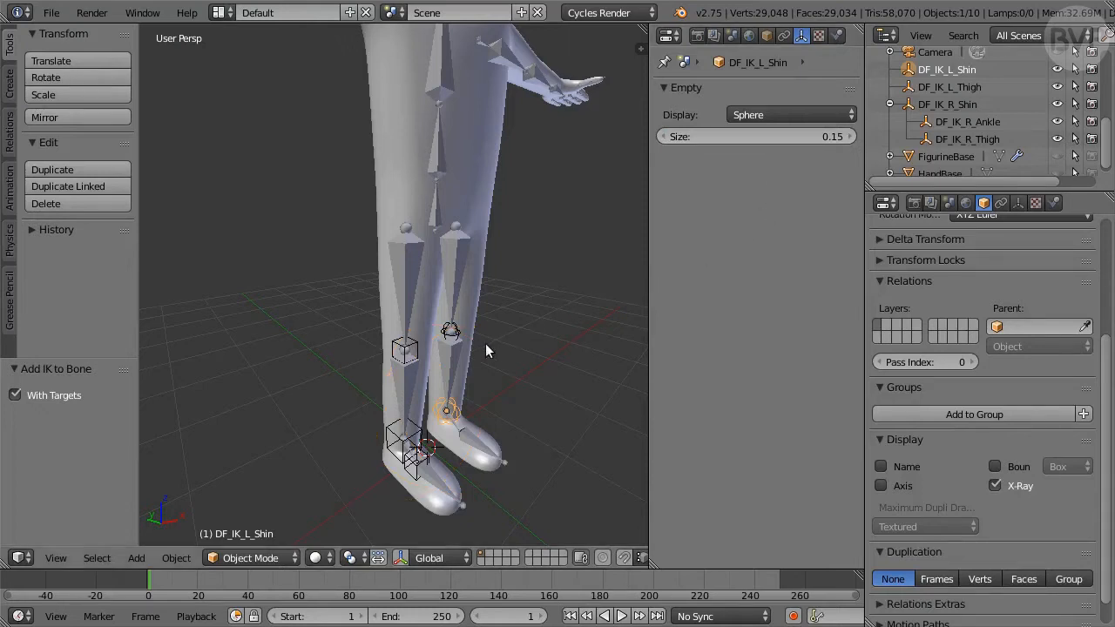
Step: Add an IK constraint targeting a new empty to the L_FootAnkle bone and set its chain length to 1
{"action": "right_click", "coordinate": [453, 355]}
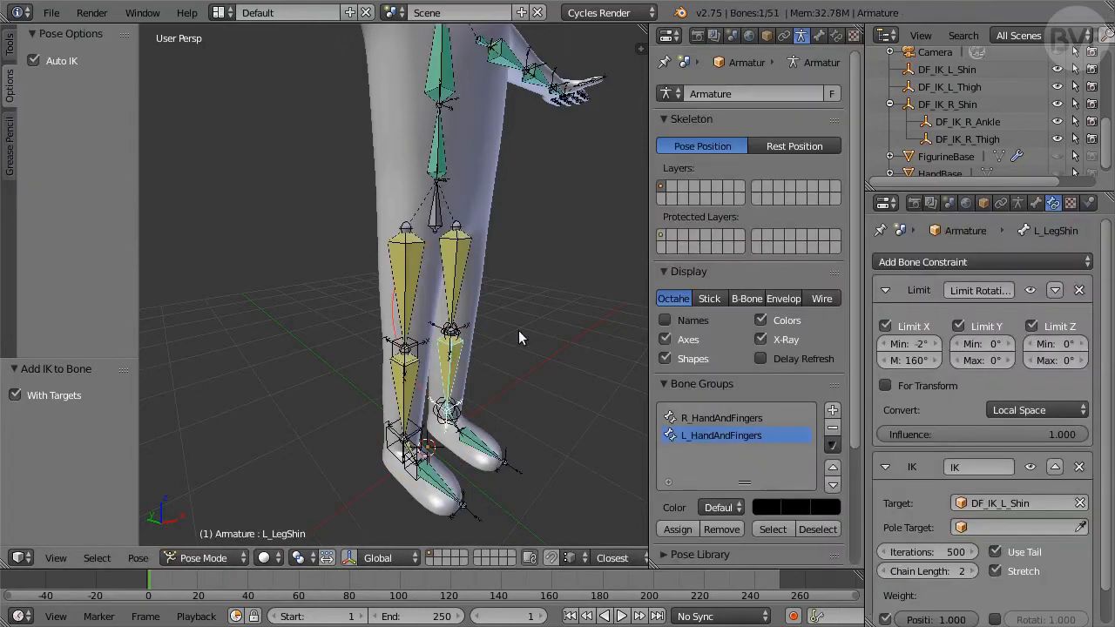
{"action": "key", "text": "bracketright"}
{"action": "key", "text": "shift+i"}
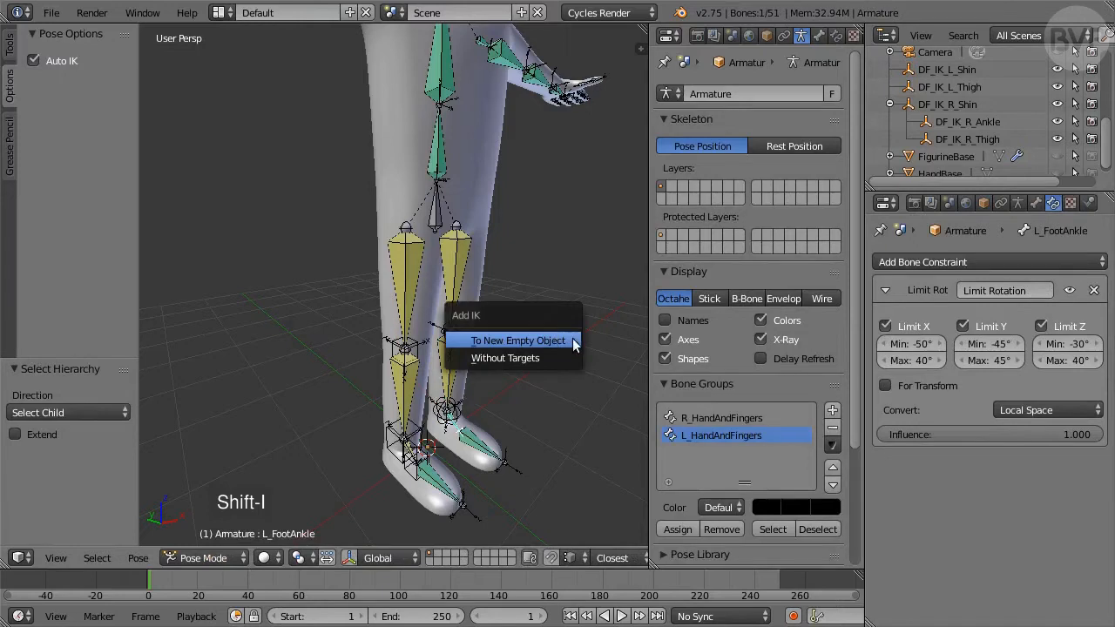
{"action": "left_click", "coordinate": [572, 345]}
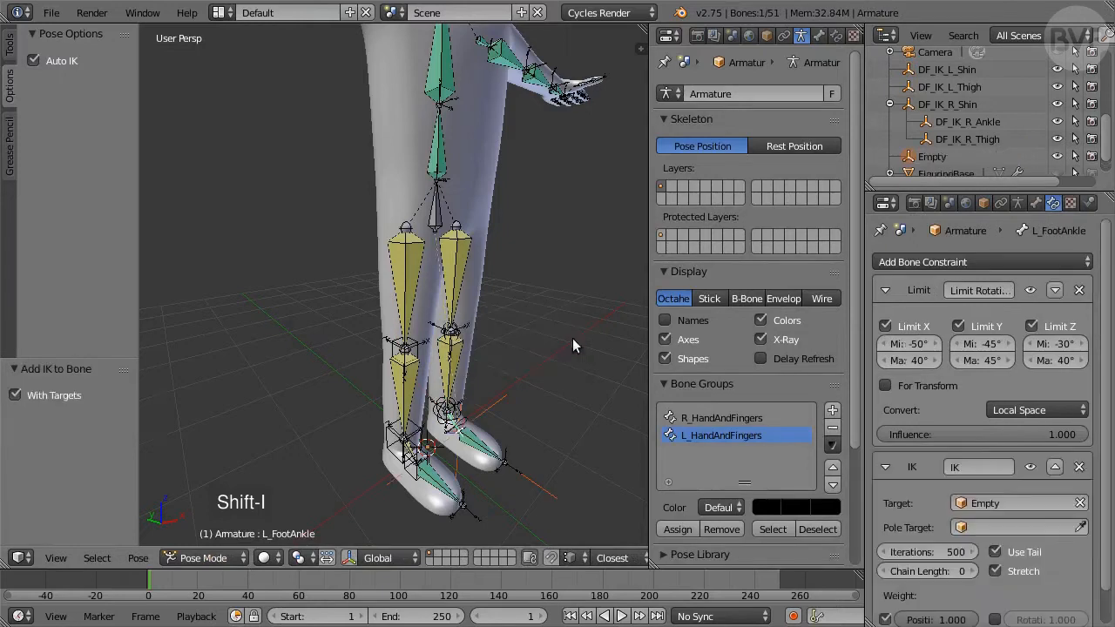
{"action": "left_click", "coordinate": [972, 570]}
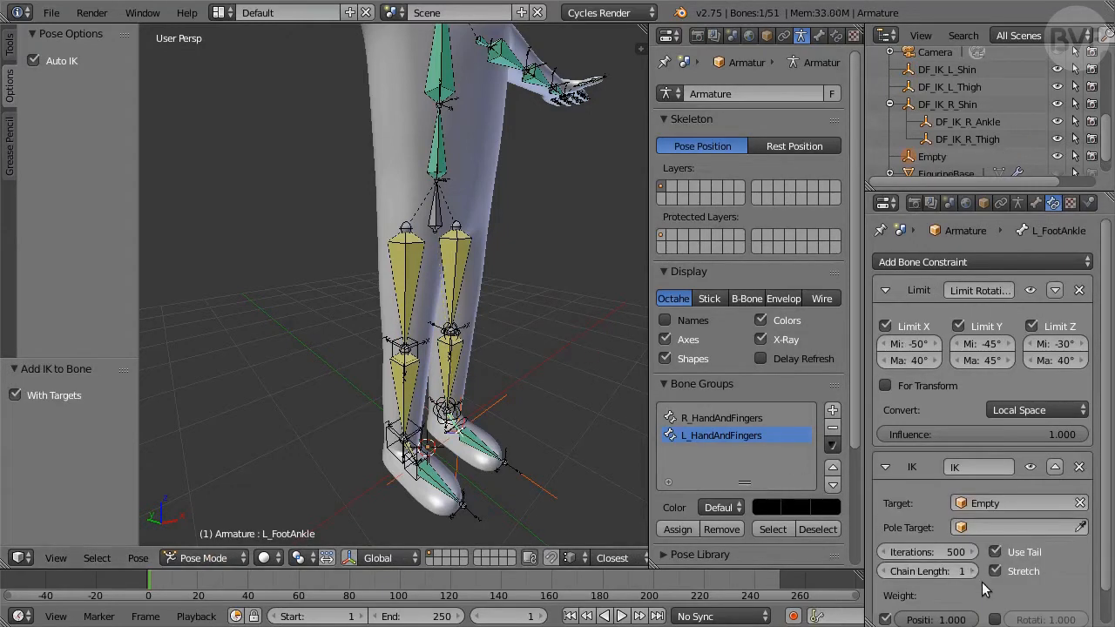
Step: Rename the new left ankle target empty as DF_IK_L_Ankle
{"action": "double_click", "coordinate": [931, 159]}
{"action": "type", "text": "DF"}
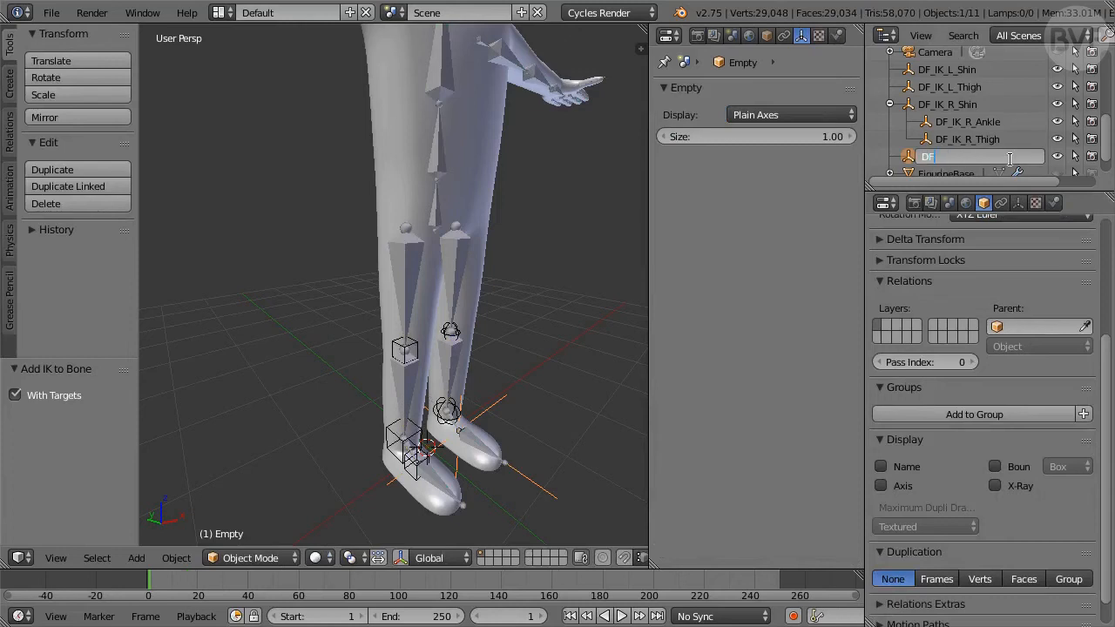
{"action": "type", "text": "_IK_L_Ankle"}
{"action": "key", "text": "Return"}
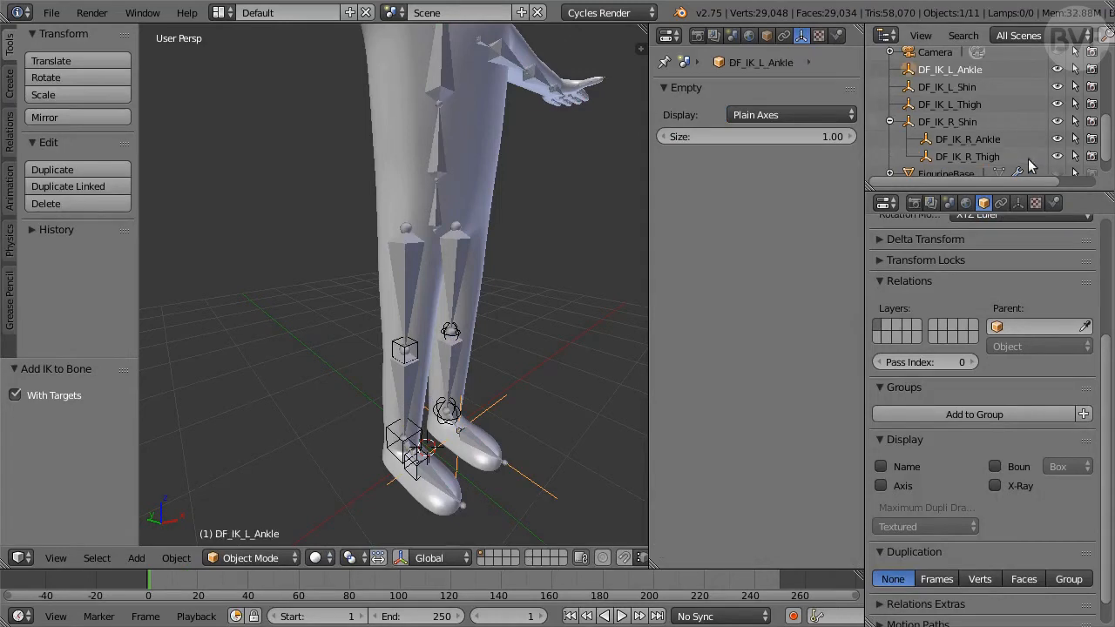
Step: Enable X-Ray for the DF_IK_L_Ankle empty and display it as a sphere of size 0.1
{"action": "left_click", "coordinate": [1023, 486]}
{"action": "left_click", "coordinate": [790, 116]}
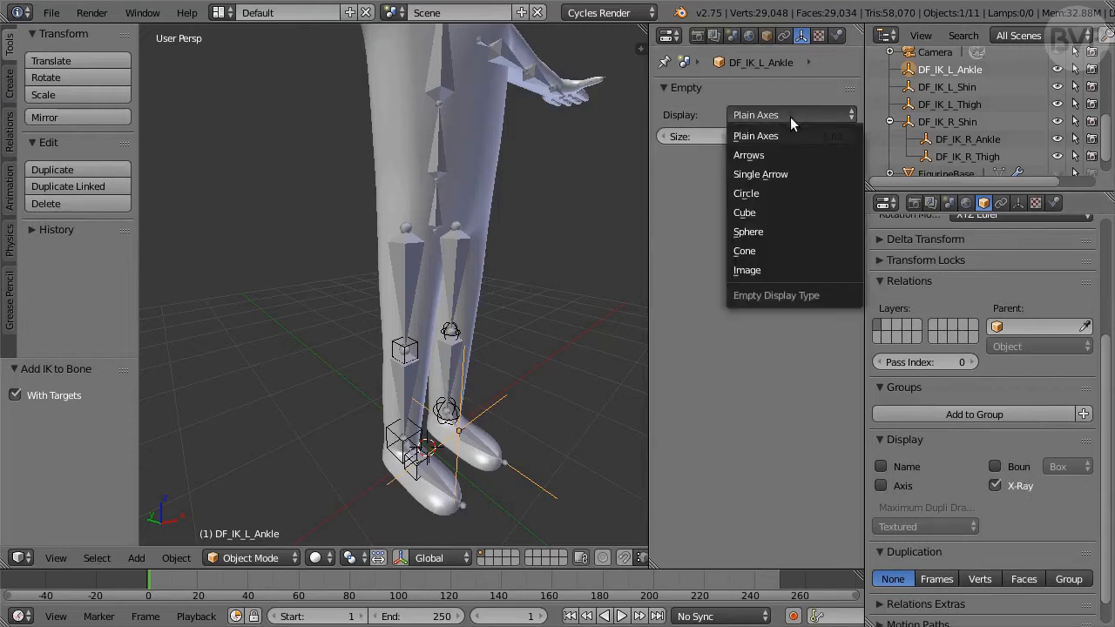
{"action": "left_click", "coordinate": [774, 232]}
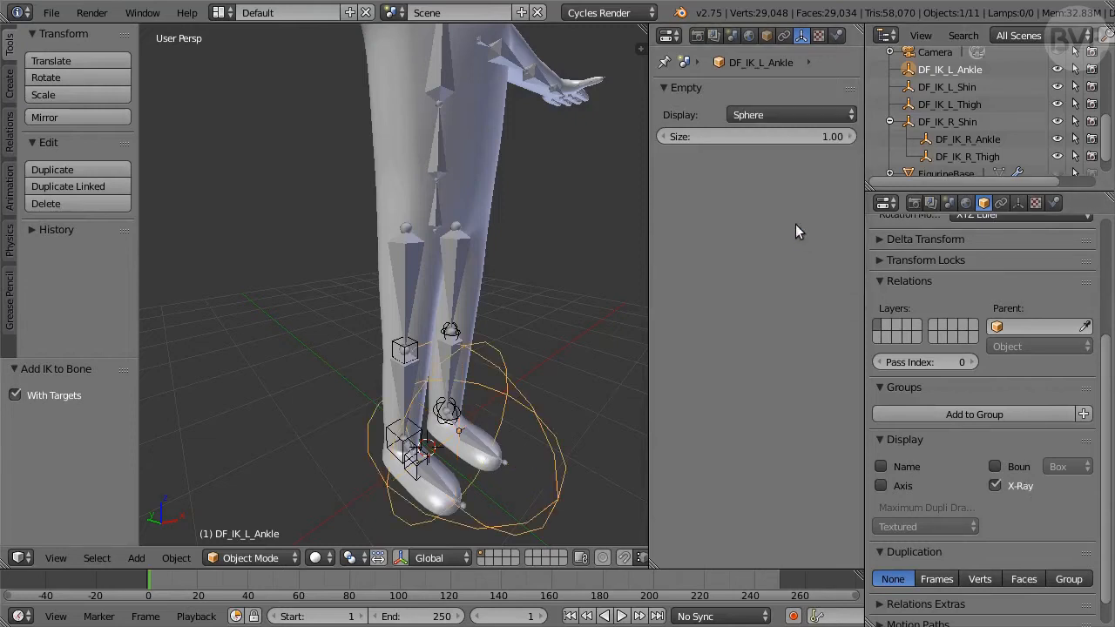
{"action": "left_click", "coordinate": [763, 137]}
{"action": "type", "text": "0.1"}
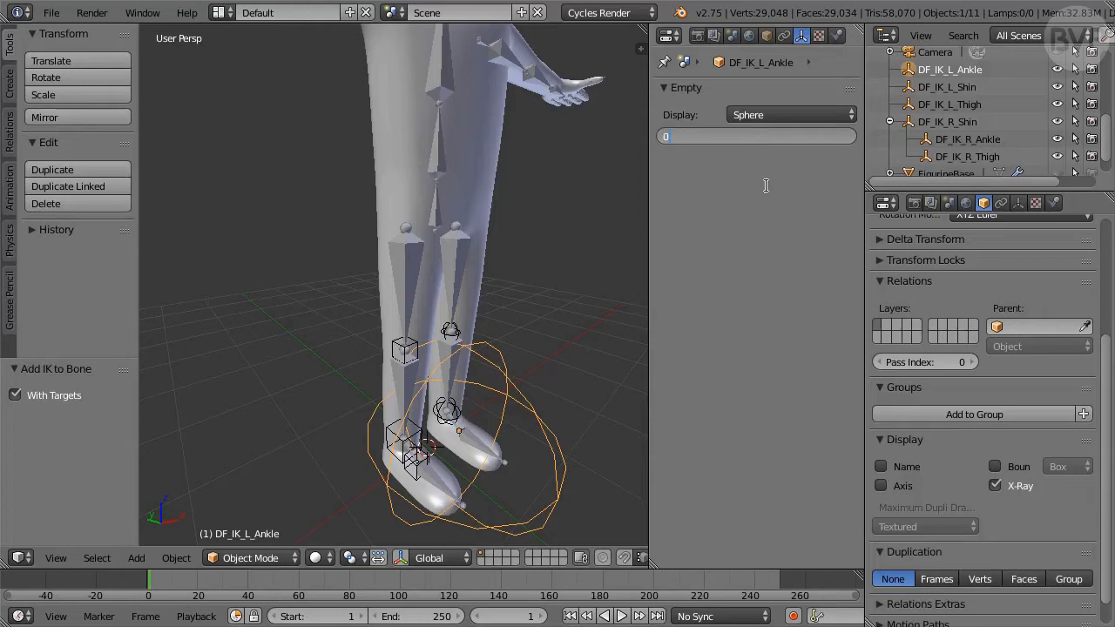
{"action": "key", "text": "Return"}
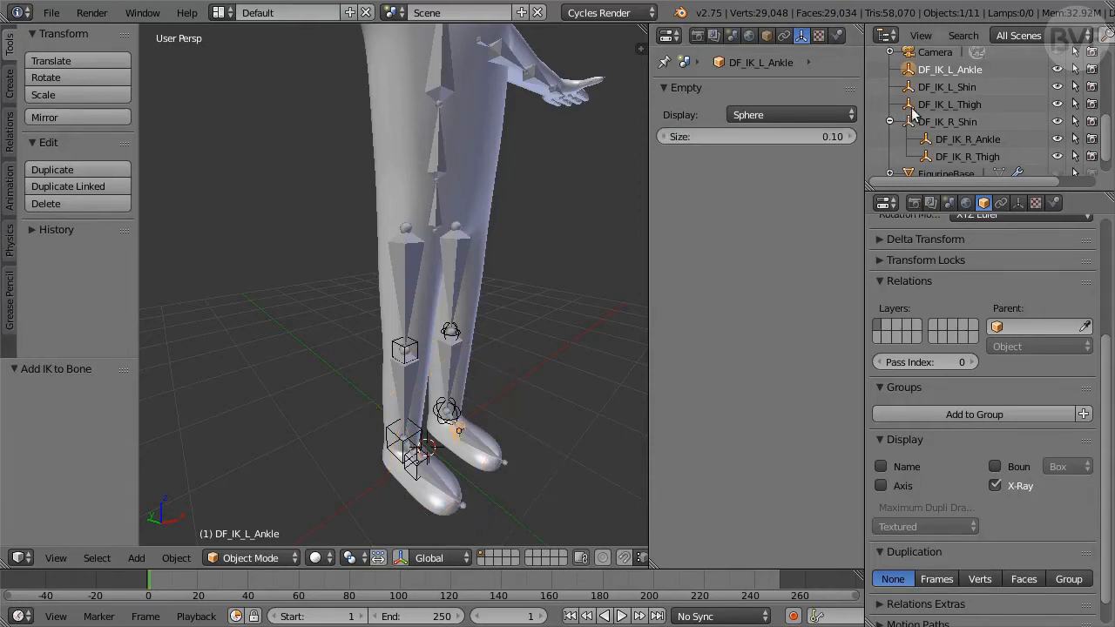
Step: Parent the DF_IK_L_Thigh and DF_IK_L_Ankle empties to DF_IK_L_Shin, and expand the hierarchy in a taller Outliner
{"action": "left_click", "coordinate": [910, 105]}
{"action": "left_click_drag", "start_coordinate": [910, 105], "coordinate": [908, 91]}
{"action": "left_click", "coordinate": [910, 71]}
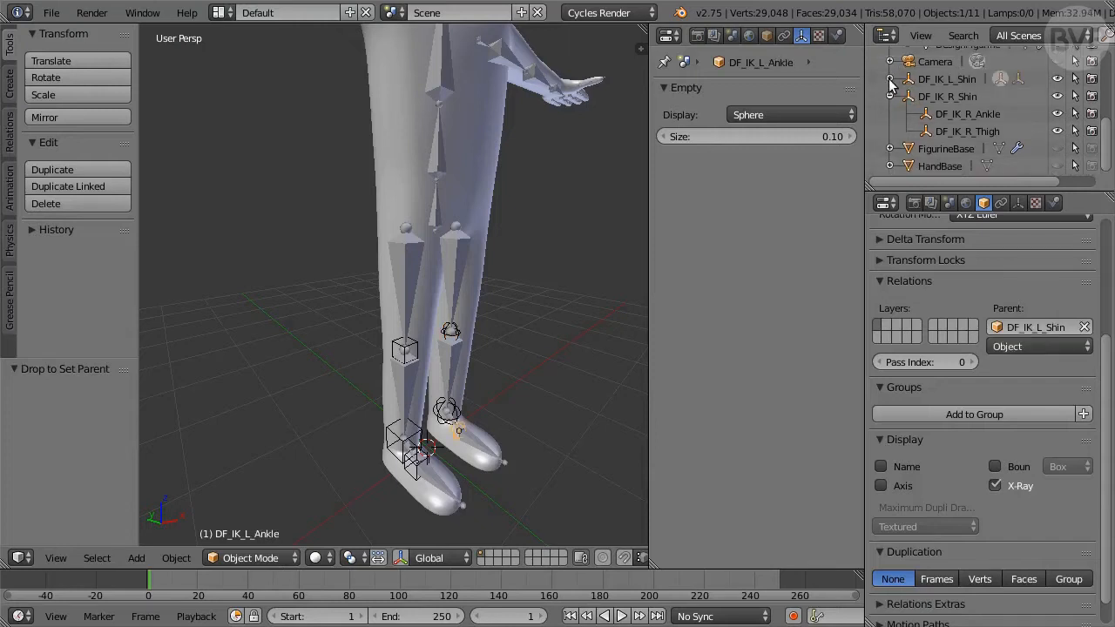
{"action": "left_click", "coordinate": [889, 80]}
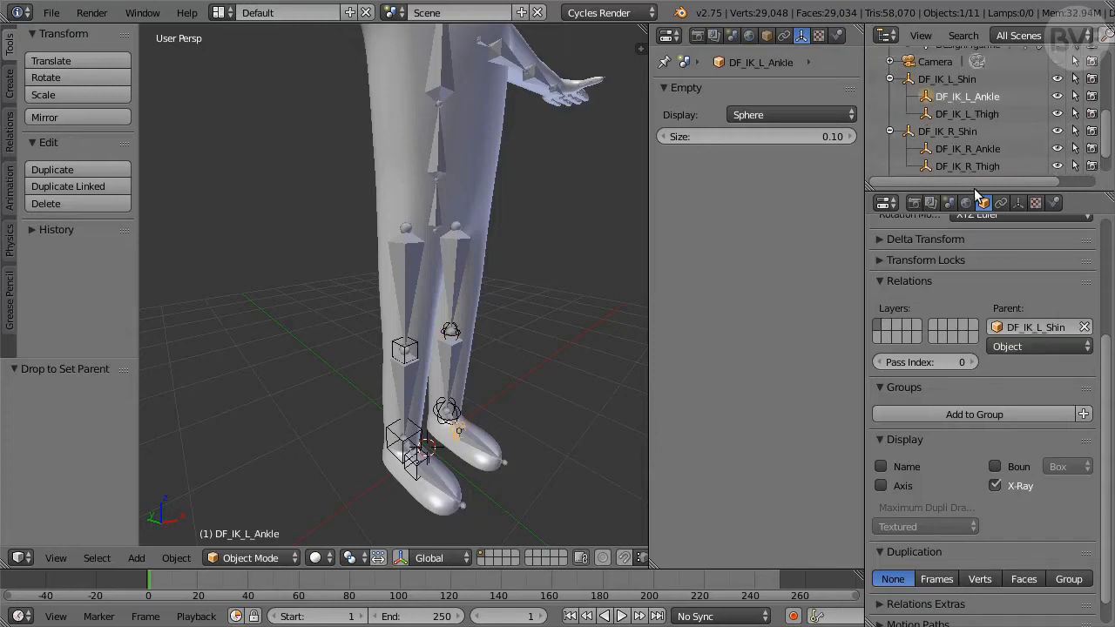
{"action": "left_click_drag", "start_coordinate": [974, 188], "coordinate": [972, 254]}
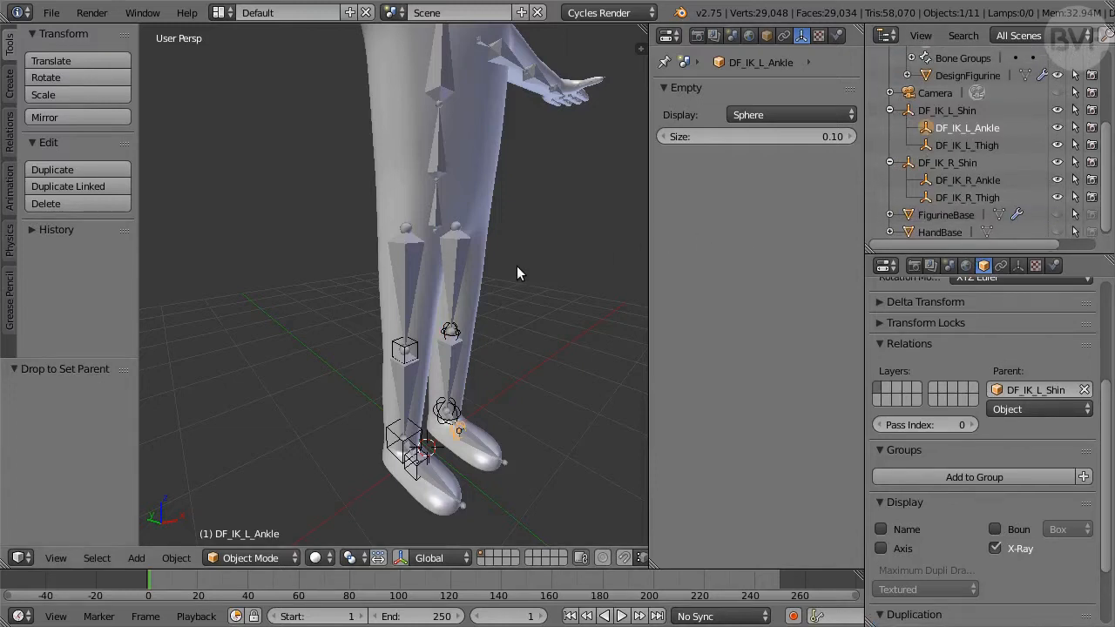
Step: Join the extra properties area into the 3D view so the viewport takes over its space
{"action": "middle_click_drag", "start_coordinate": [548, 333], "coordinate": [512, 336]}
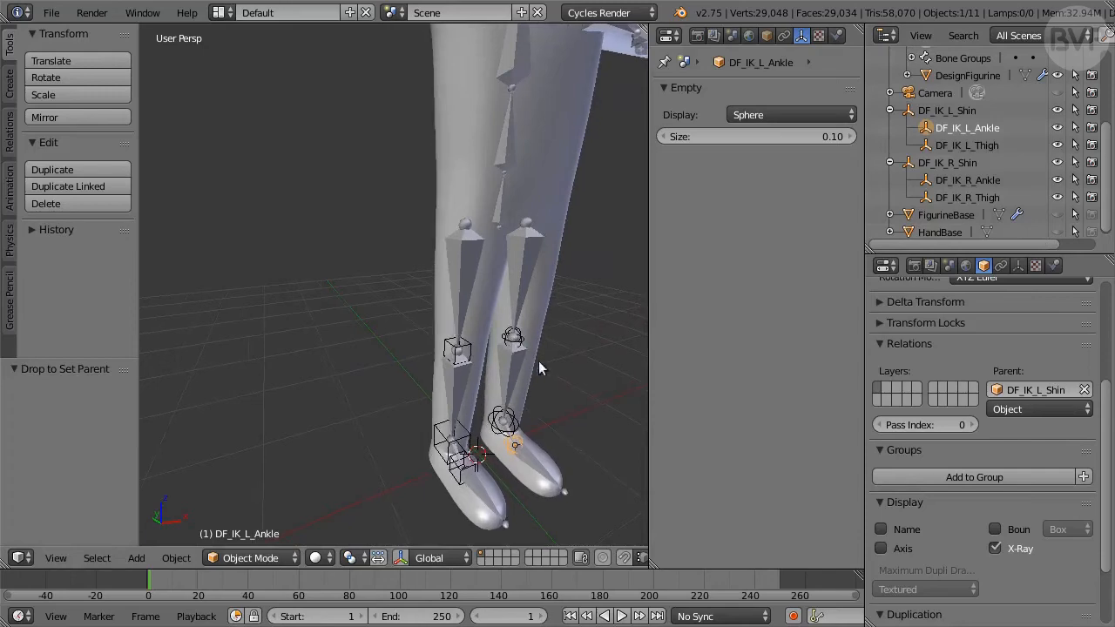
{"action": "middle_click_drag", "start_coordinate": [549, 376], "coordinate": [273, 177]}
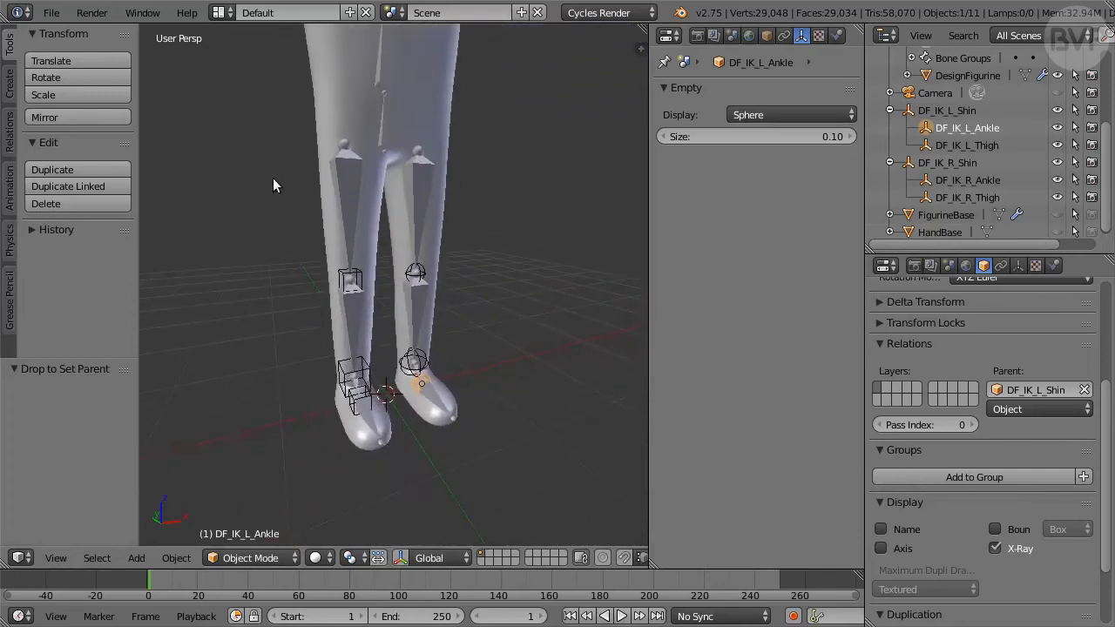
{"action": "middle_click_drag", "start_coordinate": [539, 354], "coordinate": [500, 328]}
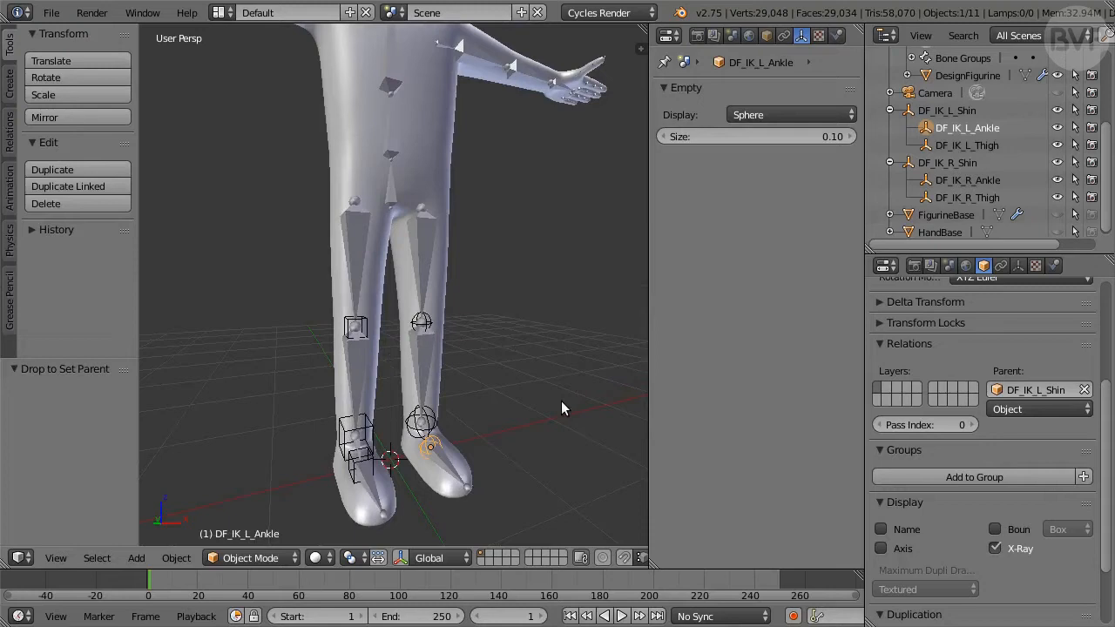
{"action": "right_click", "coordinate": [648, 297]}
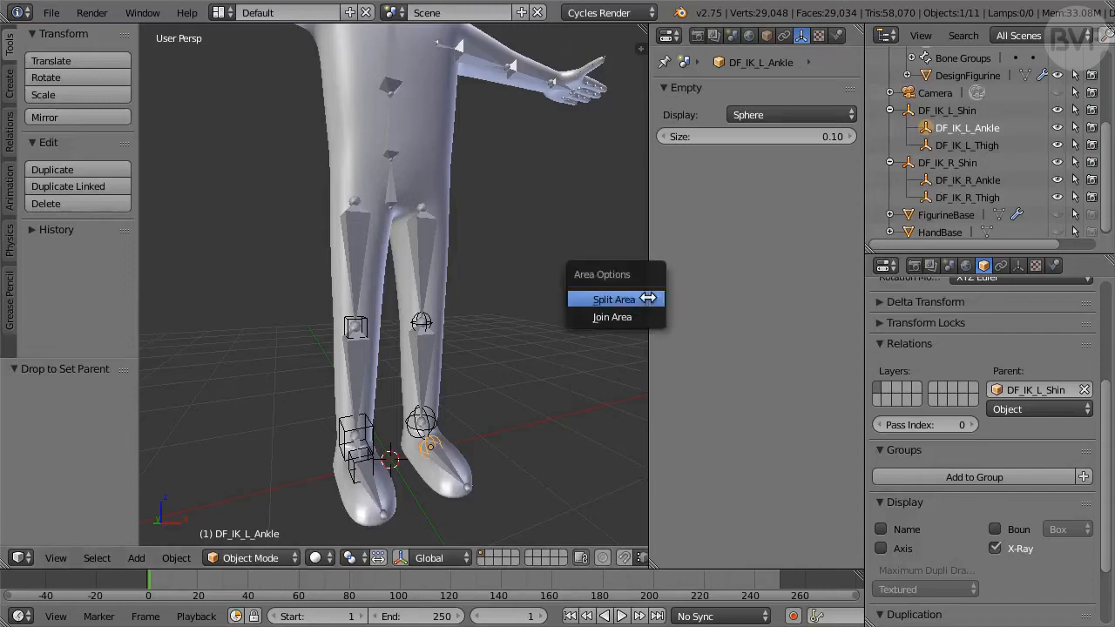
{"action": "left_click", "coordinate": [620, 317]}
{"action": "left_click", "coordinate": [705, 319]}
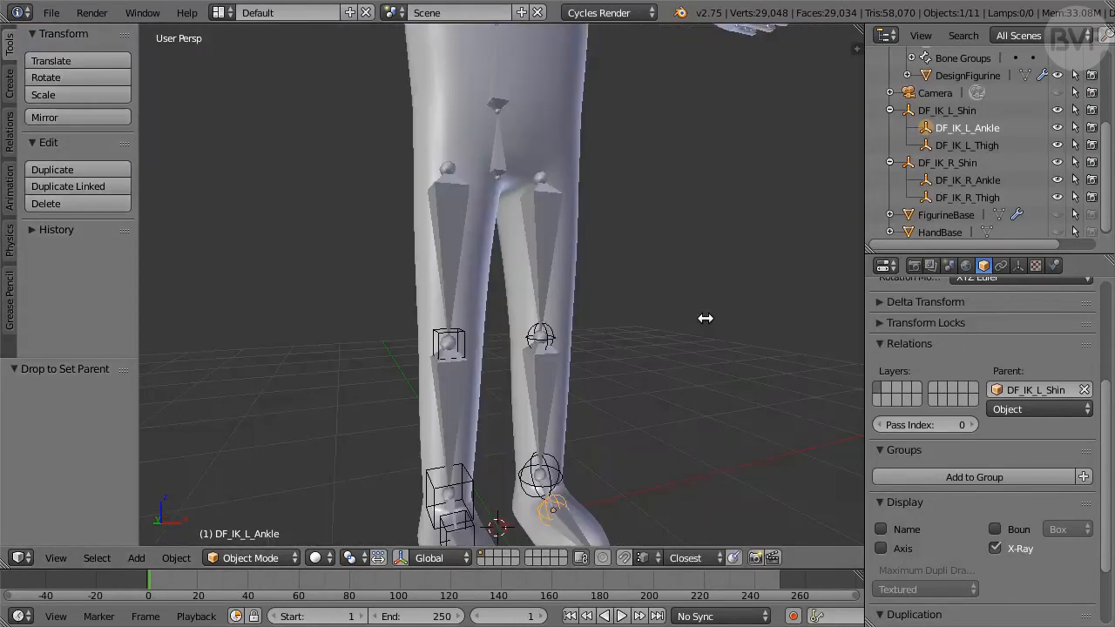
Step: In the right orthographic view, move the DF_IK_L_Thigh and DF_IK_R_Thigh empties together by -0.4 along Y
{"action": "key", "text": "KP_3"}
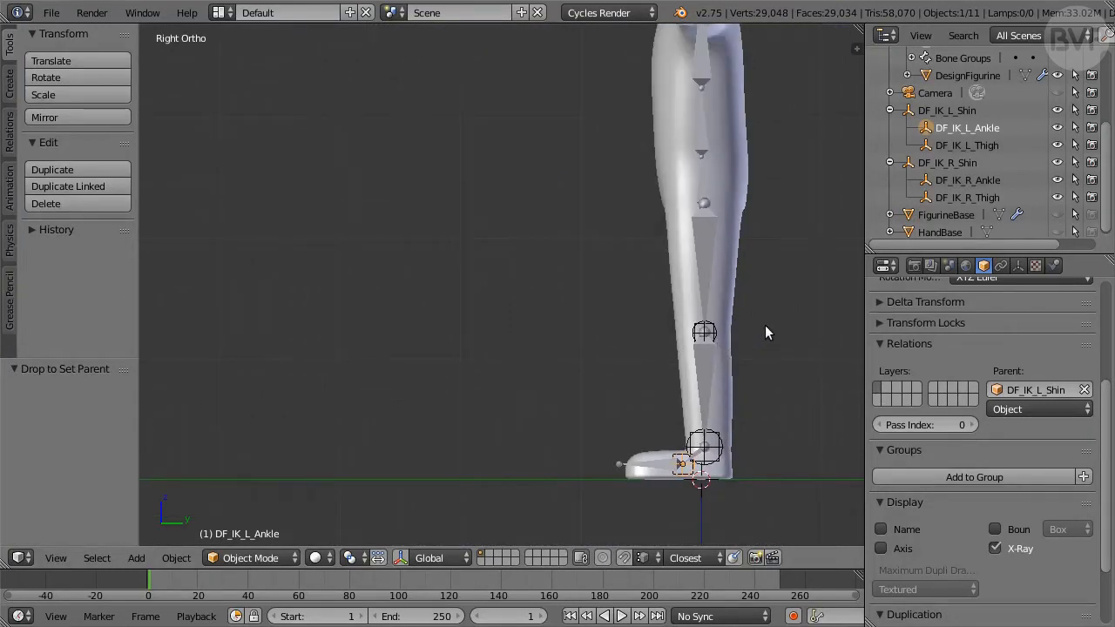
{"action": "middle_click_drag", "start_coordinate": [765, 327], "coordinate": [665, 347], "text": "shift"}
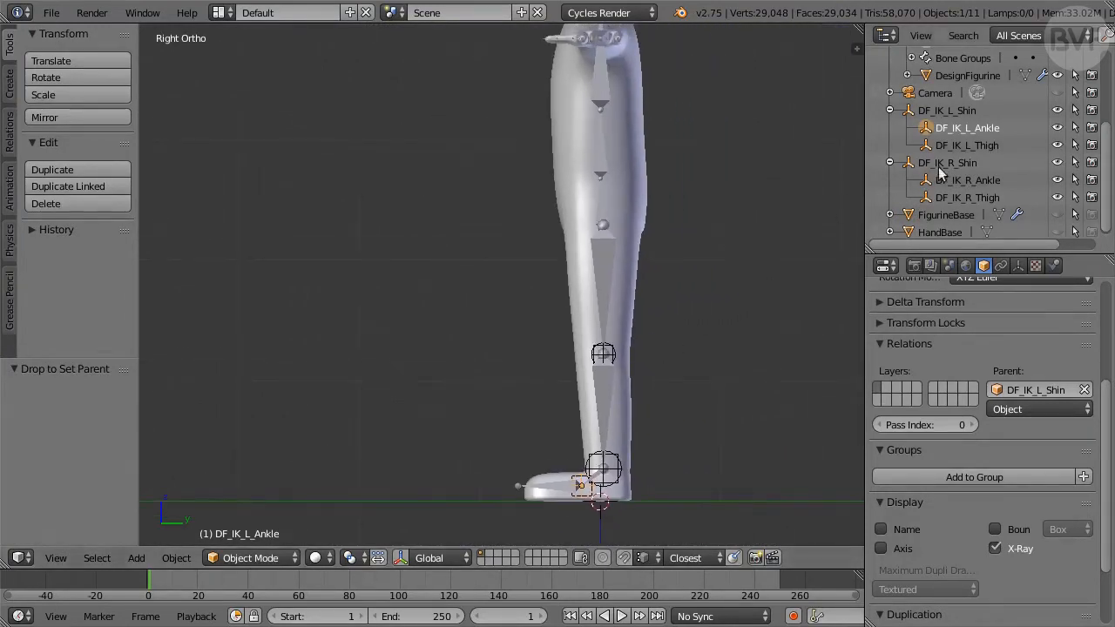
{"action": "left_click", "coordinate": [979, 146]}
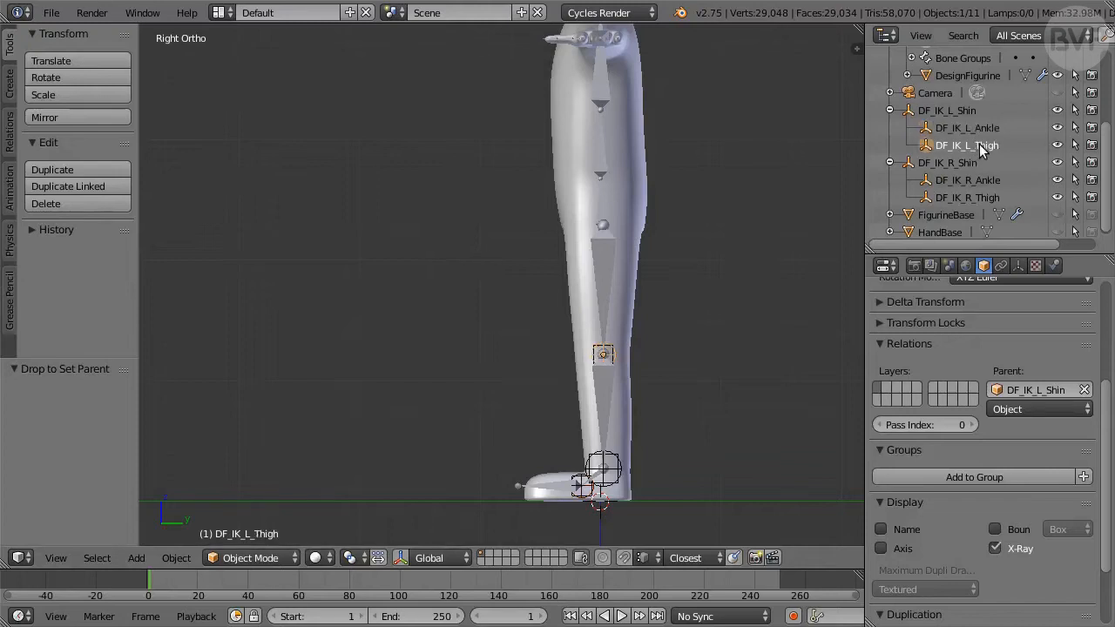
{"action": "left_click", "coordinate": [987, 194], "text": "ctrl"}
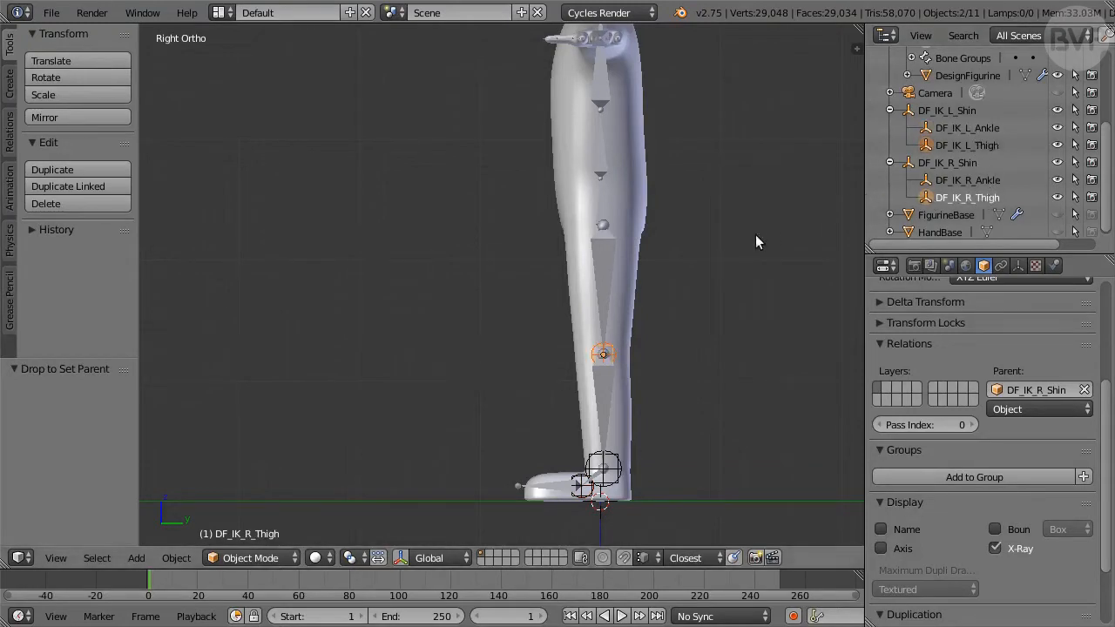
{"action": "type", "text": "gy-0.4"}
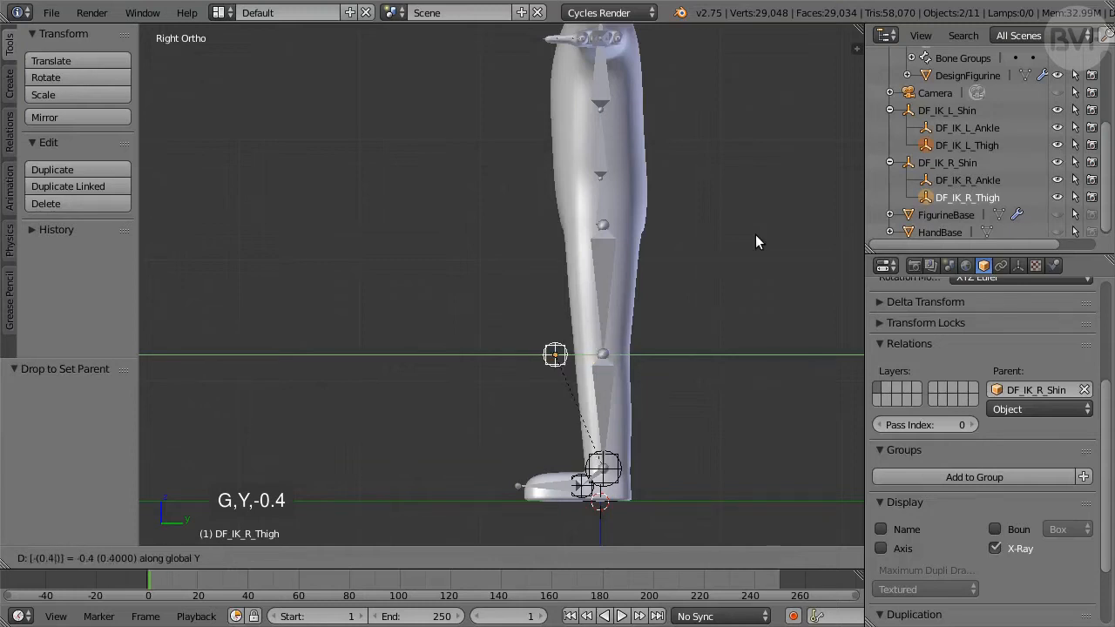
{"action": "key", "text": "Return"}
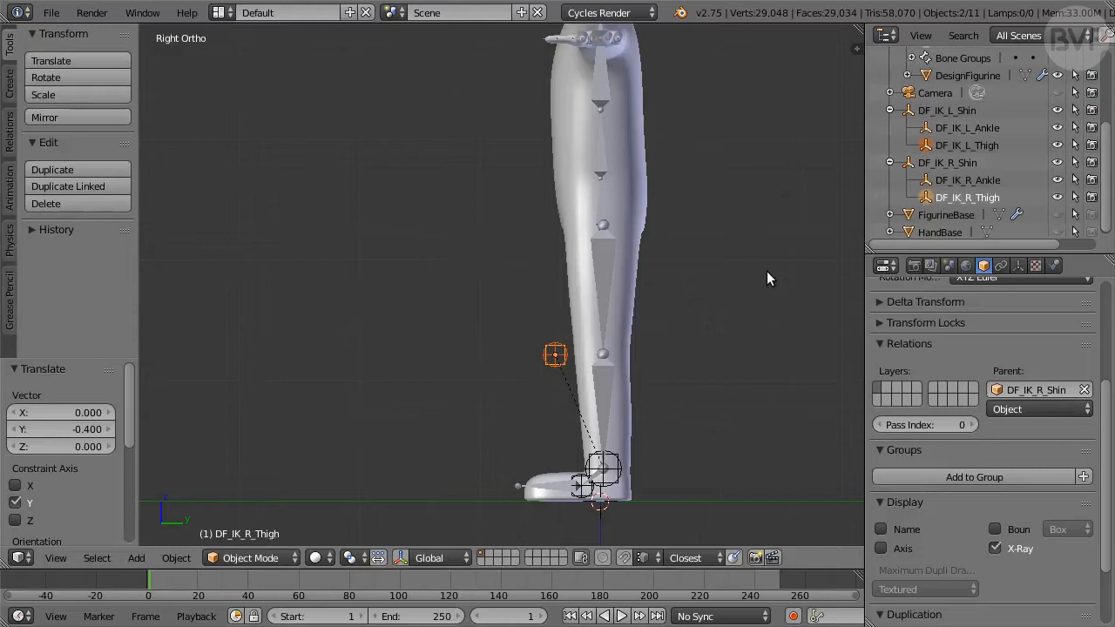
Step: Add a Plain Axes empty at the 3D cursor and set its display size to 0.5
{"action": "left_click", "coordinate": [135, 557]}
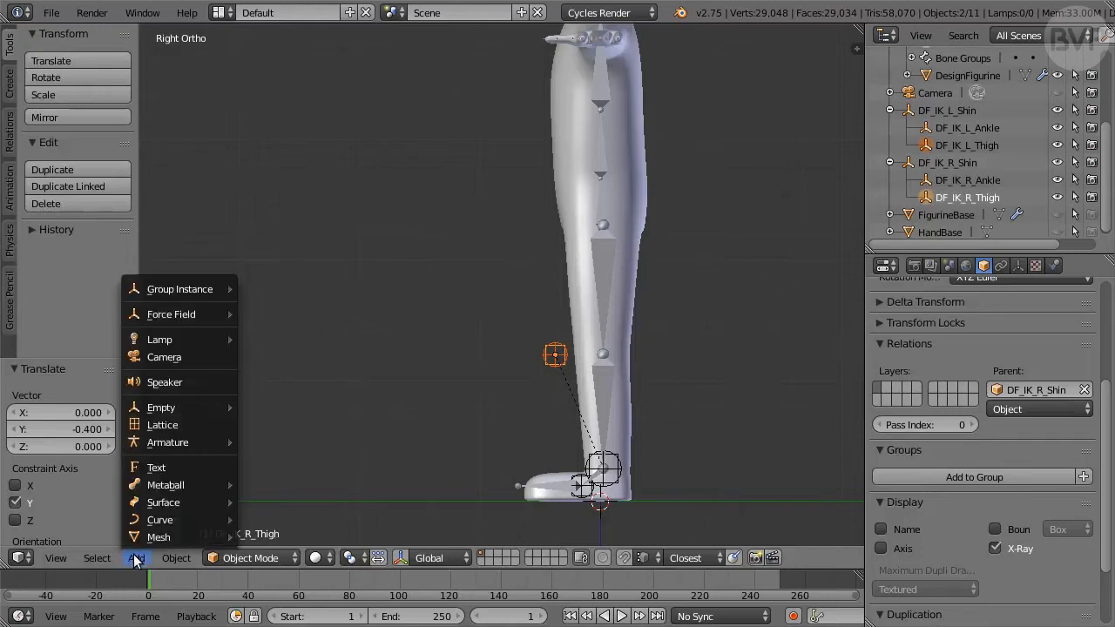
{"action": "mouse_move", "coordinate": [180, 413]}
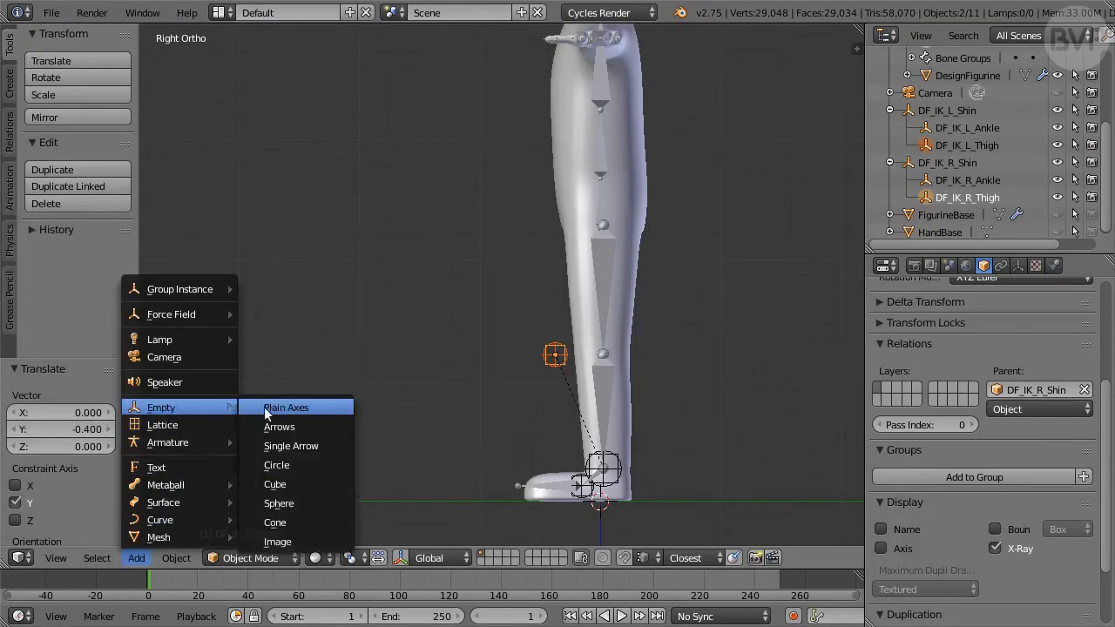
{"action": "left_click", "coordinate": [324, 405]}
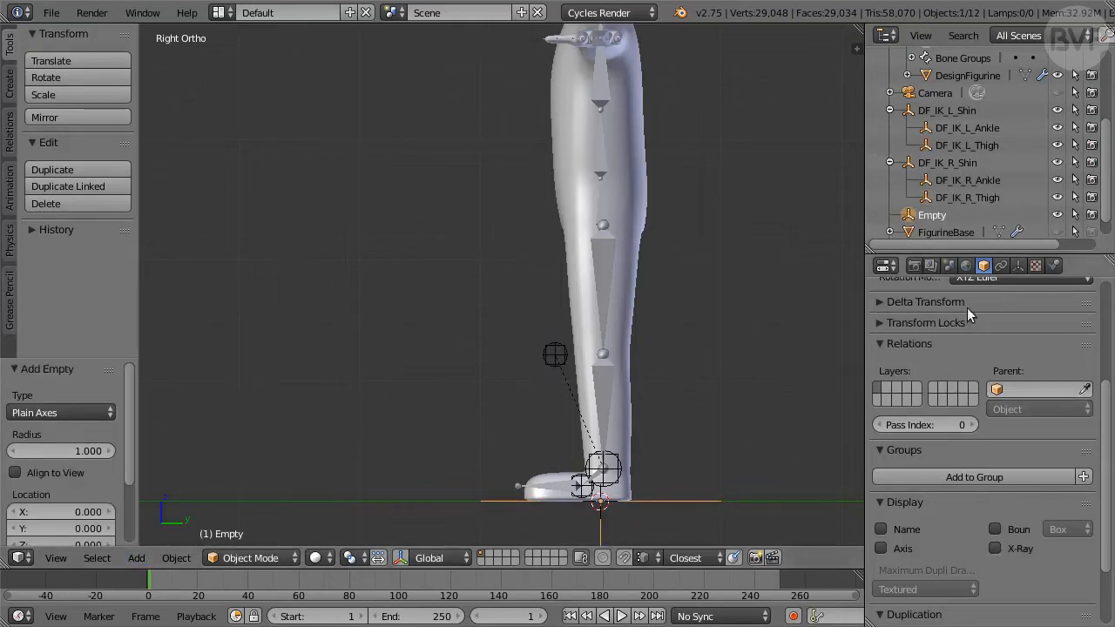
{"action": "left_click", "coordinate": [1019, 266]}
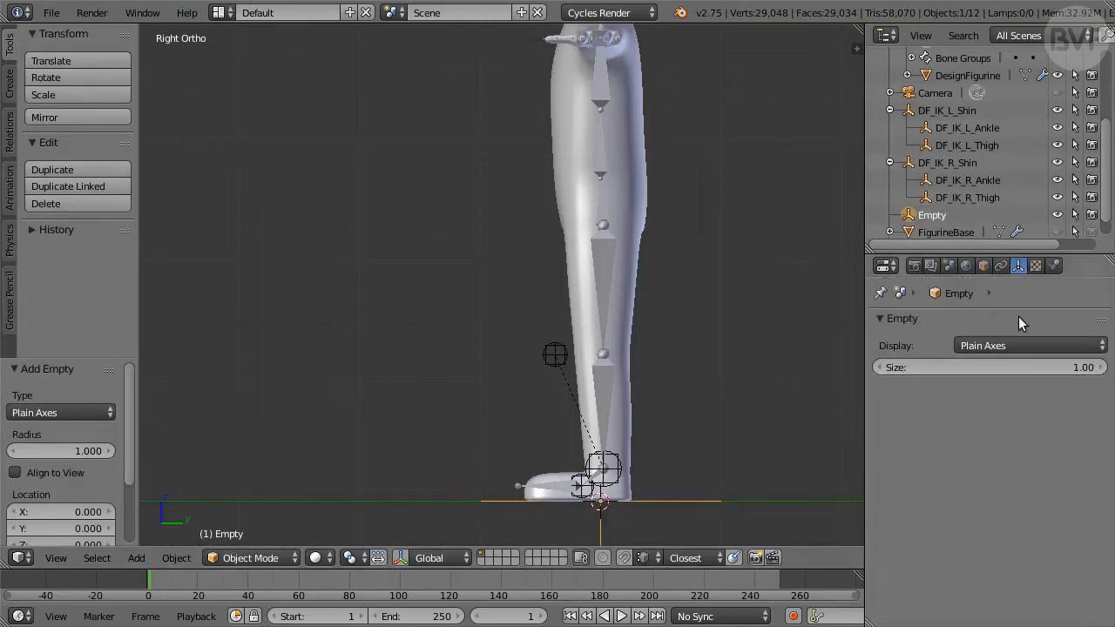
{"action": "left_click", "coordinate": [1007, 368]}
{"action": "type", "text": "0.5"}
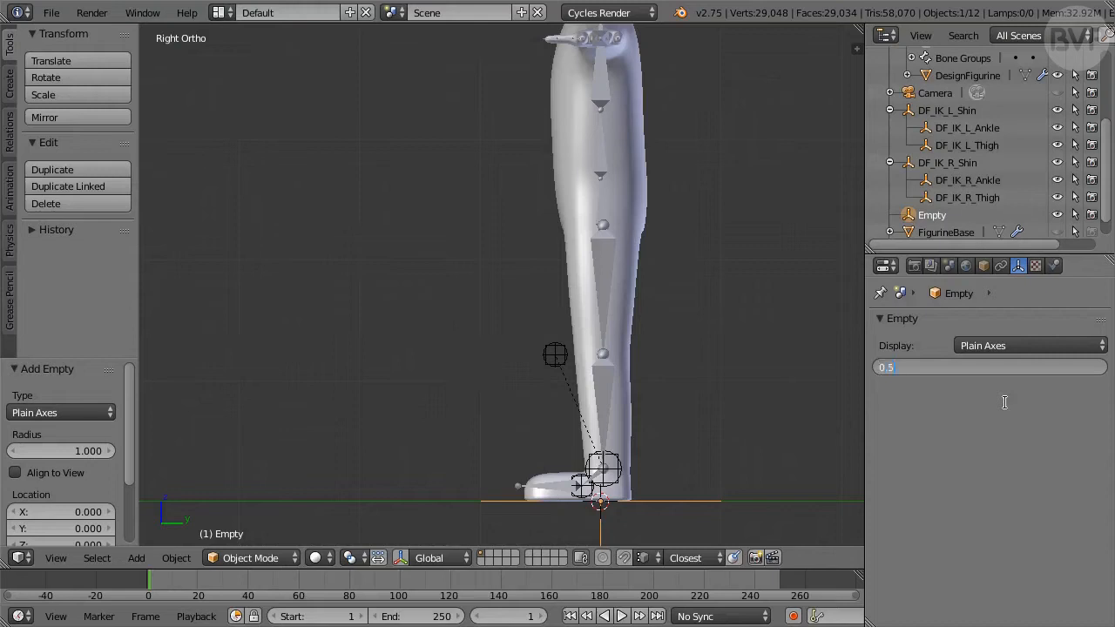
{"action": "key", "text": "Return"}
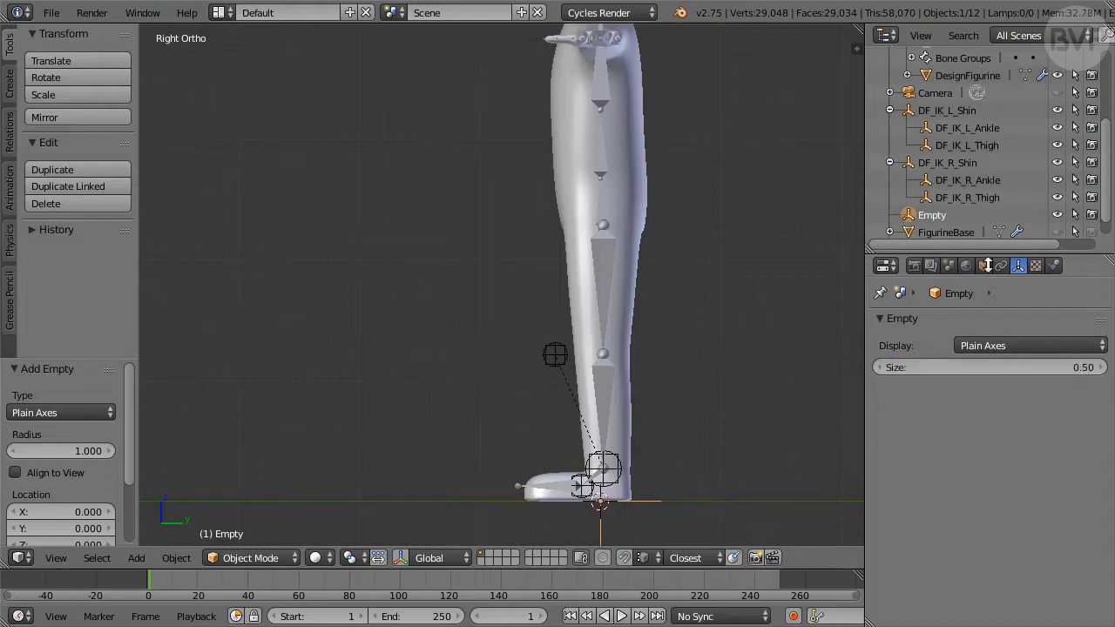
Step: Rename the new Plain Axes empty as DesignFigurineRig
{"action": "double_click", "coordinate": [983, 214]}
{"action": "type", "text": "De"}
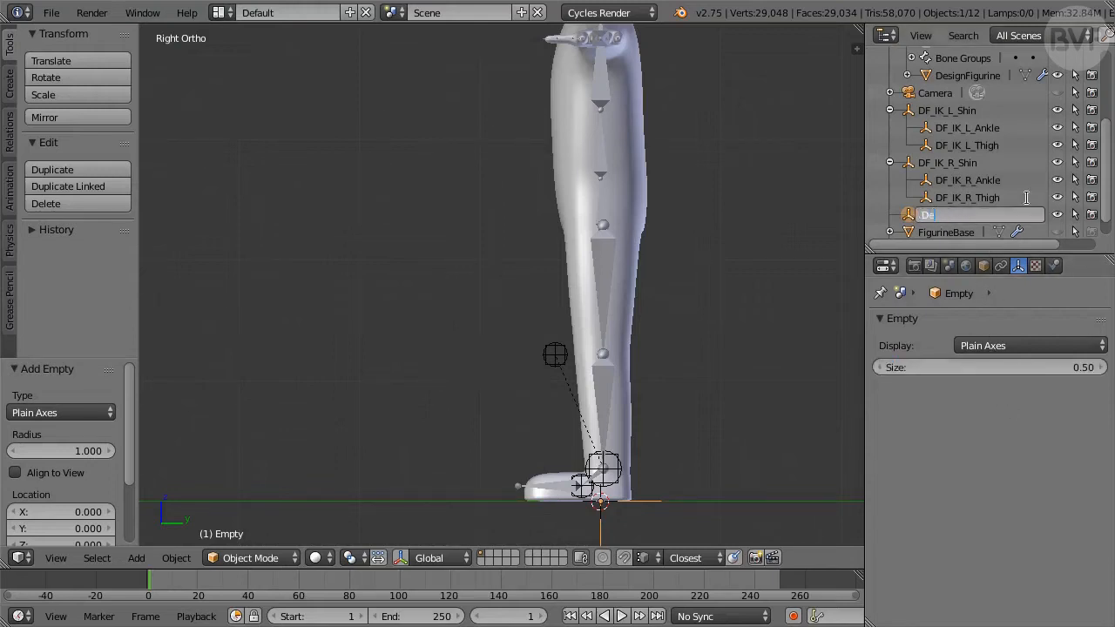
{"action": "type", "text": "signFigurineRig"}
{"action": "key", "text": "Return"}
Step: Enlarge the Outliner and collapse the Armature, DF_IK_L_Shin and DF_IK_R_Shin hierarchies
{"action": "left_click_drag", "start_coordinate": [998, 321], "coordinate": [998, 359]}
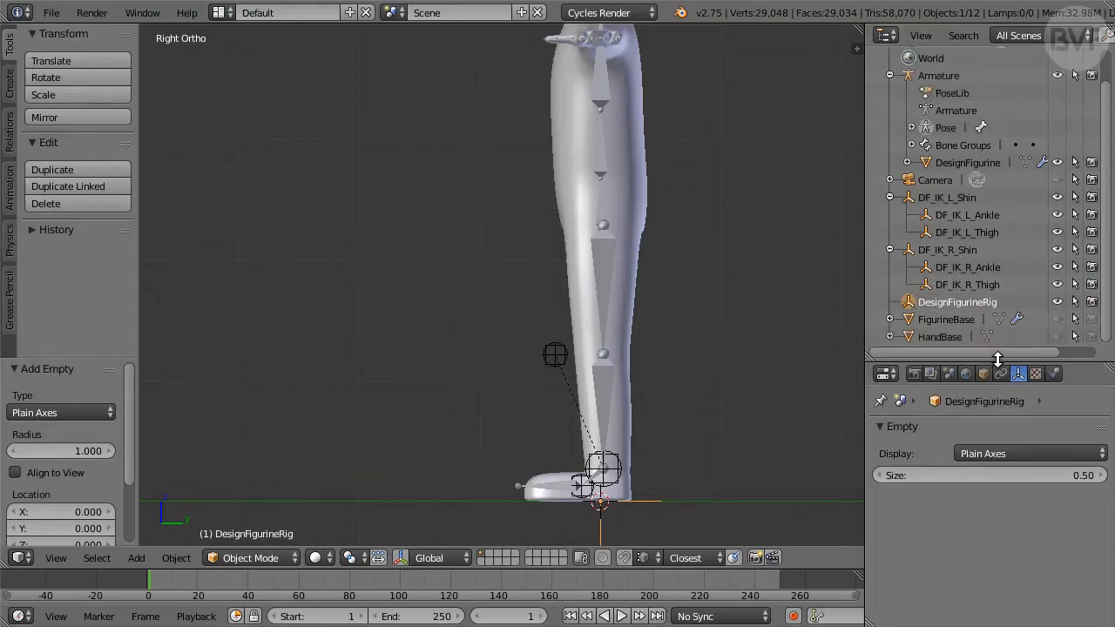
{"action": "left_click", "coordinate": [889, 75]}
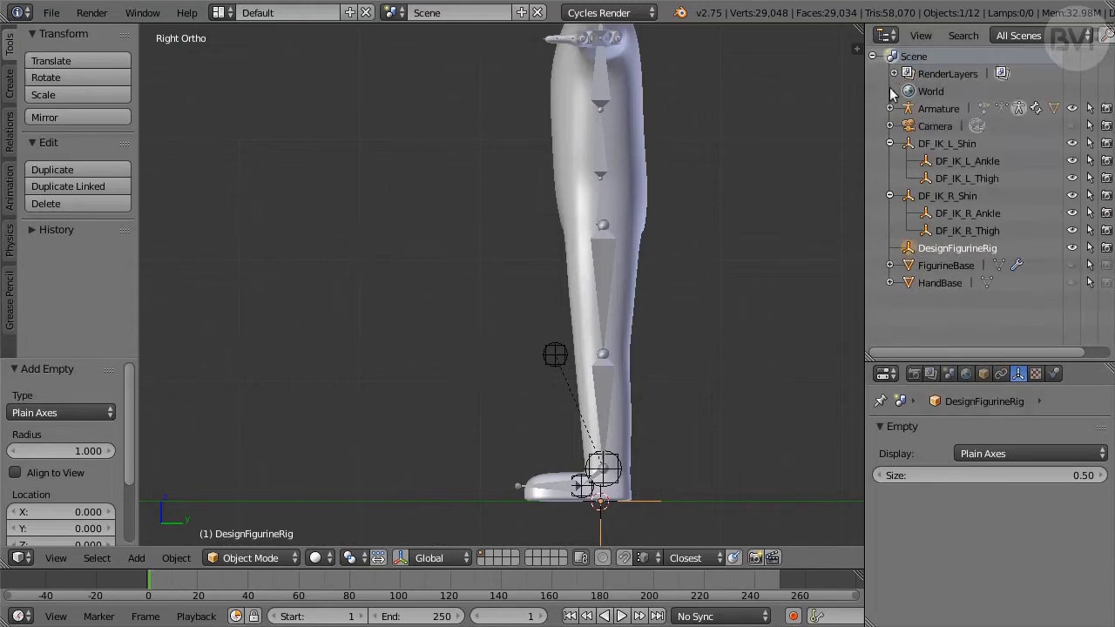
{"action": "left_click", "coordinate": [889, 144]}
{"action": "left_click", "coordinate": [889, 162]}
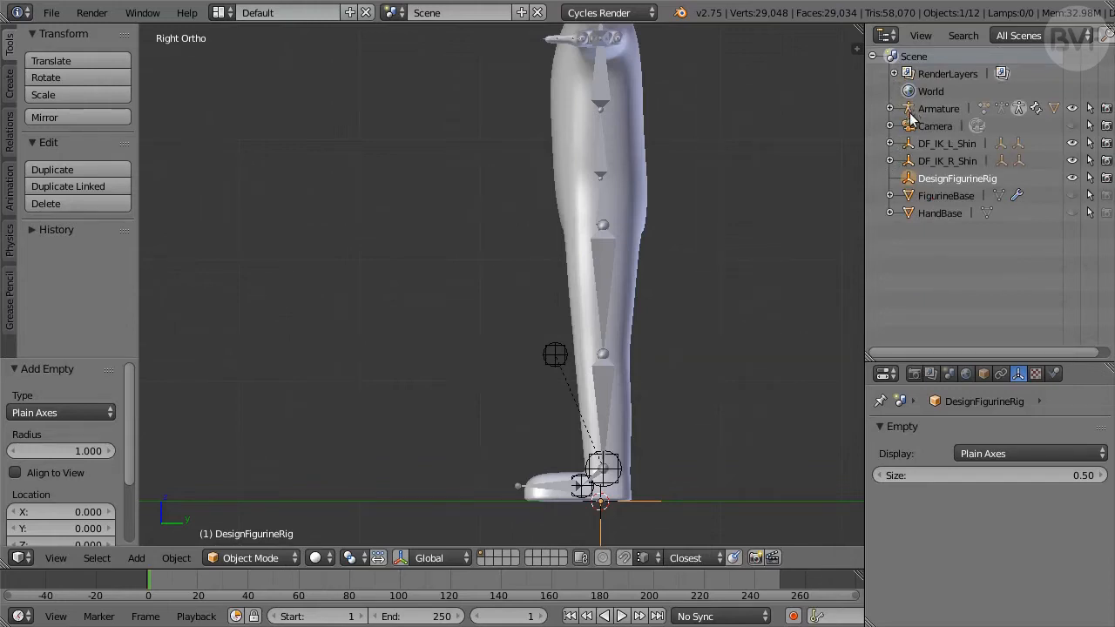
Step: Parent Armature, DF_IK_L_Shin and DF_IK_R_Shin to DesignFigurineRig, expand its hierarchy, and shrink the Outliner again
{"action": "left_click_drag", "start_coordinate": [911, 117], "coordinate": [911, 165]}
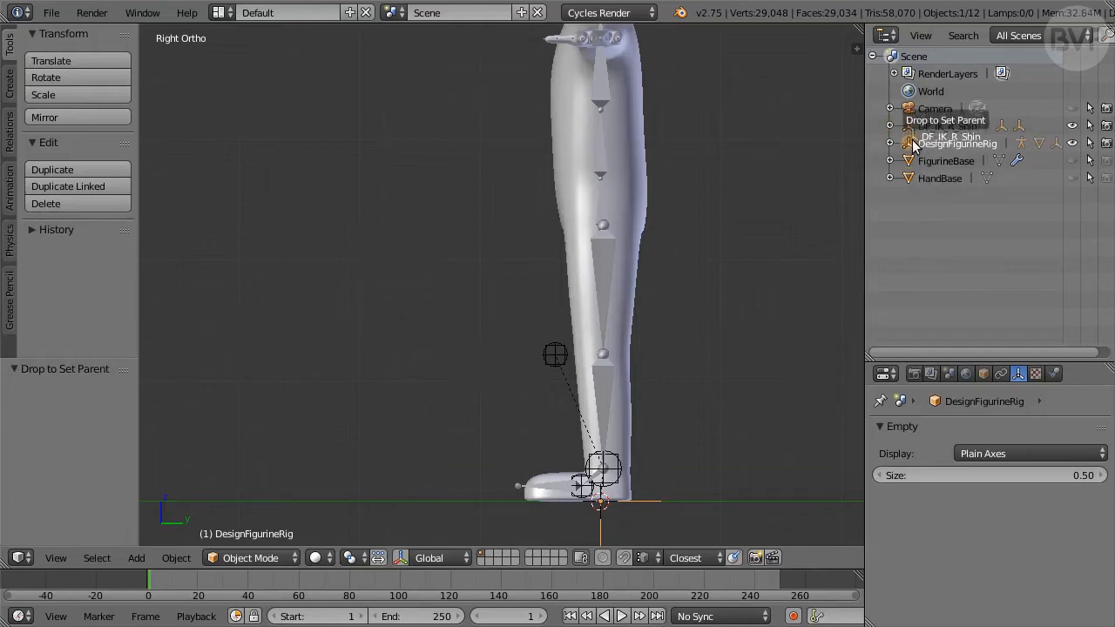
{"action": "left_click_drag", "start_coordinate": [911, 150], "coordinate": [910, 146]}
{"action": "left_click", "coordinate": [889, 126]}
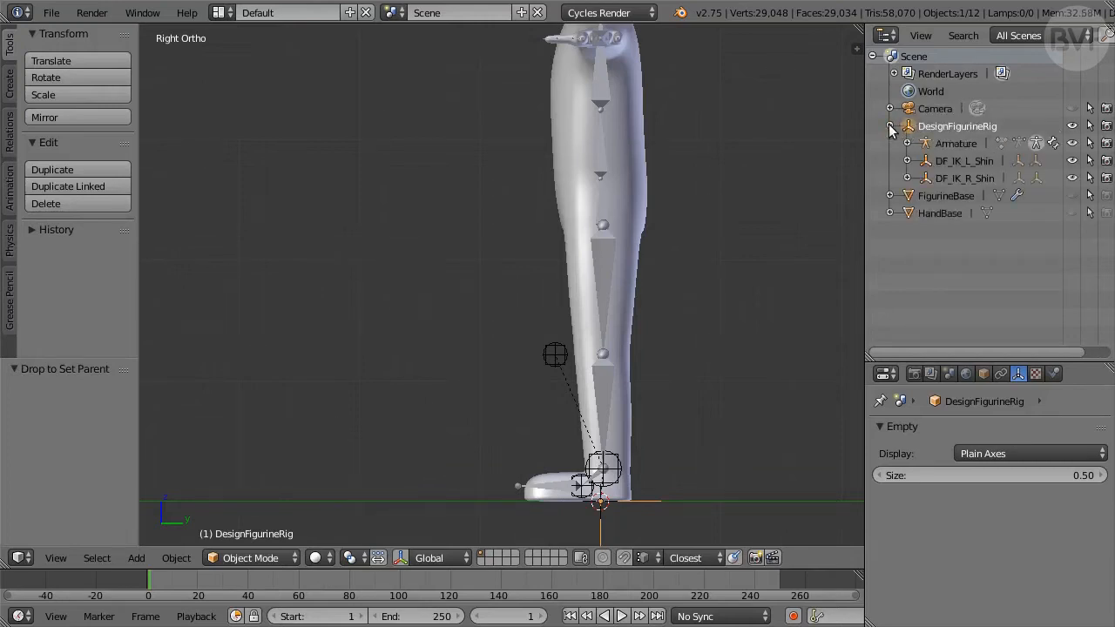
{"action": "left_click", "coordinate": [906, 178]}
{"action": "left_click", "coordinate": [907, 161]}
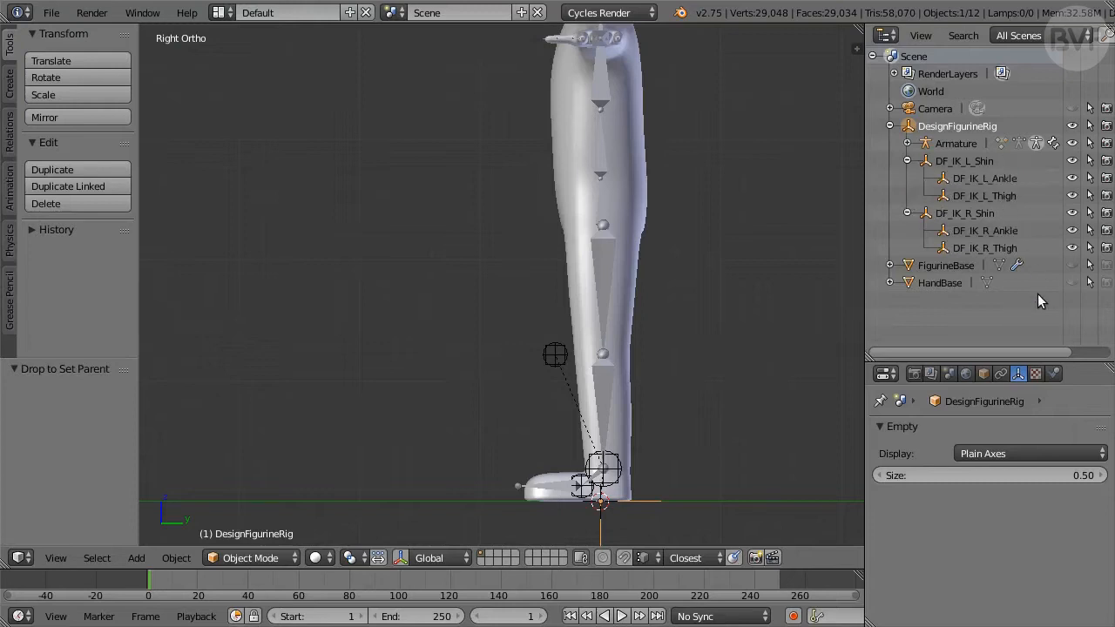
{"action": "left_click_drag", "start_coordinate": [1030, 365], "coordinate": [1029, 251]}
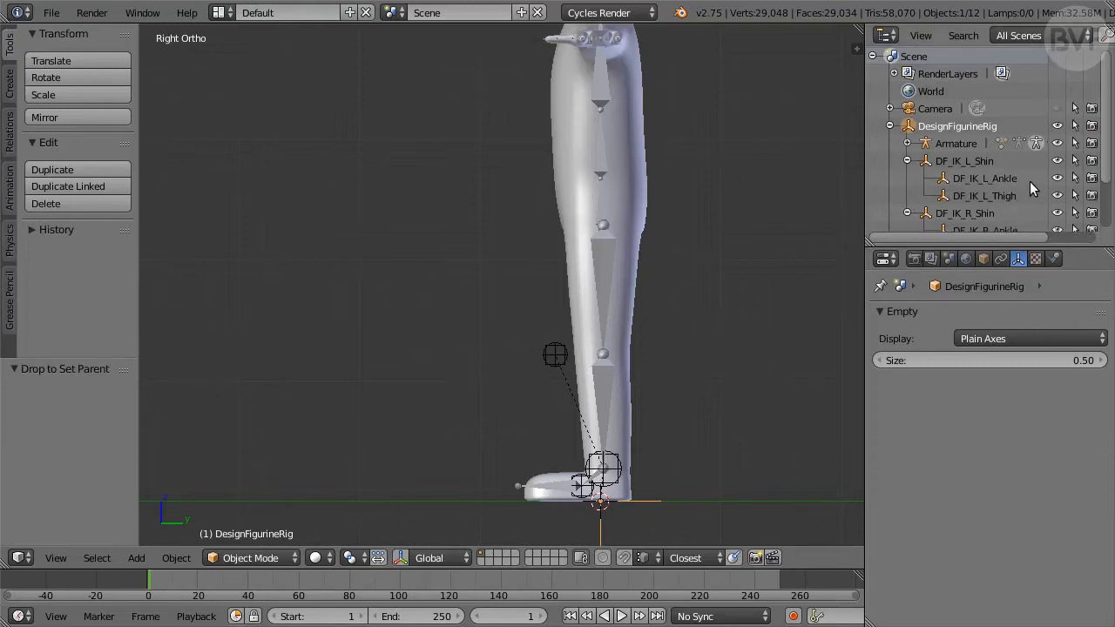
{"action": "scroll", "coordinate": [1029, 180], "scroll_direction": "down", "scroll_amount": 2}
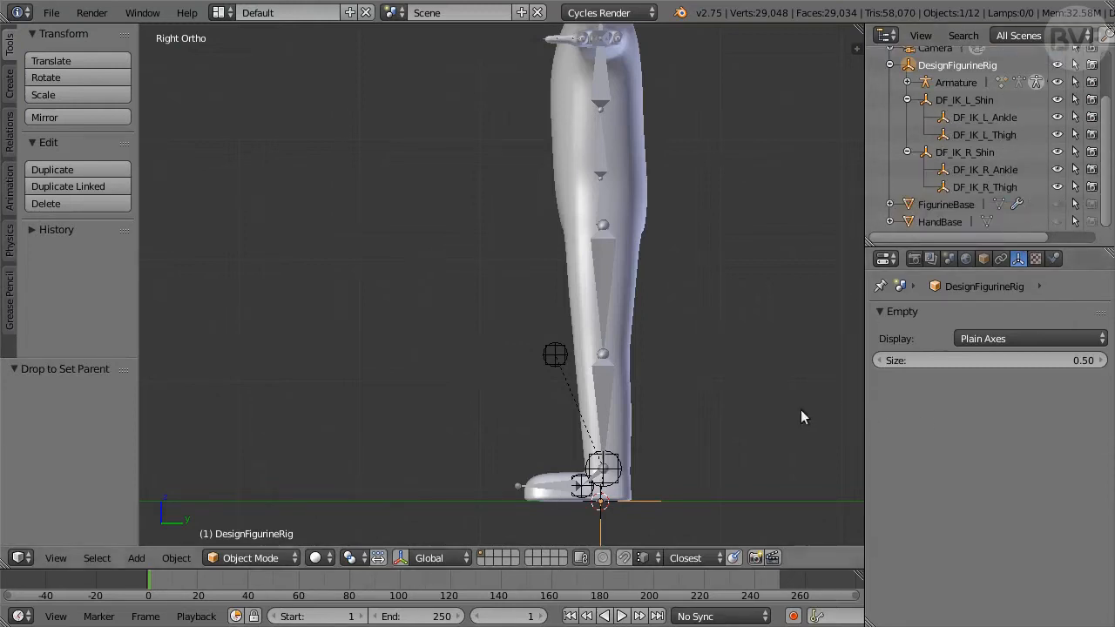
Step: Try moving the whole figurine with the DesignFigurineRig empty
{"action": "key", "text": "g"}
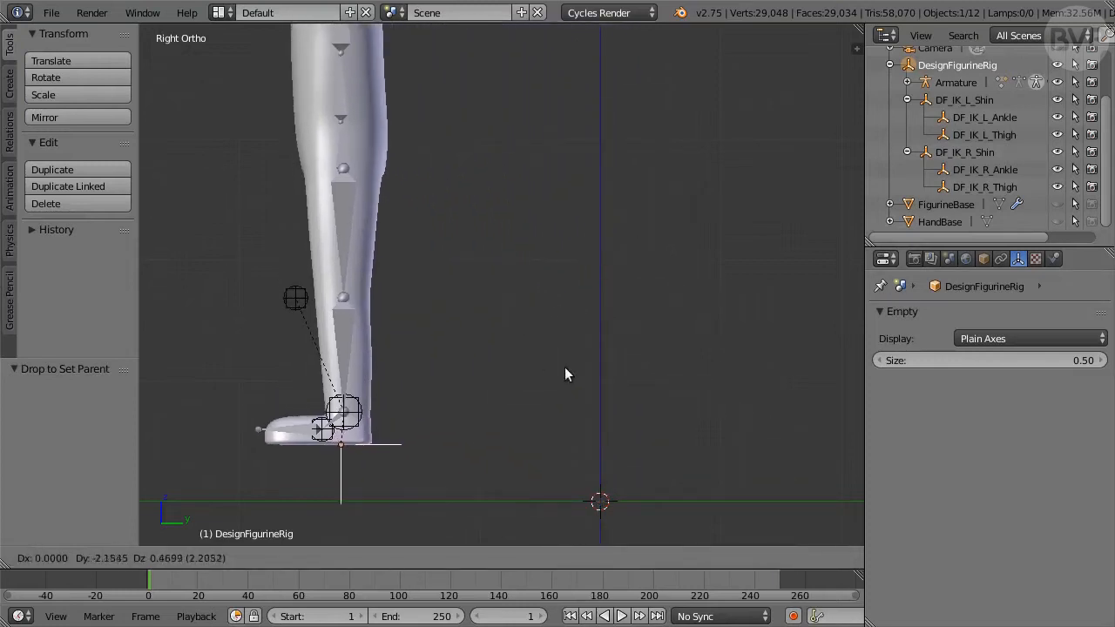
{"action": "key", "text": "Escape"}
Step: In Pose Mode, move the Hips bone about 1.1 along Y and -1.1 along Z to seat the figurine
{"action": "middle_click_drag", "start_coordinate": [738, 243], "coordinate": [620, 301], "text": "shift"}
{"action": "scroll", "coordinate": [618, 267], "scroll_direction": "down", "scroll_amount": 2}
{"action": "right_click", "coordinate": [470, 284]}
{"action": "key", "text": "ctrl+Tab"}
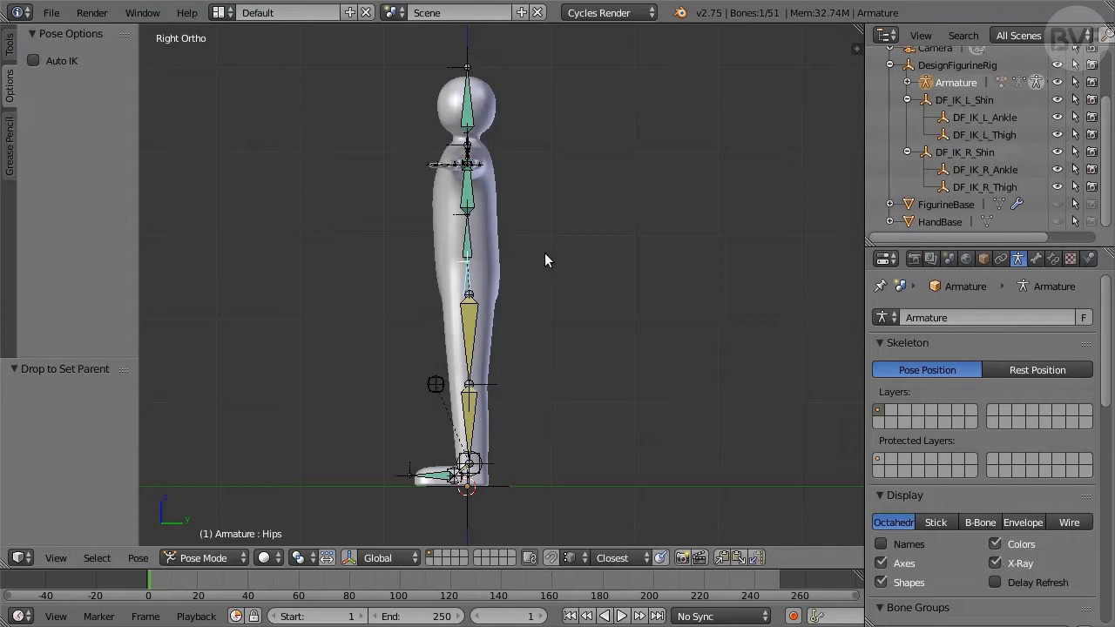
{"action": "key", "text": "g"}
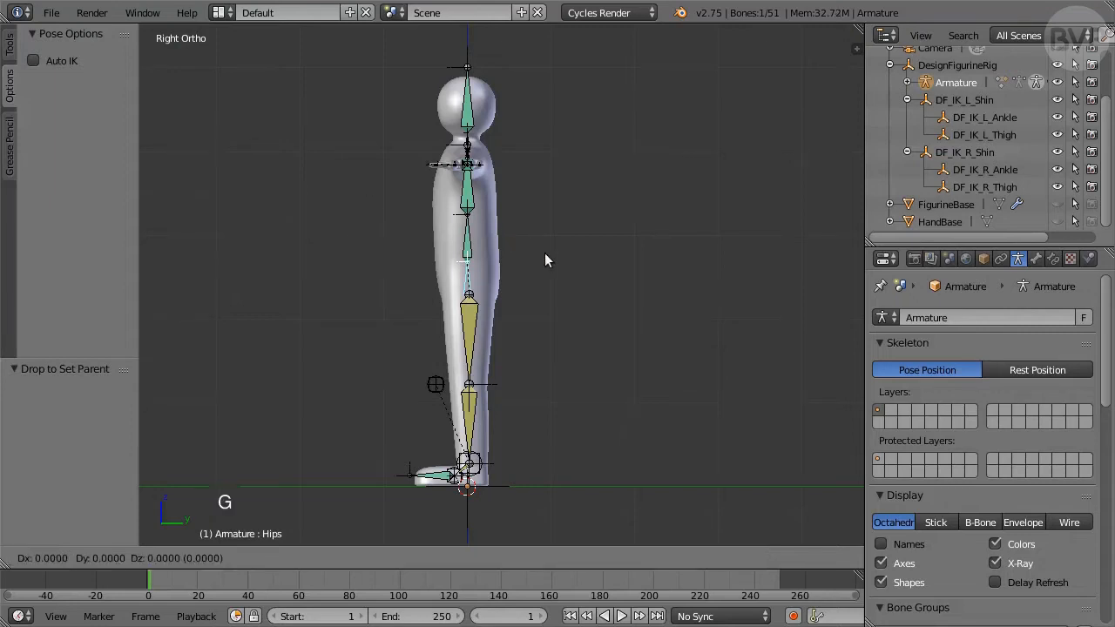
{"action": "left_click", "coordinate": [638, 349]}
Step: With Auto IK enabled, move the Chest bone about -0.04 along both Y and Z, and rotate it about 8.3°
{"action": "scroll", "coordinate": [672, 348], "scroll_direction": "up", "scroll_amount": 2}
{"action": "middle_click_drag", "start_coordinate": [681, 392], "coordinate": [671, 353], "text": "shift"}
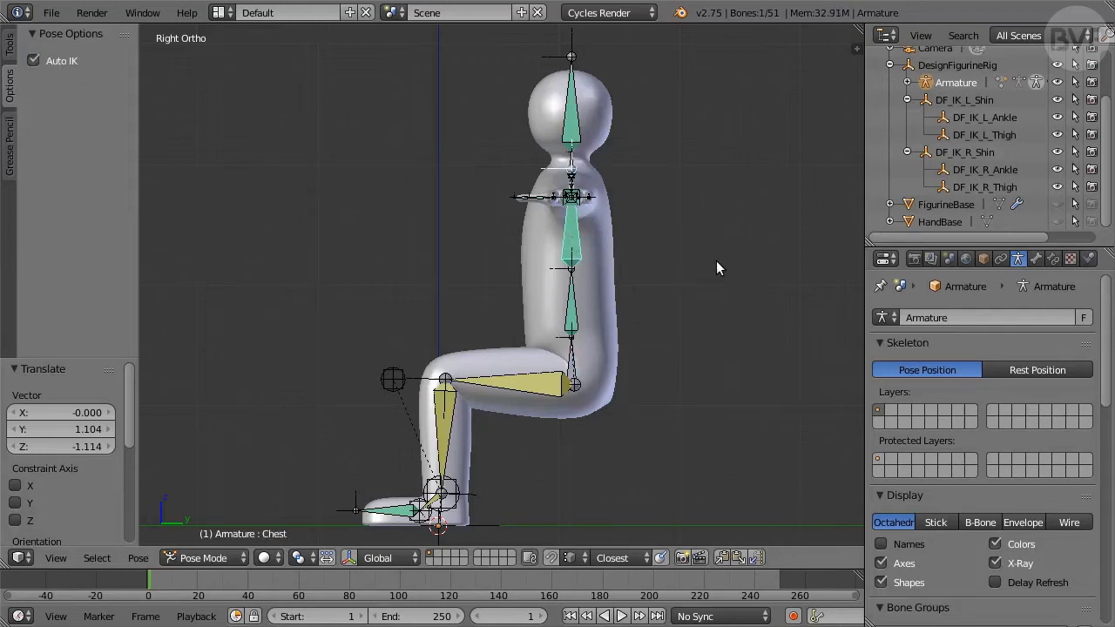
{"action": "key", "text": "g"}
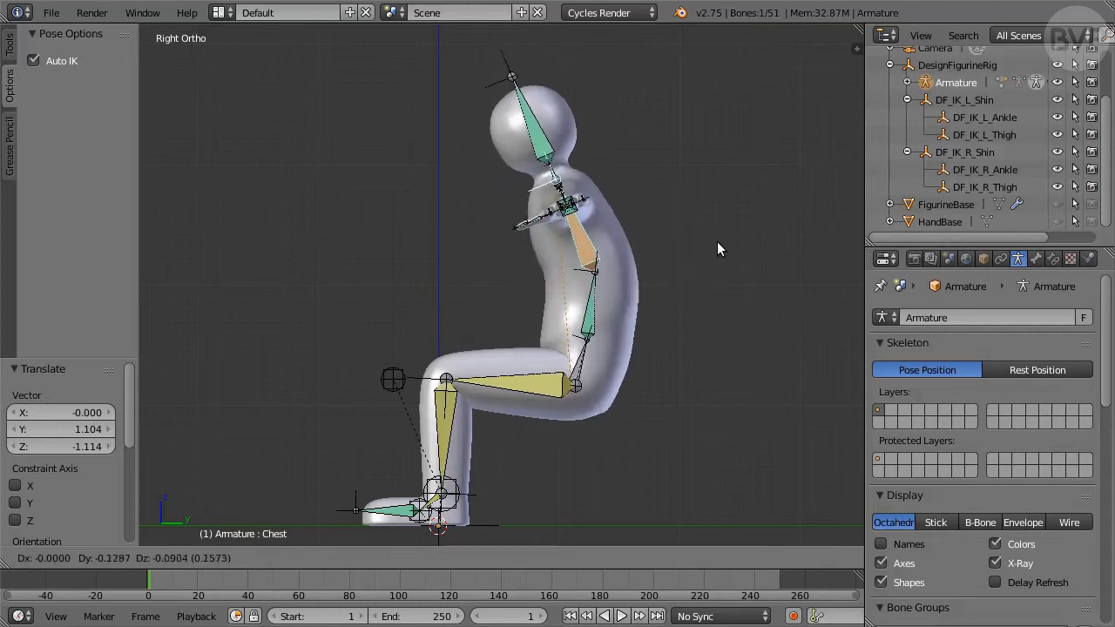
{"action": "left_click", "coordinate": [709, 273]}
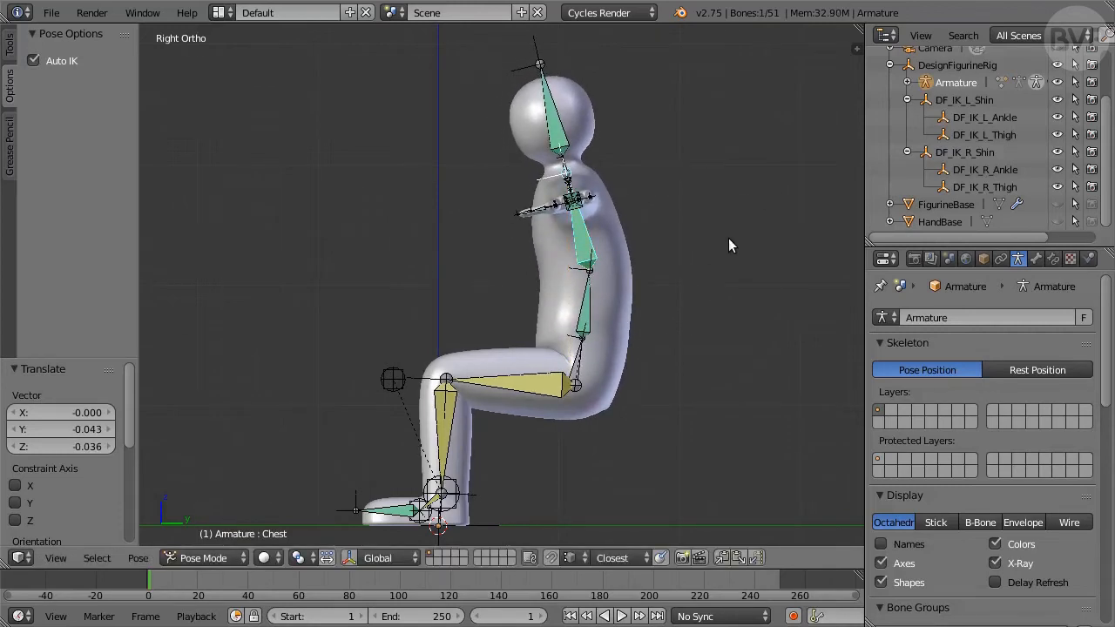
{"action": "key", "text": "r"}
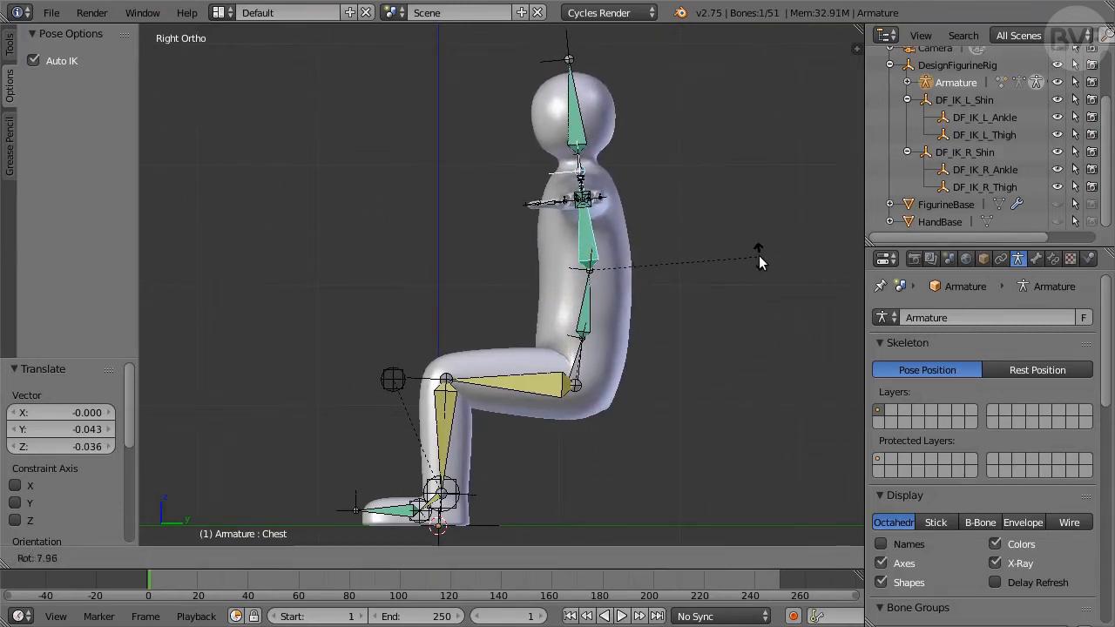
{"action": "left_click", "coordinate": [758, 262]}
Step: Lower the L_Hand bone by moving it about -0.74 along X, -0.33 along Y and -1.38 along Z
{"action": "middle_click_drag", "start_coordinate": [467, 298], "coordinate": [583, 300]}
{"action": "key", "text": "g"}
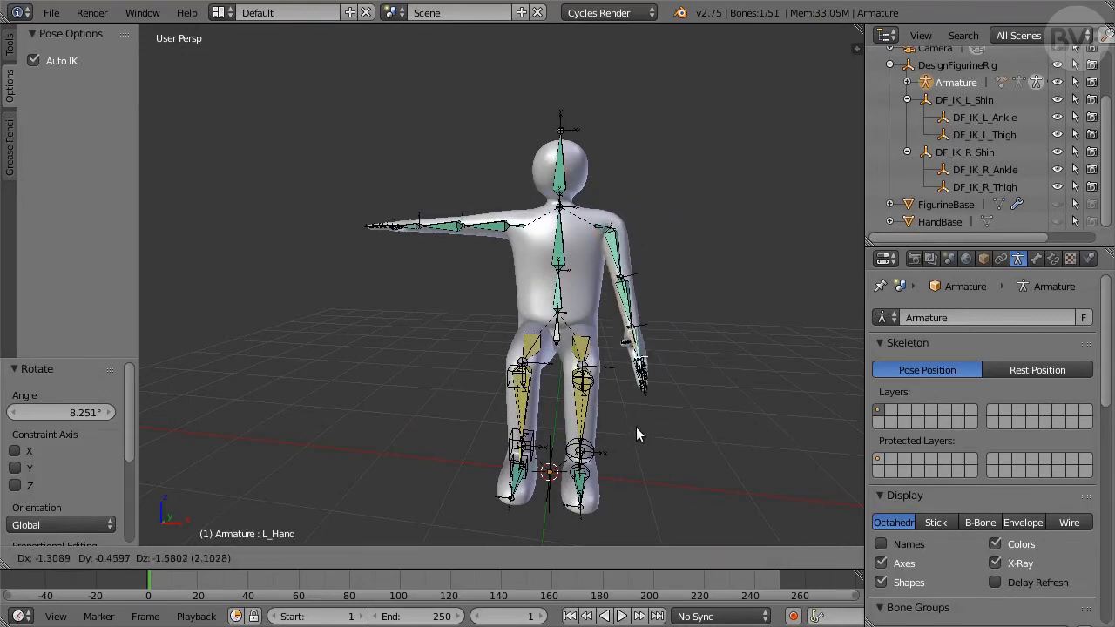
{"action": "left_click", "coordinate": [679, 413]}
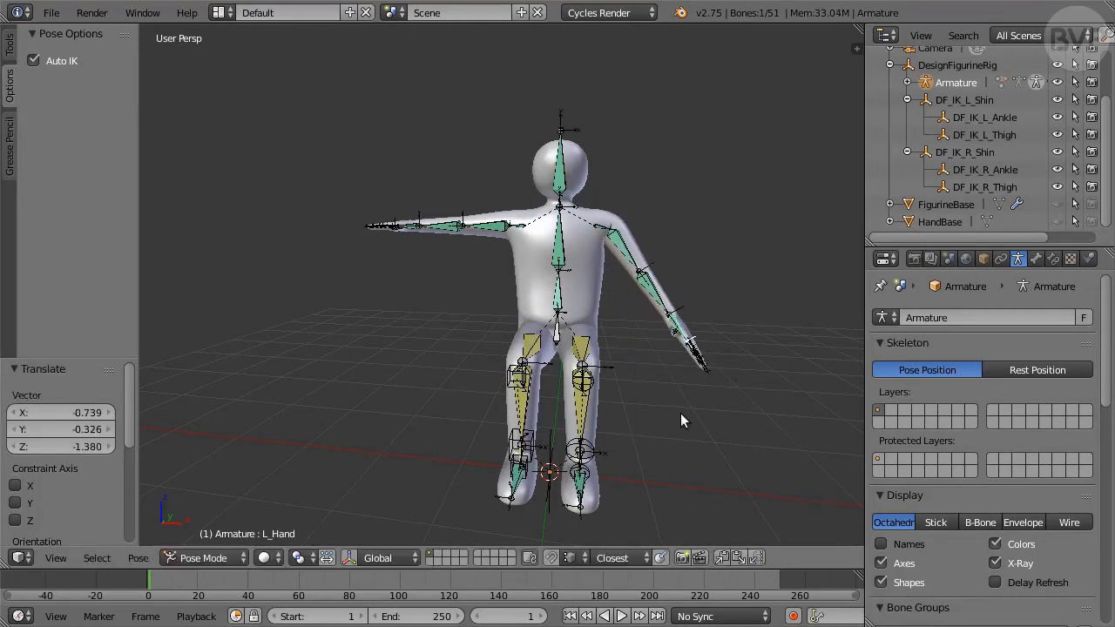
Step: Rotate the L_ArmUpper bone about -26.3° around its local X axis, toward the torso
{"action": "right_click", "coordinate": [627, 254]}
{"action": "key", "text": "r"}
{"action": "key", "text": "x"}
{"action": "key", "text": "x"}
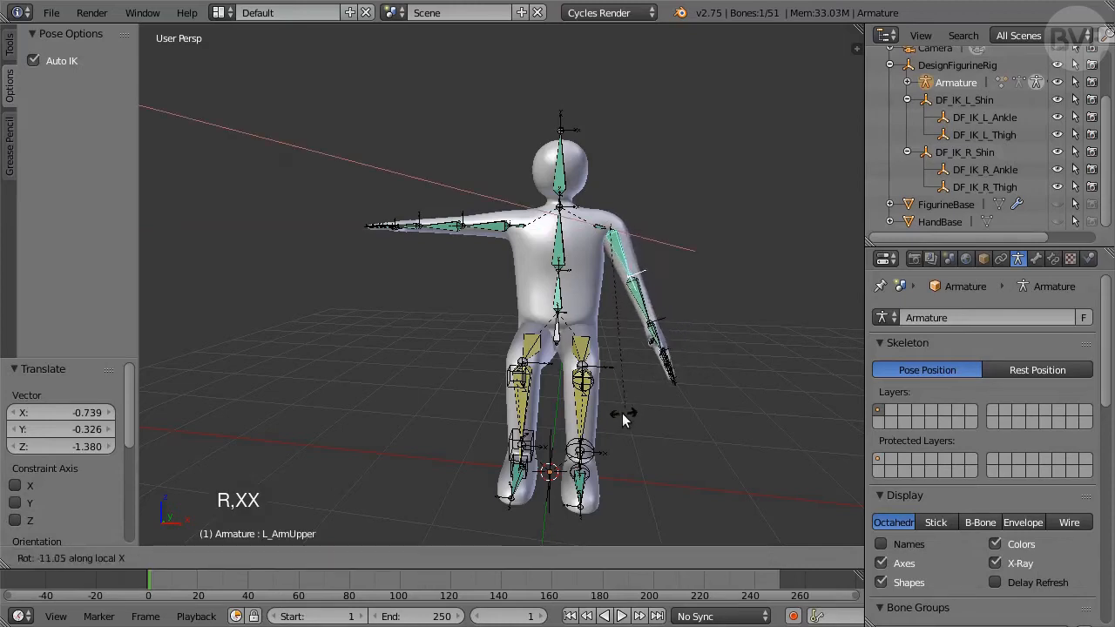
{"action": "left_click", "coordinate": [576, 427]}
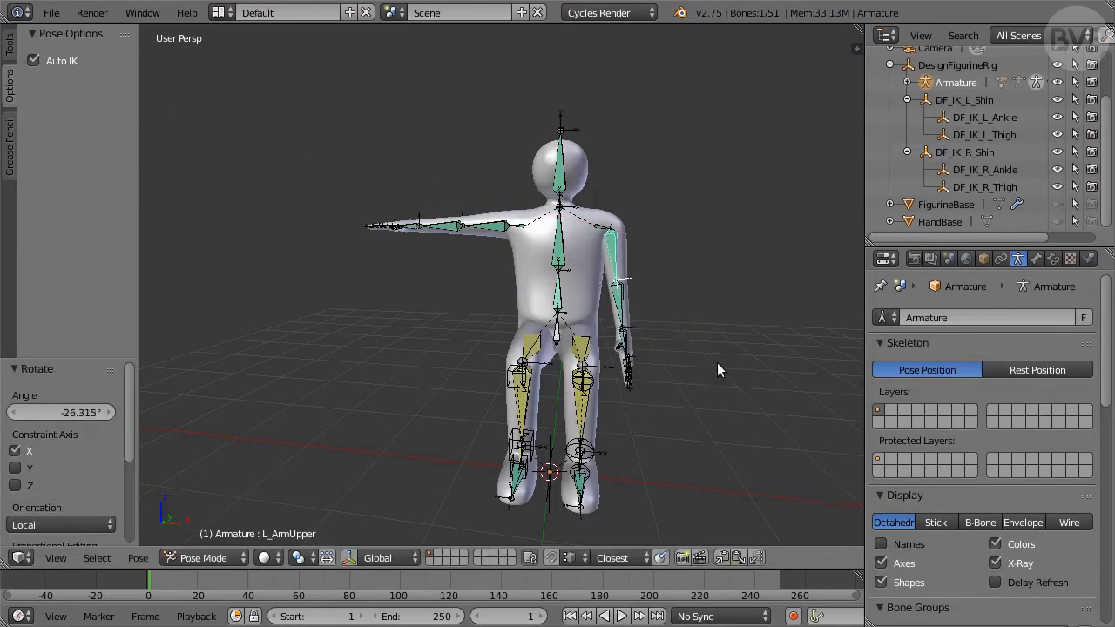
Step: Rotate the L_ArmUpper bone slightly around its local Z axis while viewing the figurine from its side
{"action": "middle_click_drag", "start_coordinate": [717, 362], "coordinate": [757, 359]}
{"action": "key", "text": "r"}
{"action": "key", "text": "z"}
{"action": "key", "text": "z"}
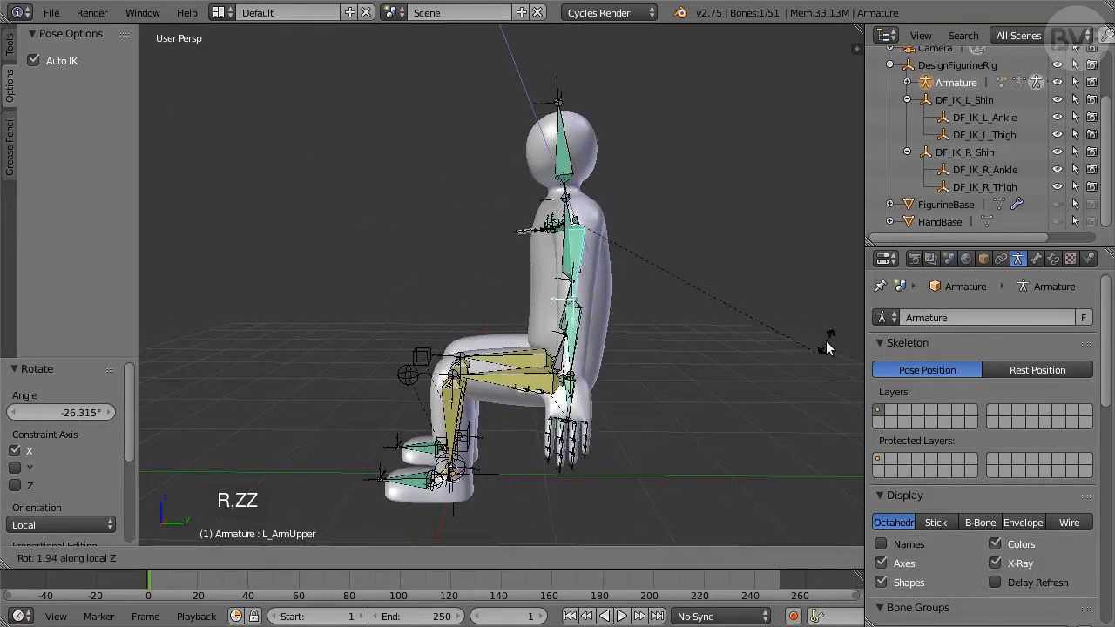
{"action": "left_click", "coordinate": [757, 373]}
Step: Bend the child bone L_ArmFore about -20.2° around its local Z axis
{"action": "key", "text": "bracketright"}
{"action": "key", "text": "r"}
{"action": "key", "text": "z"}
{"action": "key", "text": "z"}
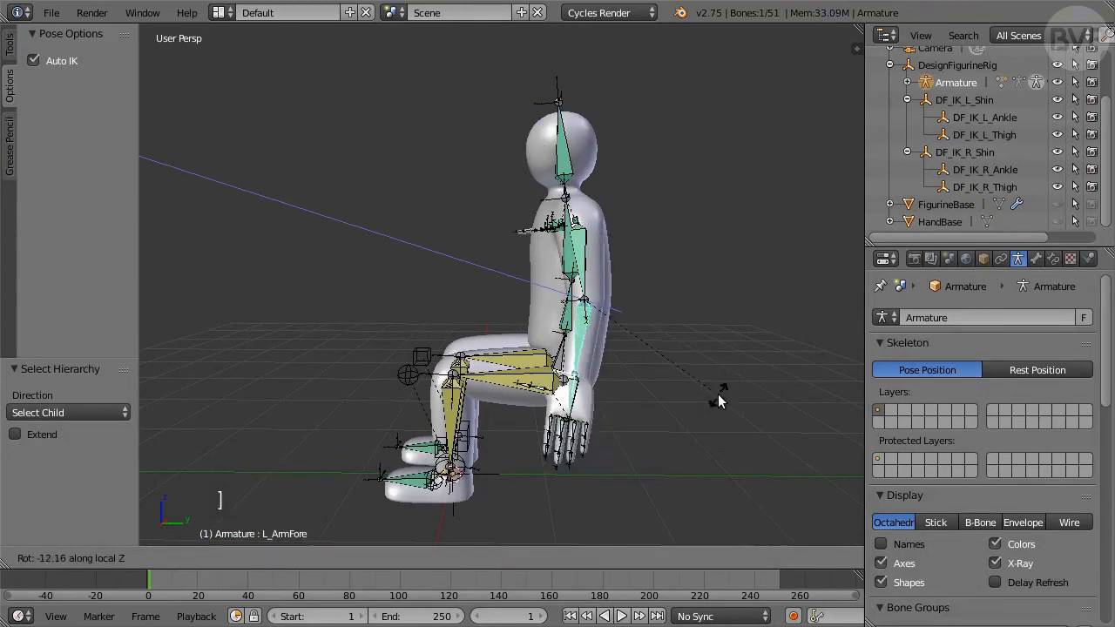
{"action": "left_click", "coordinate": [689, 399]}
Step: Lower the right arm by moving R_ArmFore about 1.08 along X, 0.09 along Y and -1.34 along Z
{"action": "middle_click_drag", "start_coordinate": [288, 384], "coordinate": [413, 298]}
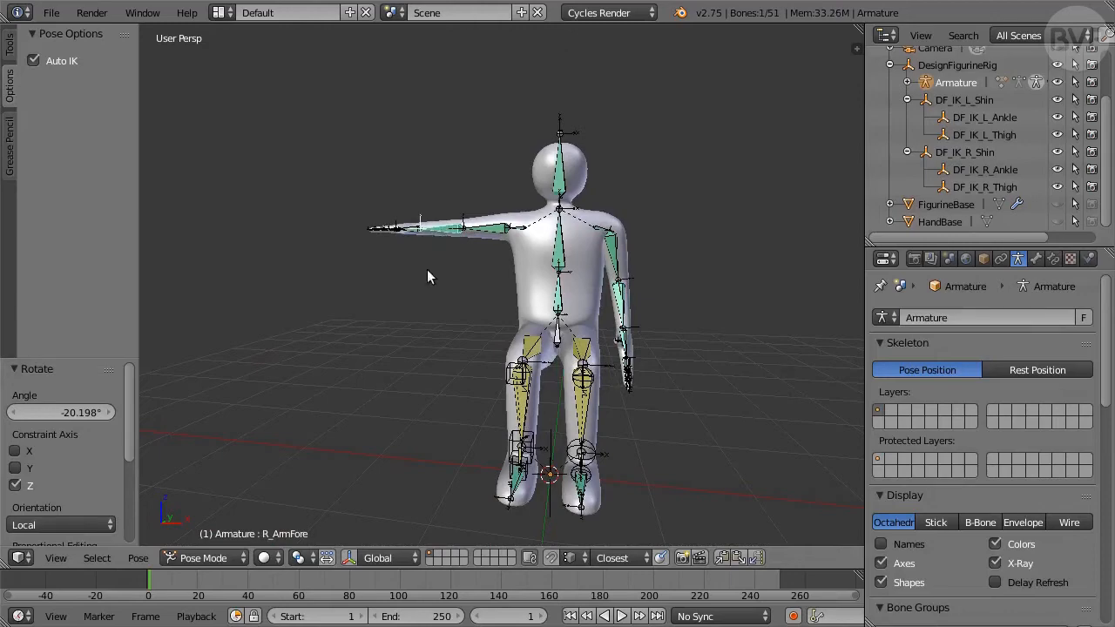
{"action": "key", "text": "g"}
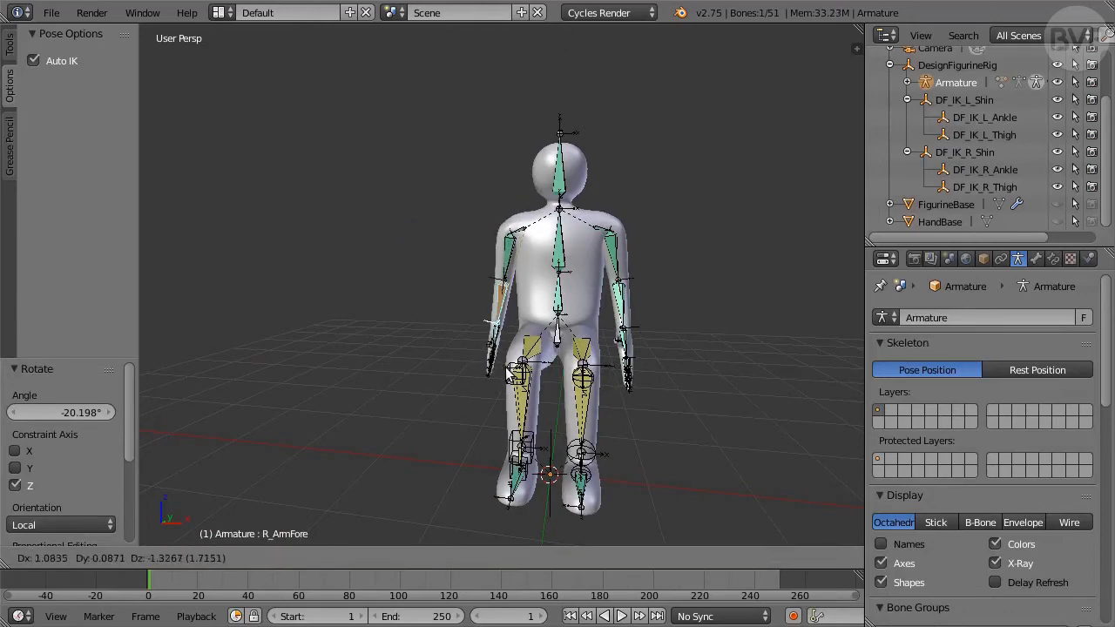
{"action": "left_click", "coordinate": [507, 372]}
Step: Bend the R_ArmFore bone about 20.2° around its local Z axis
{"action": "middle_click_drag", "start_coordinate": [405, 373], "coordinate": [626, 347]}
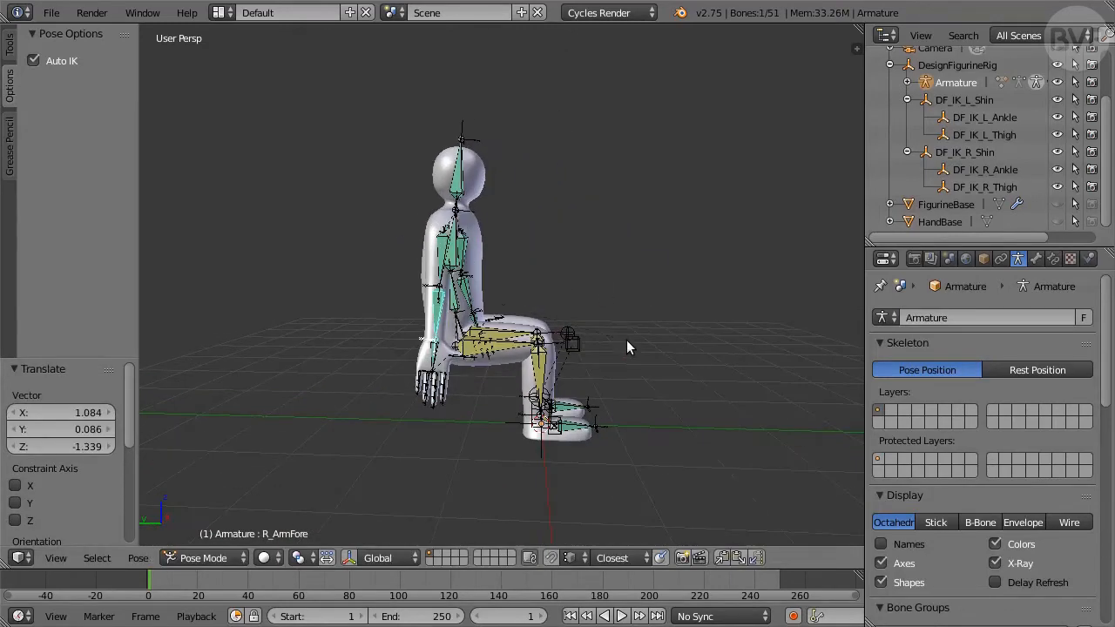
{"action": "key", "text": "r"}
{"action": "key", "text": "z"}
{"action": "left_click", "coordinate": [654, 271]}
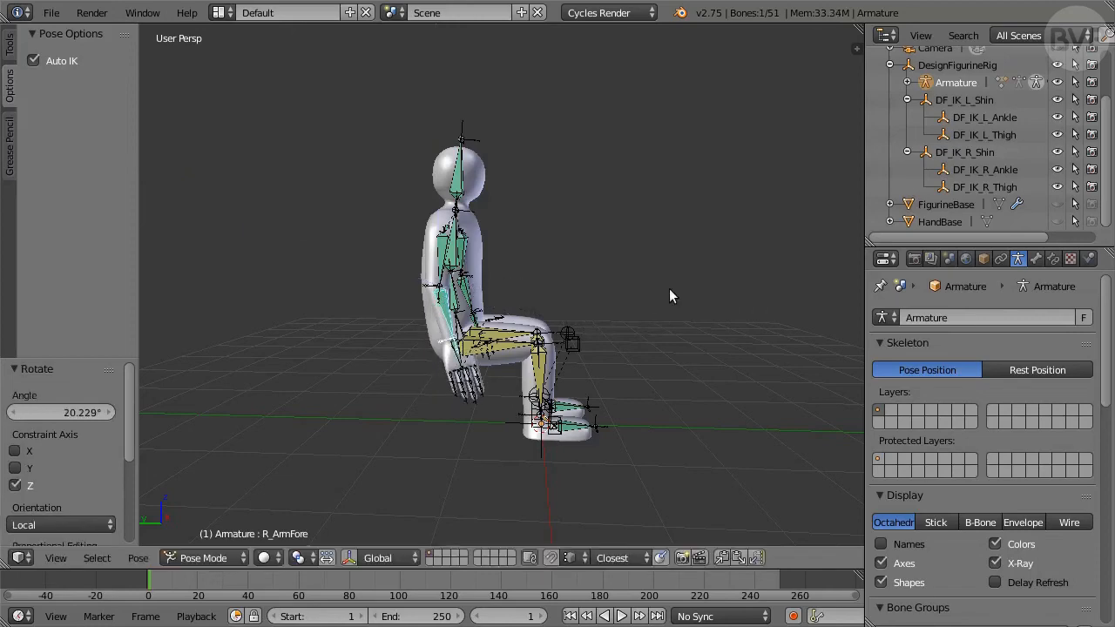
Step: Select all bones in the L_Hand bone's group and apply the L_Hand_Relaxed pose from the pose library
{"action": "middle_click_drag", "start_coordinate": [669, 297], "coordinate": [440, 326]}
{"action": "scroll", "coordinate": [633, 400], "scroll_direction": "up", "scroll_amount": 3}
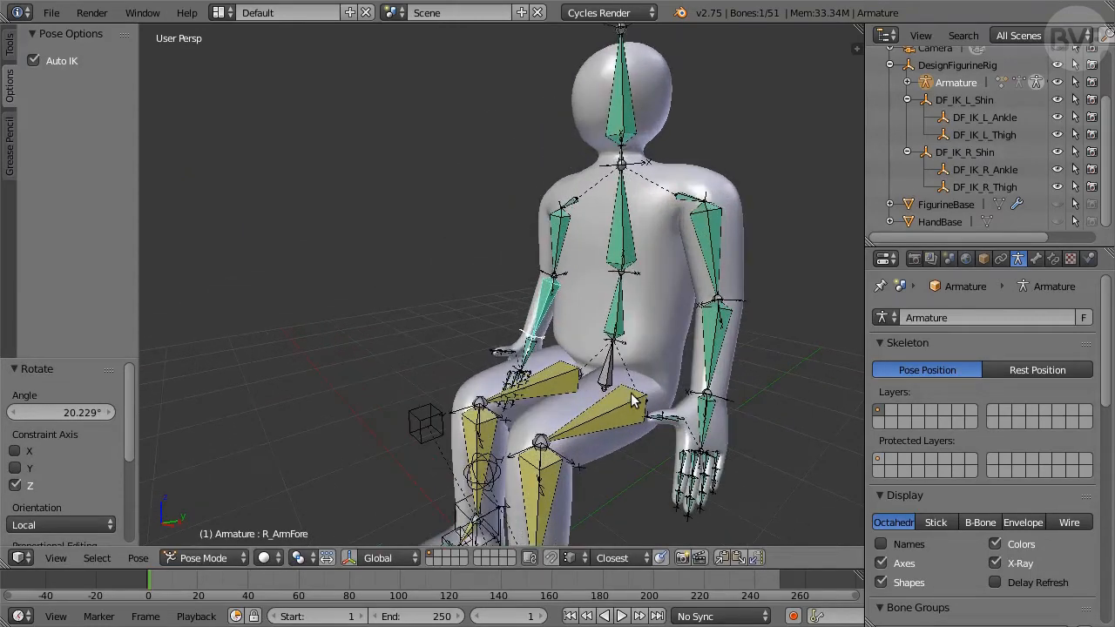
{"action": "middle_click_drag", "start_coordinate": [734, 427], "coordinate": [676, 333]}
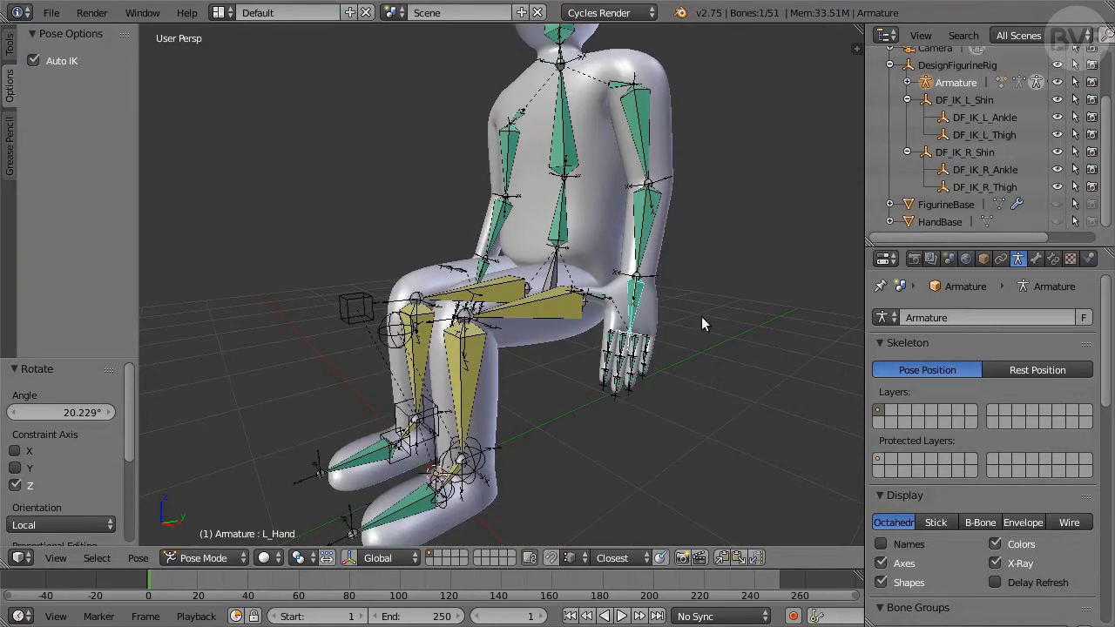
{"action": "key", "text": "shift+g"}
{"action": "left_click", "coordinate": [692, 323]}
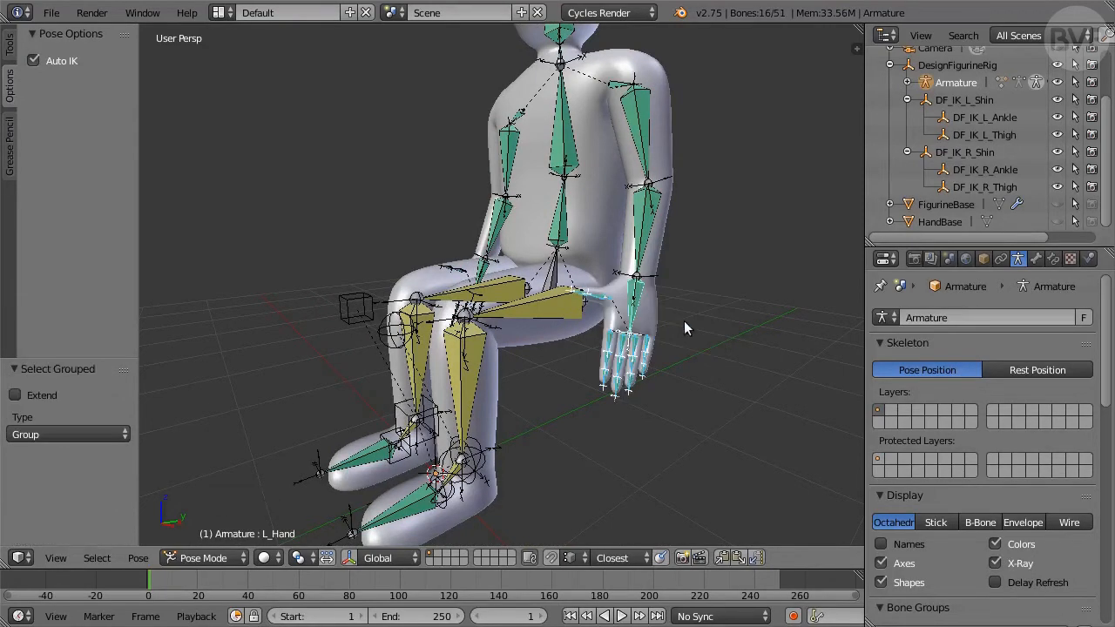
{"action": "scroll", "coordinate": [958, 418], "scroll_direction": "down", "scroll_amount": 15}
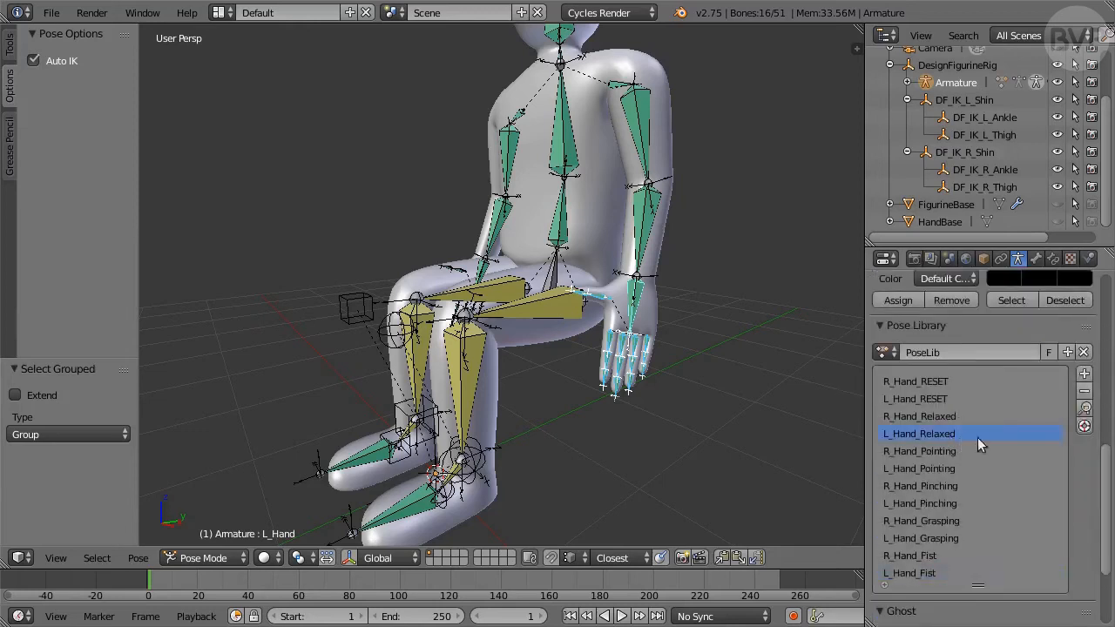
{"action": "left_click", "coordinate": [1084, 412]}
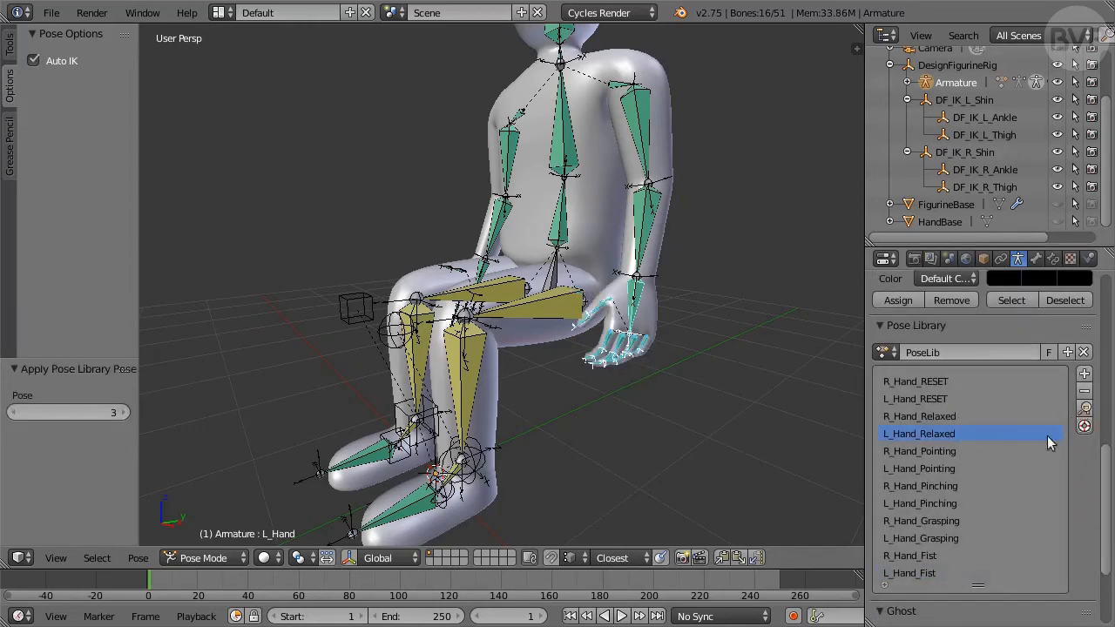
Step: Select all bones in the R_Hand bone's group and apply the R_Hand_Grasping pose from the pose library
{"action": "middle_click_drag", "start_coordinate": [565, 392], "coordinate": [775, 376]}
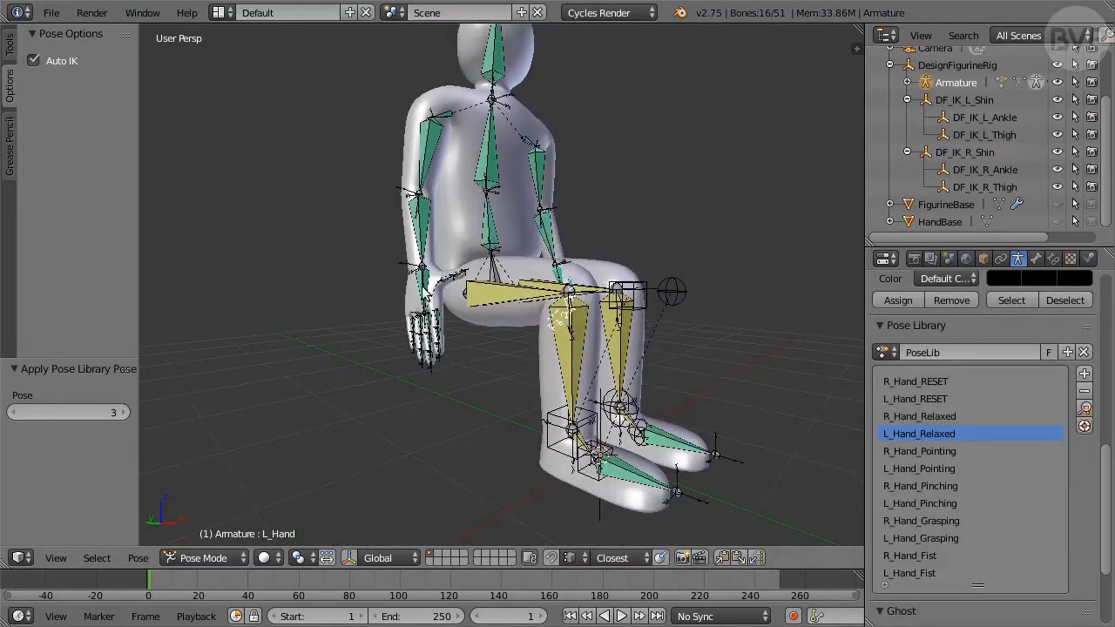
{"action": "key", "text": "shift+g"}
{"action": "left_click", "coordinate": [317, 305]}
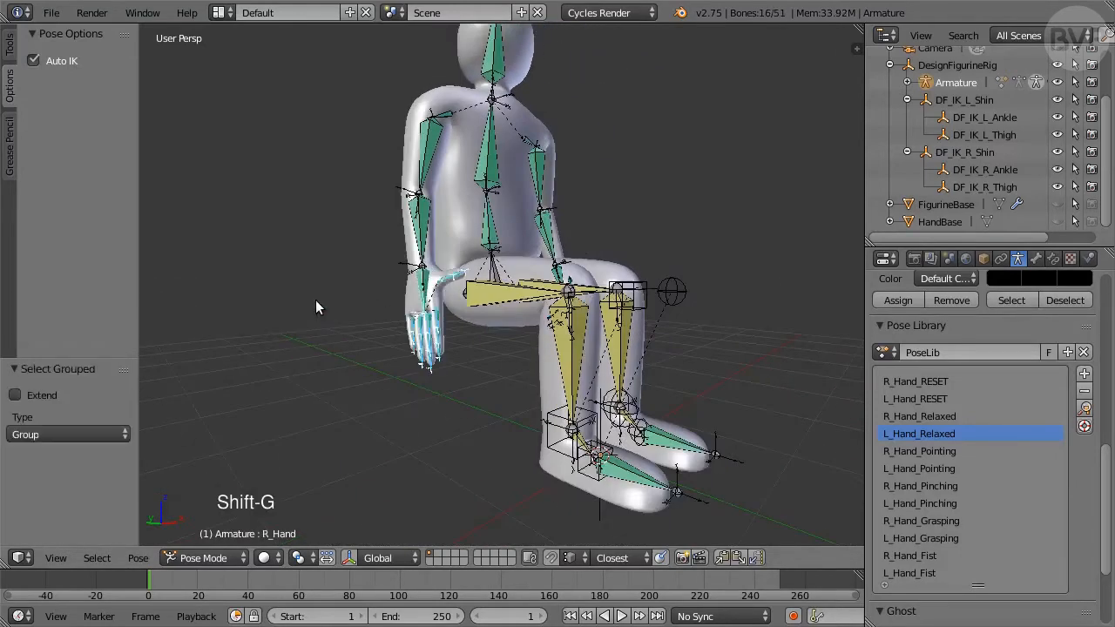
{"action": "left_click", "coordinate": [938, 522]}
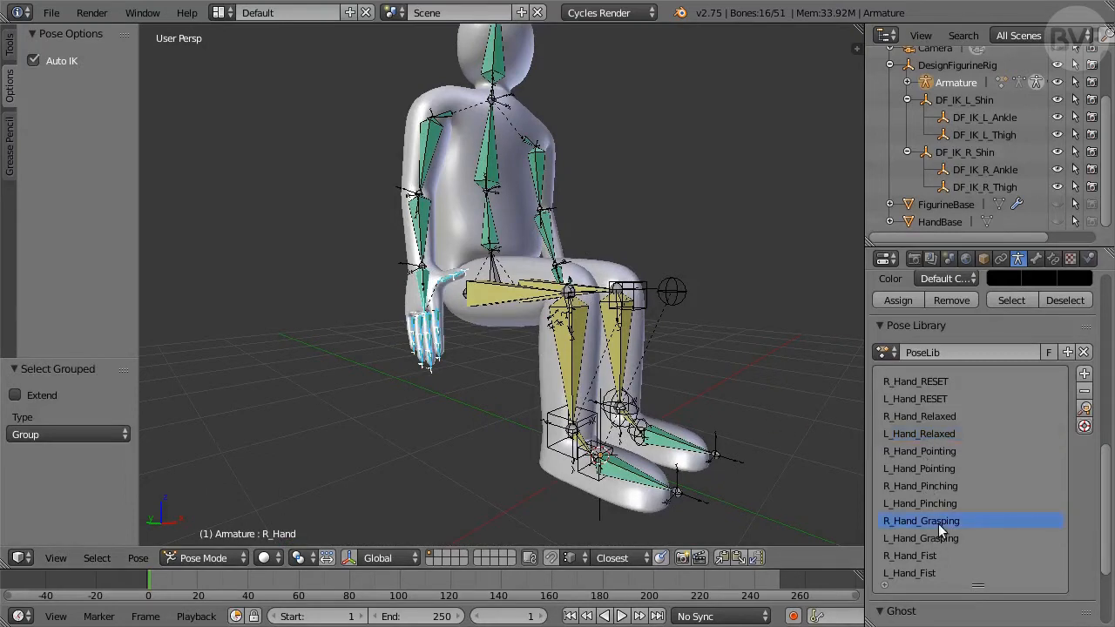
{"action": "left_click", "coordinate": [1084, 408]}
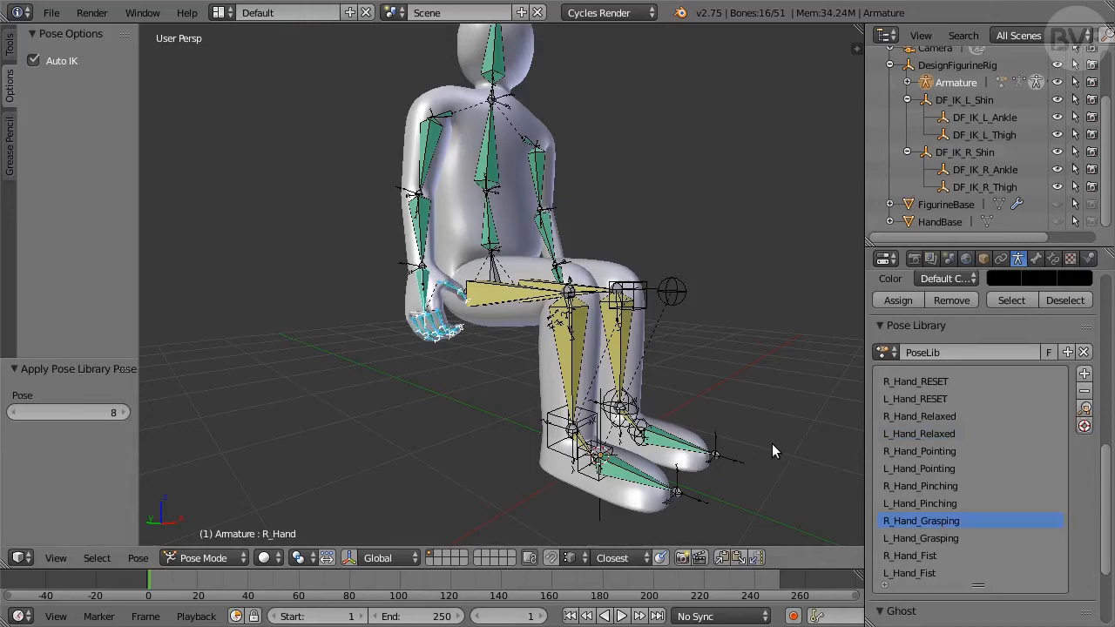
Step: Move the L_ArmUpper bone about -0.030 along X, -0.008 along Y and -0.053 along Z
{"action": "middle_click_drag", "start_coordinate": [772, 443], "coordinate": [661, 451]}
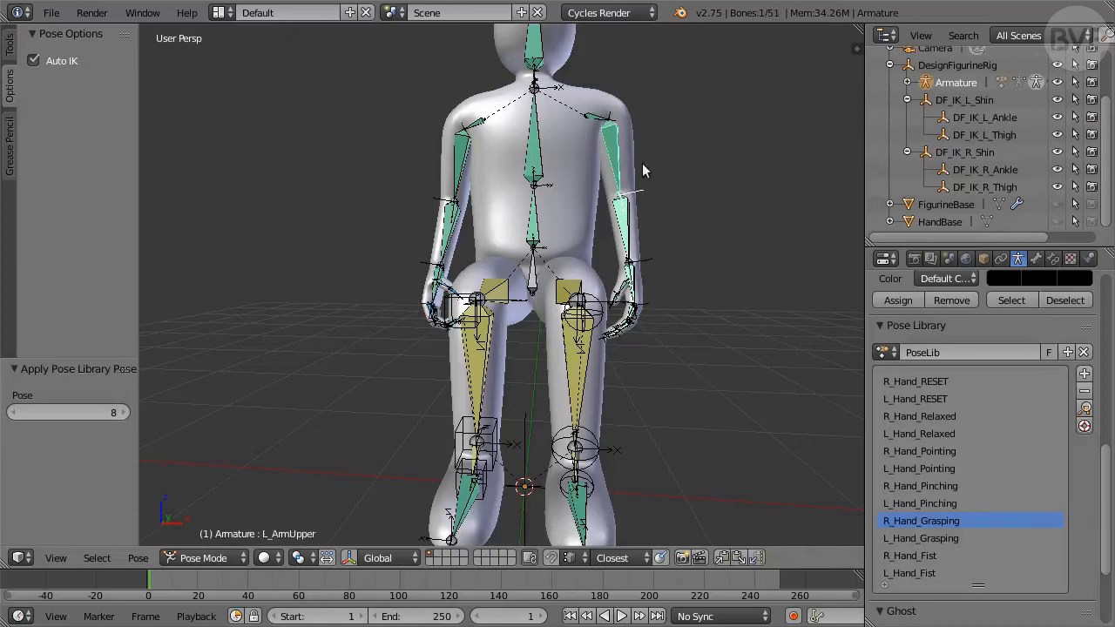
{"action": "key", "text": "g"}
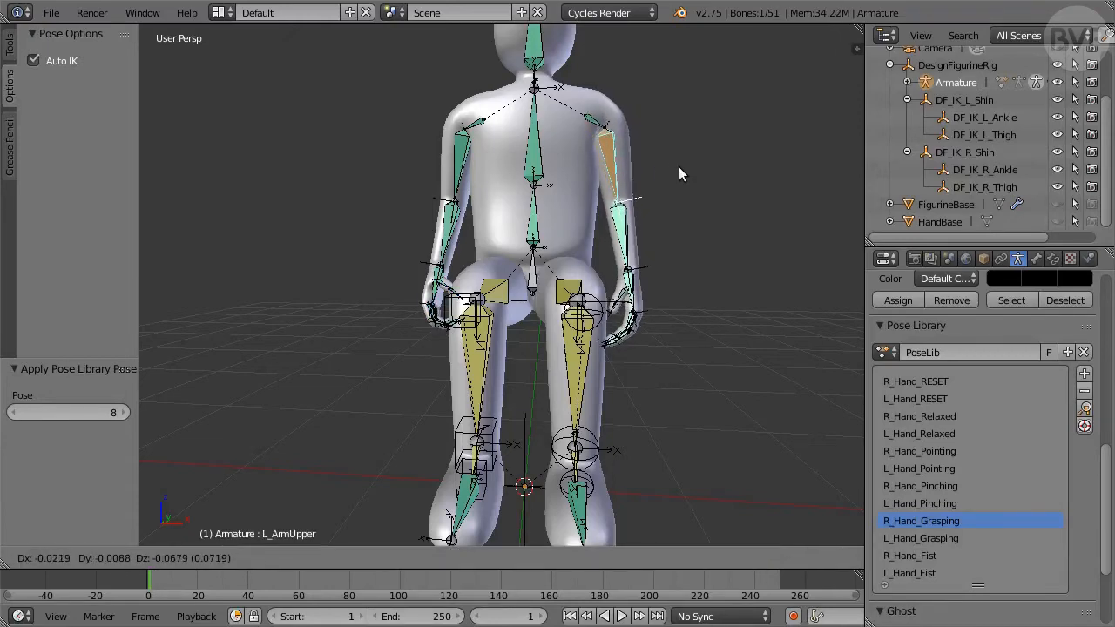
{"action": "left_click", "coordinate": [678, 165]}
Step: Rotate the L_Shoulder bone about 11.7° in the top orthographic view
{"action": "key", "text": "KP_7"}
{"action": "scroll", "coordinate": [671, 211], "scroll_direction": "up", "scroll_amount": 3}
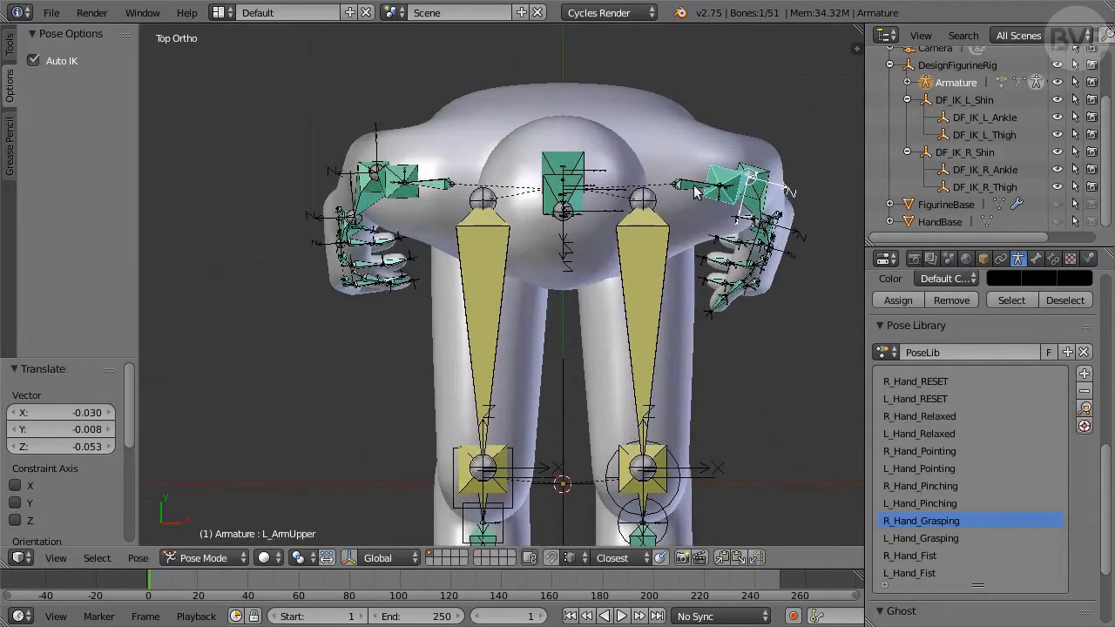
{"action": "key", "text": "r"}
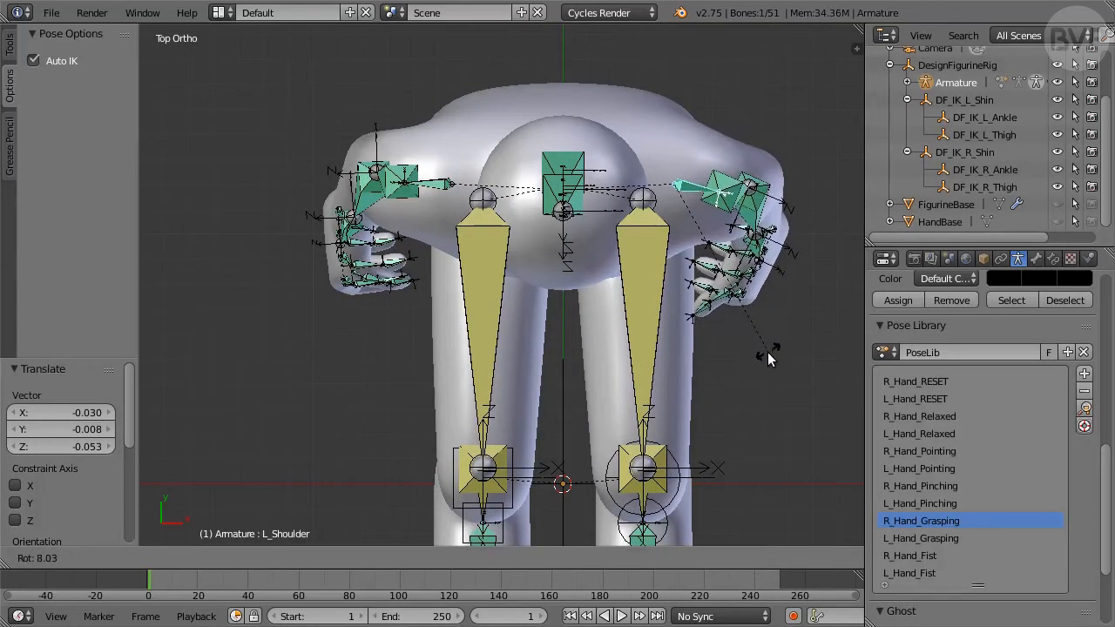
{"action": "left_click", "coordinate": [767, 384]}
Step: Bend the L_ArmFore bone about -56.1° around its local Z axis
{"action": "middle_click_drag", "start_coordinate": [767, 376], "coordinate": [642, 222]}
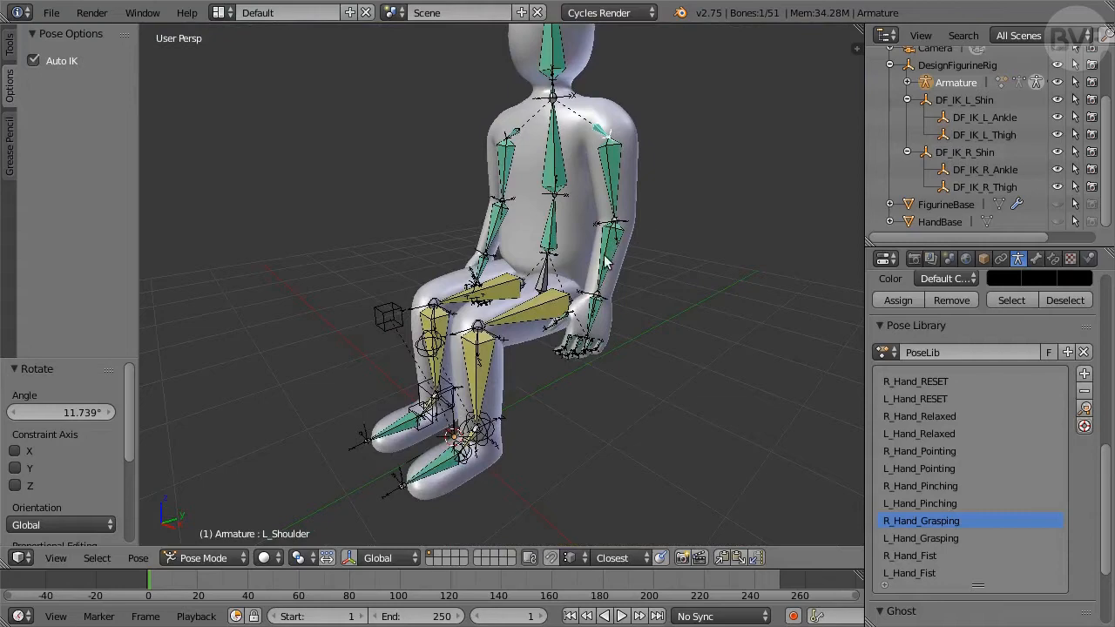
{"action": "key", "text": "r"}
{"action": "key", "text": "z"}
{"action": "key", "text": "z"}
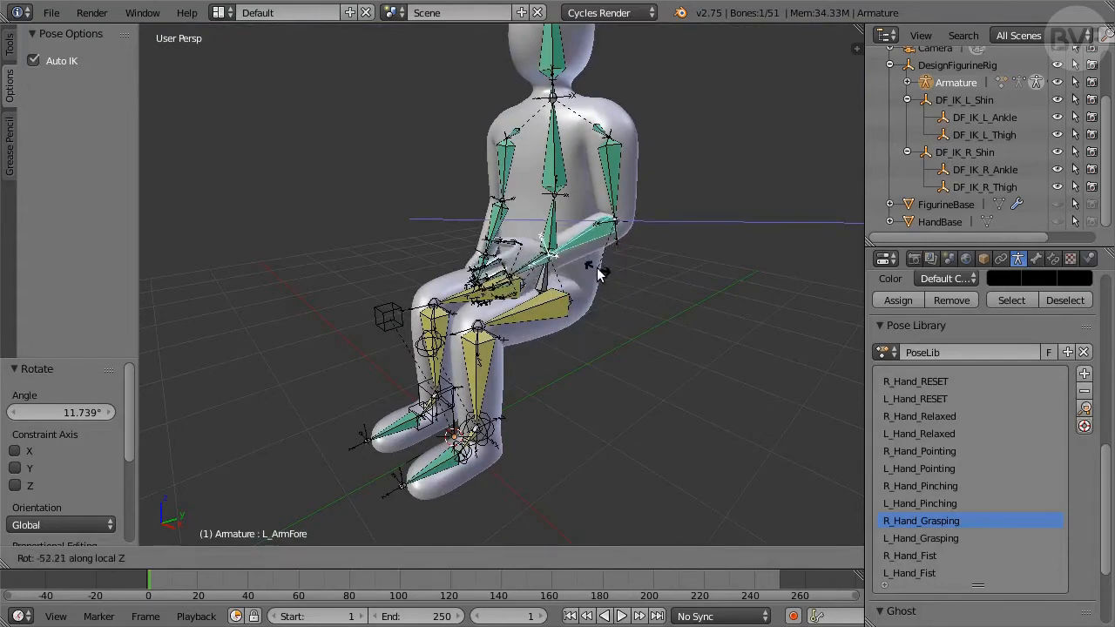
{"action": "left_click", "coordinate": [595, 272]}
Step: Move L_ArmUpper about -0.009, -0.004, -0.017 and rotate it about -4.7° around its local X axis
{"action": "middle_click_drag", "start_coordinate": [427, 248], "coordinate": [609, 192]}
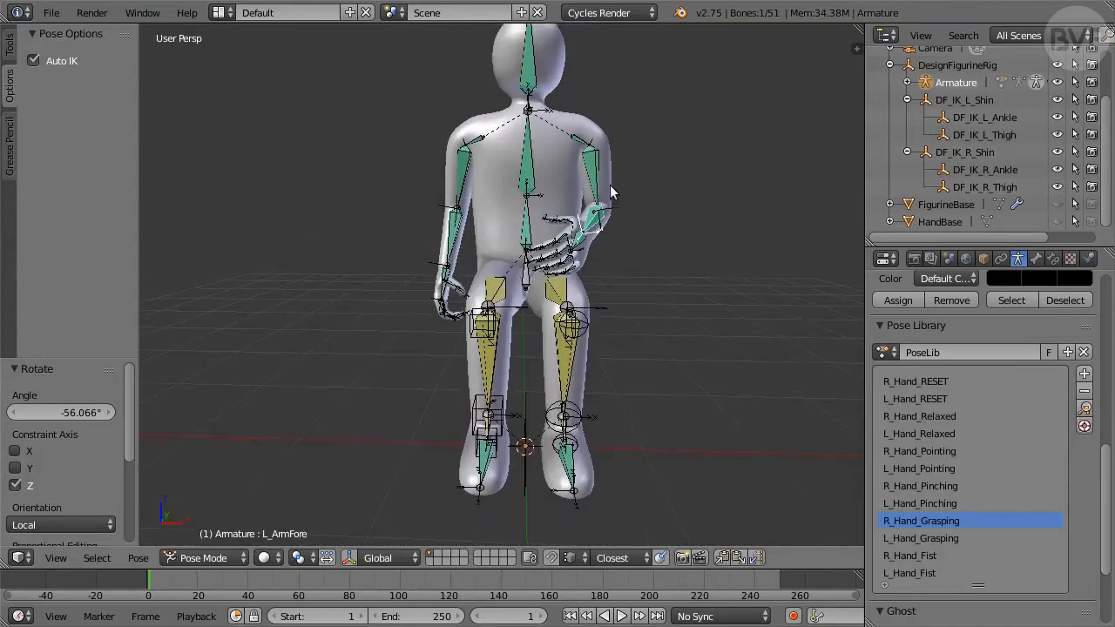
{"action": "key", "text": "g"}
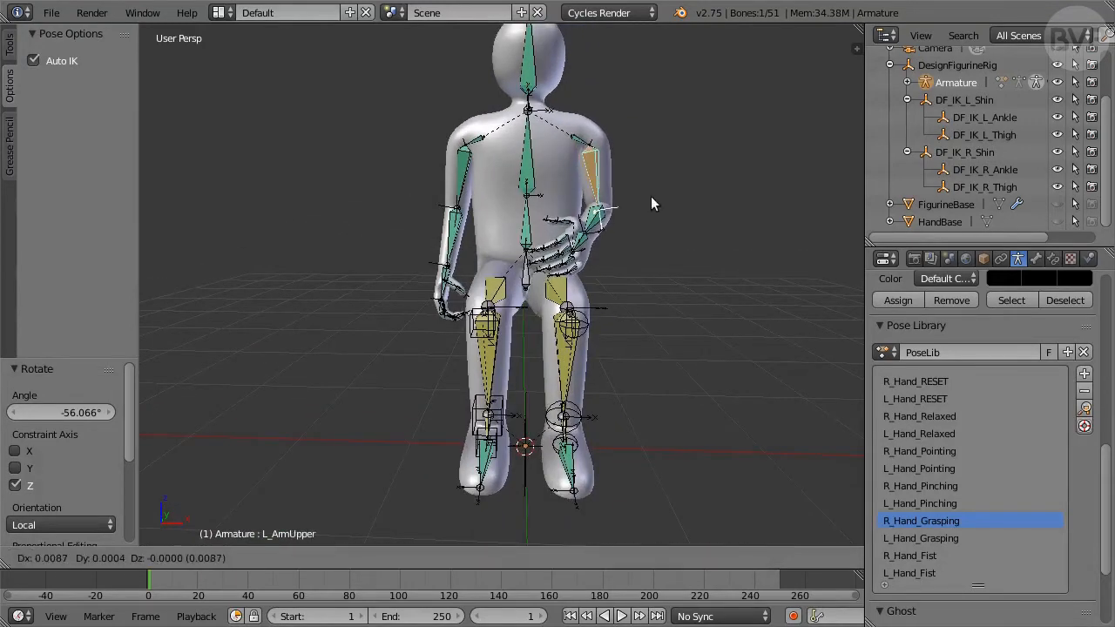
{"action": "left_click", "coordinate": [649, 199]}
{"action": "key", "text": "r"}
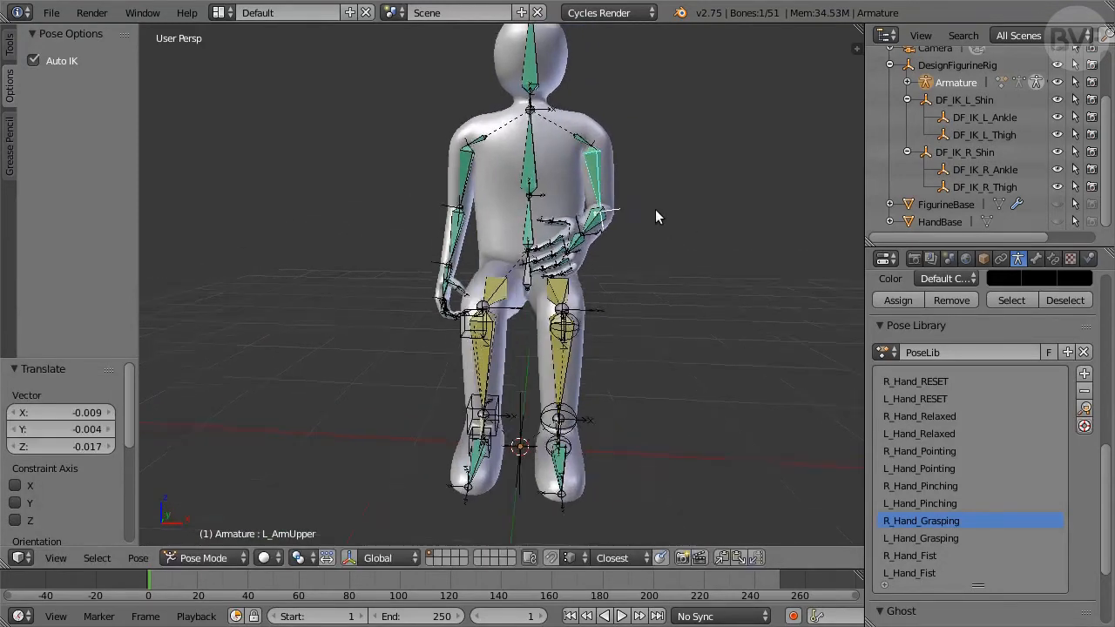
{"action": "key", "text": "x"}
{"action": "left_click", "coordinate": [706, 240]}
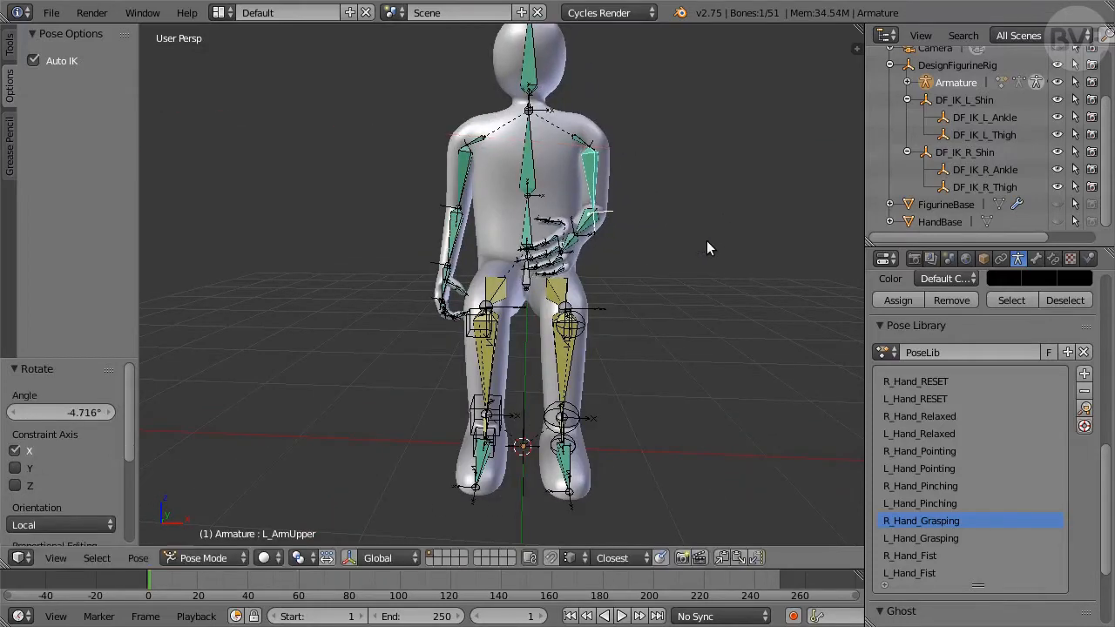
Step: Rotate the L_ArmFore bone about 14.5° around its local Z axis and twist it around its local Y axis
{"action": "middle_click_drag", "start_coordinate": [687, 255], "coordinate": [806, 280]}
{"action": "key", "text": "bracketright"}
{"action": "key", "text": "r"}
{"action": "key", "text": "z"}
{"action": "key", "text": "z"}
{"action": "left_click", "coordinate": [651, 239]}
{"action": "key", "text": "r"}
{"action": "key", "text": "y"}
{"action": "key", "text": "y"}
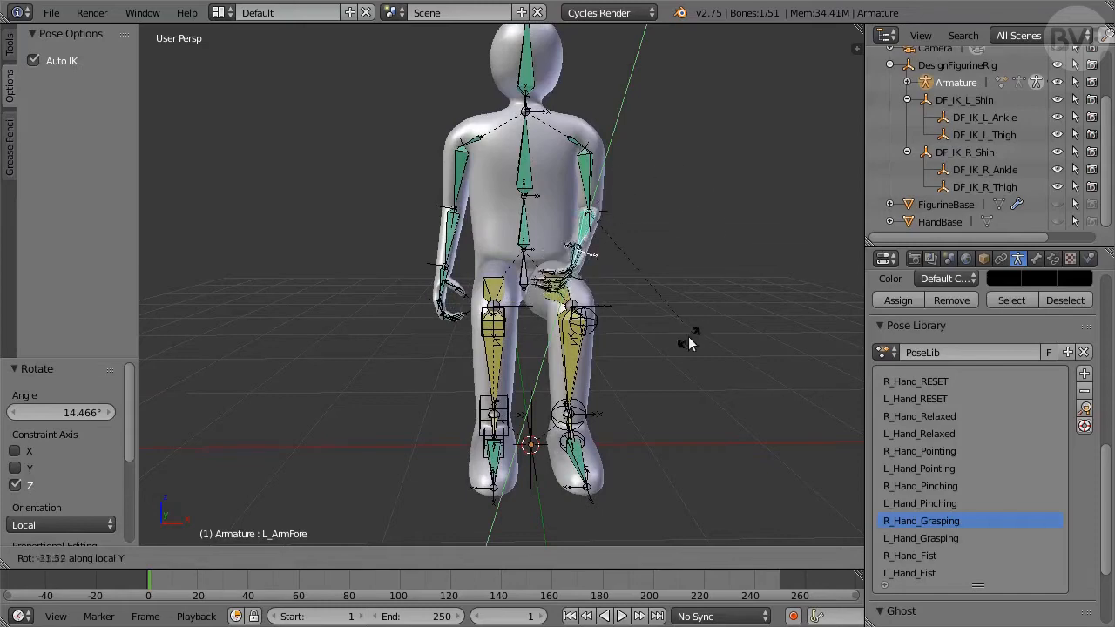
{"action": "left_click", "coordinate": [633, 250]}
Step: Twist the L_Hand bone about 53.2° around its local Y axis
{"action": "right_click", "coordinate": [573, 257]}
{"action": "key", "text": "r"}
{"action": "key", "text": "y"}
{"action": "key", "text": "y"}
{"action": "left_click", "coordinate": [639, 291]}
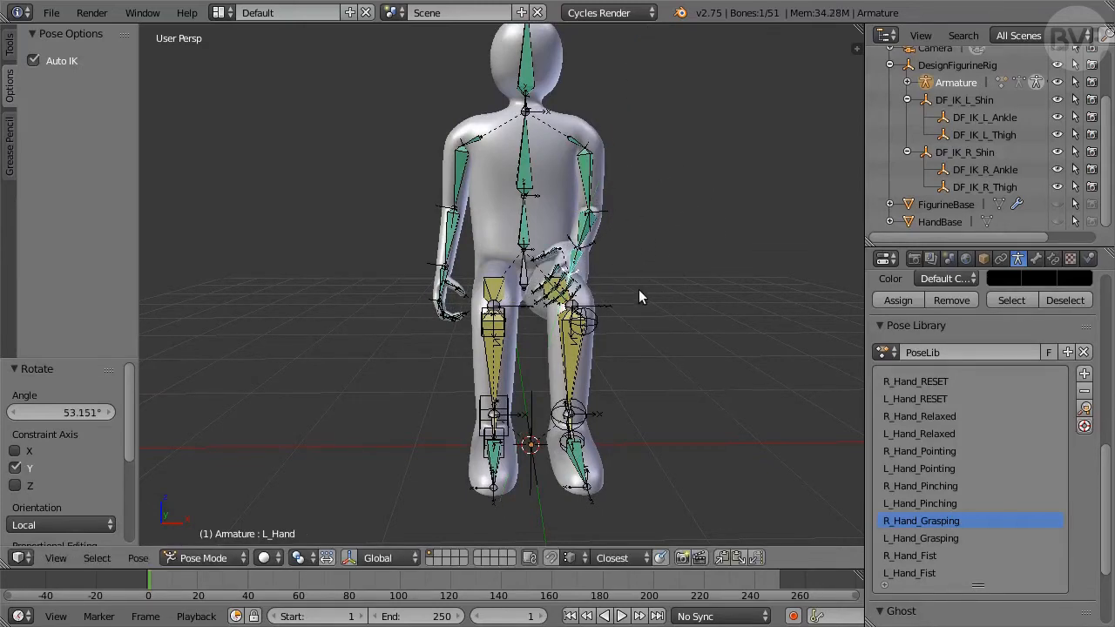
Step: Tilt the L_Hand bone with free rotations from two view angles, including a turn of about -10.2°
{"action": "key", "text": "r"}
{"action": "left_click", "coordinate": [633, 295]}
{"action": "middle_click_drag", "start_coordinate": [632, 299], "coordinate": [582, 155]}
{"action": "key", "text": "r"}
{"action": "left_click", "coordinate": [687, 251]}
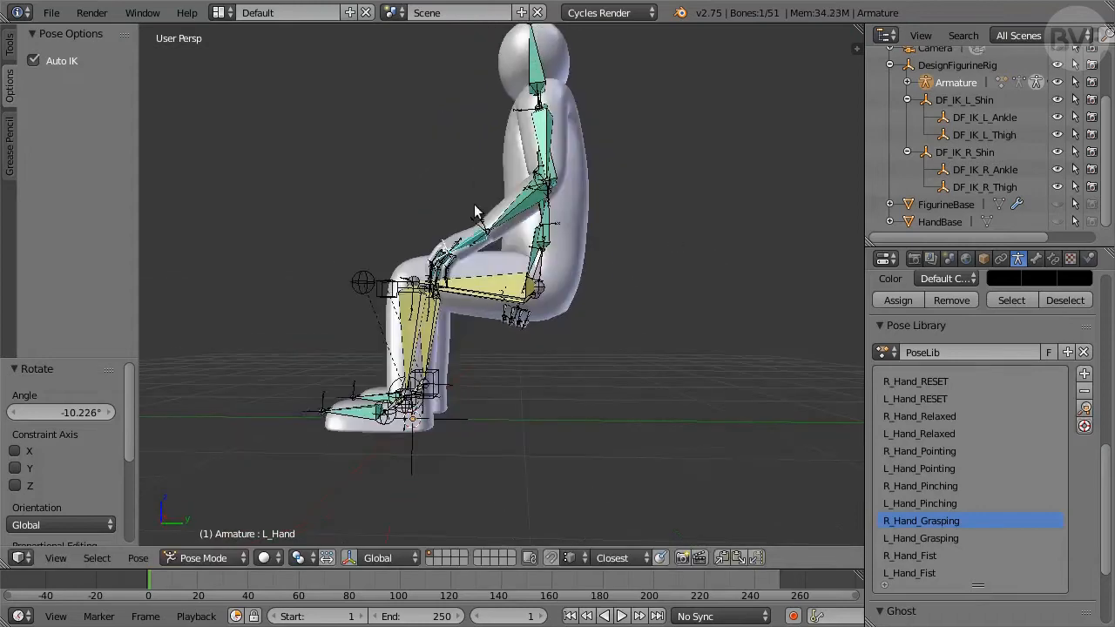
Step: Adjust the left upper arm with several view-plane rotations of L_ArmUpper, including turns of about 8.8° and 15°
{"action": "key", "text": "bracketleft"}
{"action": "key", "text": "bracketleft"}
{"action": "key", "text": "r"}
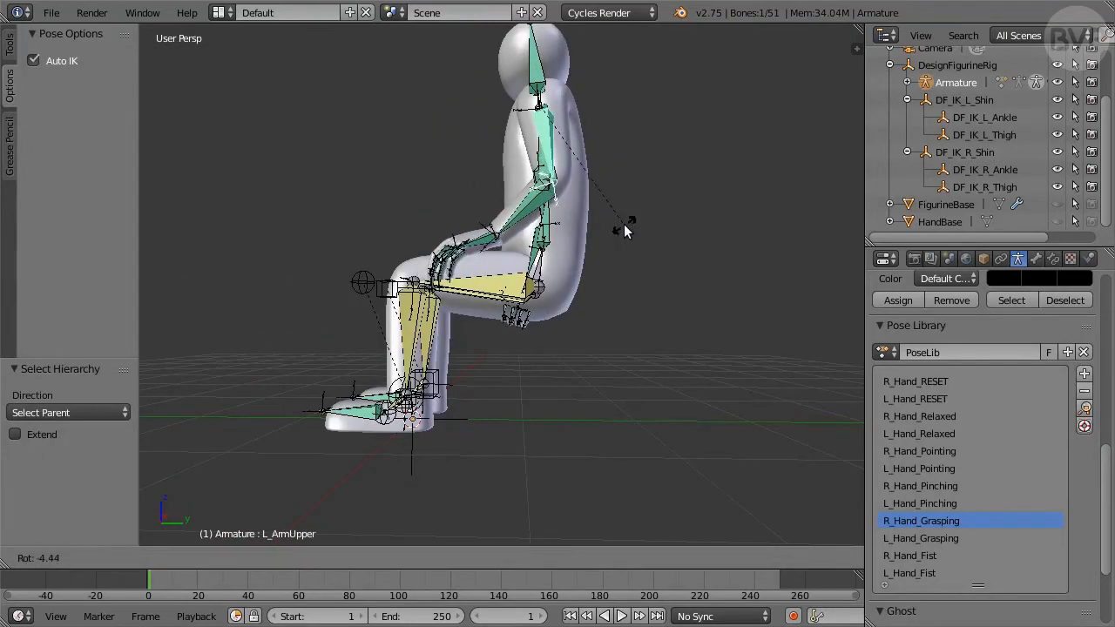
{"action": "left_click", "coordinate": [625, 229]}
{"action": "right_click", "coordinate": [556, 211]}
{"action": "middle_click_drag", "start_coordinate": [561, 177], "coordinate": [564, 233]}
{"action": "key", "text": "r"}
{"action": "left_click", "coordinate": [546, 329]}
{"action": "middle_click_drag", "start_coordinate": [435, 319], "coordinate": [566, 298]}
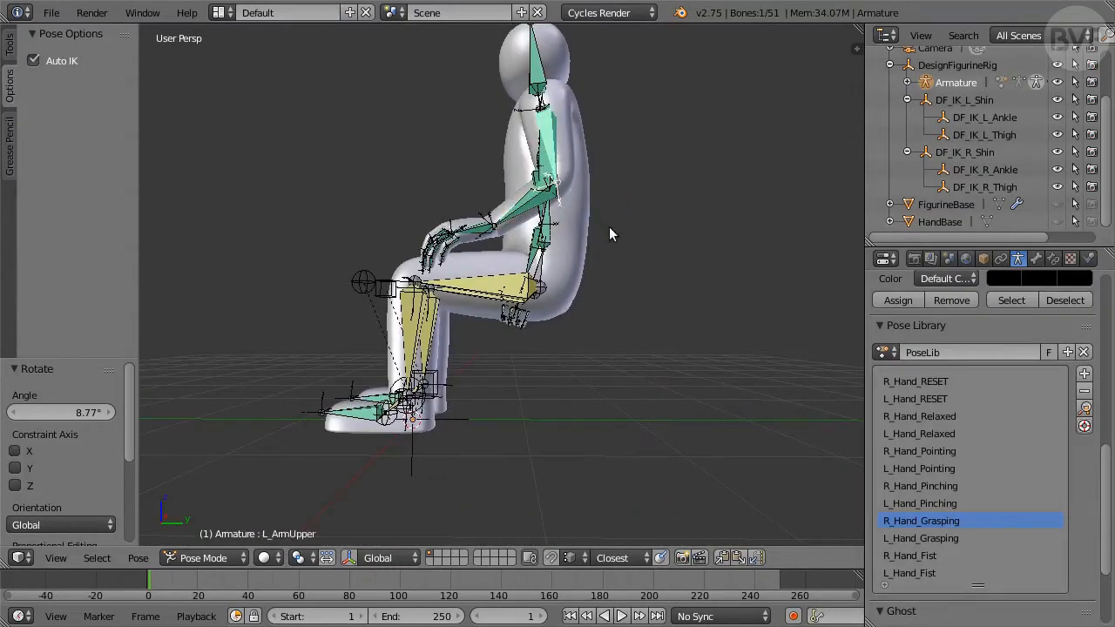
{"action": "key", "text": "r"}
{"action": "left_click", "coordinate": [614, 301]}
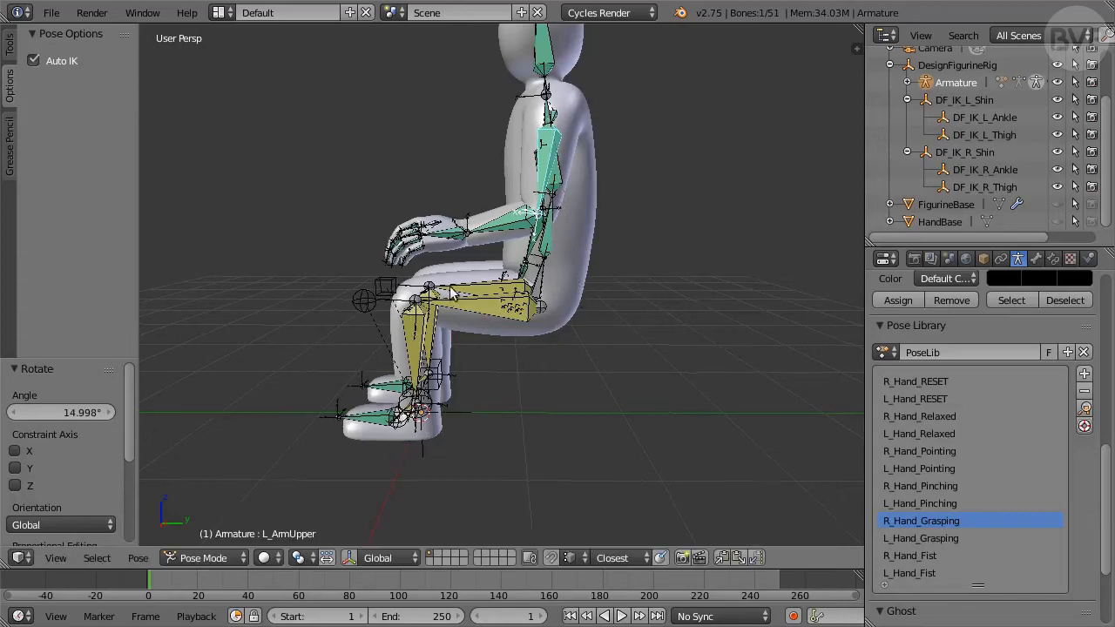
Step: Rotate the L_ArmFore bone in the side view to lower the left forearm toward the thigh
{"action": "middle_click_drag", "start_coordinate": [614, 300], "coordinate": [670, 271]}
{"action": "right_click", "coordinate": [589, 221]}
{"action": "middle_click_drag", "start_coordinate": [681, 233], "coordinate": [515, 233]}
{"action": "key", "text": "r"}
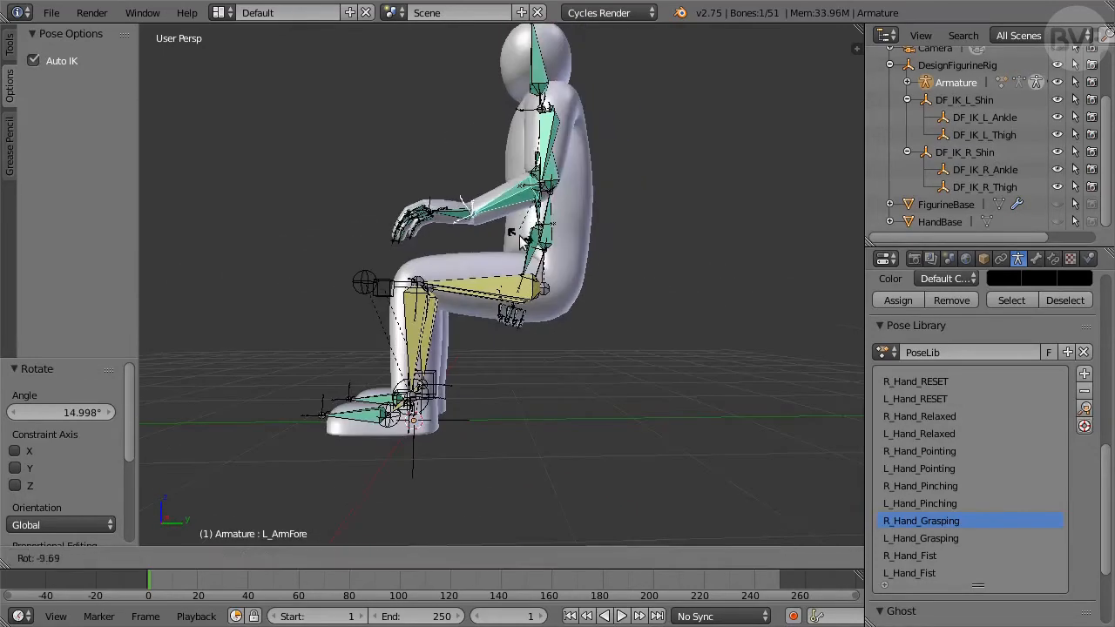
{"action": "left_click", "coordinate": [607, 268]}
Step: Rotate L_Hand about 3.8° from the side and turn the left arm's pose about 11.9° further from the front
{"action": "key", "text": "bracketright"}
{"action": "key", "text": "r"}
{"action": "left_click", "coordinate": [340, 262]}
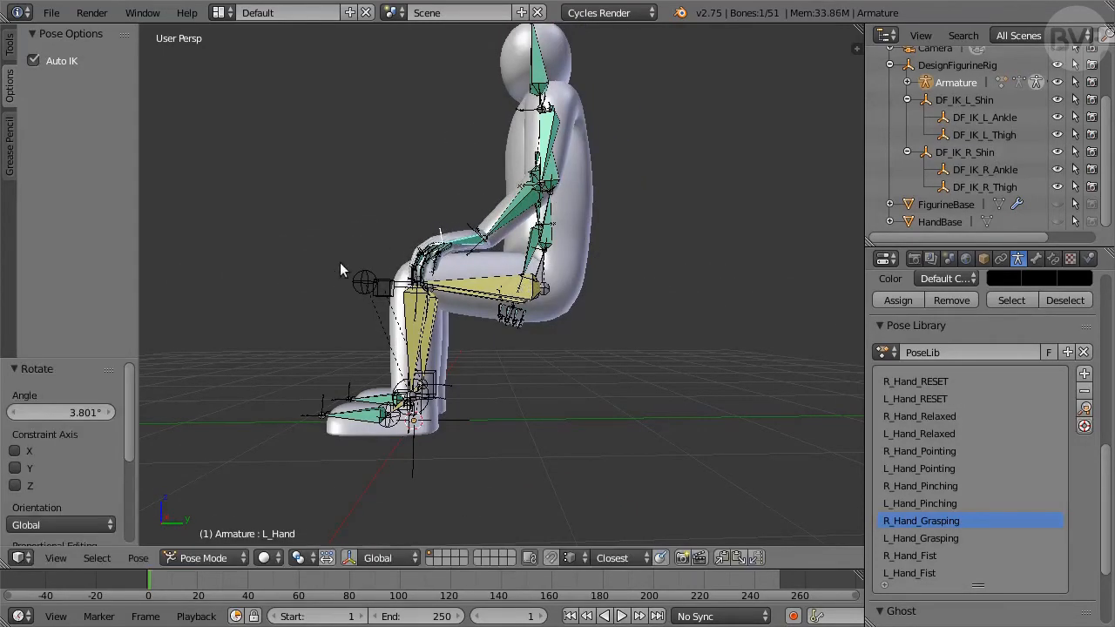
{"action": "middle_click_drag", "start_coordinate": [339, 262], "coordinate": [514, 252]}
{"action": "key", "text": "r"}
{"action": "left_click", "coordinate": [601, 229]}
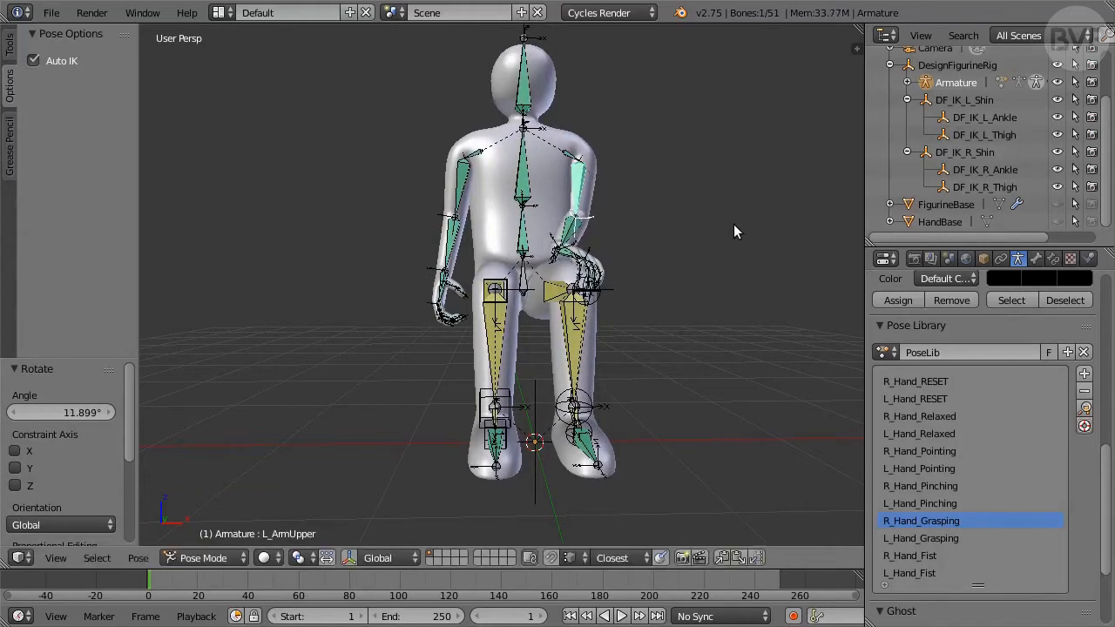
Step: Rotate the L_Shoulder bone slightly while viewing the figurine from above
{"action": "middle_click_drag", "start_coordinate": [601, 229], "coordinate": [534, 365]}
{"action": "key", "text": "bracketleft"}
{"action": "key", "text": "r"}
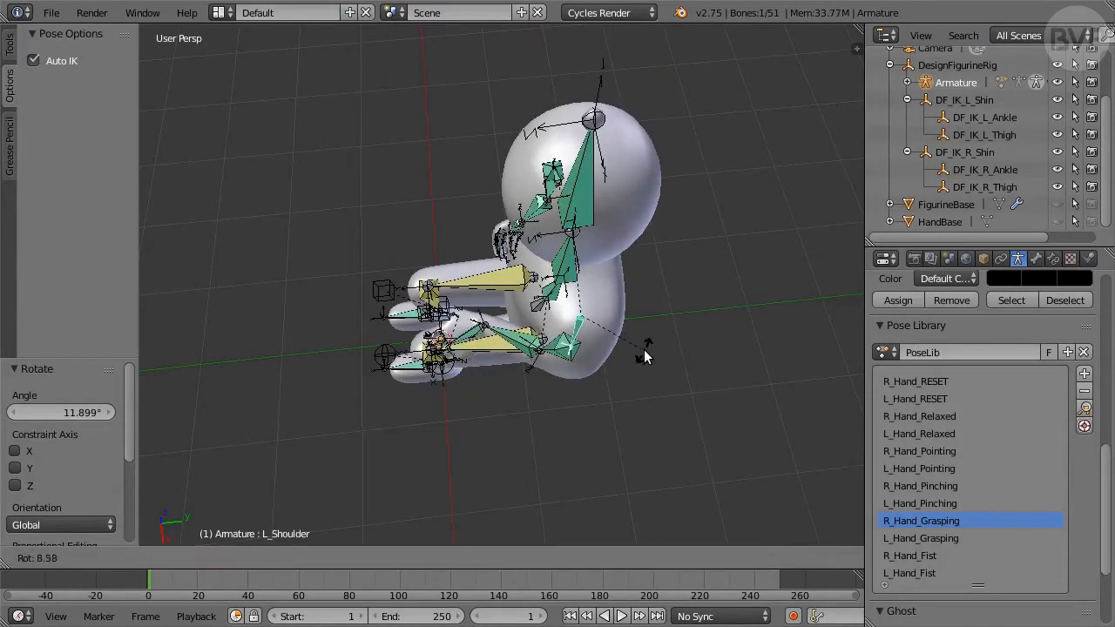
{"action": "left_click", "coordinate": [635, 357]}
Step: Rotate the L_ArmUpper bone from two view angles, finishing with a turn of about -6.3°
{"action": "key", "text": "bracketright"}
{"action": "middle_click_drag", "start_coordinate": [509, 420], "coordinate": [639, 297]}
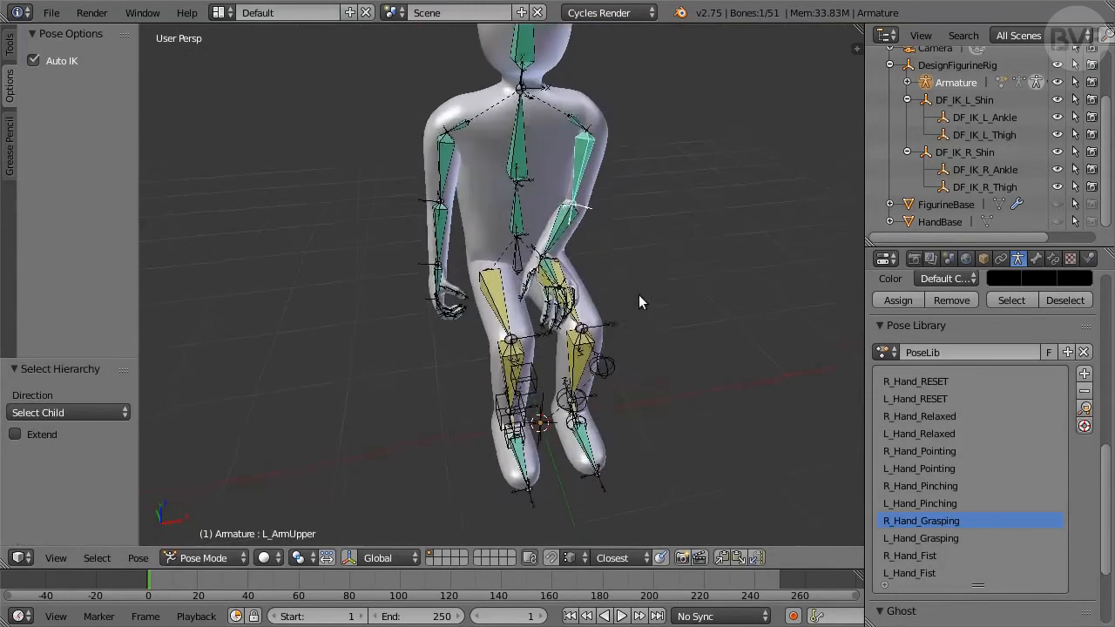
{"action": "key", "text": "r"}
{"action": "left_click", "coordinate": [704, 252]}
{"action": "middle_click_drag", "start_coordinate": [706, 249], "coordinate": [662, 311]}
{"action": "key", "text": "r"}
{"action": "left_click", "coordinate": [583, 313]}
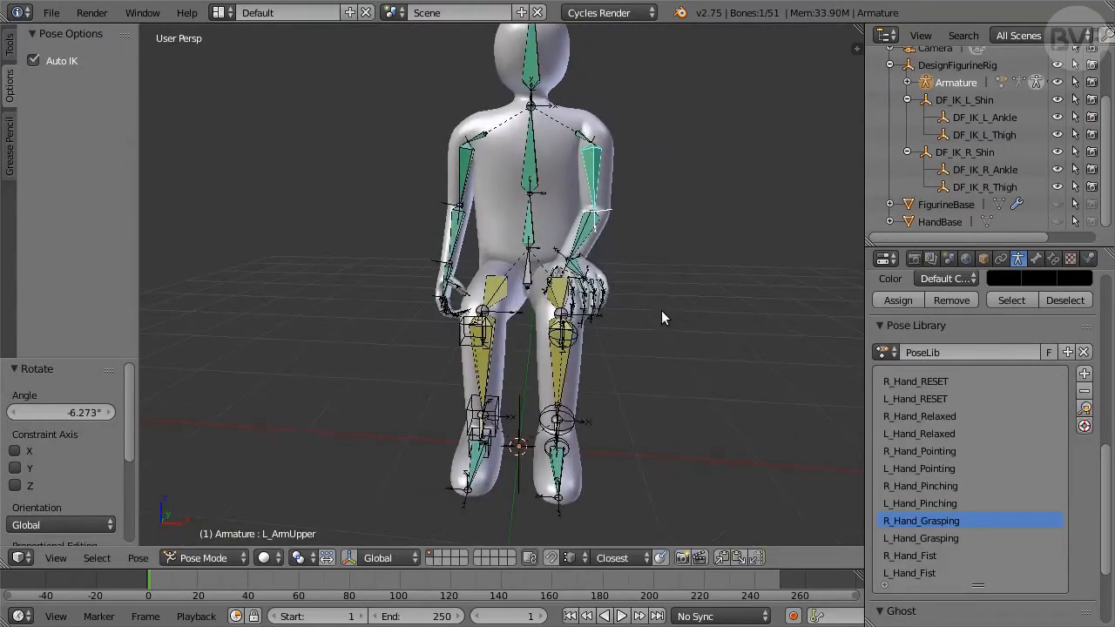
Step: Maximize the 3D view and rotate L_Hand over the left knee, finishing with a turn of about 25.5°
{"action": "key", "text": "ctrl+Up"}
{"action": "scroll", "coordinate": [913, 370], "scroll_direction": "up", "scroll_amount": 3}
{"action": "scroll", "coordinate": [1020, 260], "scroll_direction": "up", "scroll_amount": 1}
{"action": "middle_click_drag", "start_coordinate": [1021, 259], "coordinate": [844, 299]}
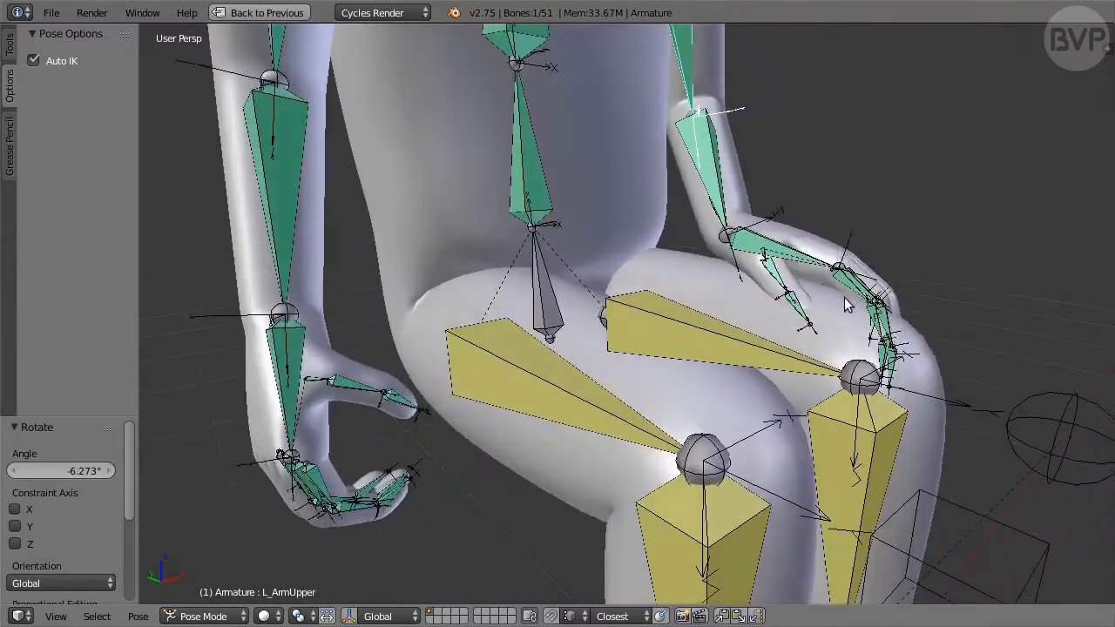
{"action": "key", "text": "r"}
{"action": "left_click", "coordinate": [954, 275]}
{"action": "middle_click_drag", "start_coordinate": [955, 275], "coordinate": [878, 390]}
{"action": "key", "text": "r"}
{"action": "left_click", "coordinate": [762, 473]}
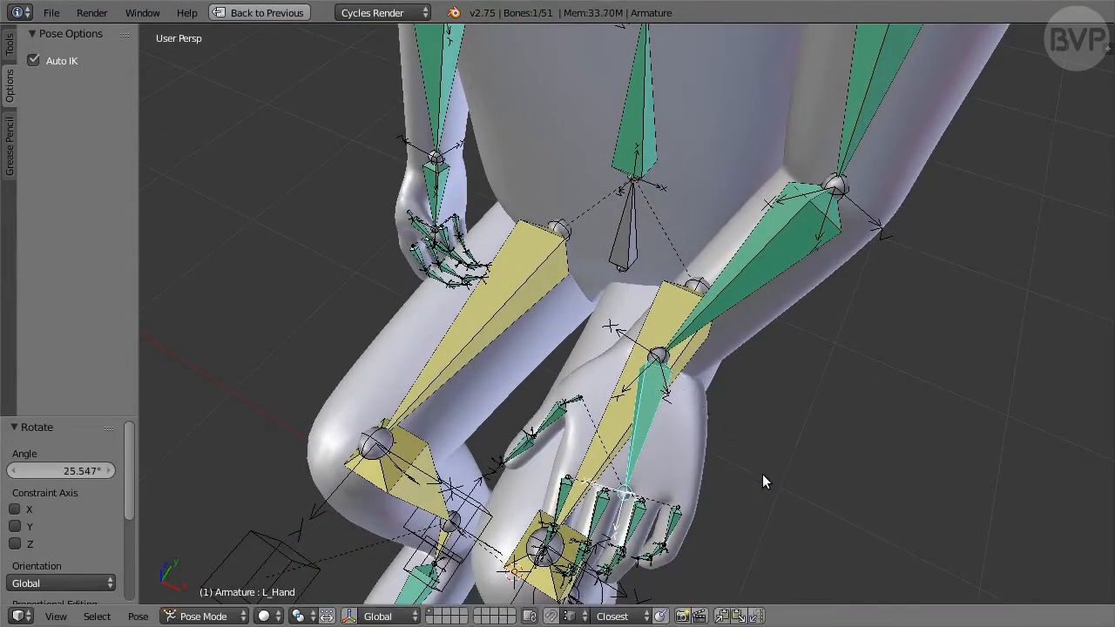
Step: Raise the left index finger by moving L_IndexTip, and include a fingertip move of about 0.012, -0.108, 0.108
{"action": "middle_click_drag", "start_coordinate": [762, 474], "coordinate": [871, 435]}
{"action": "key", "text": "g"}
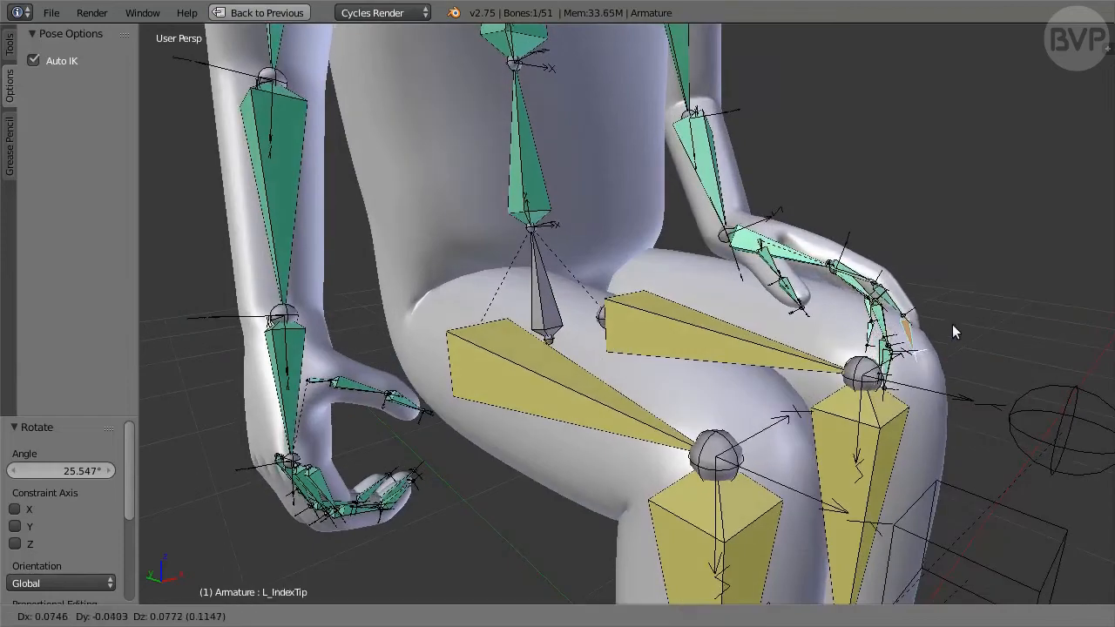
{"action": "left_click", "coordinate": [967, 314]}
{"action": "middle_click_drag", "start_coordinate": [967, 314], "coordinate": [693, 376]}
{"action": "right_click", "coordinate": [692, 376]}
{"action": "key", "text": "g"}
{"action": "left_click", "coordinate": [630, 341]}
Step: Place L_RingTip on the left knee with successive moves, including about -0.006, -0.023, 0.013 and -0.002, -0.009, 0.016
{"action": "middle_click_drag", "start_coordinate": [557, 366], "coordinate": [725, 326]}
{"action": "right_click", "coordinate": [725, 326]}
{"action": "middle_click_drag", "start_coordinate": [679, 296], "coordinate": [757, 352]}
{"action": "key", "text": "g"}
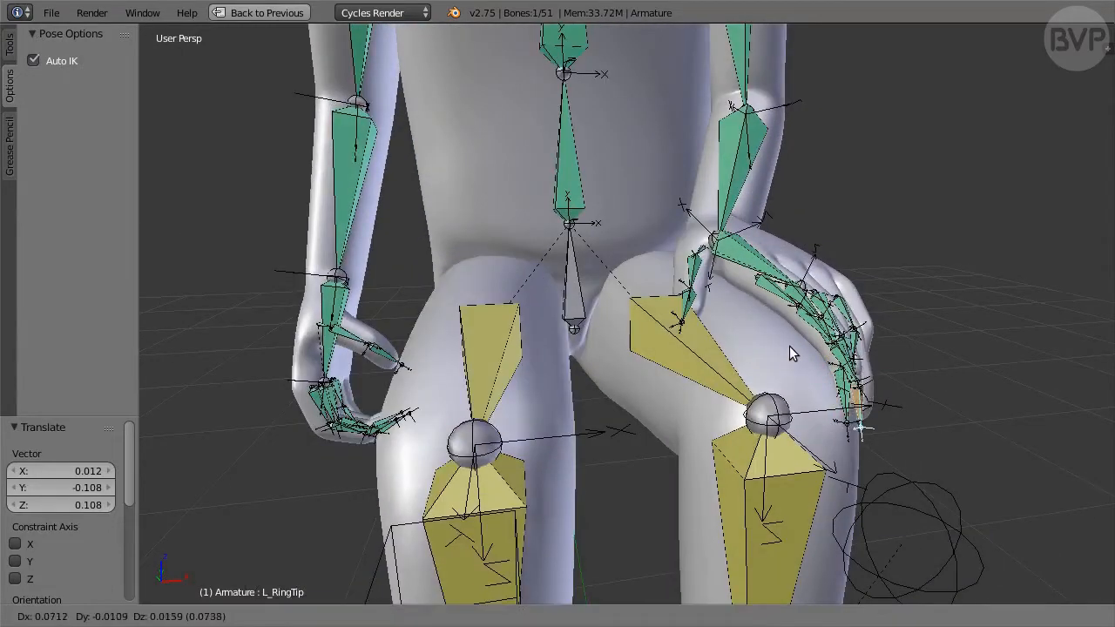
{"action": "left_click", "coordinate": [790, 348]}
{"action": "middle_click_drag", "start_coordinate": [963, 305], "coordinate": [754, 370]}
{"action": "key", "text": "g"}
{"action": "left_click", "coordinate": [744, 363]}
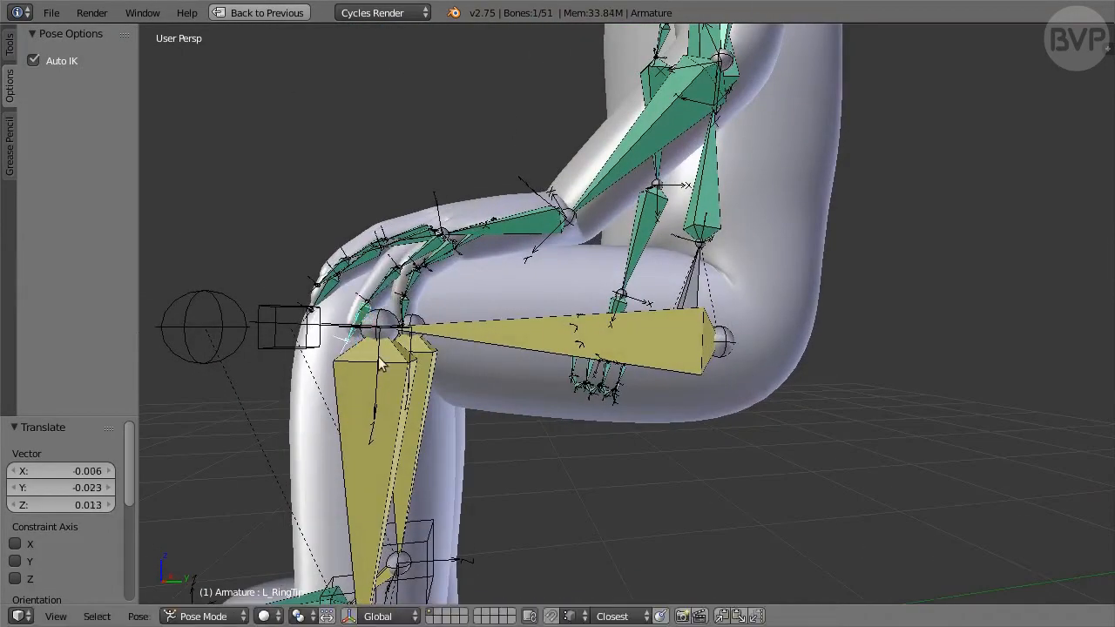
{"action": "key", "text": "g"}
{"action": "left_click", "coordinate": [503, 400]}
Step: Step through an outer left finger's bones and move the chosen one about -0.017, -0.0005, 0.002
{"action": "middle_click_drag", "start_coordinate": [488, 402], "coordinate": [643, 406]}
{"action": "right_click", "coordinate": [811, 372]}
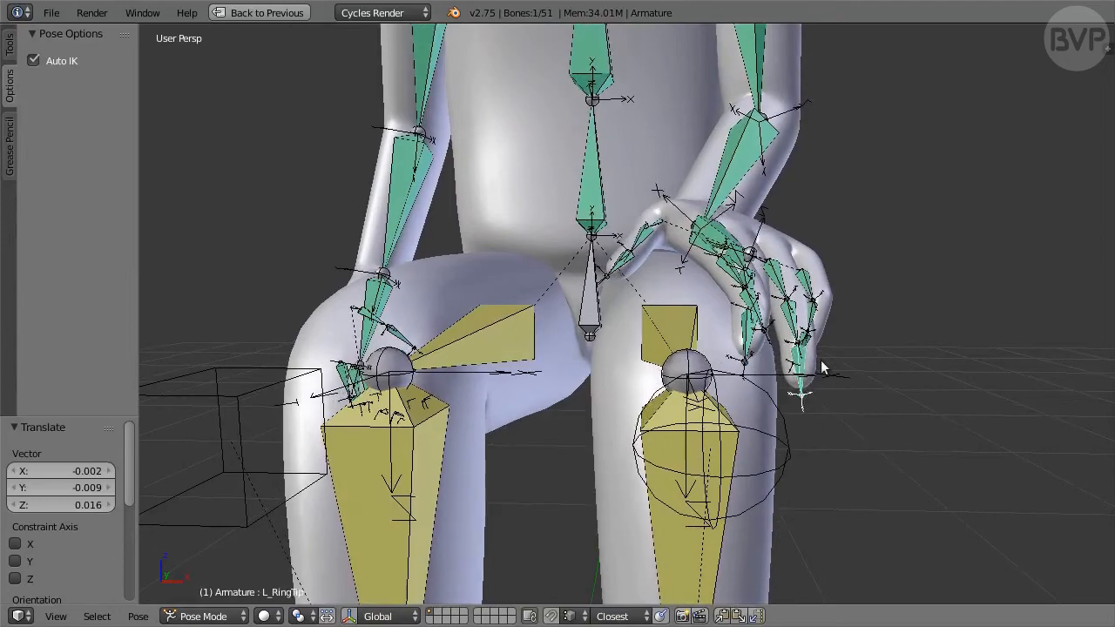
{"action": "key", "text": "bracketleft"}
{"action": "key", "text": "bracketleft"}
{"action": "key", "text": "bracketright"}
{"action": "key", "text": "g"}
{"action": "left_click", "coordinate": [884, 348]}
Step: Move the L_PinkyTip bone about -0.044 along X, 0.023 along Y and 0.007 along Z
{"action": "middle_click_drag", "start_coordinate": [883, 348], "coordinate": [460, 297]}
{"action": "scroll", "coordinate": [459, 297], "scroll_direction": "up", "scroll_amount": 3}
{"action": "right_click", "coordinate": [373, 289]}
{"action": "key", "text": "g"}
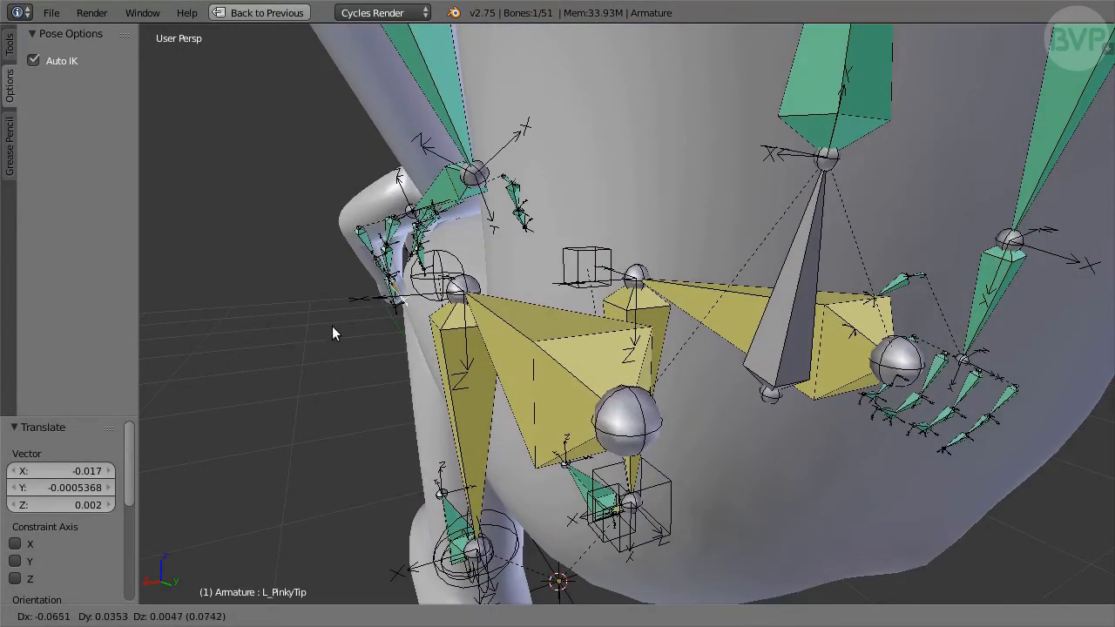
{"action": "left_click", "coordinate": [297, 287]}
Step: Reposition L_IndexTip against the left knee, finishing with a move of about -0.006, 0.004, -0.004
{"action": "scroll", "coordinate": [375, 303], "scroll_direction": "down", "scroll_amount": 4}
{"action": "middle_click_drag", "start_coordinate": [298, 287], "coordinate": [535, 283]}
{"action": "key", "text": "g"}
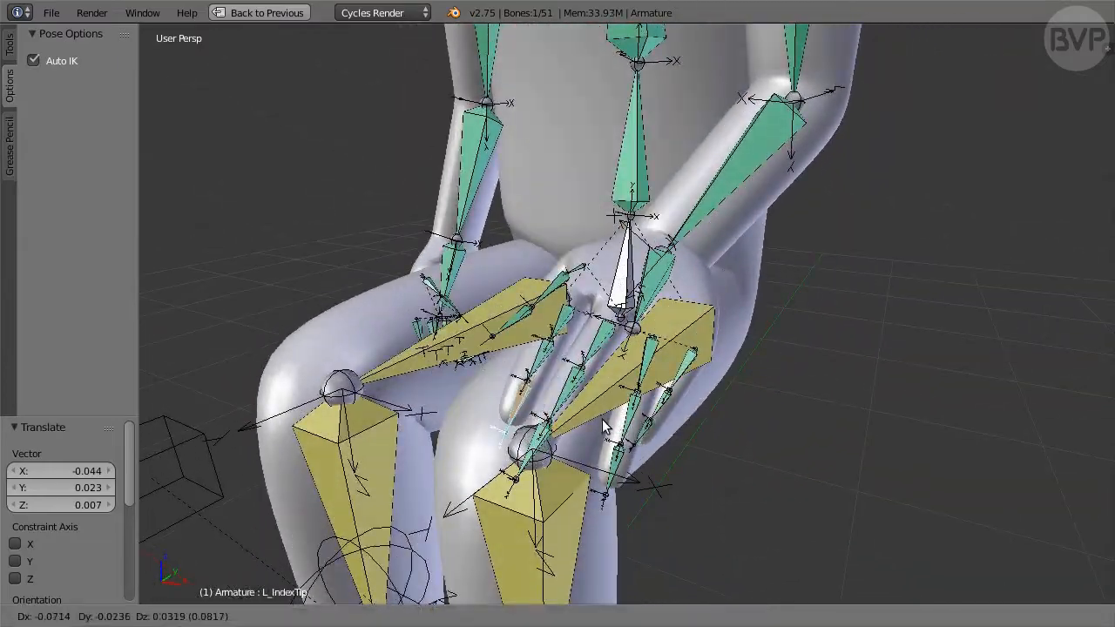
{"action": "left_click", "coordinate": [604, 427]}
{"action": "mouse_move", "coordinate": [604, 427]}
{"action": "middle_mouse_down"}
{"action": "mouse_move", "coordinate": [513, 406]}
{"action": "mouse_move", "coordinate": [630, 383]}
{"action": "mouse_move", "coordinate": [597, 411]}
{"action": "middle_mouse_up"}
{"action": "key", "text": "g"}
{"action": "left_click", "coordinate": [804, 414]}
Step: Reposition L_RingTip from two view angles, finishing with a move of about -0.006, -0.037, 0.057
{"action": "middle_click_drag", "start_coordinate": [804, 415], "coordinate": [671, 436]}
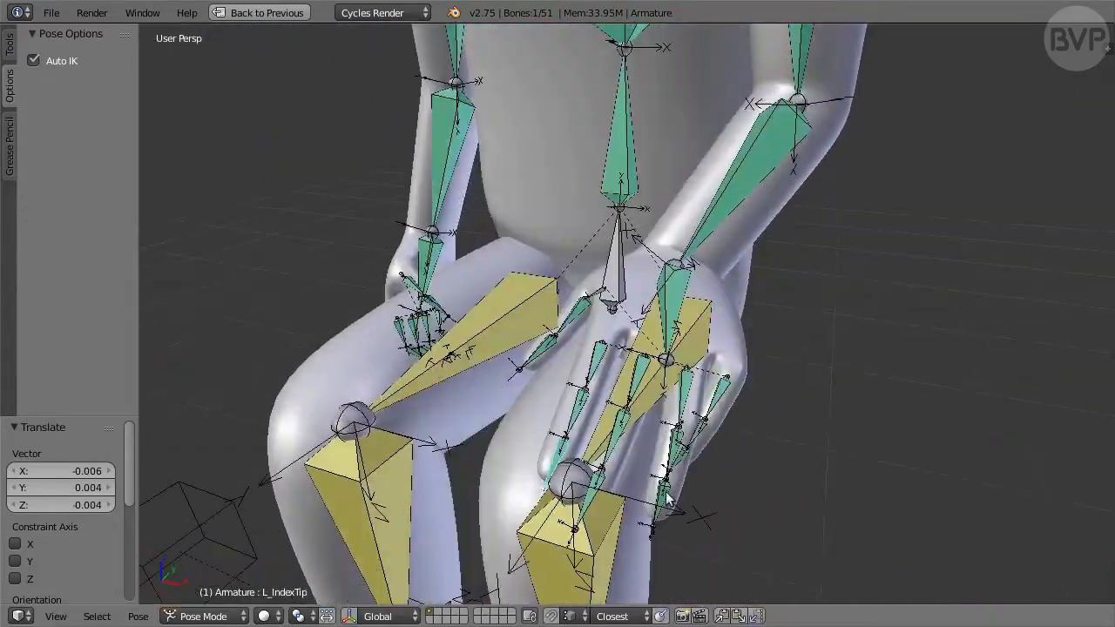
{"action": "right_click", "coordinate": [665, 495]}
{"action": "key", "text": "g"}
{"action": "left_click", "coordinate": [759, 493]}
{"action": "middle_click_drag", "start_coordinate": [759, 493], "coordinate": [538, 432]}
{"action": "key", "text": "g"}
{"action": "left_click", "coordinate": [635, 402]}
Step: Restore the full screen layout and set the armature's bone display to Wire for the left-hand close-up
{"action": "middle_click_drag", "start_coordinate": [376, 398], "coordinate": [741, 438]}
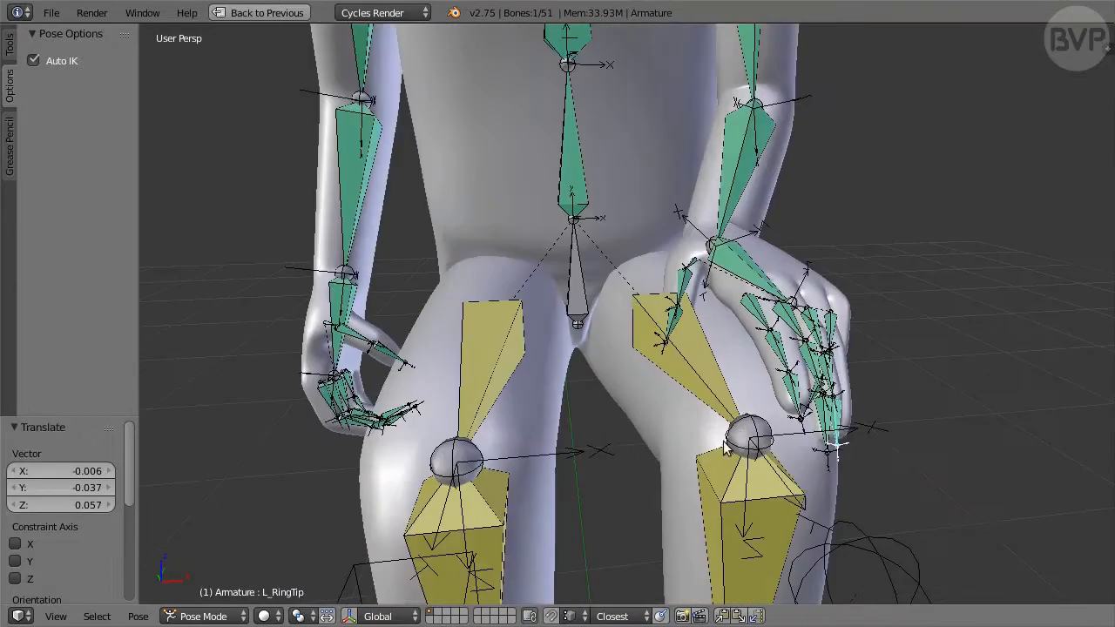
{"action": "key", "text": "shift+space"}
{"action": "scroll", "coordinate": [1026, 381], "scroll_direction": "up", "scroll_amount": 3}
{"action": "scroll", "coordinate": [1026, 381], "scroll_direction": "up", "scroll_amount": 5}
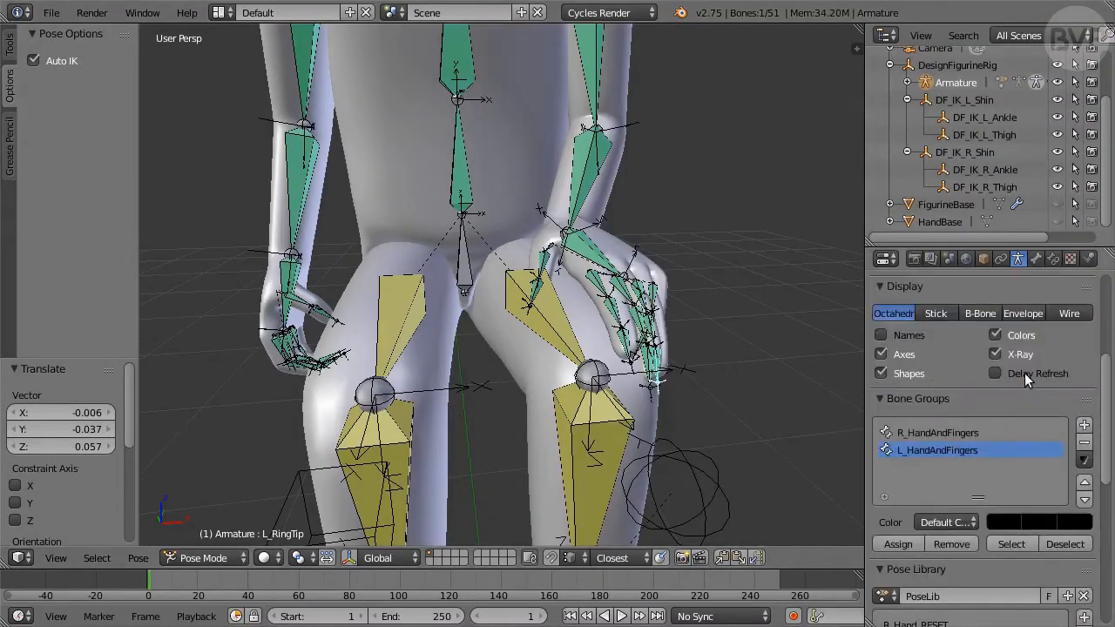
{"action": "left_click", "coordinate": [1069, 349]}
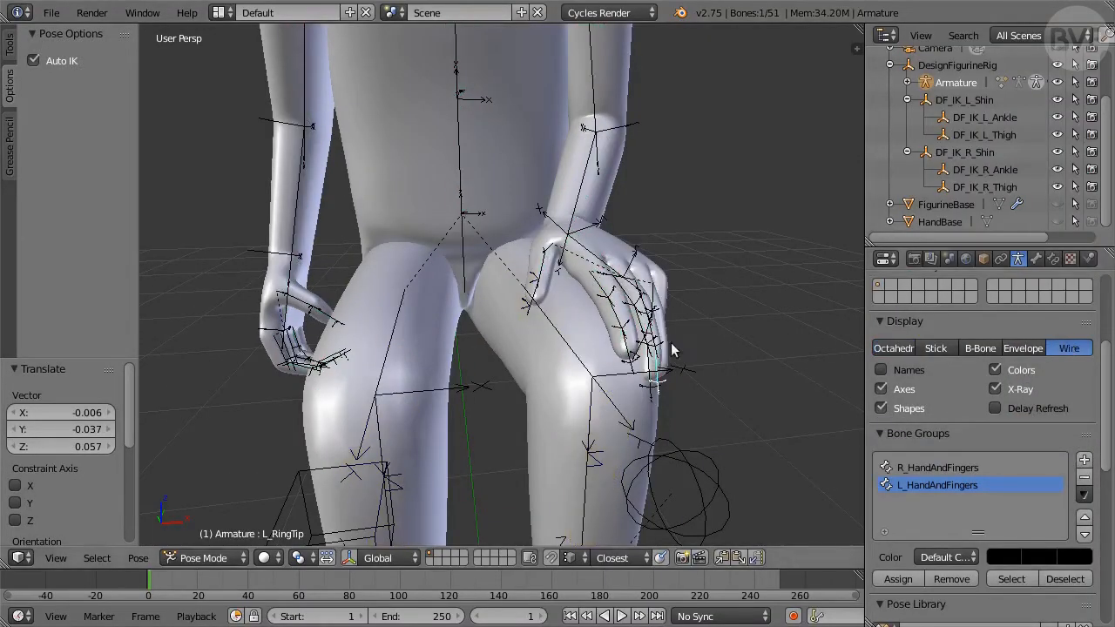
{"action": "scroll", "coordinate": [715, 357], "scroll_direction": "up", "scroll_amount": 3}
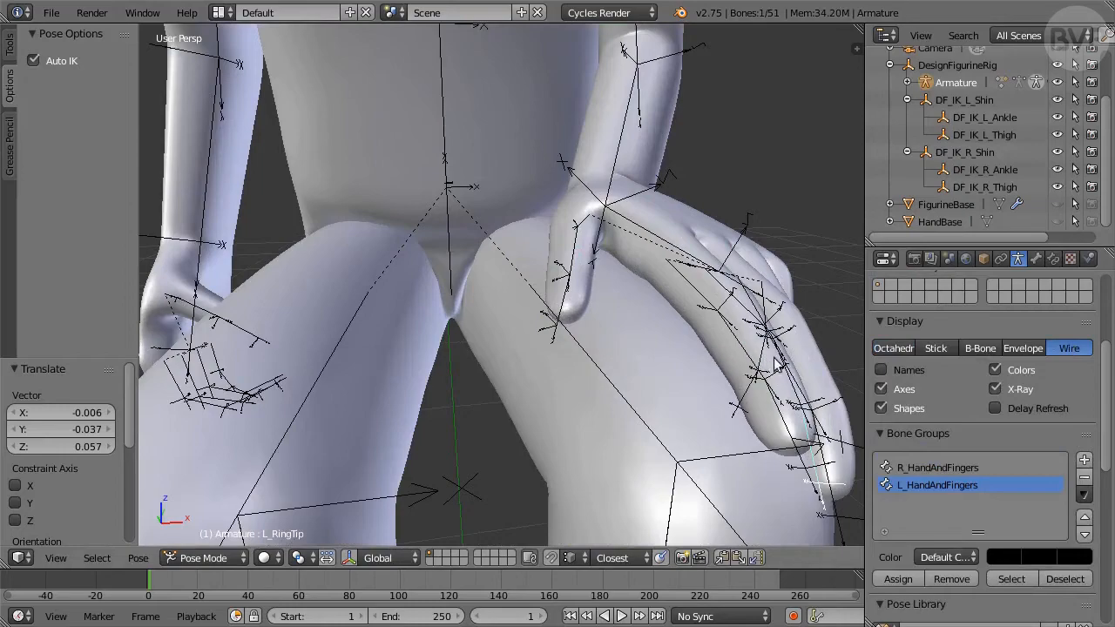
Step: Rotate the bones of the left thumb so it follows the thigh
{"action": "scroll", "coordinate": [754, 357], "scroll_direction": "down", "scroll_amount": 3}
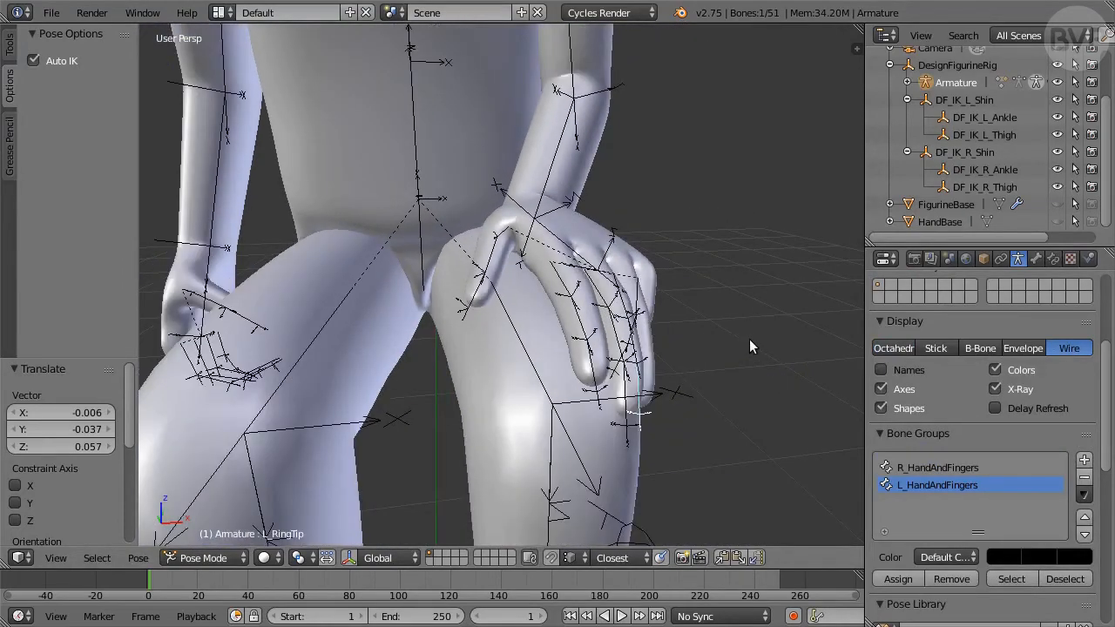
{"action": "middle_click_drag", "start_coordinate": [749, 346], "coordinate": [742, 377]}
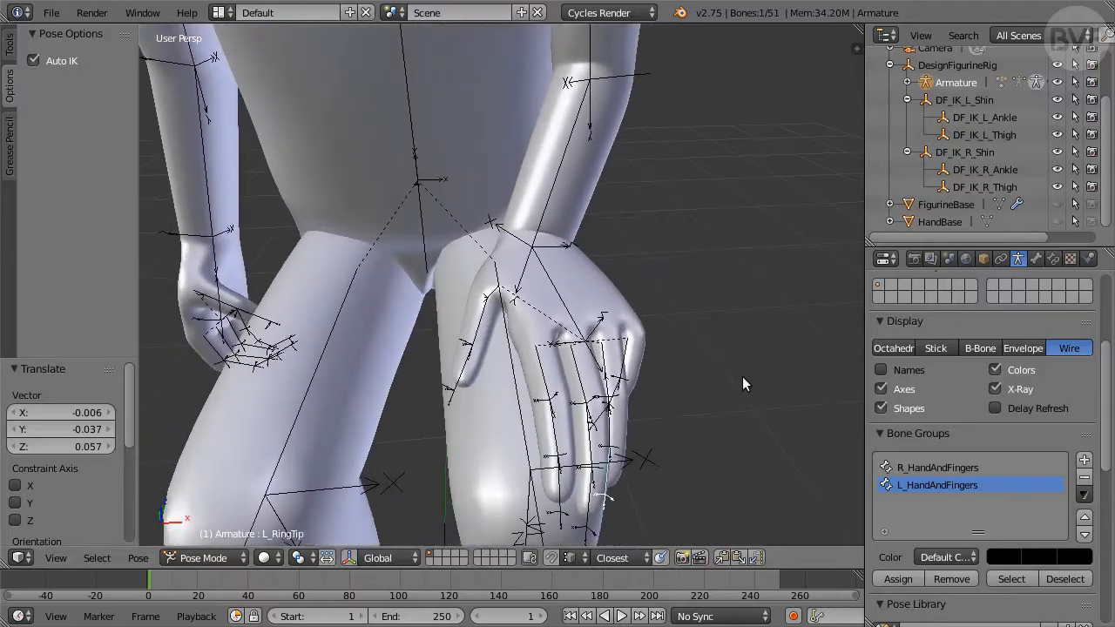
{"action": "right_click", "coordinate": [477, 329]}
{"action": "key", "text": "r"}
{"action": "left_click", "coordinate": [526, 397]}
{"action": "right_click", "coordinate": [460, 366]}
{"action": "key", "text": "r"}
{"action": "left_click", "coordinate": [465, 371]}
Step: Rotate the left upper arm bone freely and by about 16.958° around its local Y axis
{"action": "middle_click_drag", "start_coordinate": [475, 373], "coordinate": [616, 365]}
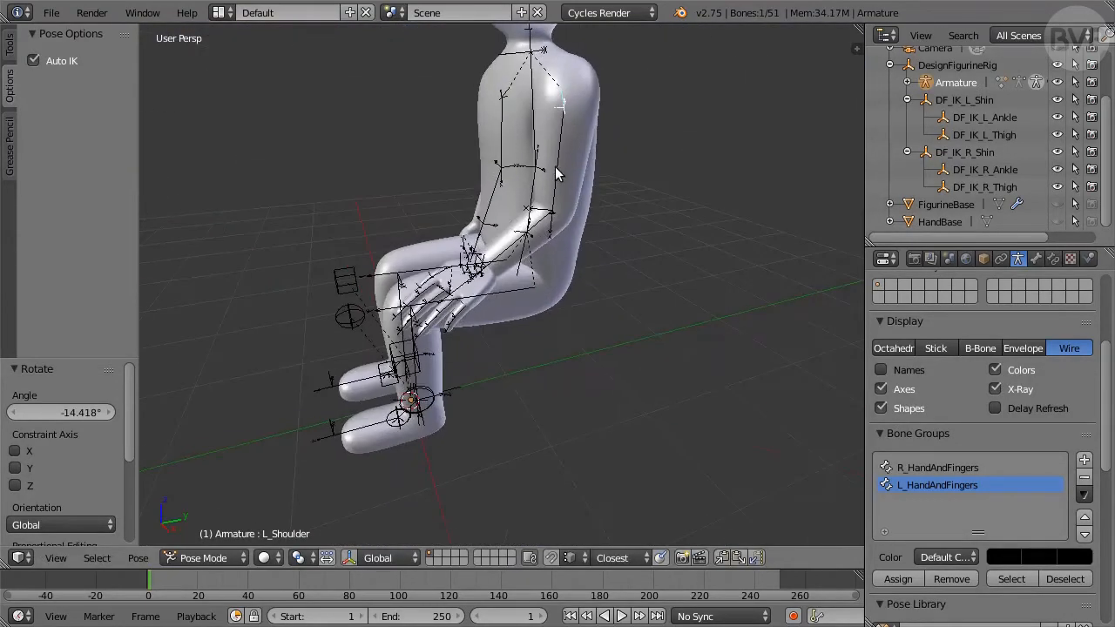
{"action": "right_click", "coordinate": [555, 167]}
{"action": "key", "text": "r"}
{"action": "left_click", "coordinate": [598, 319]}
{"action": "middle_click_drag", "start_coordinate": [444, 315], "coordinate": [471, 257]}
{"action": "key", "text": "r"}
{"action": "key", "text": "y"}
{"action": "key", "text": "y"}
{"action": "left_click", "coordinate": [622, 286]}
Step: Reposition L_ArmFore from two view angles, finishing with a move of about -0.015, 0.027, -0.007
{"action": "right_click", "coordinate": [496, 217]}
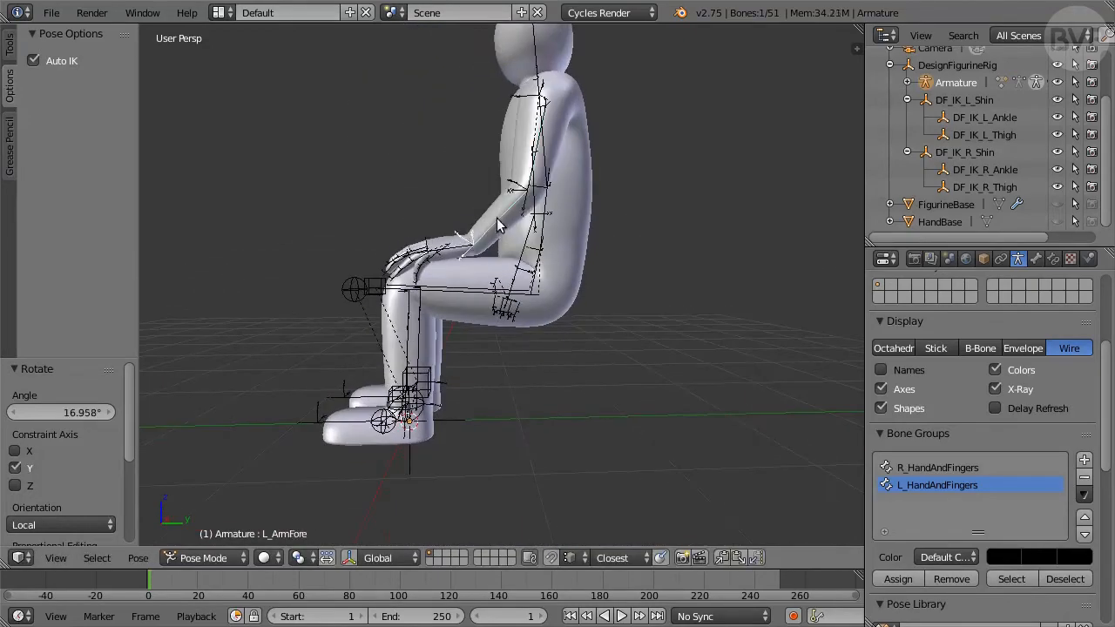
{"action": "key", "text": "g"}
{"action": "left_click", "coordinate": [597, 252]}
{"action": "middle_click_drag", "start_coordinate": [426, 288], "coordinate": [561, 235]}
{"action": "key", "text": "g"}
{"action": "left_click", "coordinate": [714, 282]}
{"action": "scroll", "coordinate": [349, 181], "scroll_direction": "up", "scroll_amount": 4}
{"action": "scroll", "coordinate": [699, 211], "scroll_direction": "up", "scroll_amount": 3}
{"action": "right_click", "coordinate": [565, 235]}
{"action": "key", "text": "g"}
{"action": "right_click", "coordinate": [685, 281]}
{"action": "middle_click_drag", "start_coordinate": [686, 280], "coordinate": [614, 362]}
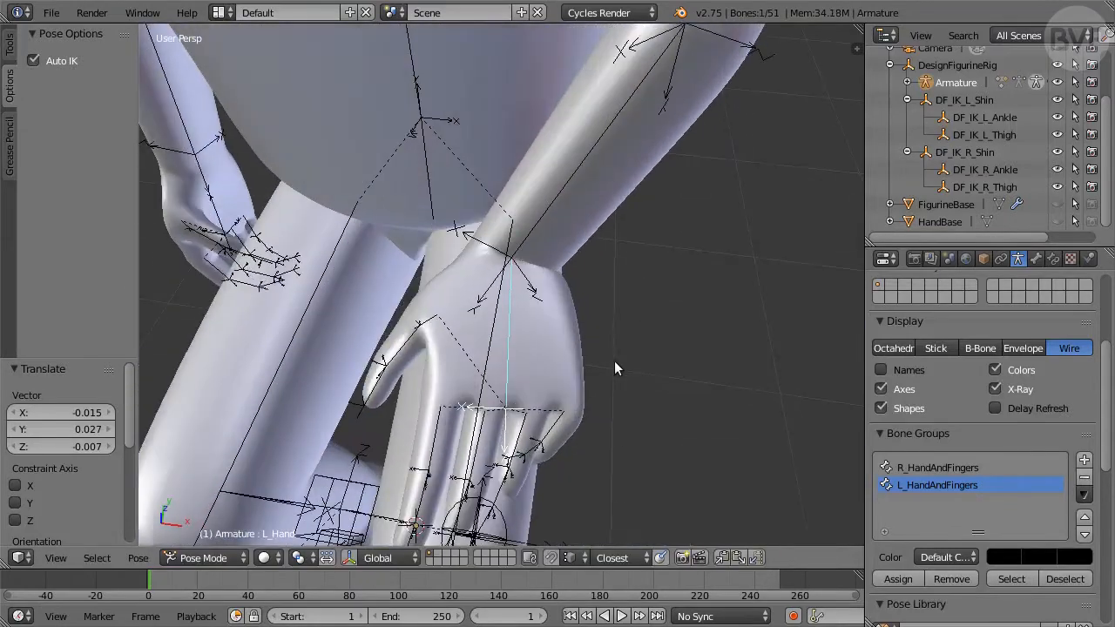
{"action": "key", "text": "r"}
{"action": "right_click", "coordinate": [611, 345]}
{"action": "right_click", "coordinate": [583, 198]}
{"action": "key", "text": "r"}
{"action": "right_click", "coordinate": [684, 255]}
Step: Rotate the left hand bone by about 2.744° and L_ArmFore by about -6.953°
{"action": "scroll", "coordinate": [692, 255], "scroll_direction": "down", "scroll_amount": 2}
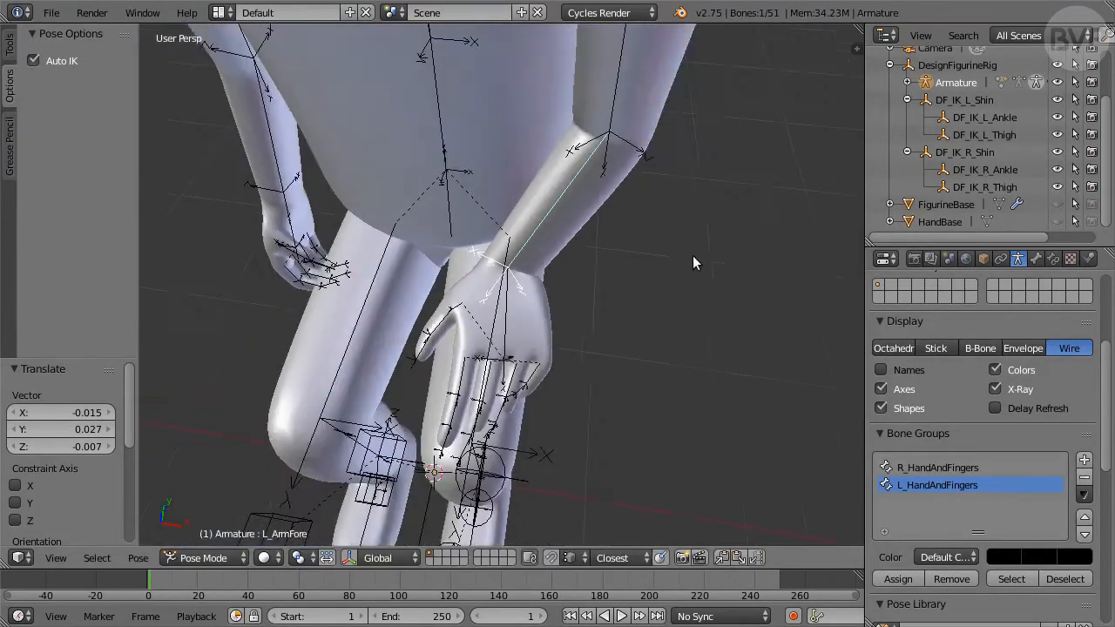
{"action": "middle_click_drag", "start_coordinate": [693, 255], "coordinate": [728, 220]}
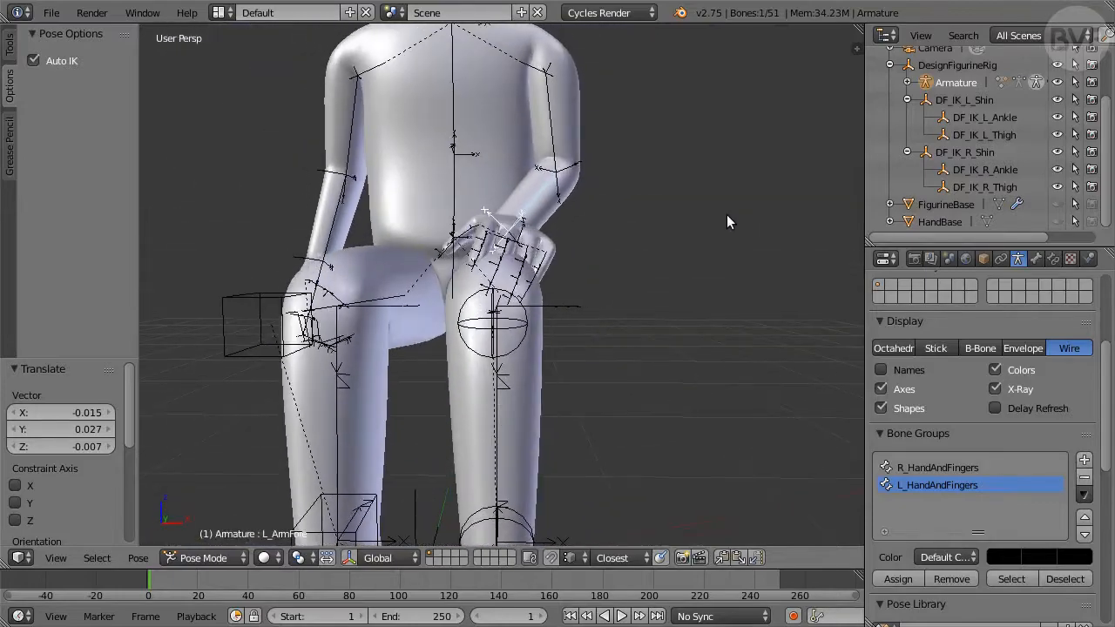
{"action": "key", "text": "bracketright"}
{"action": "middle_click_drag", "start_coordinate": [761, 257], "coordinate": [426, 326]}
{"action": "key", "text": "r"}
{"action": "left_click", "coordinate": [424, 330]}
{"action": "right_click", "coordinate": [528, 190]}
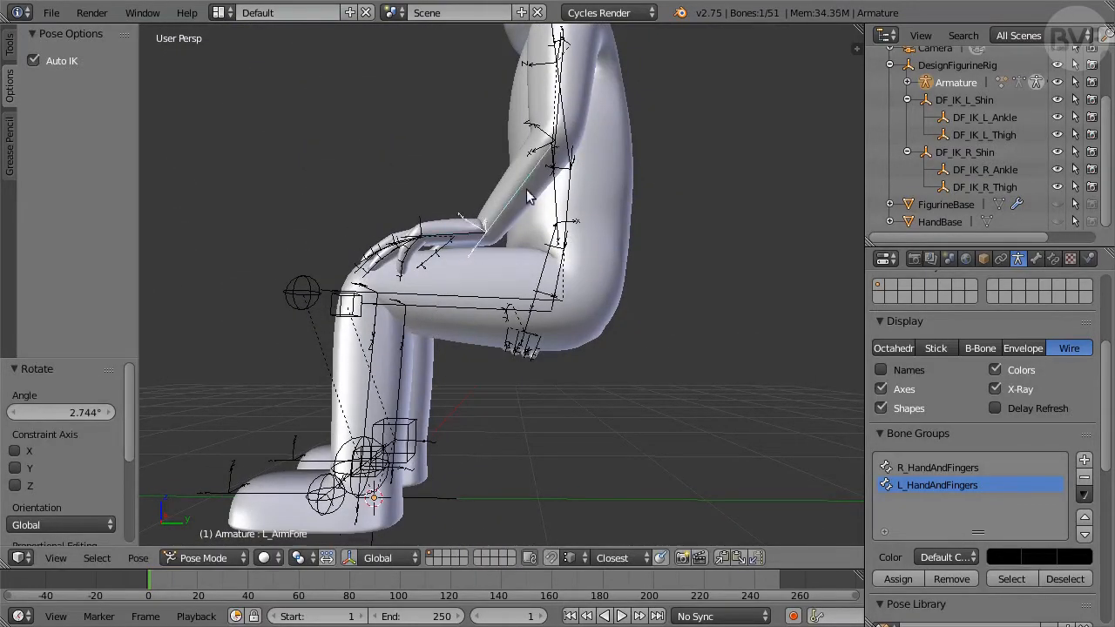
{"action": "key", "text": "r"}
{"action": "left_click", "coordinate": [599, 244]}
Step: Maximize the 3D view on the left hand and rotate the left thumb bone
{"action": "middle_click_drag", "start_coordinate": [599, 243], "coordinate": [731, 292]}
{"action": "scroll", "coordinate": [468, 264], "scroll_direction": "up", "scroll_amount": 6}
{"action": "key", "text": "shift+space"}
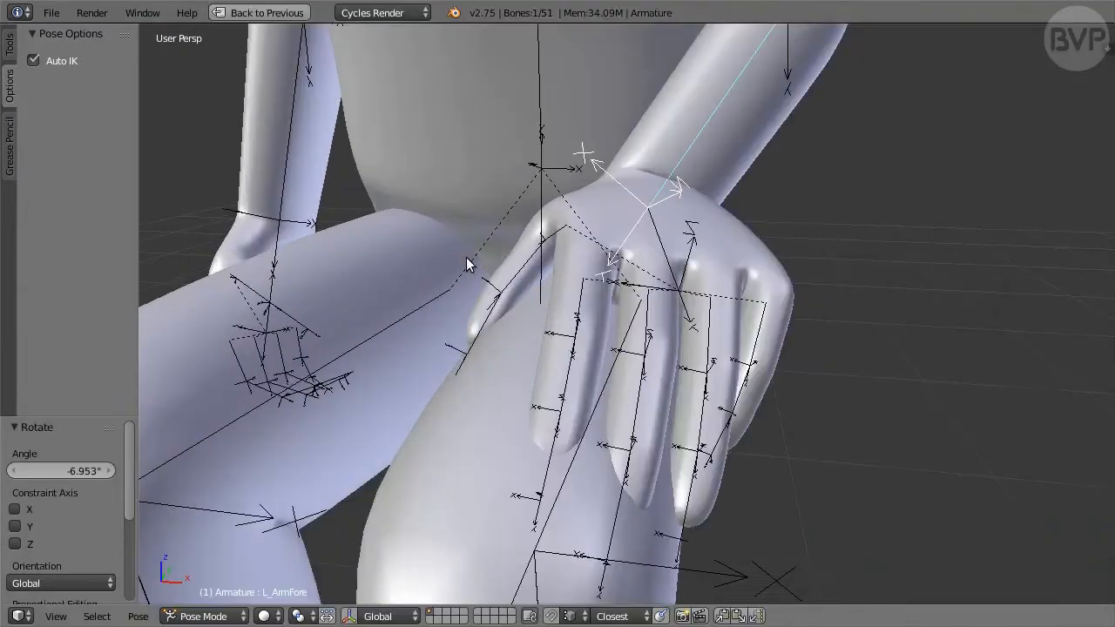
{"action": "right_click", "coordinate": [515, 270]}
{"action": "key", "text": "r"}
{"action": "left_click", "coordinate": [558, 303]}
Step: Move the L_IndexTip bone about 0.019 along X, -0.005 along Y and 0.036 along Z
{"action": "right_click", "coordinate": [543, 470]}
{"action": "middle_click_drag", "start_coordinate": [452, 443], "coordinate": [491, 385]}
{"action": "middle_click_drag", "start_coordinate": [850, 295], "coordinate": [417, 452]}
{"action": "key", "text": "g"}
{"action": "left_click", "coordinate": [978, 346]}
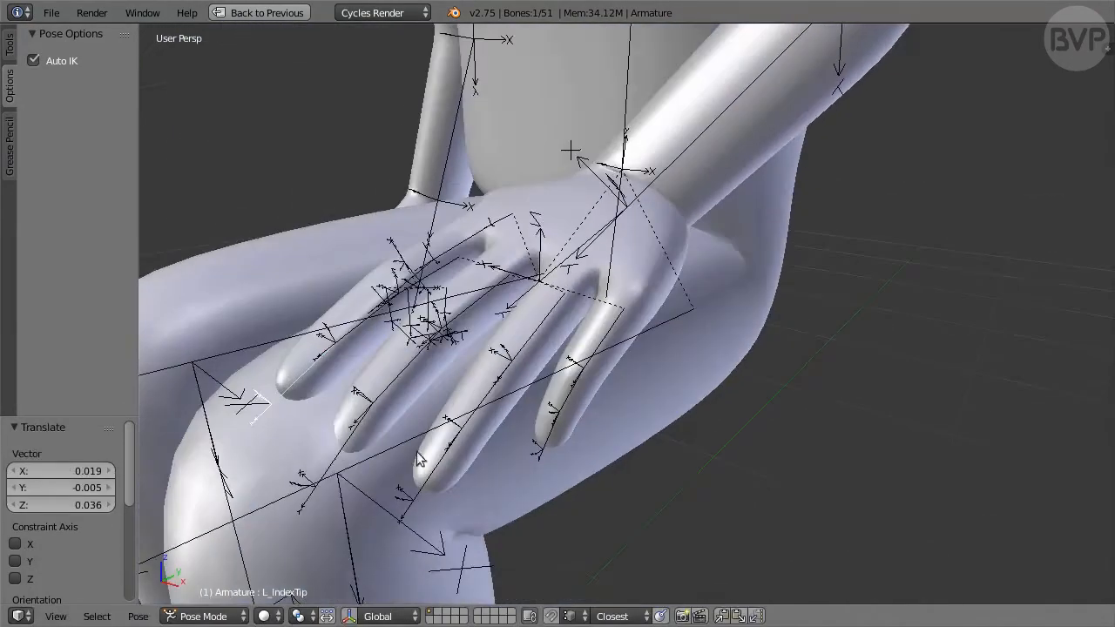
Step: Move the left middle fingertip bone to sit against the knee
{"action": "right_click", "coordinate": [341, 454]}
{"action": "middle_click_drag", "start_coordinate": [605, 475], "coordinate": [488, 435]}
{"action": "key", "text": "g"}
{"action": "left_click", "coordinate": [442, 397]}
Step: Reposition L_RingTip from two view angles, starting with a move of about 0.006, 0.072, 0.089
{"action": "middle_click_drag", "start_coordinate": [427, 397], "coordinate": [452, 479]}
{"action": "right_click", "coordinate": [597, 552]}
{"action": "middle_click_drag", "start_coordinate": [758, 531], "coordinate": [648, 445]}
{"action": "key", "text": "g"}
{"action": "left_click", "coordinate": [607, 401]}
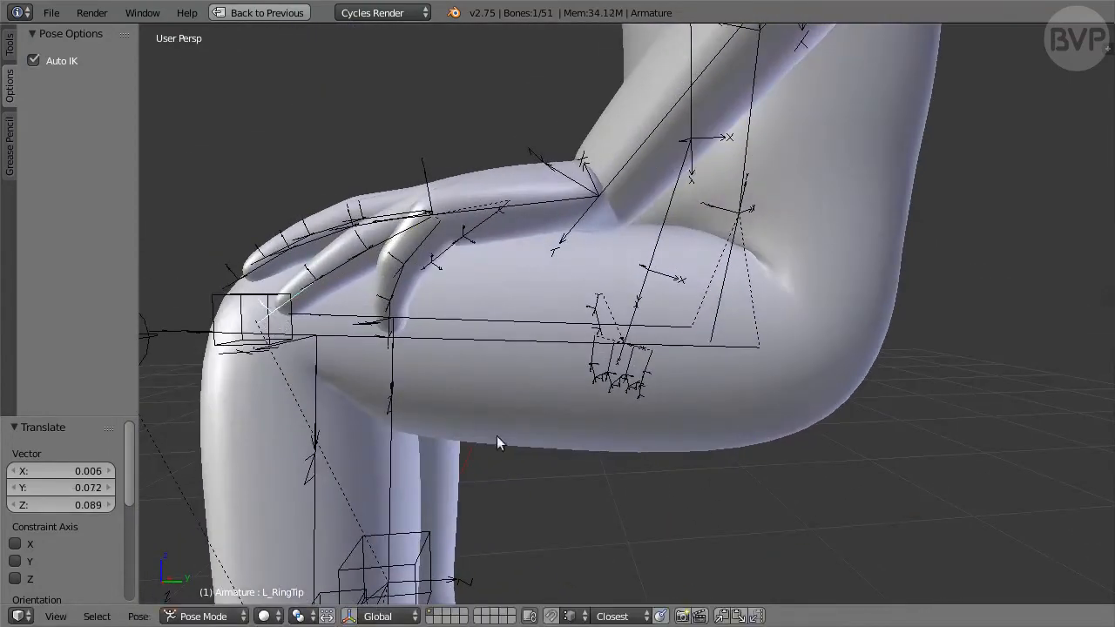
{"action": "middle_click_drag", "start_coordinate": [496, 436], "coordinate": [736, 451]}
{"action": "key", "text": "g"}
{"action": "left_click", "coordinate": [746, 452]}
Step: Move the left little fingertip bone and rotate its parent bone
{"action": "middle_click_drag", "start_coordinate": [838, 427], "coordinate": [421, 364]}
{"action": "right_click", "coordinate": [519, 344]}
{"action": "key", "text": "g"}
{"action": "left_click", "coordinate": [423, 417]}
{"action": "key", "text": "bracketleft"}
{"action": "key", "text": "r"}
{"action": "left_click", "coordinate": [530, 343]}
Step: Rotate the left little finger's base bone about -1.668° around its local Y axis
{"action": "middle_click_drag", "start_coordinate": [778, 314], "coordinate": [868, 348]}
{"action": "key", "text": "bracketleft"}
{"action": "key", "text": "r"}
{"action": "key", "text": "y"}
{"action": "key", "text": "y"}
{"action": "left_click", "coordinate": [888, 339]}
Step: Rotate the middle bone of the left thumb toward the thigh
{"action": "right_click", "coordinate": [548, 274]}
{"action": "scroll", "coordinate": [589, 290], "scroll_direction": "up", "scroll_amount": 2}
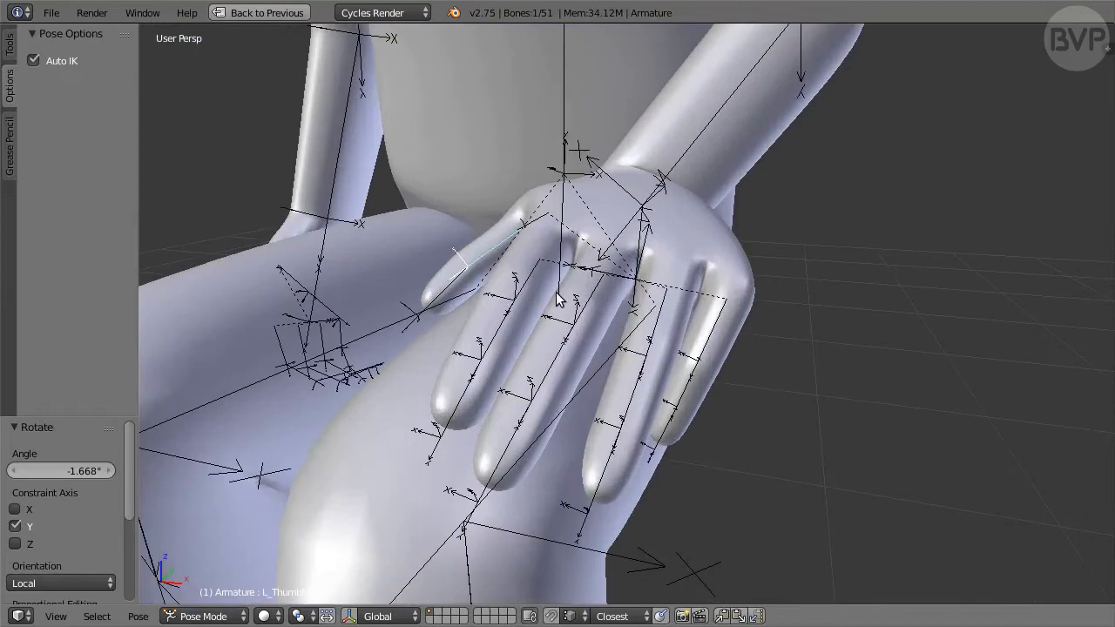
{"action": "key", "text": "r"}
{"action": "left_click", "coordinate": [563, 299]}
Step: Adjust L_IndexBase from two view angles, finishing with a rotation of about 7.853°
{"action": "middle_click_drag", "start_coordinate": [563, 298], "coordinate": [608, 344]}
{"action": "right_click", "coordinate": [762, 260]}
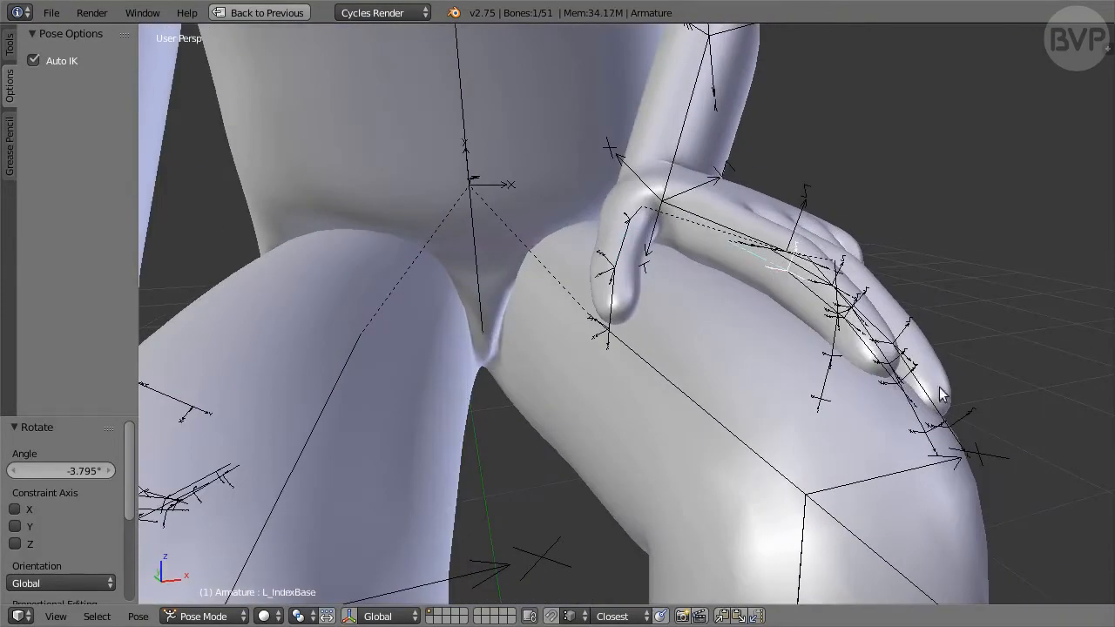
{"action": "key", "text": "r"}
{"action": "left_click", "coordinate": [975, 366]}
{"action": "middle_click_drag", "start_coordinate": [974, 366], "coordinate": [953, 349]}
{"action": "key", "text": "r"}
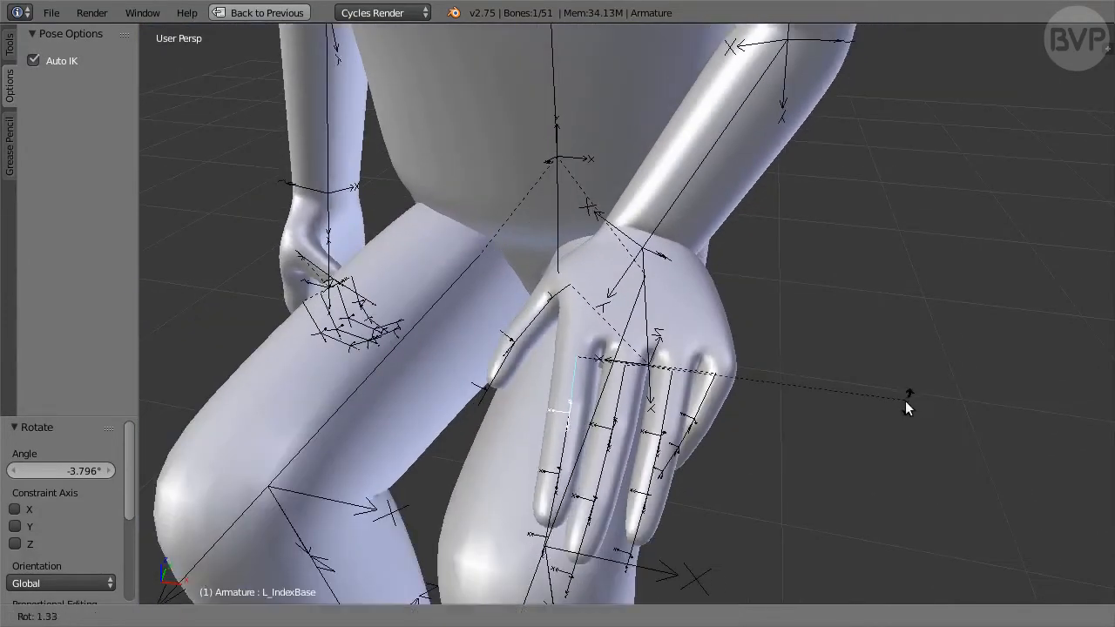
{"action": "left_click", "coordinate": [827, 422]}
Step: Reposition L_MiddleTip from two view angles, finishing with a move of about -0.0003, 0.005, 0.012
{"action": "middle_click_drag", "start_coordinate": [827, 422], "coordinate": [722, 414]}
{"action": "right_click", "coordinate": [765, 394]}
{"action": "key", "text": "g"}
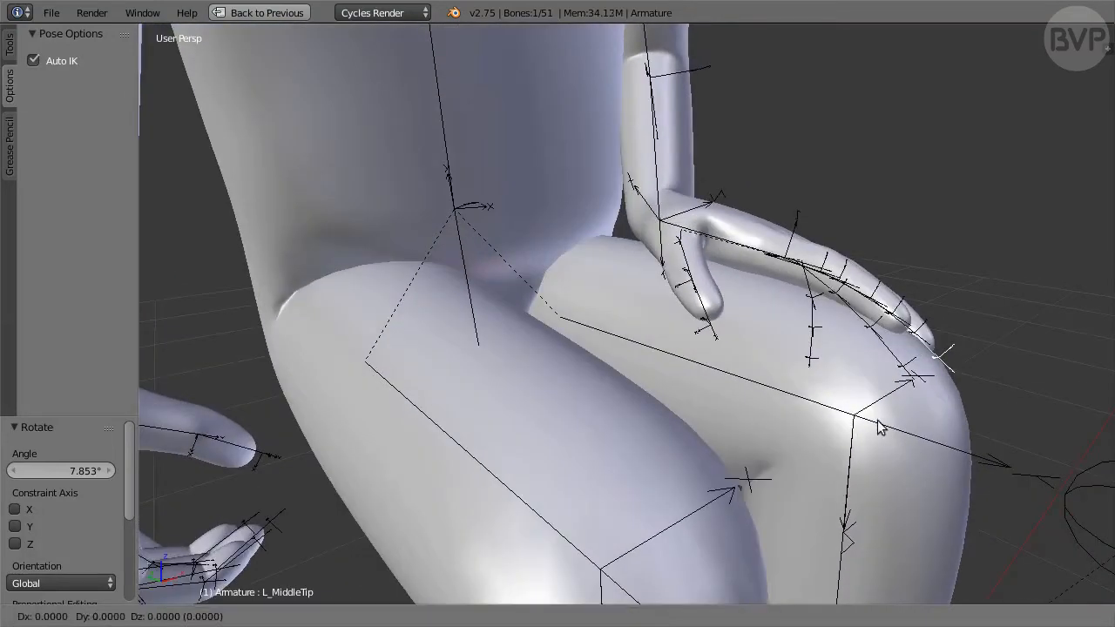
{"action": "left_click", "coordinate": [884, 425]}
{"action": "middle_click_drag", "start_coordinate": [884, 424], "coordinate": [854, 276]}
{"action": "key", "text": "g"}
{"action": "left_click", "coordinate": [949, 351]}
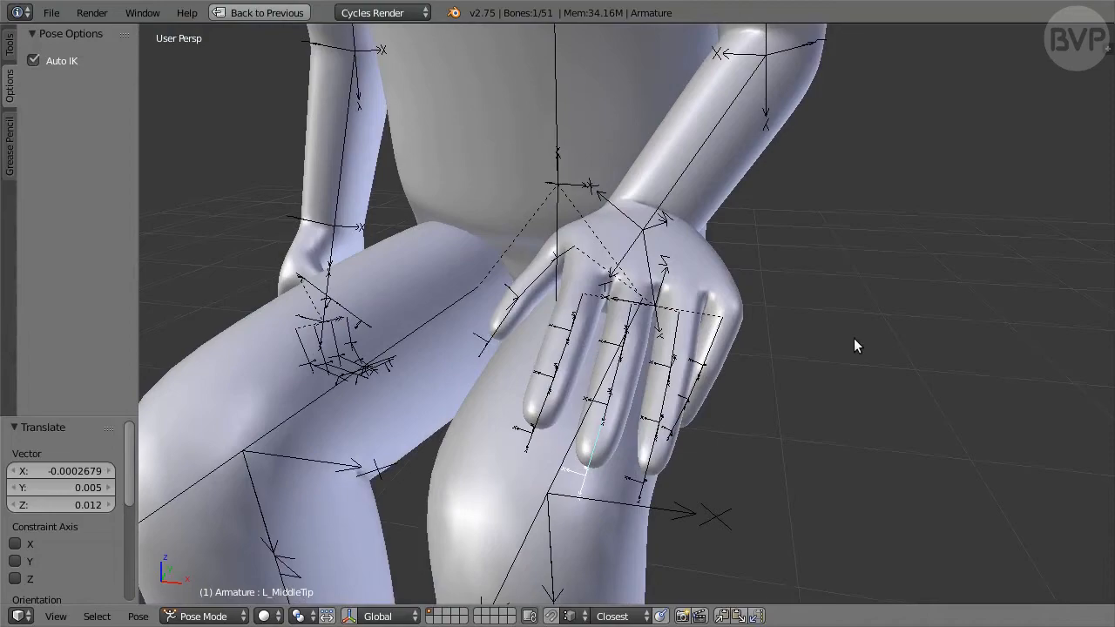
Step: Move the L_RingTip bone about 0.006 along X, 0.014 along Y and 0.035 along Z
{"action": "right_click", "coordinate": [644, 473]}
{"action": "middle_click_drag", "start_coordinate": [792, 443], "coordinate": [880, 372]}
{"action": "key", "text": "g"}
{"action": "left_click", "coordinate": [755, 397]}
Step: Restore the full screen layout and set the armature's bone display to Stick
{"action": "scroll", "coordinate": [880, 368], "scroll_direction": "down", "scroll_amount": 5}
{"action": "middle_click_drag", "start_coordinate": [901, 330], "coordinate": [852, 376]}
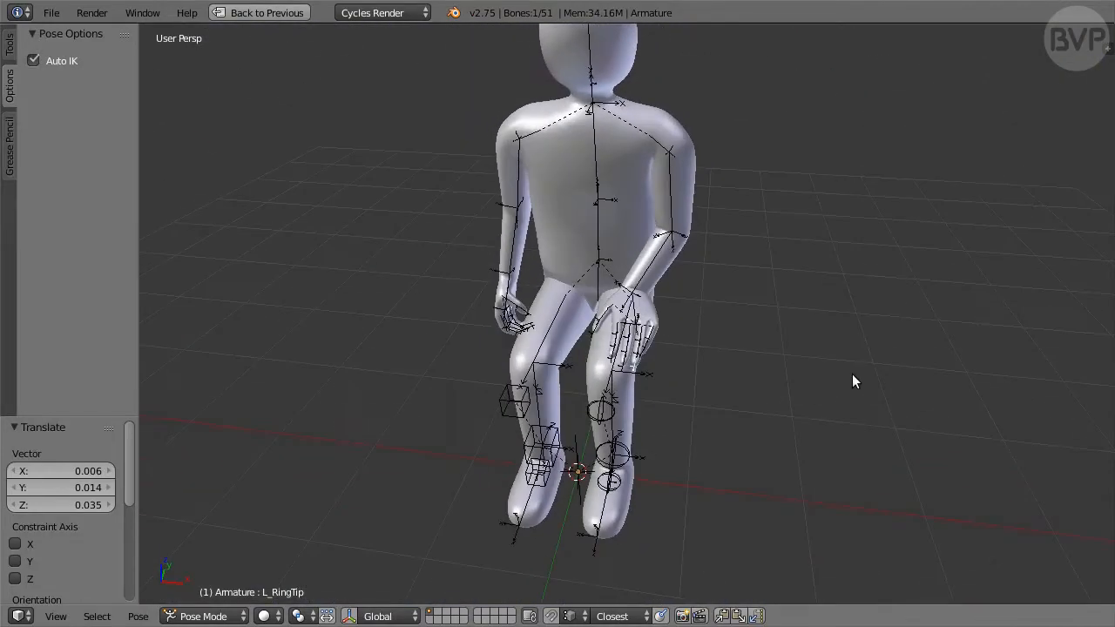
{"action": "scroll", "coordinate": [832, 379], "scroll_direction": "up", "scroll_amount": 2}
{"action": "key", "text": "ctrl+Up"}
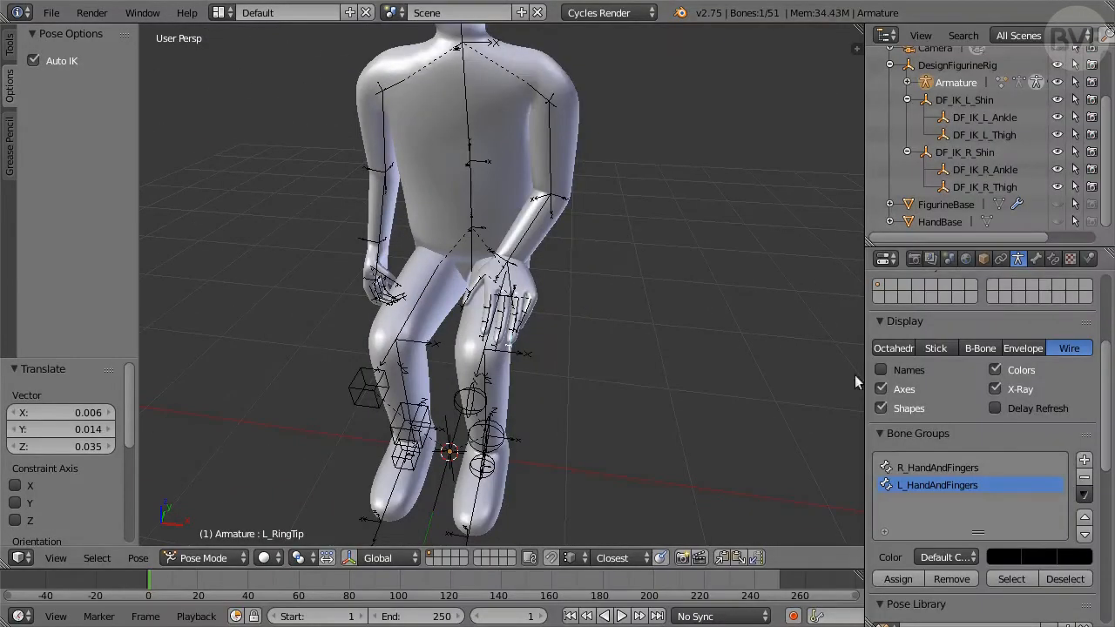
{"action": "left_click", "coordinate": [944, 347]}
Step: Raise R_Hand in front of the torso with a move of about 0.388, -0.828, 0.958
{"action": "middle_click_drag", "start_coordinate": [304, 348], "coordinate": [514, 326]}
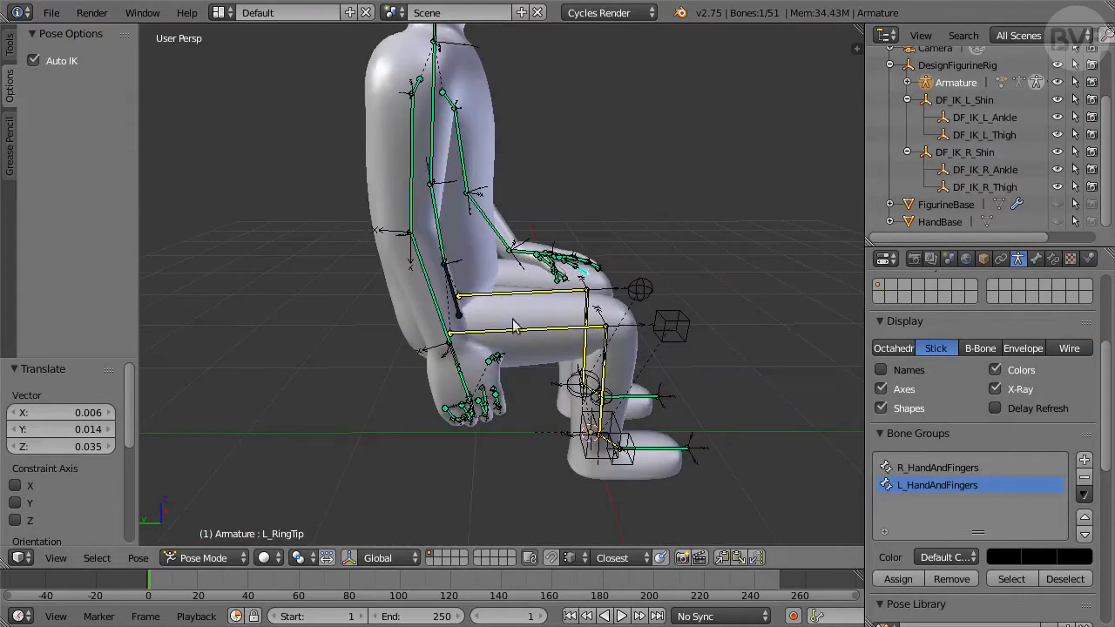
{"action": "right_click", "coordinate": [464, 392]}
{"action": "key", "text": "g"}
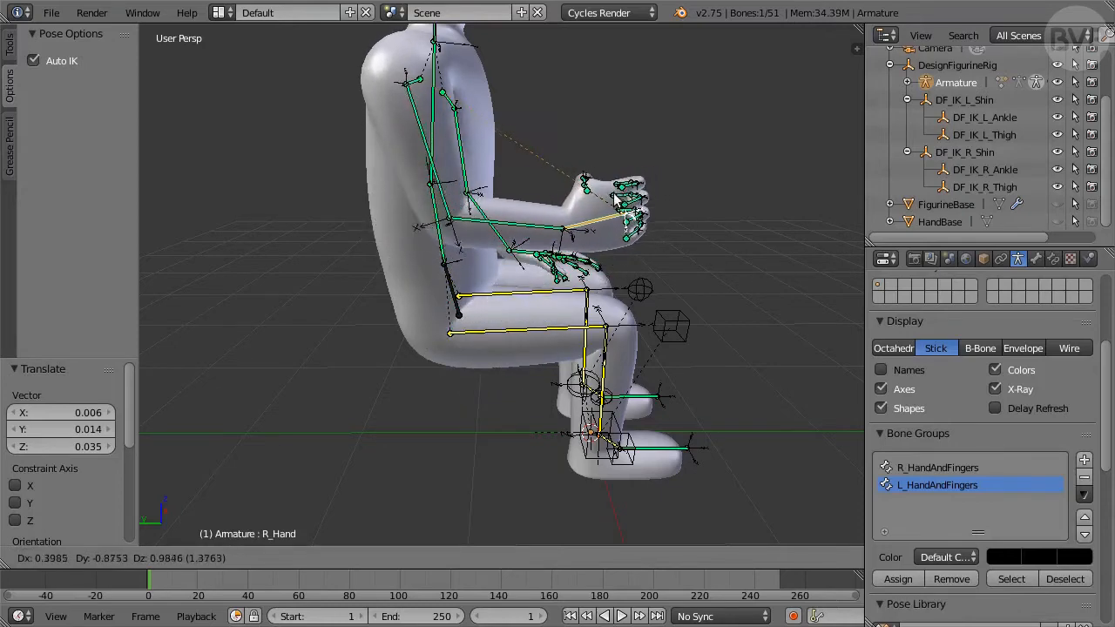
{"action": "left_click", "coordinate": [697, 213]}
Step: Move the R_ArmUpper bone about -0.007 along X, -0.111 along Y and 0.012 along Z
{"action": "middle_click_drag", "start_coordinate": [697, 213], "coordinate": [371, 159]}
{"action": "right_click", "coordinate": [371, 157]}
{"action": "key", "text": "g"}
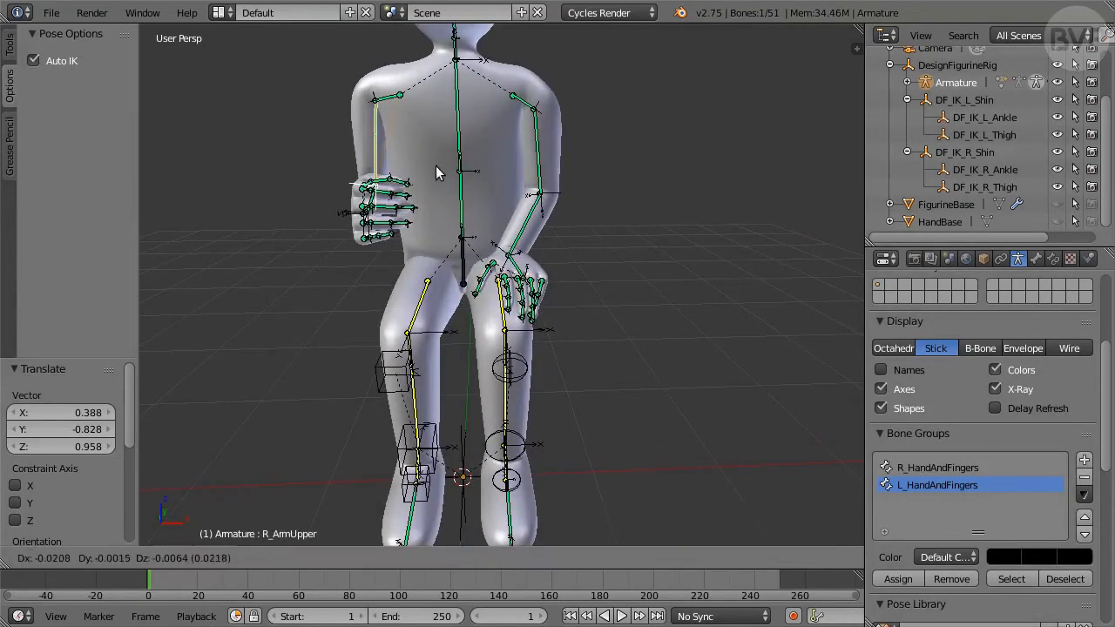
{"action": "left_click", "coordinate": [392, 179]}
Step: Rotate the R_Hand bone by about 11.138° in a side view of the figure
{"action": "middle_click_drag", "start_coordinate": [249, 219], "coordinate": [713, 248]}
{"action": "middle_click_drag", "start_coordinate": [772, 176], "coordinate": [747, 182]}
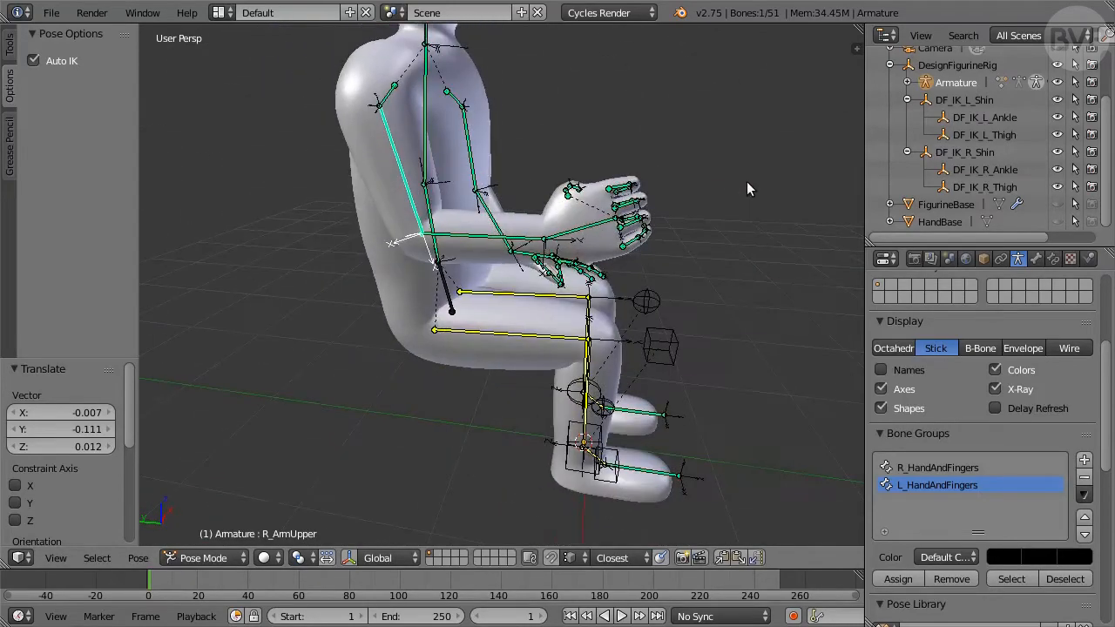
{"action": "right_click", "coordinate": [586, 225]}
{"action": "key", "text": "r"}
{"action": "left_click", "coordinate": [722, 299]}
Step: Set the armature's bone display to Wire and maximize the 3D view
{"action": "middle_click_drag", "start_coordinate": [722, 299], "coordinate": [557, 211]}
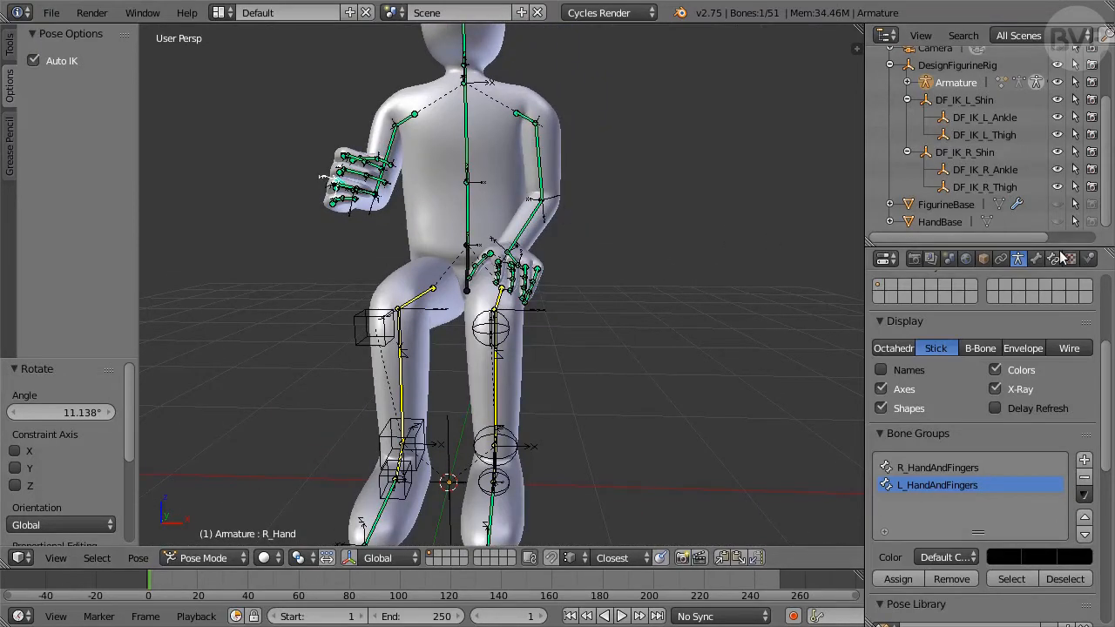
{"action": "left_click", "coordinate": [1069, 348]}
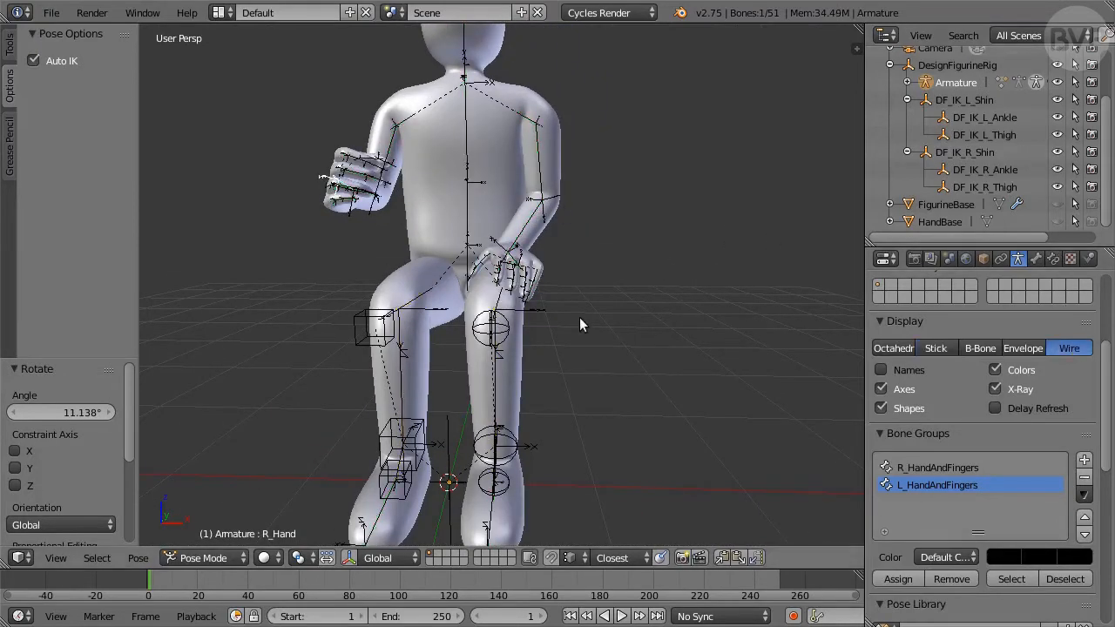
{"action": "key", "text": "ctrl+Up"}
Step: Rotate the R_Hand bone about 15.133° around its local Y axis
{"action": "scroll", "coordinate": [581, 318], "scroll_direction": "down", "scroll_amount": 1}
{"action": "middle_click_drag", "start_coordinate": [382, 298], "coordinate": [448, 331]}
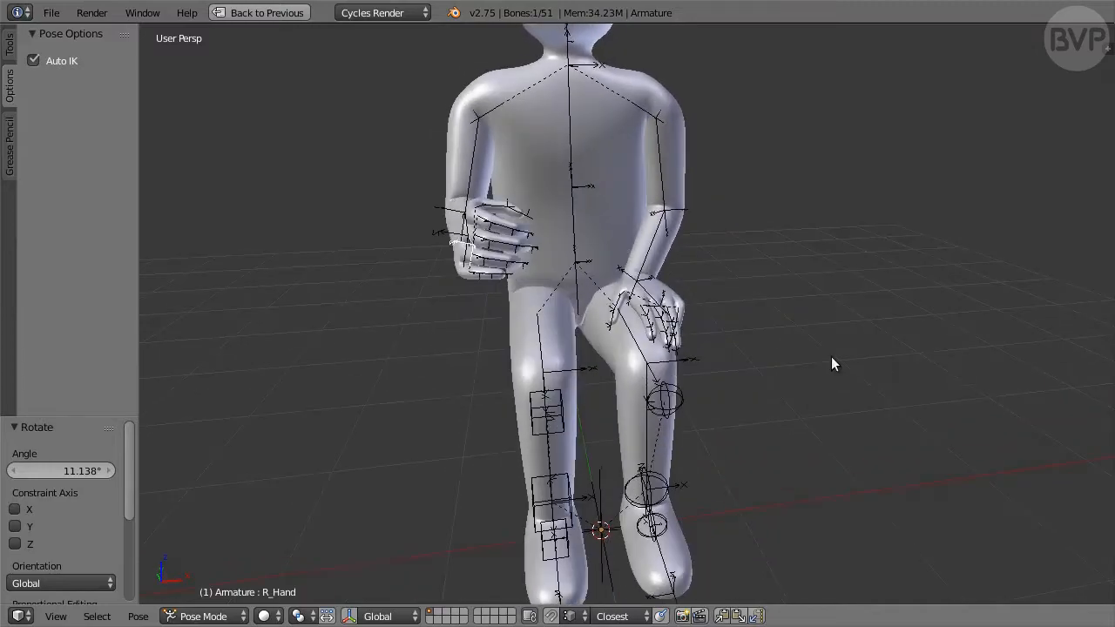
{"action": "key", "text": "r"}
{"action": "key", "text": "y"}
{"action": "key", "text": "y"}
{"action": "left_click", "coordinate": [774, 251]}
Step: Check the whole seated pose, restore the full screen layout and set the bone display to Octahedral
{"action": "middle_click_drag", "start_coordinate": [774, 252], "coordinate": [590, 370]}
{"action": "scroll", "coordinate": [698, 281], "scroll_direction": "down", "scroll_amount": 2}
{"action": "scroll", "coordinate": [714, 350], "scroll_direction": "up", "scroll_amount": 5}
{"action": "scroll", "coordinate": [590, 370], "scroll_direction": "down", "scroll_amount": 5}
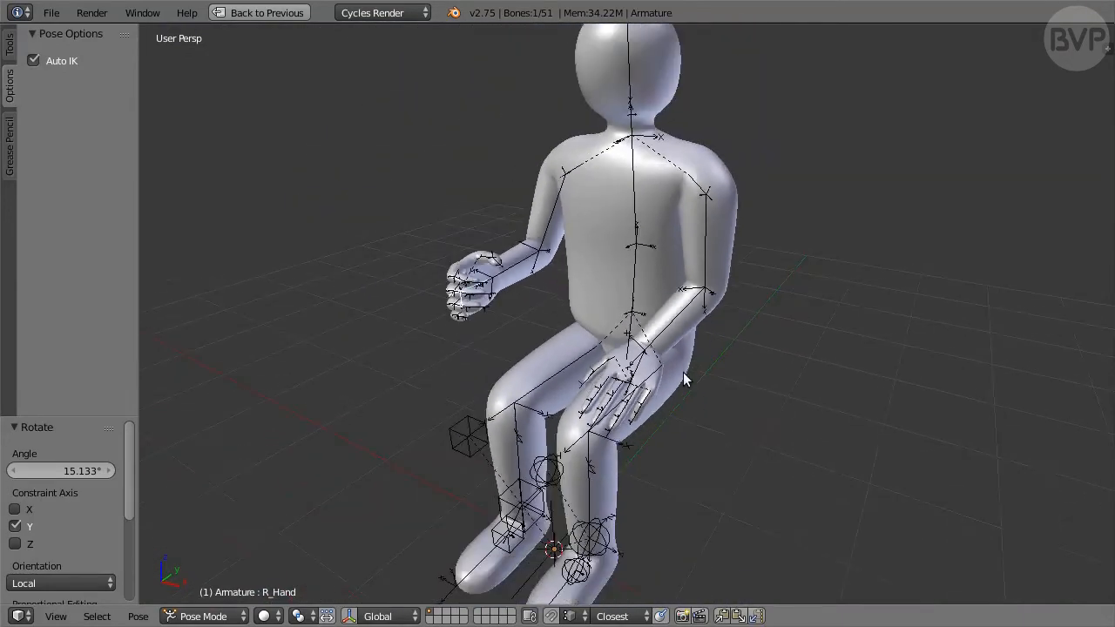
{"action": "key", "text": "ctrl+Up"}
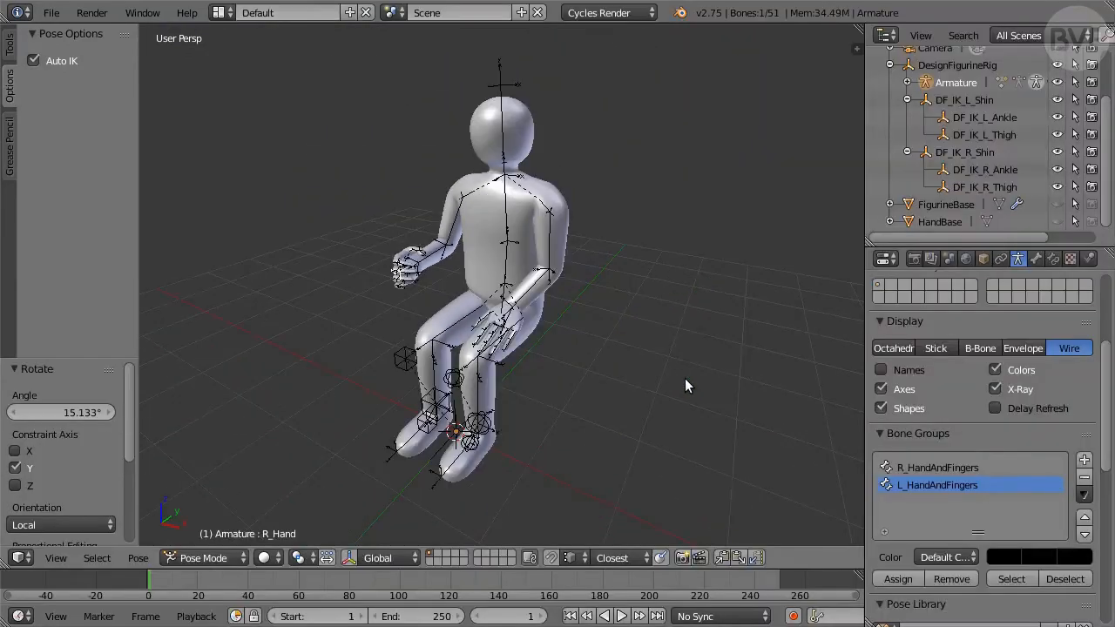
{"action": "left_click", "coordinate": [894, 348]}
{"action": "scroll", "coordinate": [707, 363], "scroll_direction": "up", "scroll_amount": 1}
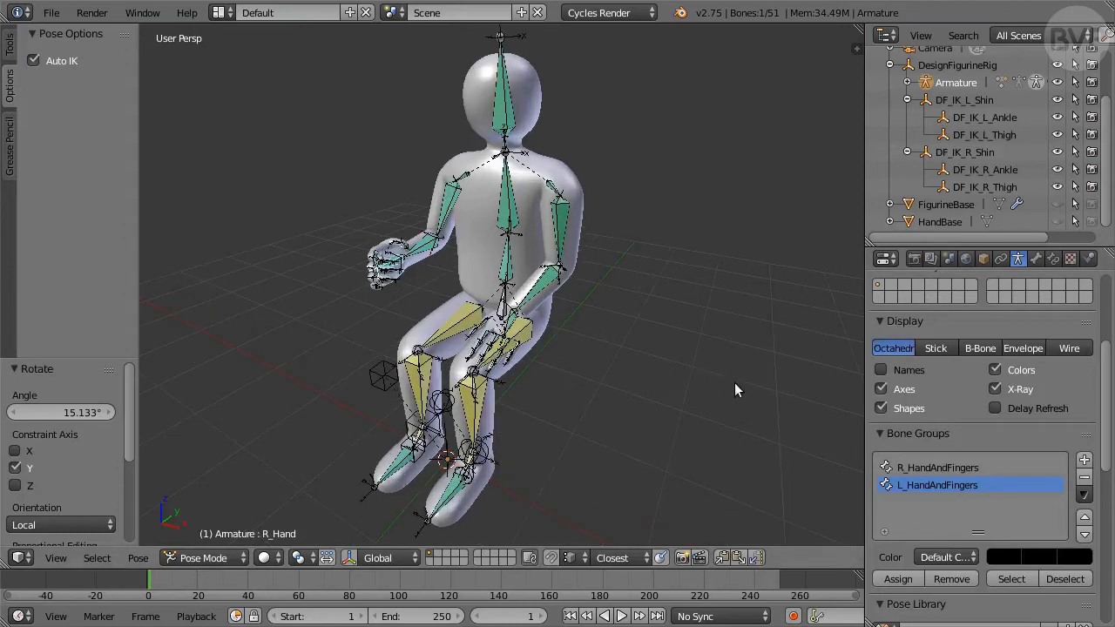
Step: Turn off Auto IK and select all bones of the armature
{"action": "left_click", "coordinate": [70, 62]}
{"action": "key", "text": "a"}
{"action": "key", "text": "a"}
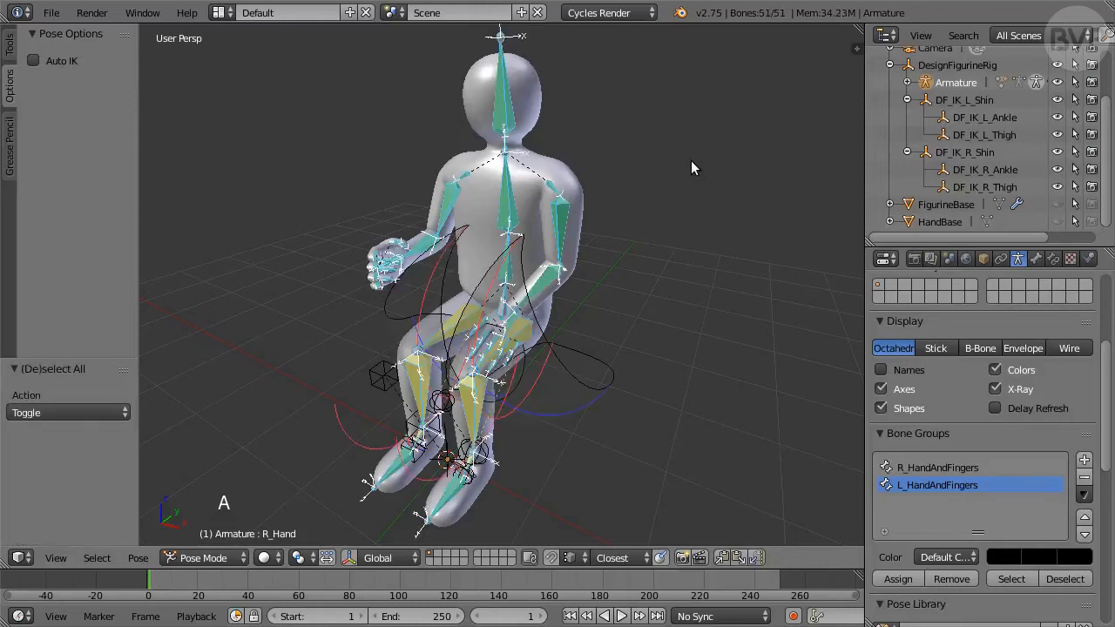
Step: Add the current full-body pose to the pose library as a new pose named Sitting
{"action": "scroll", "coordinate": [951, 365], "scroll_direction": "down", "scroll_amount": 7}
{"action": "scroll", "coordinate": [951, 371], "scroll_direction": "down", "scroll_amount": 2}
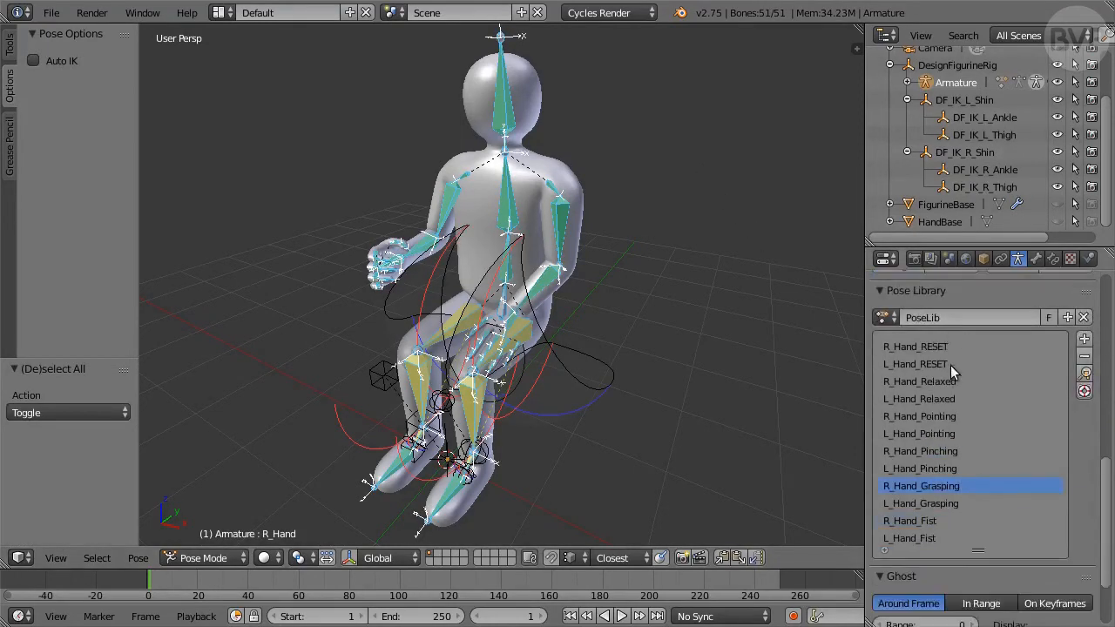
{"action": "left_click", "coordinate": [1085, 341]}
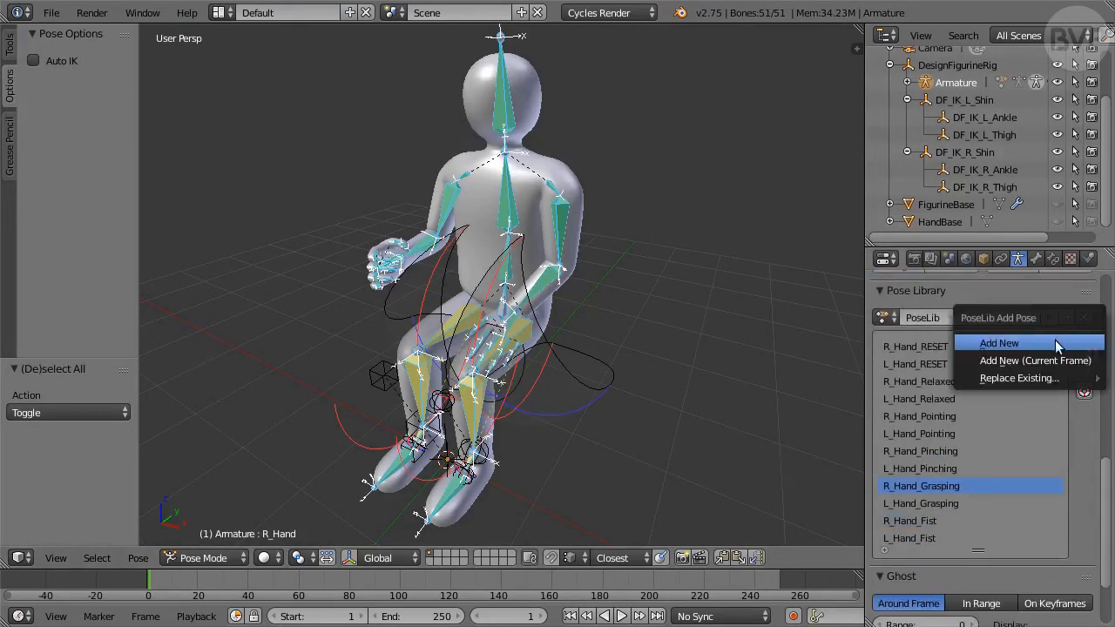
{"action": "left_click", "coordinate": [1057, 344]}
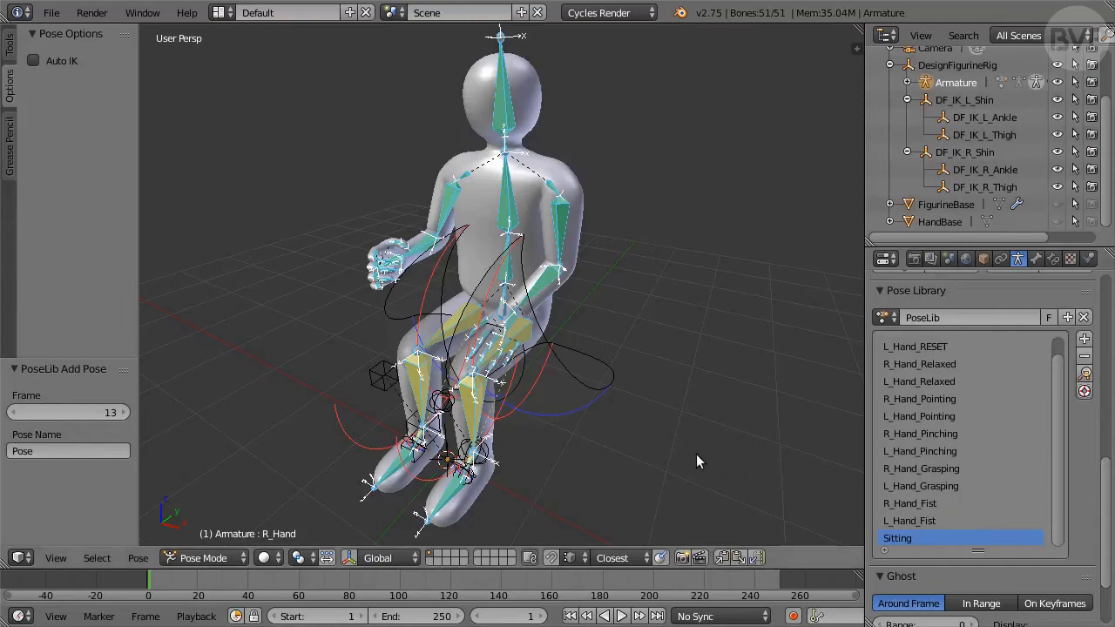
Step: Check the seated pose from the side and deselect all bones of the armature
{"action": "middle_click_drag", "start_coordinate": [679, 453], "coordinate": [646, 391]}
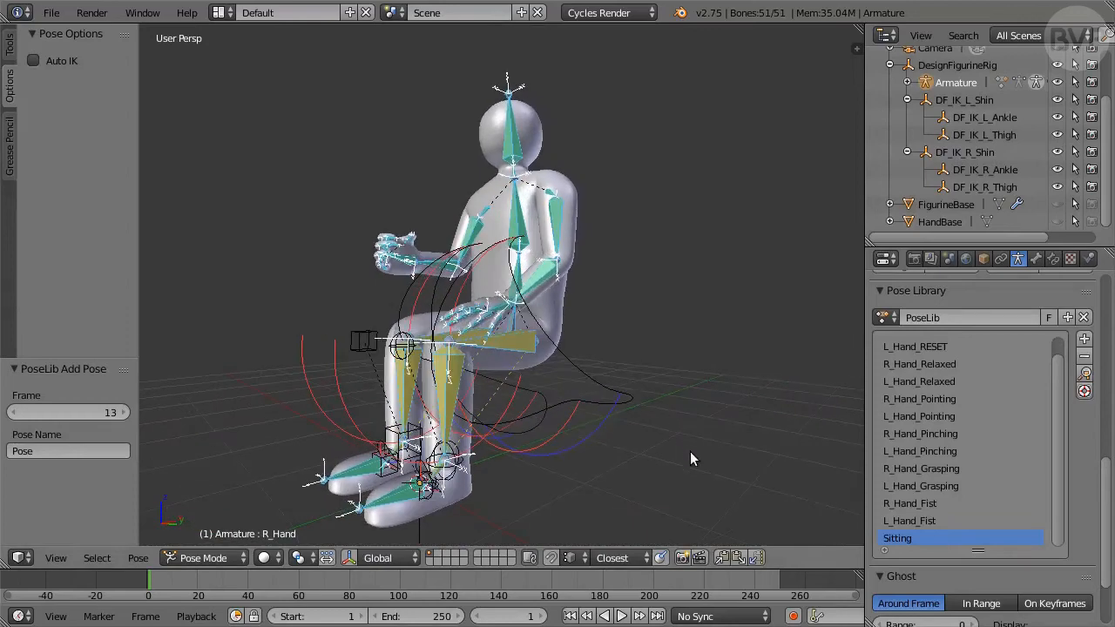
{"action": "middle_click_drag", "start_coordinate": [690, 452], "coordinate": [703, 421]}
{"action": "key", "text": "a"}
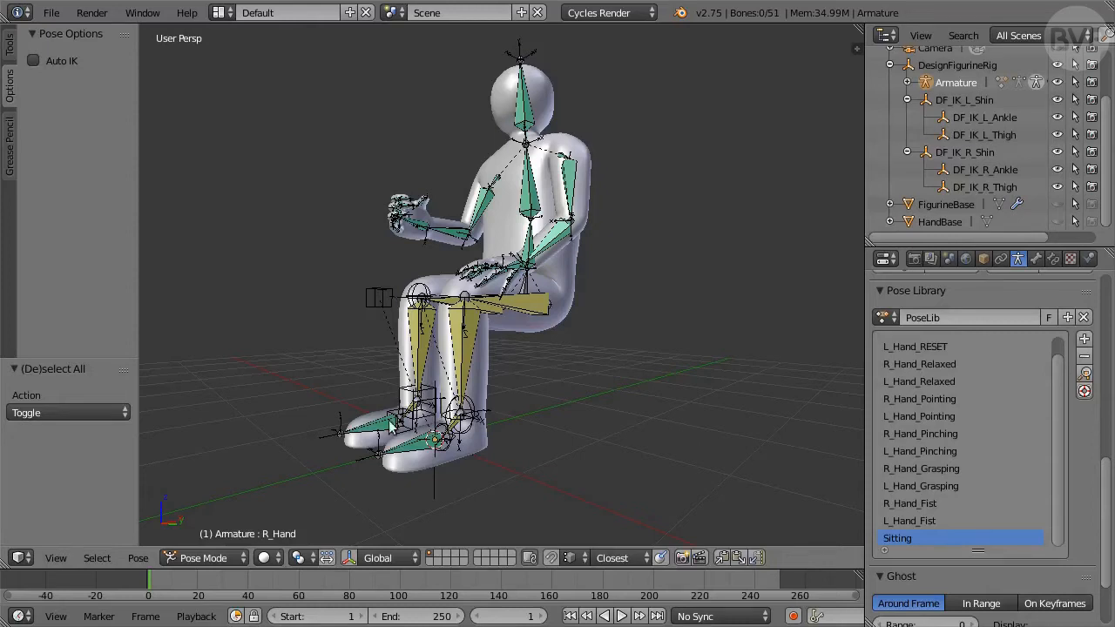
Step: Switch the 3D view area to the text editor and create a new text block named Reset_DF_IK_Targets
{"action": "left_click", "coordinate": [21, 558]}
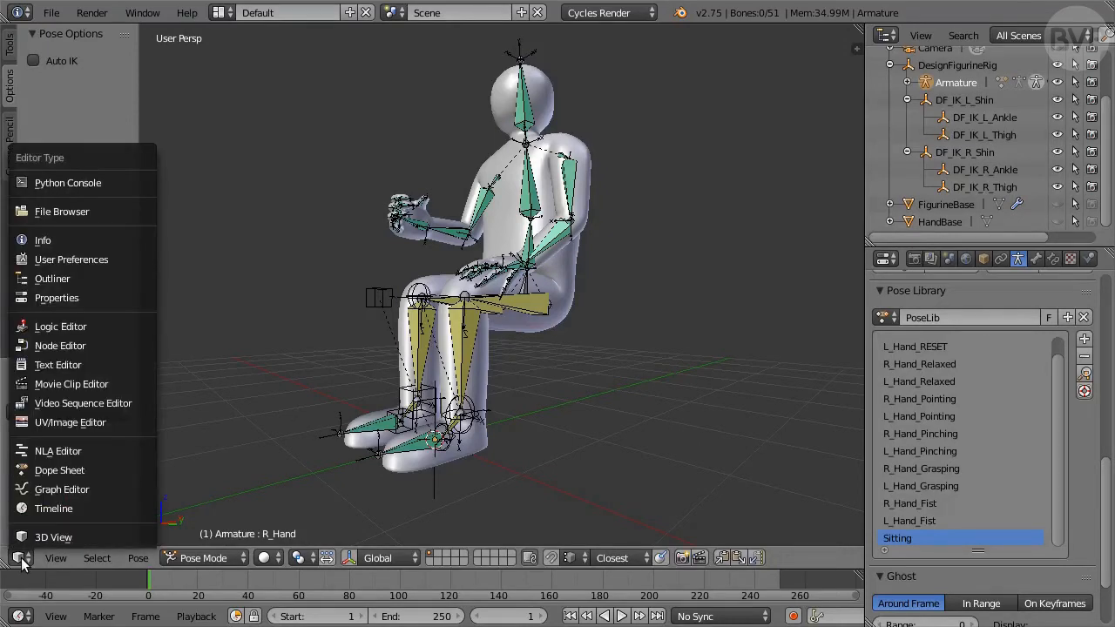
{"action": "left_click", "coordinate": [119, 364]}
{"action": "left_click", "coordinate": [93, 560]}
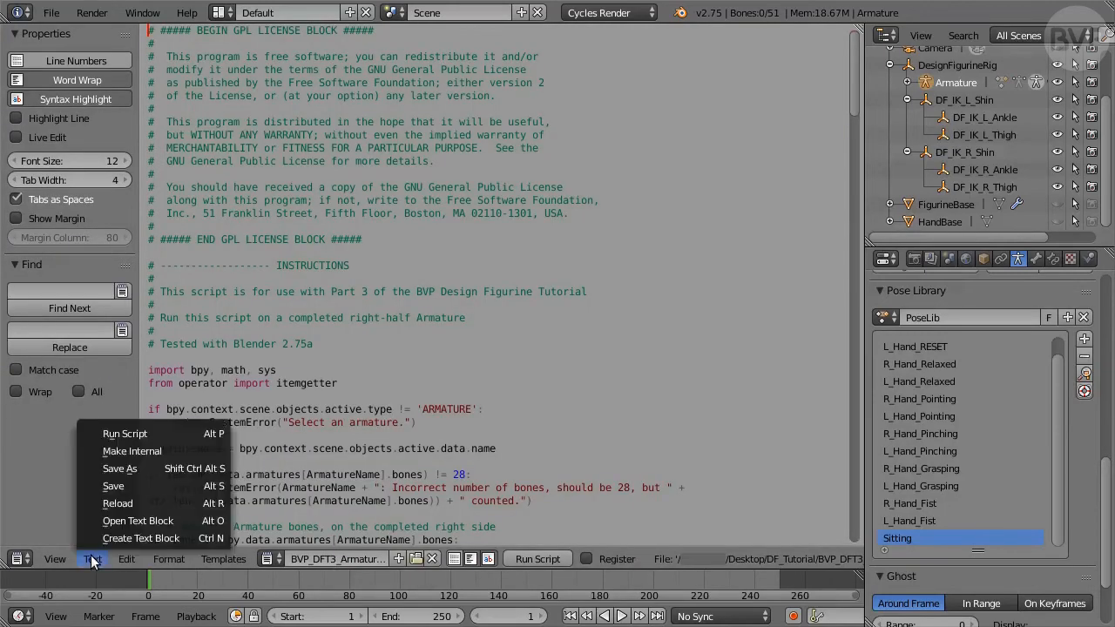
{"action": "left_click", "coordinate": [194, 537]}
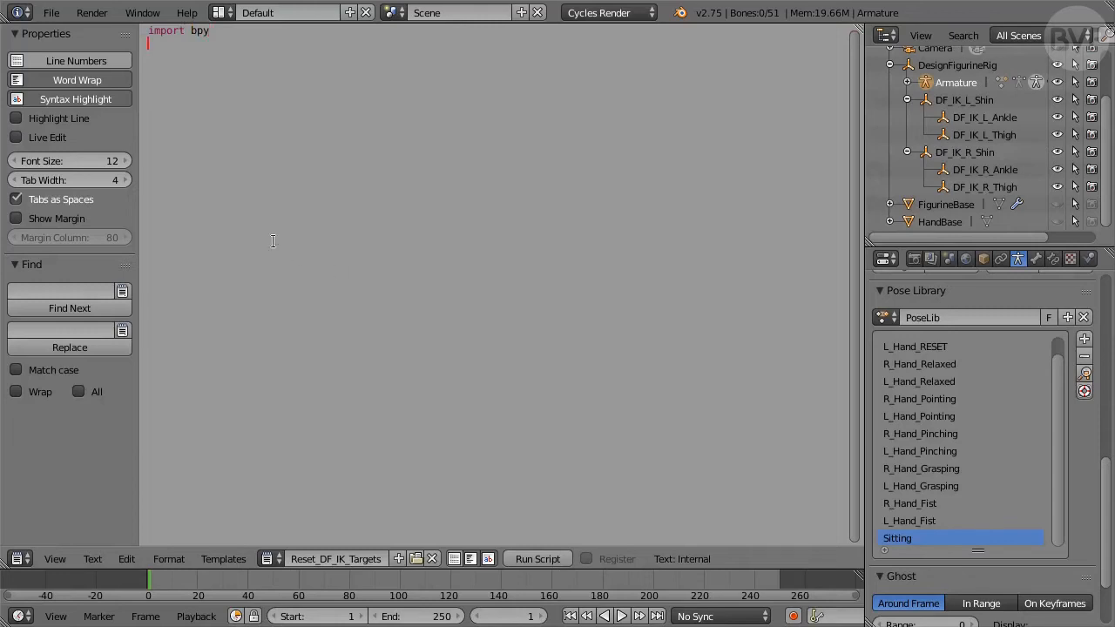
Step: Set the text editor's font size to 16 and add "from mathutils import Vector" below the "import bpy" line
{"action": "left_click", "coordinate": [124, 164]}
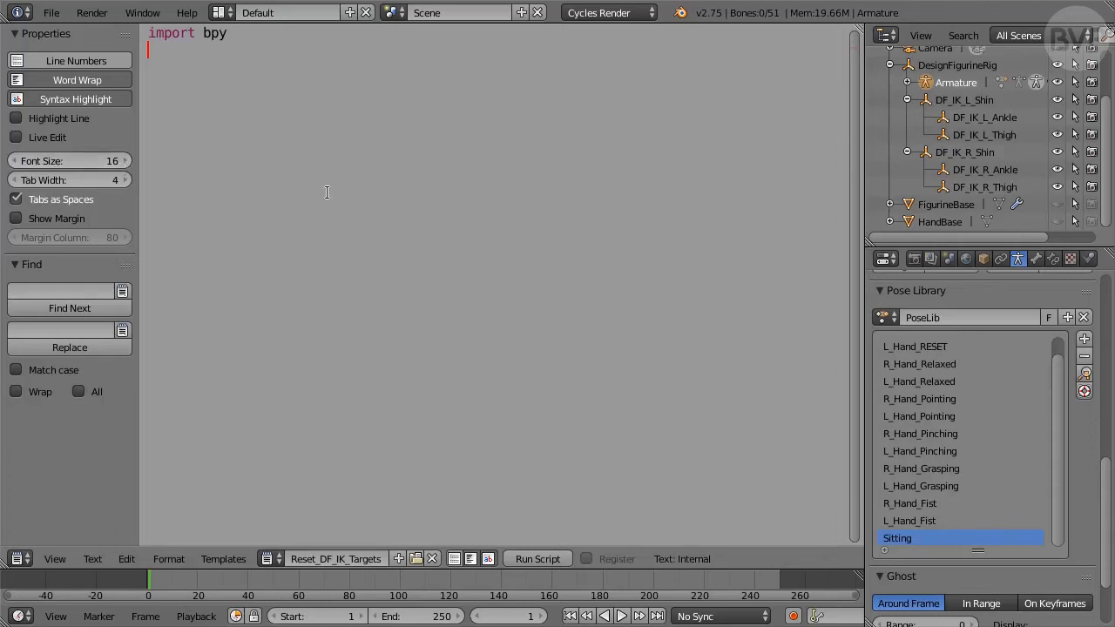
{"action": "type", "text": "m mathutil"}
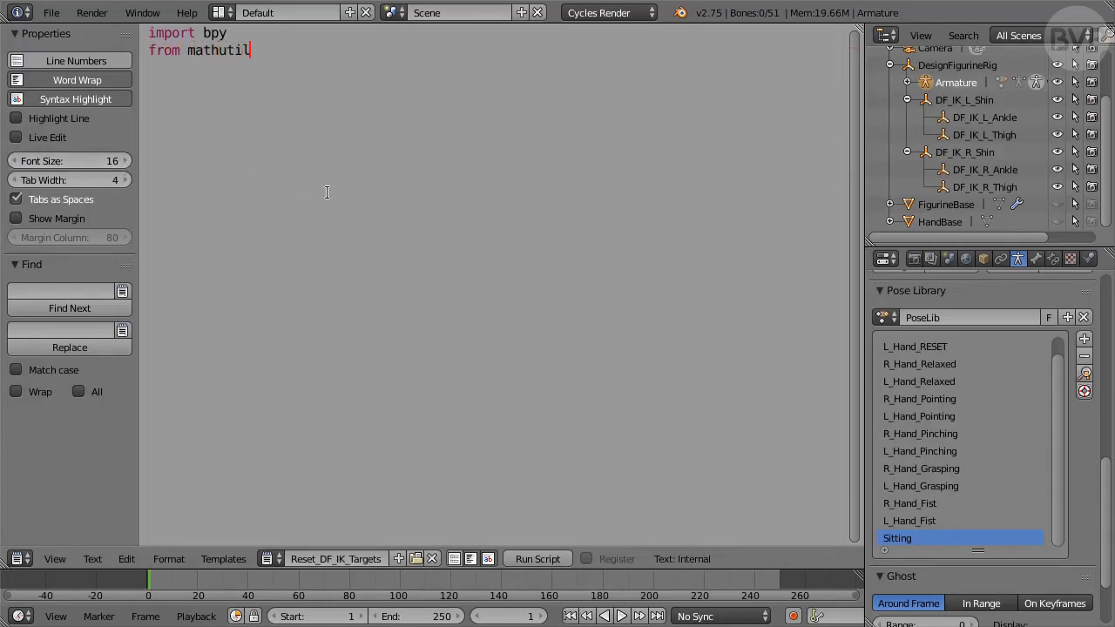
{"action": "type", "text": "s import Vector"}
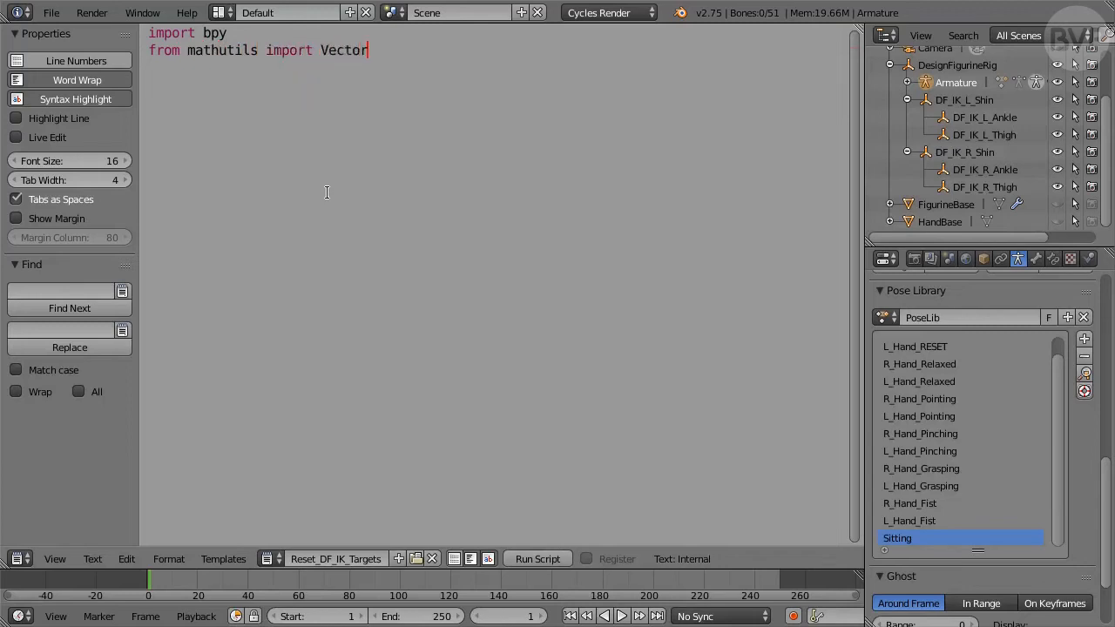
Step: Below the imports, add "Run this script to reset Design Figurine IK target positions" and "Provided the IK targets are present, no selection is needed"
{"action": "key", "text": "Return"}
{"action": "key", "text": "Return"}
{"action": "type", "text": "Run this script to reset Design "}
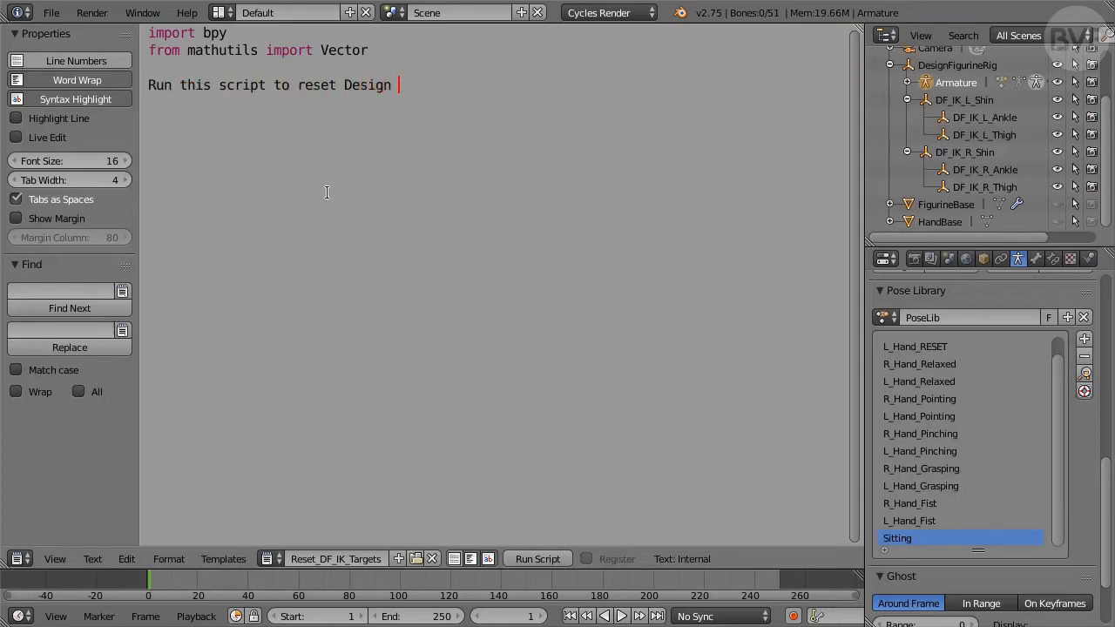
{"action": "type", "text": "Figurine IK tar"}
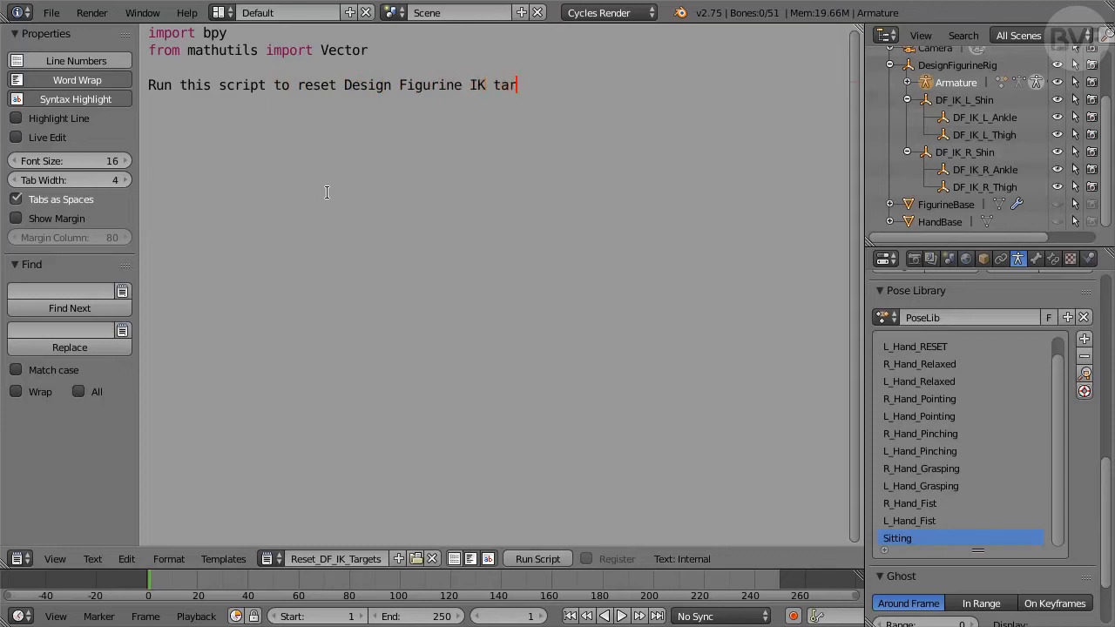
{"action": "type", "text": "get positions"}
{"action": "key", "text": "Return"}
{"action": "type", "text": "P"}
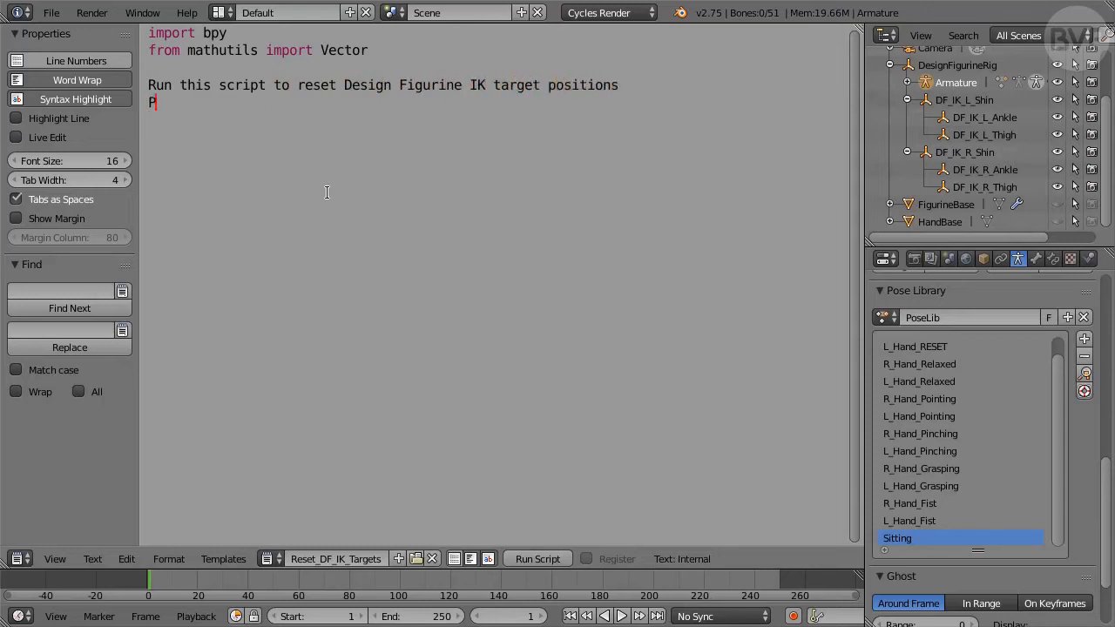
{"action": "type", "text": "rovided the IK t"}
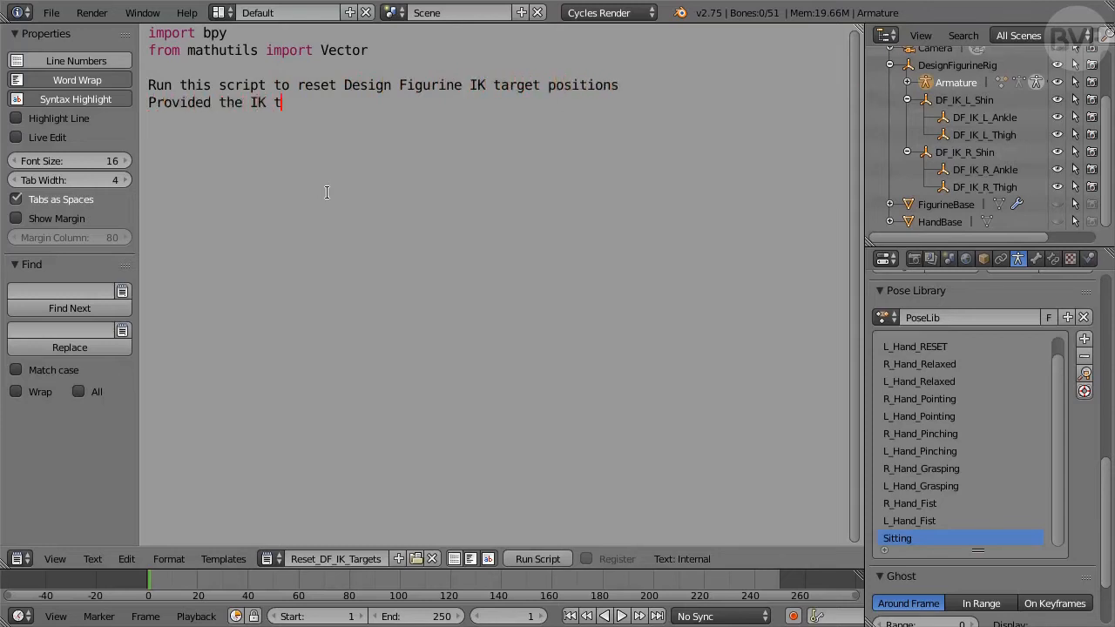
{"action": "type", "text": "argets are present, "}
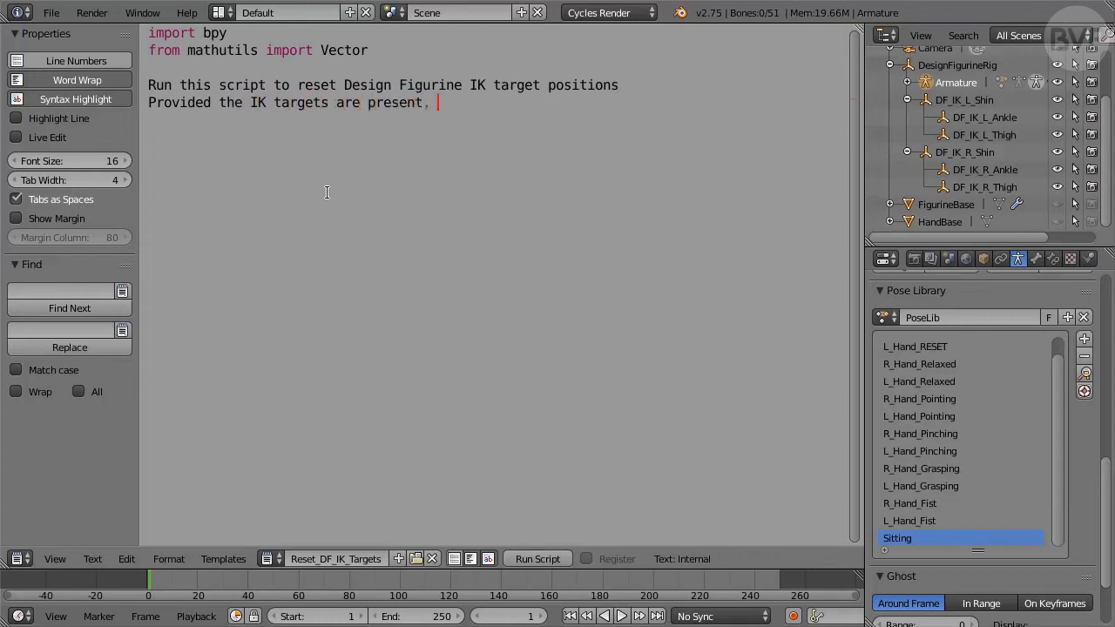
{"action": "type", "text": "no selection is needed"}
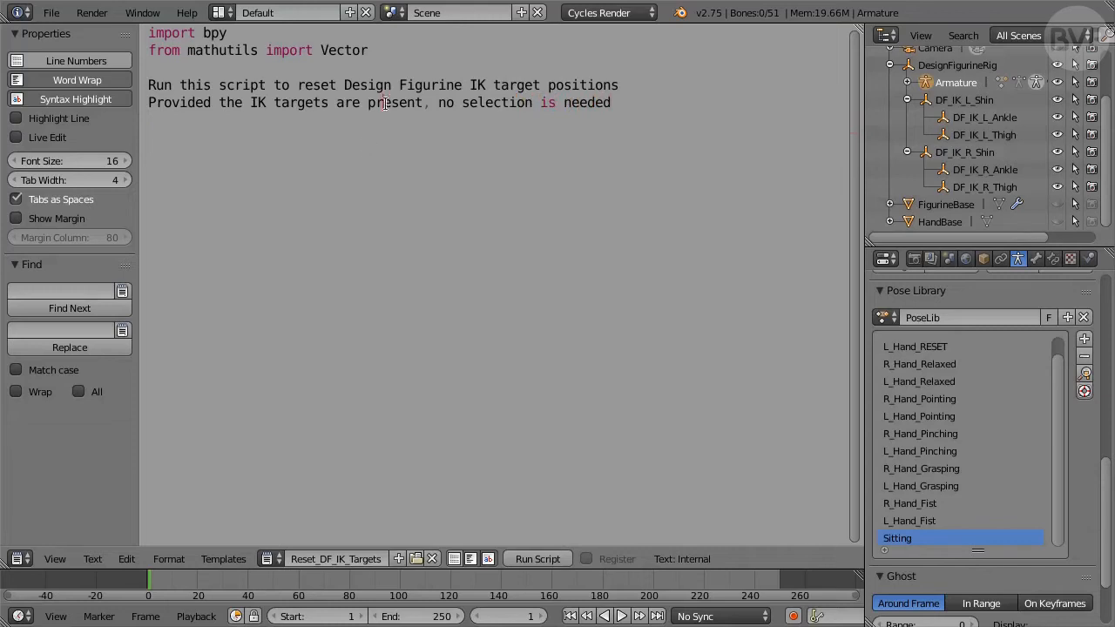
Step: Turn the two description lines below the imports into comments
{"action": "left_click_drag", "start_coordinate": [383, 102], "coordinate": [383, 92]}
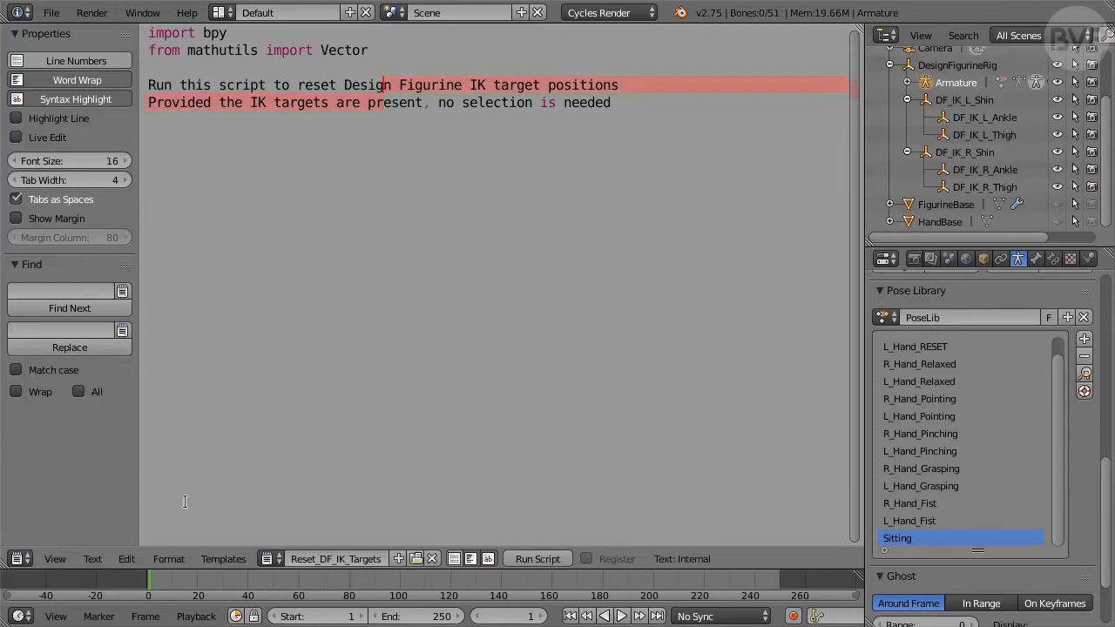
{"action": "left_click", "coordinate": [170, 556]}
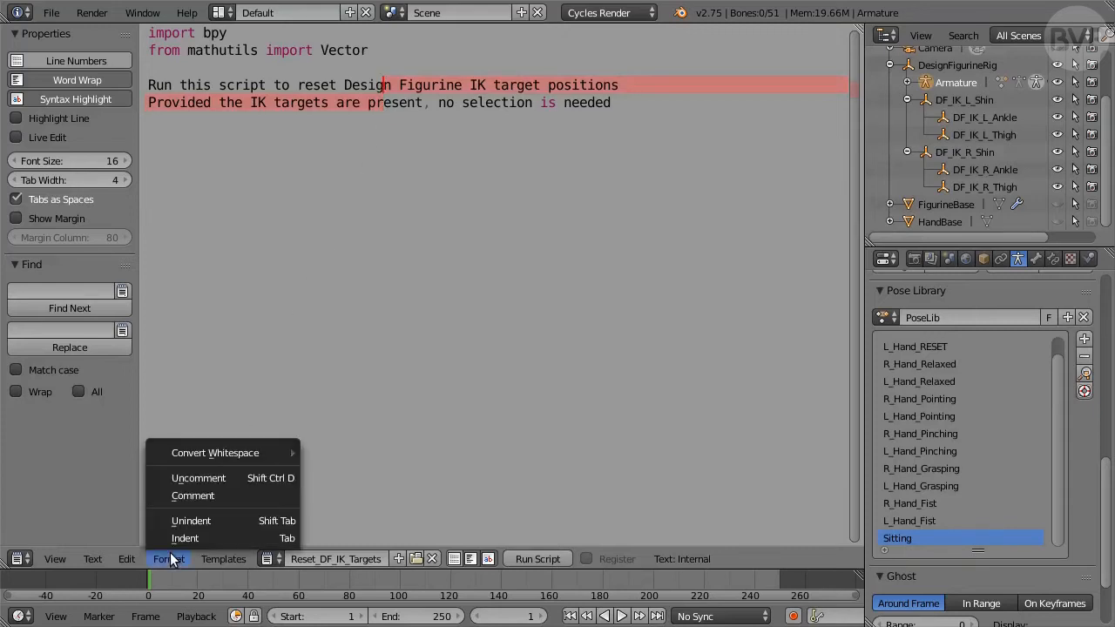
{"action": "left_click", "coordinate": [234, 494]}
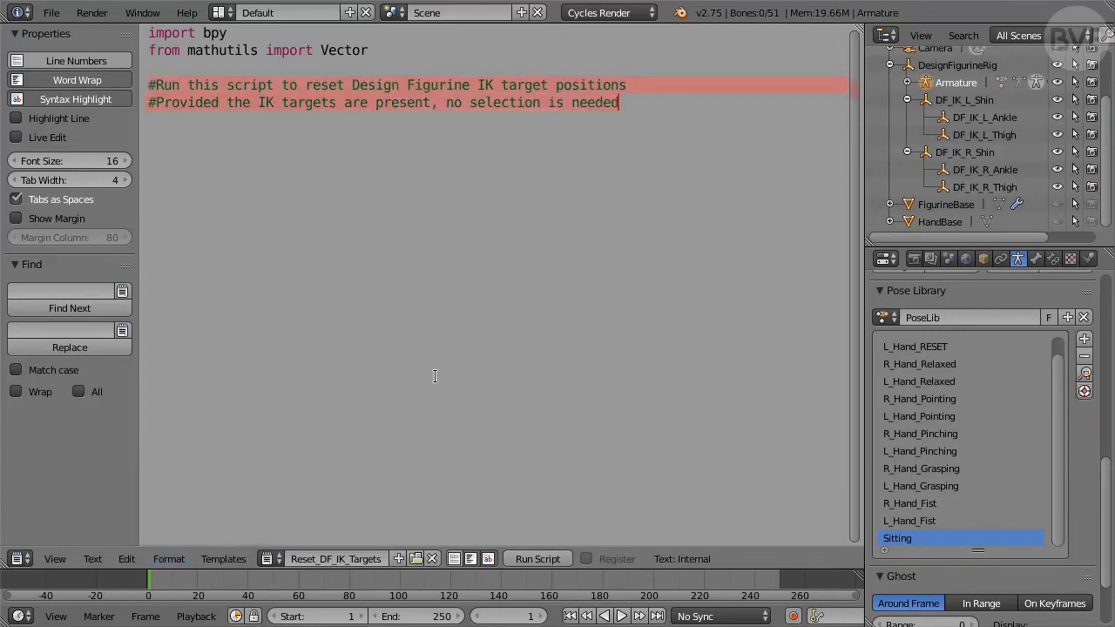
Step: Below the comments, add the line bpy.data.objects['DF_IK_L_Shin'].location = Vector(())
{"action": "left_click", "coordinate": [221, 167]}
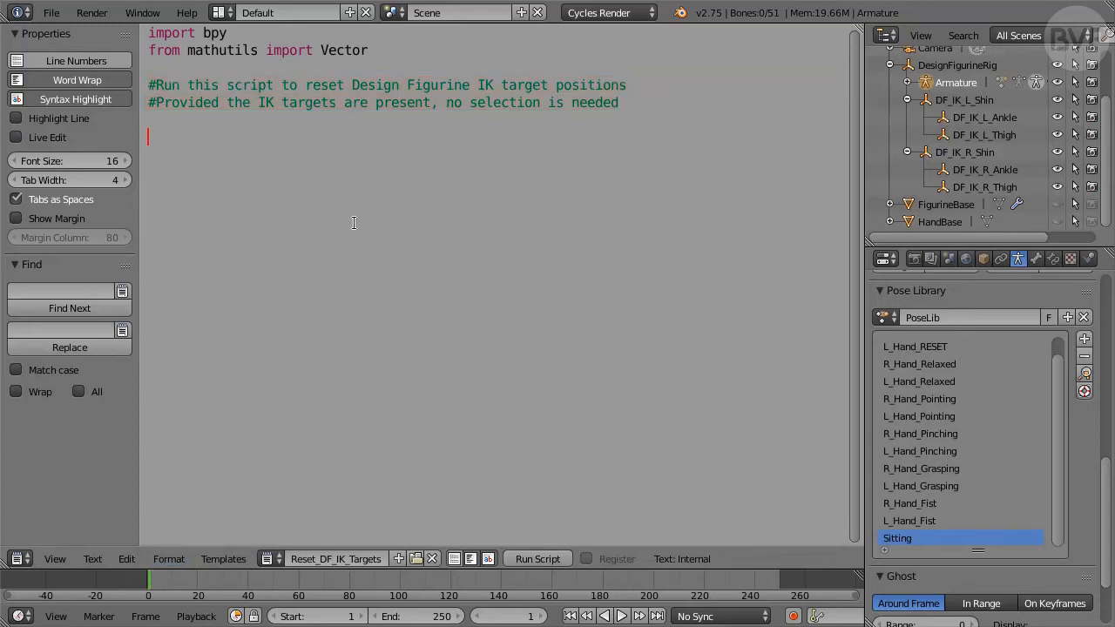
{"action": "type", "text": "bpy.data.objects"}
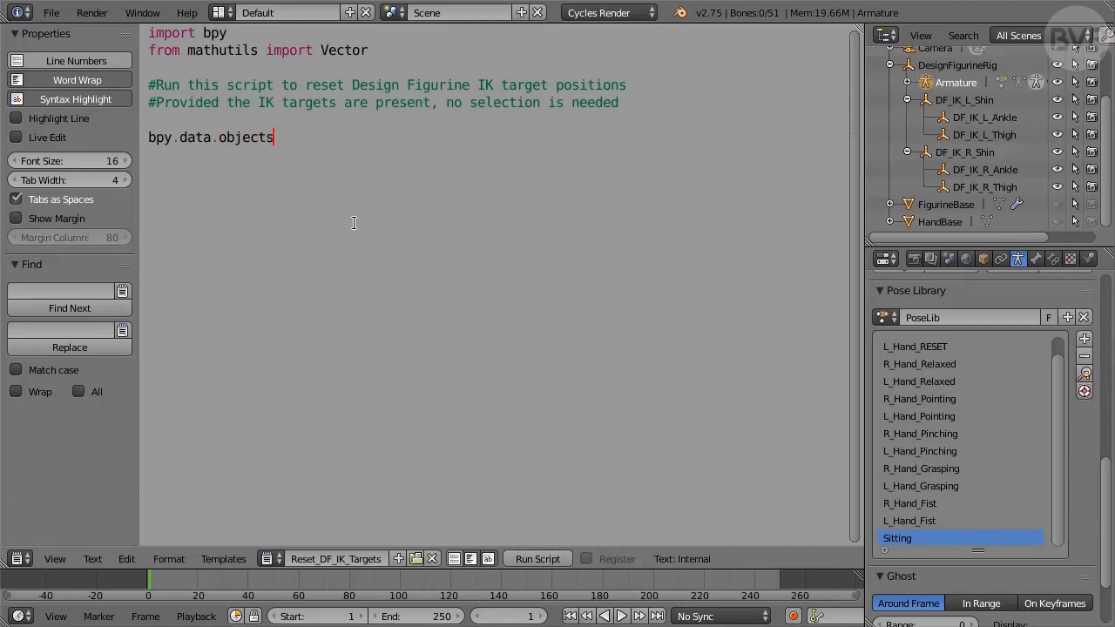
{"action": "type", "text": "['DF_IK_L_Shin'"}
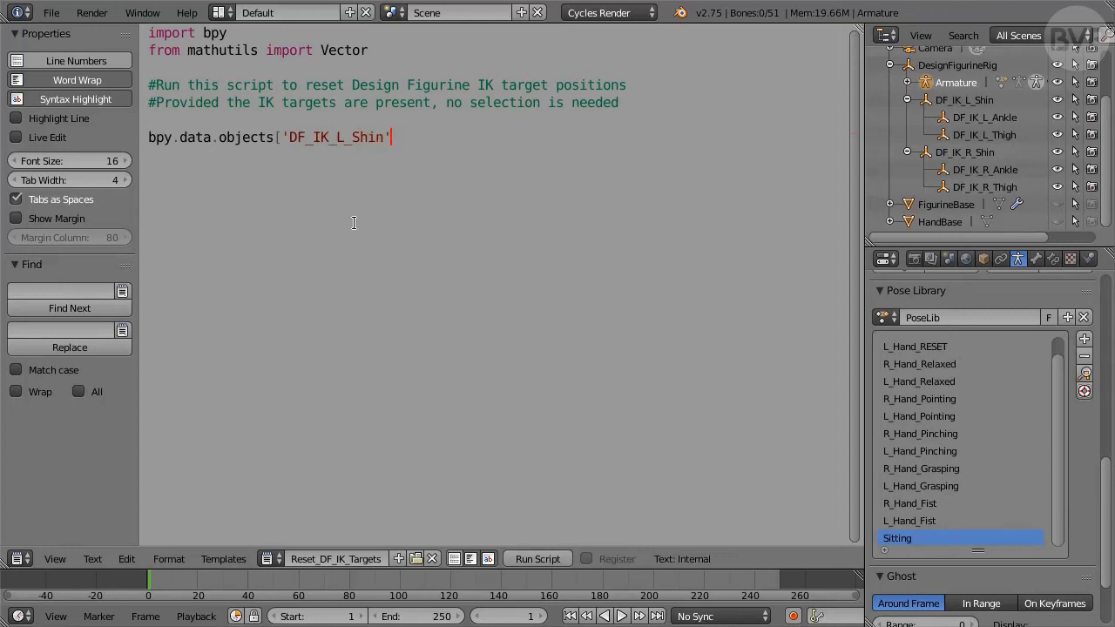
{"action": "type", "text": "].location = Vector"}
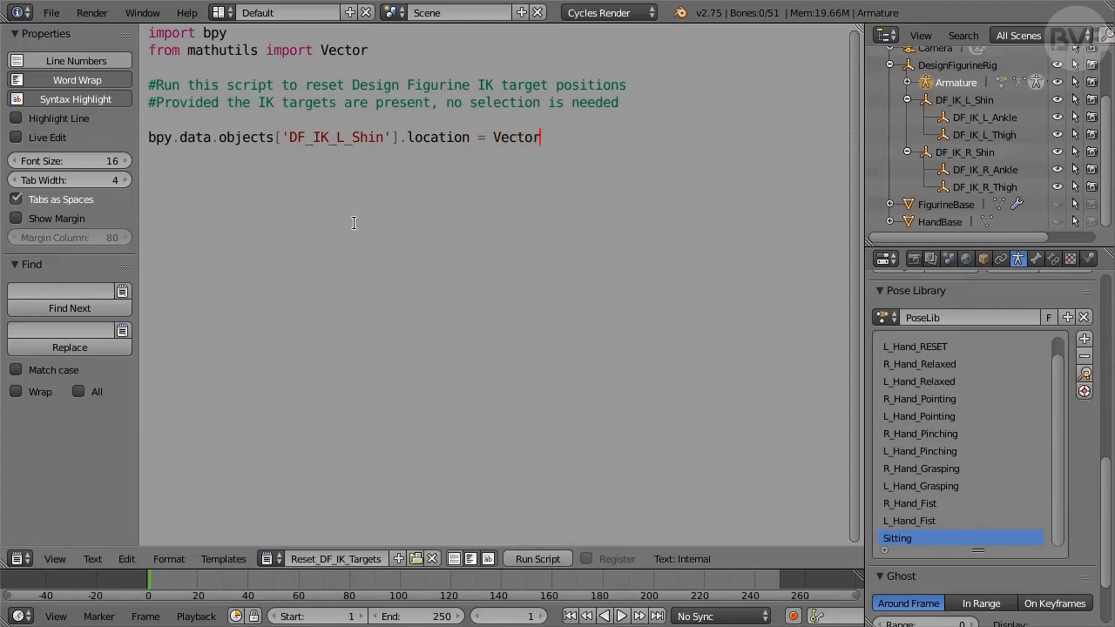
{"action": "type", "text": "(())"}
Step: Copy the DF_IK_L_Shin location line and paste it five times on new lines directly below it
{"action": "left_click_drag", "start_coordinate": [580, 140], "coordinate": [183, 182]}
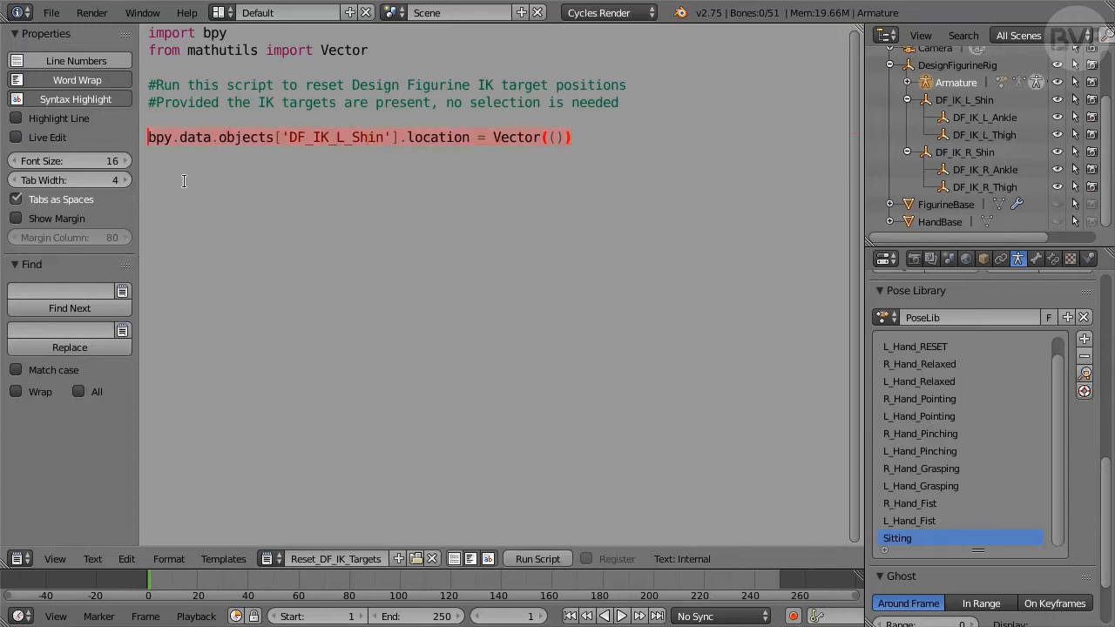
{"action": "left_click", "coordinate": [130, 560]}
{"action": "left_click", "coordinate": [158, 475]}
{"action": "left_click", "coordinate": [580, 262]}
{"action": "left_click", "coordinate": [130, 560]}
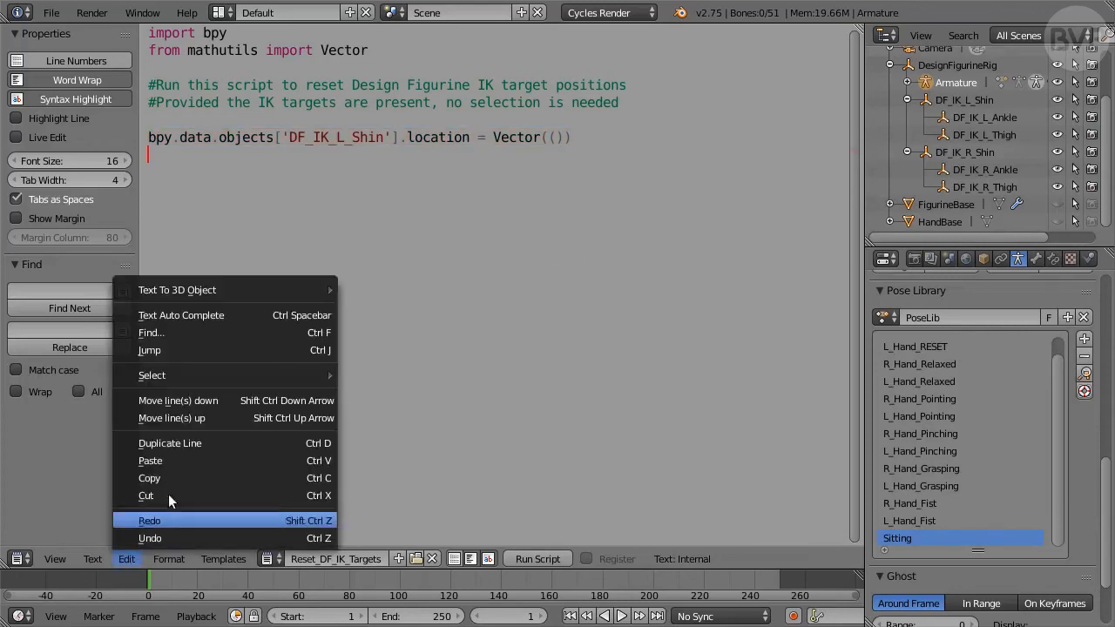
{"action": "left_click", "coordinate": [168, 520]}
{"action": "key", "text": "Return"}
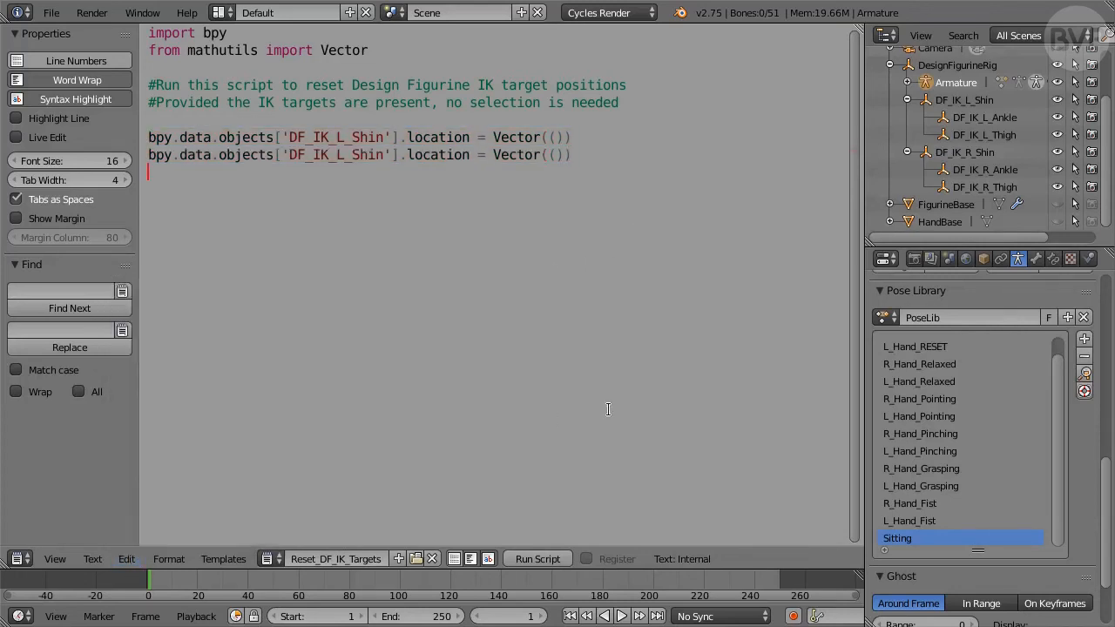
{"action": "key", "text": "ctrl+v"}
{"action": "key", "text": "Return"}
{"action": "key", "text": "ctrl+v"}
{"action": "key", "text": "Return"}
{"action": "key", "text": "ctrl+v"}
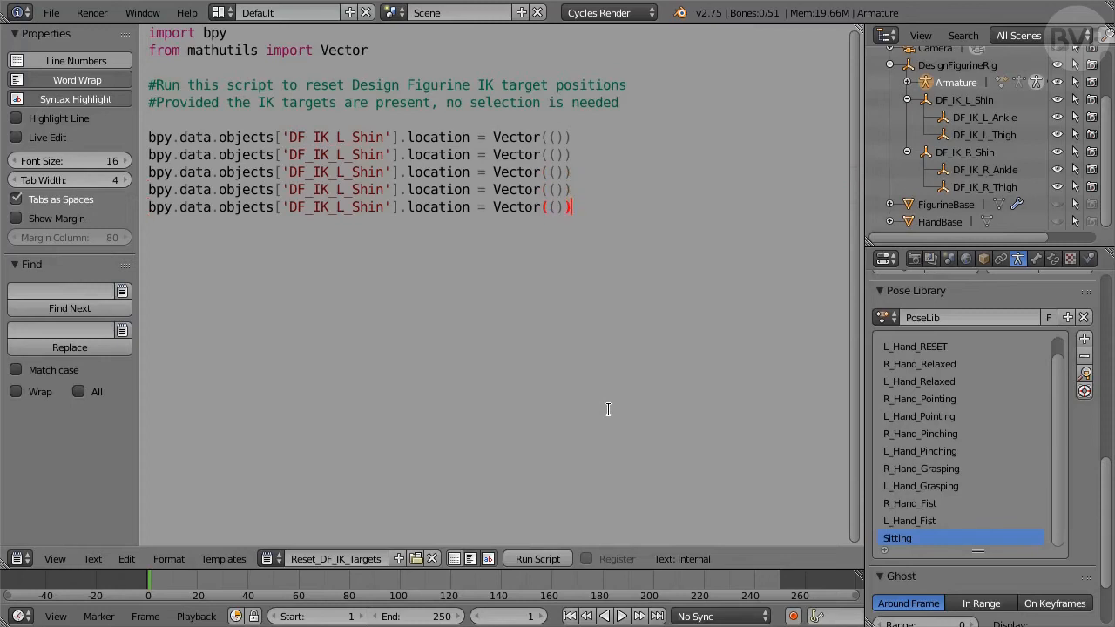
{"action": "key", "text": "Return"}
{"action": "key", "text": "ctrl+v"}
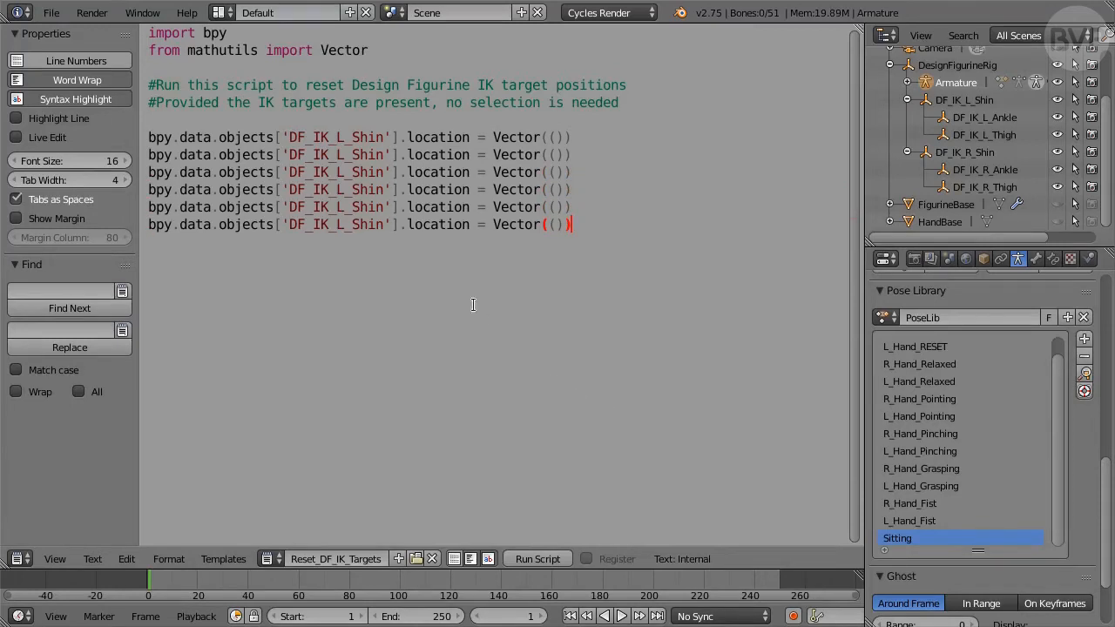
Step: Change the object name in the second location line to DF_IK_L_Ankle and in the third to DF_IK_L_Thigh
{"action": "left_click", "coordinate": [383, 154]}
{"action": "key", "text": "BackSpace"}
{"action": "key", "text": "BackSpace"}
{"action": "key", "text": "BackSpace"}
{"action": "key", "text": "BackSpace"}
{"action": "type", "text": "Ankle"}
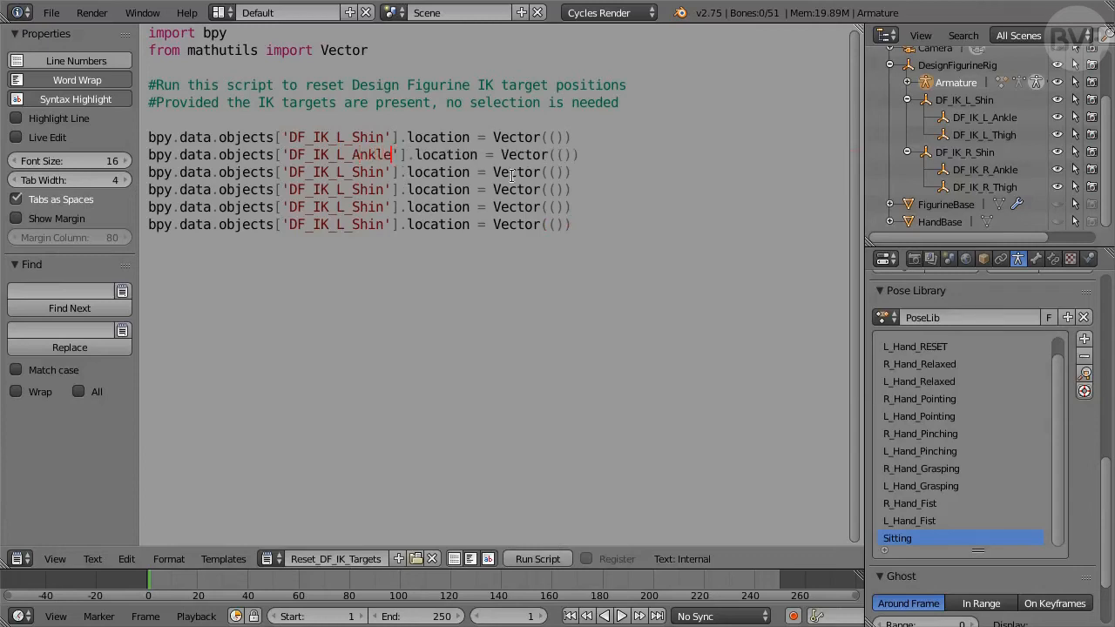
{"action": "key", "text": "Down"}
{"action": "key", "text": "Left"}
{"action": "key", "text": "BackSpace"}
{"action": "key", "text": "BackSpace"}
{"action": "key", "text": "BackSpace"}
{"action": "key", "text": "BackSpace"}
{"action": "type", "text": "Thigh"}
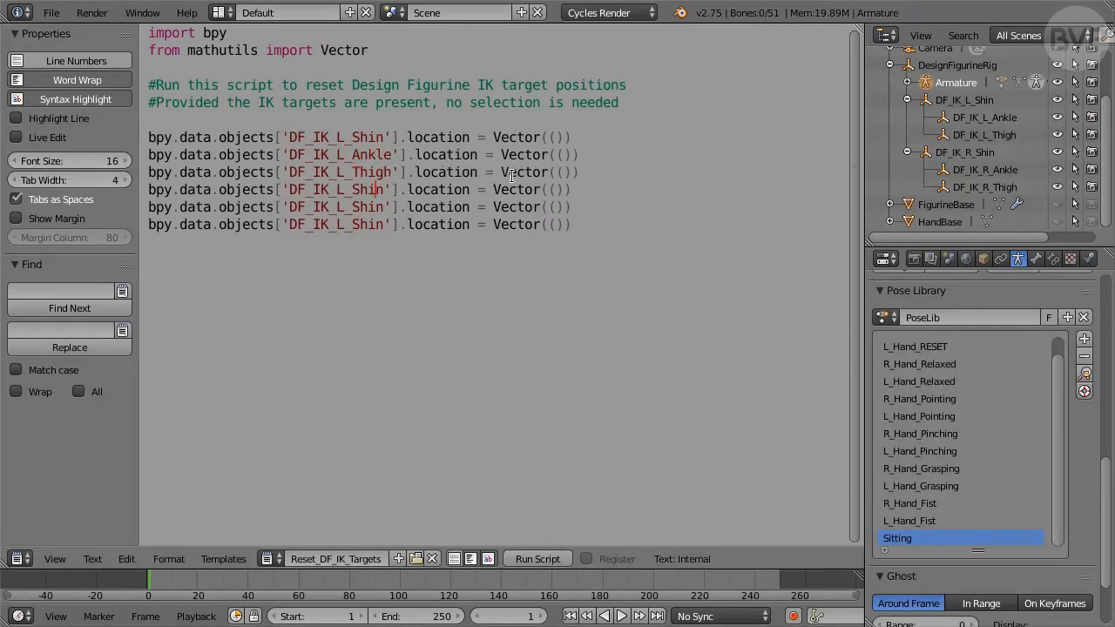
Step: Change the object name in the fourth location line to DF_IK_R_Shin and in the fifth to DF_IK_R_Ankle
{"action": "key", "text": "BackSpace"}
{"action": "type", "text": "R"}
{"action": "key", "text": "Down"}
{"action": "key", "text": "BackSpace"}
{"action": "type", "text": "R"}
{"action": "key", "text": "Right"}
{"action": "key", "text": "BackSpace"}
{"action": "key", "text": "BackSpace"}
{"action": "key", "text": "BackSpace"}
{"action": "key", "text": "BackSpace"}
{"action": "type", "text": "Ankle"}
Step: Change the object name in the sixth location line to DF_IK_R_Thigh
{"action": "key", "text": "Down"}
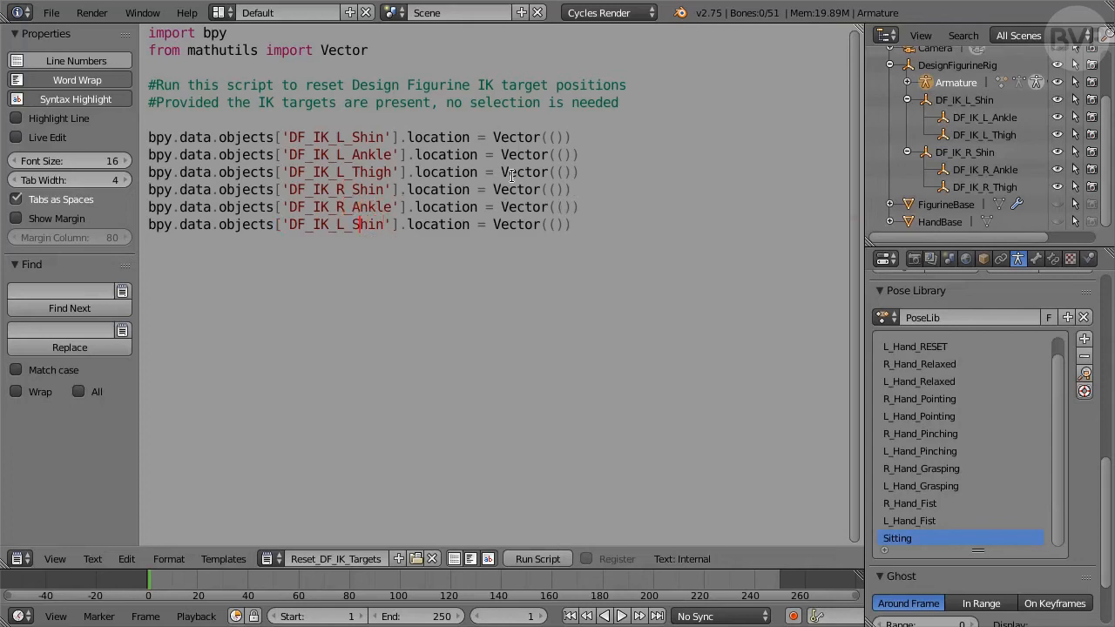
{"action": "key", "text": "Left"}
{"action": "key", "text": "BackSpace"}
{"action": "type", "text": "R"}
{"action": "key", "text": "Right"}
{"action": "key", "text": "Right"}
{"action": "key", "text": "Right"}
{"action": "key", "text": "Right"}
{"action": "key", "text": "Right"}
{"action": "key", "text": "BackSpace"}
{"action": "key", "text": "BackSpace"}
{"action": "key", "text": "BackSpace"}
{"action": "key", "text": "BackSpace"}
{"action": "type", "text": "T"}
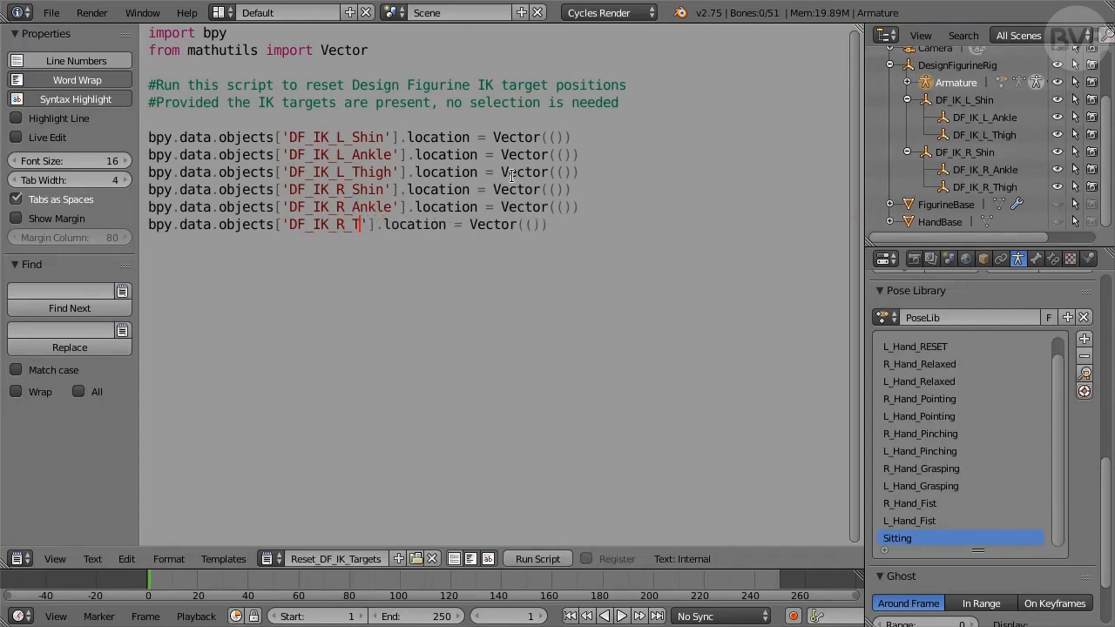
{"action": "type", "text": "high"}
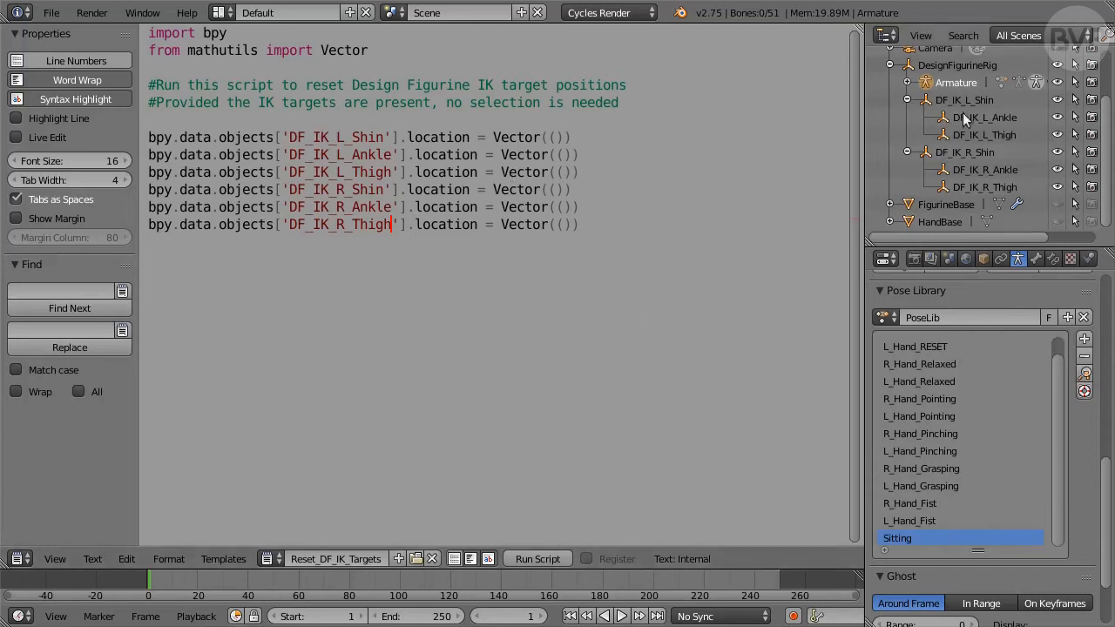
Step: Look up the DF_IK_L_Shin object's location and enter 0.32, 0.024, 0.27 in its script vector
{"action": "left_click", "coordinate": [980, 97]}
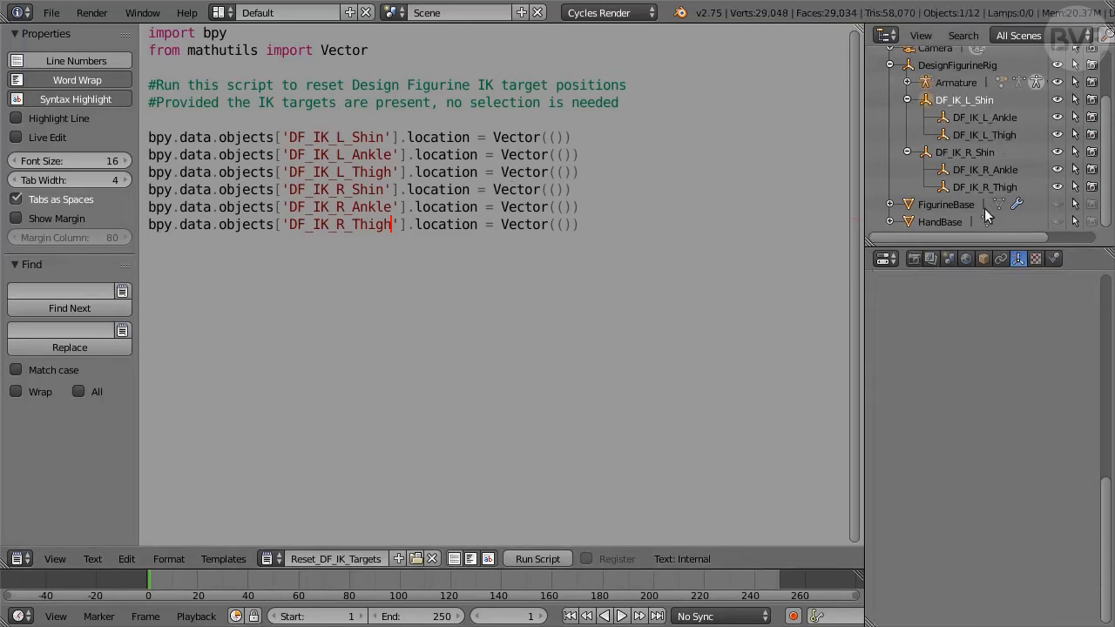
{"action": "left_click", "coordinate": [982, 258]}
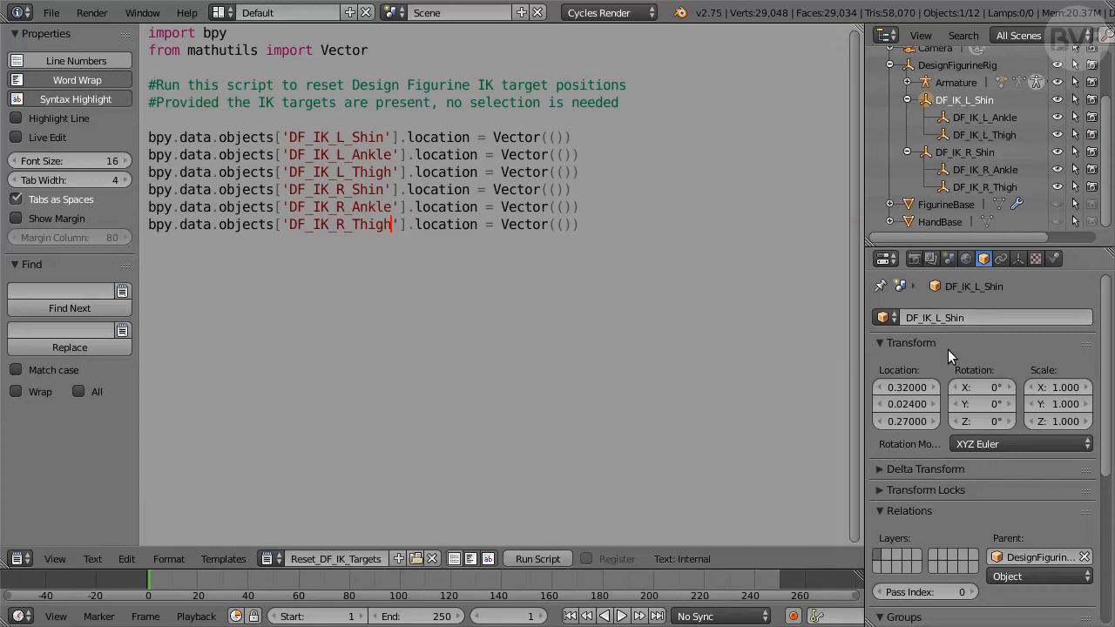
{"action": "left_click_drag", "start_coordinate": [868, 349], "coordinate": [801, 349]}
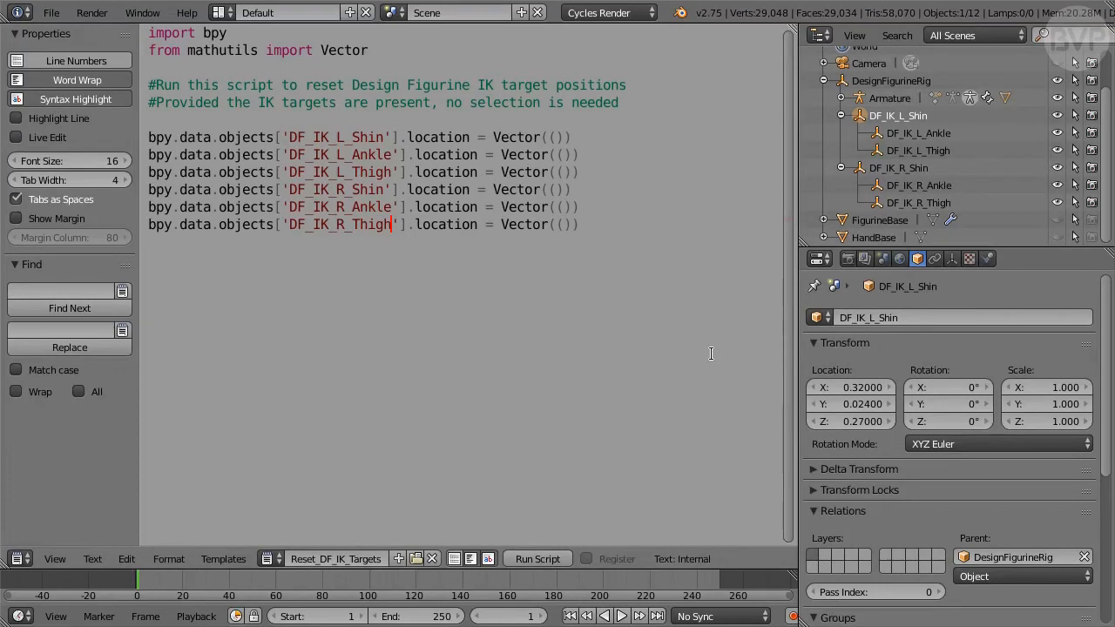
{"action": "left_click", "coordinate": [556, 137]}
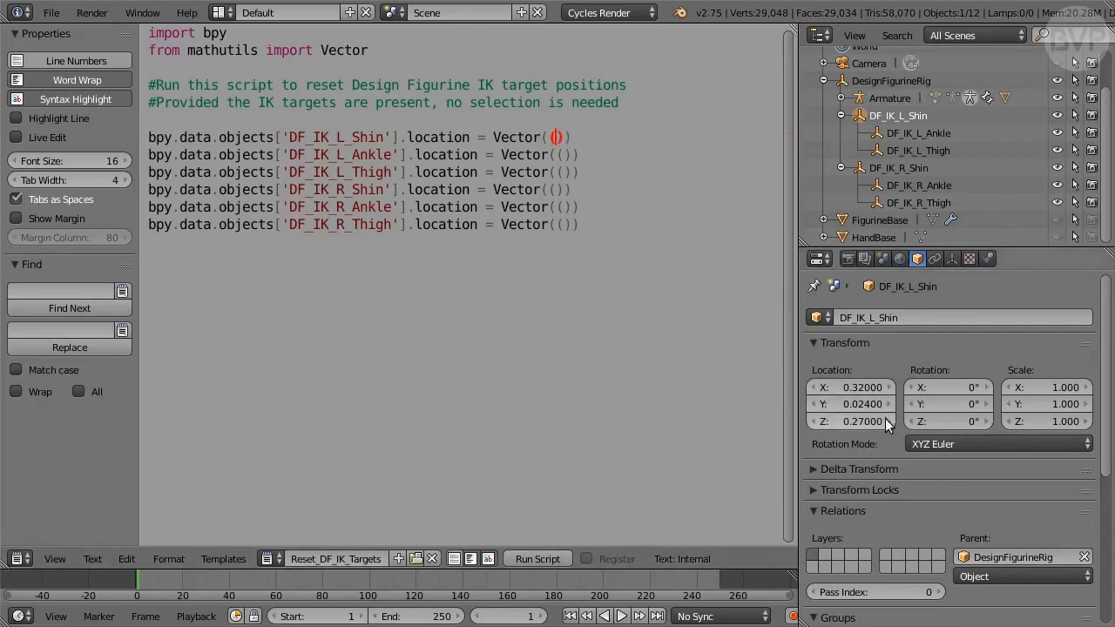
{"action": "type", "text": "0.32"}
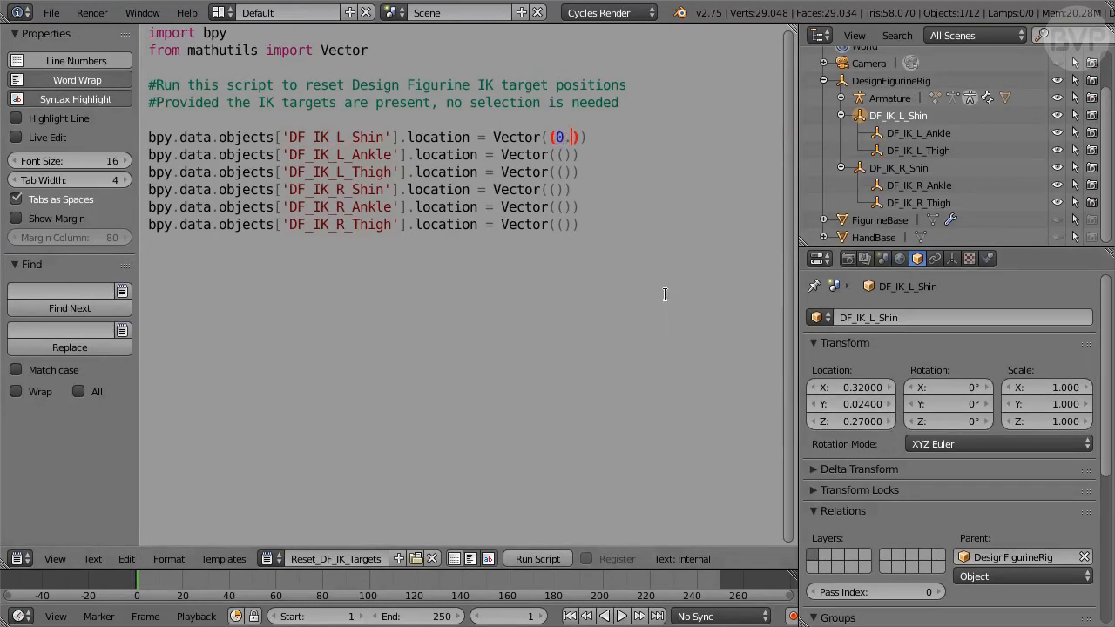
{"action": "type", "text": ", 0.02"}
{"action": "type", "text": "4, 0.2"}
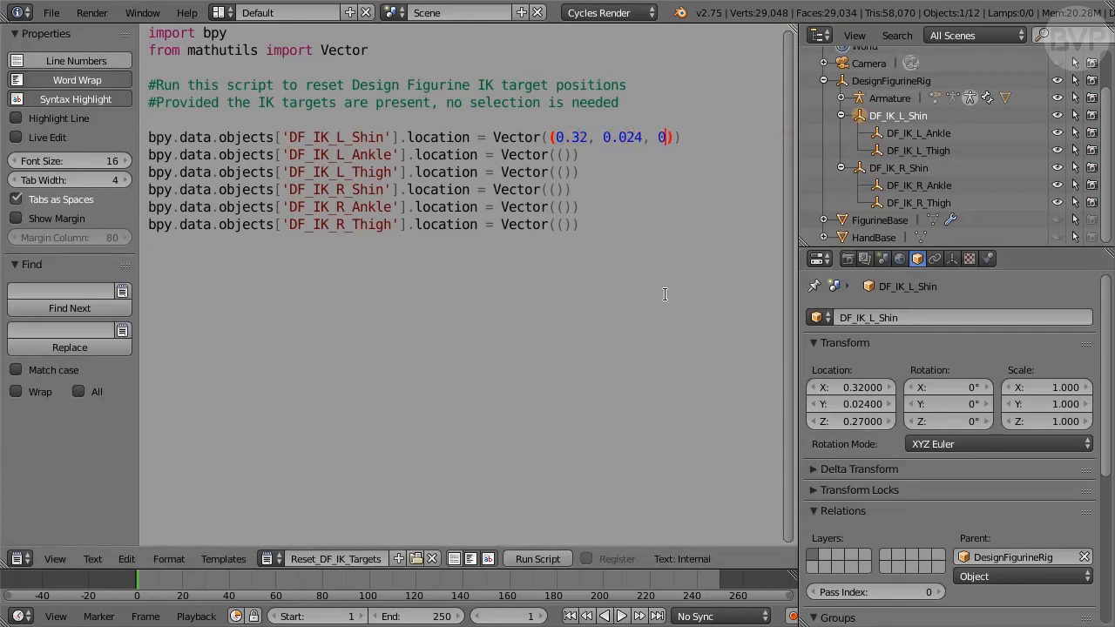
{"action": "type", "text": "7"}
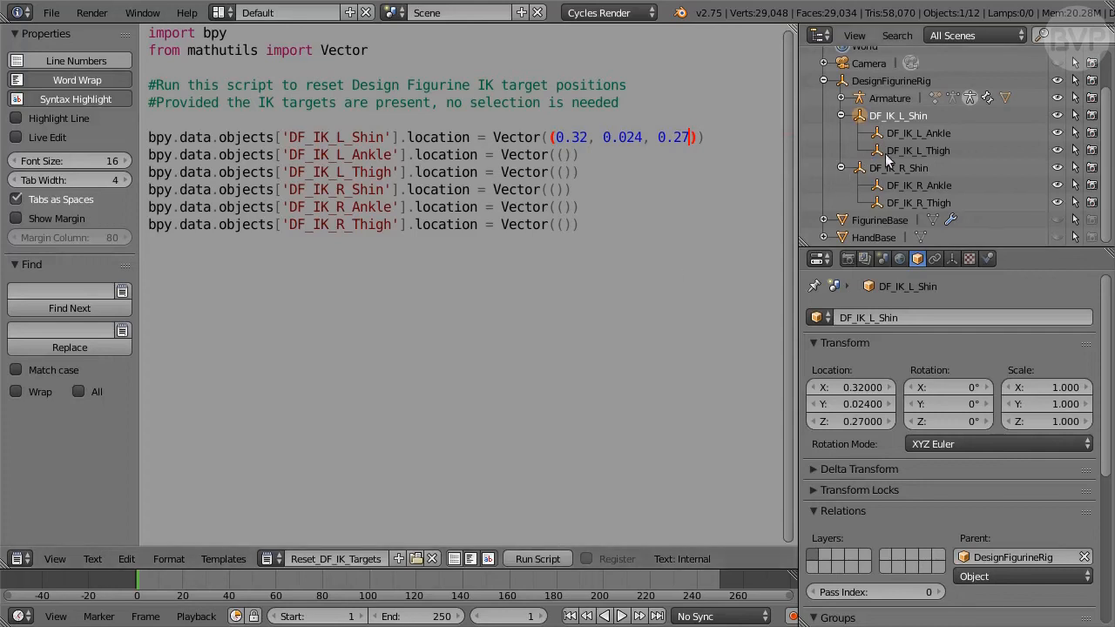
Step: Fill in the location vectors for DF_IK_L_Ankle as 0.32, -0.156, 0.127 and DF_IK_L_Thigh as 0.32, -0.376, 1.217
{"action": "left_click", "coordinate": [934, 134]}
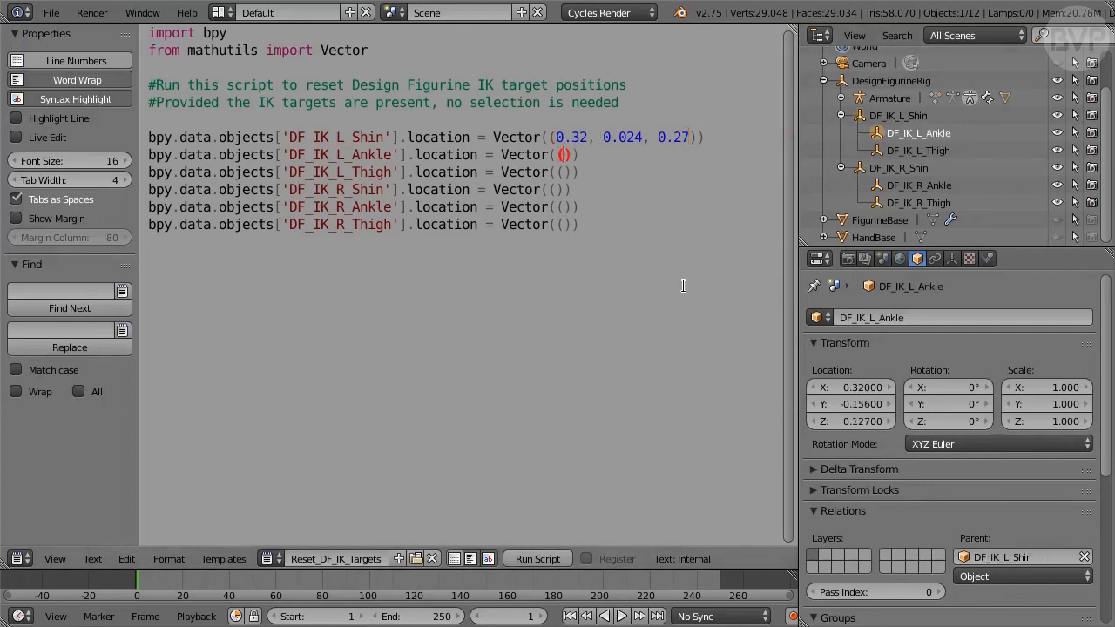
{"action": "type", "text": "0.32, -0.156, 0.127"}
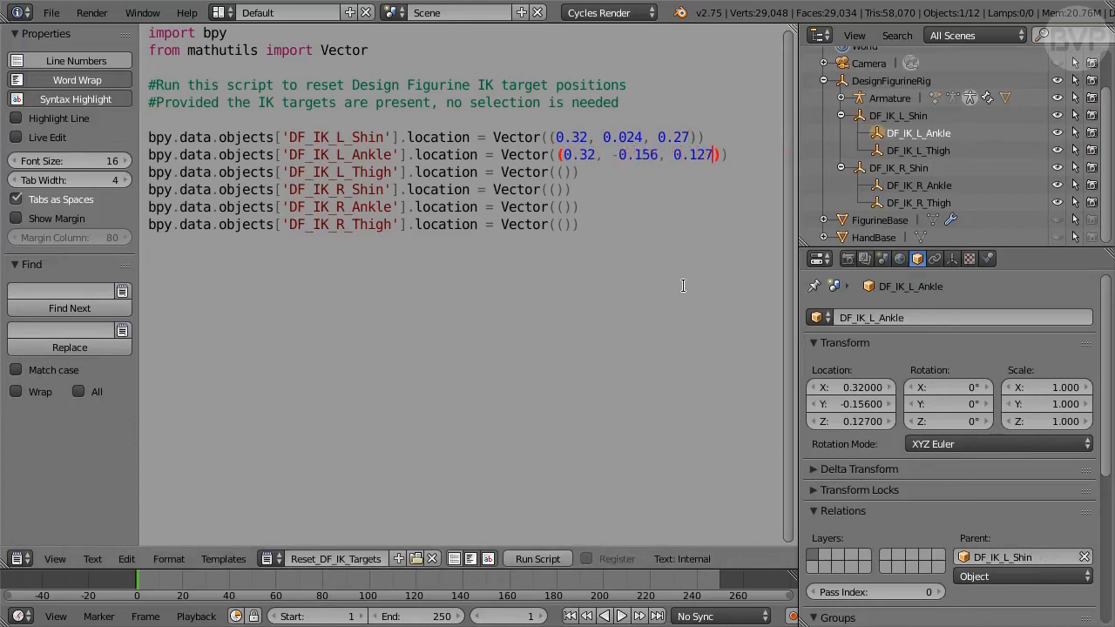
{"action": "left_click", "coordinate": [920, 150]}
{"action": "key", "text": "Down"}
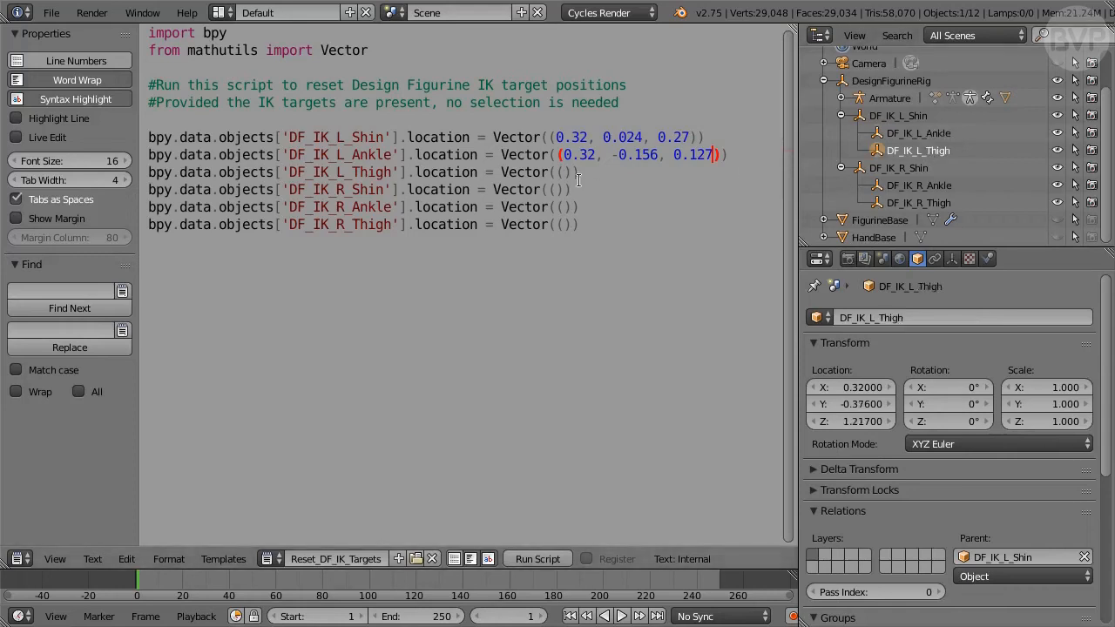
{"action": "key", "text": "Left"}
{"action": "key", "text": "Left"}
{"action": "type", "text": "0.32, -0.376, 1.217"}
Step: Select DF_IK_R_Shin to show its location and enter -0.32, 0.024, 0.27 in its script vector
{"action": "left_click", "coordinate": [911, 169]}
{"action": "key", "text": "Down"}
{"action": "key", "text": "Left"}
{"action": "key", "text": "Left"}
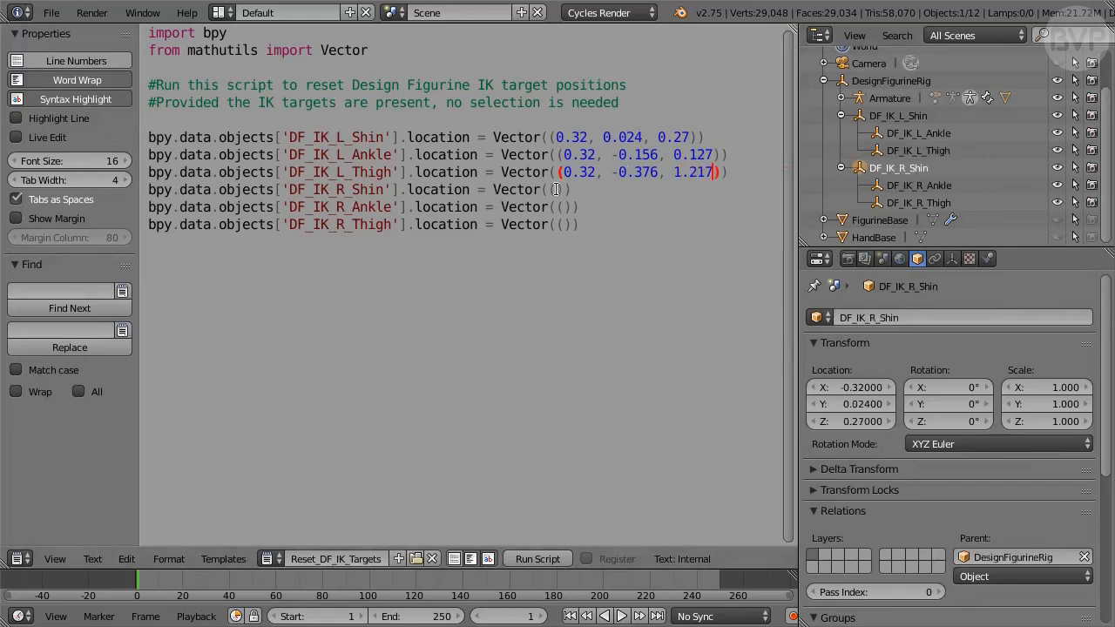
{"action": "type", "text": "-0.32, 0.024, 0.27"}
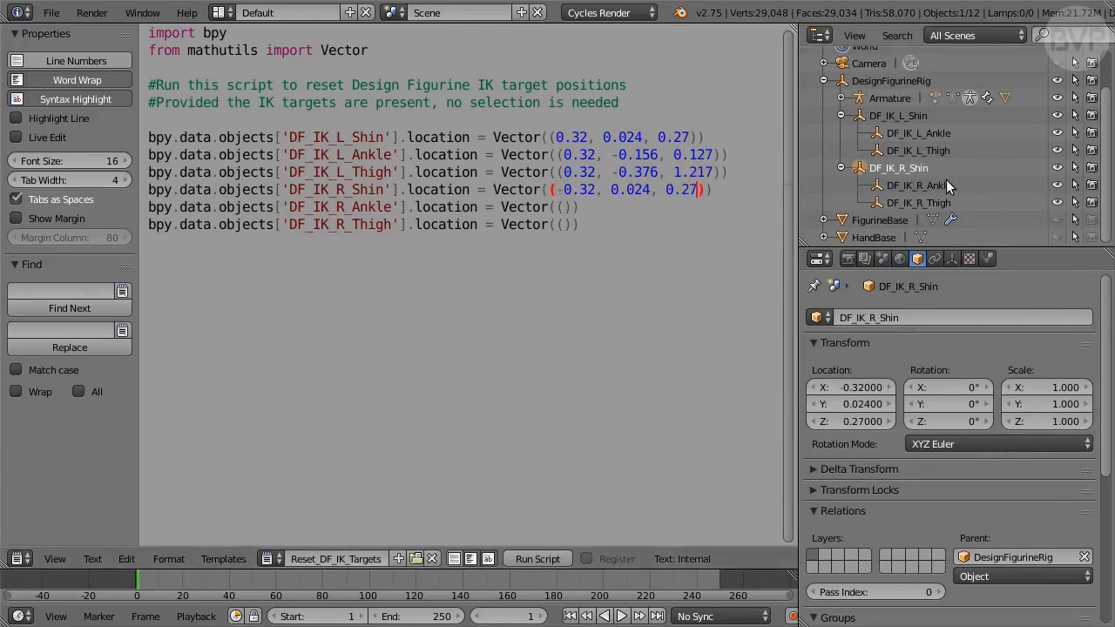
Step: Select DF_IK_R_Ankle to show its location and enter -0.32, -0.156, 0.127 in its script vector
{"action": "left_click", "coordinate": [918, 185]}
{"action": "key", "text": "Down"}
{"action": "key", "text": "Left"}
{"action": "key", "text": "Left"}
{"action": "type", "text": "-0.32, -0.156, 0.127"}
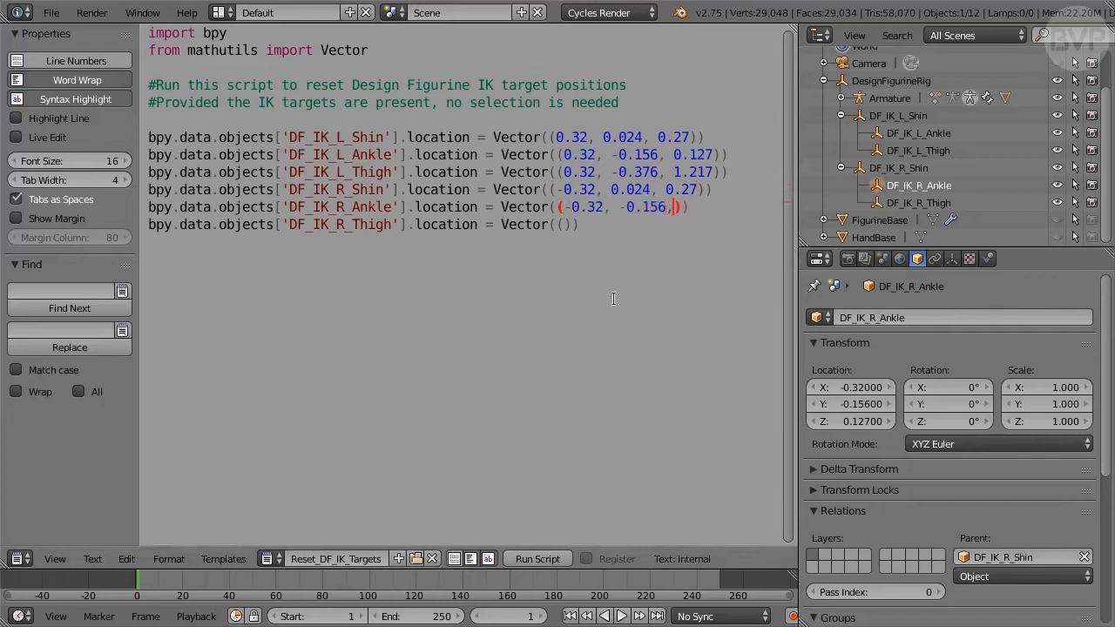
Step: Select DF_IK_R_Thigh to show its location and enter -0.32, -0.376, 1.217 in its script vector
{"action": "left_click", "coordinate": [918, 202]}
{"action": "key", "text": "Down"}
{"action": "key", "text": "Left"}
{"action": "key", "text": "Left"}
{"action": "type", "text": "-0.32, -0.376, "}
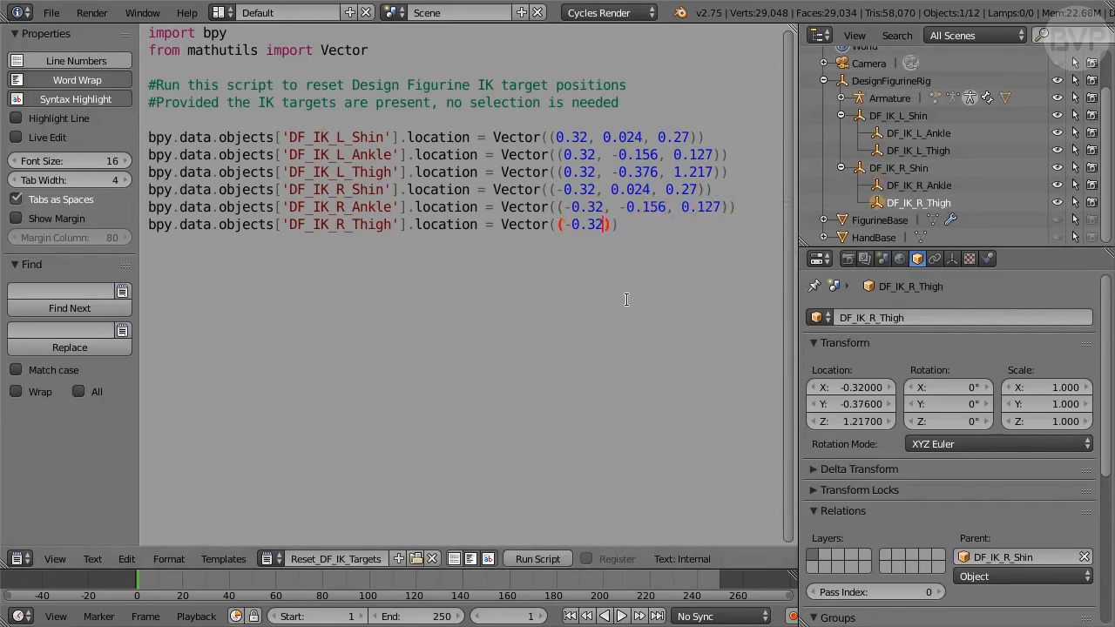
{"action": "type", "text": "1.217"}
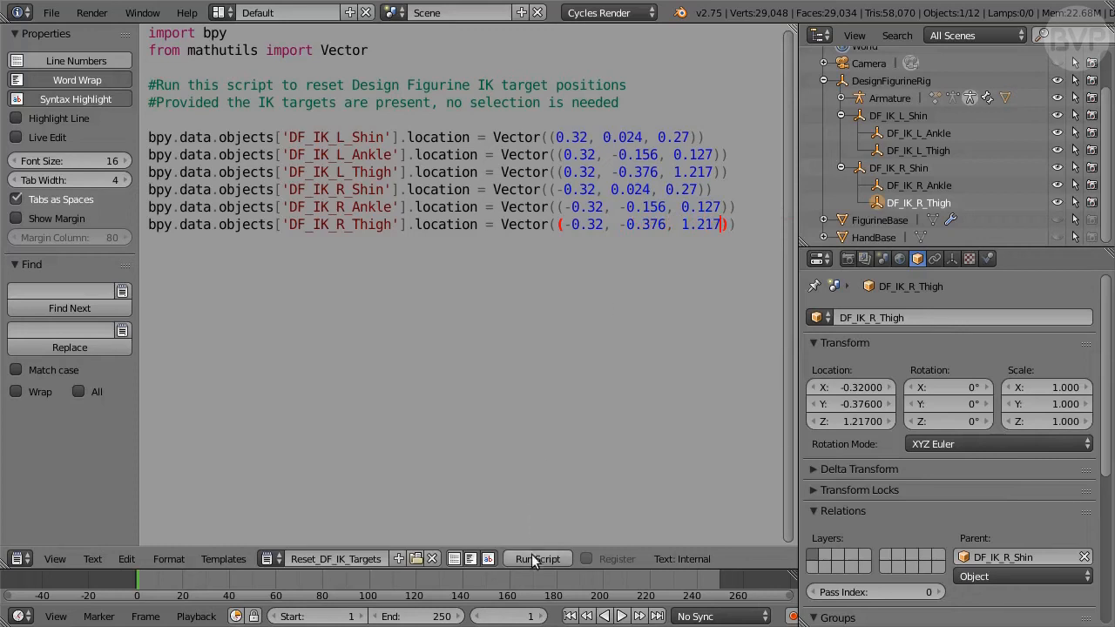
Step: Run the Reset_DF_IK_Targets script and change the text editor area back to the 3D View
{"action": "left_click", "coordinate": [562, 559]}
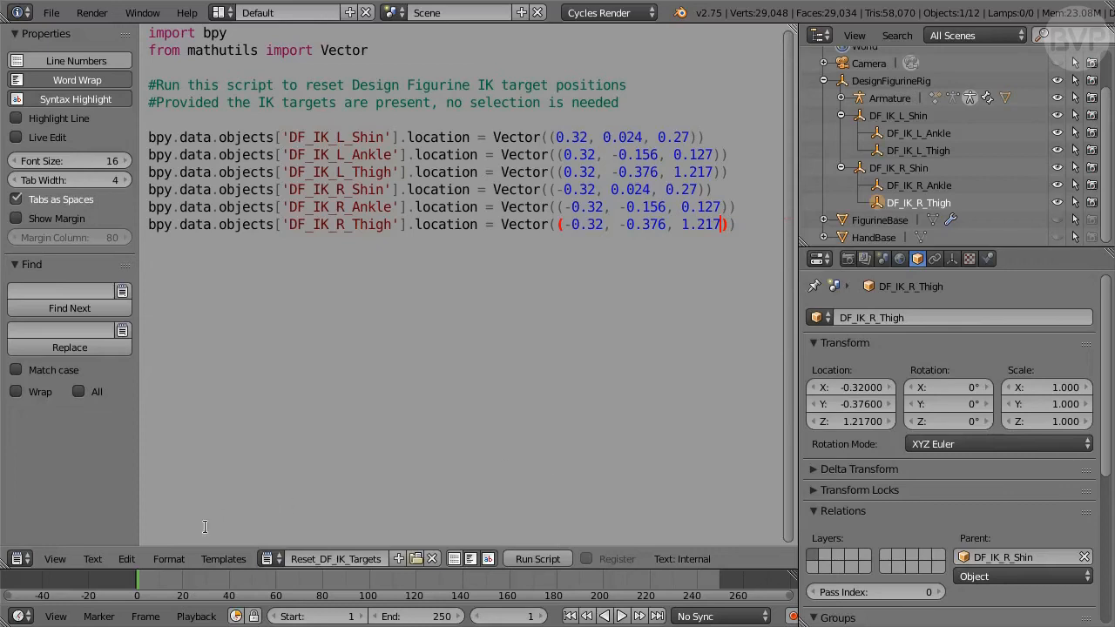
{"action": "left_click", "coordinate": [20, 559]}
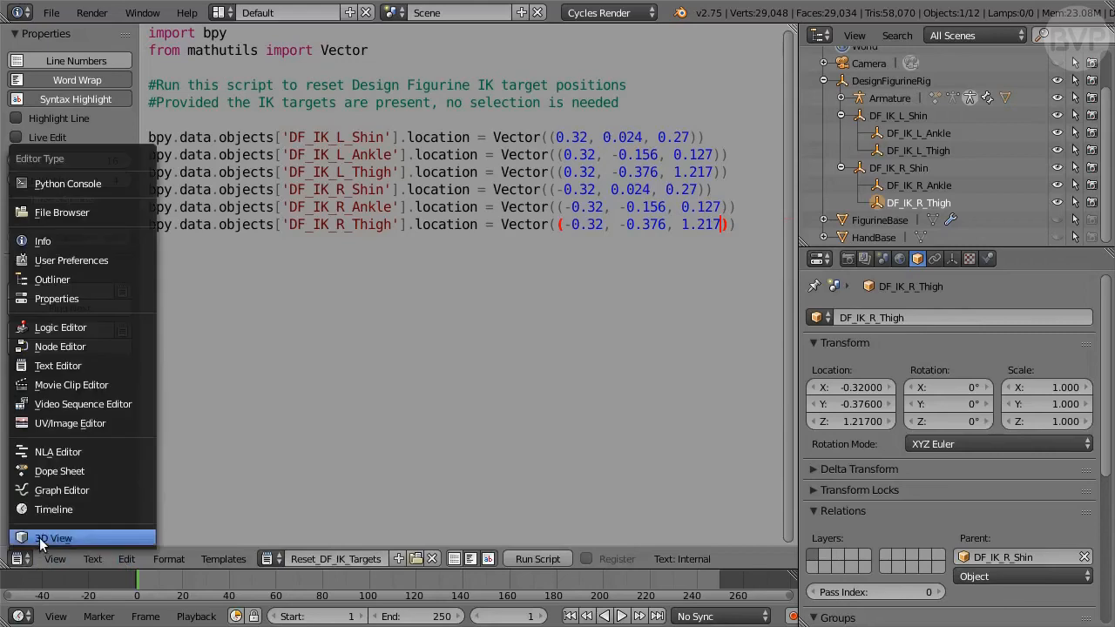
{"action": "left_click", "coordinate": [122, 537]}
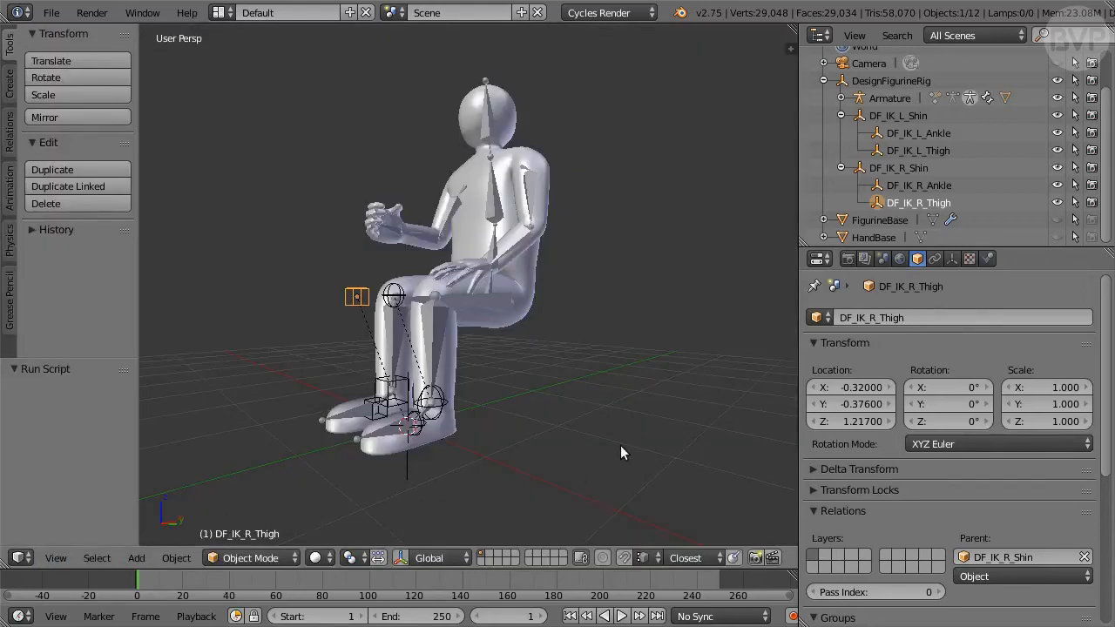
{"action": "middle_click_drag", "start_coordinate": [622, 453], "coordinate": [589, 410]}
{"action": "middle_click_drag", "start_coordinate": [352, 310], "coordinate": [452, 286]}
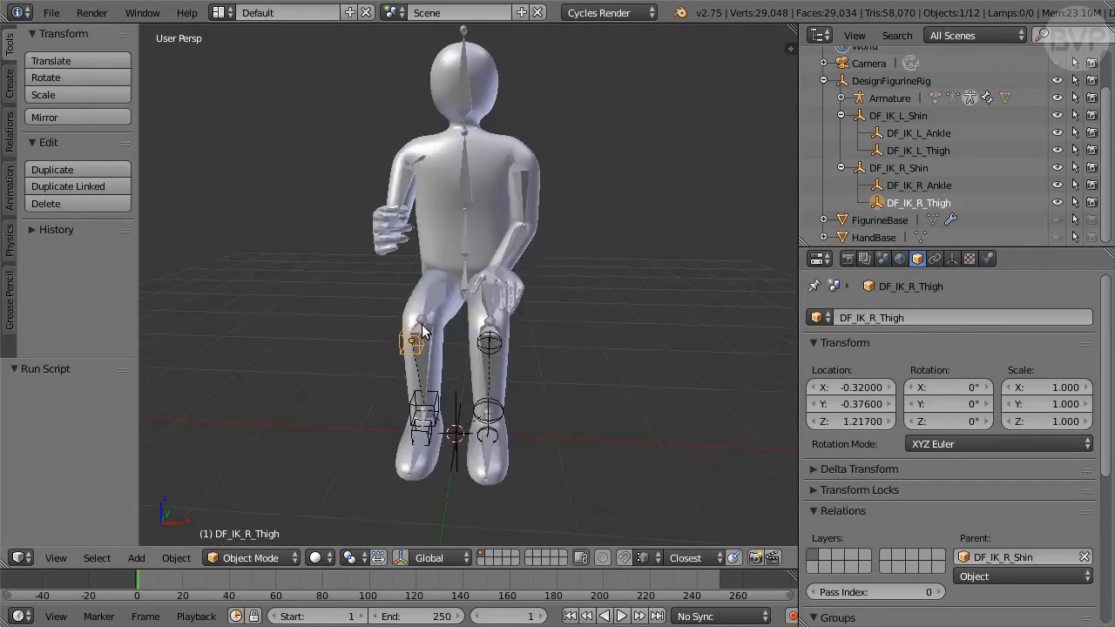
Step: Put the figurine's armature in Pose Mode and clear all user transforms
{"action": "right_click", "coordinate": [467, 279]}
{"action": "key", "text": "ctrl+Tab"}
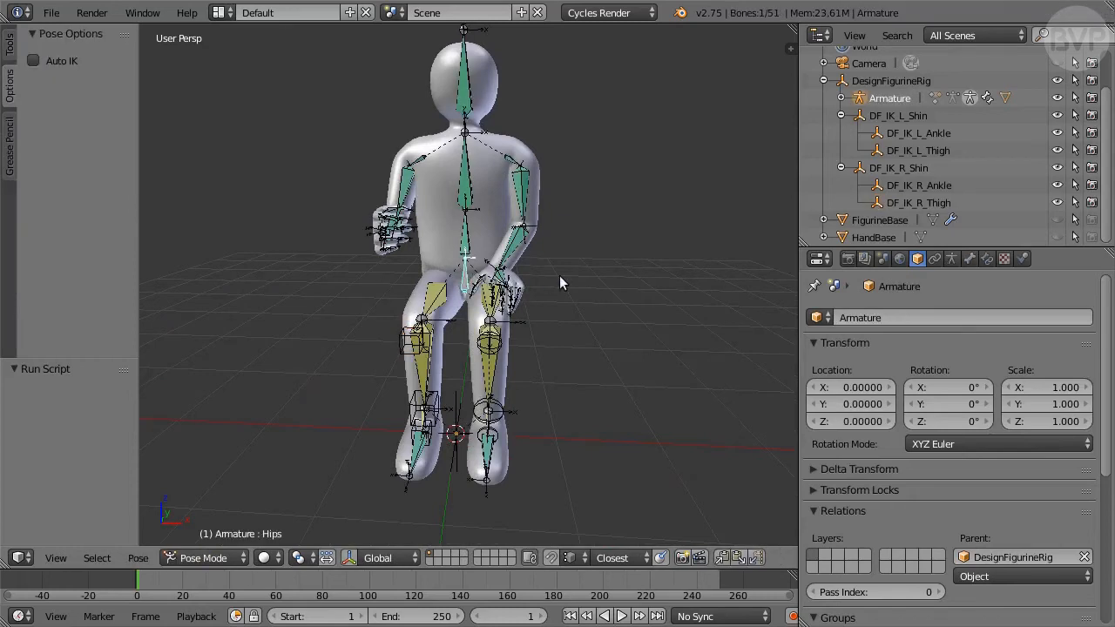
{"action": "key", "text": "w"}
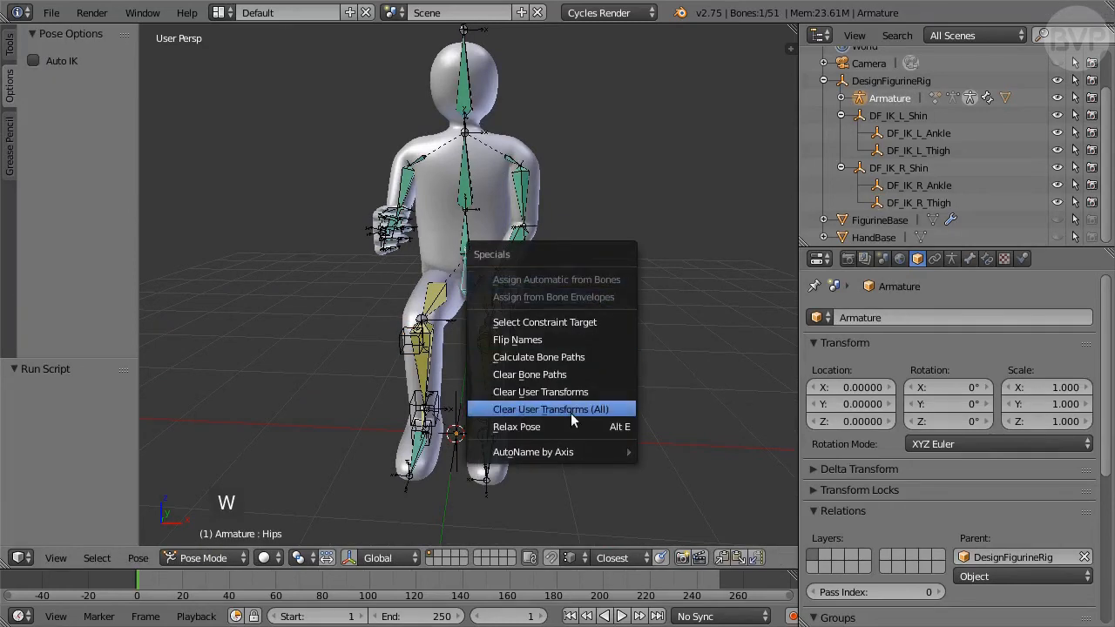
{"action": "left_click", "coordinate": [612, 409]}
Step: In a maximized right side view, move the Hips bone about 0.023 in Y and -0.302 in Z to bend the knees
{"action": "scroll", "coordinate": [659, 339], "scroll_direction": "down", "scroll_amount": 5}
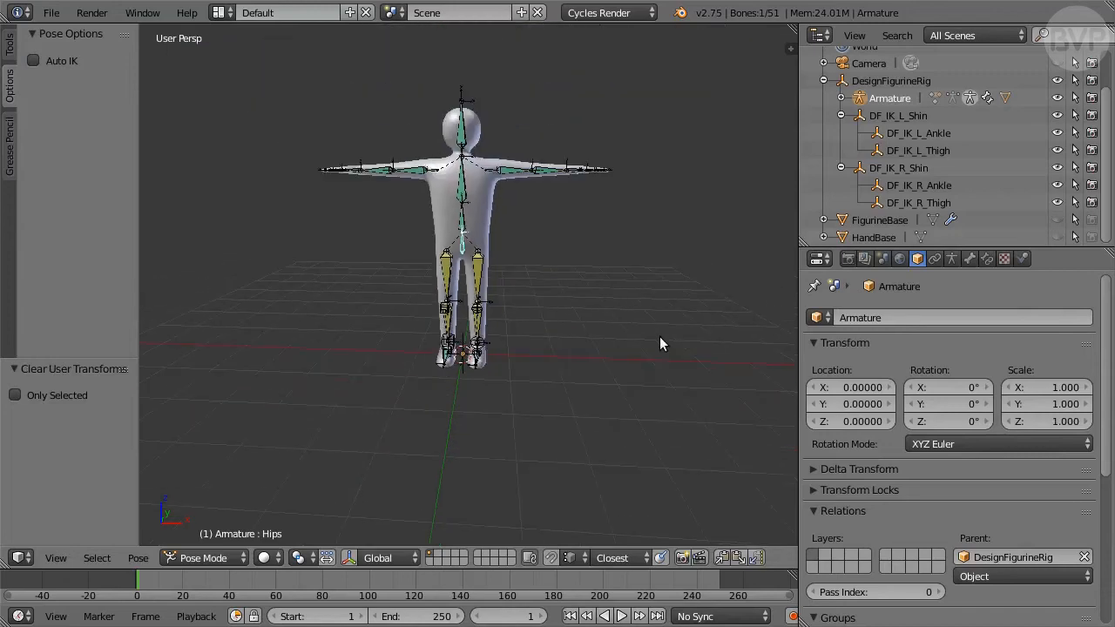
{"action": "middle_click_drag", "start_coordinate": [659, 339], "coordinate": [582, 371]}
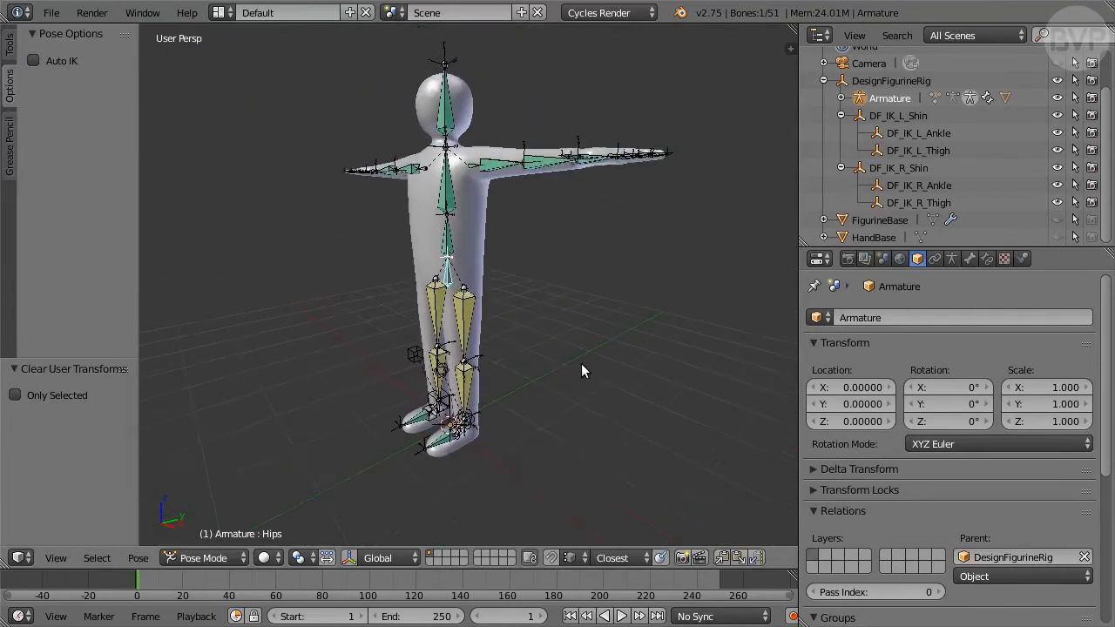
{"action": "key", "text": "KP_3"}
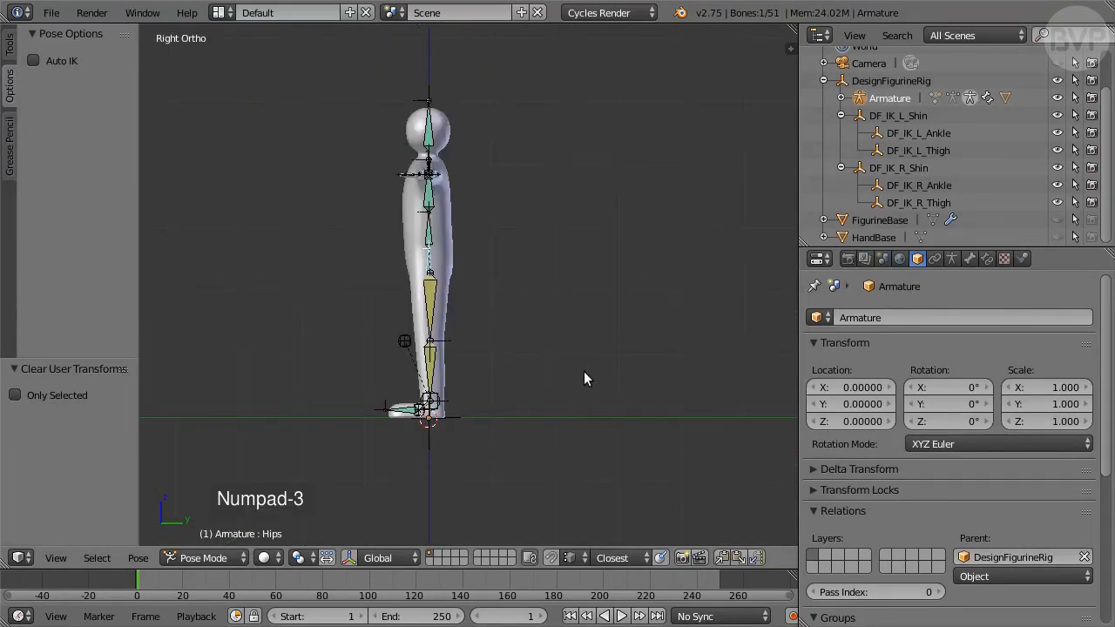
{"action": "scroll", "coordinate": [528, 340], "scroll_direction": "up", "scroll_amount": 2}
{"action": "key", "text": "ctrl+Up"}
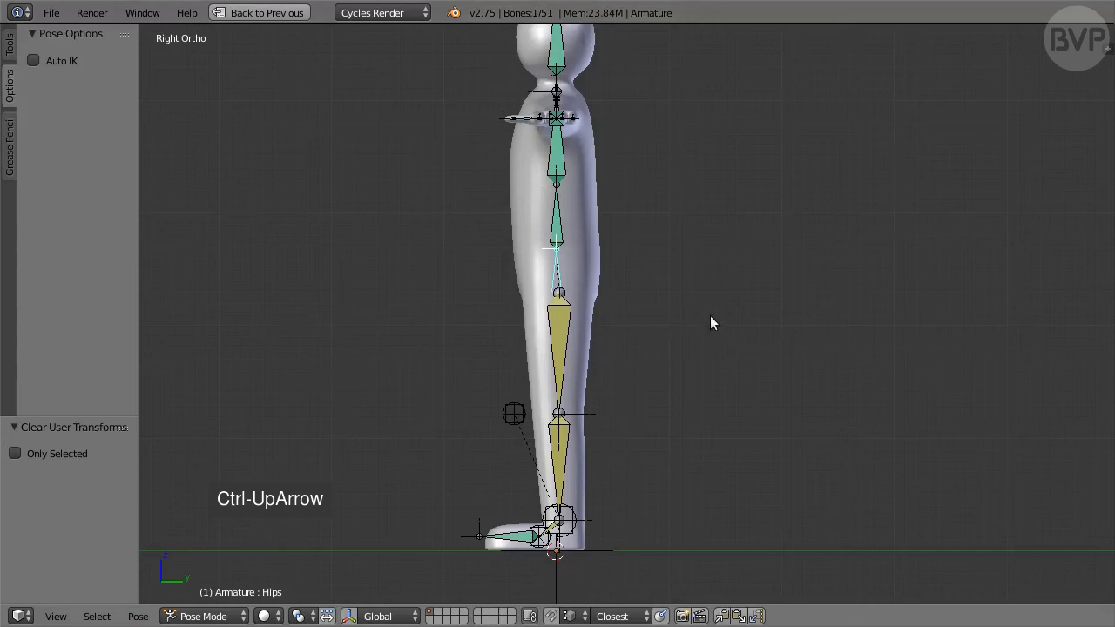
{"action": "scroll", "coordinate": [710, 323], "scroll_direction": "down", "scroll_amount": 1}
{"action": "key", "text": "g"}
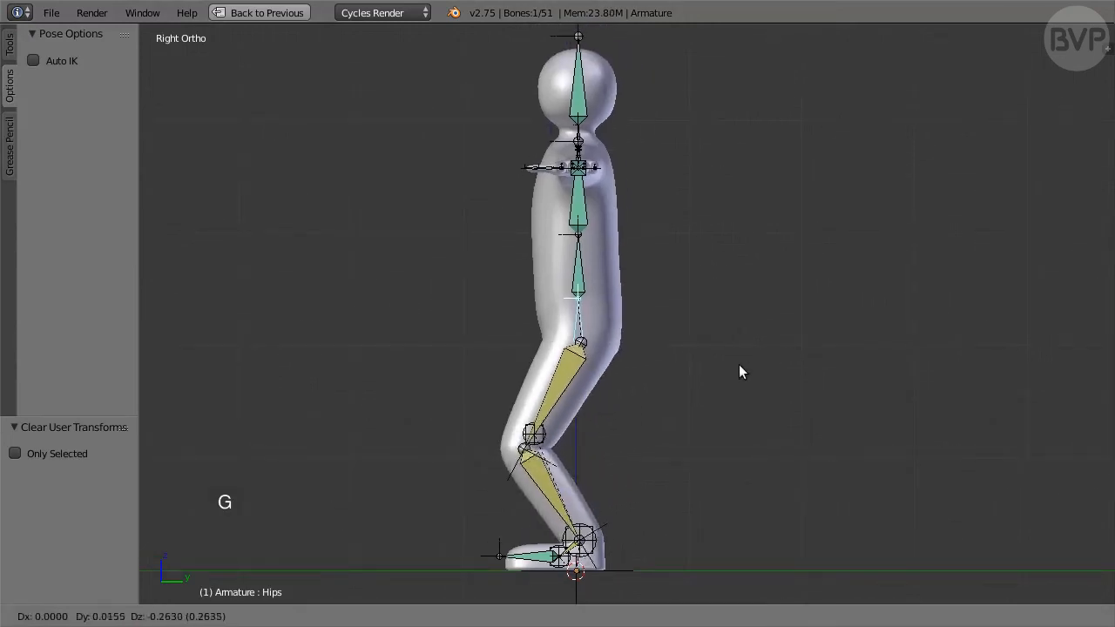
{"action": "left_click", "coordinate": [754, 375]}
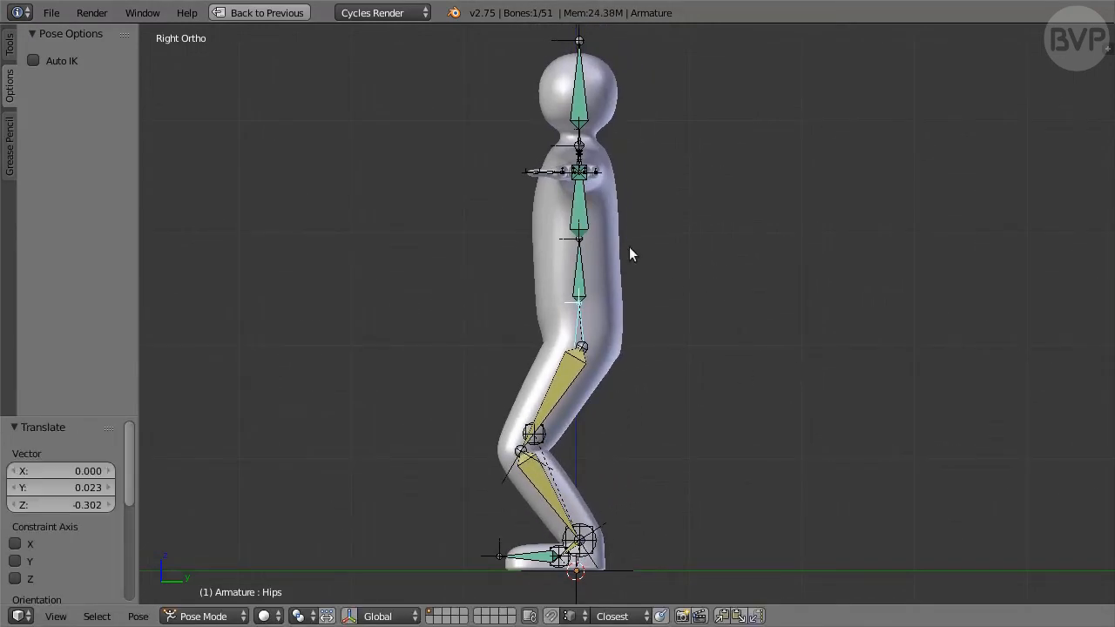
Step: Enable Auto IK and move the Chest bone about -0.085 in Y and -0.031 in Z to curve the spine
{"action": "right_click", "coordinate": [582, 220]}
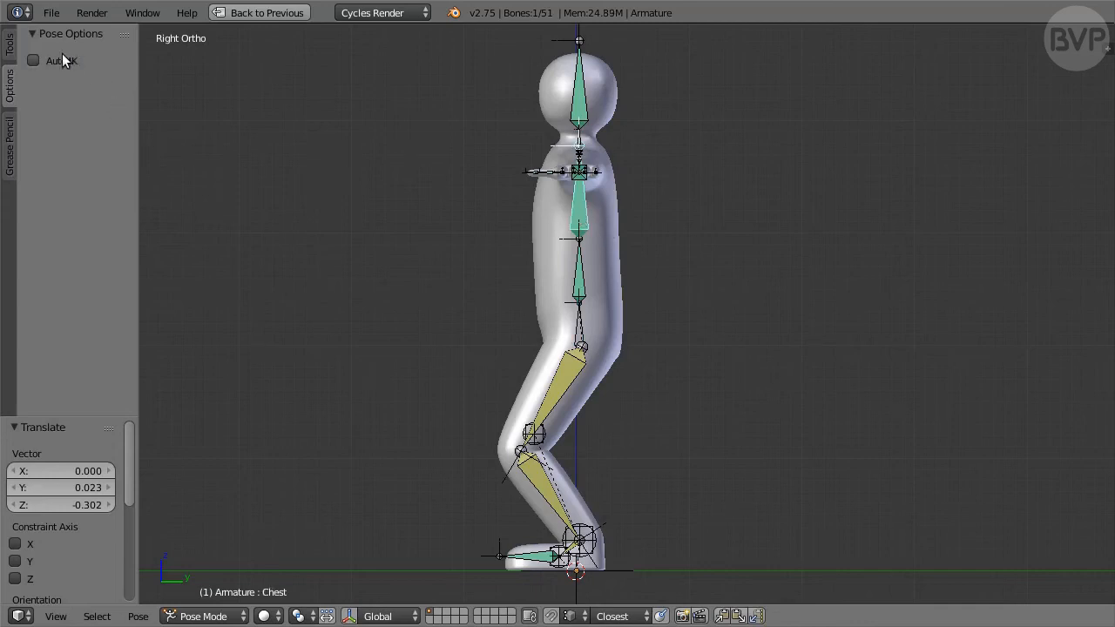
{"action": "key", "text": "g"}
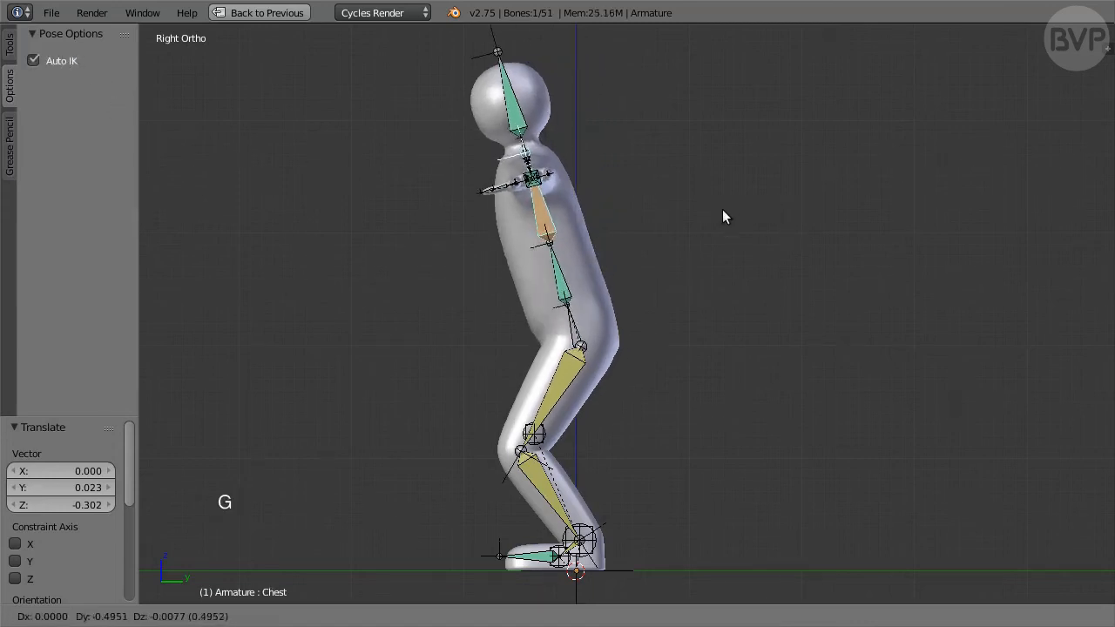
{"action": "left_click", "coordinate": [771, 211]}
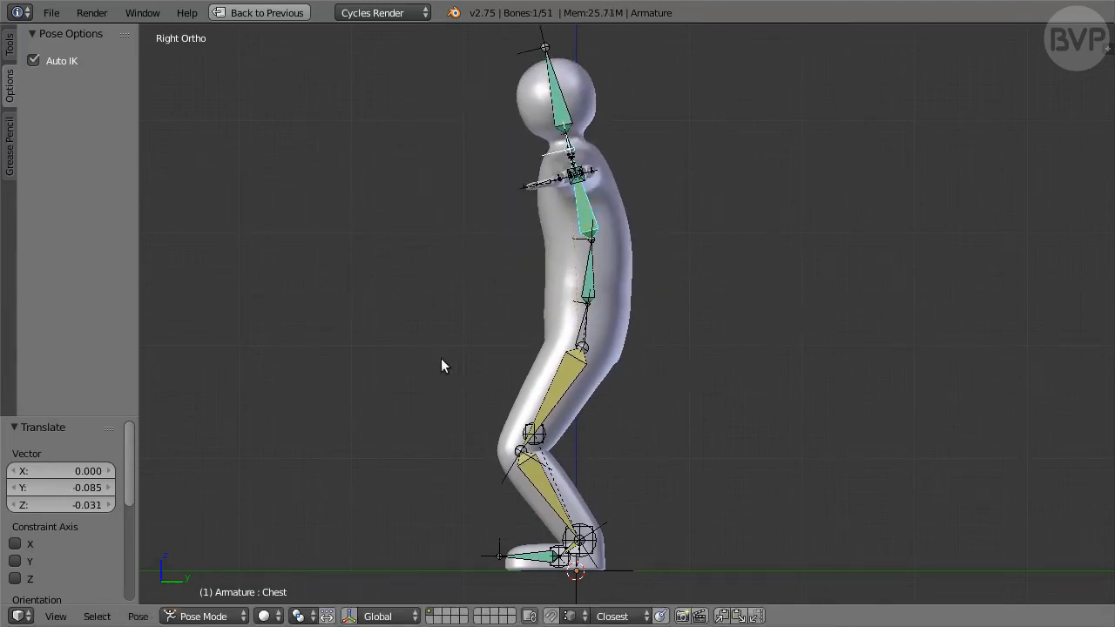
Step: Lower the left arm by moving L_Hand about -0.961, -0.367, -1.289 and L_ArmUpper about -0.073, -0.029, -0.11
{"action": "middle_click_drag", "start_coordinate": [441, 360], "coordinate": [561, 360]}
{"action": "right_click", "coordinate": [945, 145]}
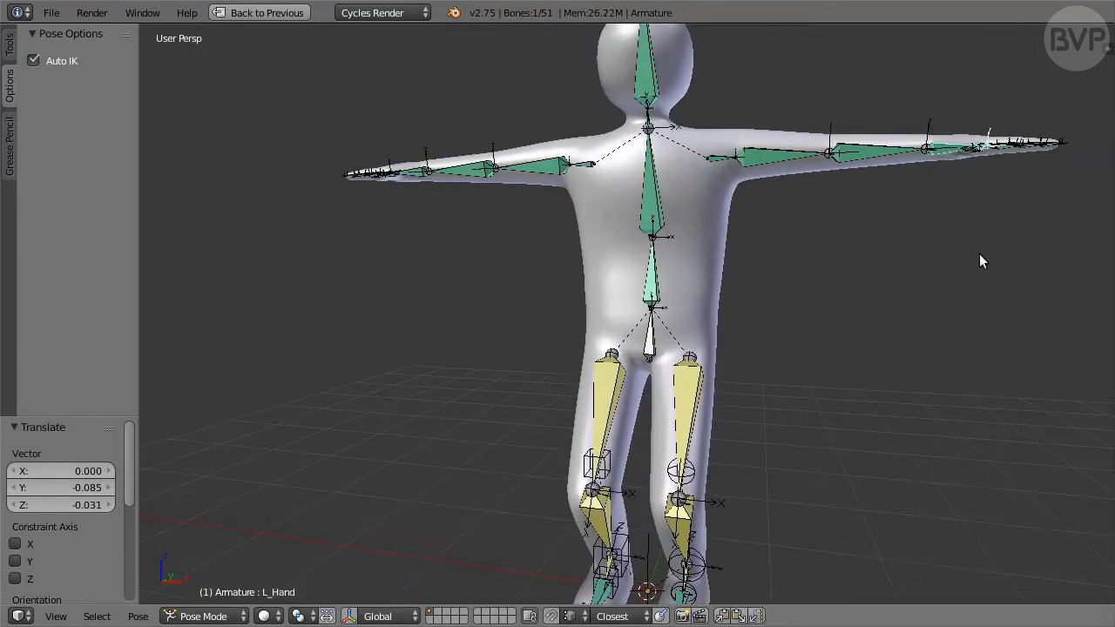
{"action": "key", "text": "g"}
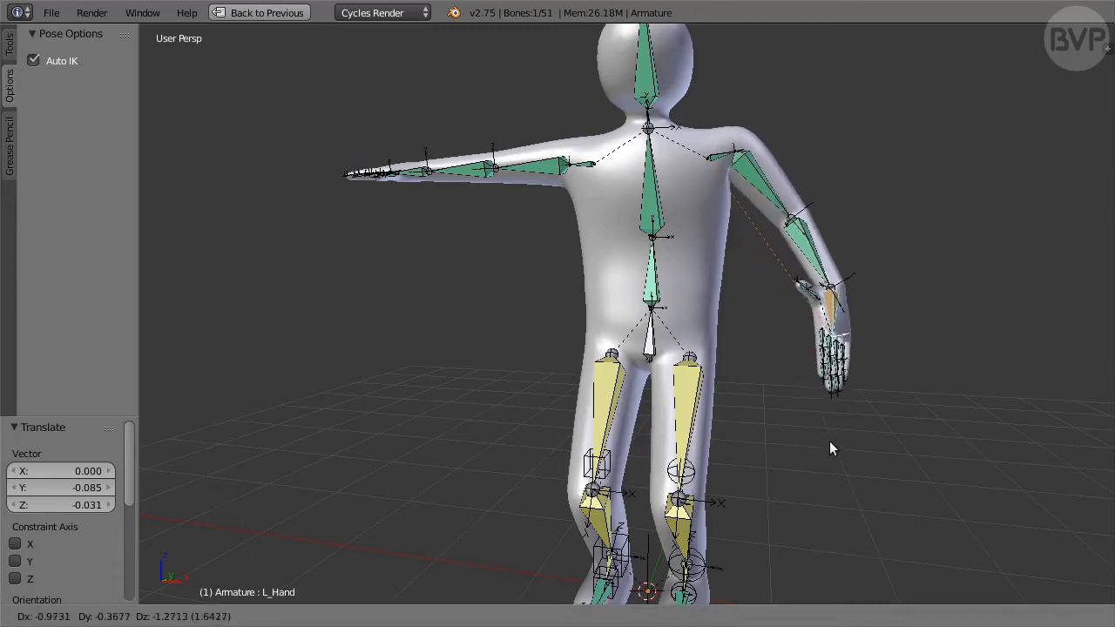
{"action": "left_click", "coordinate": [829, 443]}
{"action": "right_click", "coordinate": [775, 202]}
{"action": "key", "text": "g"}
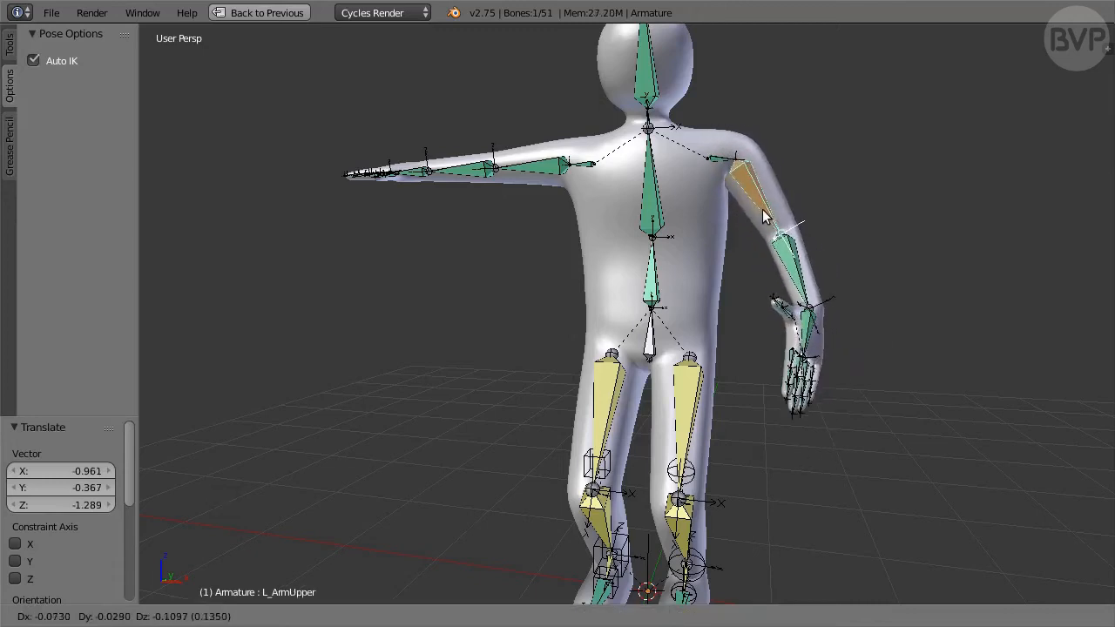
{"action": "left_click", "coordinate": [763, 216]}
Step: Lower the right arm by moving R_Hand about 0.949, -0.283, -1.455, and bring it forward by about 0.316, -0.493, 0.682
{"action": "right_click", "coordinate": [415, 174]}
{"action": "middle_click_drag", "start_coordinate": [346, 254], "coordinate": [375, 259]}
{"action": "key", "text": "g"}
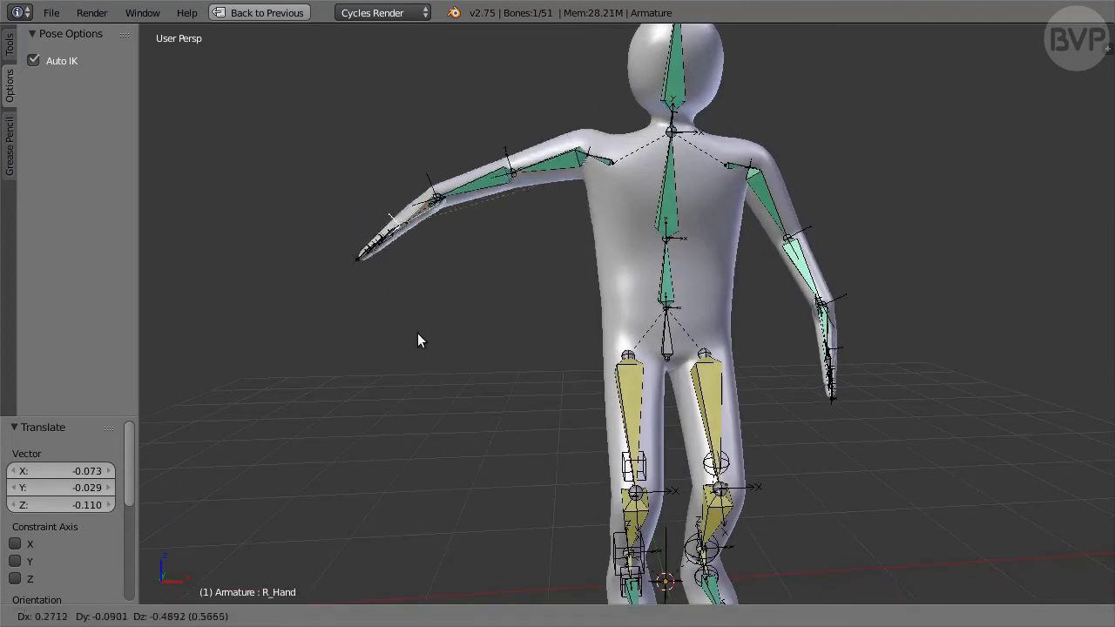
{"action": "left_click", "coordinate": [503, 457]}
{"action": "middle_click_drag", "start_coordinate": [366, 453], "coordinate": [970, 473]}
{"action": "key", "text": "g"}
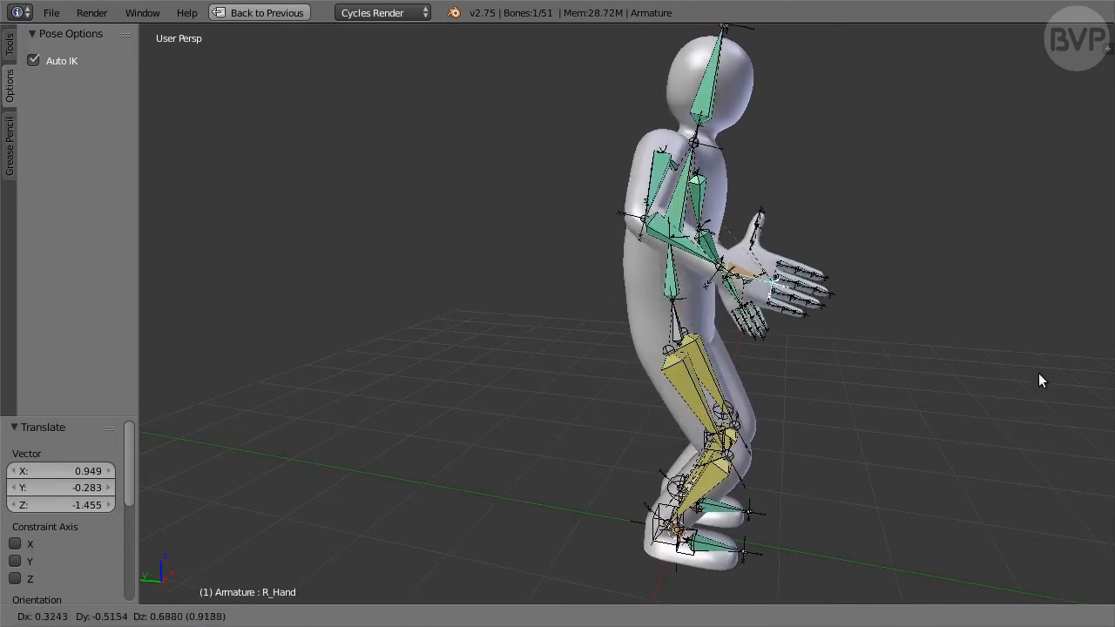
{"action": "left_click", "coordinate": [1035, 380]}
Step: Move the R_ArmUpper bone about 0.005 in X, -0.029 in Y and -0.136 in Z to lower the right shoulder
{"action": "middle_click_drag", "start_coordinate": [800, 305], "coordinate": [803, 304]}
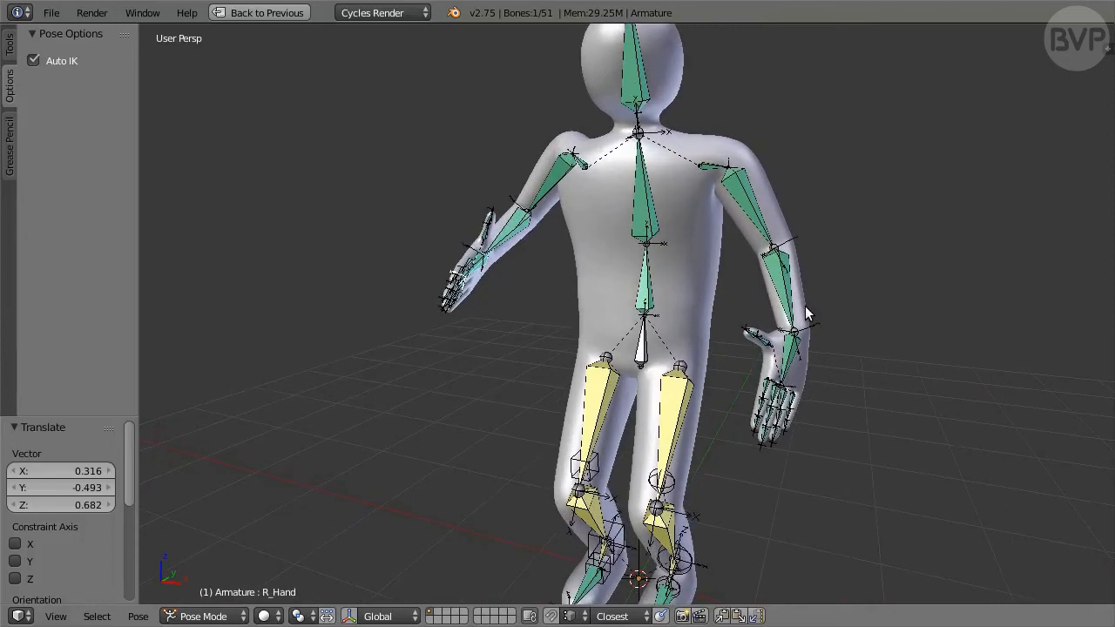
{"action": "middle_click_drag", "start_coordinate": [493, 259], "coordinate": [550, 258]}
{"action": "right_click", "coordinate": [572, 178]}
{"action": "key", "text": "g"}
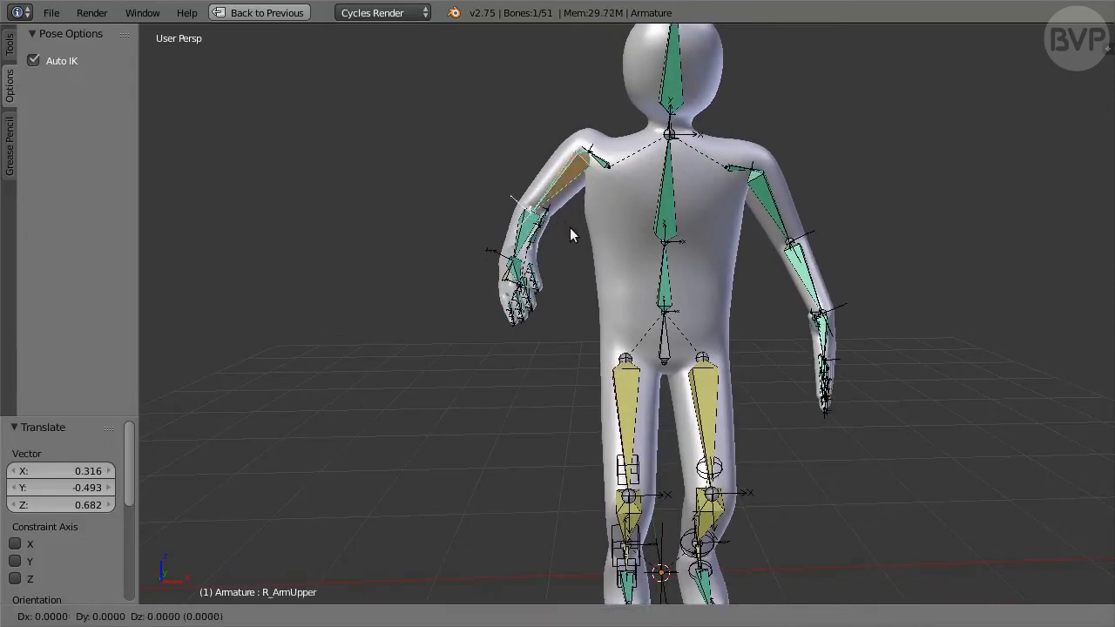
{"action": "left_click", "coordinate": [571, 242]}
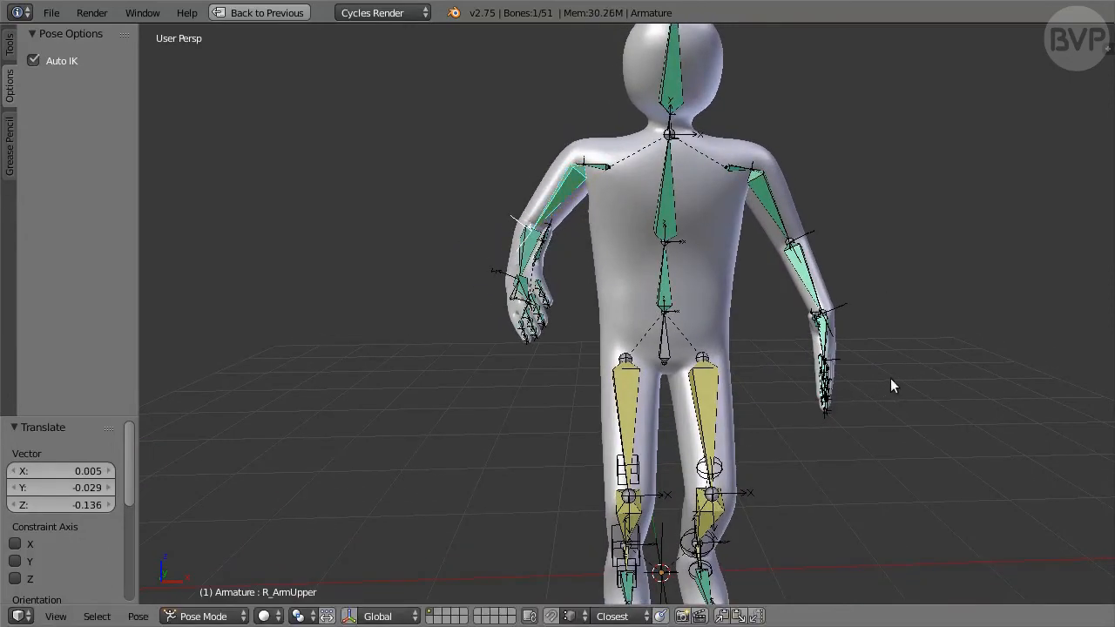
Step: Select all bones in R_Hand's bone group and apply the R_Hand_Fist pose from the pose library
{"action": "middle_click_drag", "start_coordinate": [890, 378], "coordinate": [788, 370]}
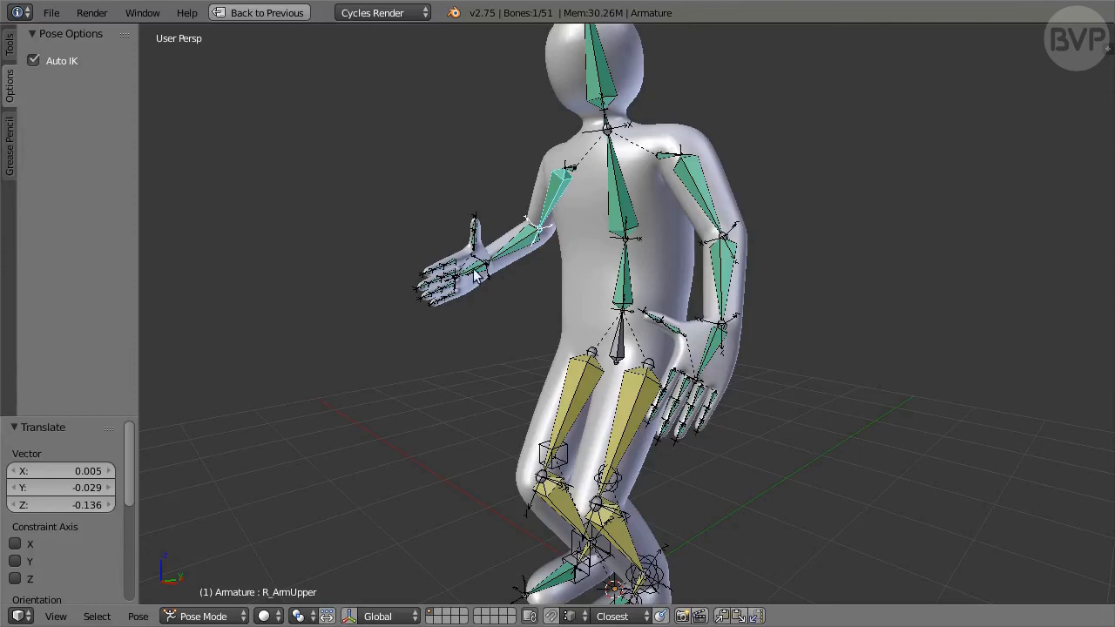
{"action": "right_click", "coordinate": [460, 293]}
{"action": "key", "text": "shift+g"}
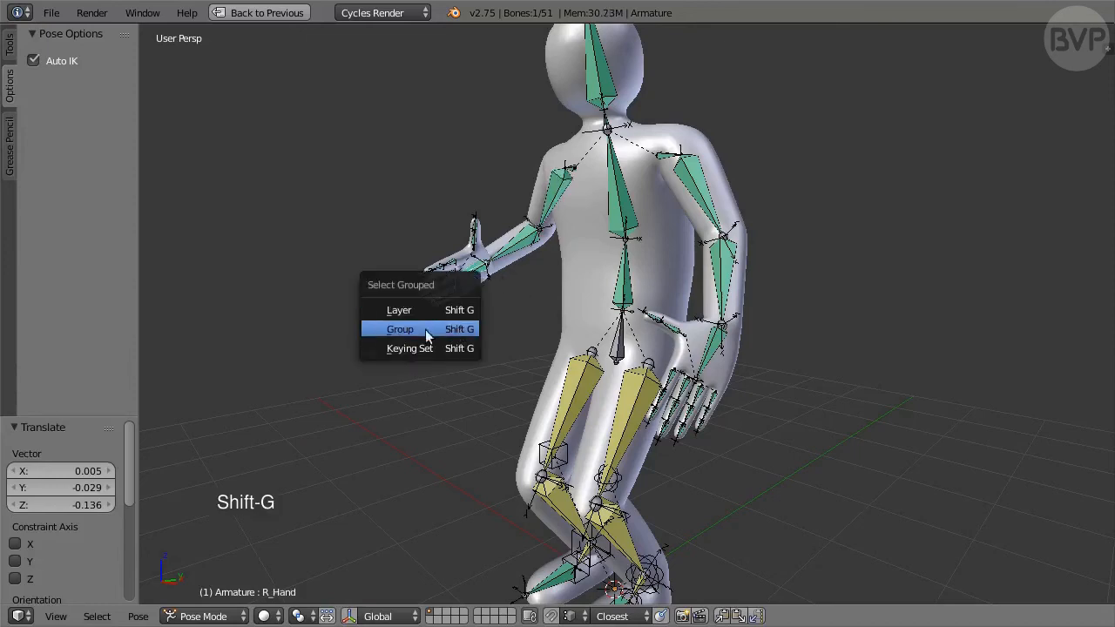
{"action": "left_click", "coordinate": [399, 329]}
{"action": "key", "text": "ctrl+Down"}
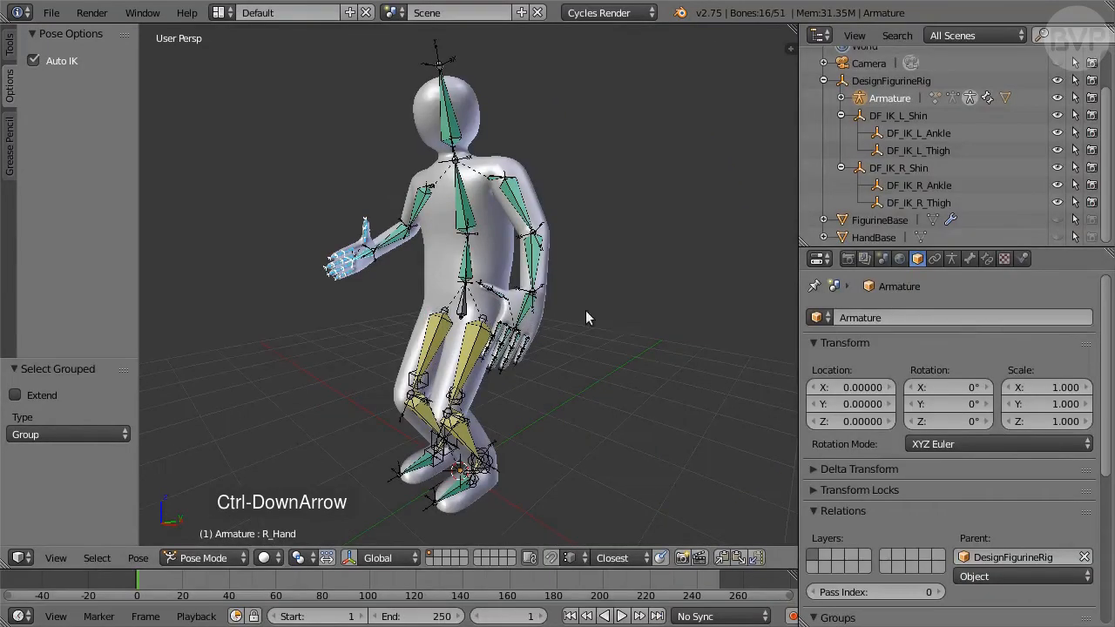
{"action": "left_click", "coordinate": [951, 259]}
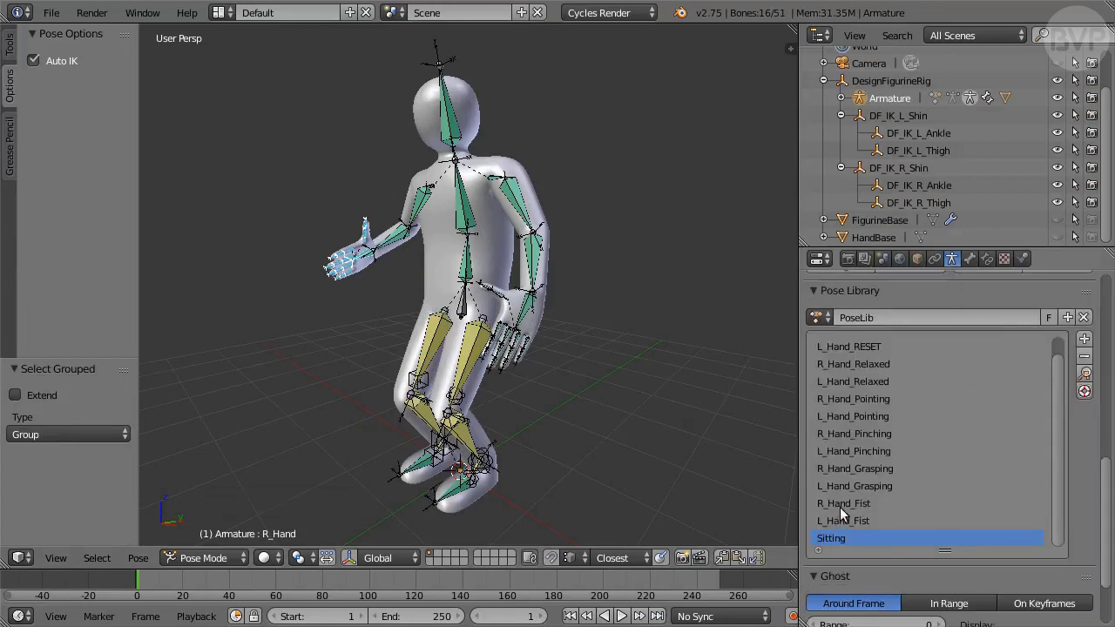
{"action": "left_click", "coordinate": [1085, 373]}
Step: Select all bones in L_Hand's bone group and apply the L_Hand_Fist library pose
{"action": "right_click", "coordinate": [529, 315]}
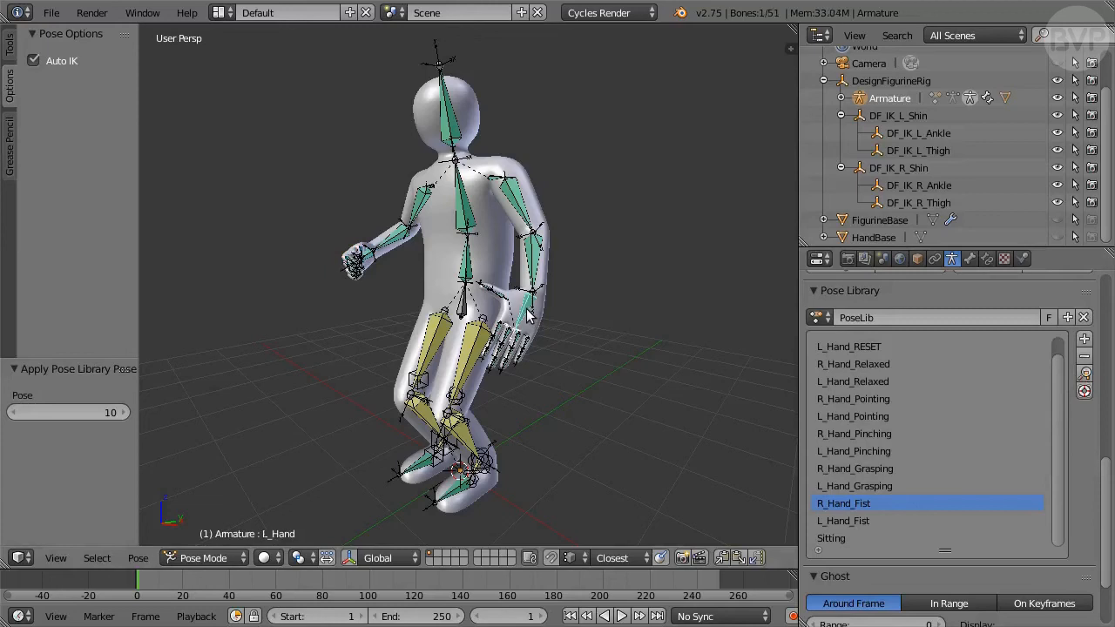
{"action": "key", "text": "shift+g"}
{"action": "left_click", "coordinate": [615, 320]}
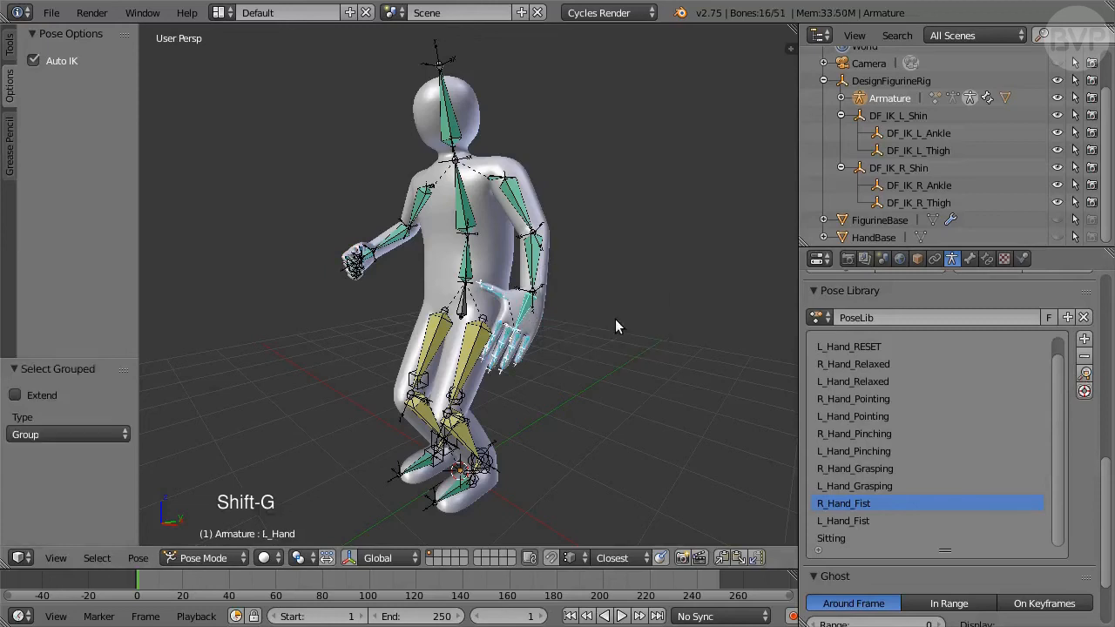
{"action": "left_click", "coordinate": [1084, 373]}
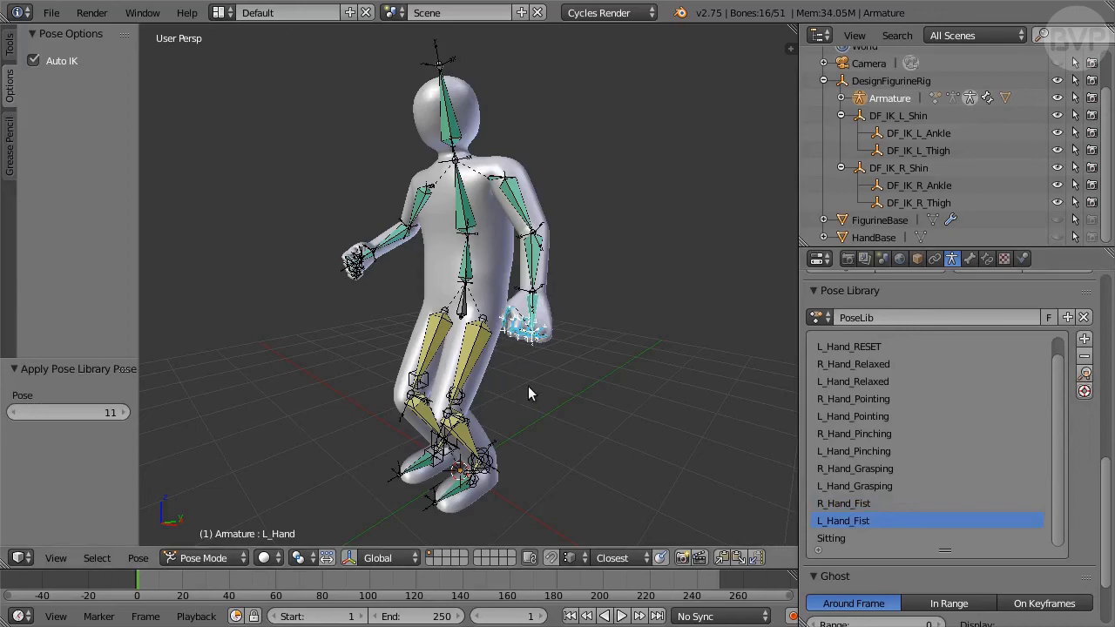
Step: Raise the left fist forward by moving L_Hand about -0.153 in X, -0.180 in Y and 0.164 in Z
{"action": "middle_click_drag", "start_coordinate": [466, 385], "coordinate": [489, 363]}
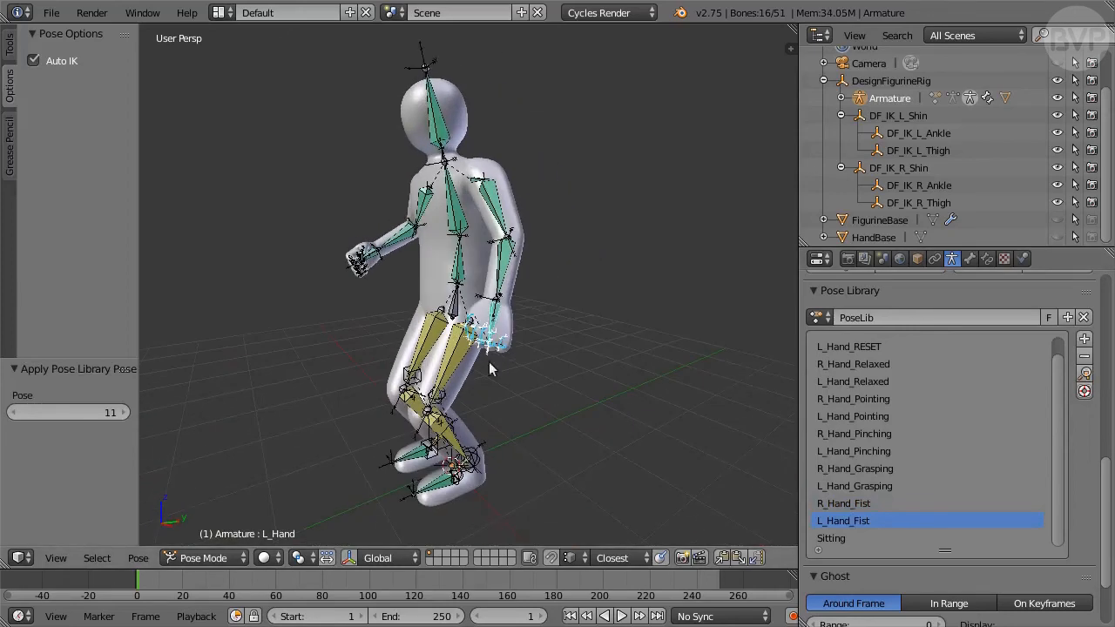
{"action": "right_click", "coordinate": [494, 319]}
{"action": "key", "text": "g"}
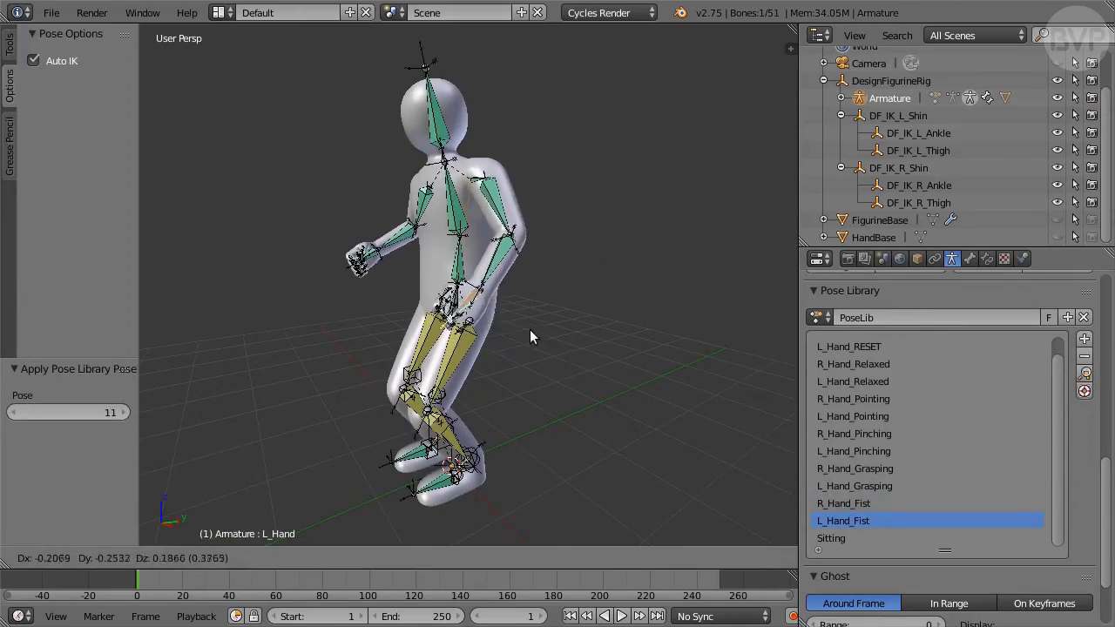
{"action": "left_click", "coordinate": [539, 329]}
{"action": "middle_click_drag", "start_coordinate": [316, 367], "coordinate": [340, 342]}
Step: In a maximized front view, spread the legs by moving DF_IK_R_Shin about -0.217 and DF_IK_L_Shin about 0.271 along X
{"action": "key", "text": "ctrl+Up"}
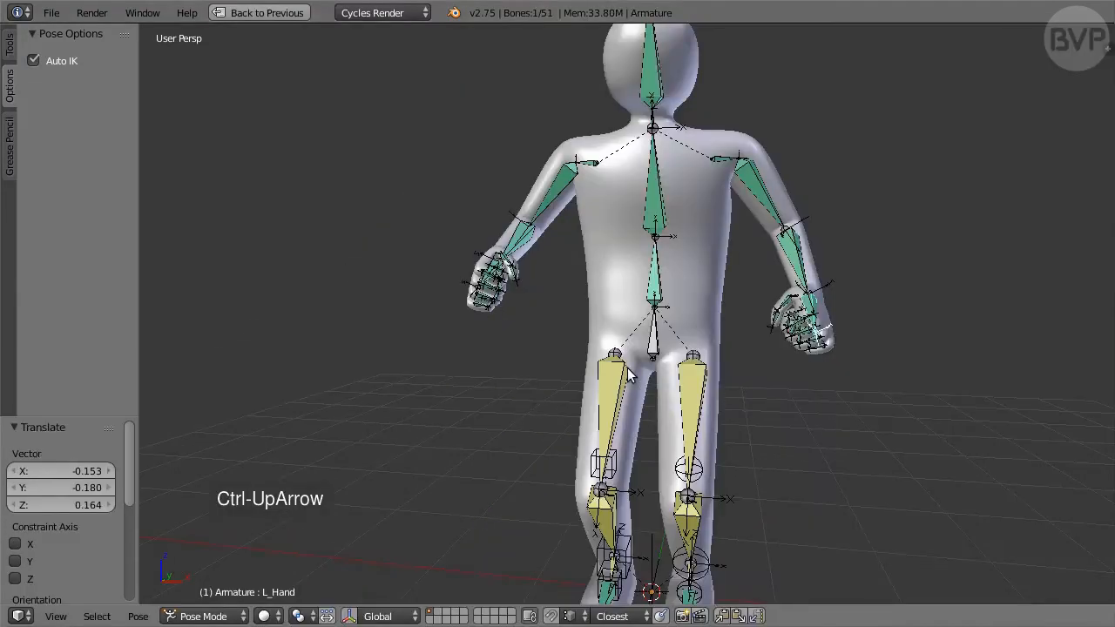
{"action": "key", "text": "KP_1"}
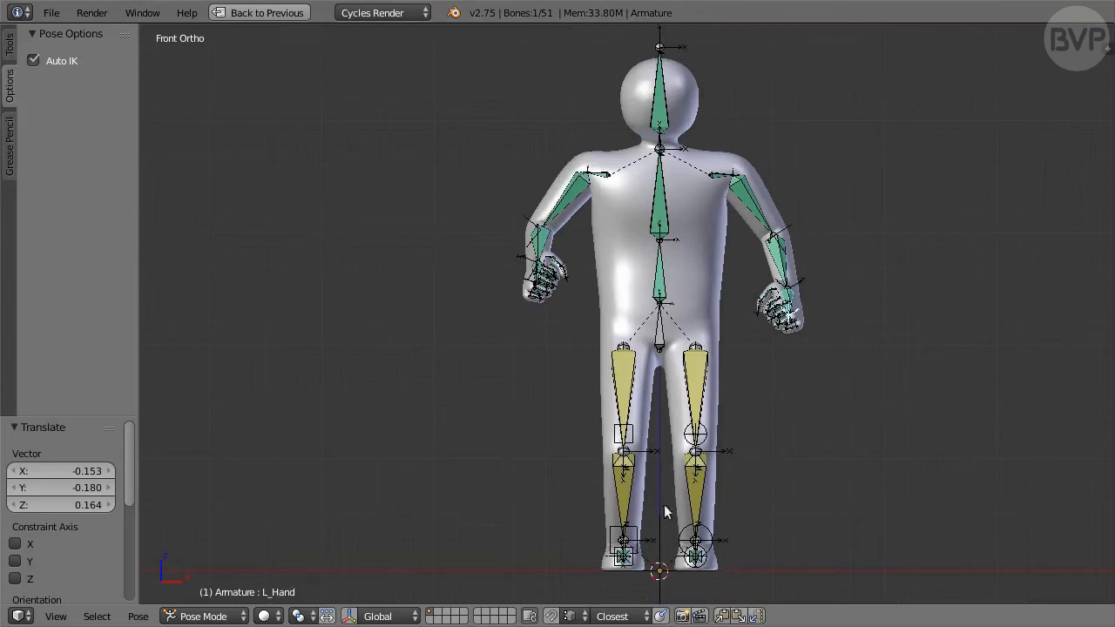
{"action": "left_click", "coordinate": [613, 530], "text": "ctrl"}
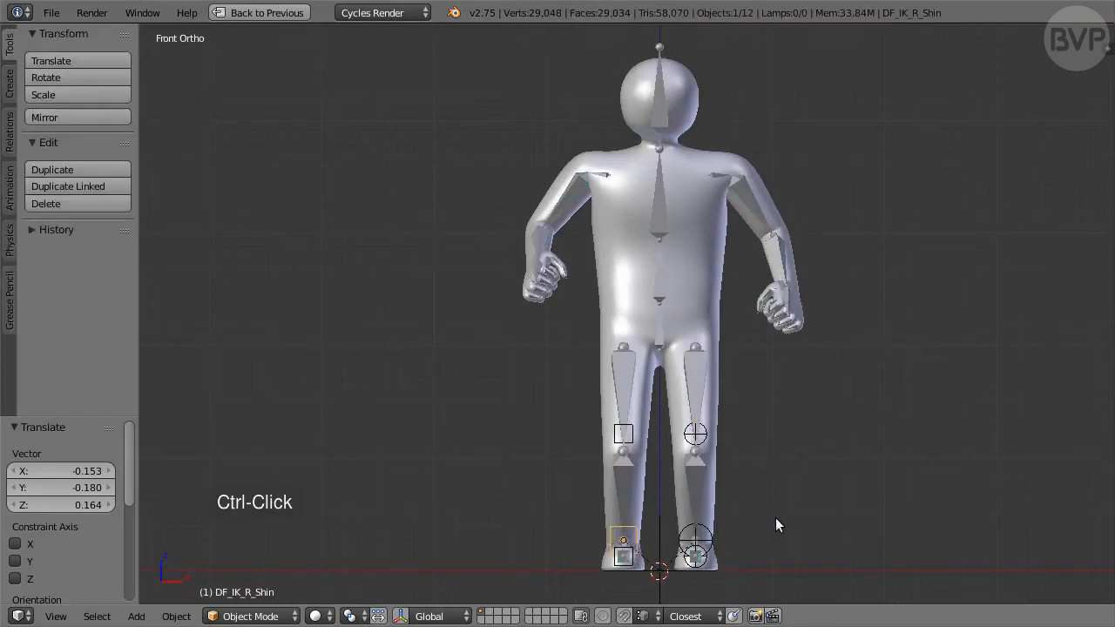
{"action": "key", "text": "g"}
{"action": "key", "text": "x"}
{"action": "left_click", "coordinate": [754, 523]}
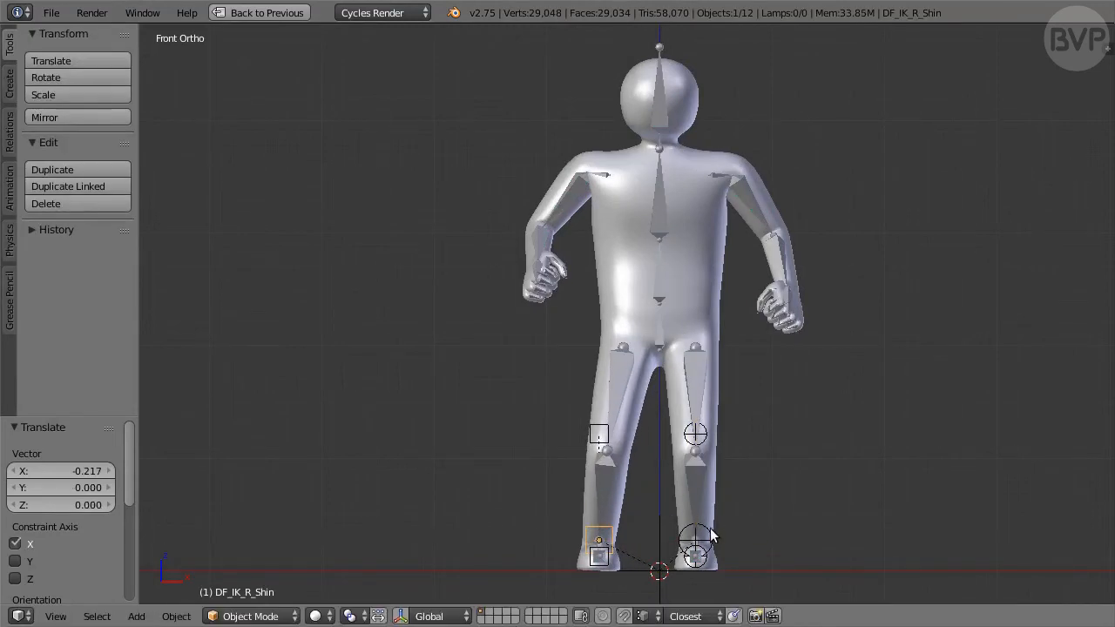
{"action": "right_click", "coordinate": [697, 535]}
{"action": "key", "text": "g"}
{"action": "key", "text": "x"}
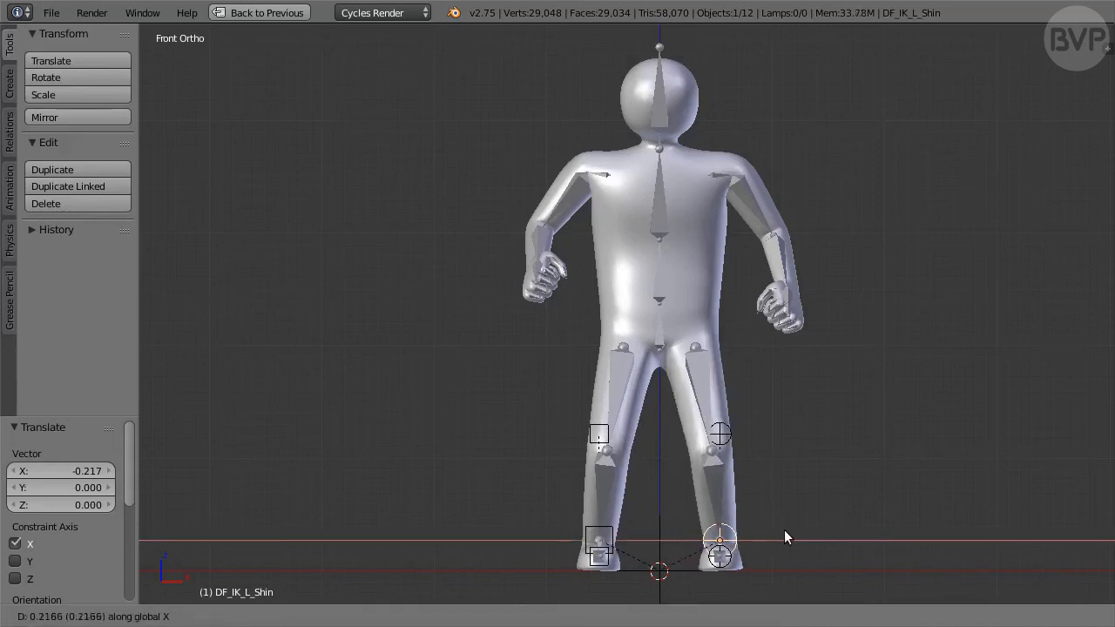
{"action": "left_click", "coordinate": [790, 532]}
Step: In the right side view, move DF_IK_L_Shin about 0.193 in Y and 0.162 in Z, and DF_IK_L_Ankle about 0.186 and -0.039
{"action": "middle_click_drag", "start_coordinate": [873, 447], "coordinate": [776, 444]}
{"action": "scroll", "coordinate": [787, 441], "scroll_direction": "down", "scroll_amount": 2}
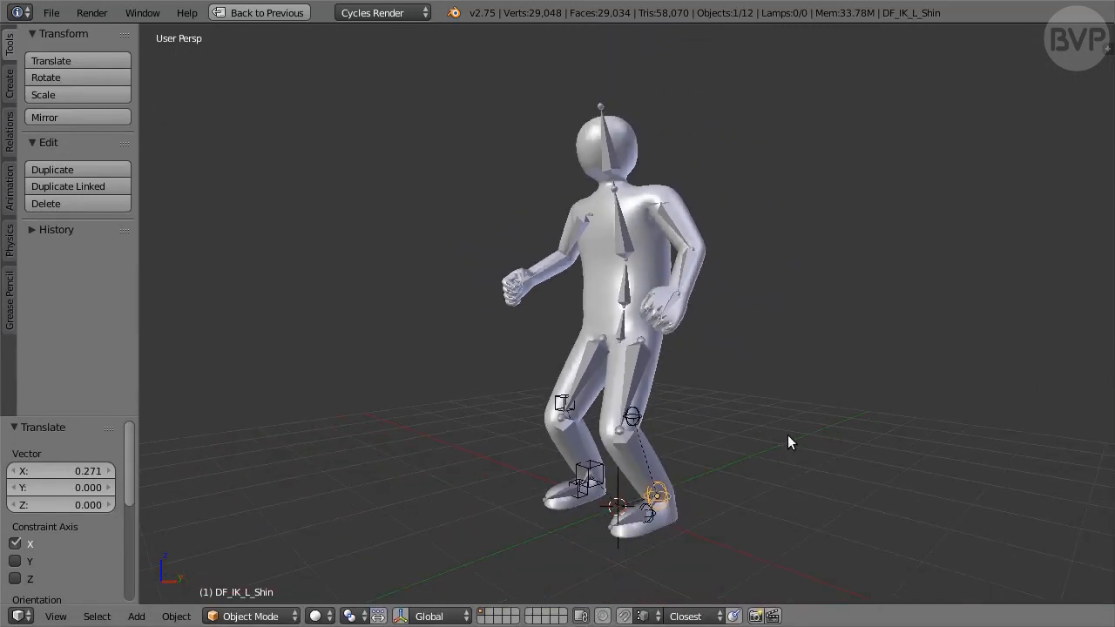
{"action": "key", "text": "KP_3"}
{"action": "key", "text": "g"}
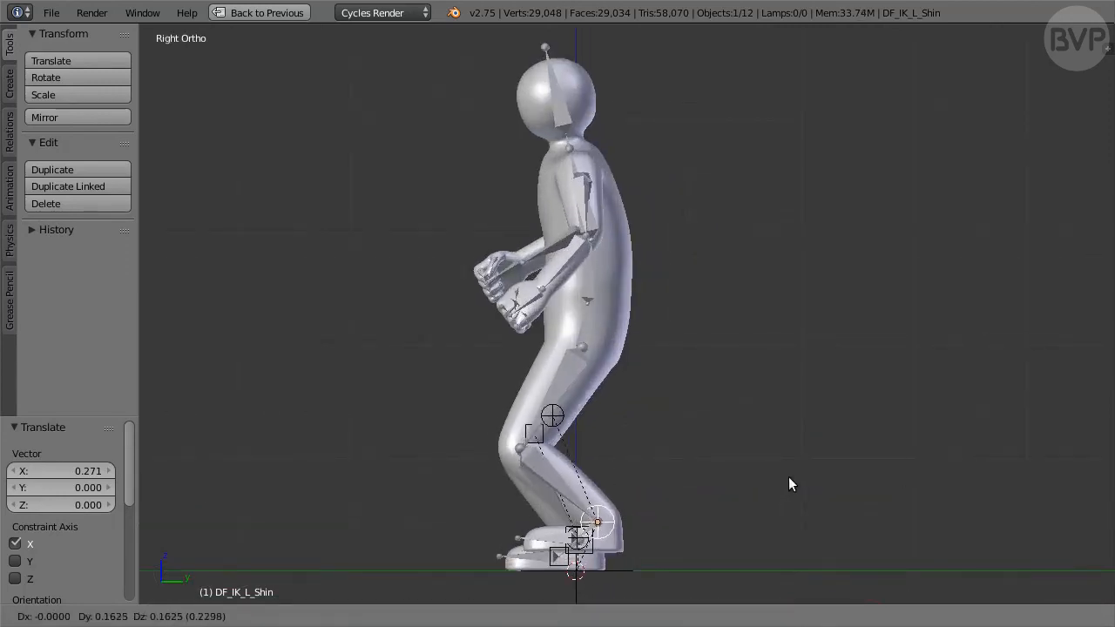
{"action": "left_click", "coordinate": [788, 476]}
{"action": "right_click", "coordinate": [587, 537], "text": "ctrl"}
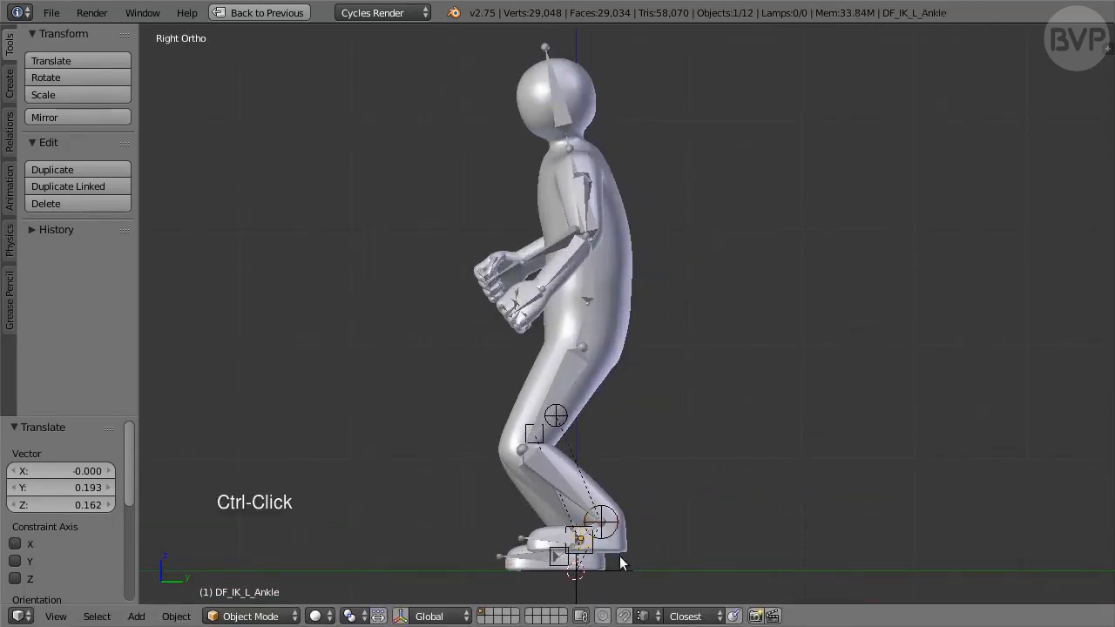
{"action": "key", "text": "g"}
{"action": "left_click", "coordinate": [639, 565]}
Step: Level the left toes by rotating the L_FootToes bone about 42.6° and a further 13.1°
{"action": "right_click", "coordinate": [590, 562]}
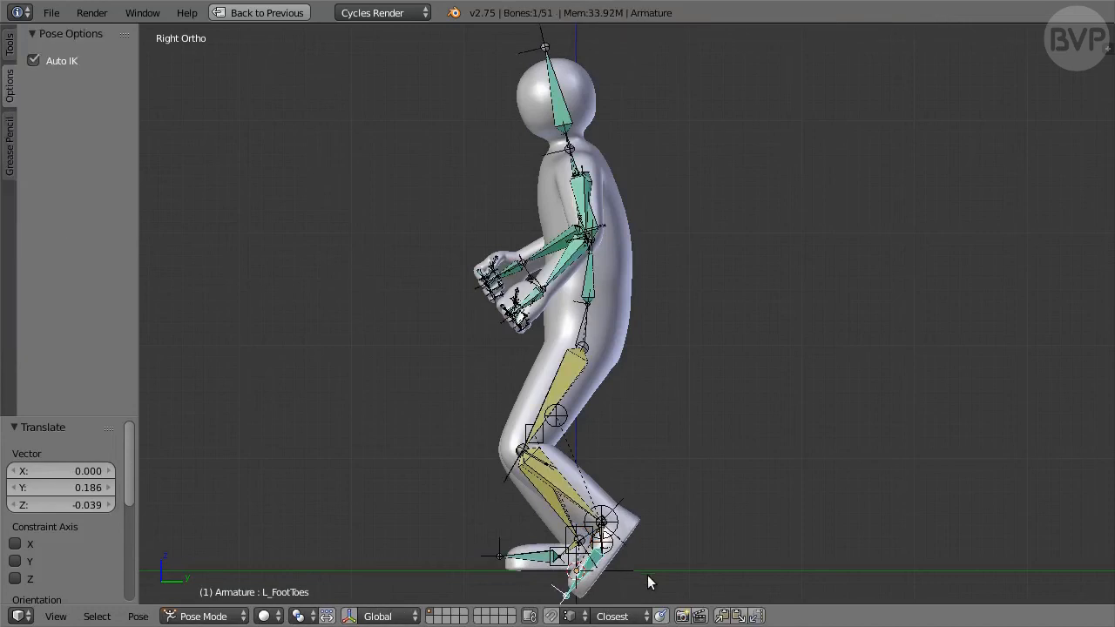
{"action": "key", "text": "r"}
{"action": "left_click", "coordinate": [614, 573]}
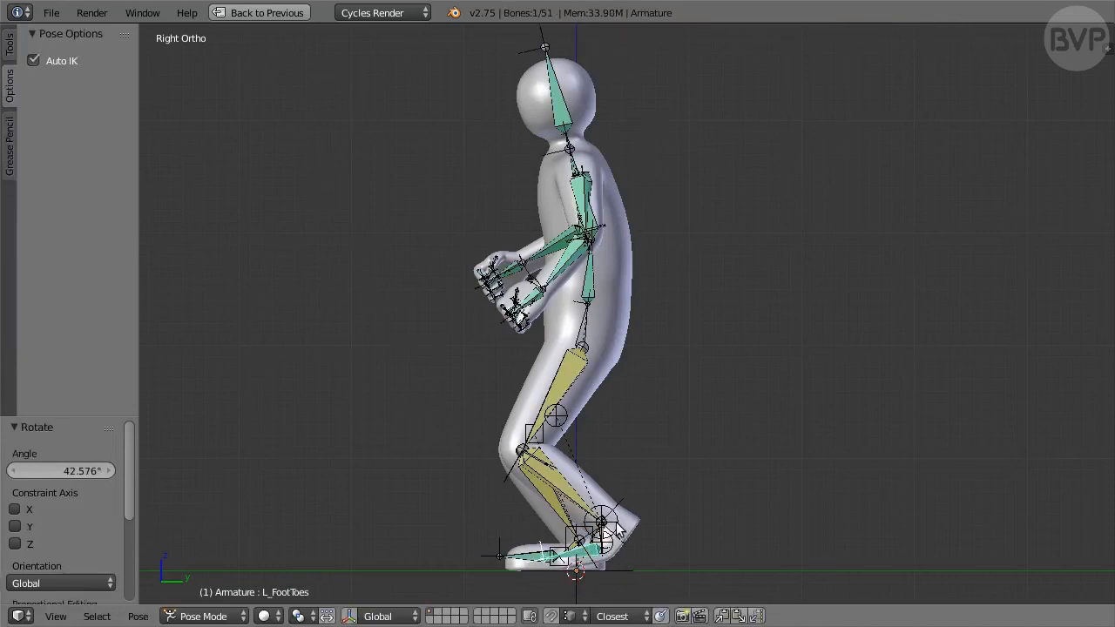
{"action": "scroll", "coordinate": [704, 560], "scroll_direction": "up", "scroll_amount": 2}
{"action": "middle_click_drag", "start_coordinate": [701, 476], "coordinate": [711, 380], "text": "shift"}
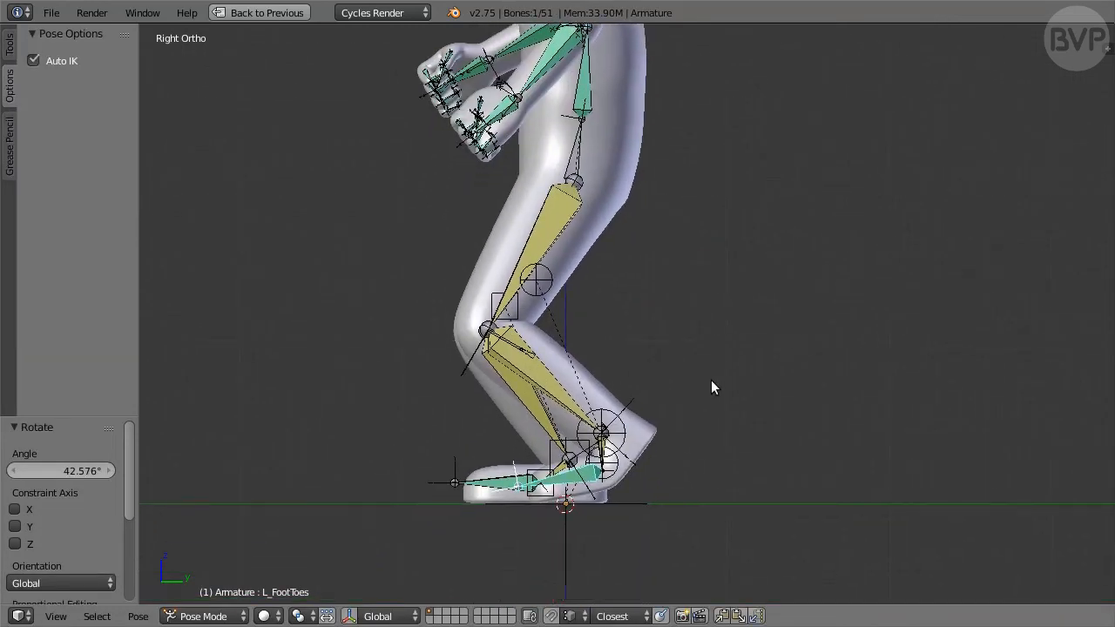
{"action": "scroll", "coordinate": [708, 480], "scroll_direction": "up", "scroll_amount": 1}
{"action": "key", "text": "r"}
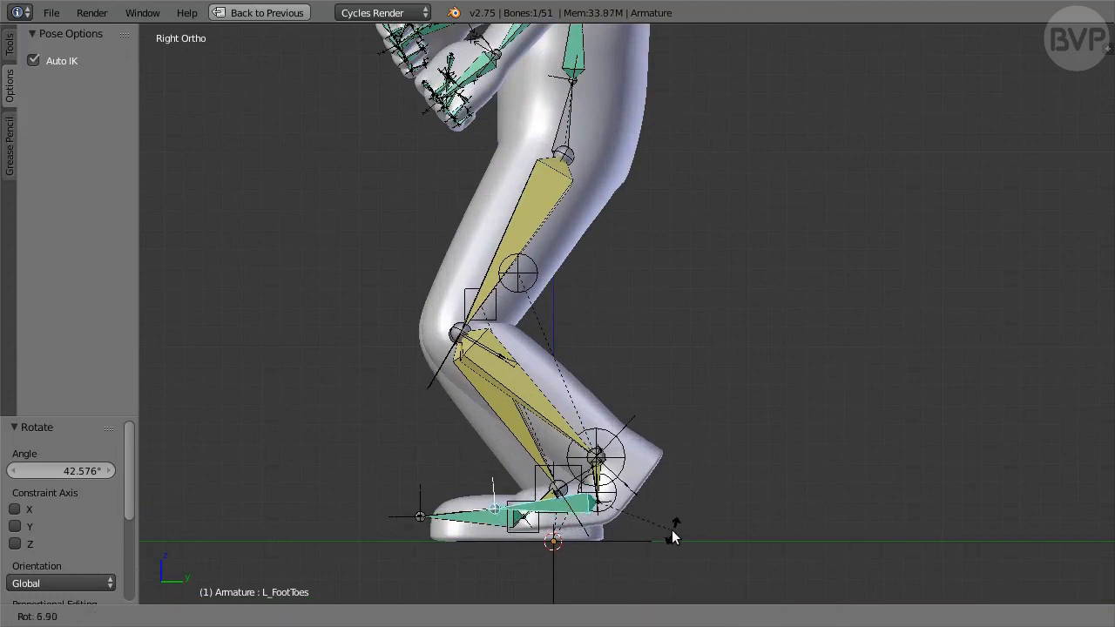
{"action": "left_click", "coordinate": [659, 533]}
Step: Plant the left foot by moving DF_IK_L_Shin about 0.206 in Y and -0.081 in Z, and rotate L_FootToes about -2.1°
{"action": "right_click", "coordinate": [618, 459], "text": "ctrl"}
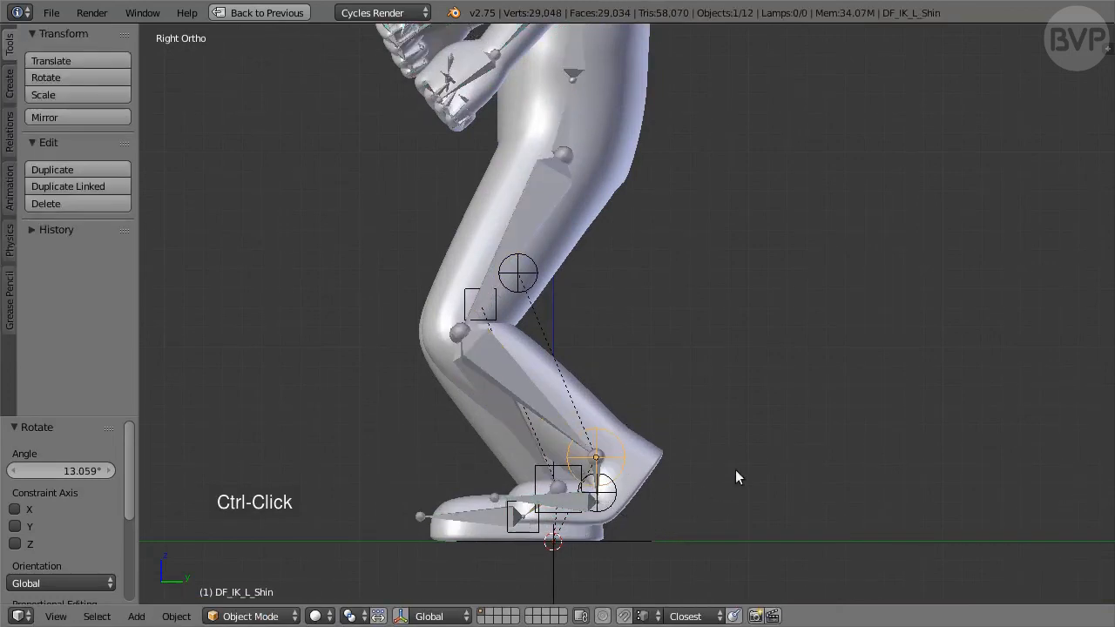
{"action": "key", "text": "g"}
{"action": "left_click", "coordinate": [775, 485]}
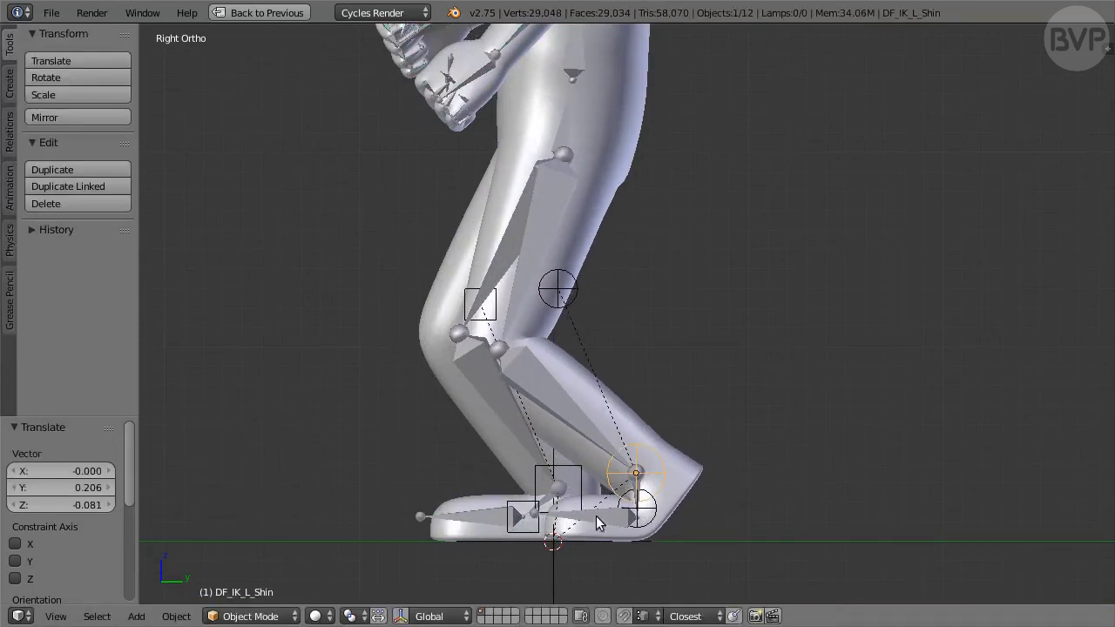
{"action": "right_click", "coordinate": [596, 526]}
{"action": "key", "text": "r"}
{"action": "left_click", "coordinate": [594, 538]}
Step: Examine the leg stance and the overall pose from the front and from several angles
{"action": "key", "text": "KP_1"}
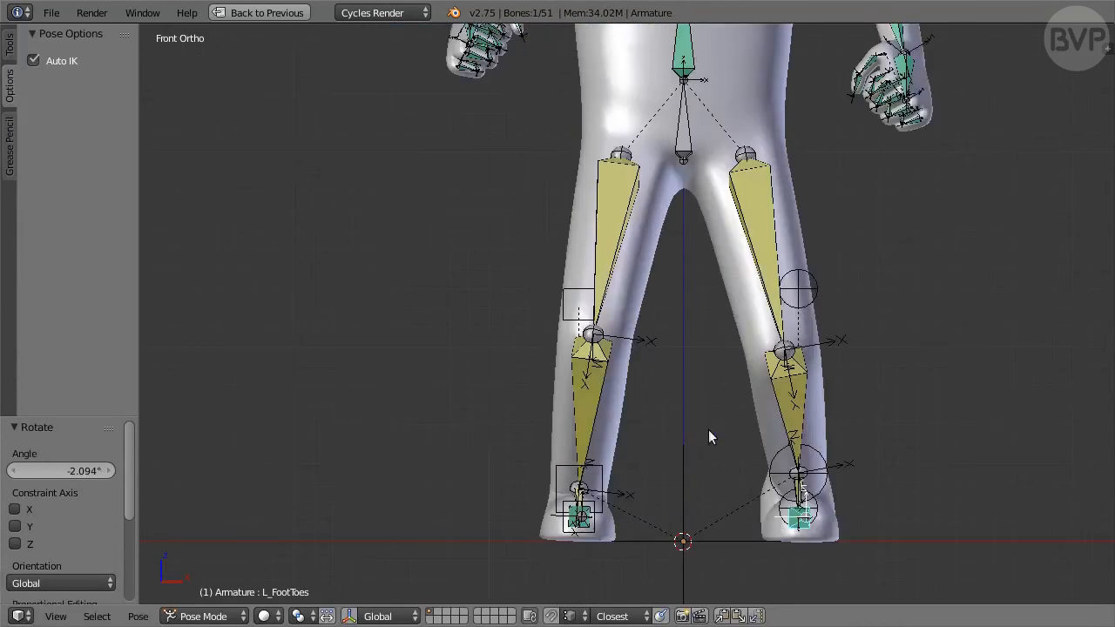
{"action": "scroll", "coordinate": [834, 420], "scroll_direction": "down", "scroll_amount": 1}
{"action": "middle_click_drag", "start_coordinate": [614, 390], "coordinate": [828, 389]}
{"action": "middle_click_drag", "start_coordinate": [866, 337], "coordinate": [650, 358]}
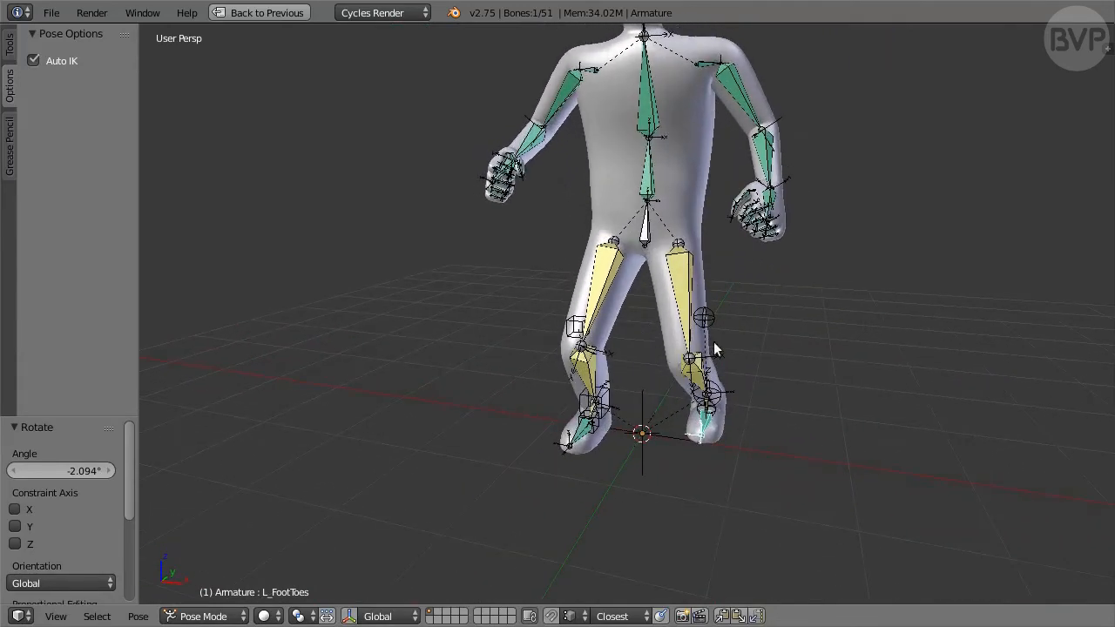
{"action": "middle_click_drag", "start_coordinate": [713, 341], "coordinate": [752, 396]}
{"action": "scroll", "coordinate": [737, 400], "scroll_direction": "down", "scroll_amount": 2}
{"action": "scroll", "coordinate": [752, 396], "scroll_direction": "up", "scroll_amount": 2}
Step: Save the full armature pose, with all bones selected, as a new pose library entry named Fighting, and deselect the bones
{"action": "key", "text": "ctrl+Down"}
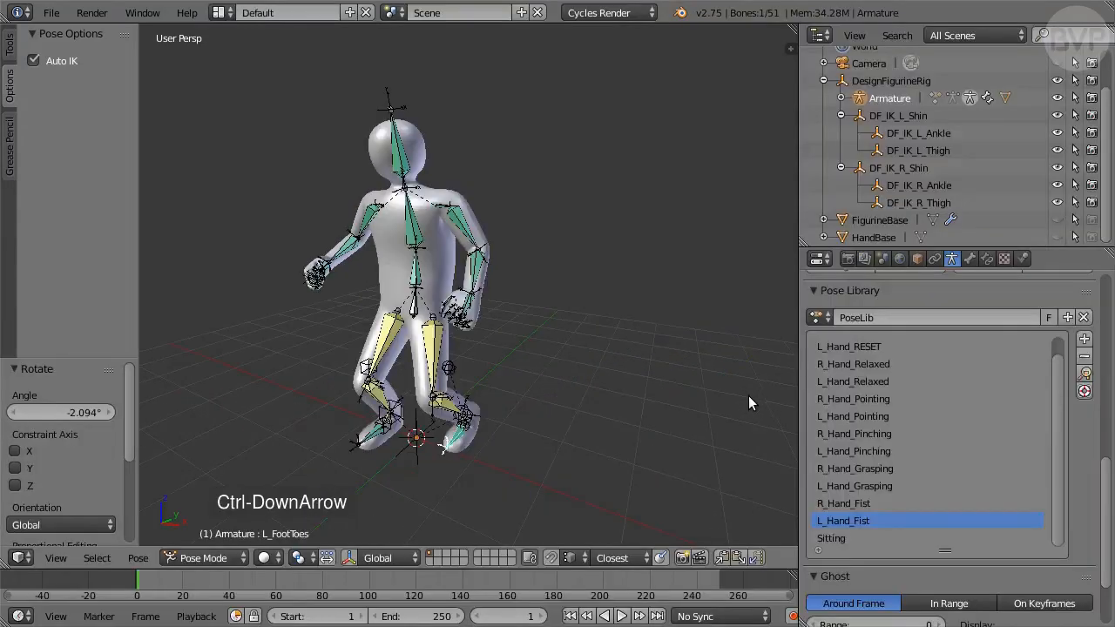
{"action": "key", "text": "a"}
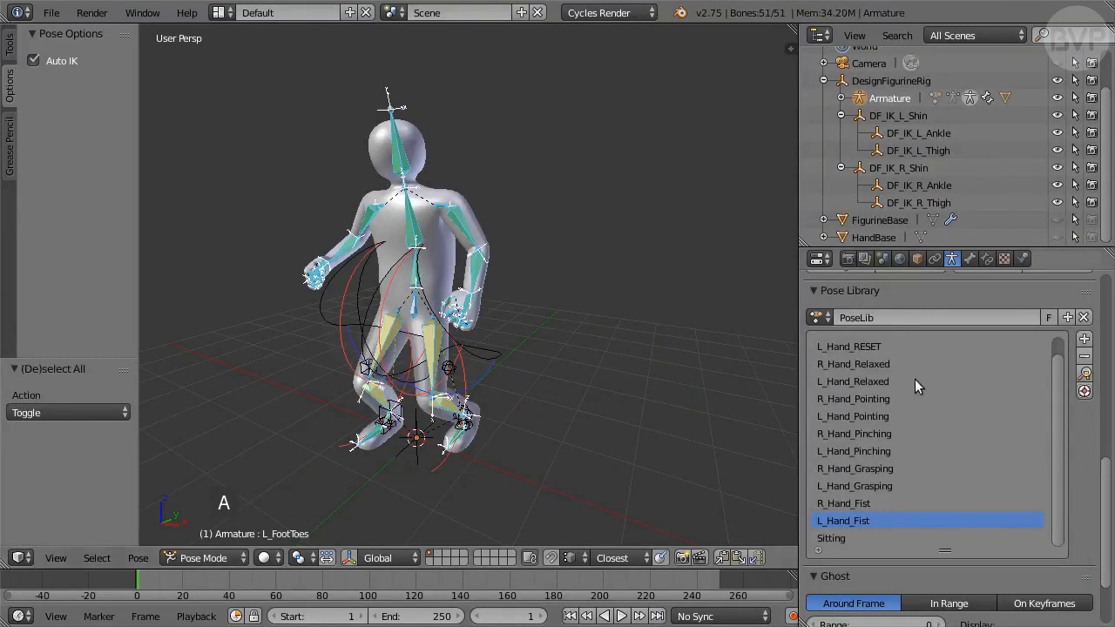
{"action": "left_click", "coordinate": [1083, 339]}
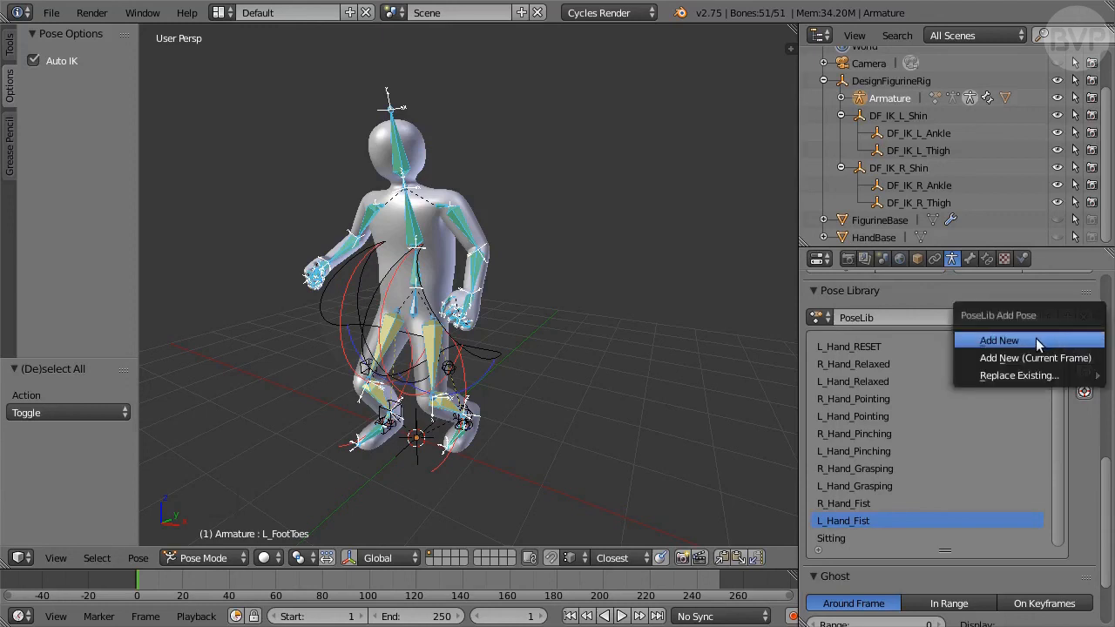
{"action": "left_click", "coordinate": [1035, 339]}
{"action": "double_click", "coordinate": [830, 539]}
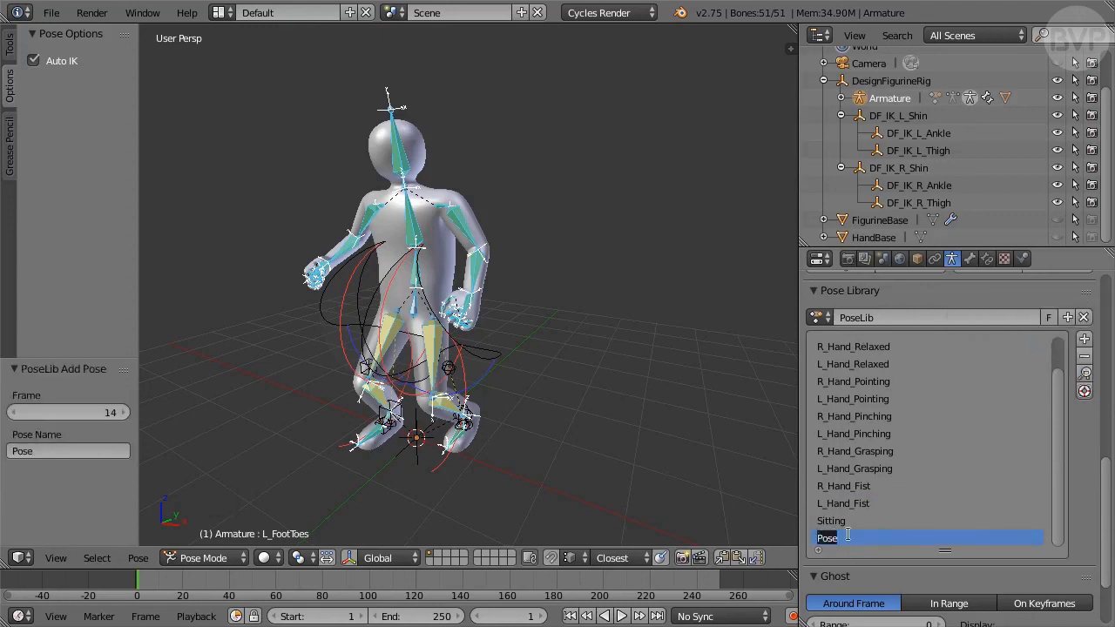
{"action": "type", "text": "Fi"}
{"action": "type", "text": "a"}
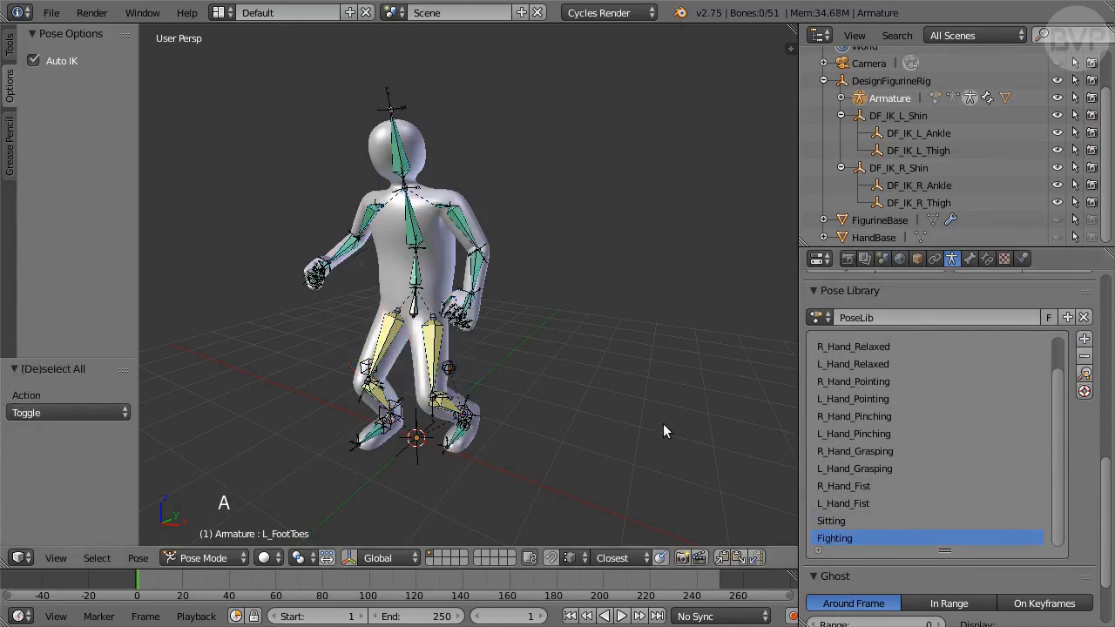
Step: Select the Hips bone and clear the user transforms of all bones in the armature
{"action": "scroll", "coordinate": [663, 424], "scroll_direction": "up", "scroll_amount": 2}
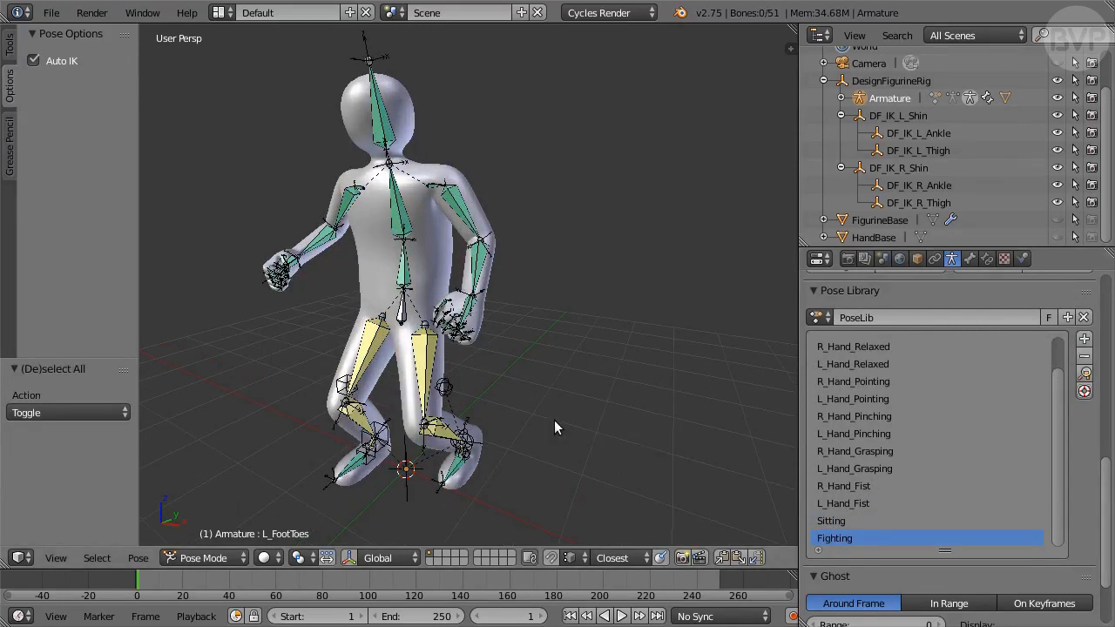
{"action": "middle_click_drag", "start_coordinate": [554, 419], "coordinate": [610, 411]}
{"action": "mouse_move", "coordinate": [466, 416]}
{"action": "middle_mouse_down"}
{"action": "mouse_move", "coordinate": [578, 416]}
{"action": "mouse_move", "coordinate": [475, 416]}
{"action": "mouse_move", "coordinate": [485, 422]}
{"action": "middle_mouse_up"}
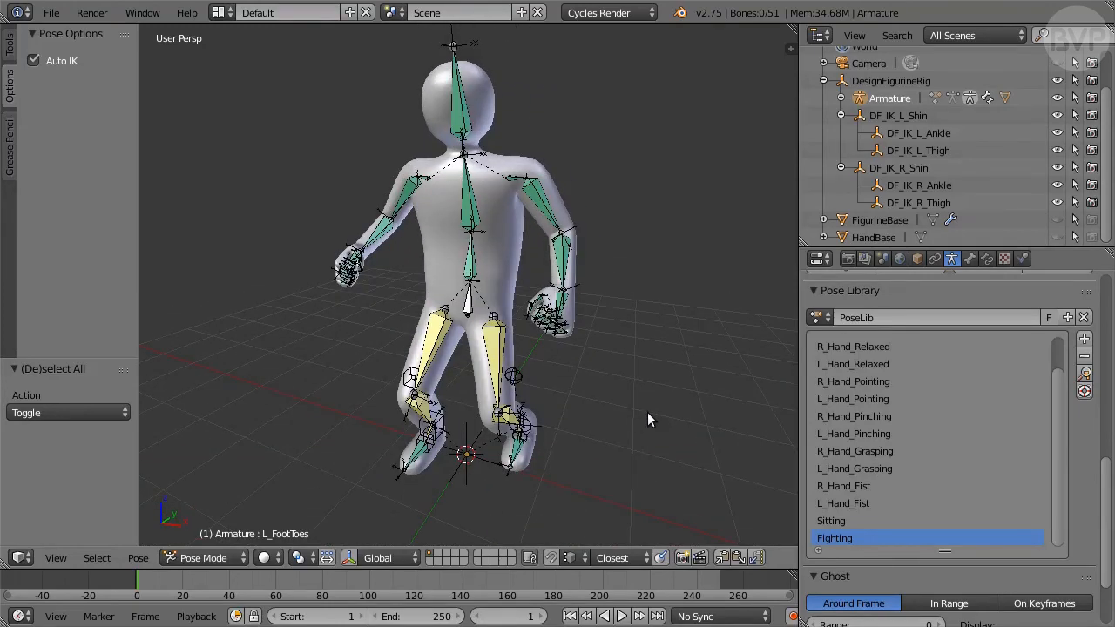
{"action": "right_click", "coordinate": [471, 301]}
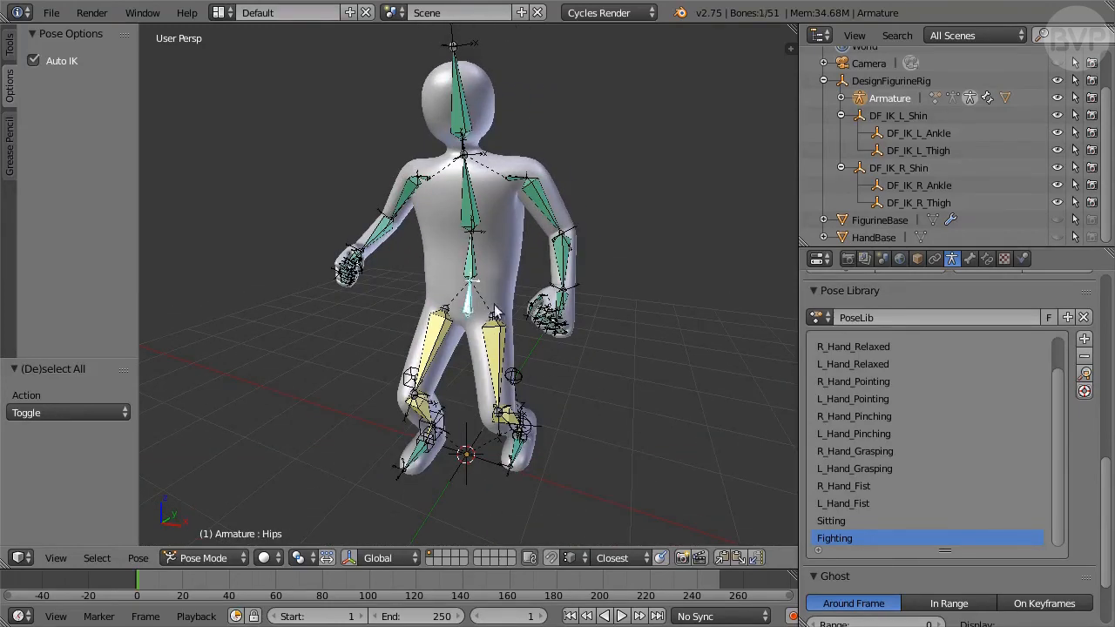
{"action": "key", "text": "w"}
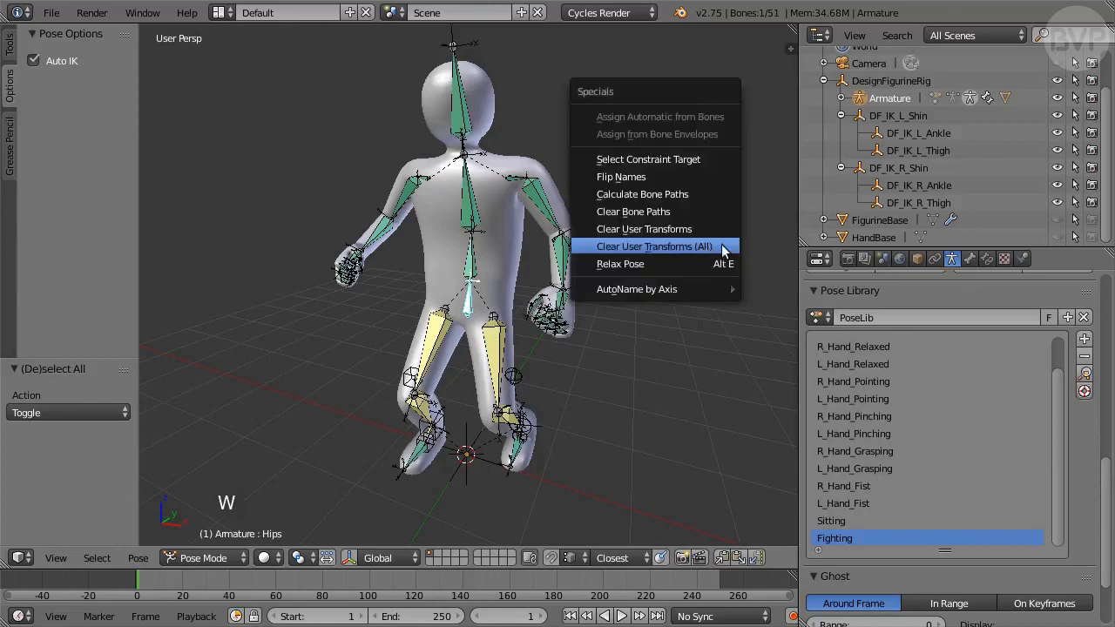
{"action": "left_click", "coordinate": [722, 247]}
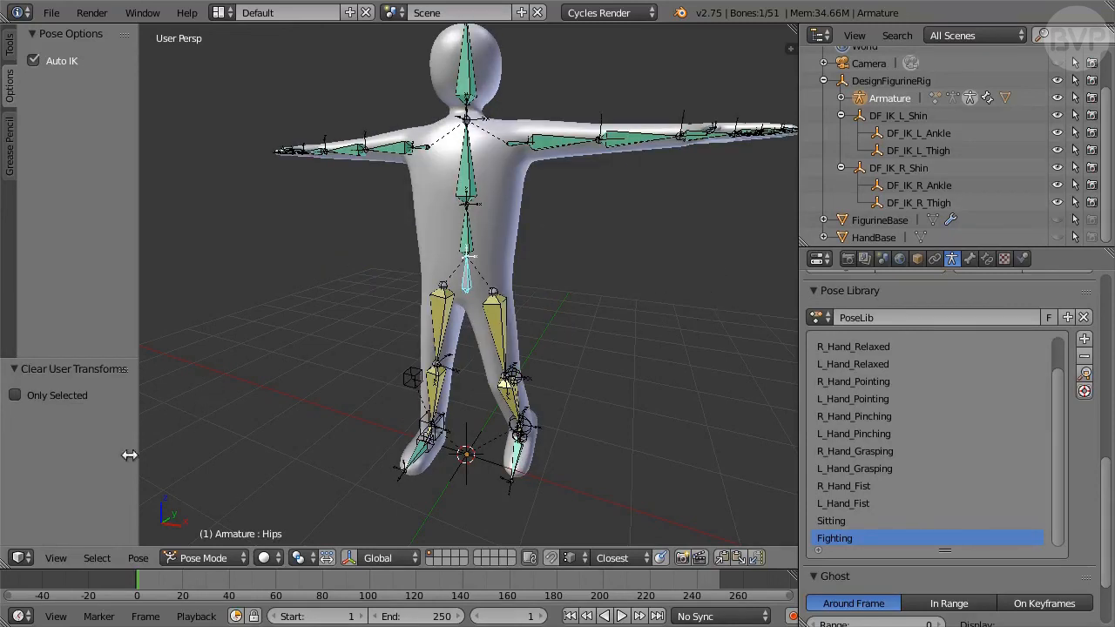
Step: Run the Reset_DF_IK_Targets script in the Text Editor to reset the leg IK targets, and return to the 3D View
{"action": "left_click", "coordinate": [26, 557]}
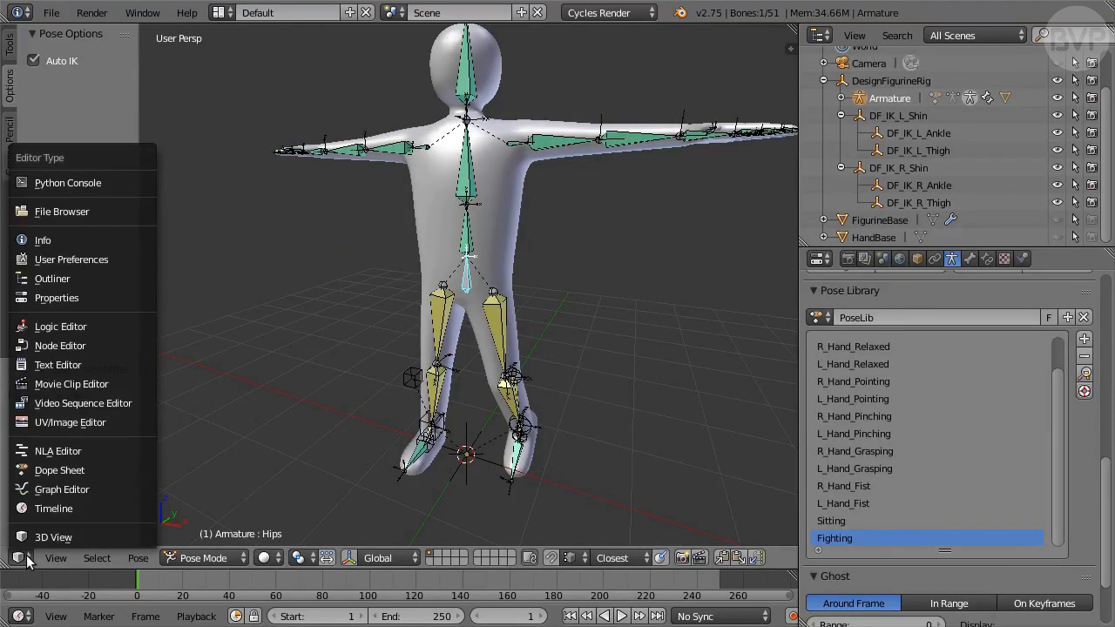
{"action": "left_click", "coordinate": [100, 369]}
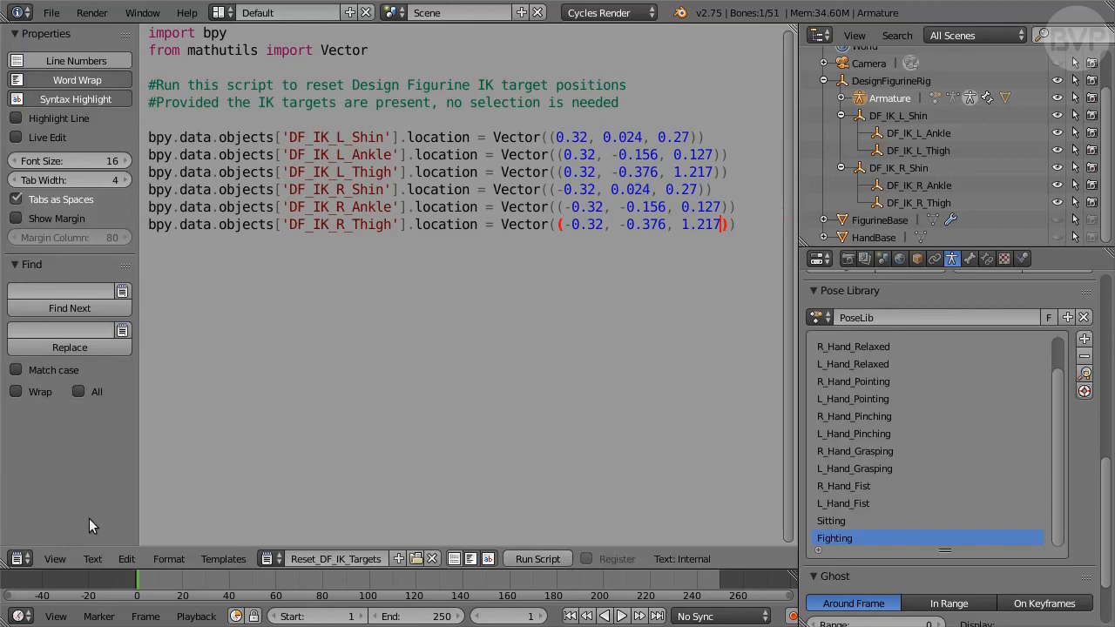
{"action": "left_click", "coordinate": [20, 559]}
{"action": "left_click", "coordinate": [76, 538]}
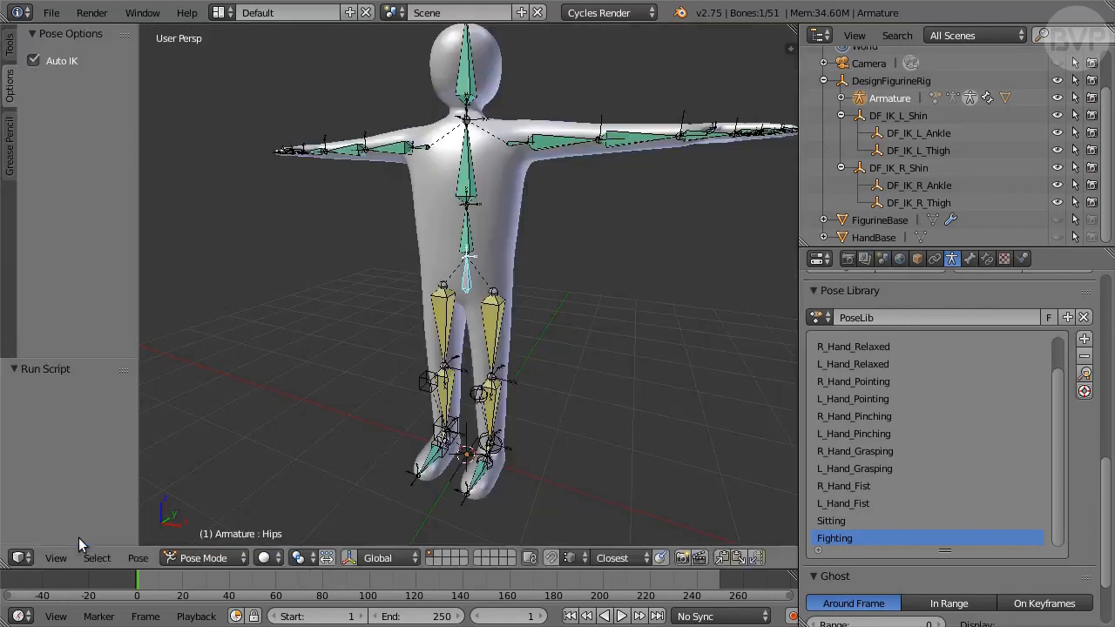
{"action": "middle_click_drag", "start_coordinate": [576, 478], "coordinate": [573, 441]}
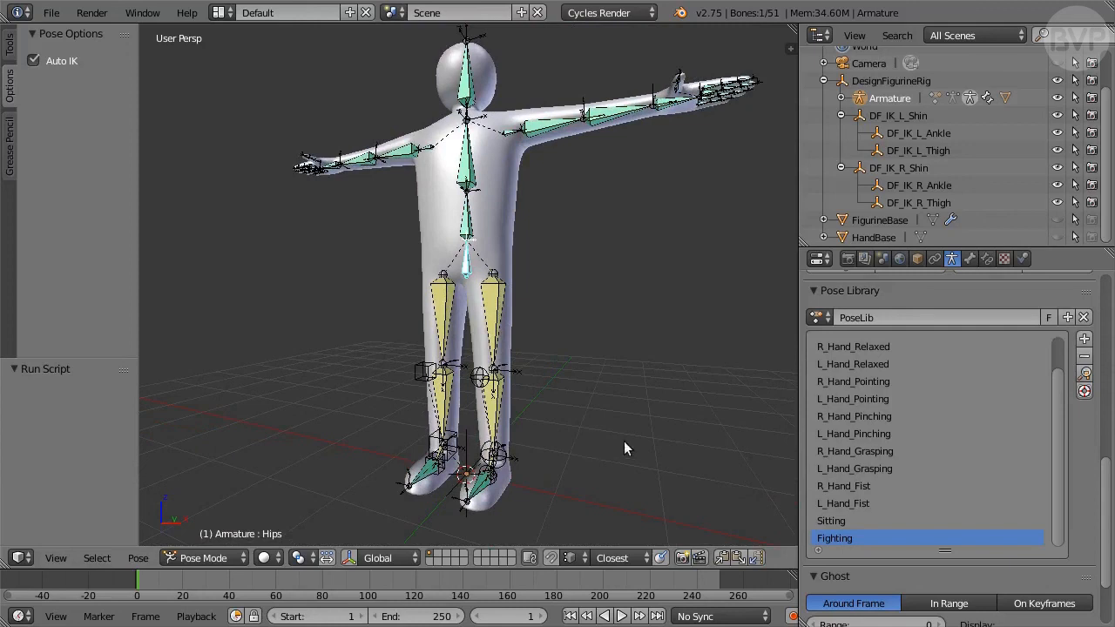